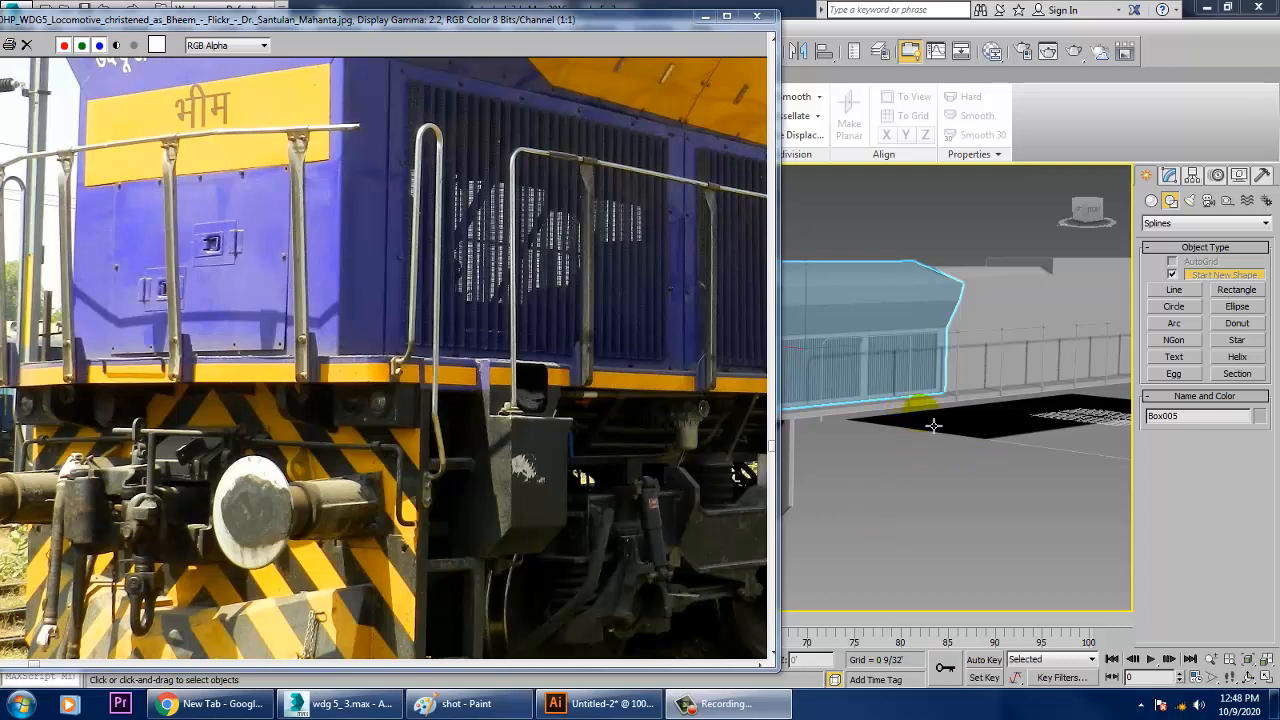
Step: Select the walkway platform slab beneath the locomotive body and convert it to an Editable Poly
{"action": "middle_click_drag", "start_coordinate": [933, 426], "coordinate": [1034, 397], "text": "alt"}
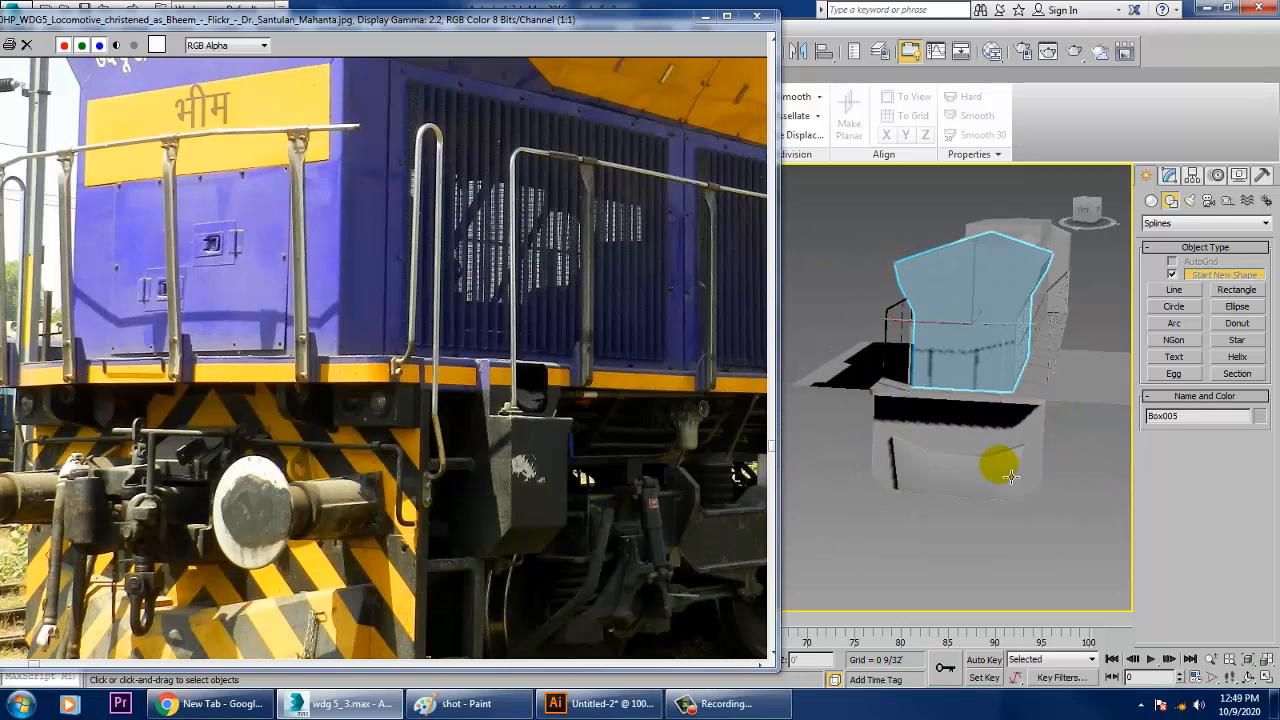
{"action": "middle_click_drag", "start_coordinate": [1010, 477], "coordinate": [880, 420], "text": "alt"}
{"action": "scroll", "coordinate": [912, 443], "scroll_direction": "up", "scroll_amount": 5}
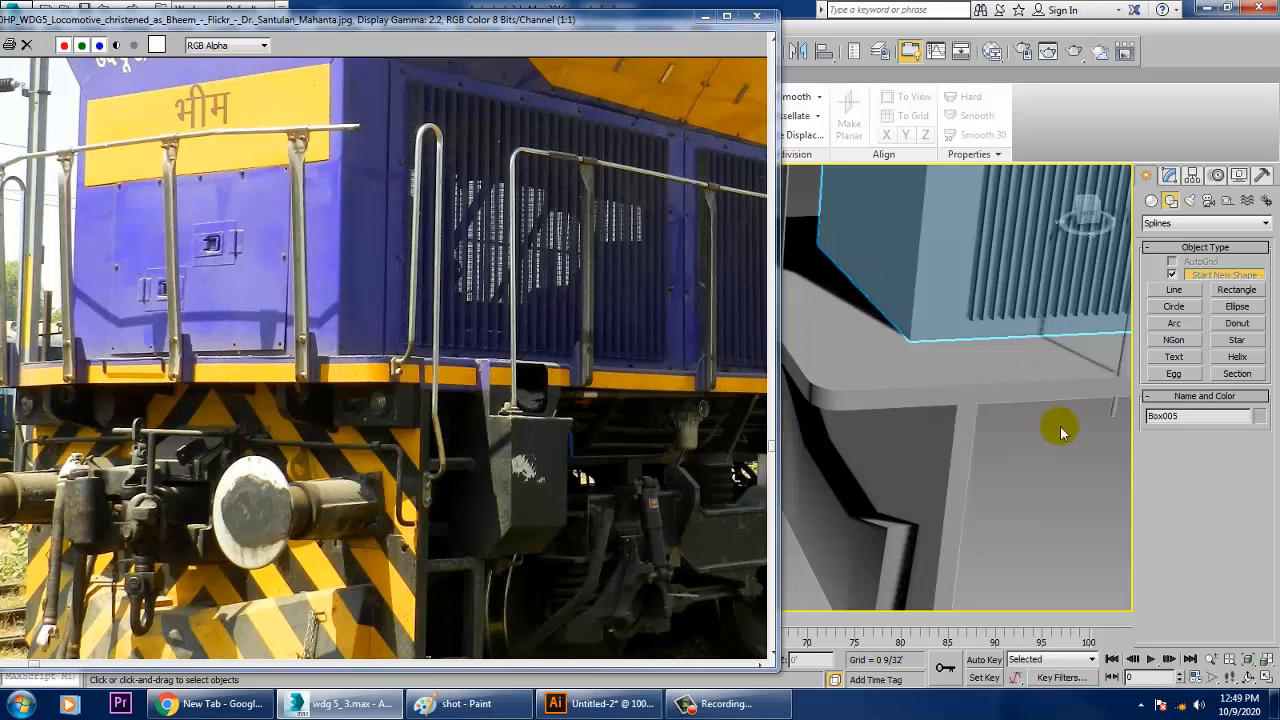
{"action": "left_click", "coordinate": [868, 386]}
{"action": "scroll", "coordinate": [868, 386], "scroll_direction": "down", "scroll_amount": 5}
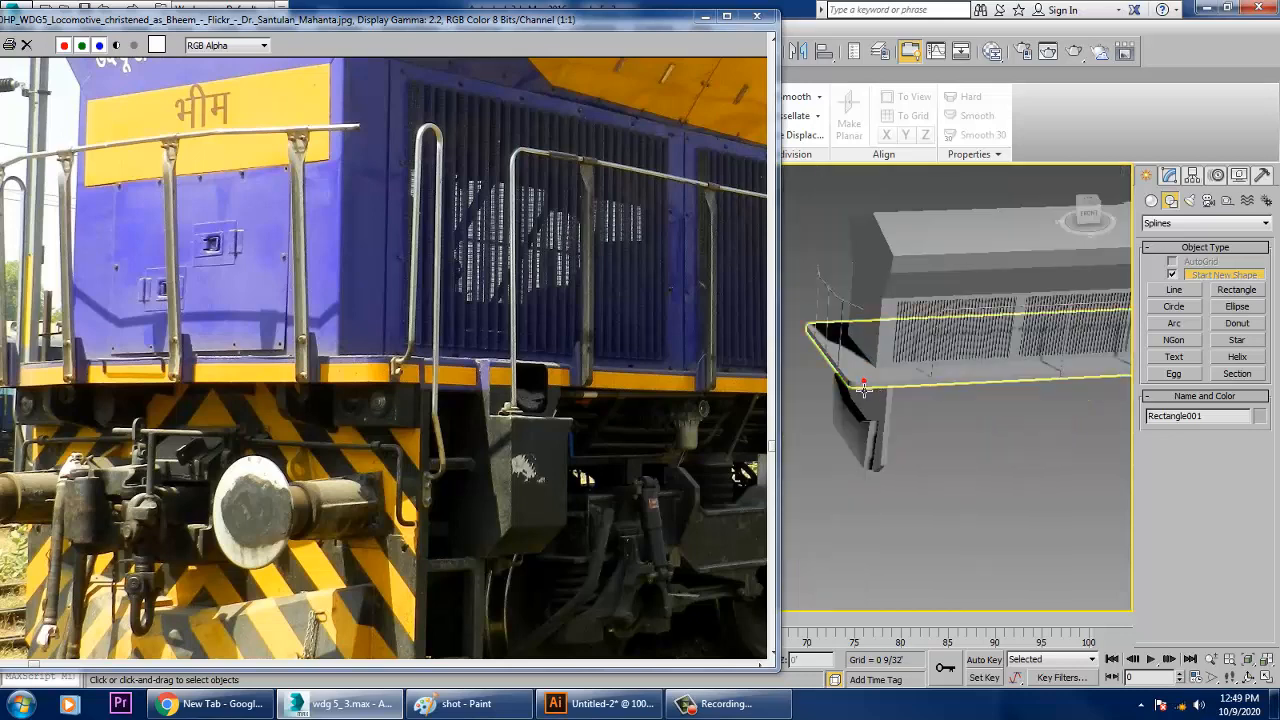
{"action": "middle_click_drag", "start_coordinate": [868, 380], "coordinate": [897, 395], "text": "alt"}
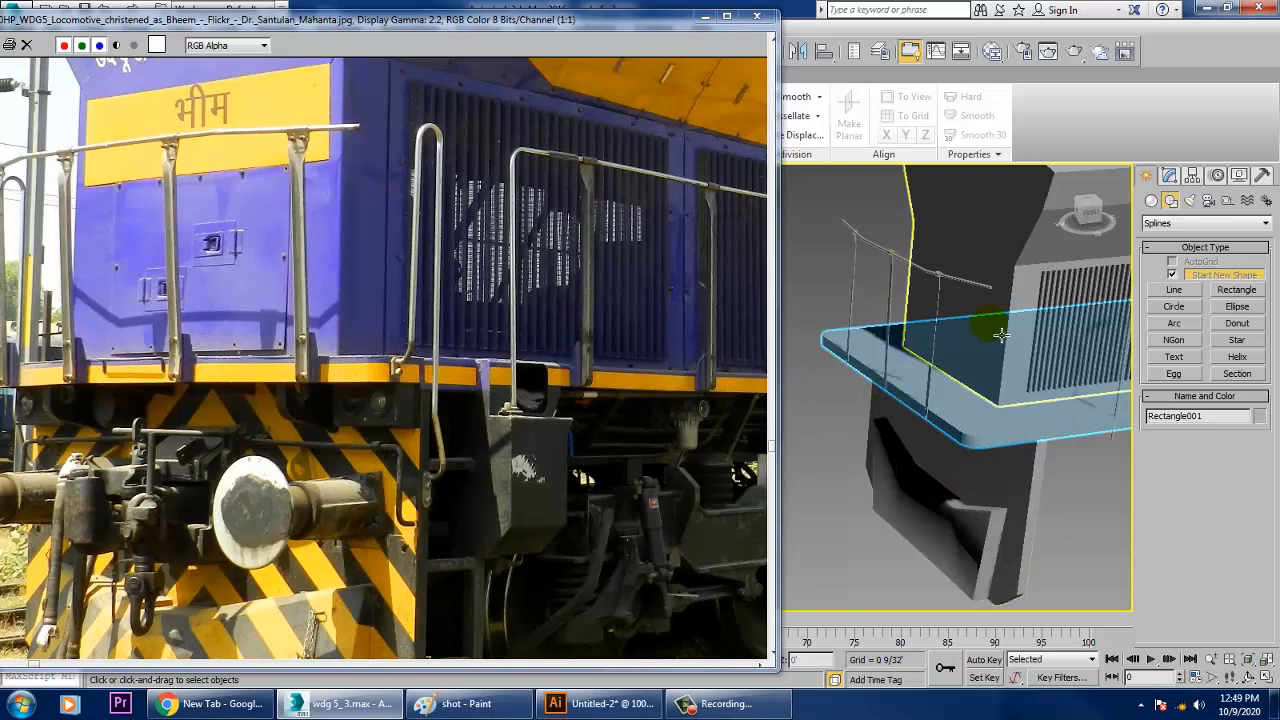
{"action": "middle_click_drag", "start_coordinate": [1015, 342], "coordinate": [918, 423], "text": "alt"}
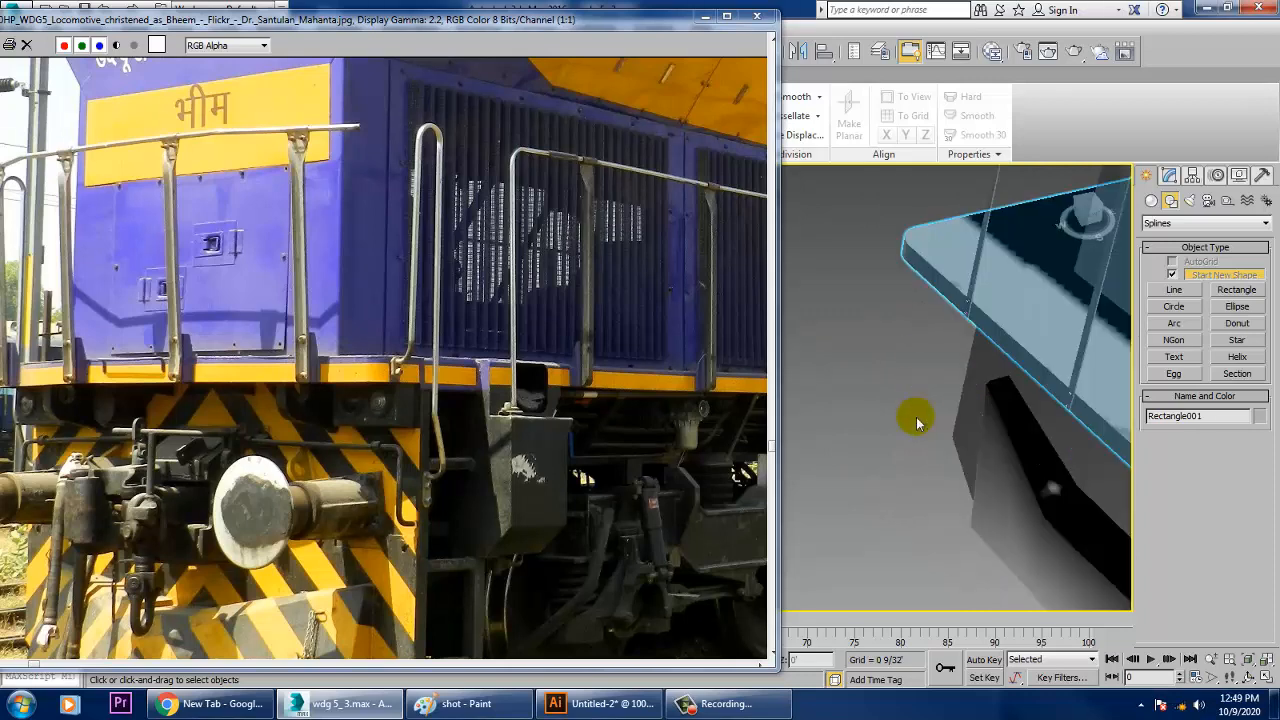
{"action": "right_click", "coordinate": [1027, 327]}
{"action": "mouse_move", "coordinate": [990, 460]}
{"action": "left_click", "coordinate": [1204, 486]}
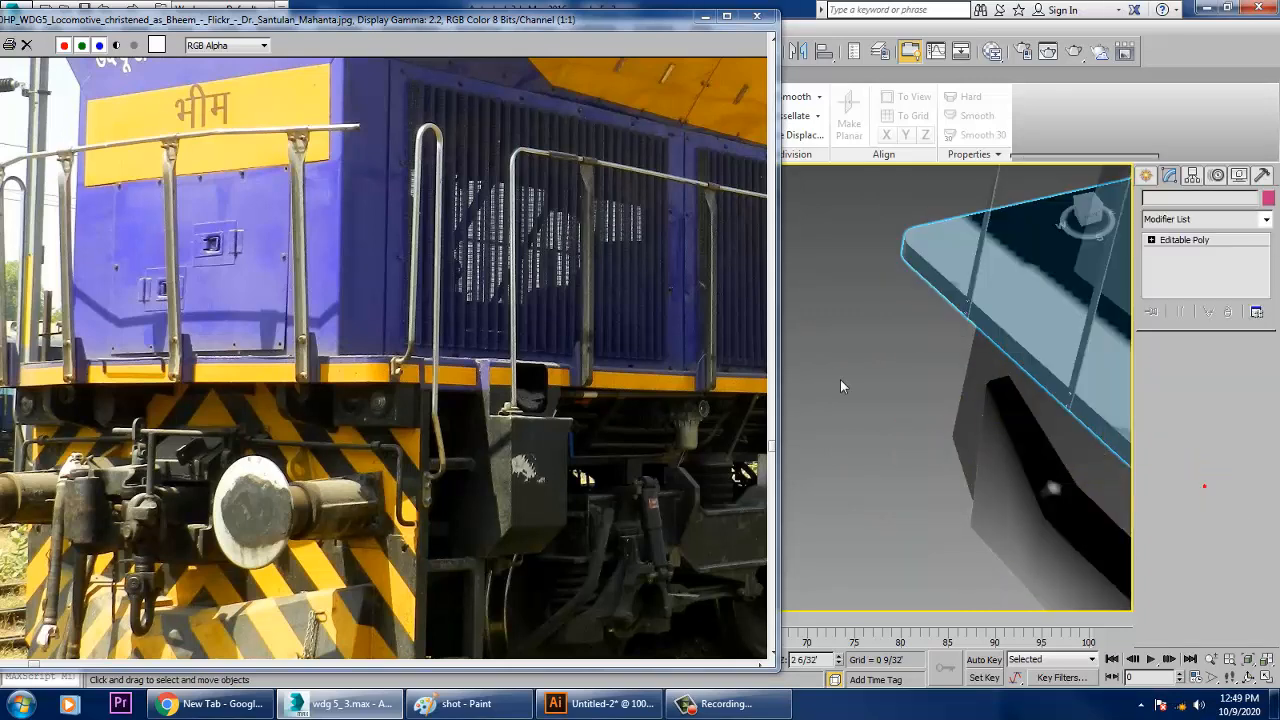
Step: Move the reference photo aside, make the platform see-through in the Top view and try Swift Loop on its front end
{"action": "middle_click_drag", "start_coordinate": [845, 381], "coordinate": [850, 270]}
{"action": "left_click_drag", "start_coordinate": [571, 14], "coordinate": [267, 9]}
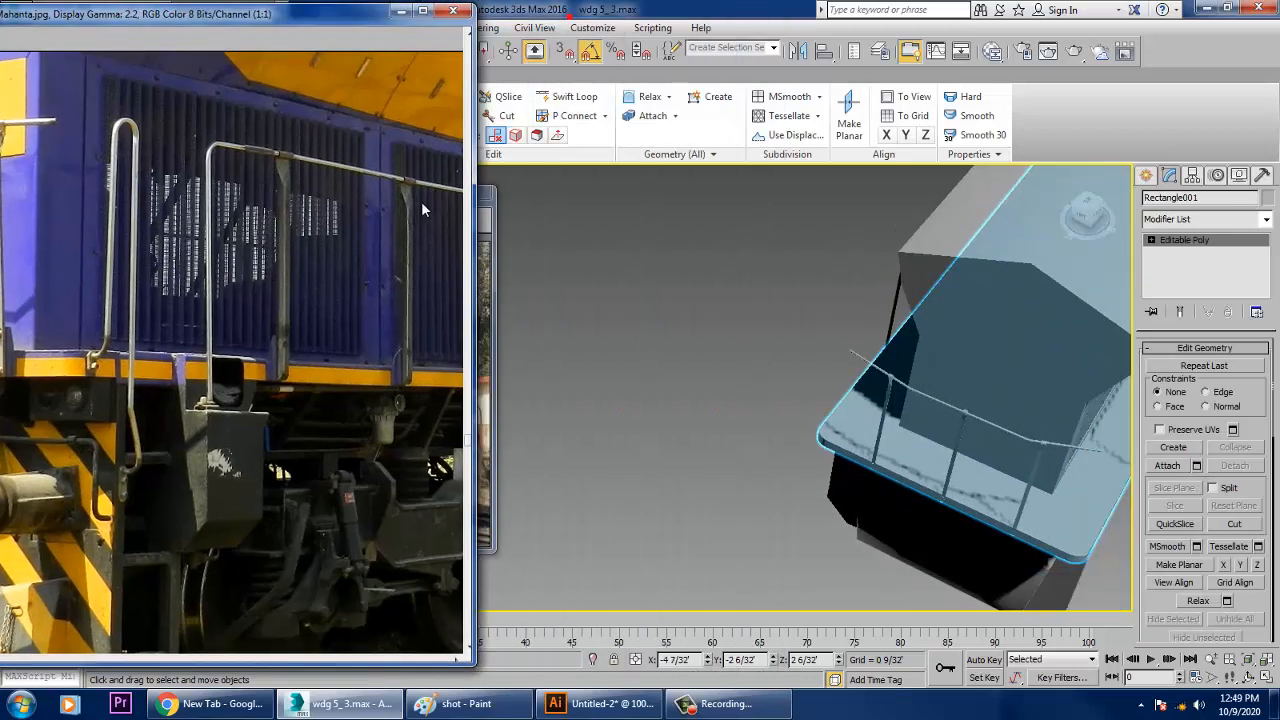
{"action": "key", "text": "alt+w"}
{"action": "left_click", "coordinate": [538, 302]}
{"action": "key", "text": "alt+w"}
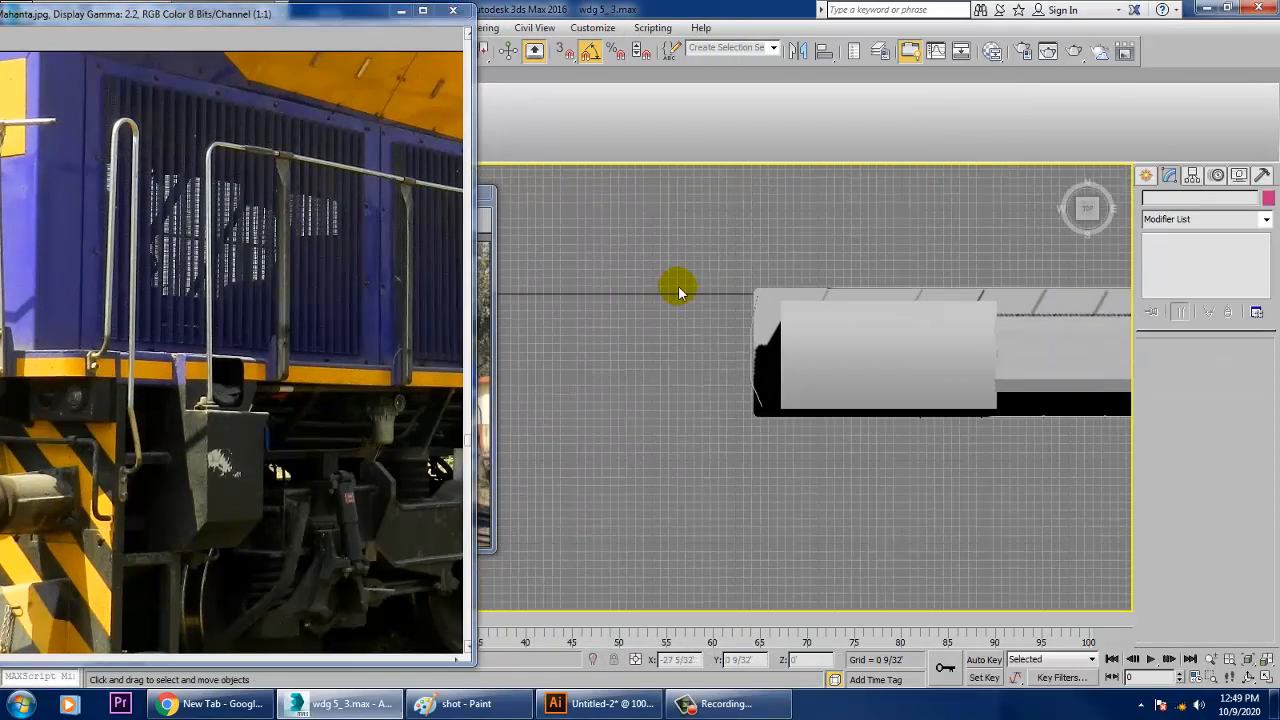
{"action": "left_click", "coordinate": [766, 314]}
{"action": "scroll", "coordinate": [711, 345], "scroll_direction": "up", "scroll_amount": 3}
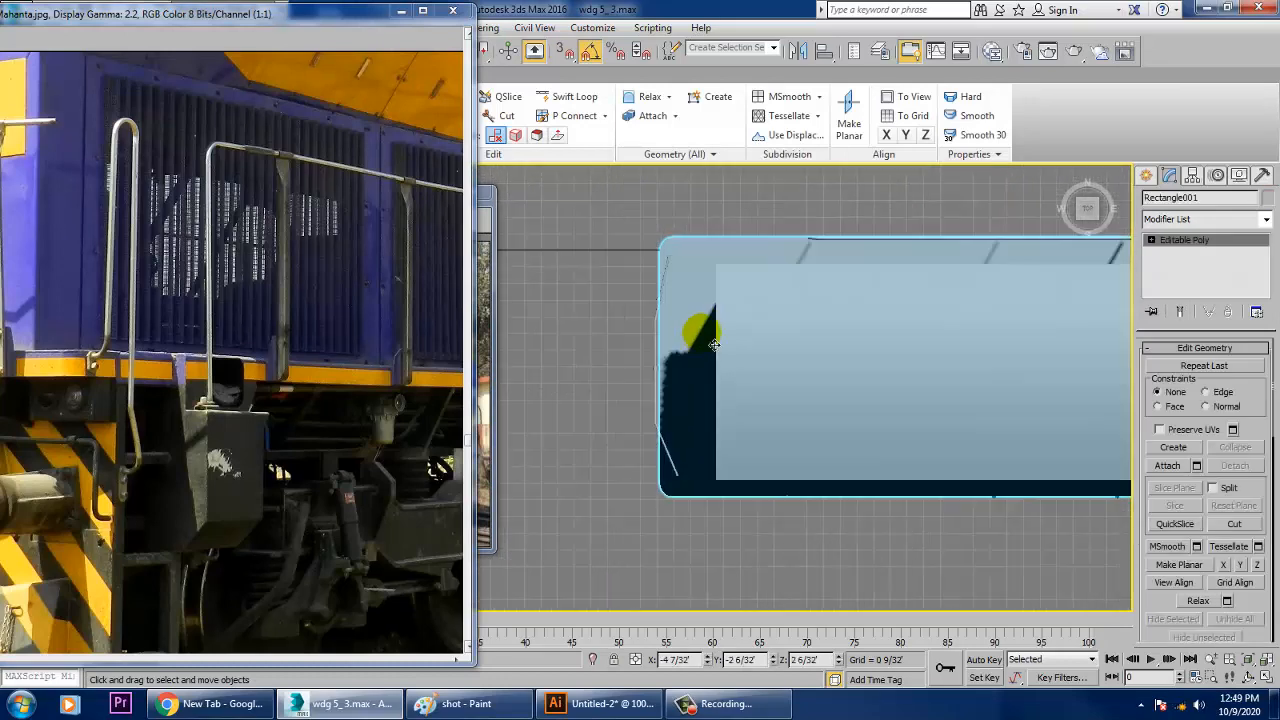
{"action": "left_click", "coordinate": [1146, 175]}
{"action": "left_click", "coordinate": [1169, 175]}
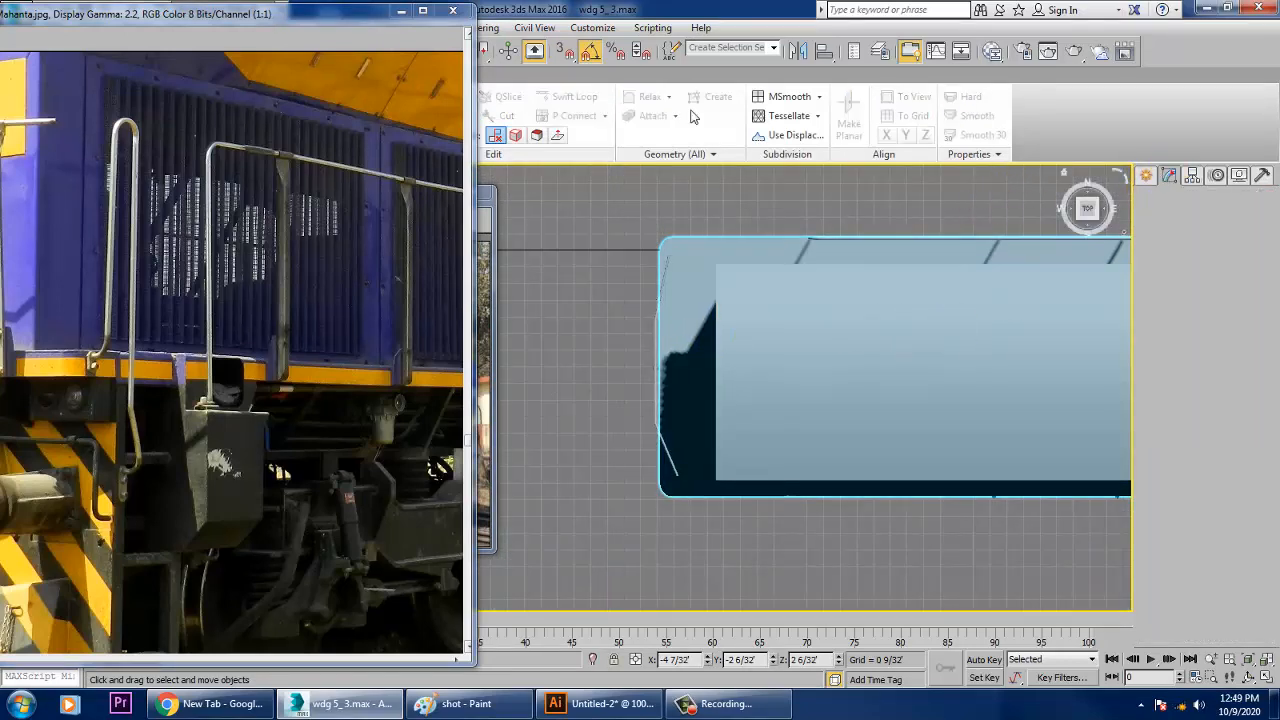
{"action": "left_click", "coordinate": [670, 328]}
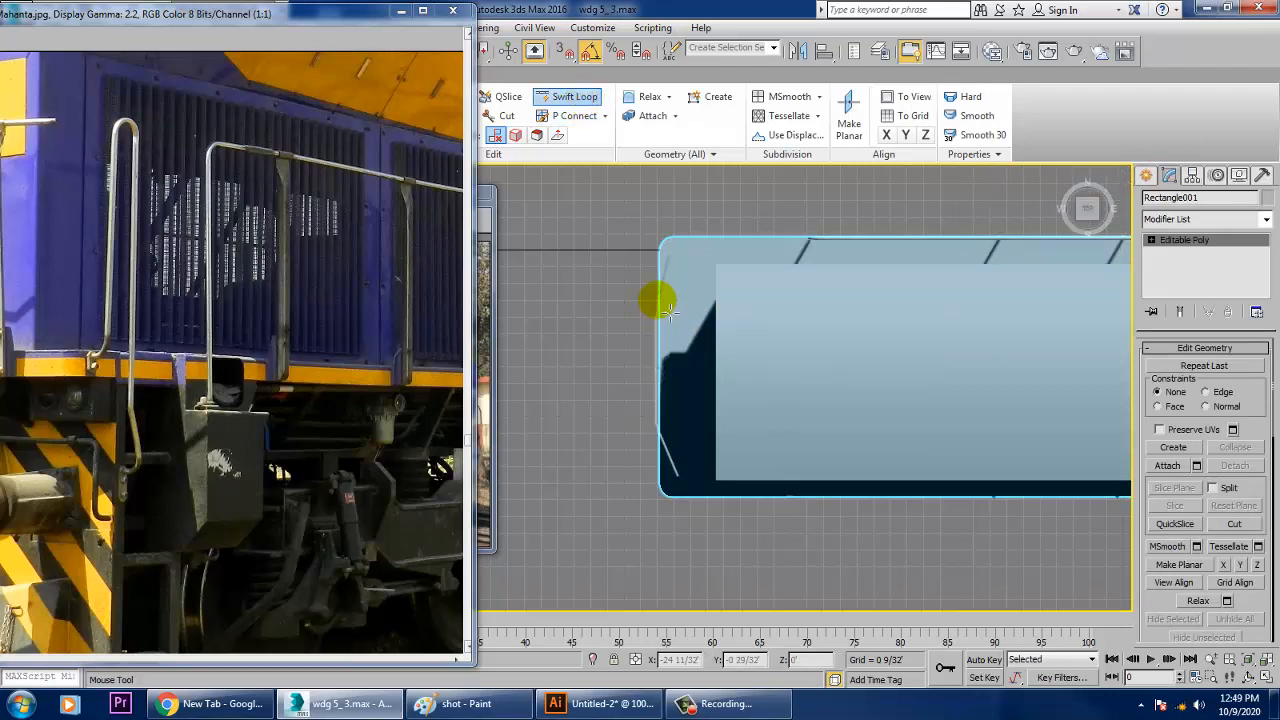
{"action": "key", "text": "alt+x"}
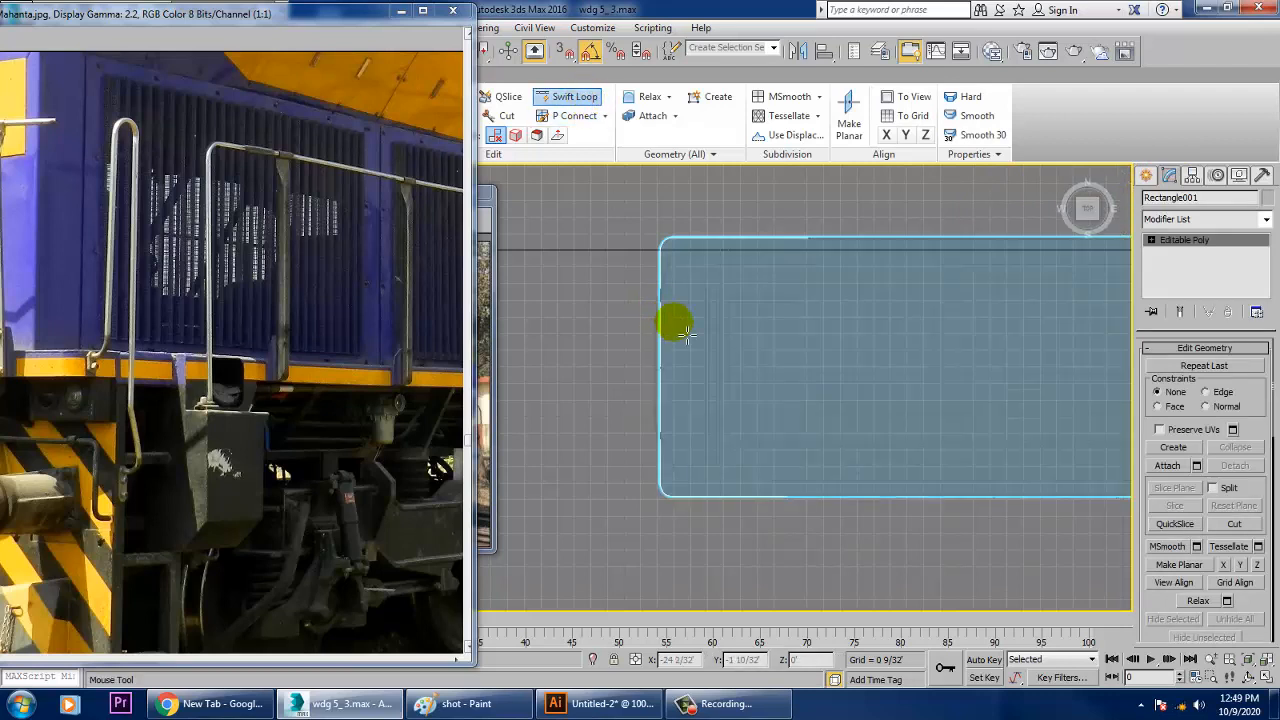
{"action": "key", "text": "Escape"}
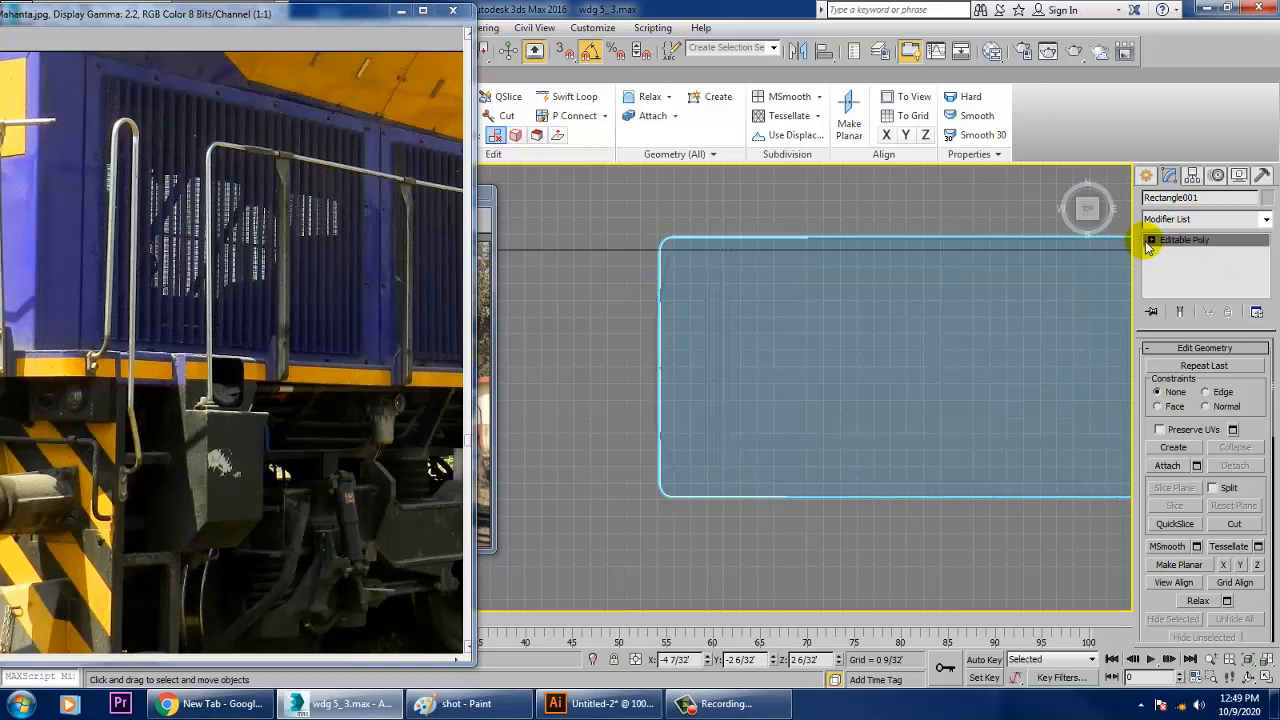
Step: Select the platform's end edges in Edge mode and connect them with two lengthwise segments
{"action": "left_click", "coordinate": [1150, 242]}
{"action": "left_click", "coordinate": [1178, 265]}
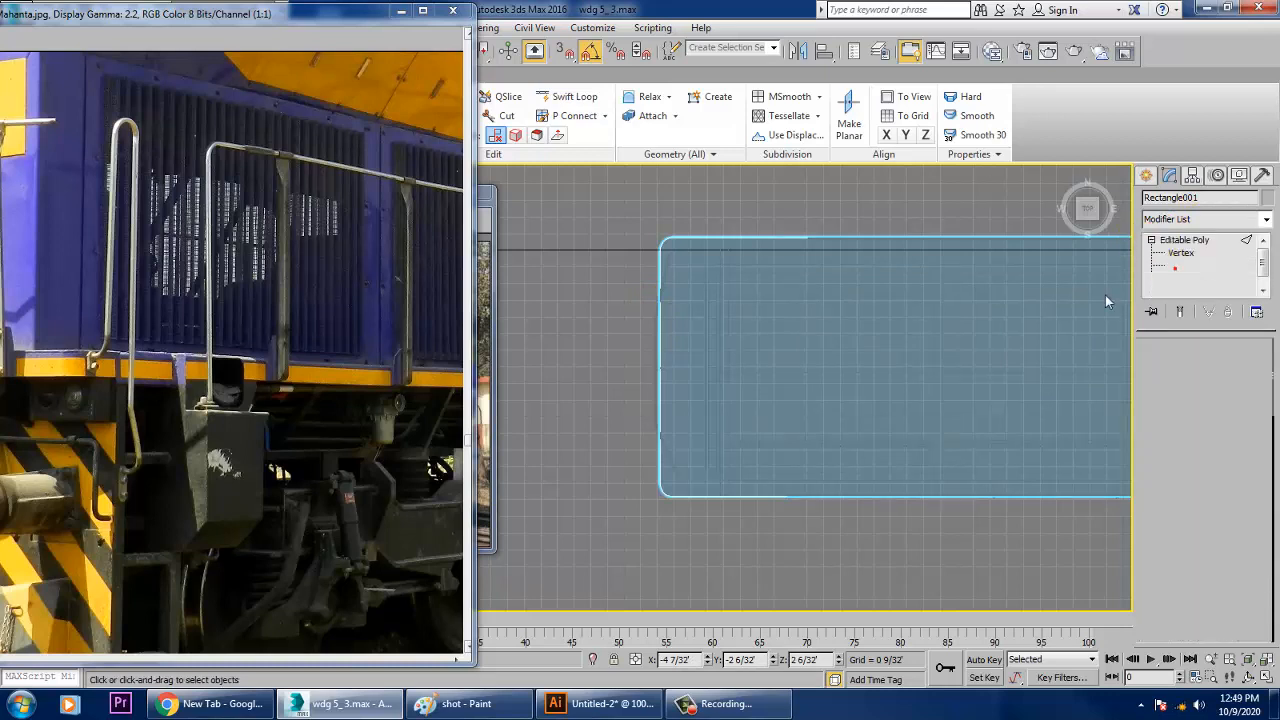
{"action": "left_click", "coordinate": [660, 390]}
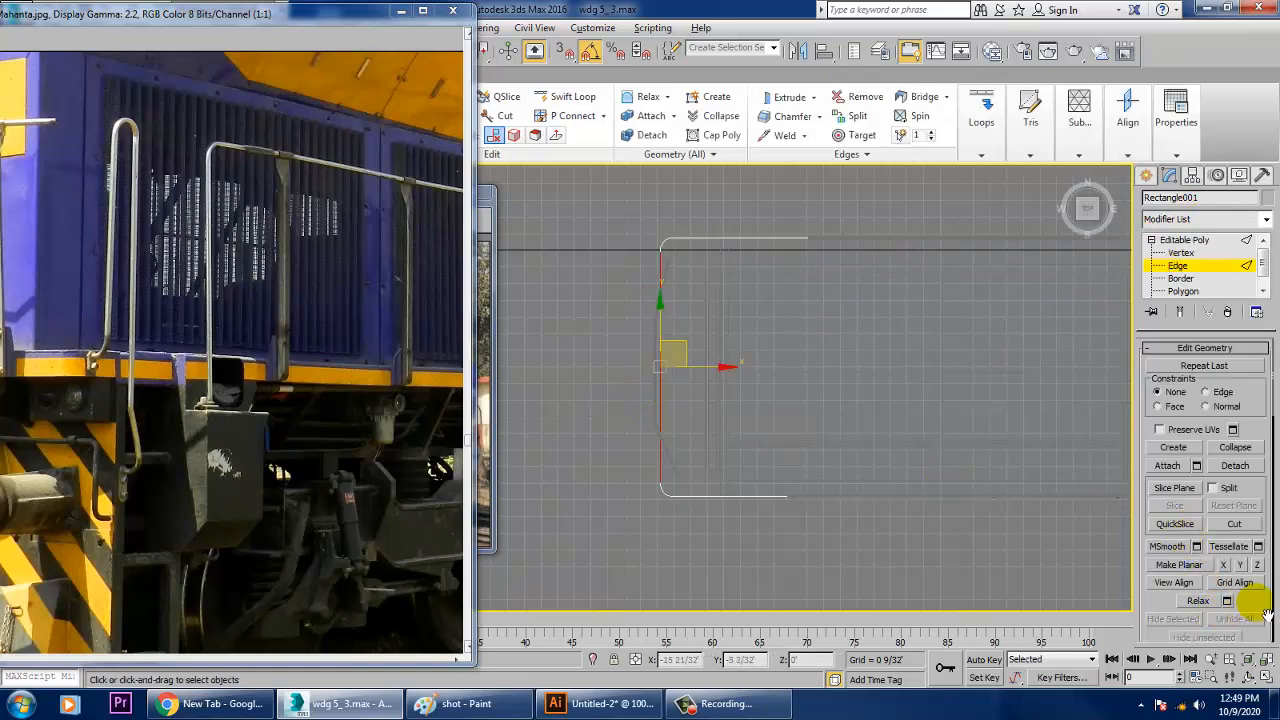
{"action": "left_click_drag", "start_coordinate": [1254, 602], "coordinate": [1237, 144]}
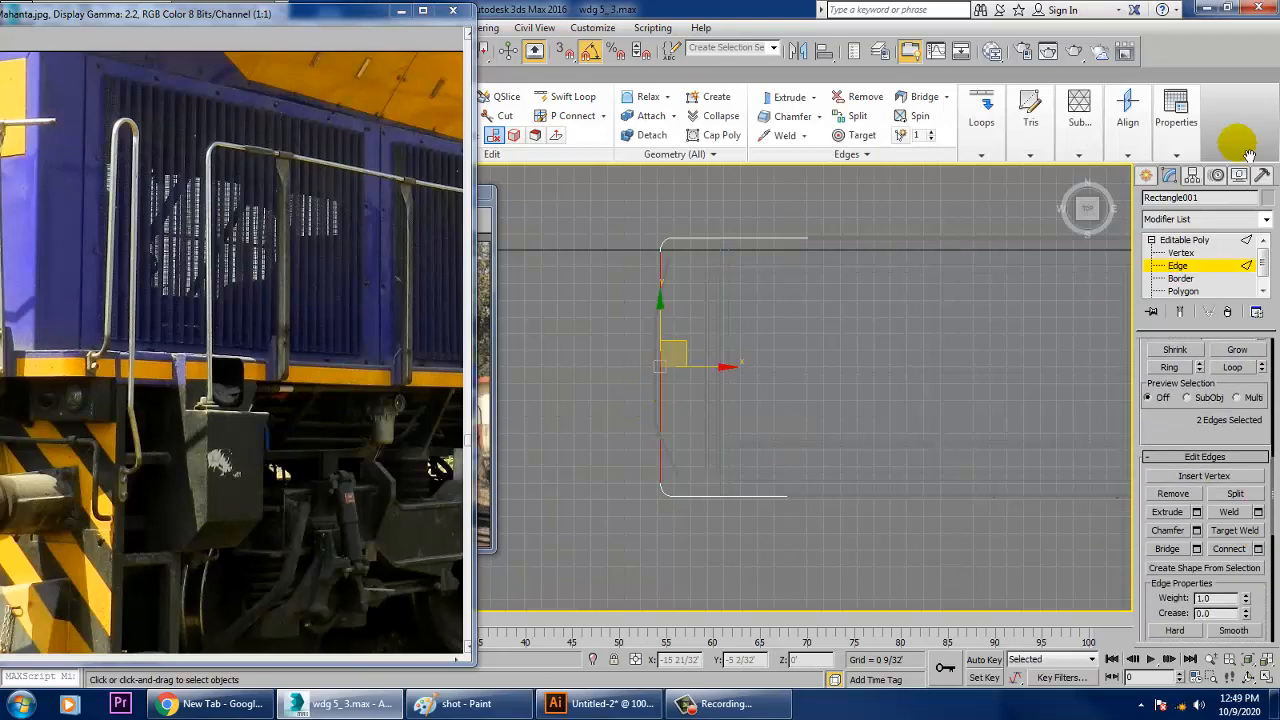
{"action": "left_click", "coordinate": [1258, 548]}
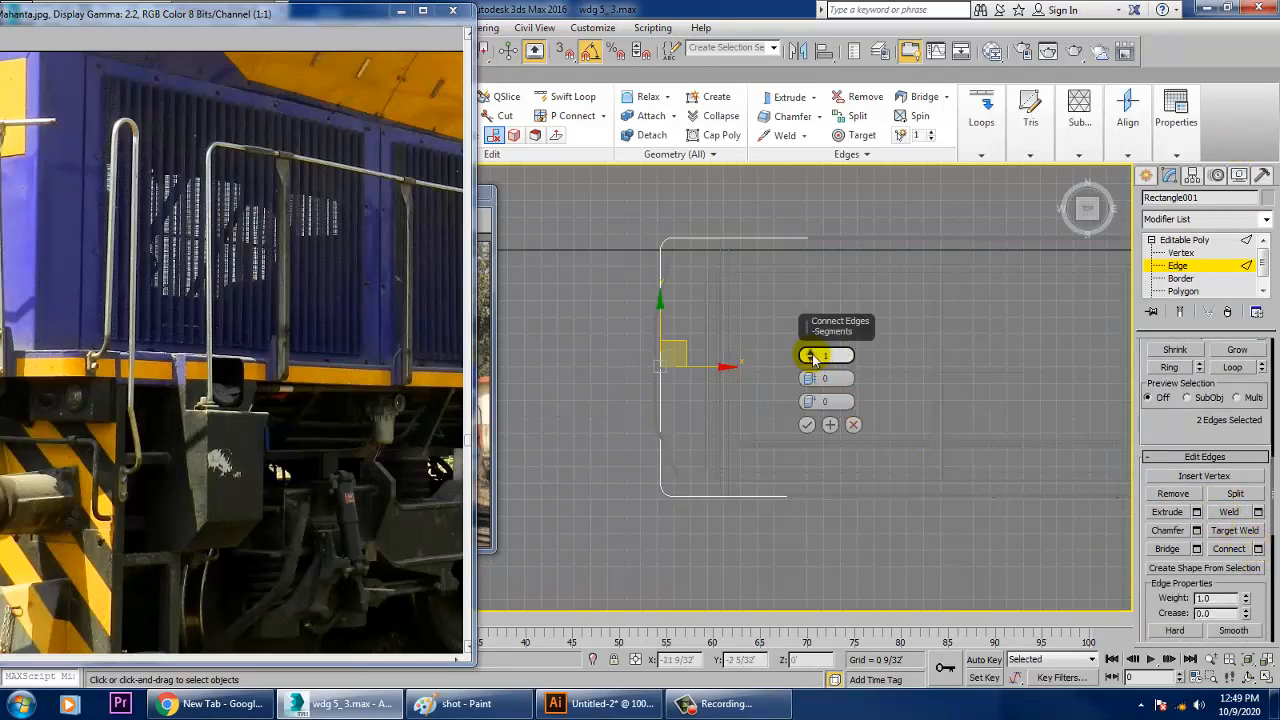
{"action": "left_click", "coordinate": [852, 426]}
{"action": "scroll", "coordinate": [858, 424], "scroll_direction": "down", "scroll_amount": 4}
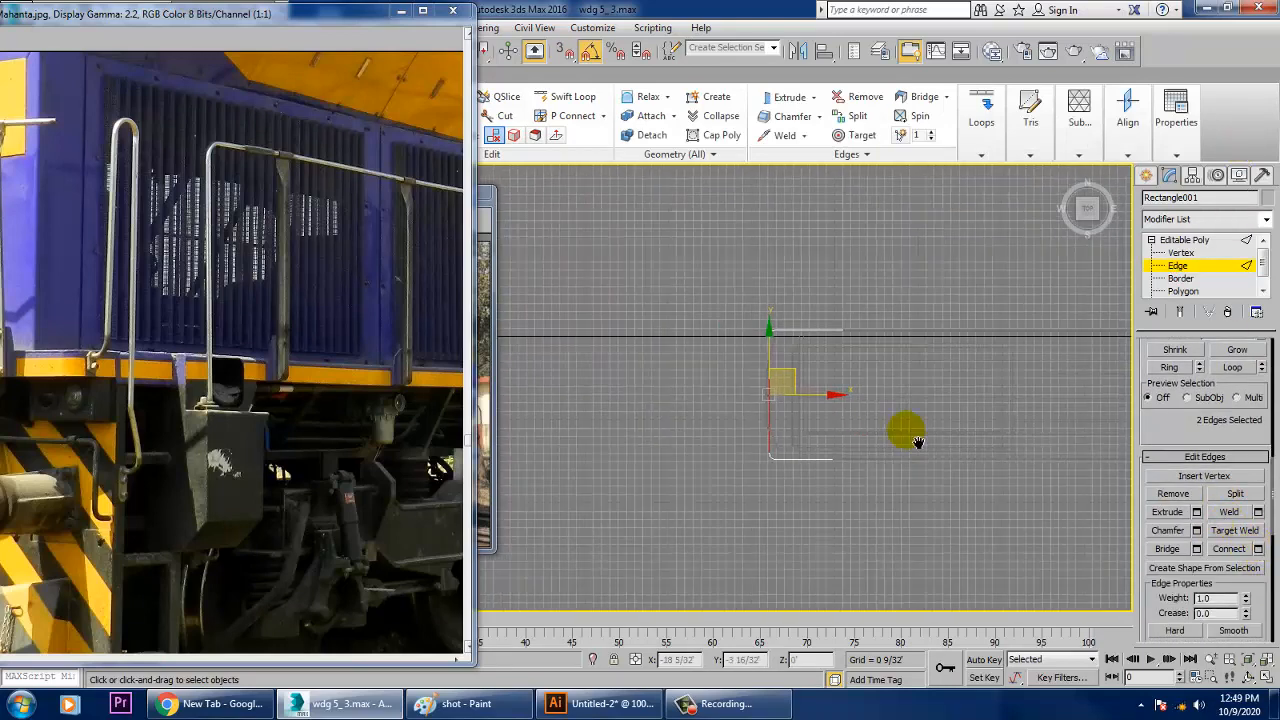
{"action": "middle_click_drag", "start_coordinate": [920, 434], "coordinate": [757, 431]}
{"action": "scroll", "coordinate": [757, 431], "scroll_direction": "down", "scroll_amount": 4}
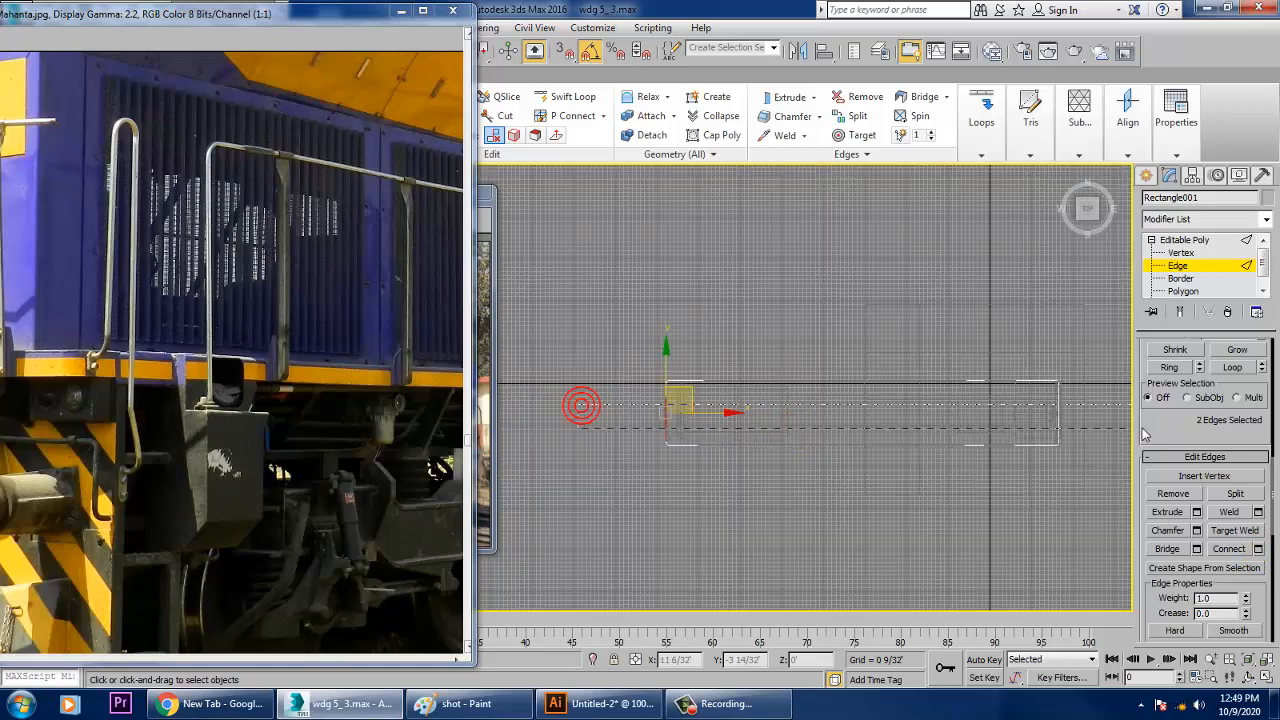
{"action": "left_click", "coordinate": [1259, 550]}
{"action": "left_click", "coordinate": [806, 424]}
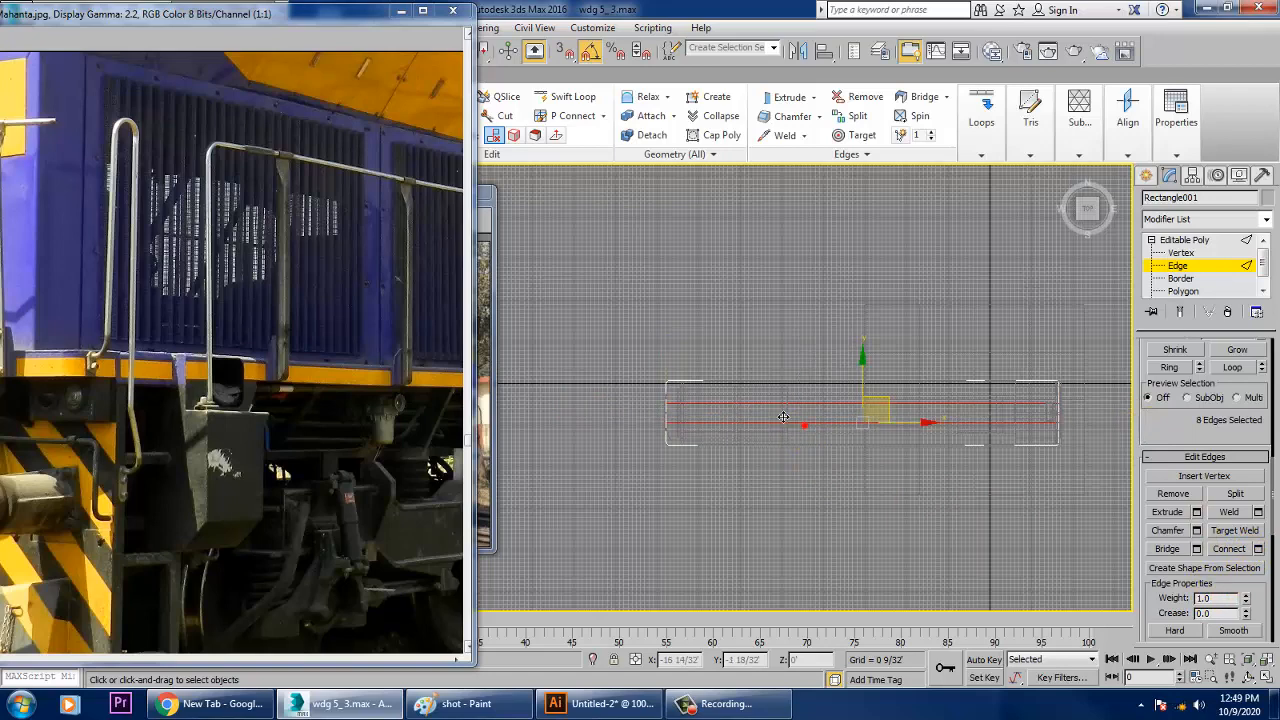
Step: Move the two new middle vertices at the platform's front end outward so its sides taper toward the corners
{"action": "scroll", "coordinate": [783, 417], "scroll_direction": "up", "scroll_amount": 5}
{"action": "key", "text": "1"}
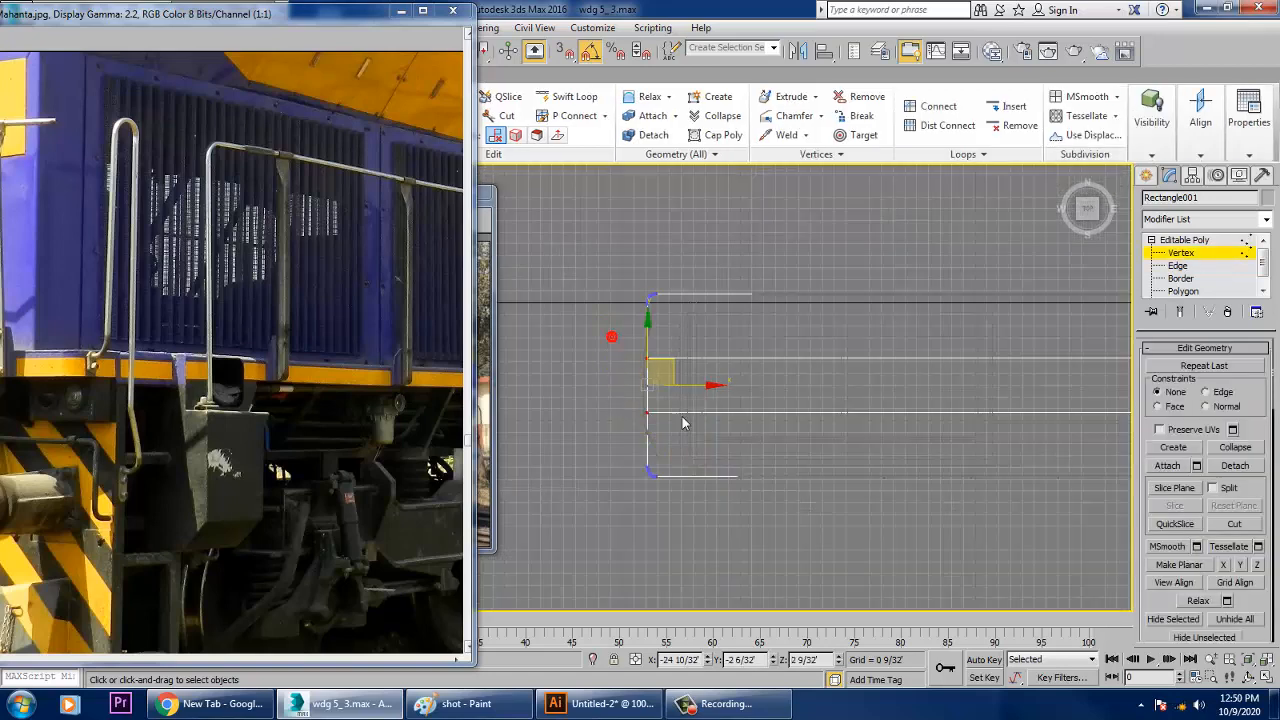
{"action": "scroll", "coordinate": [684, 400], "scroll_direction": "up", "scroll_amount": 3}
{"action": "left_click_drag", "start_coordinate": [690, 380], "coordinate": [683, 378]}
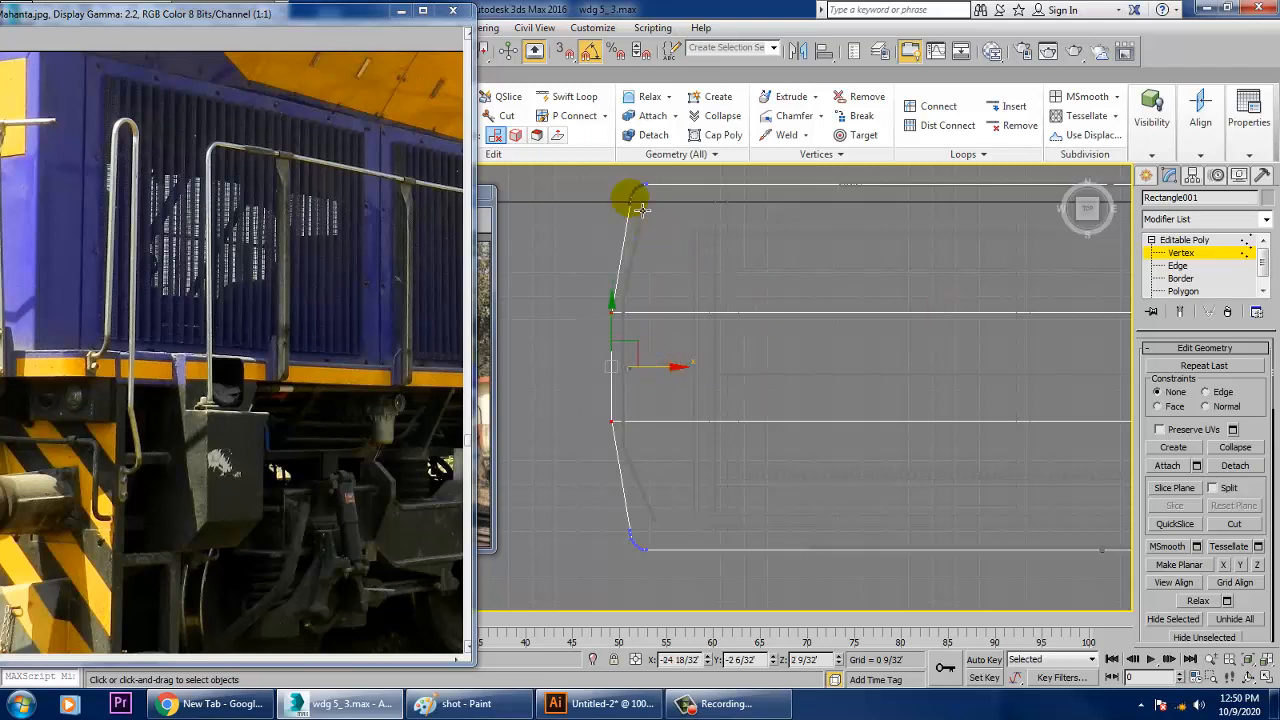
Step: Shift all front-end vertices of the platform back by about 0 3/32' along X and exit vertex editing in the Perspective view
{"action": "left_click_drag", "start_coordinate": [730, 610], "coordinate": [731, 612]}
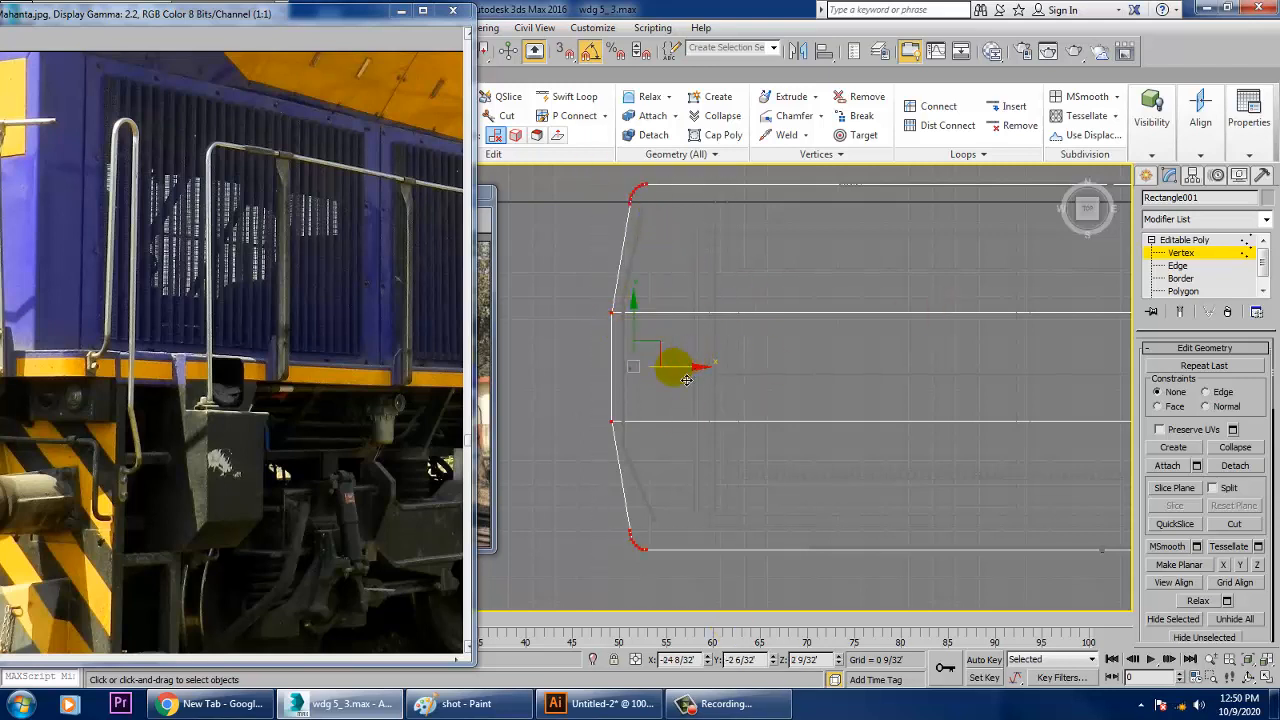
{"action": "left_click_drag", "start_coordinate": [676, 367], "coordinate": [686, 368]}
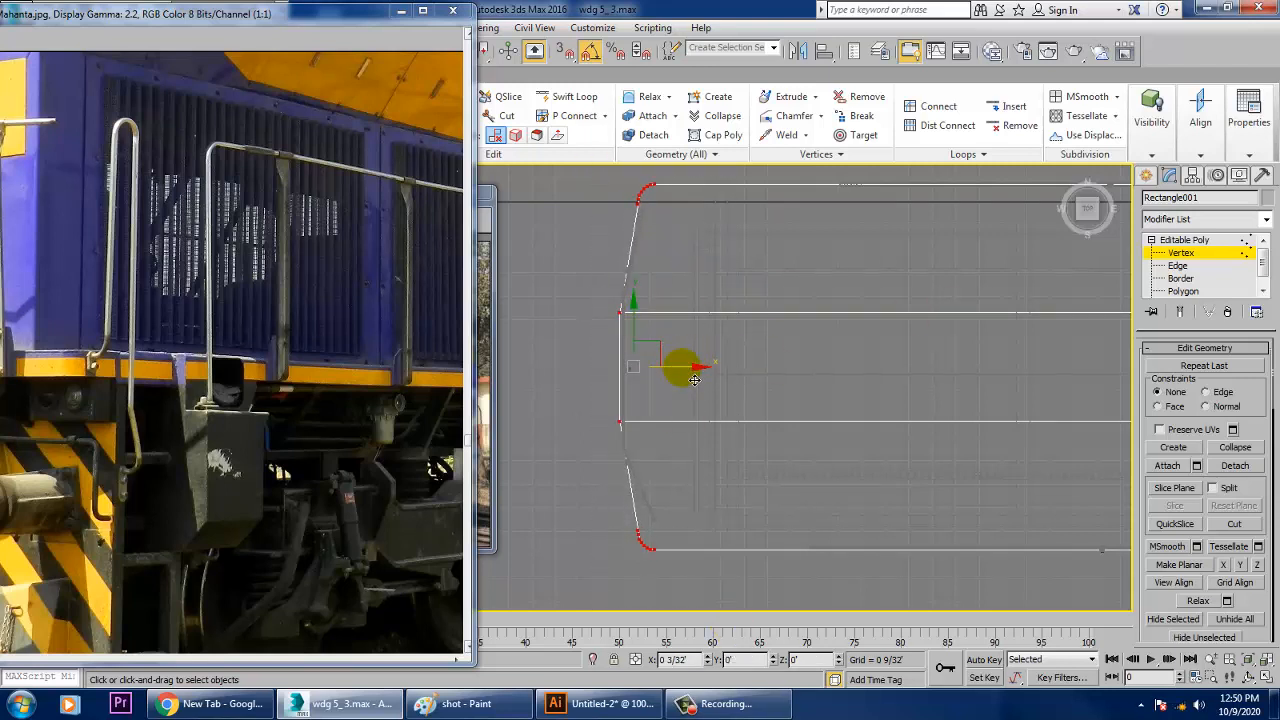
{"action": "key", "text": "alt+w"}
{"action": "middle_click", "coordinate": [979, 542]}
{"action": "key", "text": "alt+w"}
{"action": "middle_click_drag", "start_coordinate": [983, 546], "coordinate": [1094, 304], "text": "alt"}
{"action": "left_click", "coordinate": [1185, 251]}
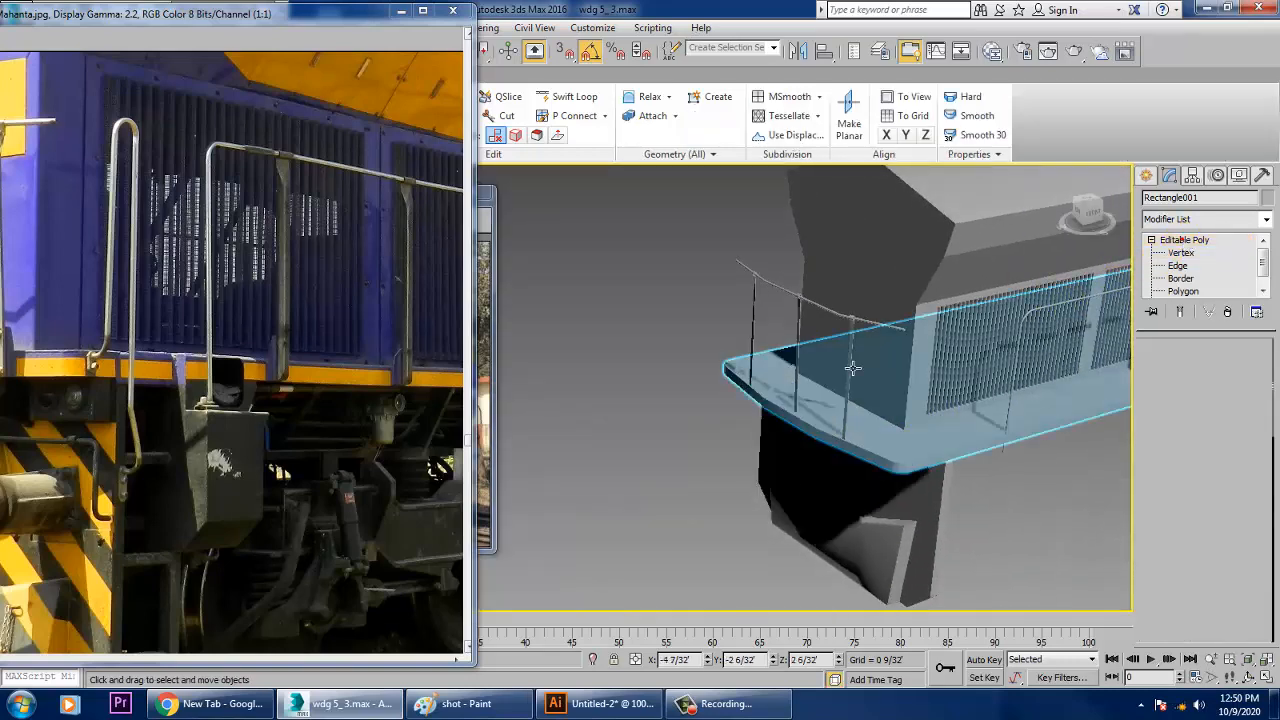
Step: Reposition the reference photo and frame the corner where the platform meets the front panel in the Left view
{"action": "left_click_drag", "start_coordinate": [195, 4], "coordinate": [263, 6]}
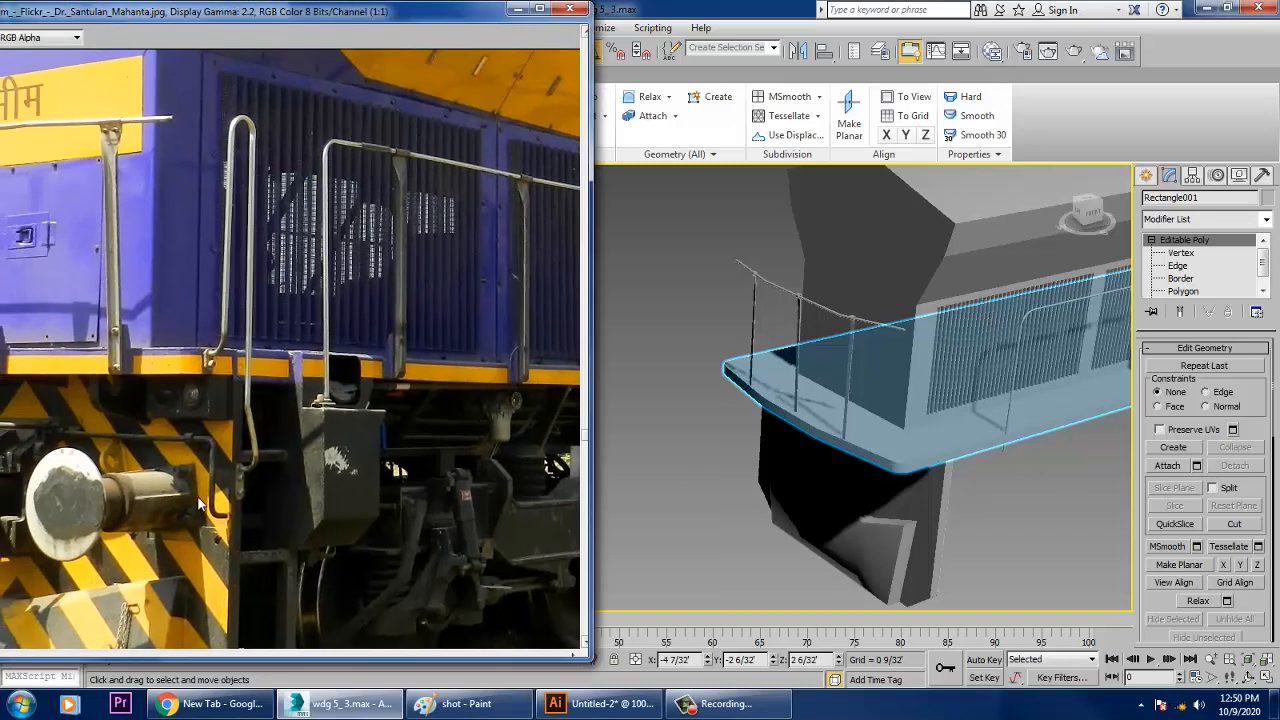
{"action": "left_click_drag", "start_coordinate": [885, 438], "coordinate": [930, 414]}
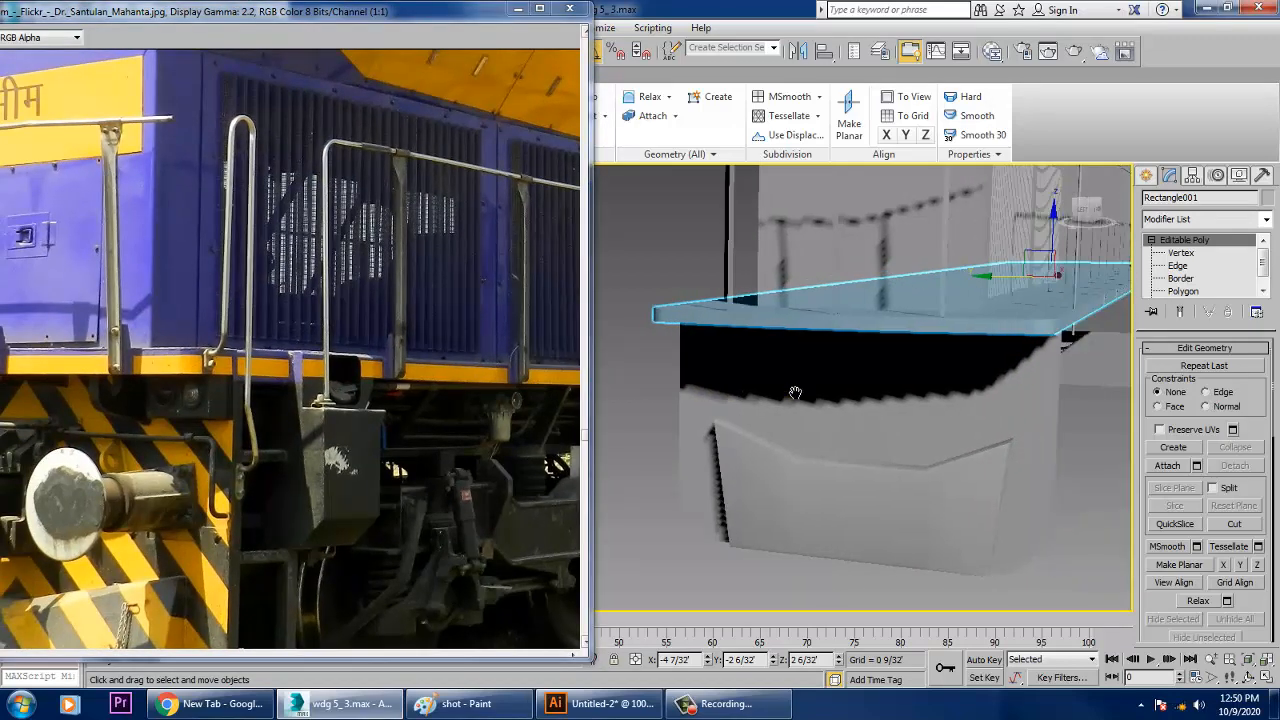
{"action": "left_click", "coordinate": [862, 434]}
{"action": "key", "text": "alt+w"}
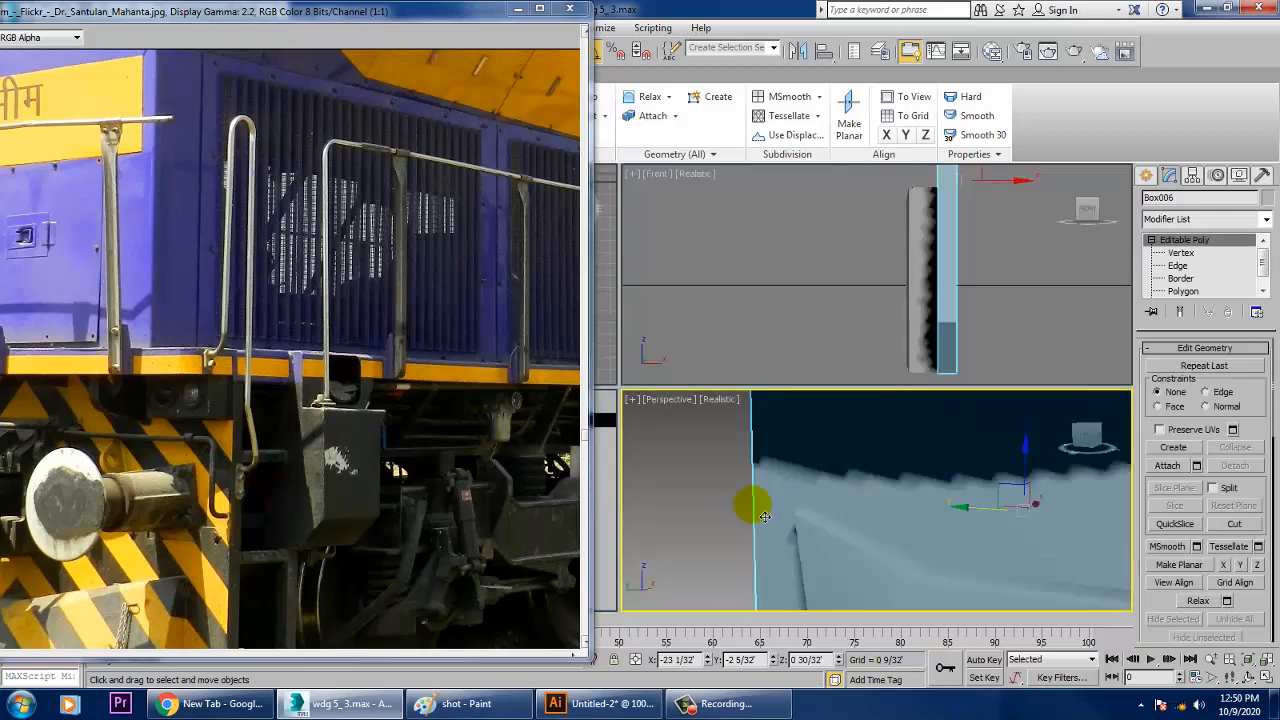
{"action": "left_click", "coordinate": [616, 527]}
{"action": "key", "text": "alt+w"}
{"action": "key", "text": "z"}
{"action": "middle_click_drag", "start_coordinate": [1000, 414], "coordinate": [988, 358]}
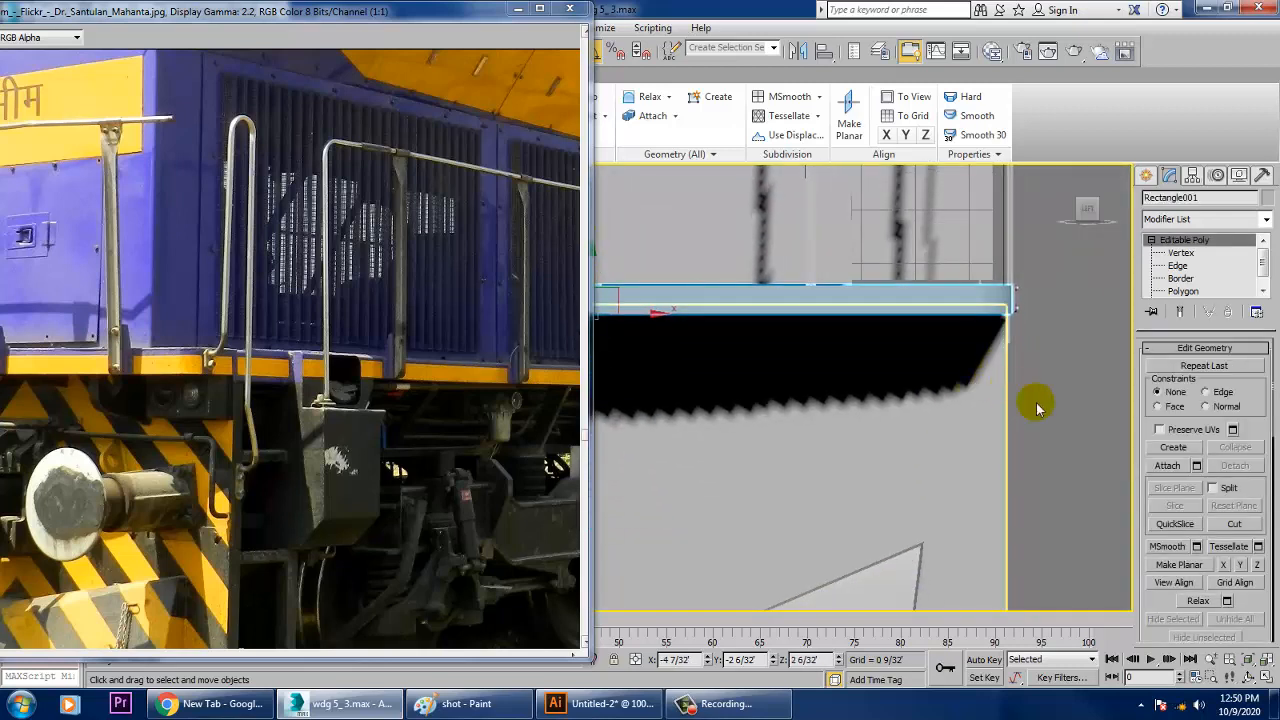
Step: Create an AutoGrid box on the front panel just below the platform's corner, about 0 11/32' long, 0 27/32' wide and 0 5/32' high
{"action": "left_click", "coordinate": [1146, 175]}
{"action": "left_click", "coordinate": [1151, 200]}
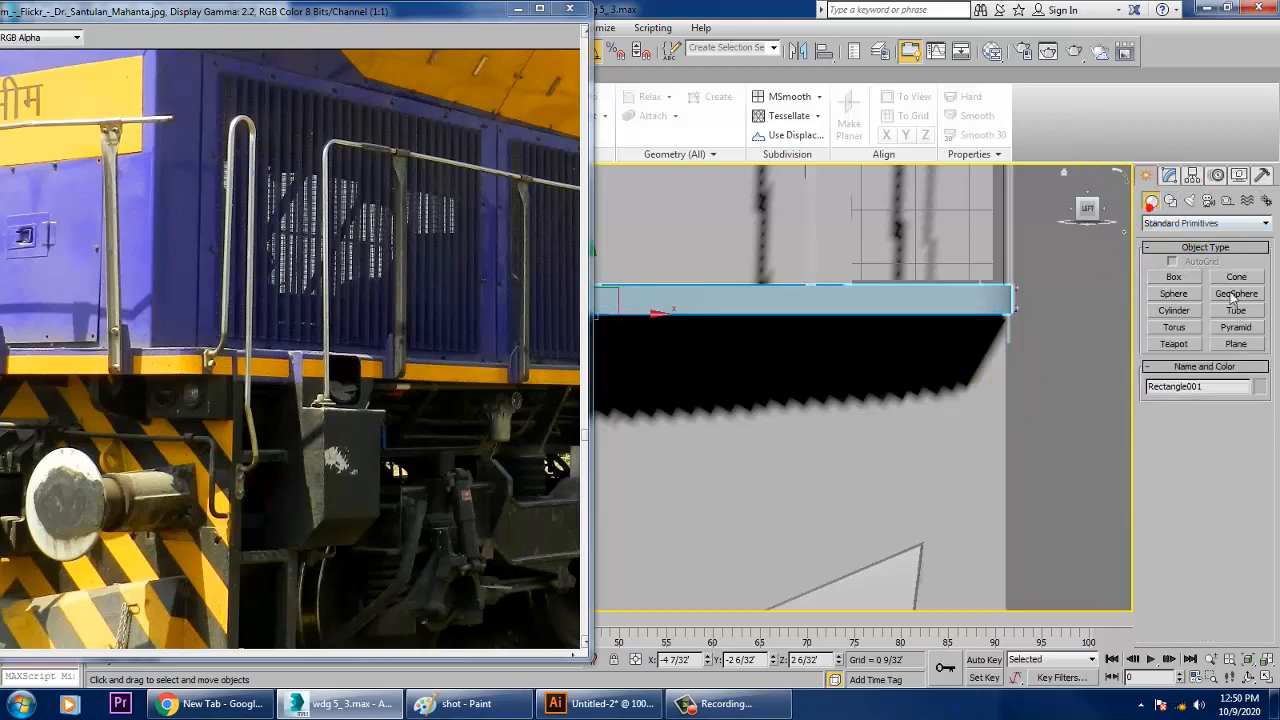
{"action": "left_click", "coordinate": [1183, 279]}
{"action": "left_click", "coordinate": [1186, 262]}
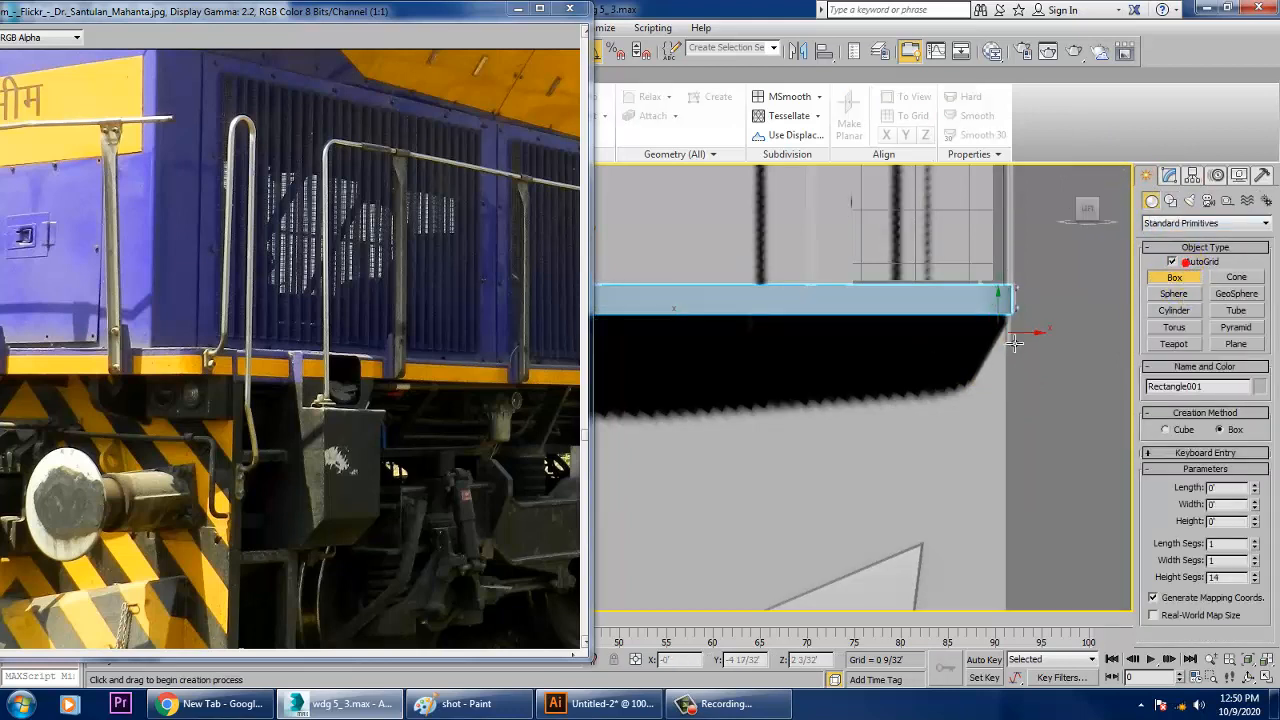
{"action": "left_click_drag", "start_coordinate": [1010, 340], "coordinate": [871, 400]}
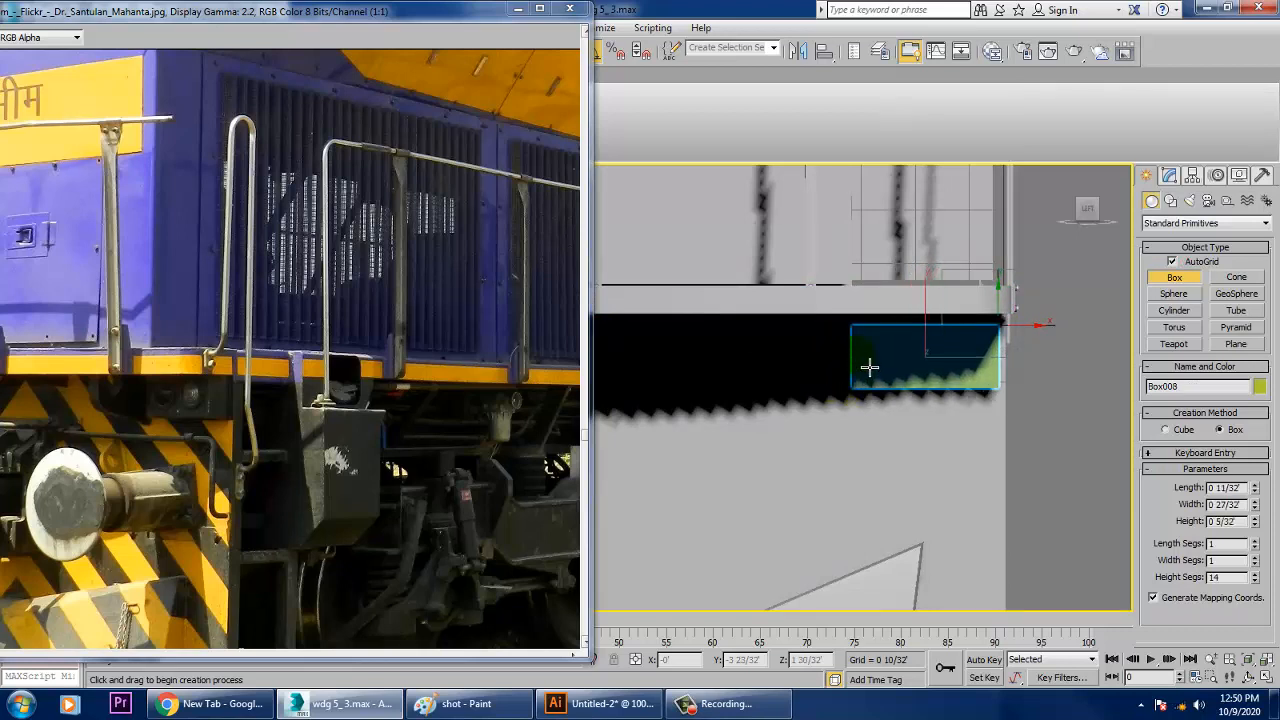
{"action": "right_click", "coordinate": [869, 363]}
Step: Check the placement of the new box under the platform's corner in the Perspective view
{"action": "key", "text": "z"}
{"action": "key", "text": "alt+w"}
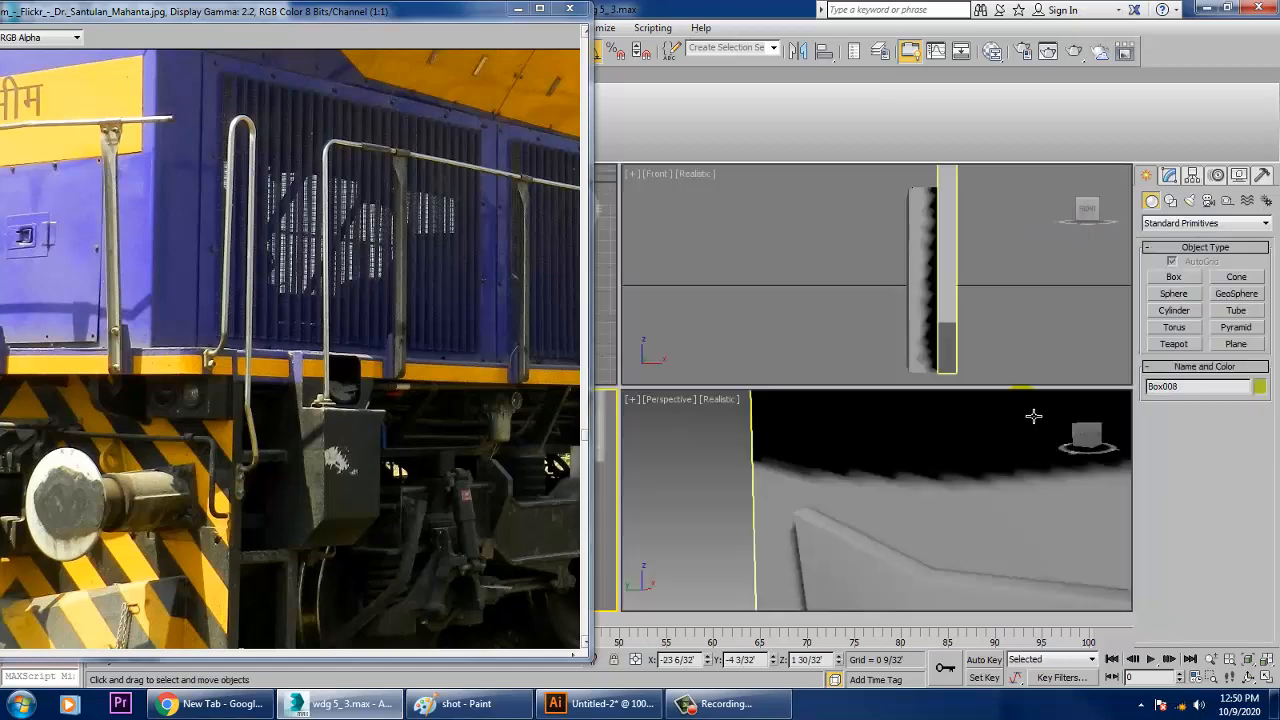
{"action": "scroll", "coordinate": [1036, 420], "scroll_direction": "down", "scroll_amount": 5}
{"action": "key", "text": "alt+w"}
{"action": "key", "text": "z"}
{"action": "scroll", "coordinate": [848, 374], "scroll_direction": "down", "scroll_amount": 6}
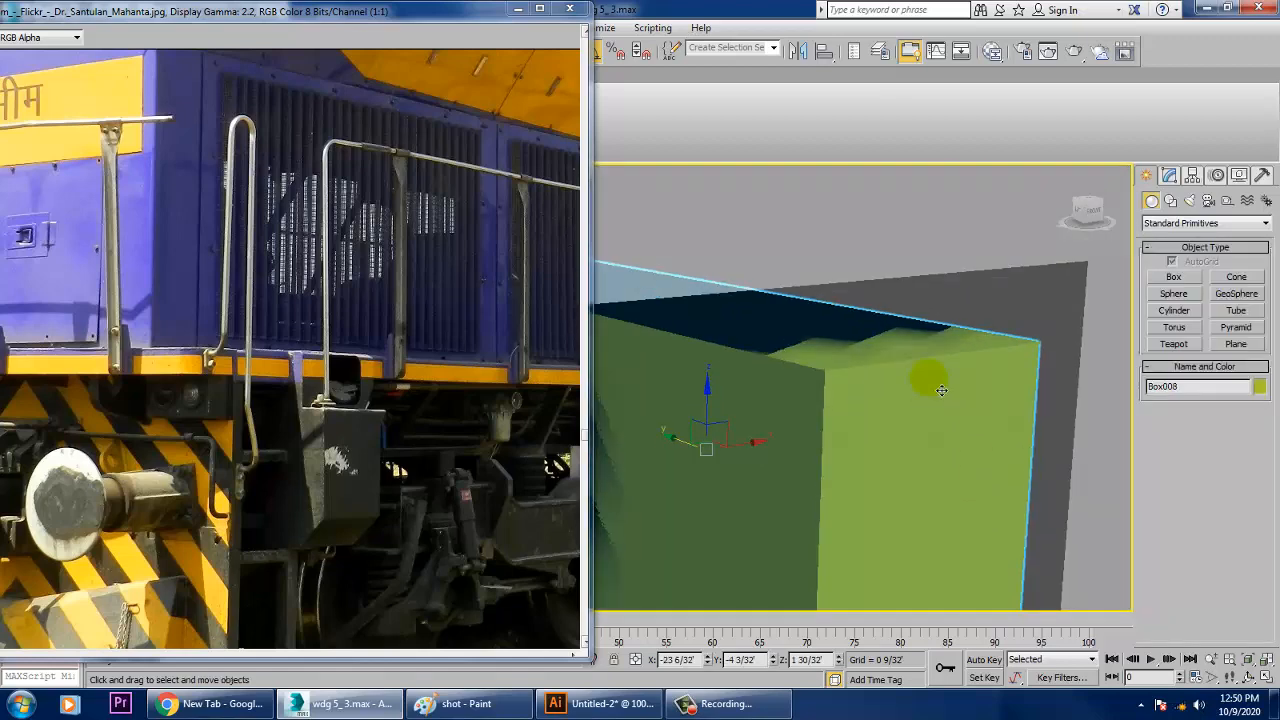
{"action": "middle_click_drag", "start_coordinate": [920, 428], "coordinate": [888, 363], "text": "alt"}
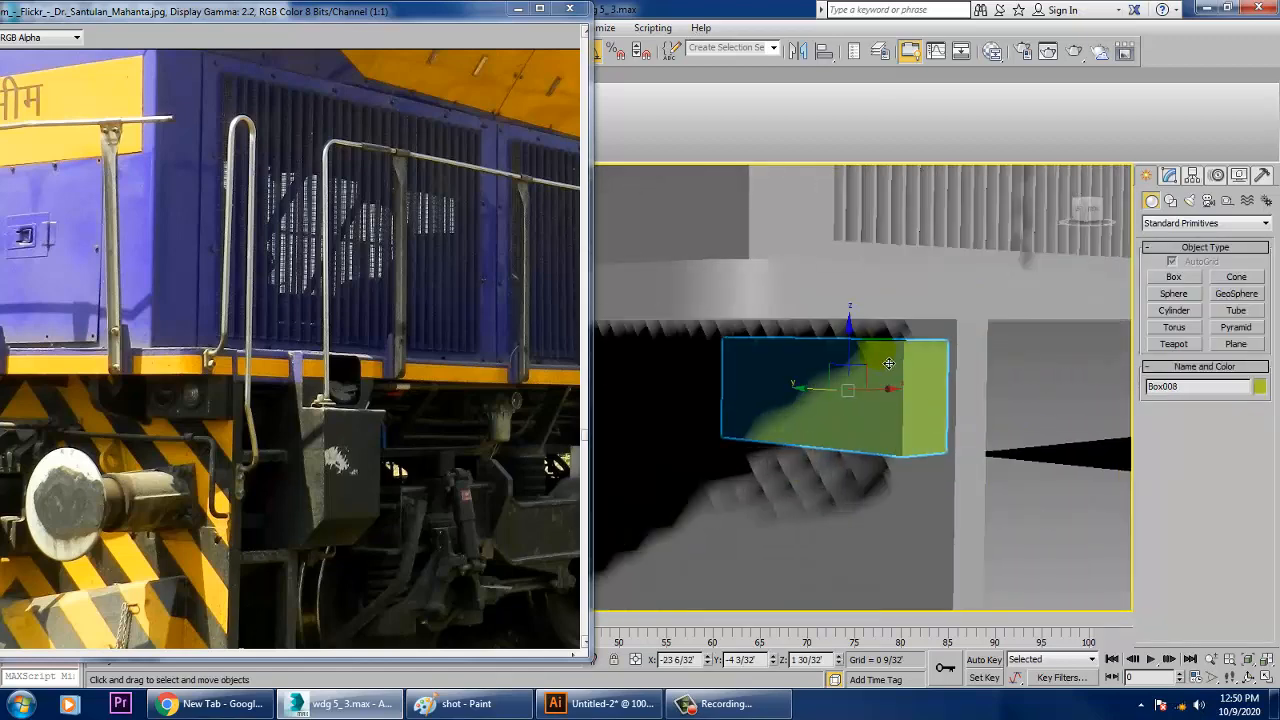
Step: Raise the new box by about 0 1/32' along Z so it sits against the platform's underside
{"action": "left_click_drag", "start_coordinate": [861, 352], "coordinate": [856, 340]}
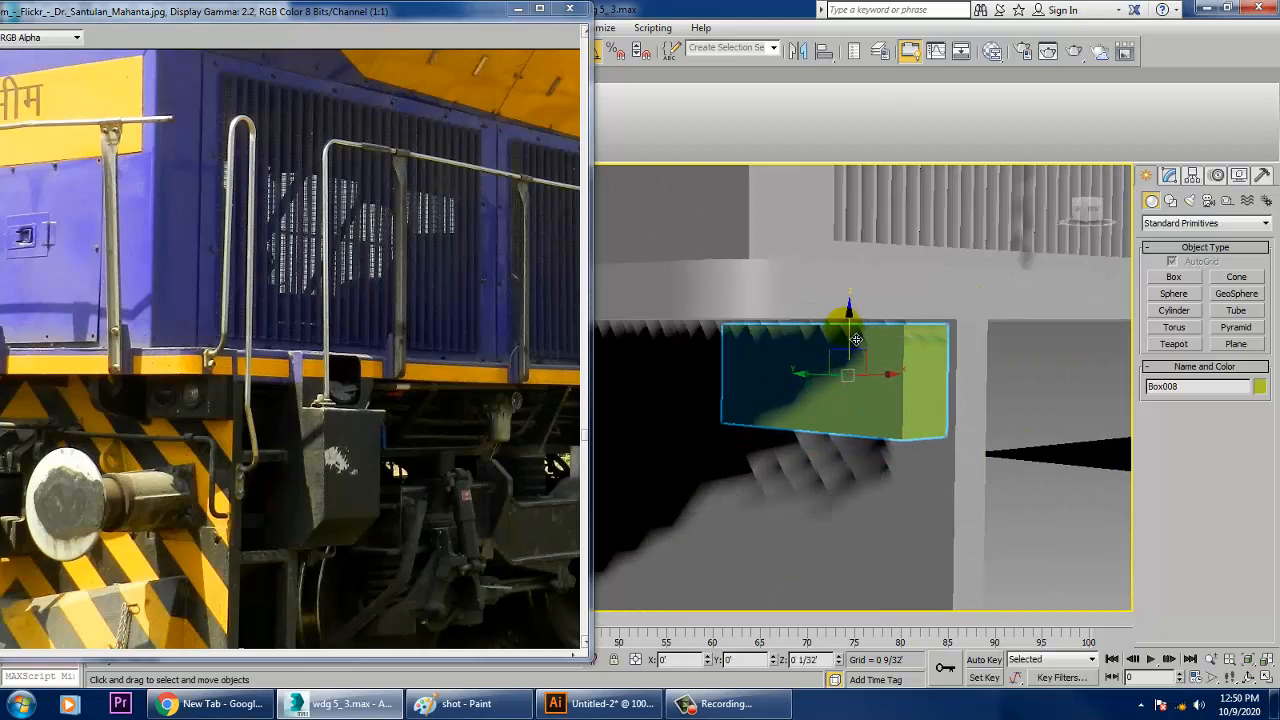
{"action": "left_click_drag", "start_coordinate": [820, 387], "coordinate": [943, 399]}
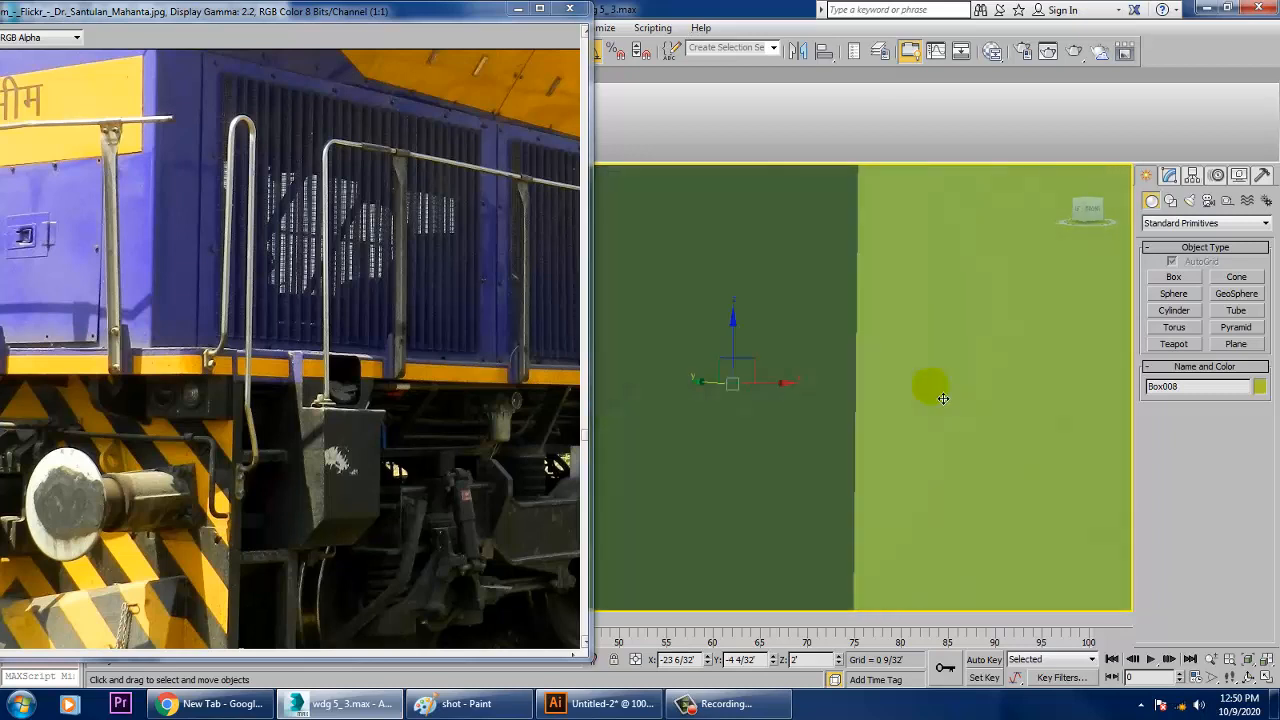
{"action": "scroll", "coordinate": [943, 399], "scroll_direction": "down", "scroll_amount": 3}
{"action": "left_click", "coordinate": [1169, 175]}
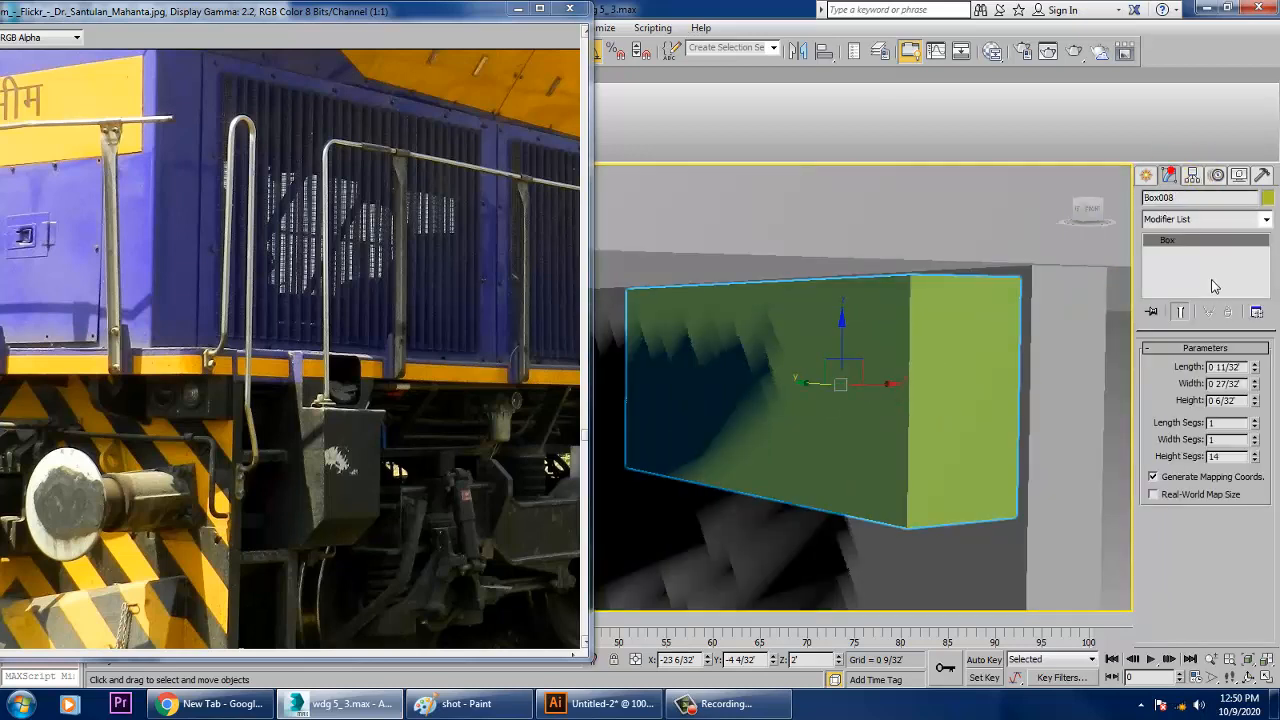
{"action": "right_click", "coordinate": [1200, 240]}
{"action": "left_click", "coordinate": [1190, 358]}
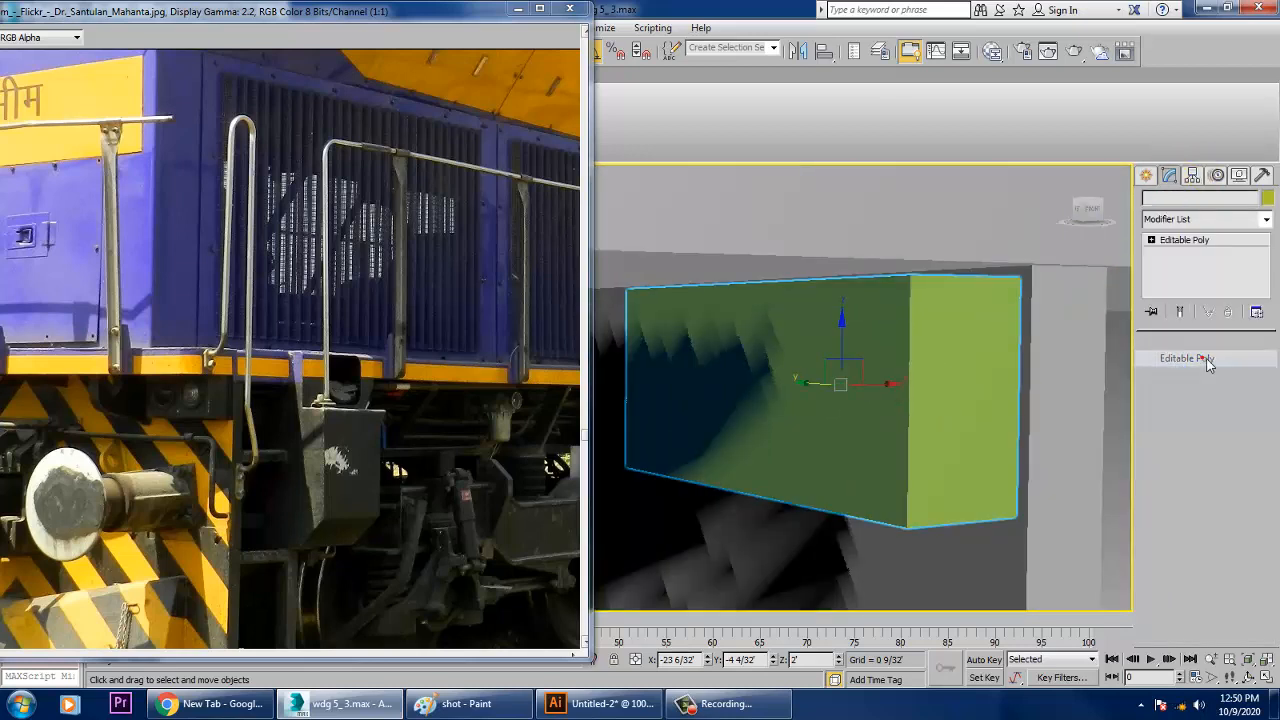
{"action": "left_click", "coordinate": [1150, 240]}
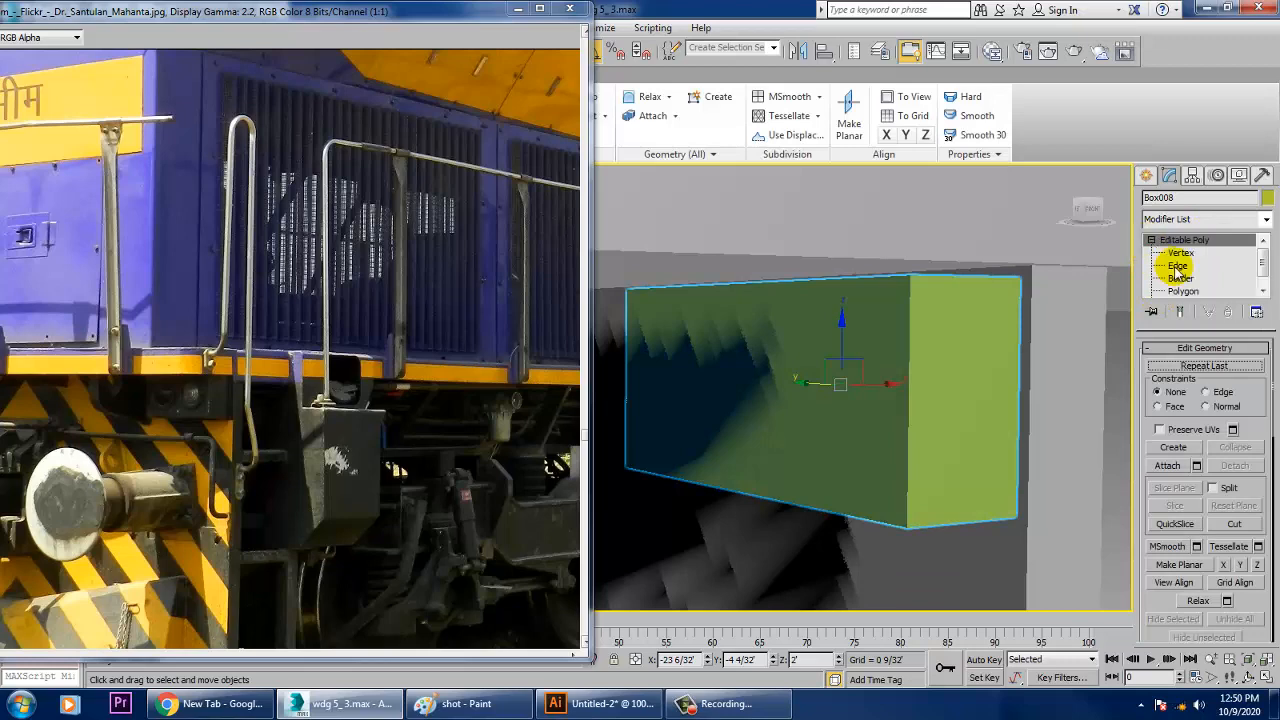
{"action": "left_click", "coordinate": [1178, 266]}
{"action": "scroll", "coordinate": [835, 270], "scroll_direction": "up", "scroll_amount": 5}
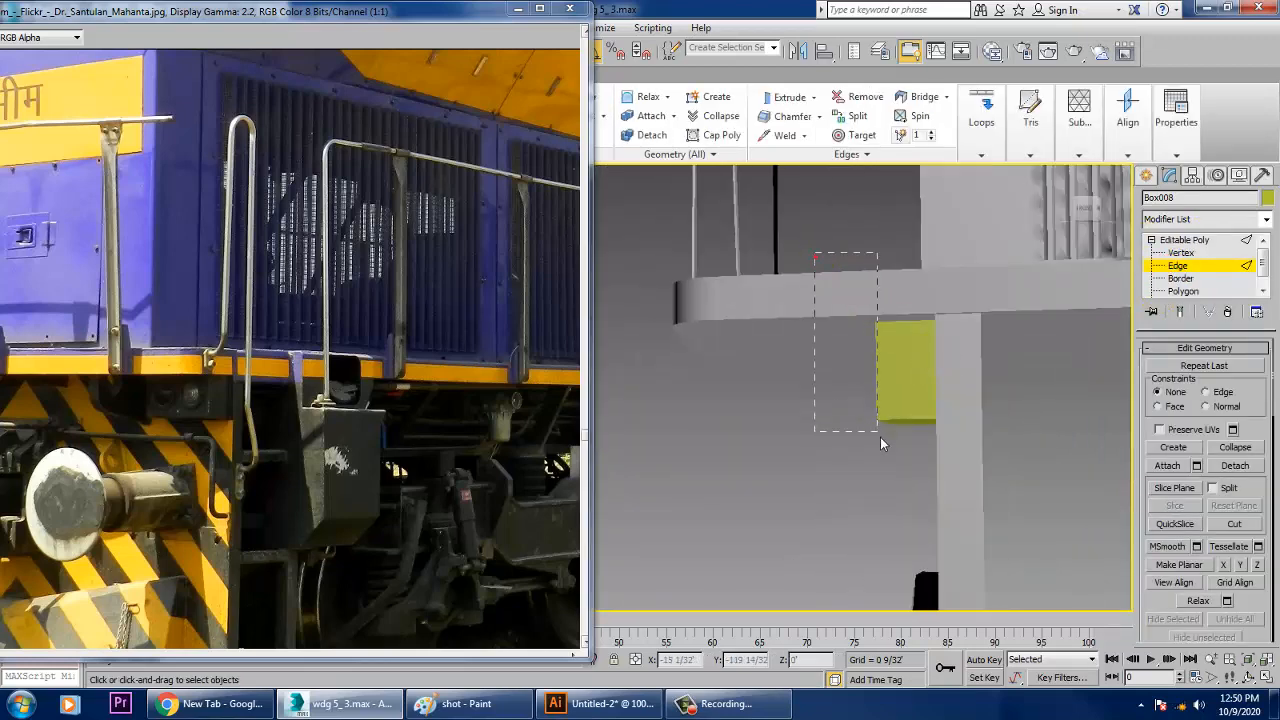
{"action": "left_click_drag", "start_coordinate": [880, 437], "coordinate": [903, 460]}
{"action": "scroll", "coordinate": [1086, 391], "scroll_direction": "up", "scroll_amount": 6}
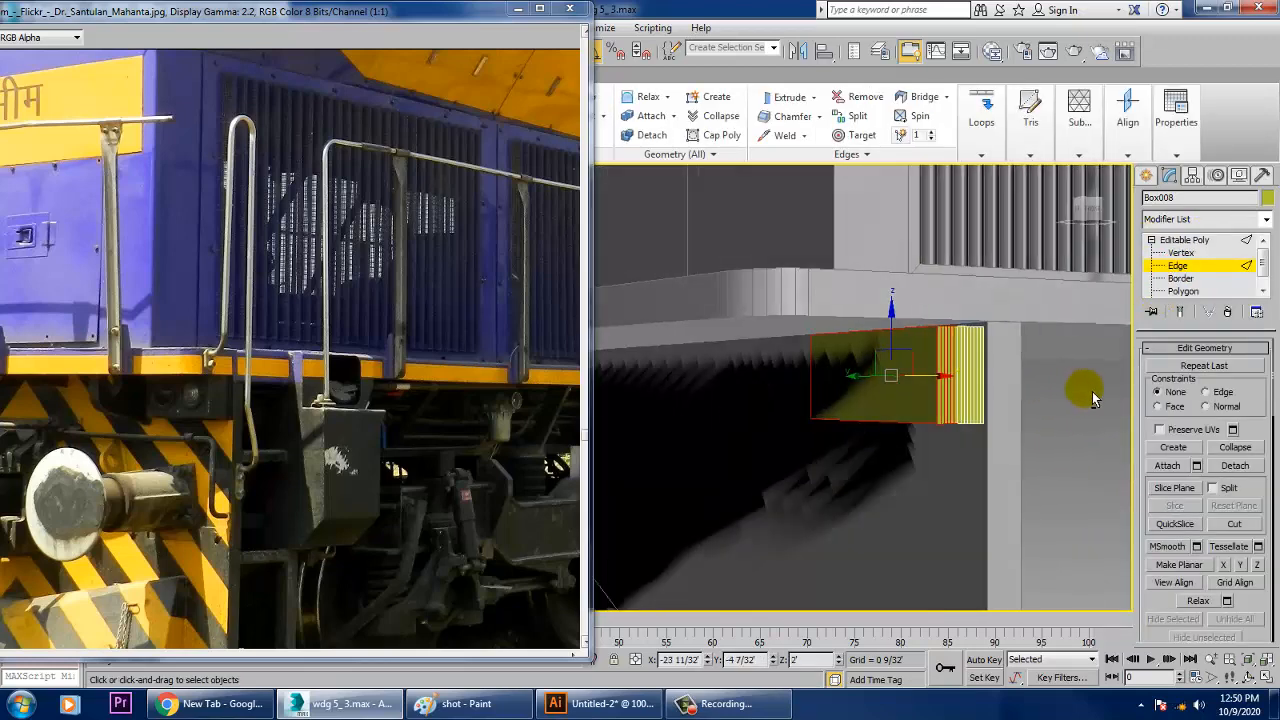
{"action": "scroll", "coordinate": [978, 370], "scroll_direction": "down", "scroll_amount": 7}
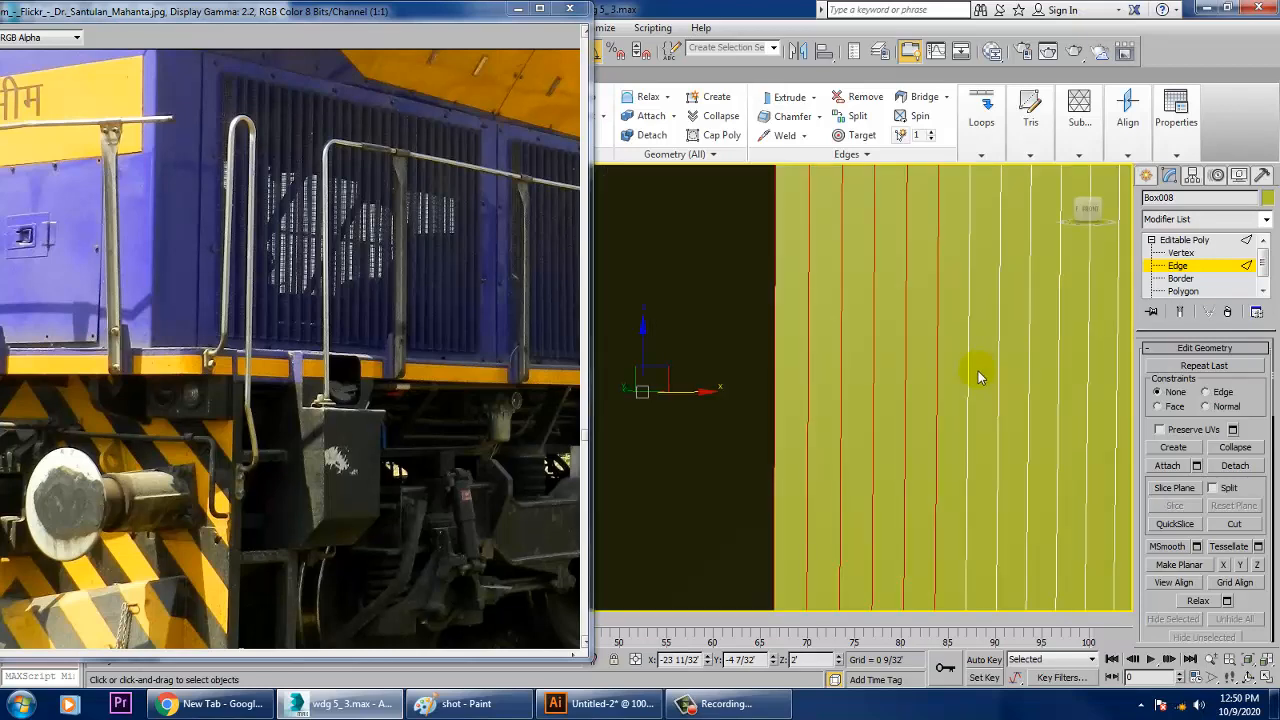
{"action": "left_click", "coordinate": [1216, 242]}
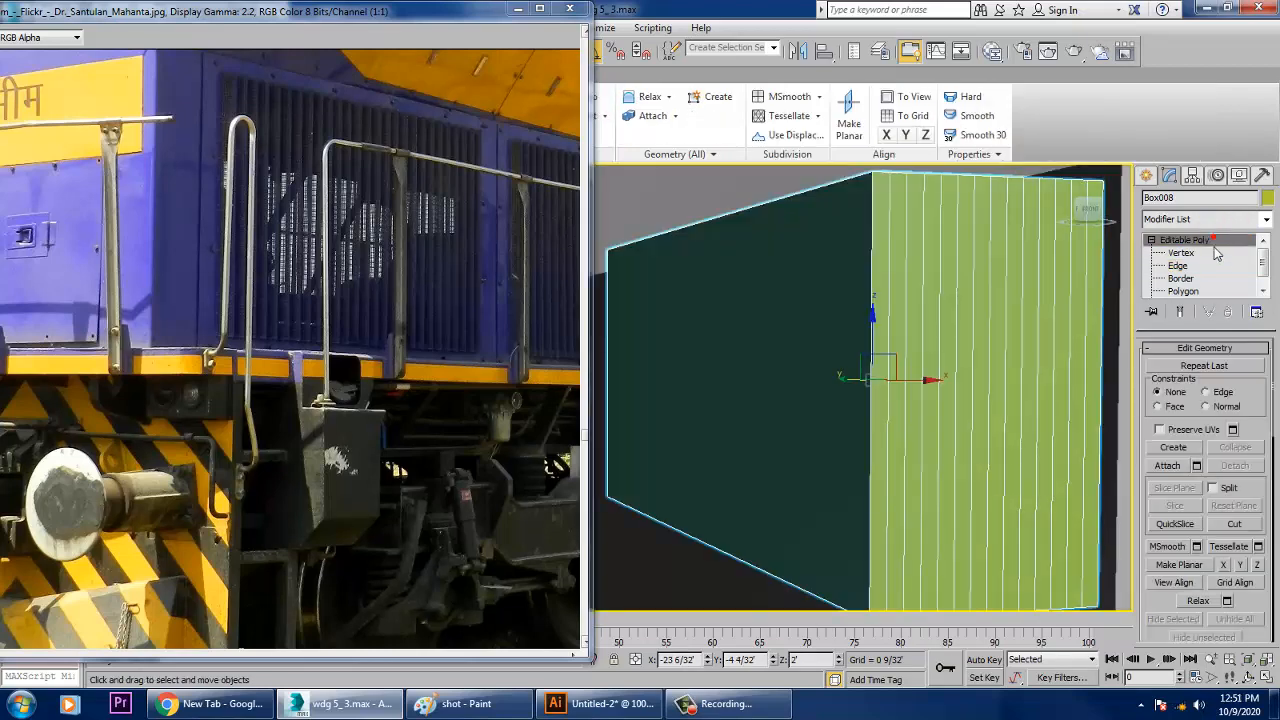
{"action": "key", "text": "ctrl+z"}
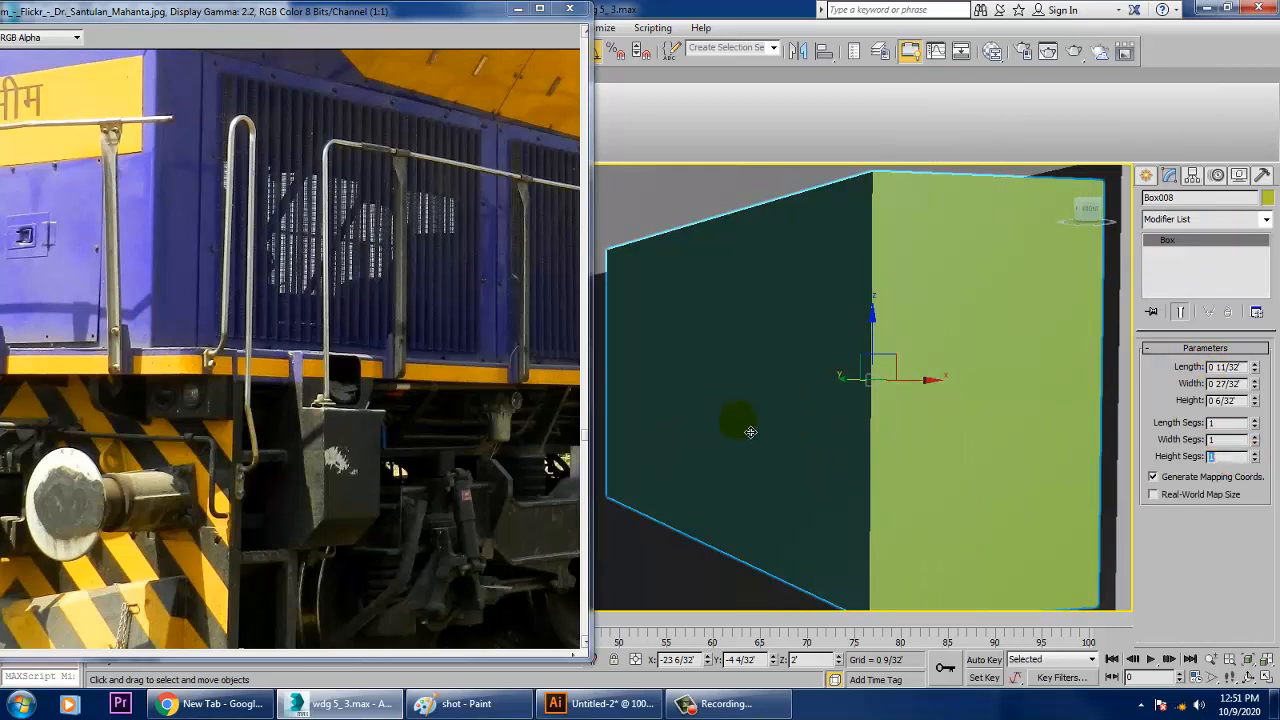
Step: Set the box's height segments to 1 and convert the box to an Editable Poly
{"action": "middle_click_drag", "start_coordinate": [750, 432], "coordinate": [749, 430], "text": "alt"}
{"action": "right_click", "coordinate": [924, 303]}
{"action": "mouse_move", "coordinate": [972, 450]}
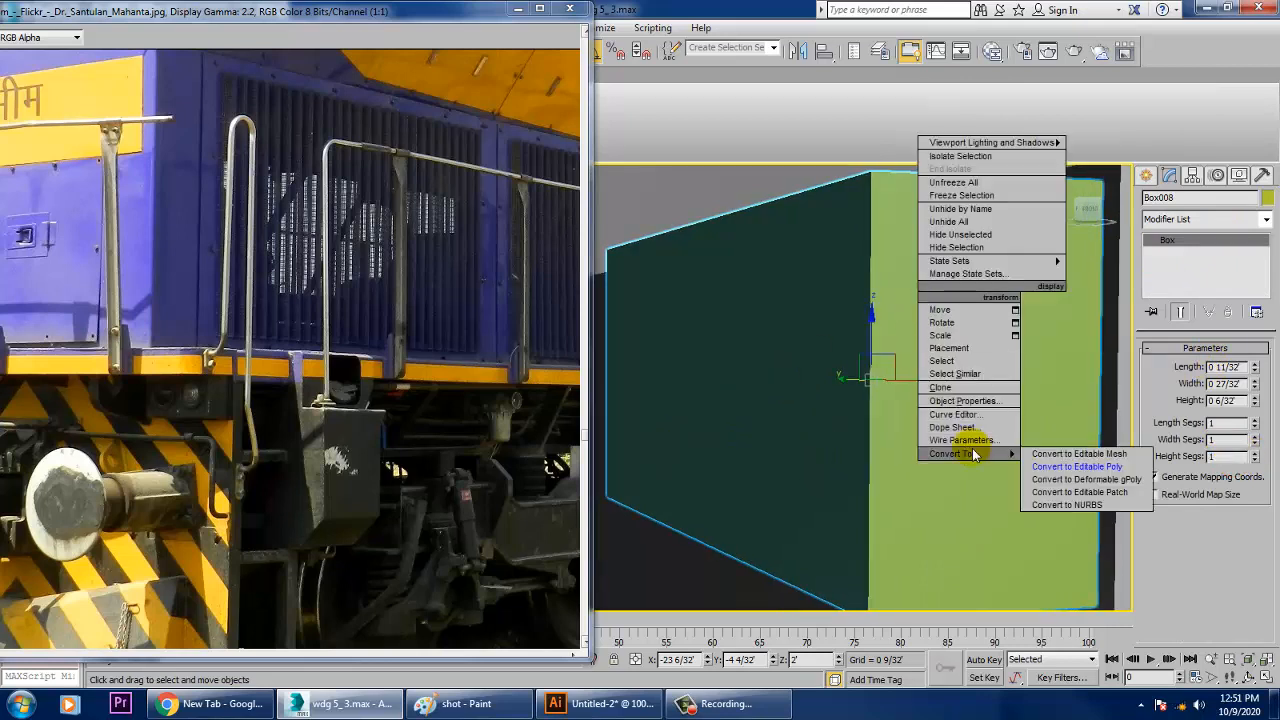
{"action": "left_click", "coordinate": [1096, 467]}
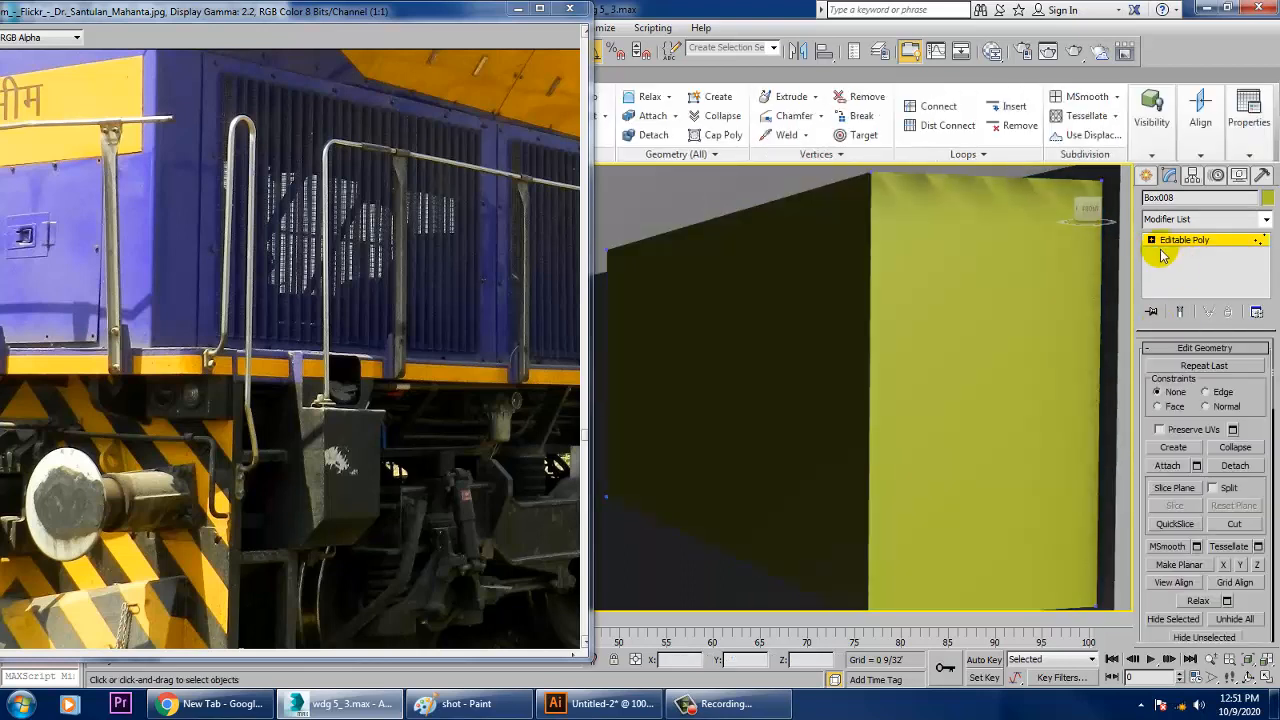
Step: Select the four edges around the box's outer front face in edge editing
{"action": "key", "text": "1"}
{"action": "scroll", "coordinate": [850, 340], "scroll_direction": "down", "scroll_amount": 6}
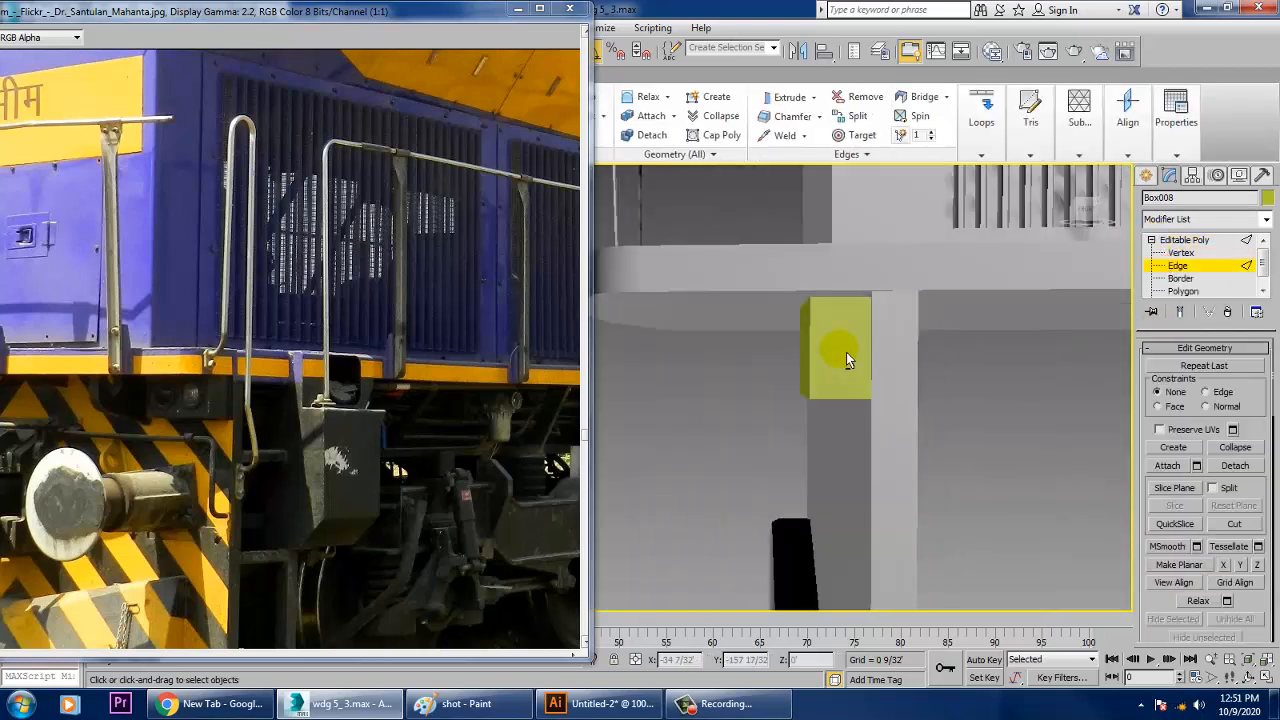
{"action": "left_click_drag", "start_coordinate": [825, 423], "coordinate": [826, 424]}
{"action": "mouse_move", "coordinate": [831, 392]}
{"action": "middle_mouse_down", "text": "alt"}
{"action": "mouse_move", "coordinate": [876, 388]}
{"action": "mouse_move", "coordinate": [819, 375]}
{"action": "middle_mouse_up", "text": "alt"}
{"action": "middle_click_drag", "start_coordinate": [917, 527], "coordinate": [890, 357], "text": "alt"}
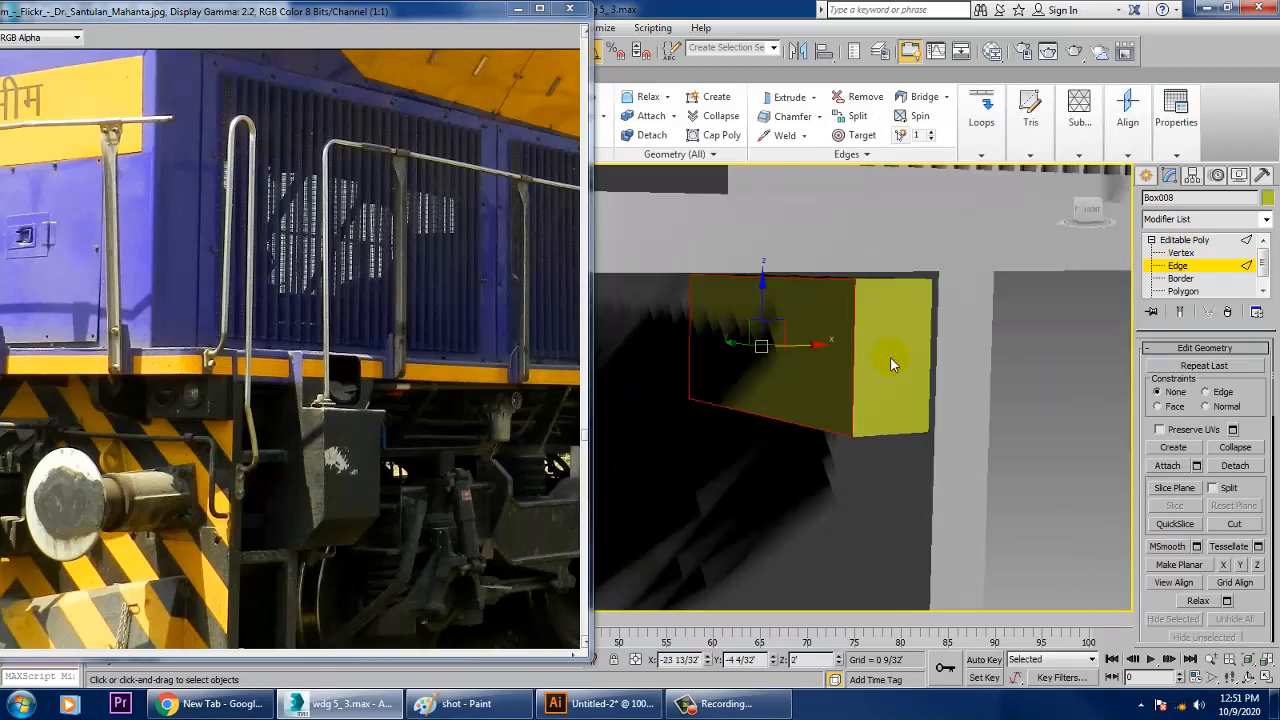
Step: Chamfer the selected front-face edges by a very small amount with 2 segments and exit edge editing
{"action": "left_click_drag", "start_coordinate": [1163, 620], "coordinate": [1154, 246]}
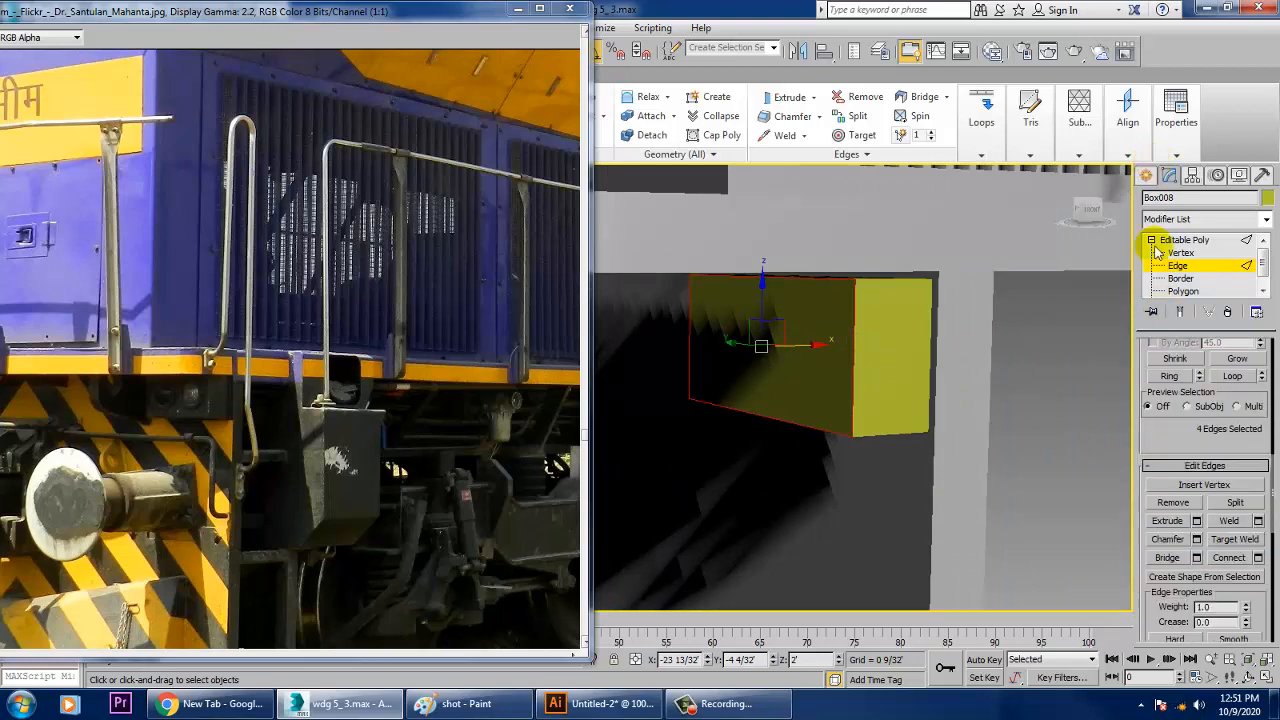
{"action": "left_click", "coordinate": [1197, 539]}
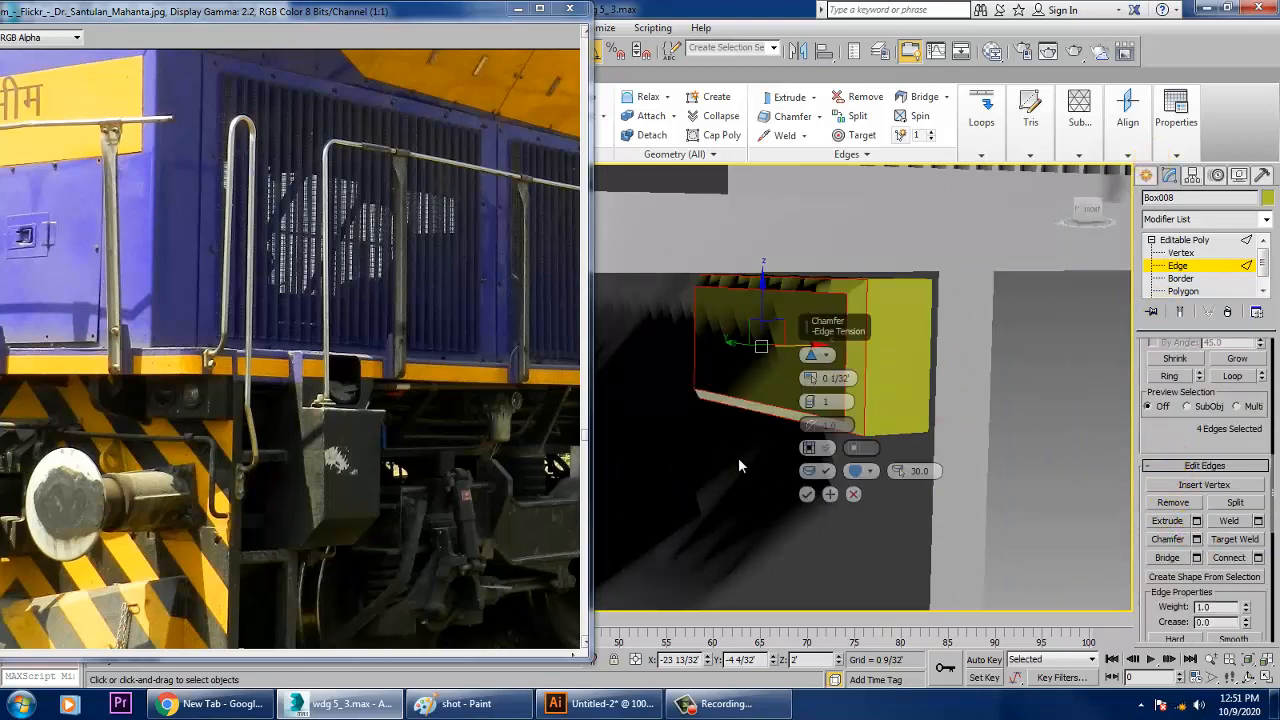
{"action": "left_click_drag", "start_coordinate": [810, 378], "coordinate": [817, 397]}
{"action": "left_click", "coordinate": [810, 398]}
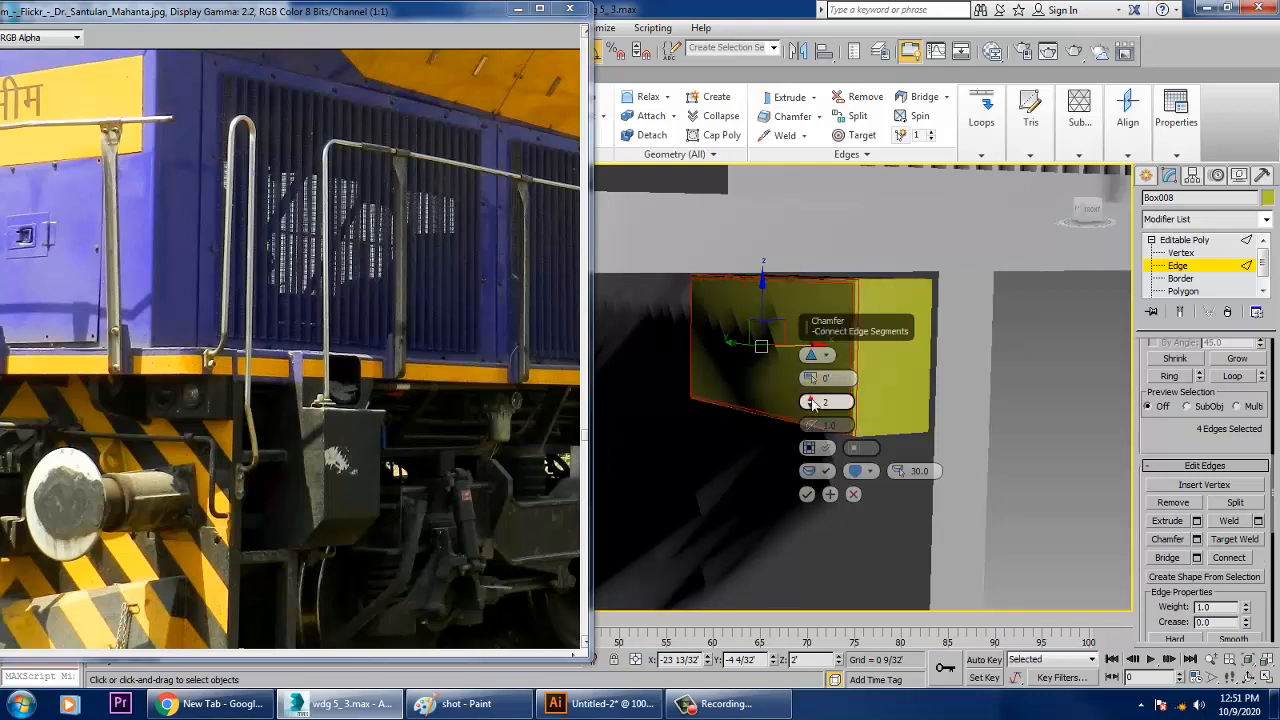
{"action": "left_click", "coordinate": [809, 495]}
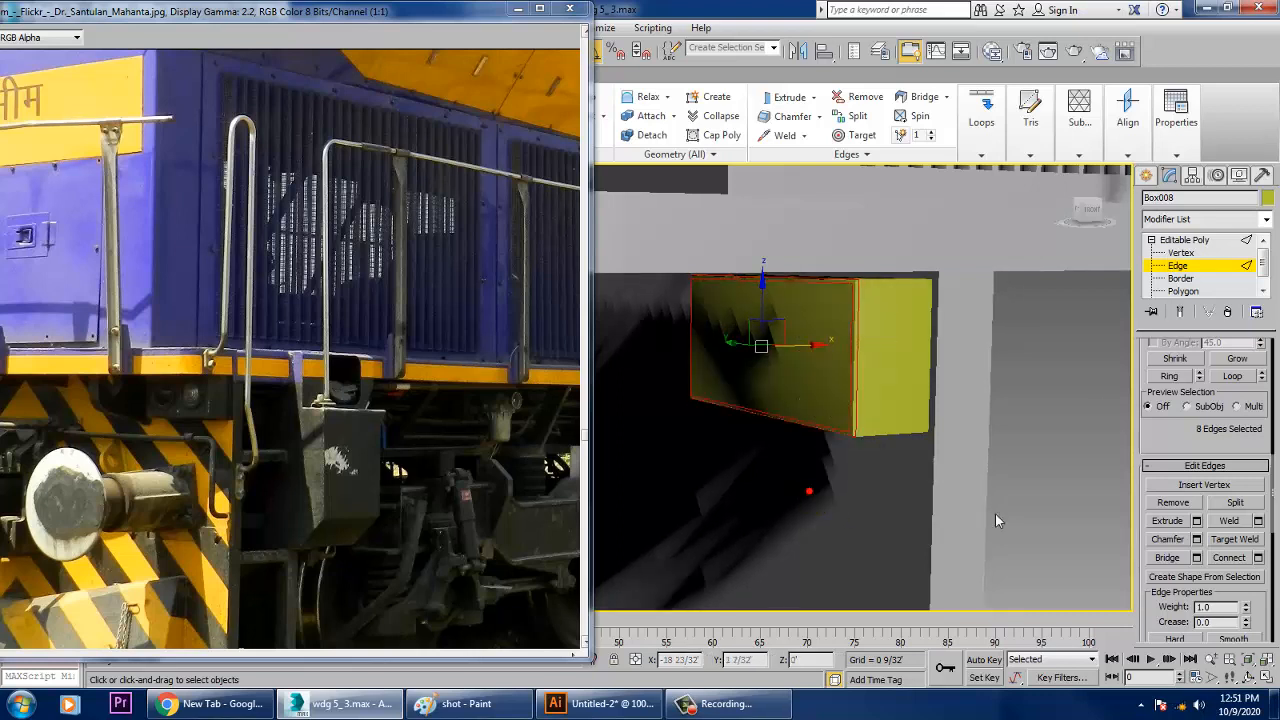
{"action": "left_click", "coordinate": [1188, 240]}
Step: Create an AutoGrid cylinder with a radius of about 0 3/32' near one end of the box's front face in the Left view
{"action": "key", "text": "alt+w"}
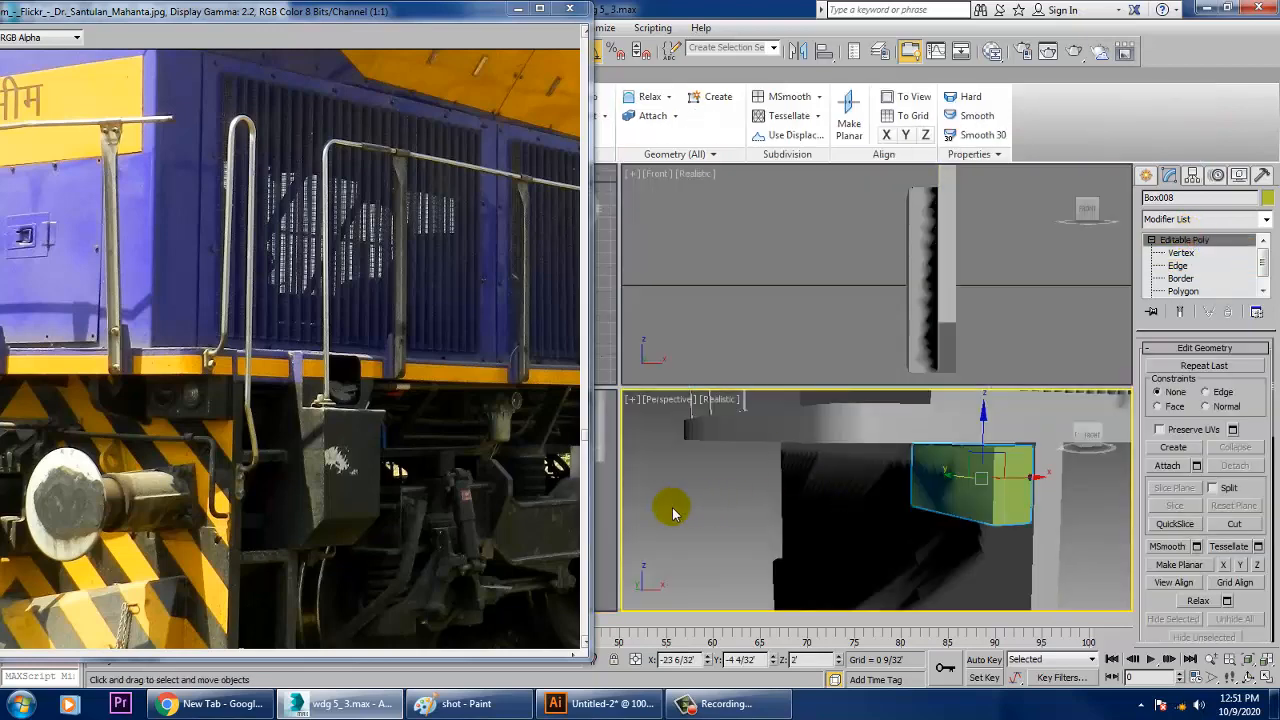
{"action": "left_click", "coordinate": [603, 513]}
{"action": "key", "text": "alt+w"}
{"action": "scroll", "coordinate": [760, 449], "scroll_direction": "down", "scroll_amount": 8}
{"action": "middle_click_drag", "start_coordinate": [922, 366], "coordinate": [925, 400]}
{"action": "scroll", "coordinate": [900, 340], "scroll_direction": "up", "scroll_amount": 10}
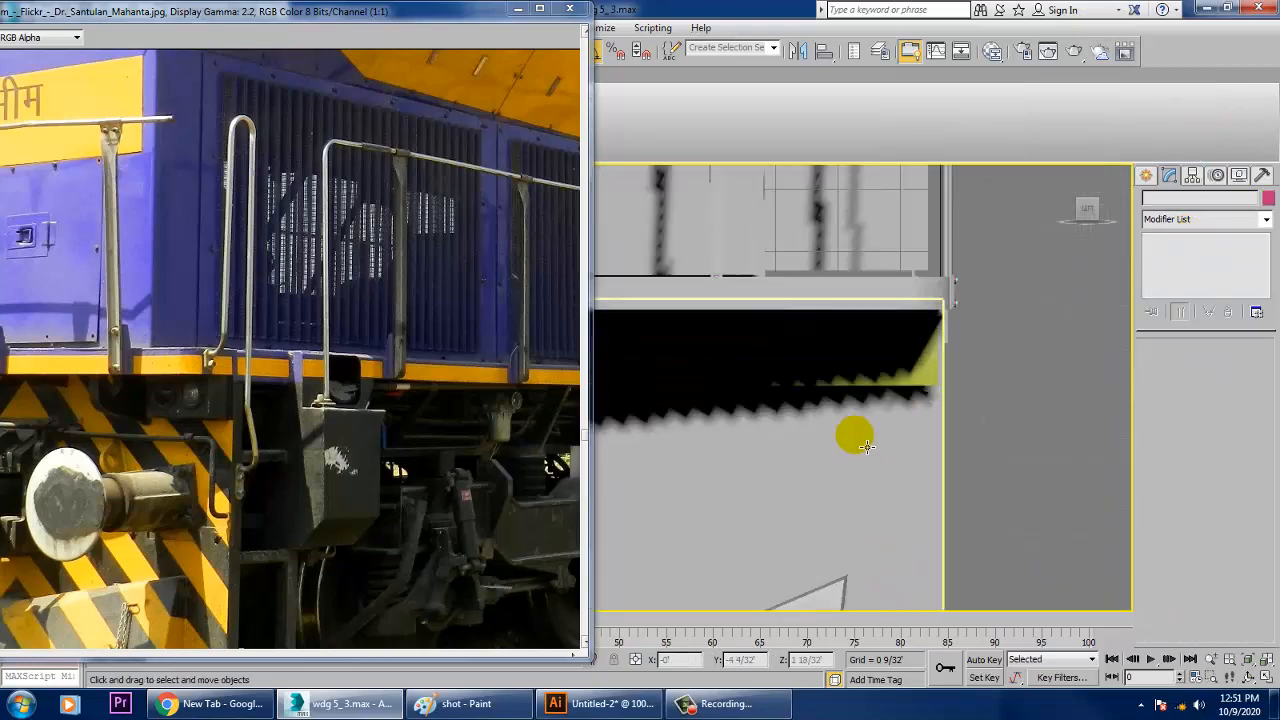
{"action": "left_click", "coordinate": [899, 296]}
{"action": "middle_click_drag", "start_coordinate": [899, 296], "coordinate": [963, 372]}
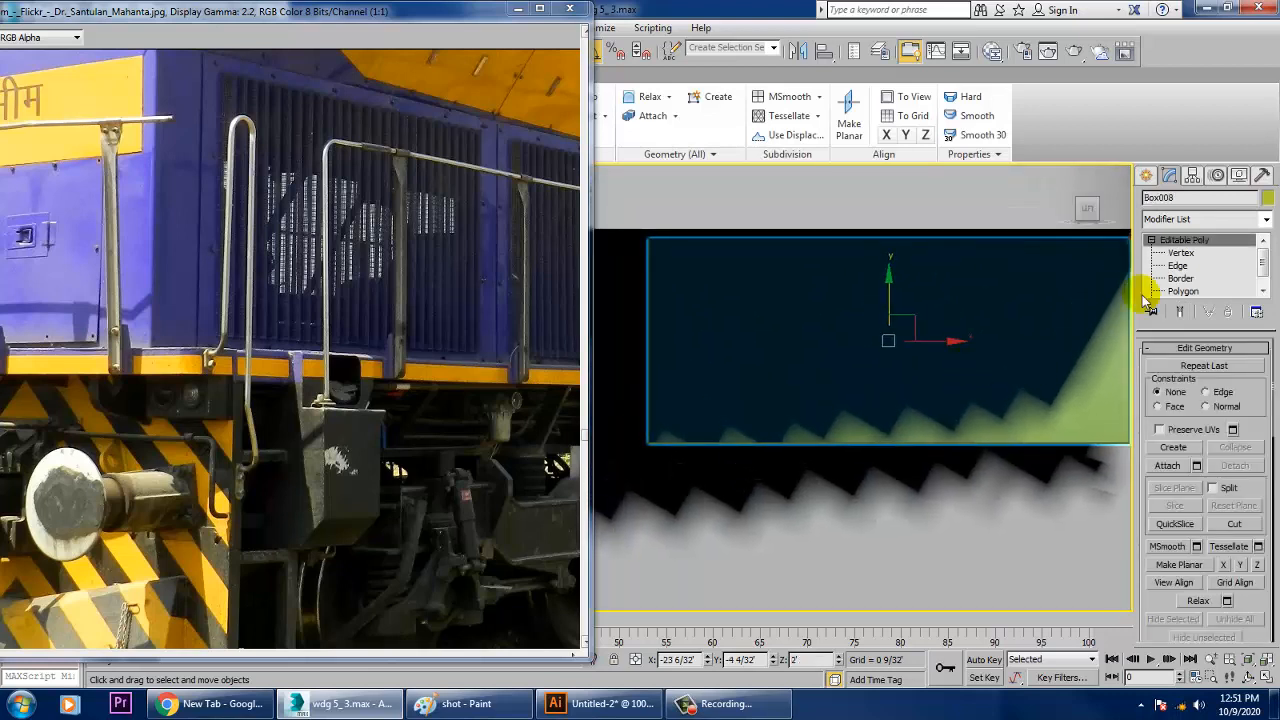
{"action": "left_click", "coordinate": [1147, 175]}
{"action": "left_click", "coordinate": [1178, 311]}
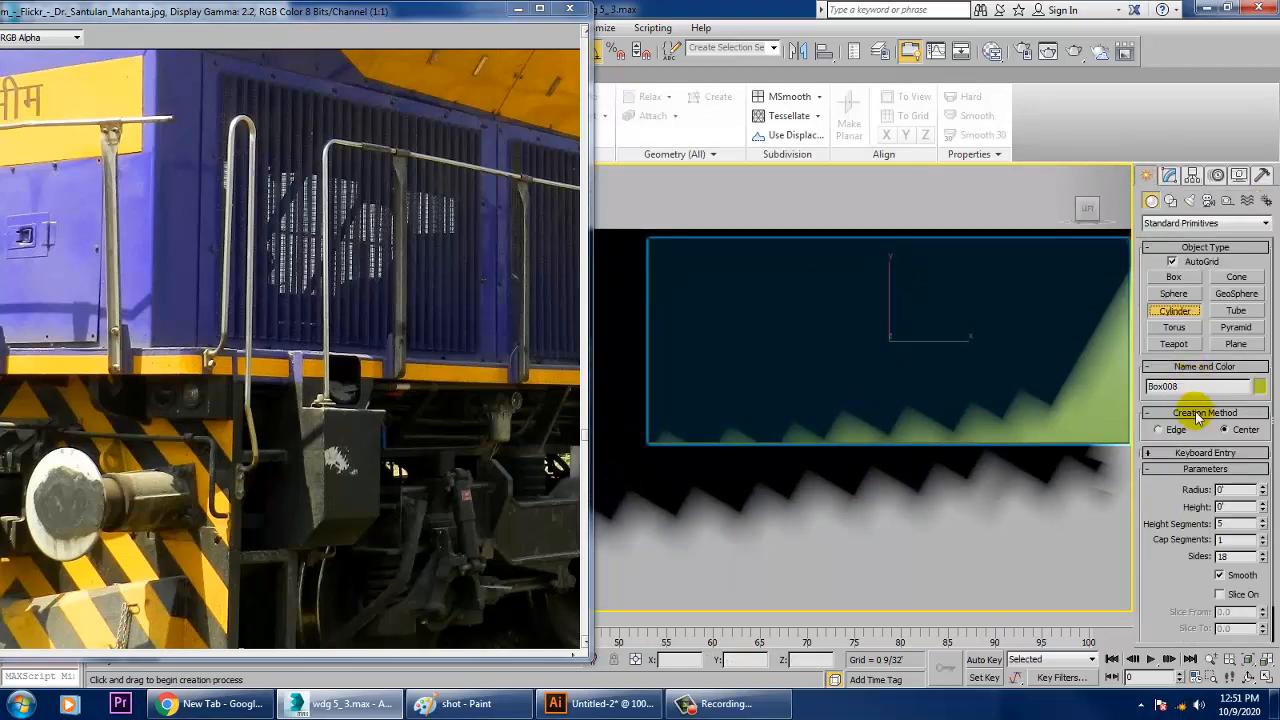
{"action": "left_click_drag", "start_coordinate": [766, 345], "coordinate": [818, 391]}
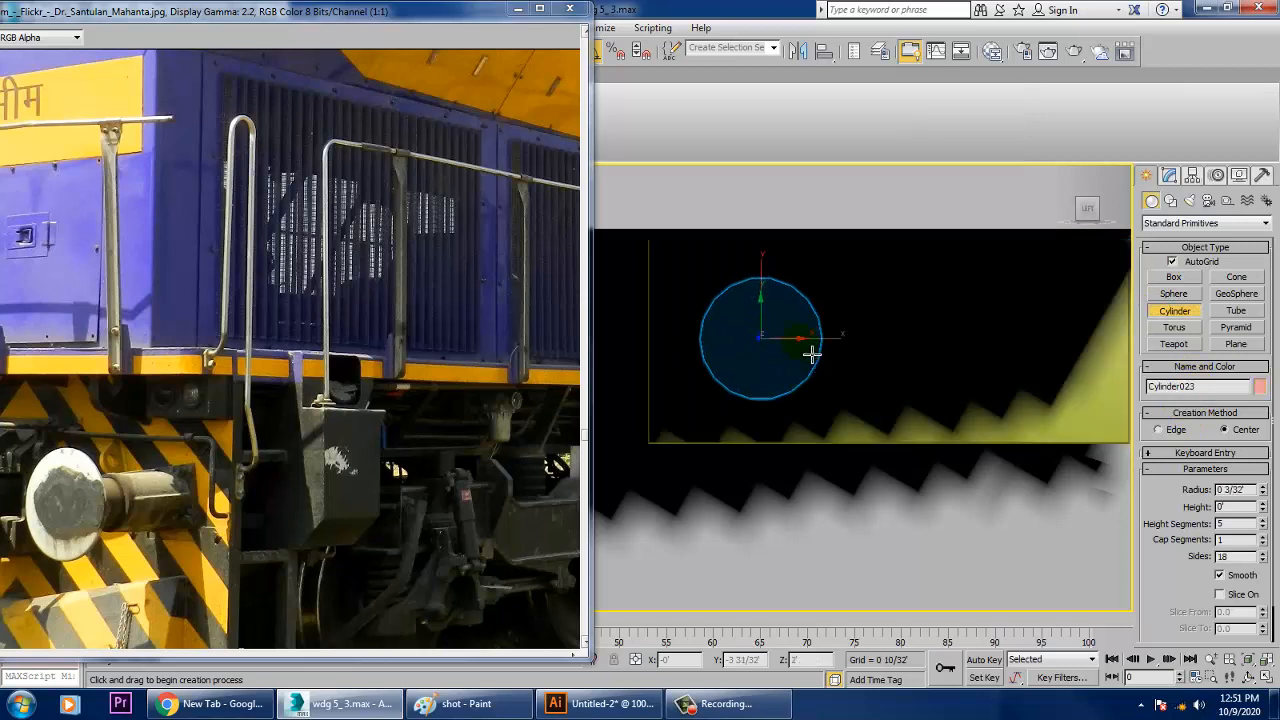
{"action": "left_click", "coordinate": [862, 435]}
{"action": "right_click", "coordinate": [862, 435]}
Step: Shift the cylinder by about 0 1/32' along negative X in the Perspective view
{"action": "key", "text": "alt+w"}
{"action": "right_click", "coordinate": [873, 448]}
{"action": "key", "text": "z"}
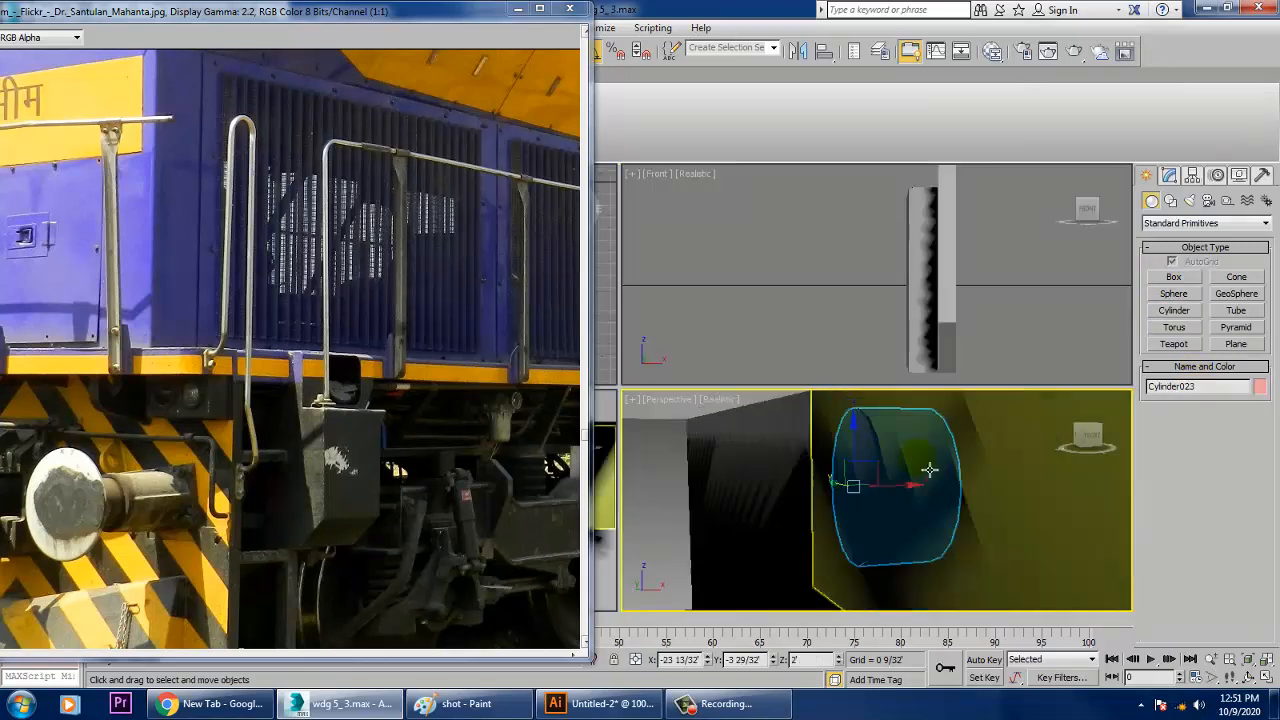
{"action": "middle_click_drag", "start_coordinate": [929, 471], "coordinate": [937, 478], "text": "alt"}
{"action": "left_click_drag", "start_coordinate": [968, 484], "coordinate": [952, 479]}
{"action": "middle_click_drag", "start_coordinate": [926, 452], "coordinate": [988, 457], "text": "alt"}
{"action": "scroll", "coordinate": [988, 457], "scroll_direction": "up", "scroll_amount": 2}
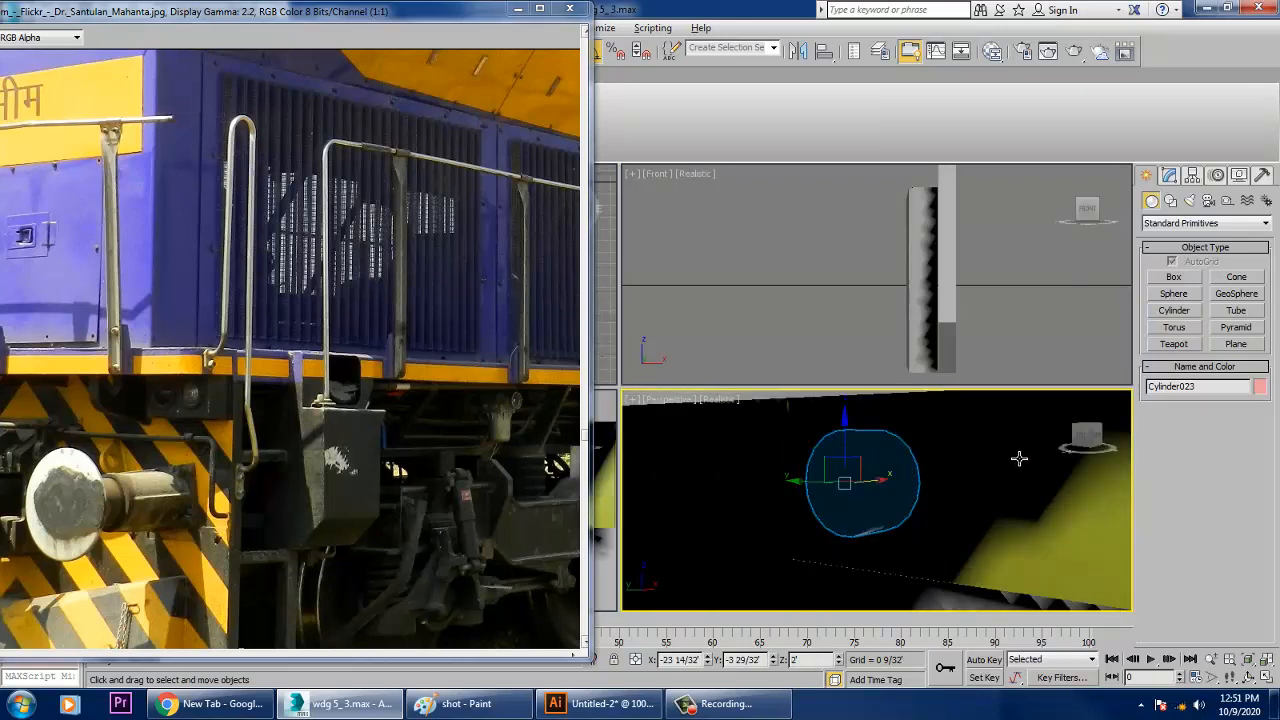
Step: Switch the Perspective view from Realistic to Shaded display and frame the cylinder on the box
{"action": "middle_click_drag", "start_coordinate": [894, 486], "coordinate": [969, 477], "text": "alt"}
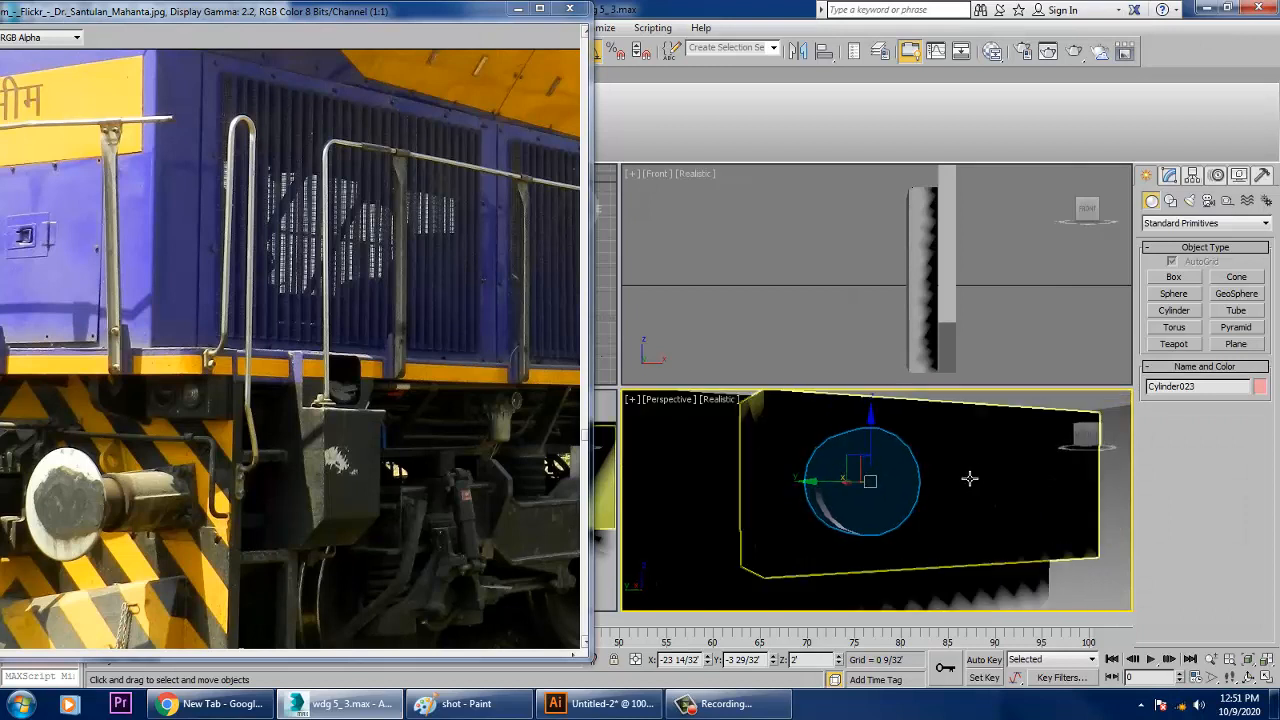
{"action": "scroll", "coordinate": [890, 490], "scroll_direction": "up", "scroll_amount": 4}
{"action": "scroll", "coordinate": [886, 490], "scroll_direction": "down", "scroll_amount": 4}
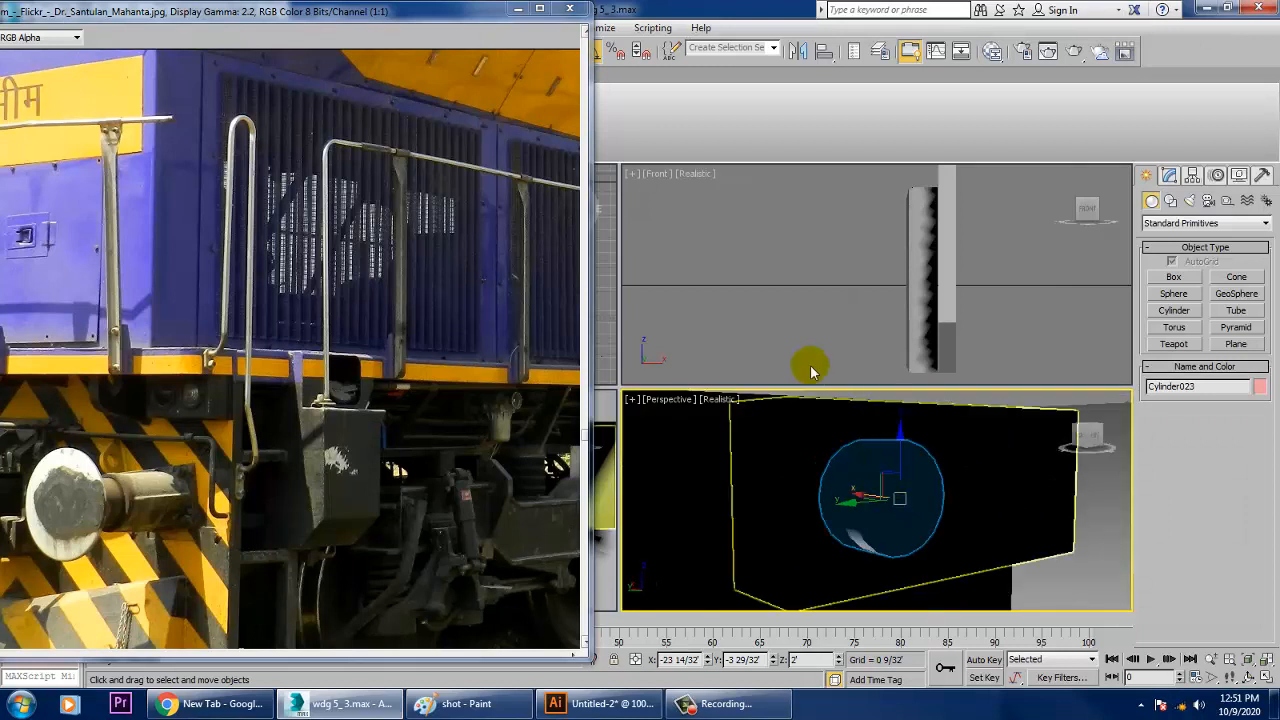
{"action": "left_click", "coordinate": [715, 402]}
{"action": "left_click", "coordinate": [787, 124]}
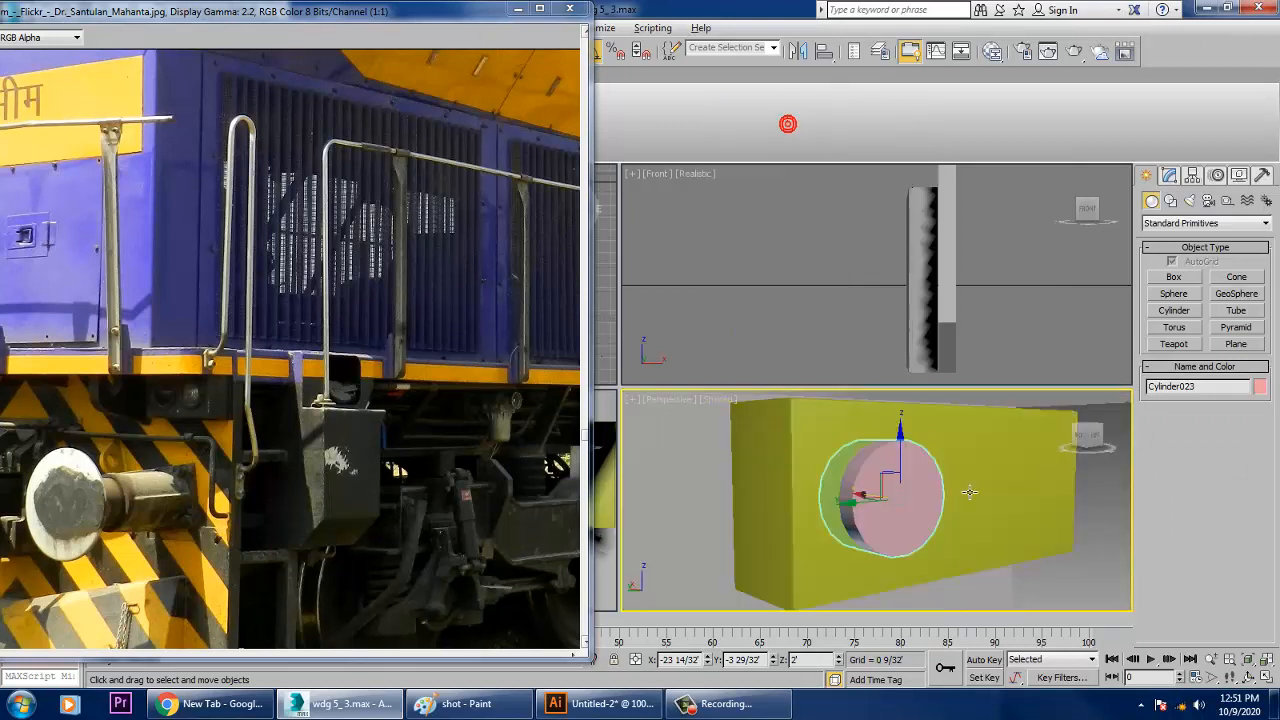
{"action": "middle_click_drag", "start_coordinate": [969, 492], "coordinate": [940, 483], "text": "alt"}
Step: Open the cylinder's height segments value for editing in its creation parameters
{"action": "left_click", "coordinate": [1169, 177]}
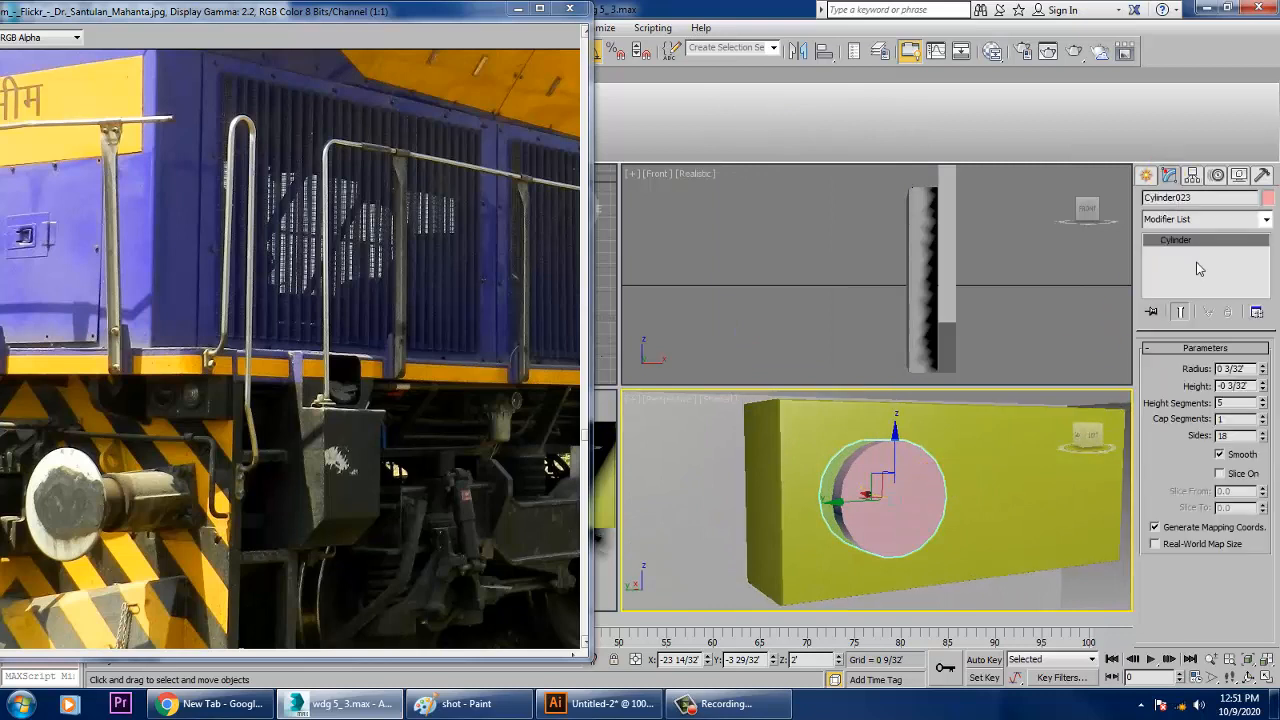
{"action": "middle_click_drag", "start_coordinate": [824, 458], "coordinate": [857, 470], "text": "alt"}
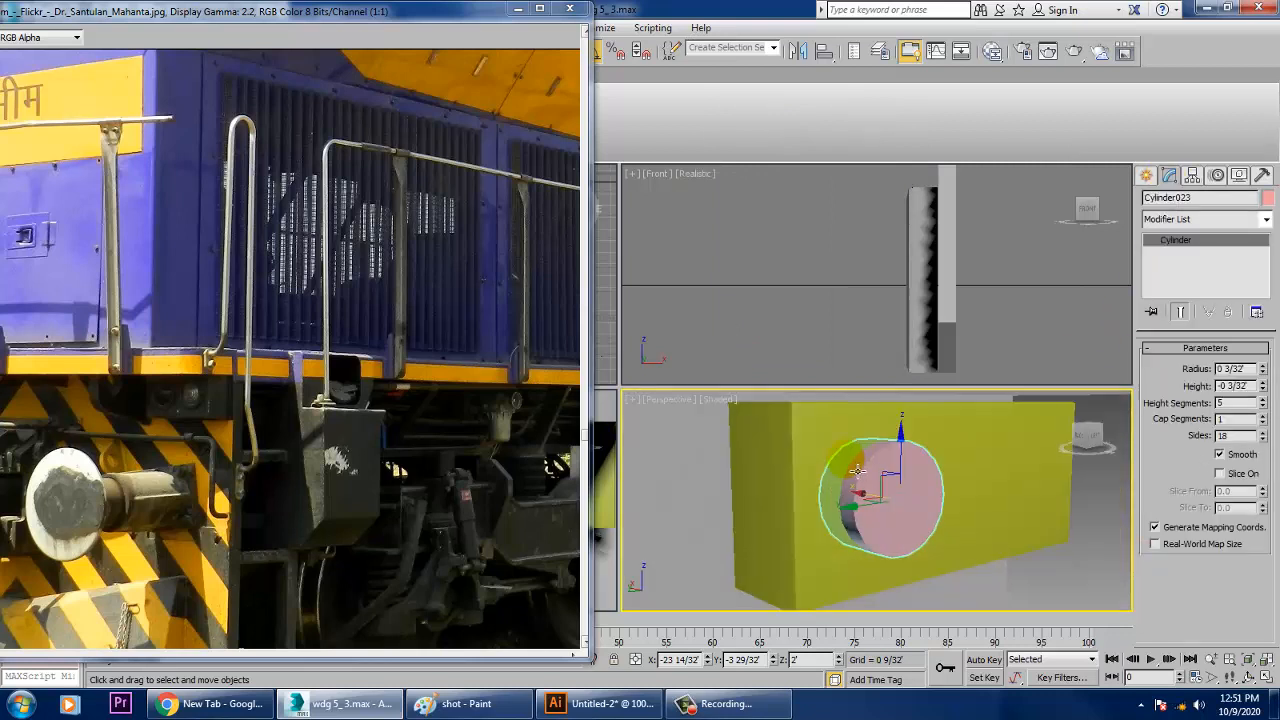
{"action": "right_click", "coordinate": [857, 470]}
{"action": "mouse_move", "coordinate": [892, 634]}
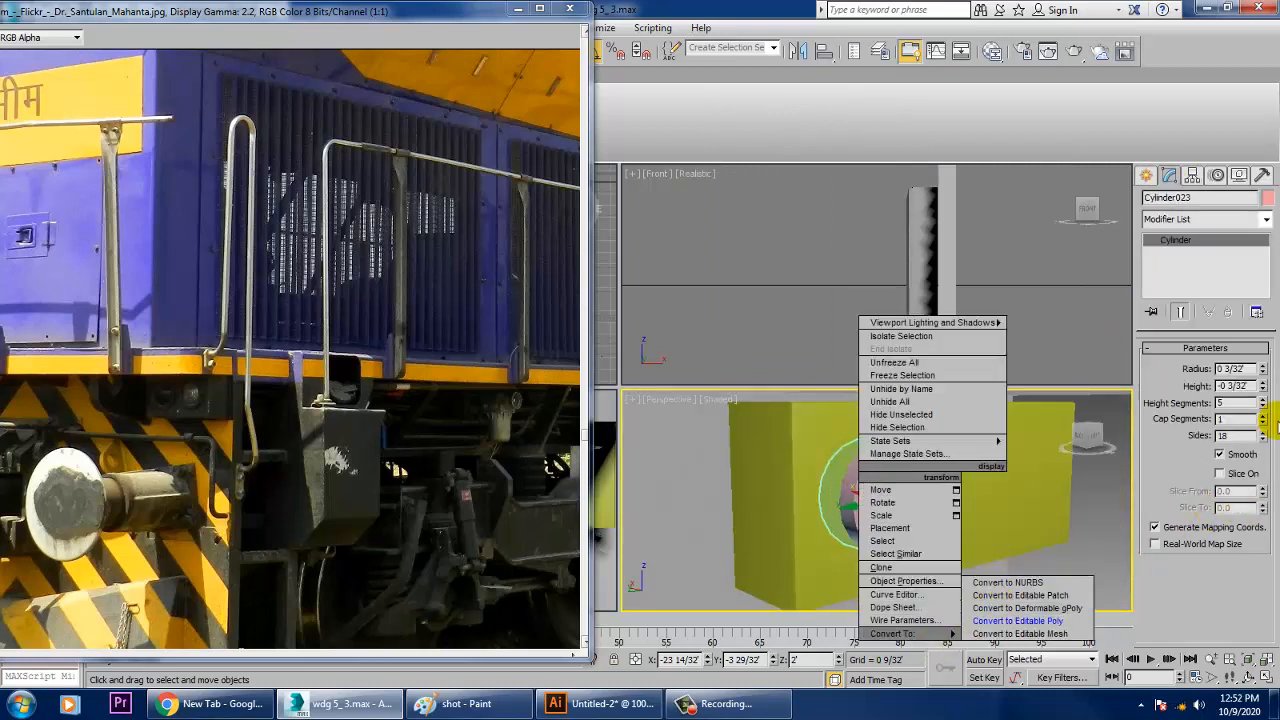
{"action": "left_click", "coordinate": [1237, 403]}
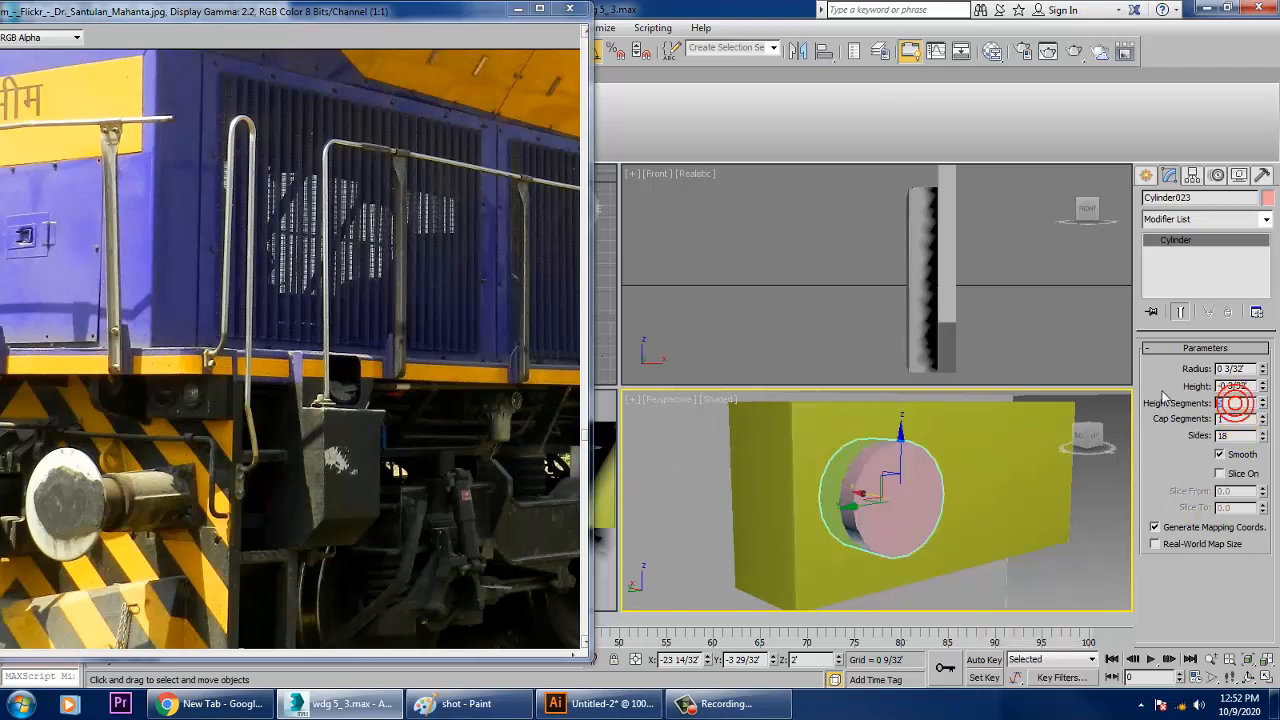
Step: Select the box carrying the cylinder and apply the Editable Poly conversion to it
{"action": "left_click", "coordinate": [928, 492]}
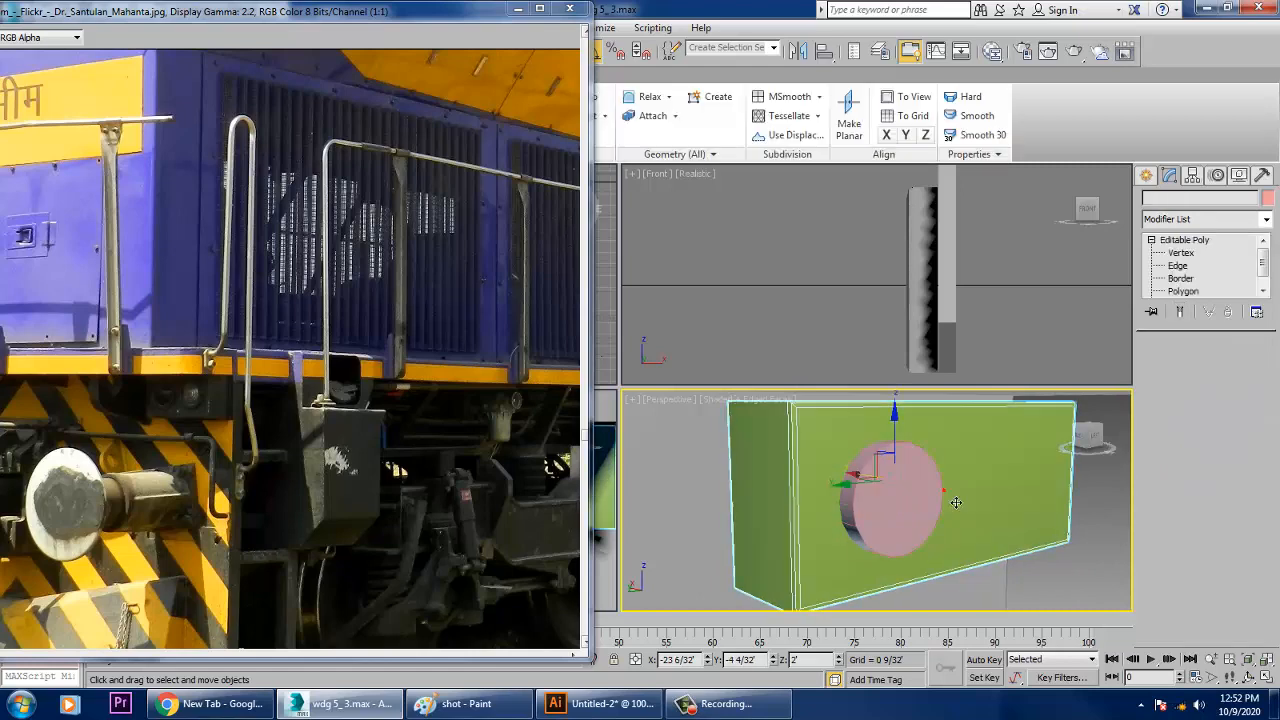
{"action": "right_click", "coordinate": [923, 485]}
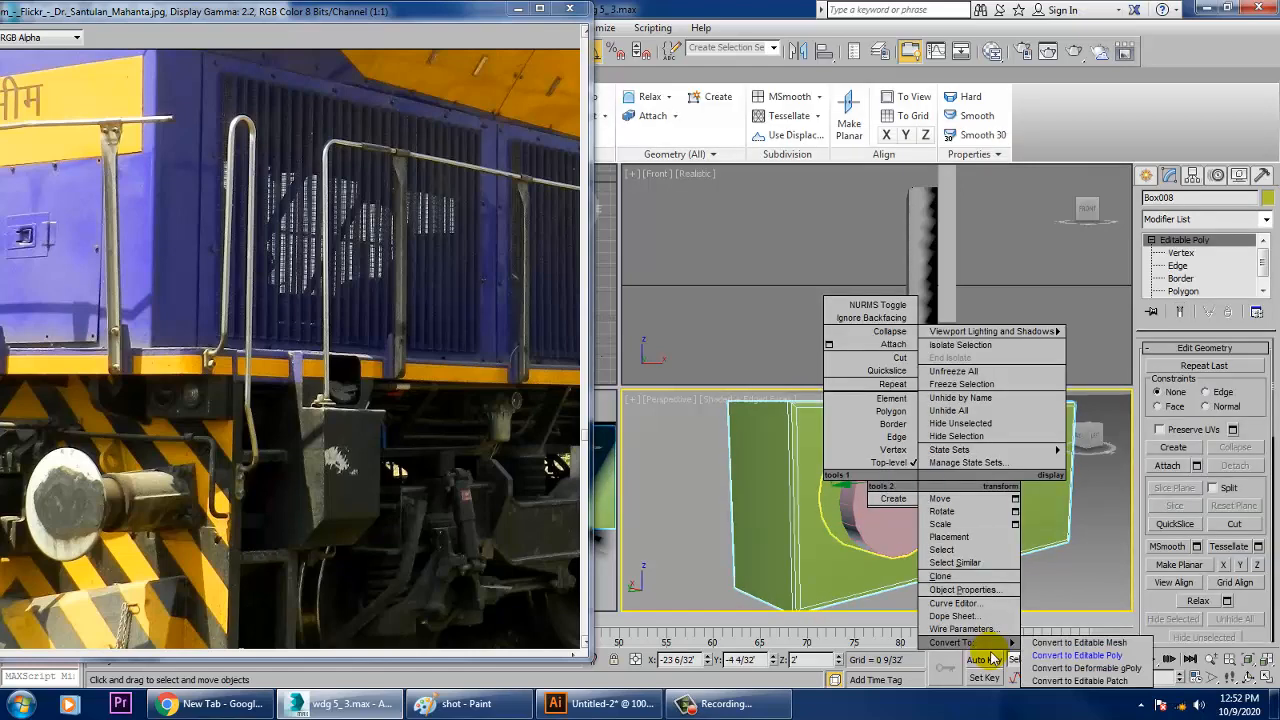
{"action": "left_click", "coordinate": [1085, 659]}
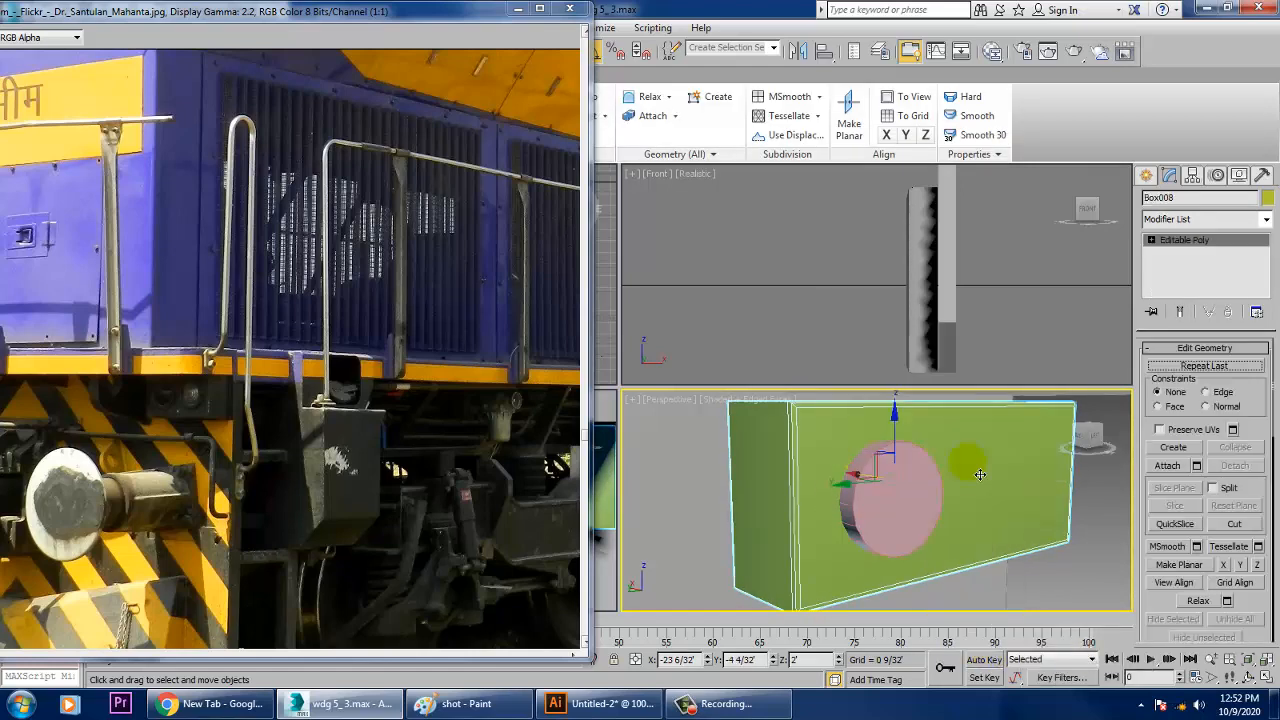
Step: Convert the cylinder on the front face of the box to an Editable Poly
{"action": "key", "text": "4"}
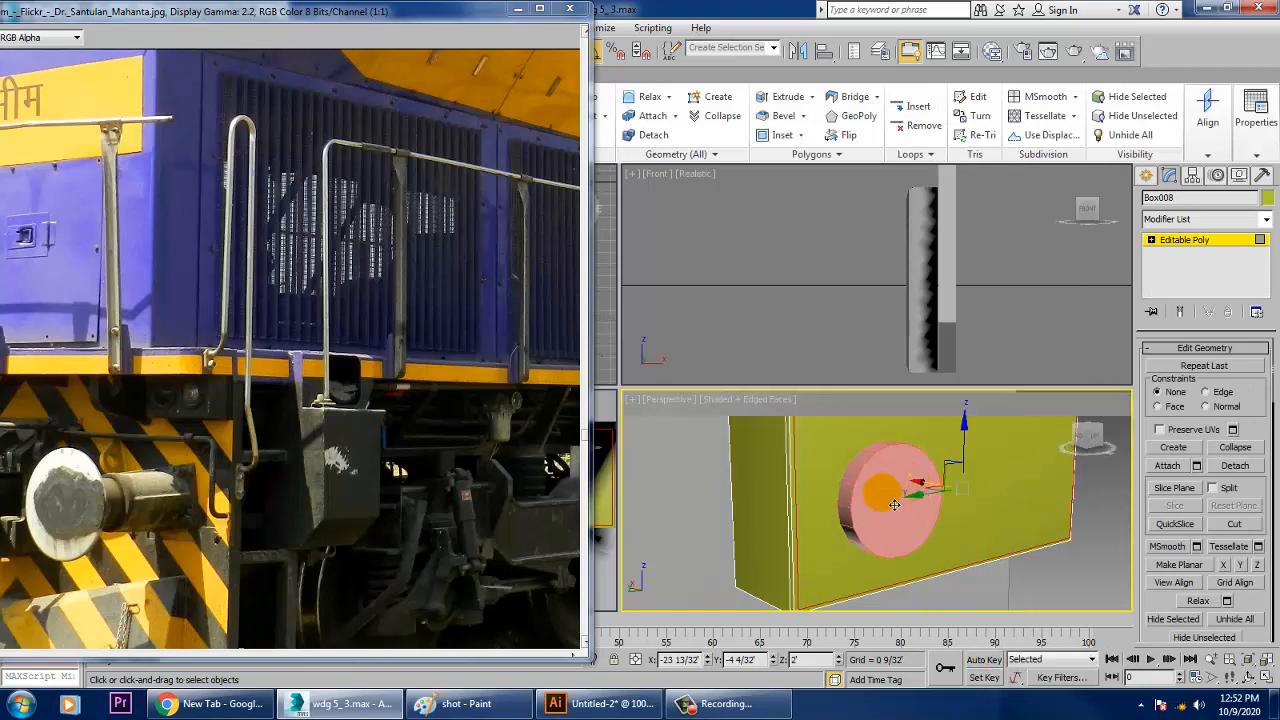
{"action": "key", "text": "4"}
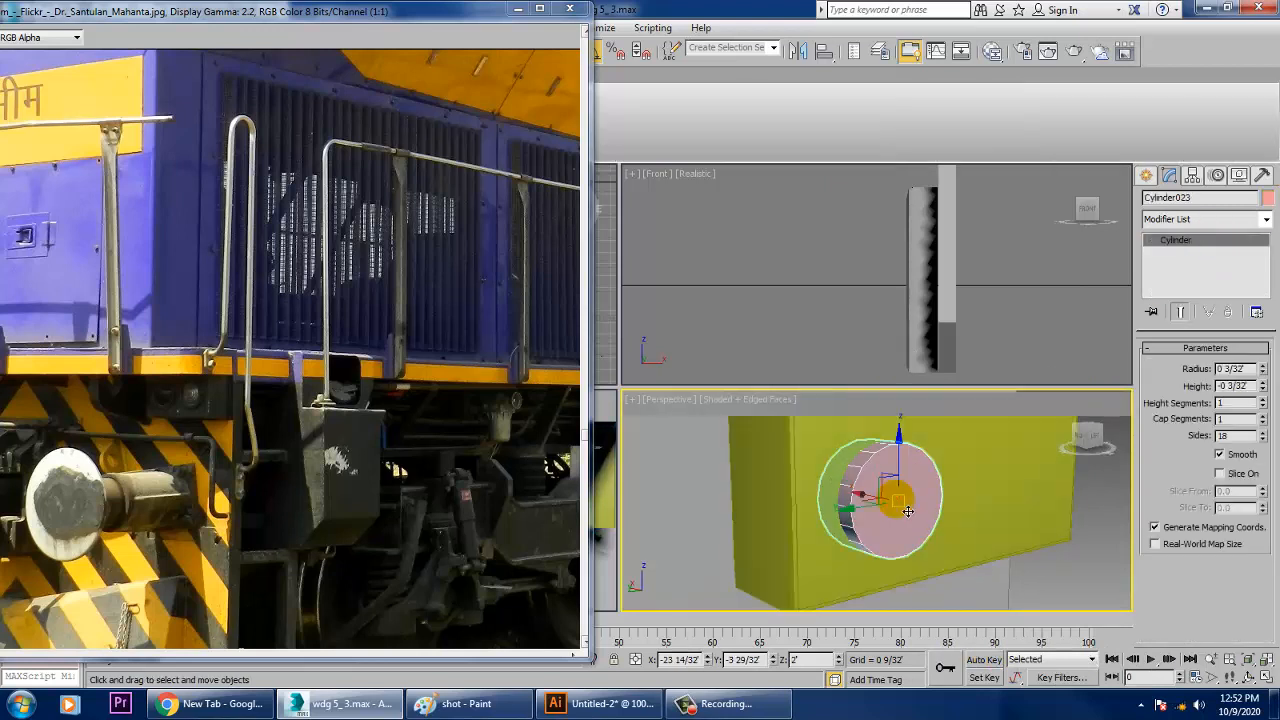
{"action": "right_click", "coordinate": [891, 497]}
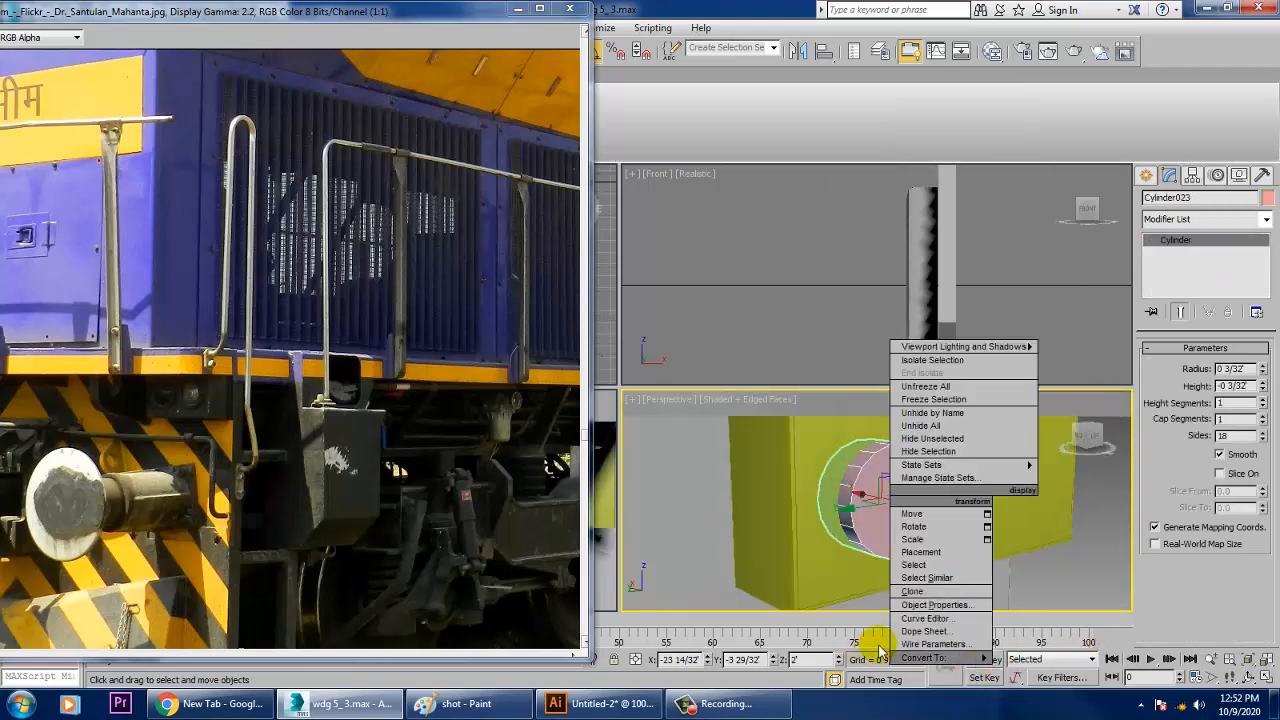
{"action": "mouse_move", "coordinate": [977, 657]}
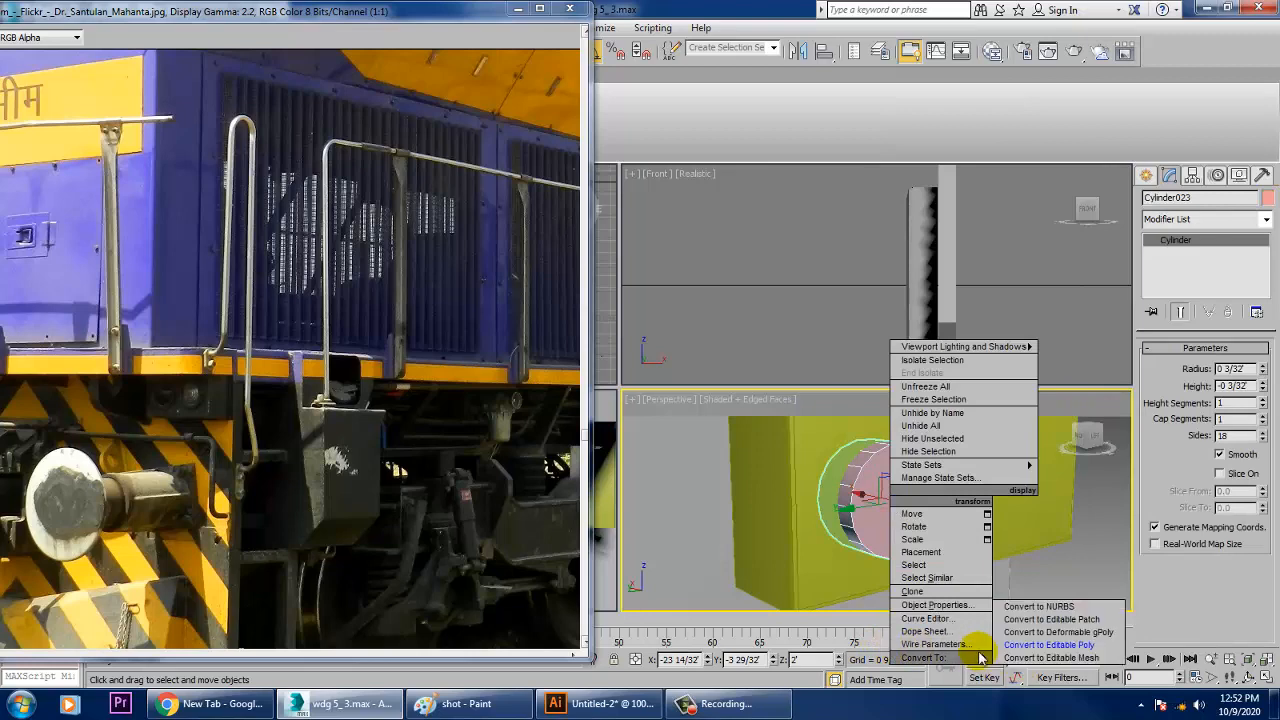
{"action": "left_click", "coordinate": [1092, 645]}
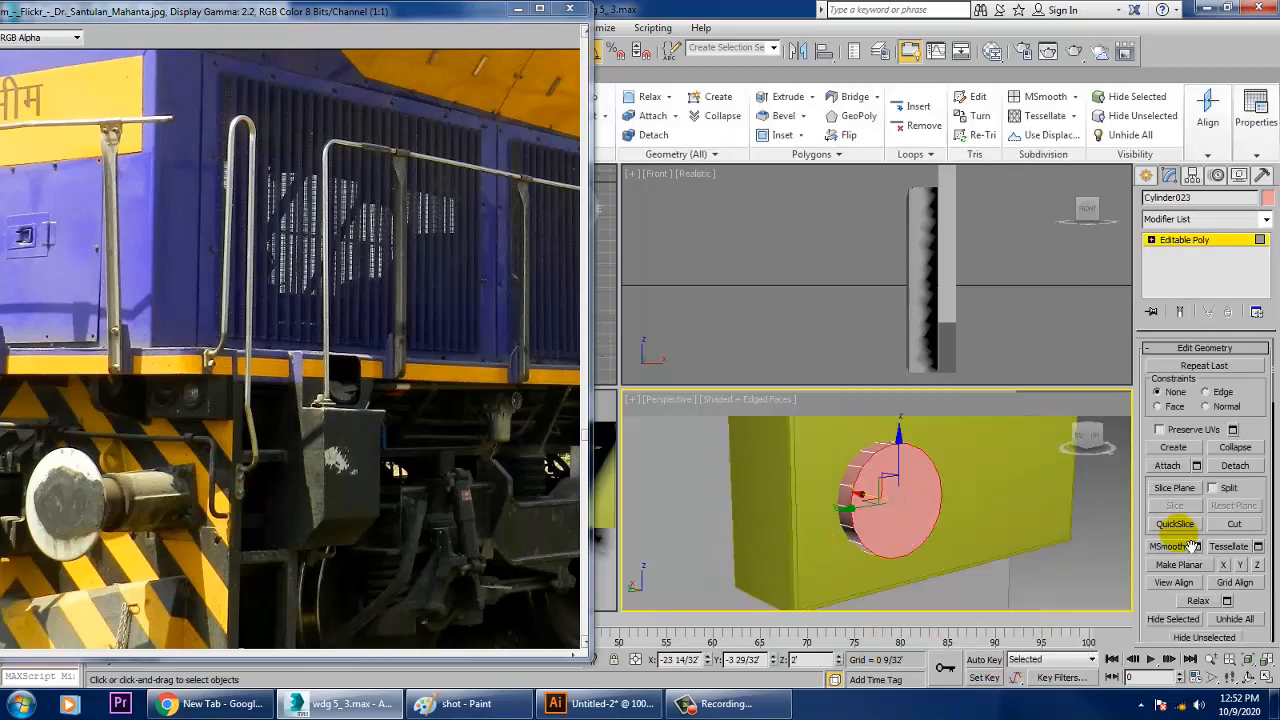
Step: Inset the cylinder's front cap polygon by a very small amount to leave a narrow rim
{"action": "left_click_drag", "start_coordinate": [1258, 614], "coordinate": [1271, 231]}
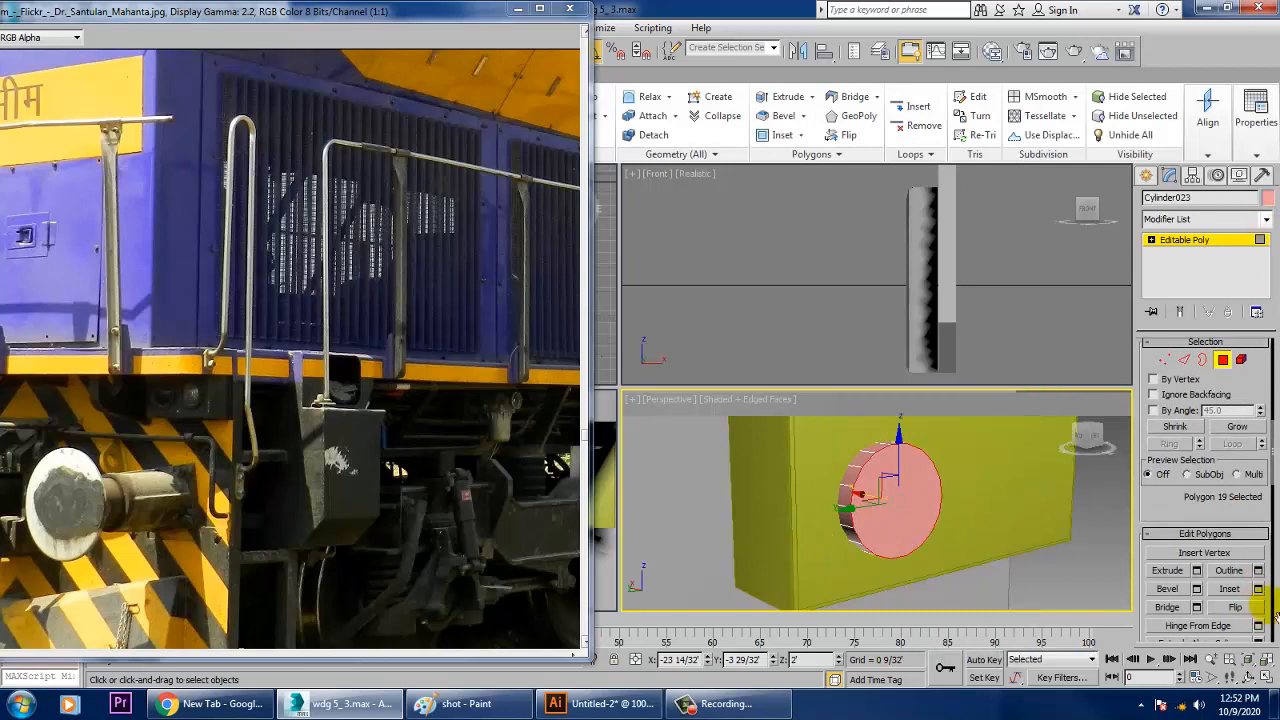
{"action": "left_click", "coordinate": [1258, 589]}
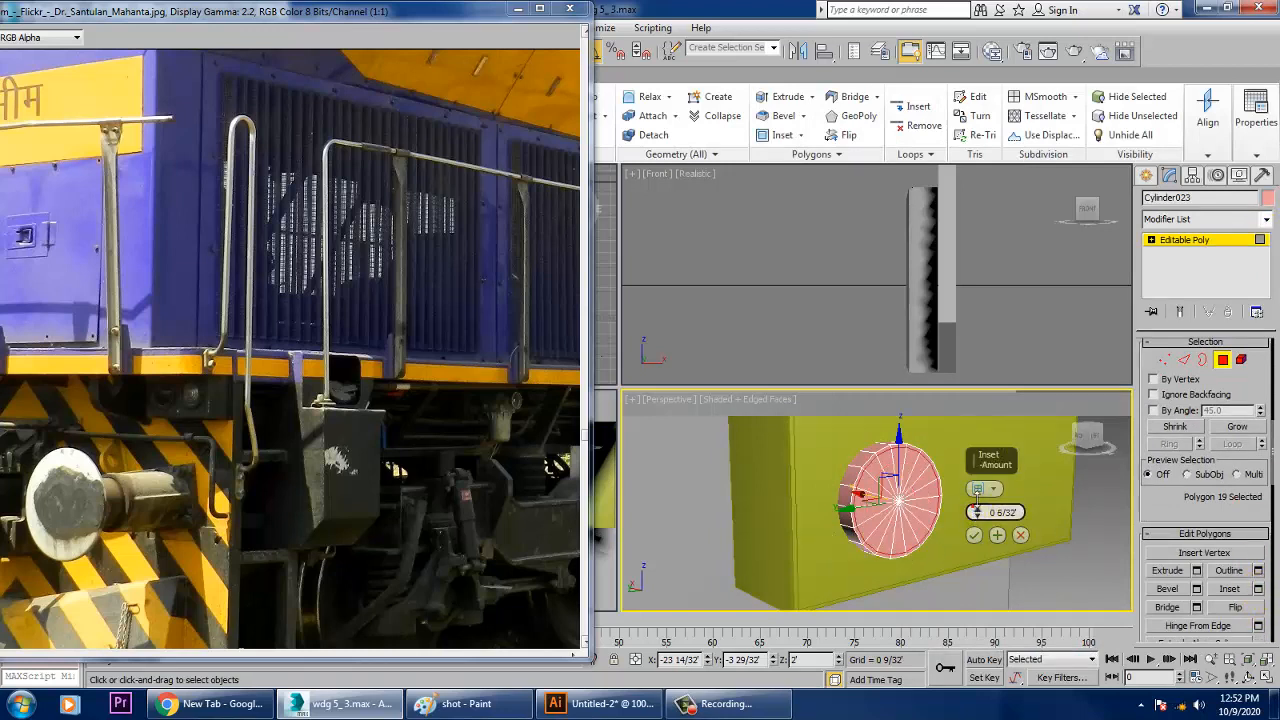
{"action": "left_click_drag", "start_coordinate": [987, 513], "coordinate": [990, 520]}
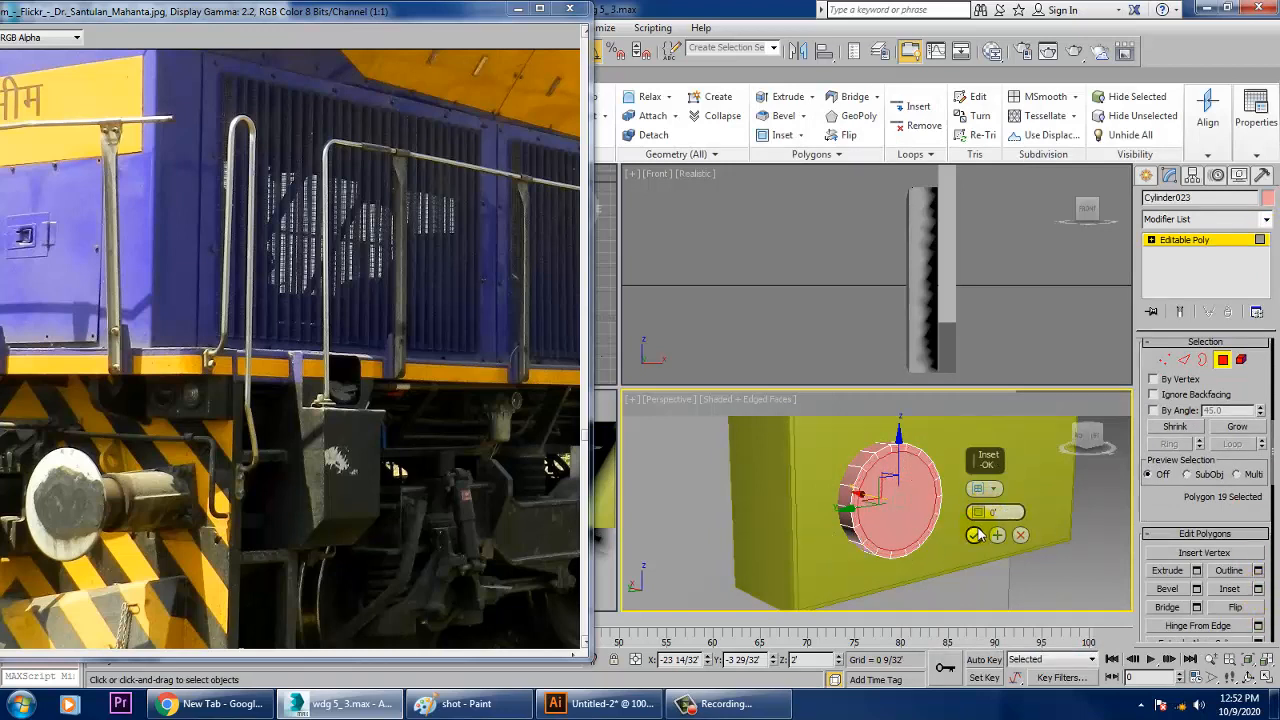
{"action": "left_click", "coordinate": [975, 535]}
Step: Bevel the inset cap polygon with a height of 0' and an outline of -0 1/32'
{"action": "left_click", "coordinate": [1197, 591]}
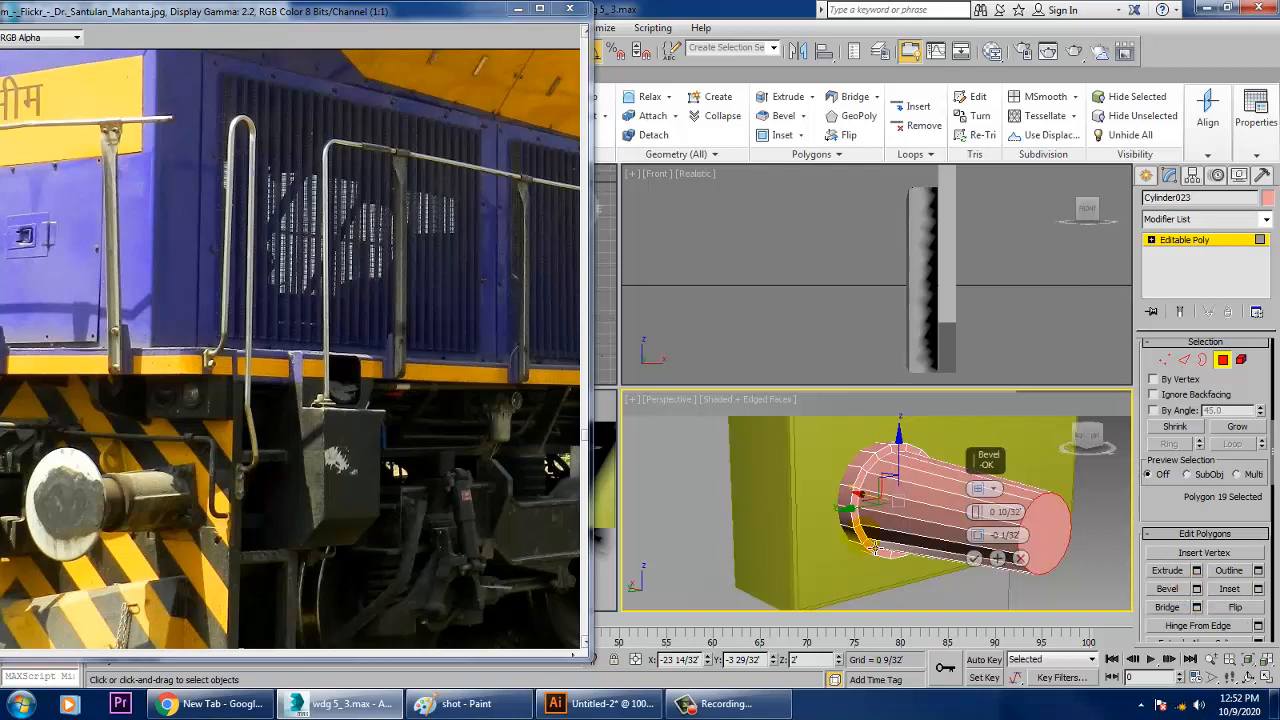
{"action": "left_click_drag", "start_coordinate": [978, 513], "coordinate": [990, 548]}
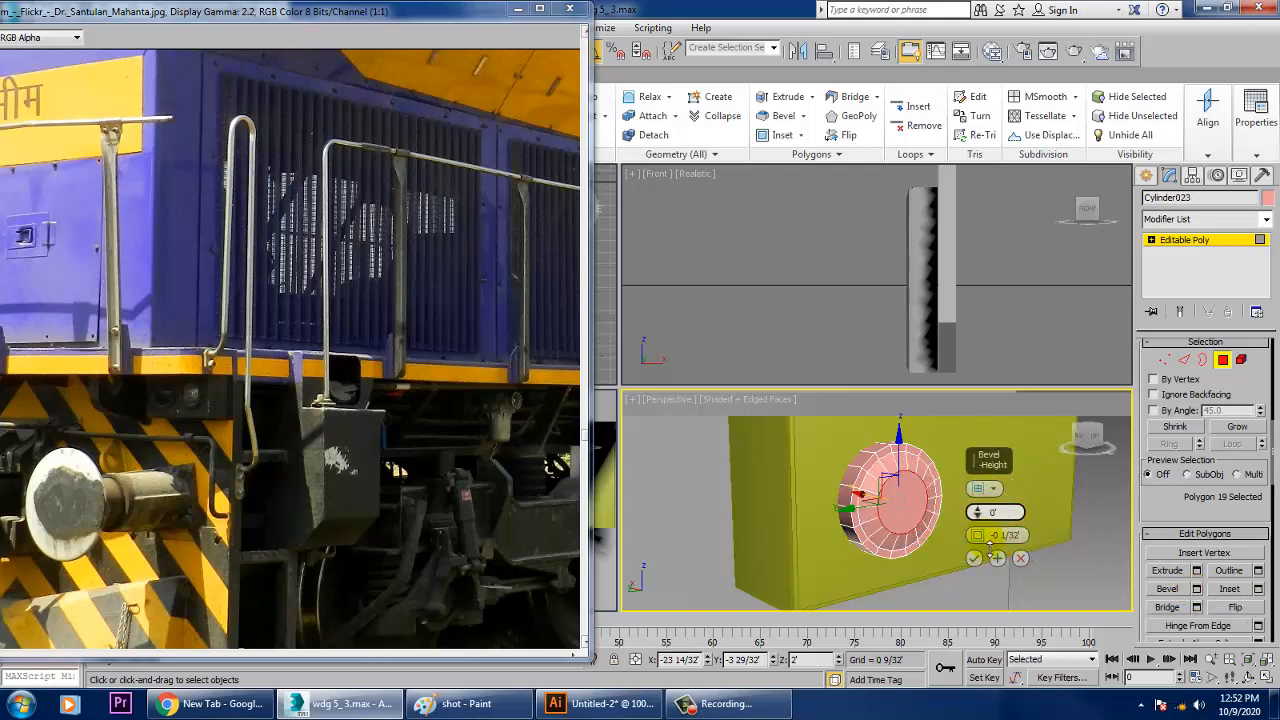
{"action": "left_click", "coordinate": [975, 558]}
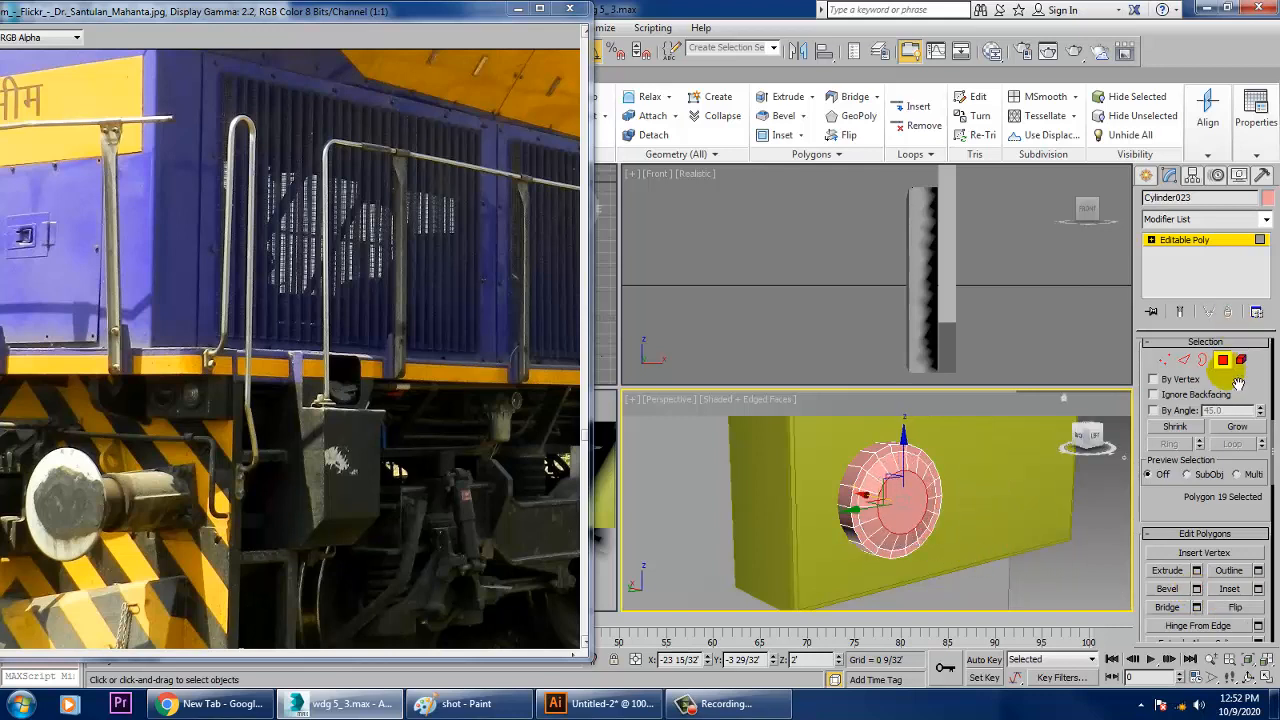
Step: Leave polygon editing and scale the whole cylinder uniformly to about 107.74 percent
{"action": "left_click", "coordinate": [1190, 240]}
{"action": "scroll", "coordinate": [884, 495], "scroll_direction": "down", "scroll_amount": 5}
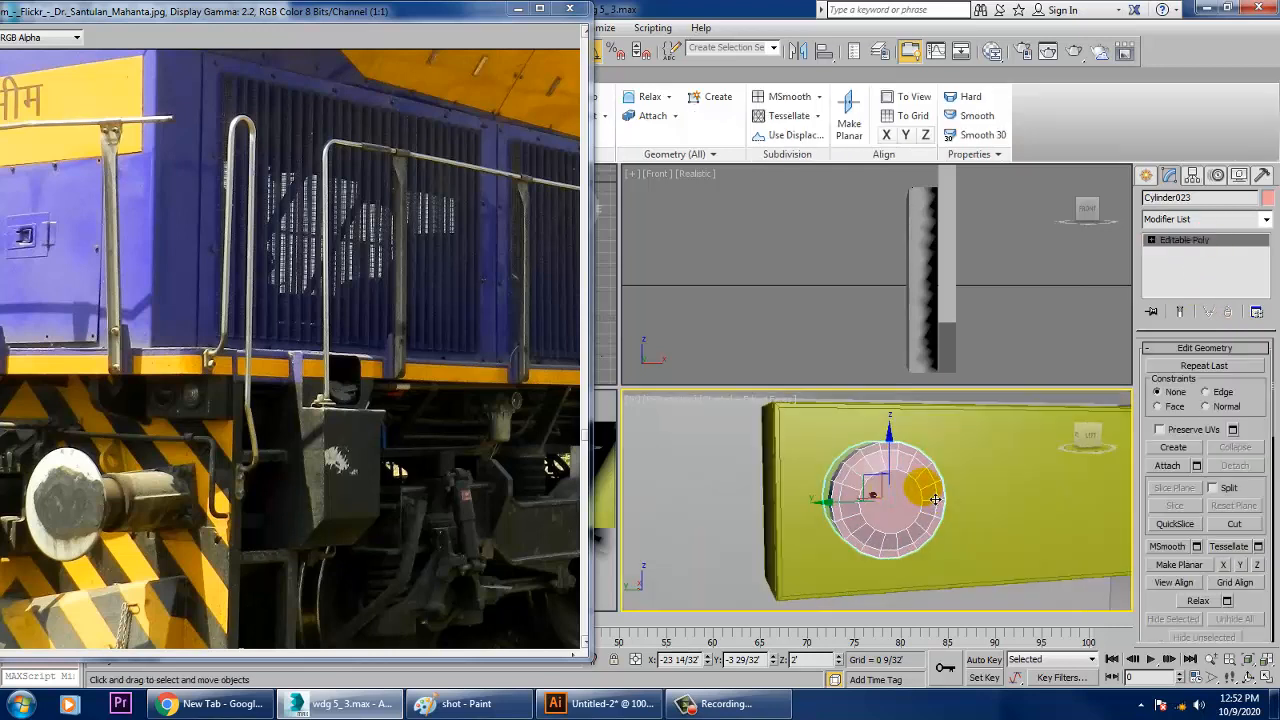
{"action": "scroll", "coordinate": [884, 495], "scroll_direction": "up", "scroll_amount": 4}
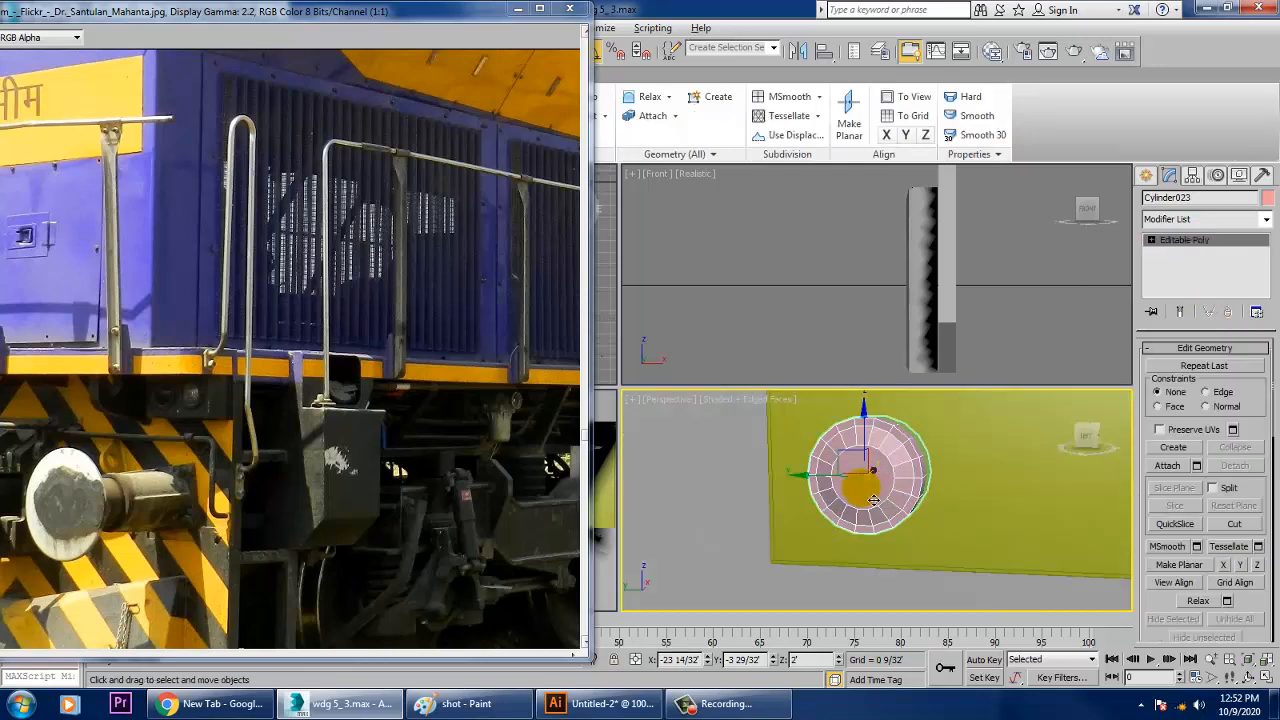
{"action": "key", "text": "r"}
{"action": "left_click_drag", "start_coordinate": [878, 487], "coordinate": [991, 495]}
Step: Clone the cylinder as one copy along Y toward the other end of the box
{"action": "key", "text": "w"}
{"action": "scroll", "coordinate": [965, 506], "scroll_direction": "down", "scroll_amount": 4}
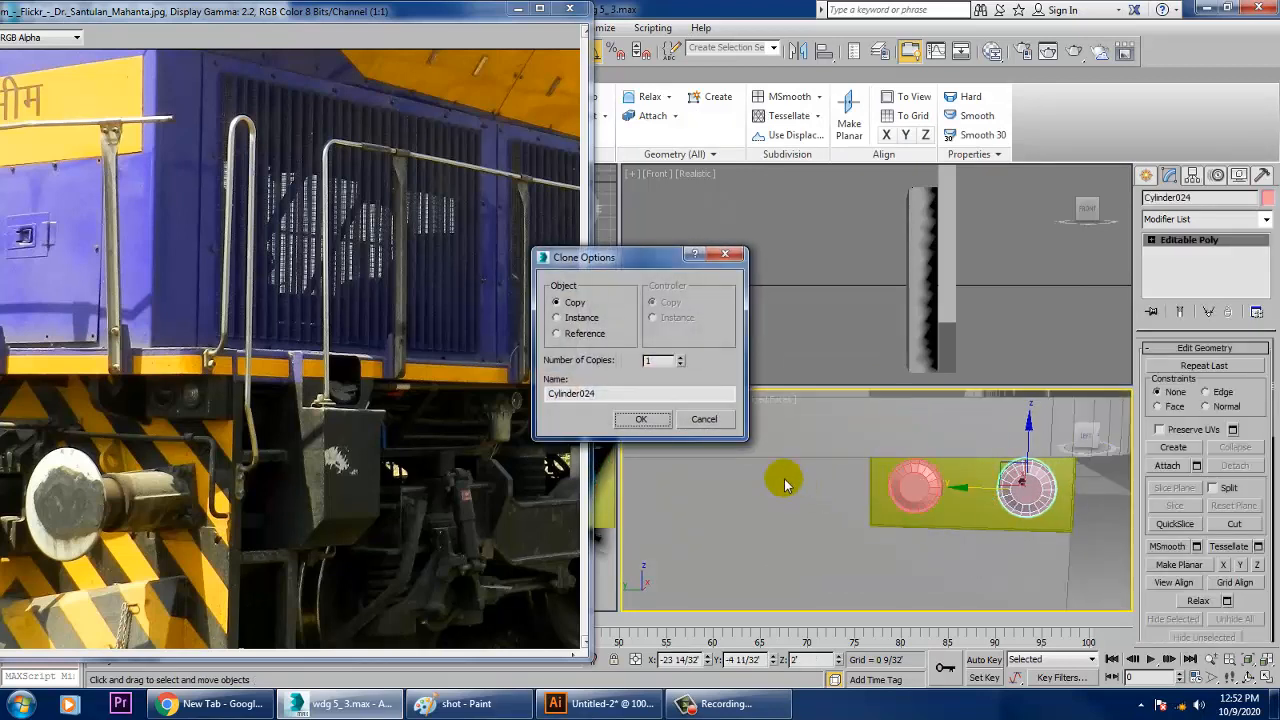
{"action": "left_click", "coordinate": [649, 420]}
Step: Scale the original cylinder uniformly to about 137.7 percent so it nearly fills the box height
{"action": "left_click", "coordinate": [932, 495]}
{"action": "key", "text": "r"}
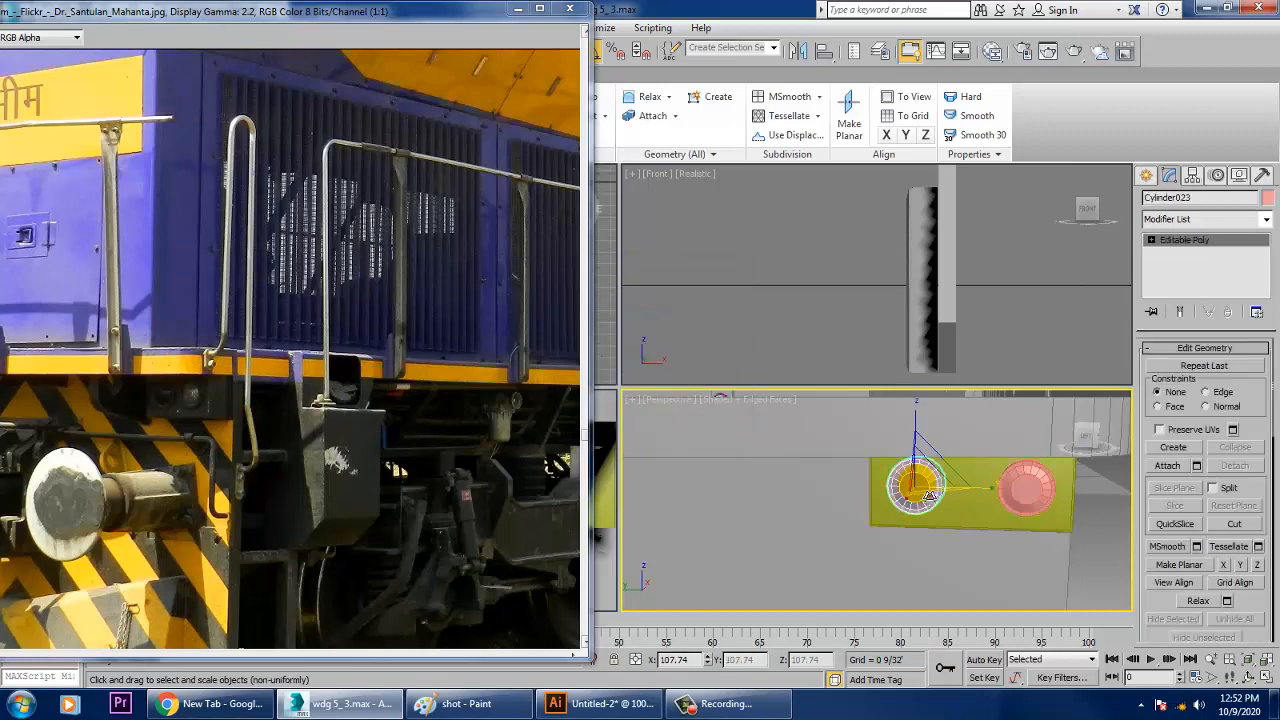
{"action": "left_click_drag", "start_coordinate": [929, 494], "coordinate": [920, 484]}
{"action": "middle_click_drag", "start_coordinate": [926, 513], "coordinate": [948, 472], "text": "alt"}
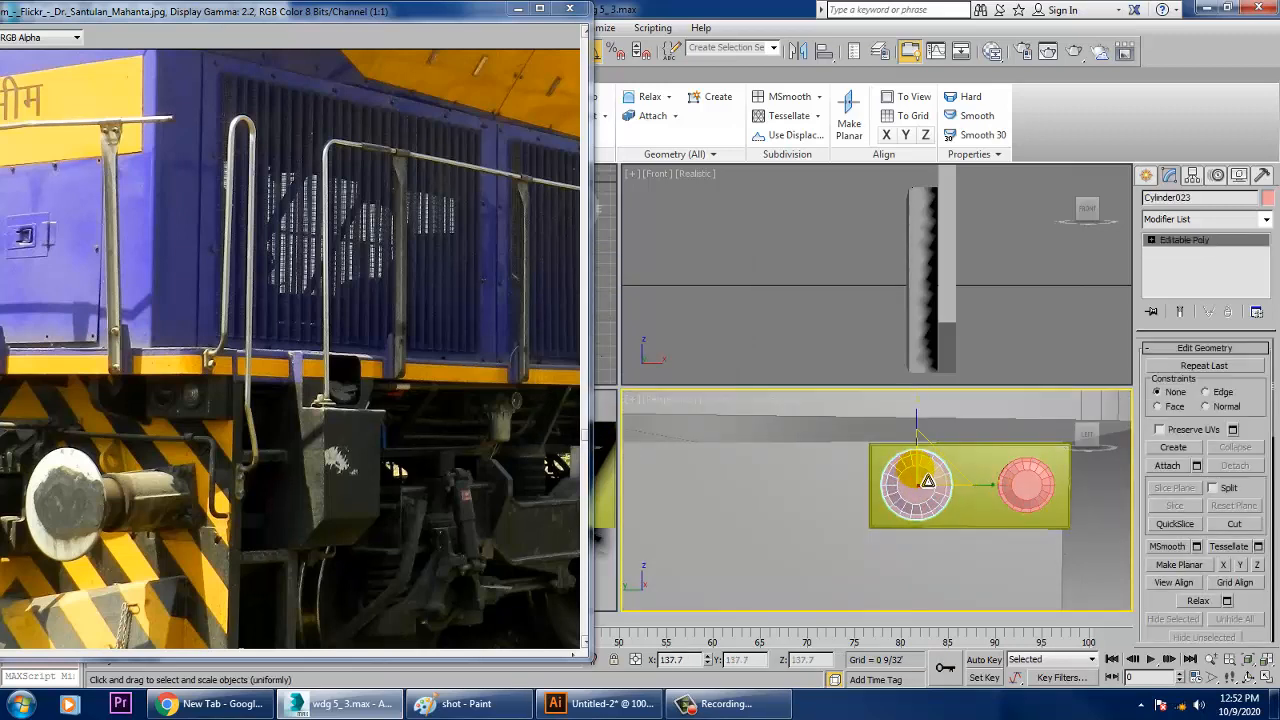
{"action": "key", "text": "w"}
Step: Delete the smaller cylinder copy and clone the enlarged cylinder as one copy along Y onto the box's other half
{"action": "left_click", "coordinate": [1020, 500]}
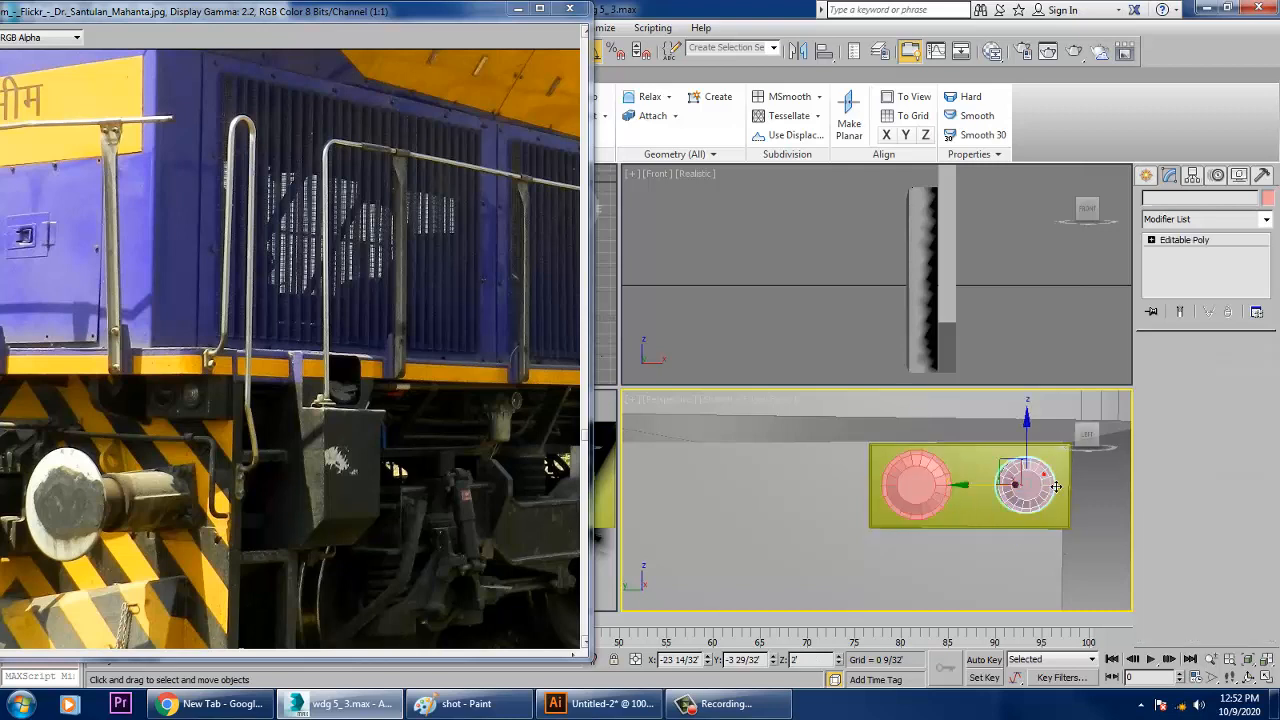
{"action": "key", "text": "Delete"}
{"action": "left_click", "coordinate": [925, 500]}
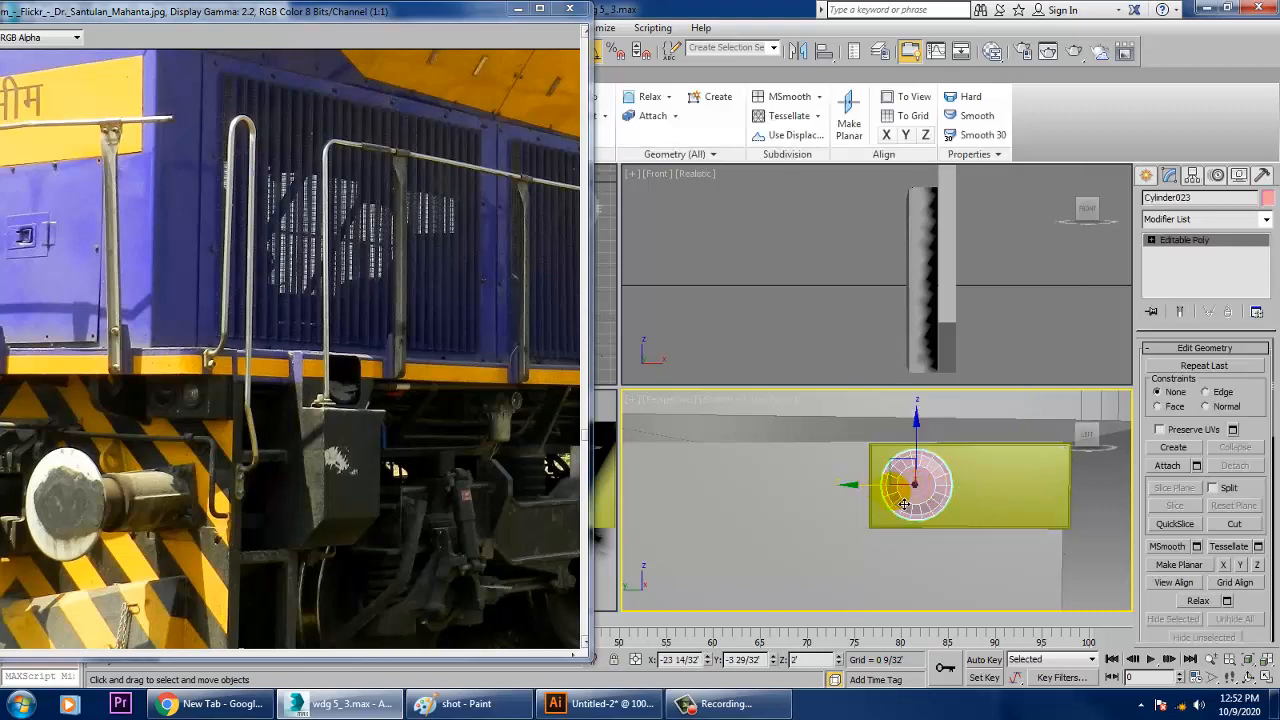
{"action": "left_click_drag", "start_coordinate": [872, 497], "coordinate": [966, 497], "text": "shift"}
{"action": "left_click", "coordinate": [640, 418]}
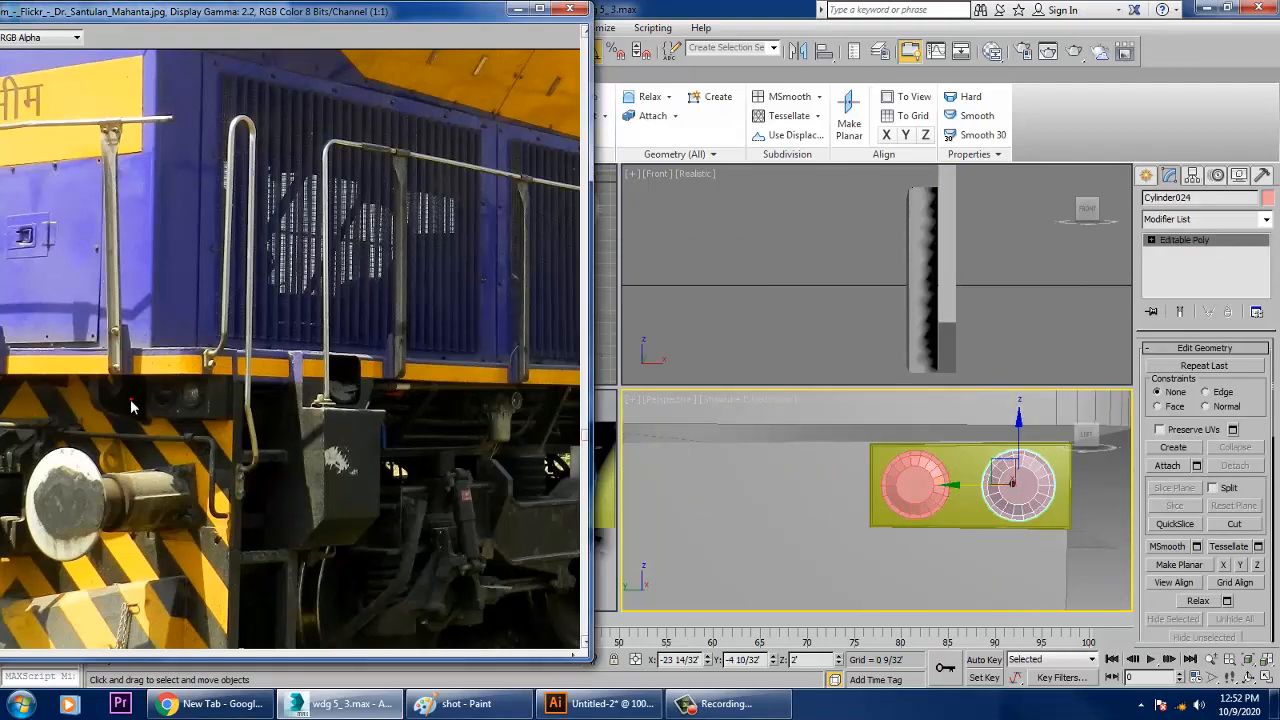
Step: Enlarge the reference photo at the lamp housing, maximize the Front view around the light box and switch object creation to splines
{"action": "scroll", "coordinate": [128, 410], "scroll_direction": "up", "scroll_amount": 1}
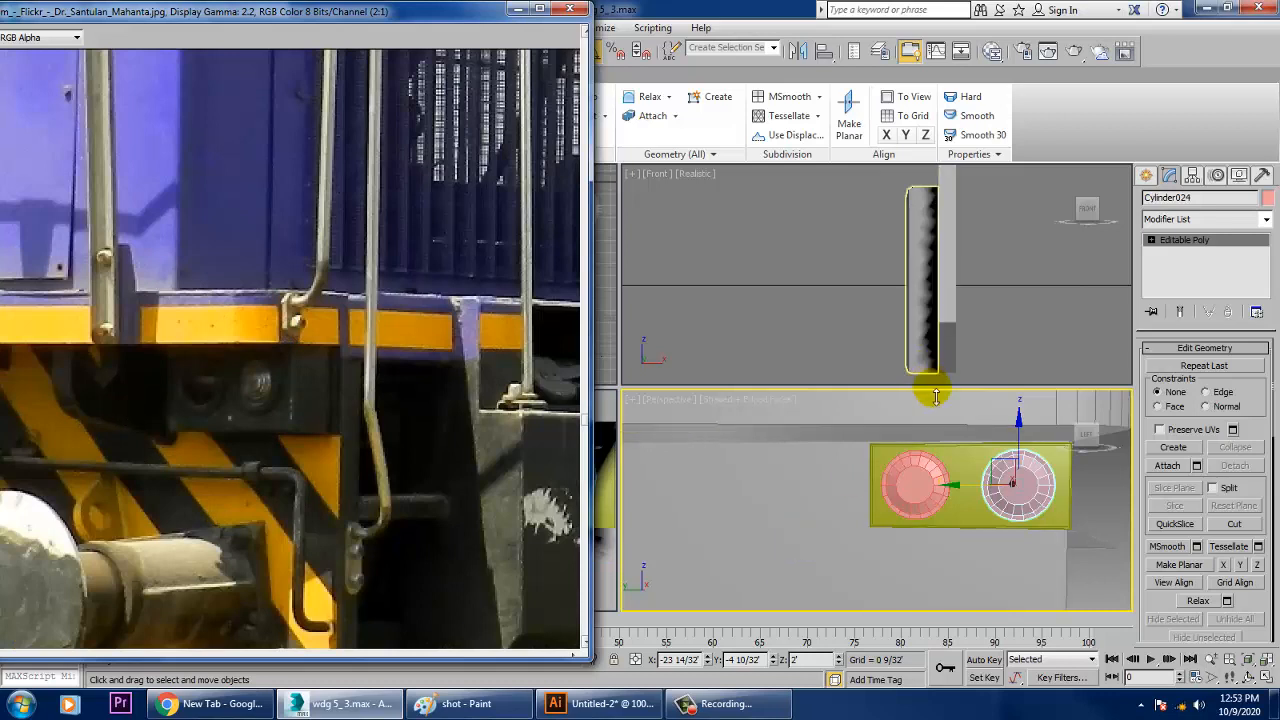
{"action": "left_click", "coordinate": [932, 338]}
{"action": "key", "text": "alt+w"}
{"action": "scroll", "coordinate": [866, 340], "scroll_direction": "down", "scroll_amount": 6}
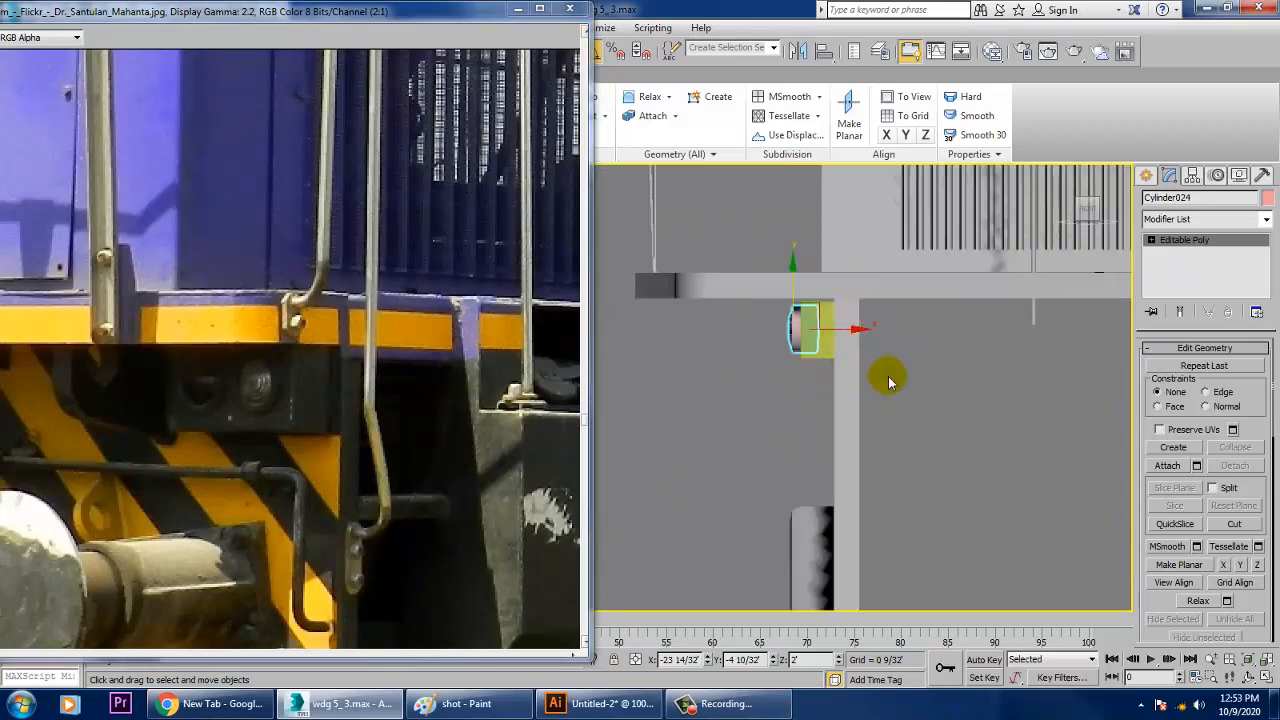
{"action": "scroll", "coordinate": [942, 352], "scroll_direction": "up", "scroll_amount": 2}
{"action": "left_click", "coordinate": [1146, 176]}
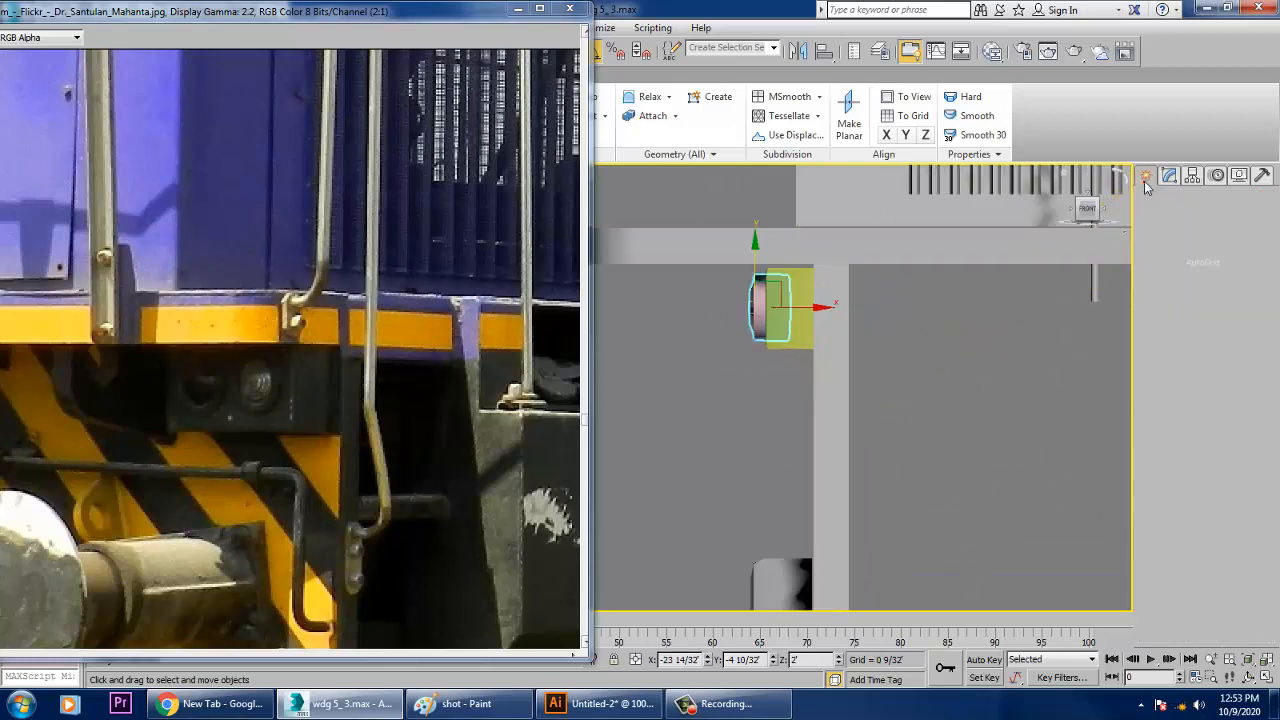
{"action": "left_click", "coordinate": [1171, 201]}
{"action": "left_click", "coordinate": [1176, 290]}
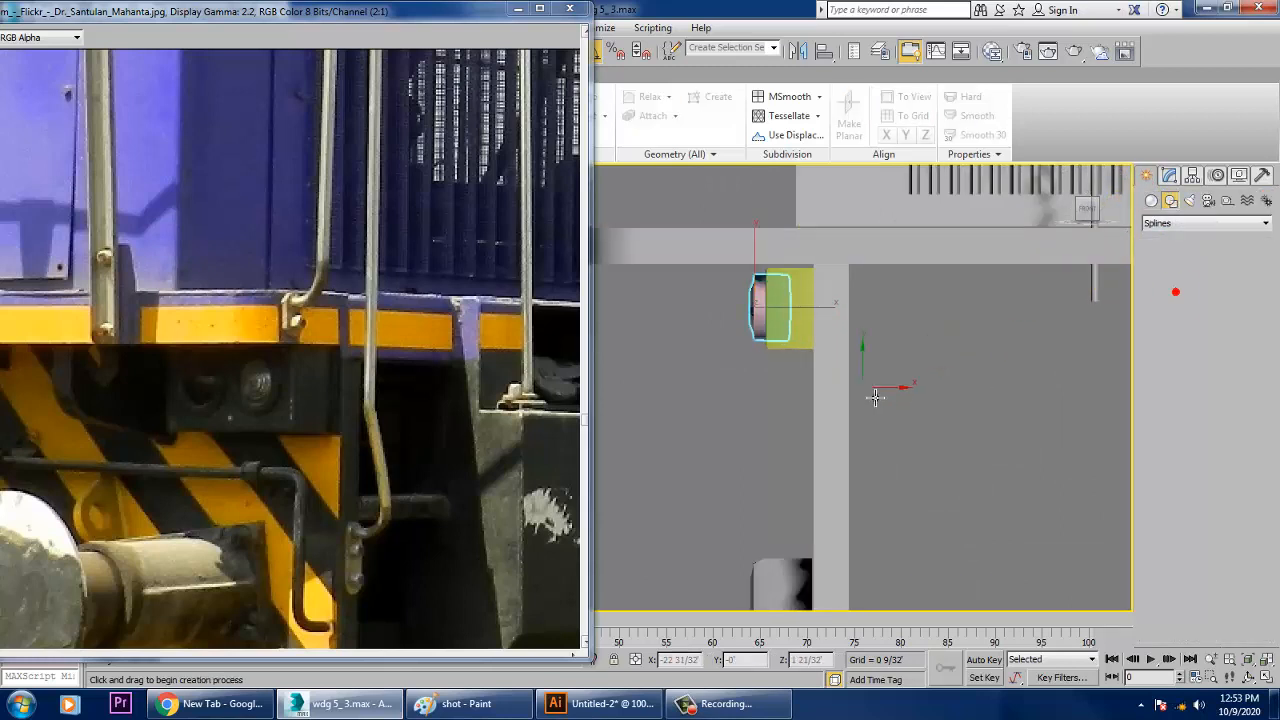
{"action": "middle_click_drag", "start_coordinate": [870, 389], "coordinate": [889, 443]}
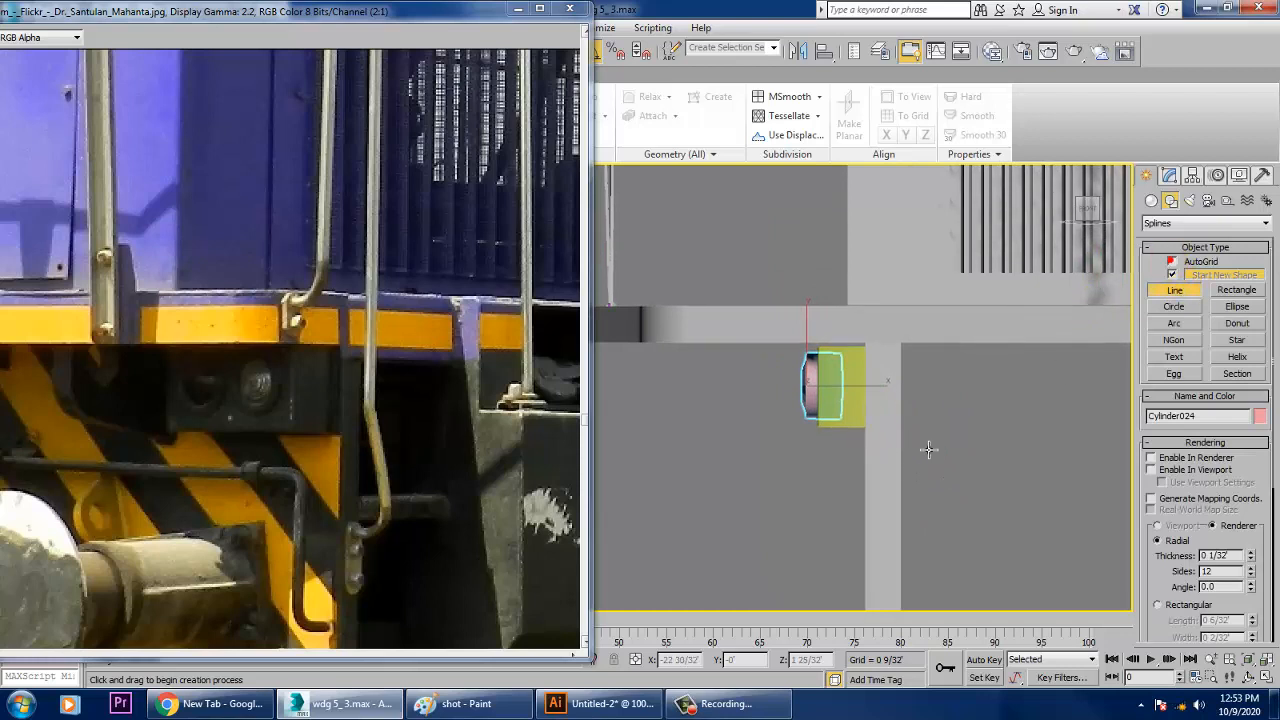
{"action": "left_click", "coordinate": [872, 444]}
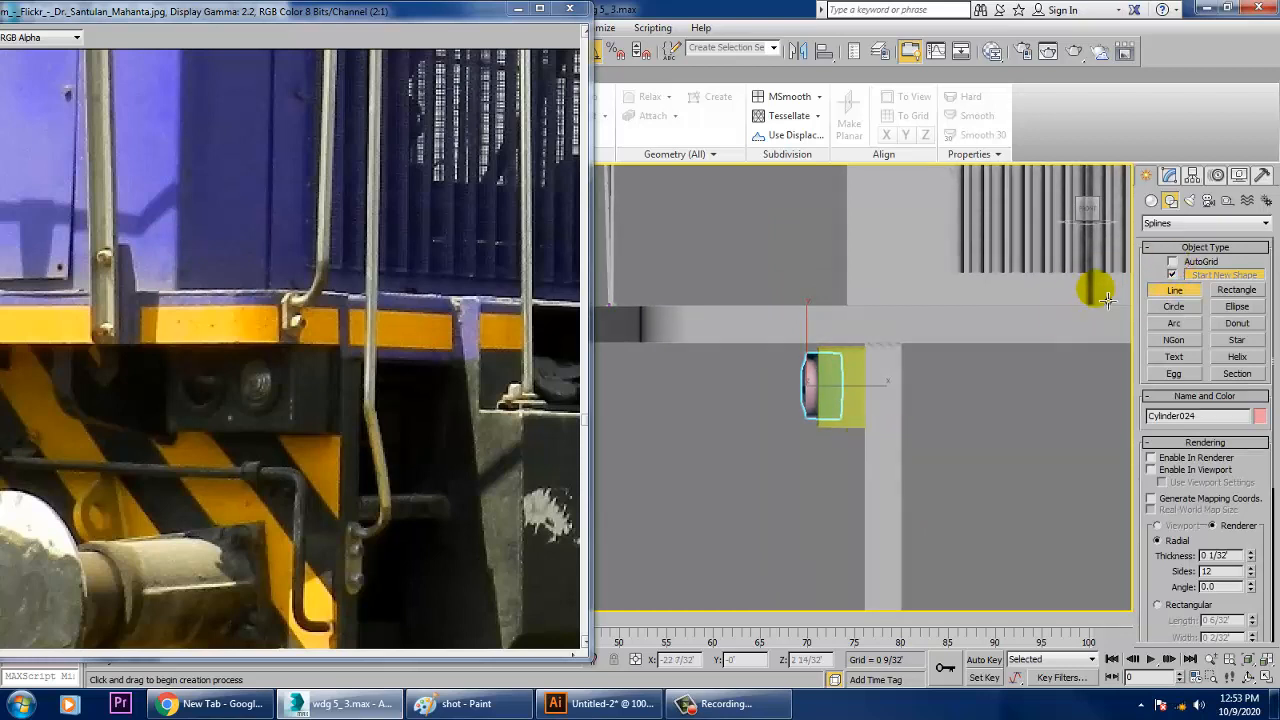
Step: Draw a rectangle in the Front view from the box's back edge outward past the cylinders, about as high as the box
{"action": "left_click", "coordinate": [1237, 290]}
{"action": "left_click", "coordinate": [886, 371]}
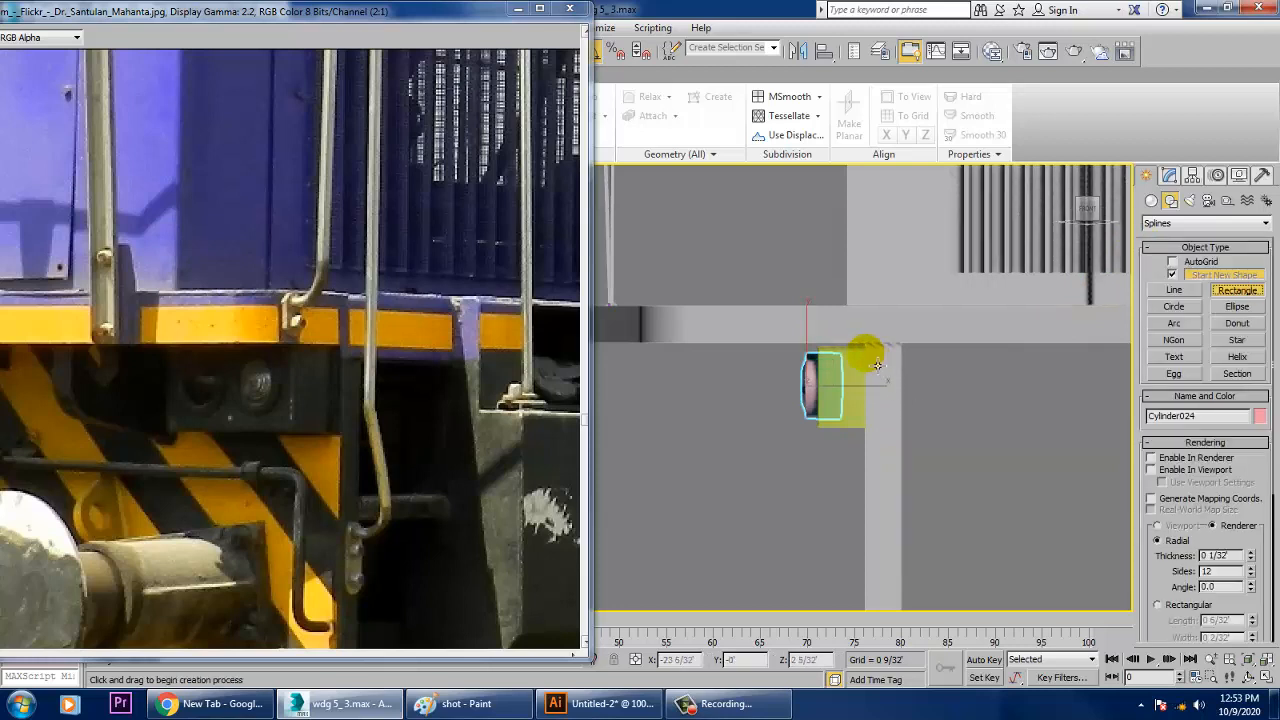
{"action": "left_click_drag", "start_coordinate": [866, 354], "coordinate": [704, 428]}
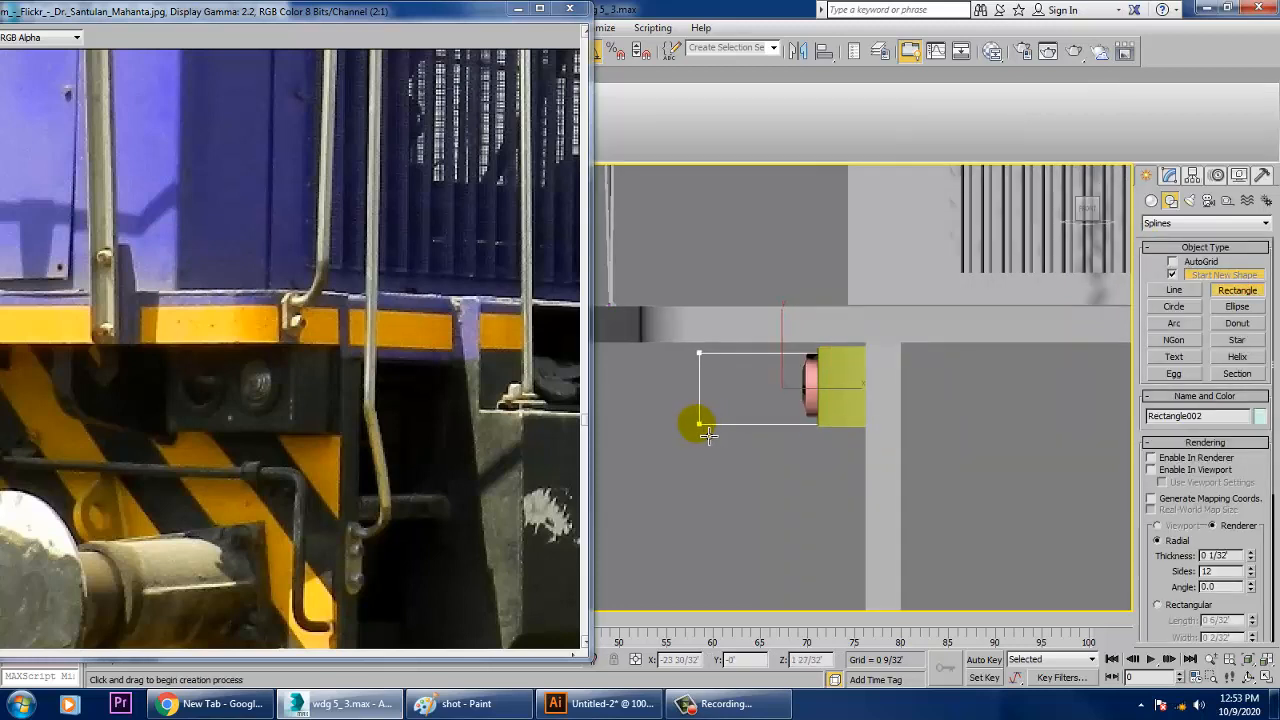
{"action": "left_click_drag", "start_coordinate": [697, 433], "coordinate": [687, 436]}
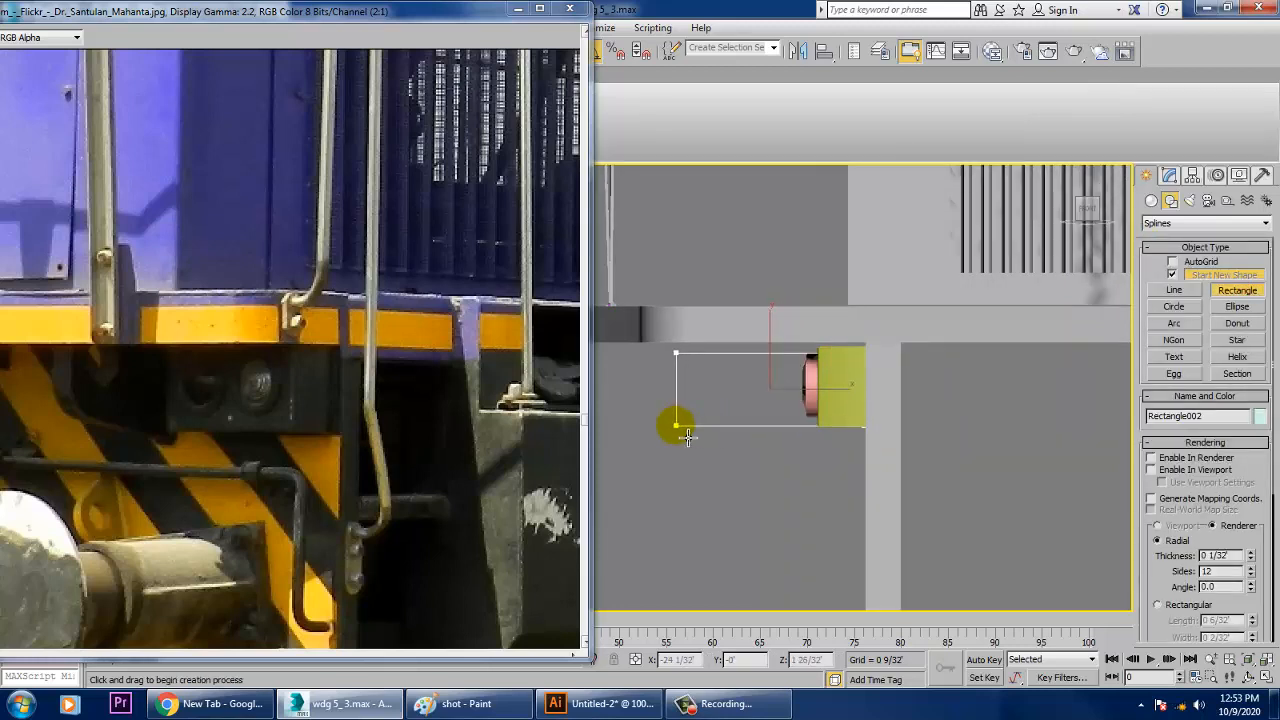
Step: Convert the new rectangle to an Editable Spline
{"action": "left_click", "coordinate": [1170, 175]}
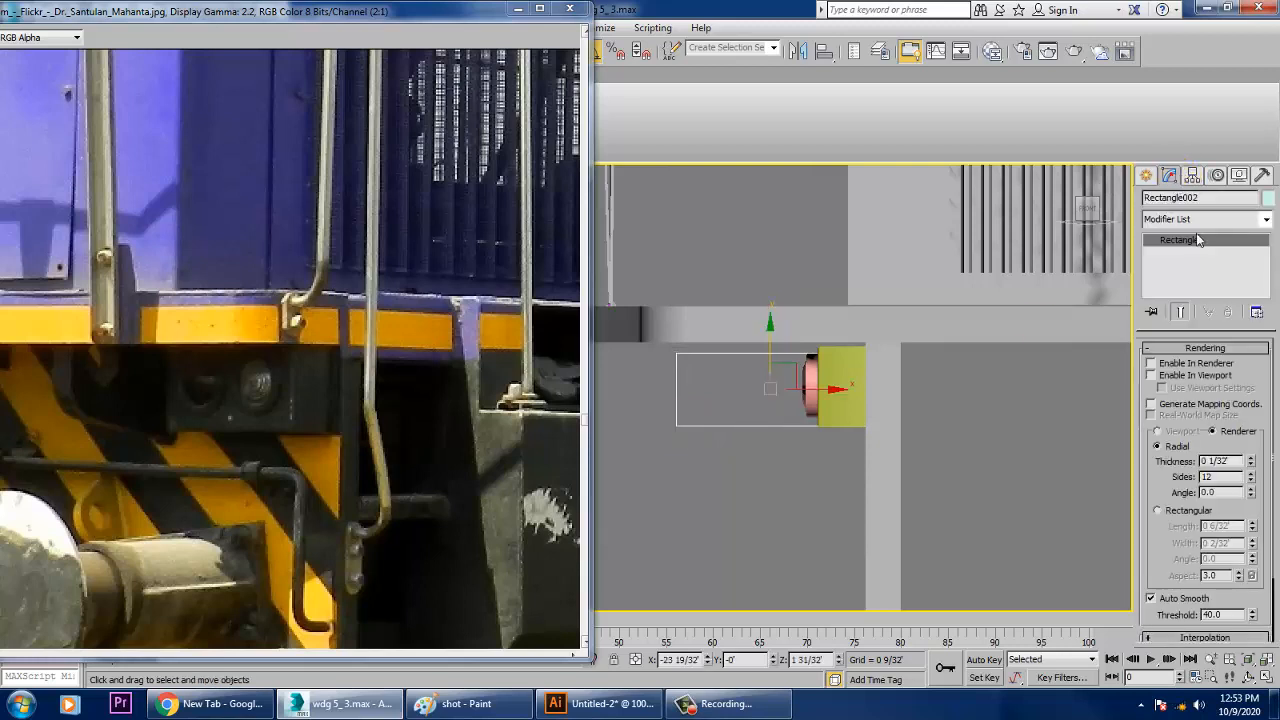
{"action": "right_click", "coordinate": [1192, 248]}
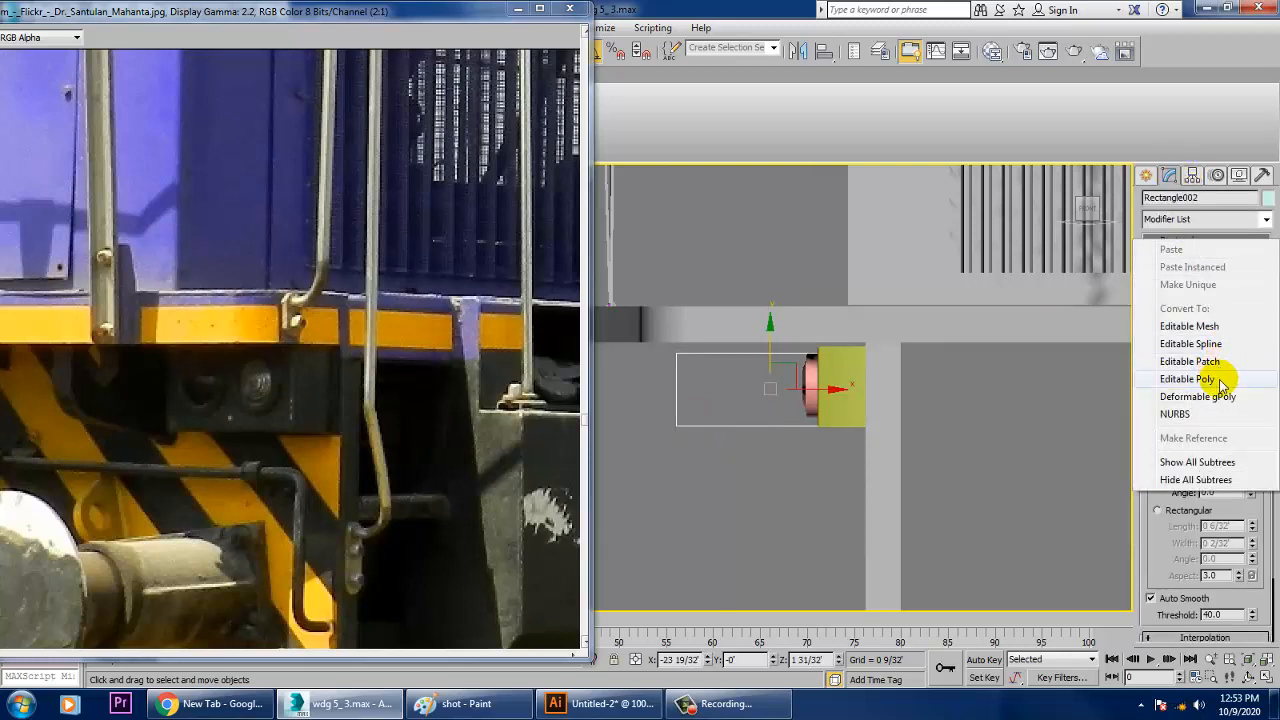
{"action": "left_click", "coordinate": [1200, 343]}
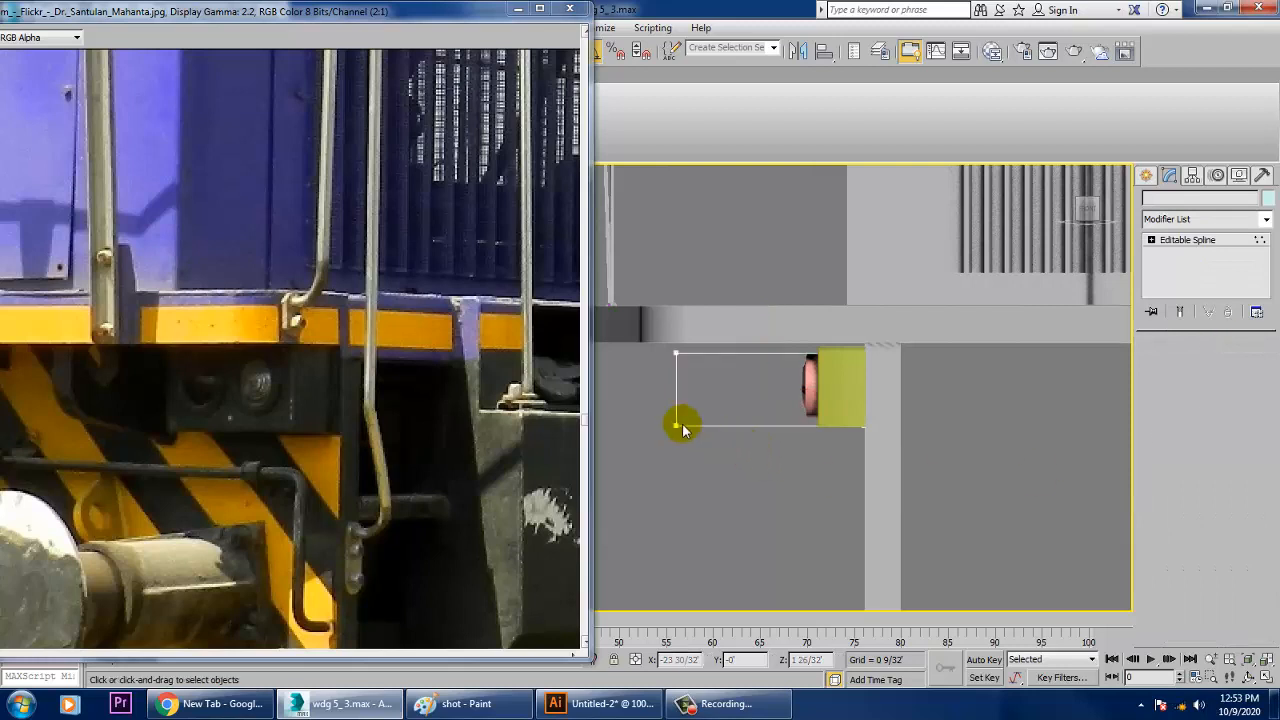
Step: Select the rectangle's two outer vertices, farthest from the box, and change their type to Corner
{"action": "left_click_drag", "start_coordinate": [698, 456], "coordinate": [699, 457]}
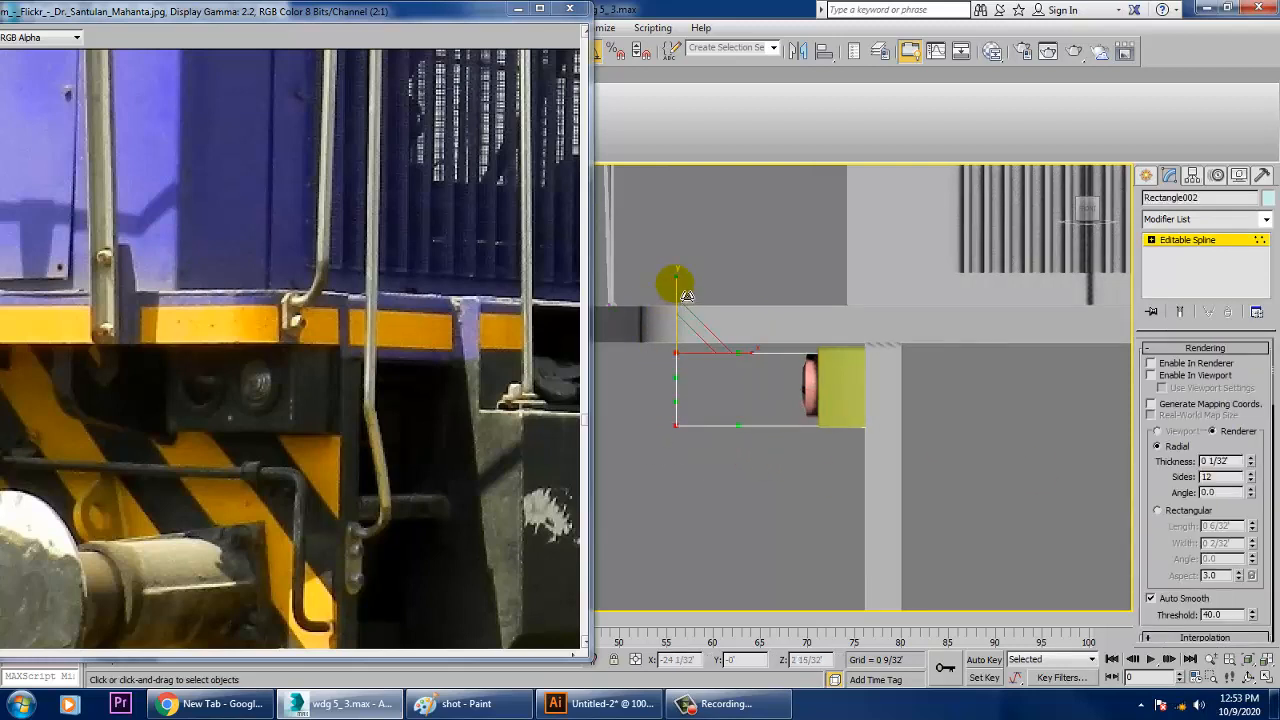
{"action": "left_click_drag", "start_coordinate": [693, 344], "coordinate": [678, 286]}
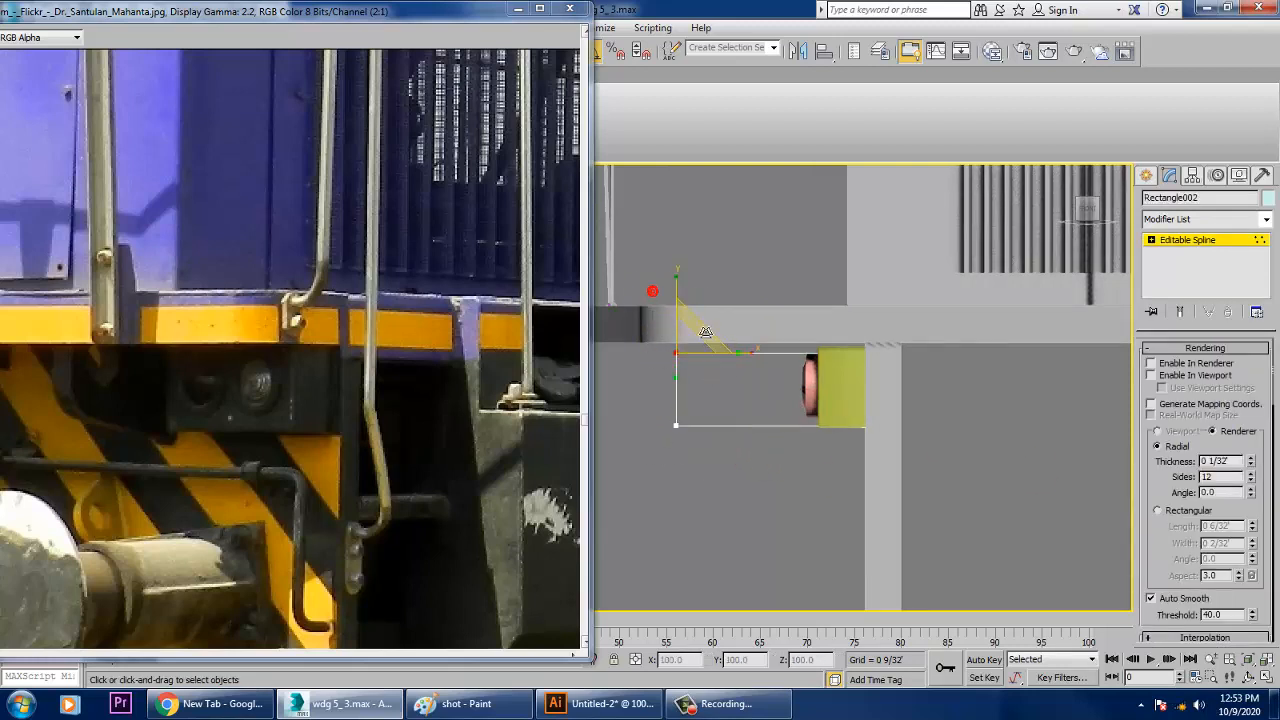
{"action": "right_click", "coordinate": [690, 368]}
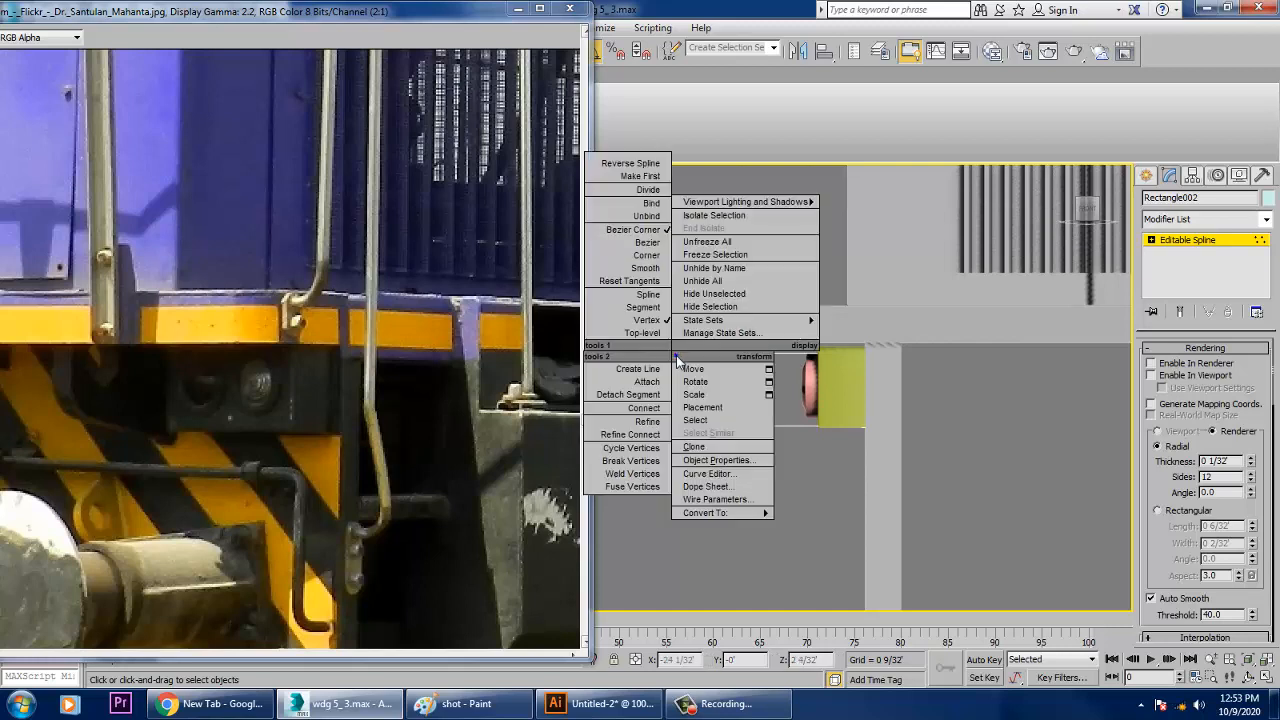
{"action": "left_click", "coordinate": [651, 265]}
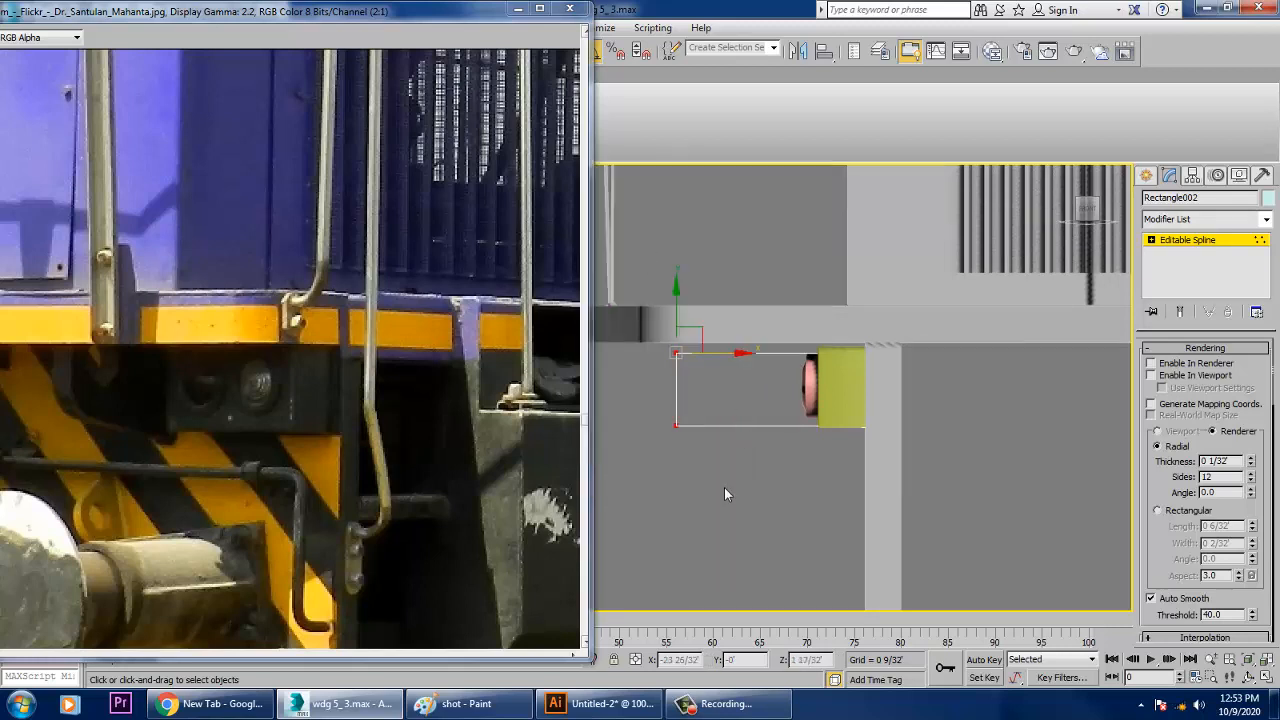
Step: Taper the profile by lowering its upper outer vertex and raising the lower outer one, then set the inner vertices to Corner
{"action": "left_click", "coordinate": [677, 354]}
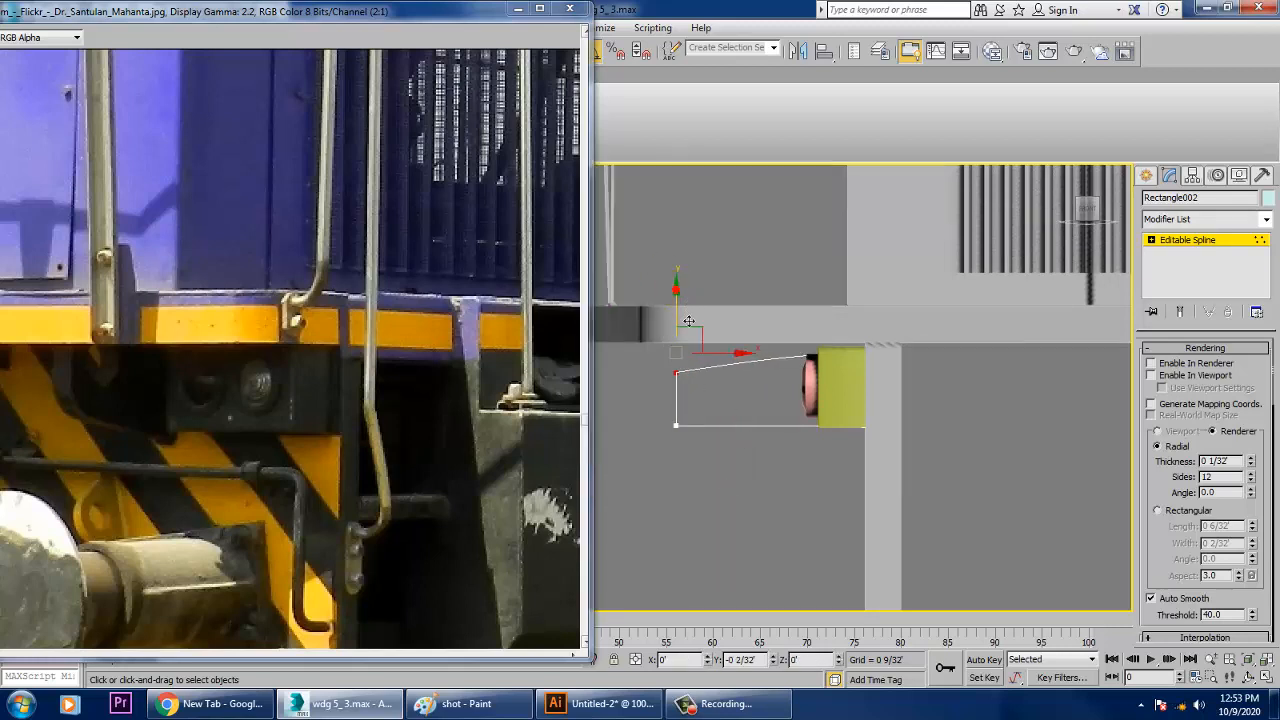
{"action": "left_click_drag", "start_coordinate": [689, 321], "coordinate": [689, 321]}
{"action": "left_click_drag", "start_coordinate": [701, 512], "coordinate": [701, 508]}
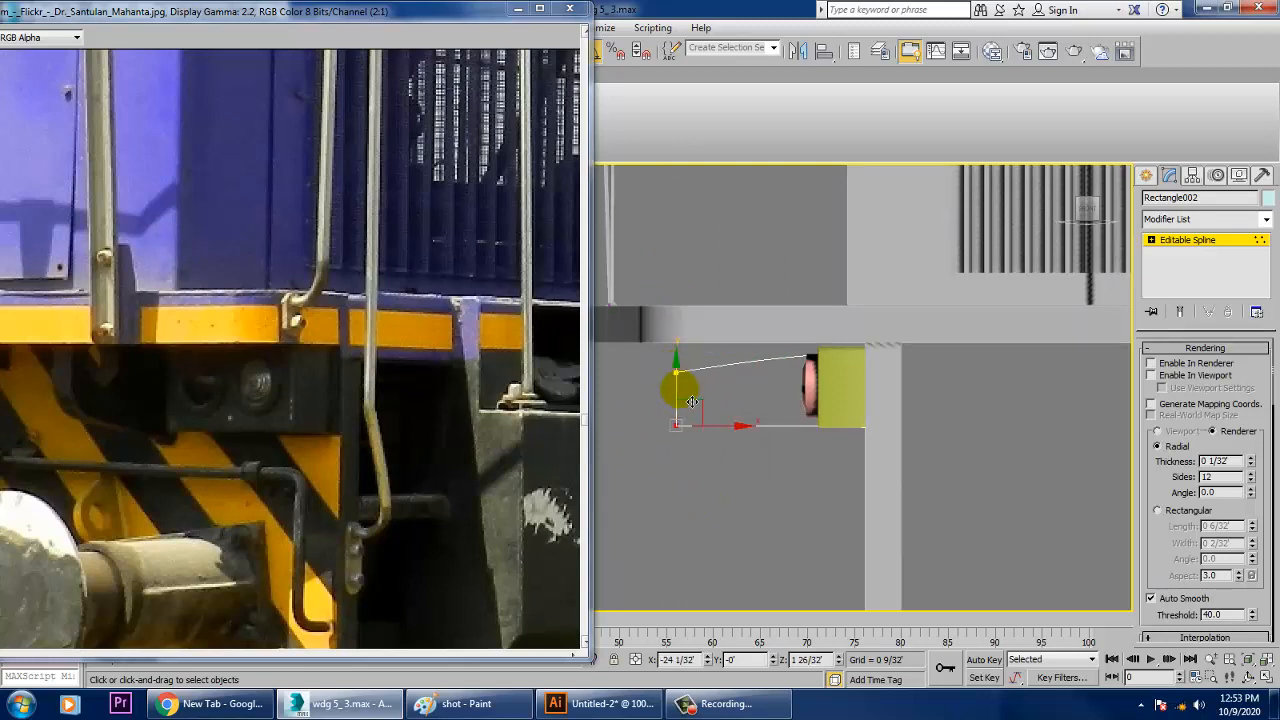
{"action": "left_click_drag", "start_coordinate": [690, 388], "coordinate": [690, 388]}
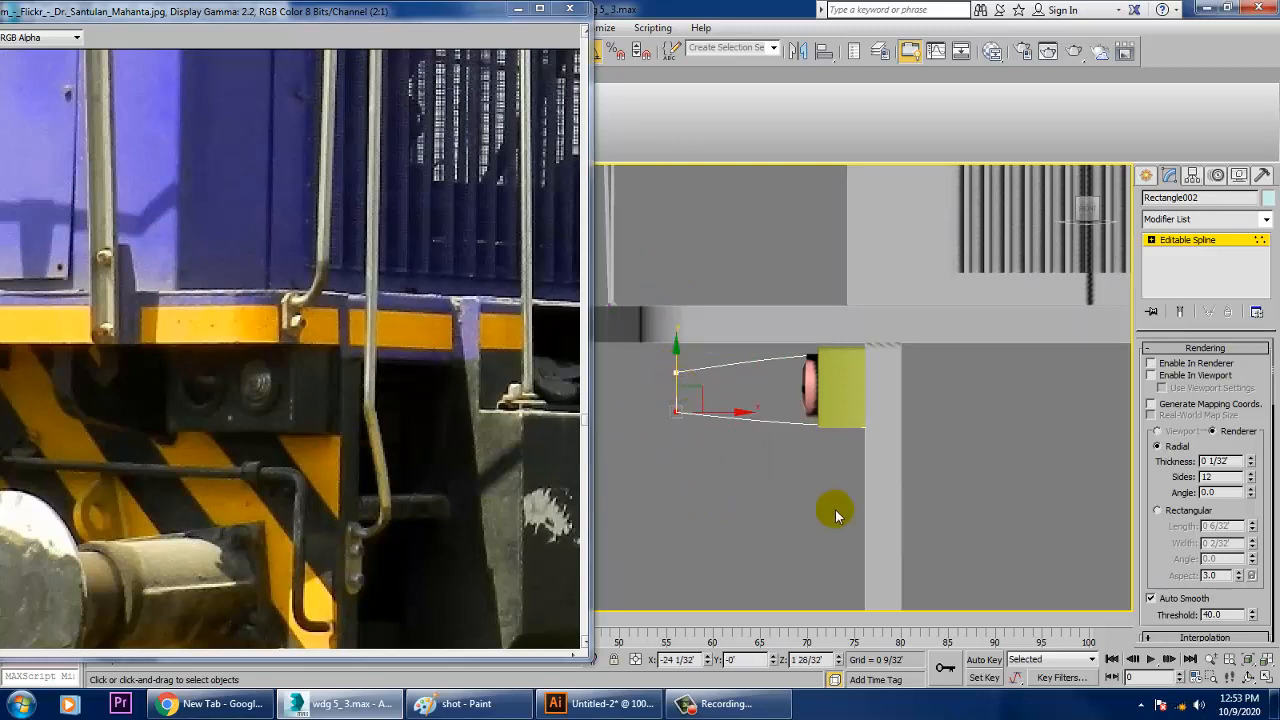
{"action": "left_click_drag", "start_coordinate": [1014, 150], "coordinate": [1014, 150]}
{"action": "right_click", "coordinate": [823, 360]}
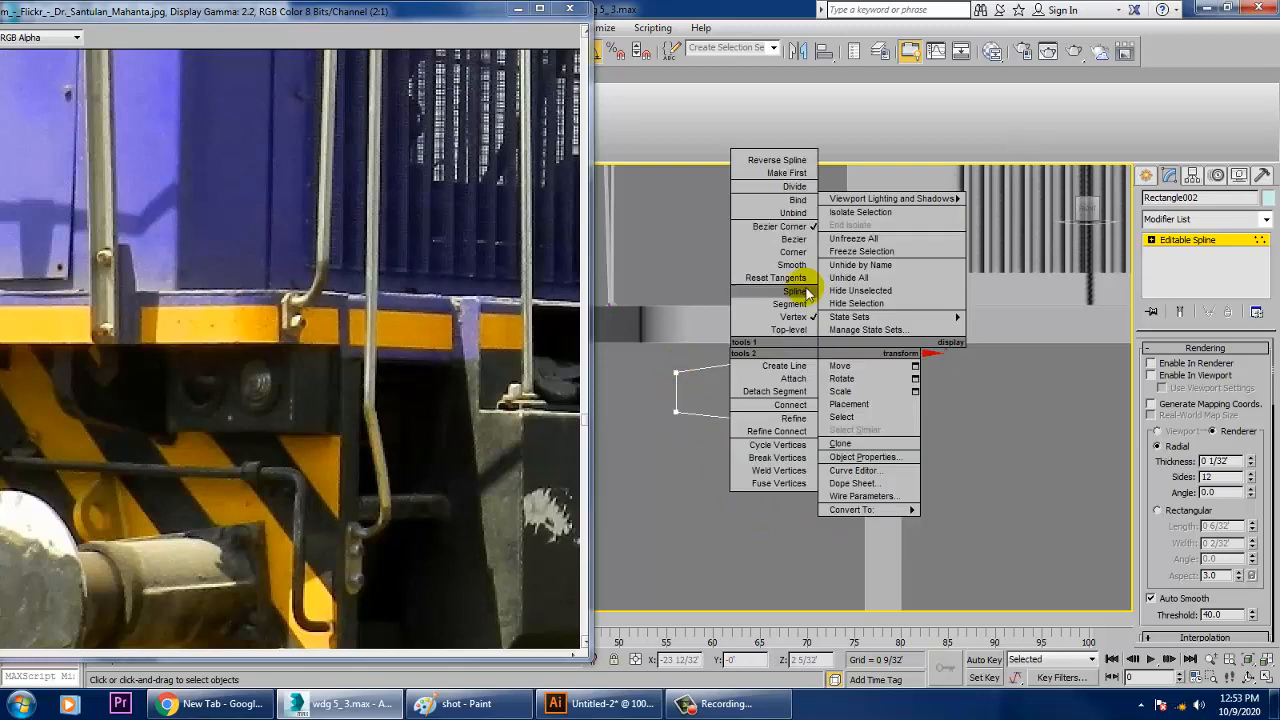
{"action": "left_click", "coordinate": [808, 306]}
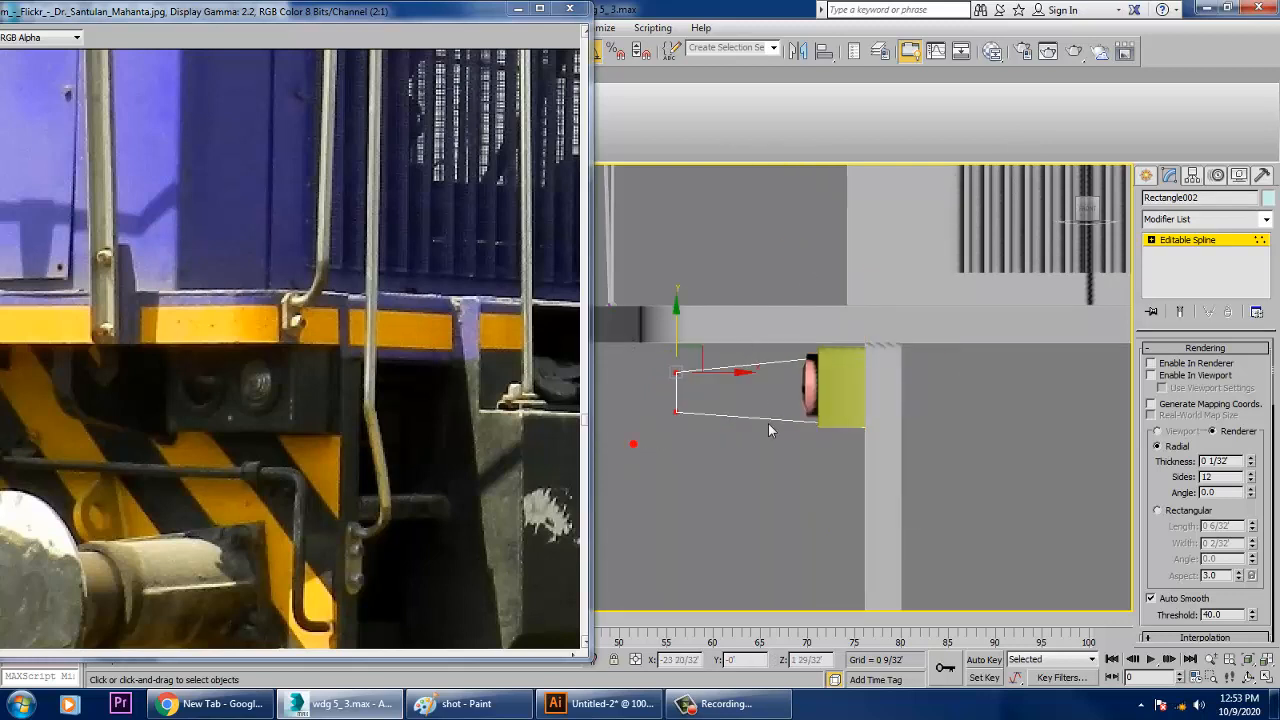
Step: Fillet the profile's two outer corners and lower its bottom vertices until the lower edge runs below the light box
{"action": "scroll", "coordinate": [1165, 572], "scroll_direction": "down", "scroll_amount": 10}
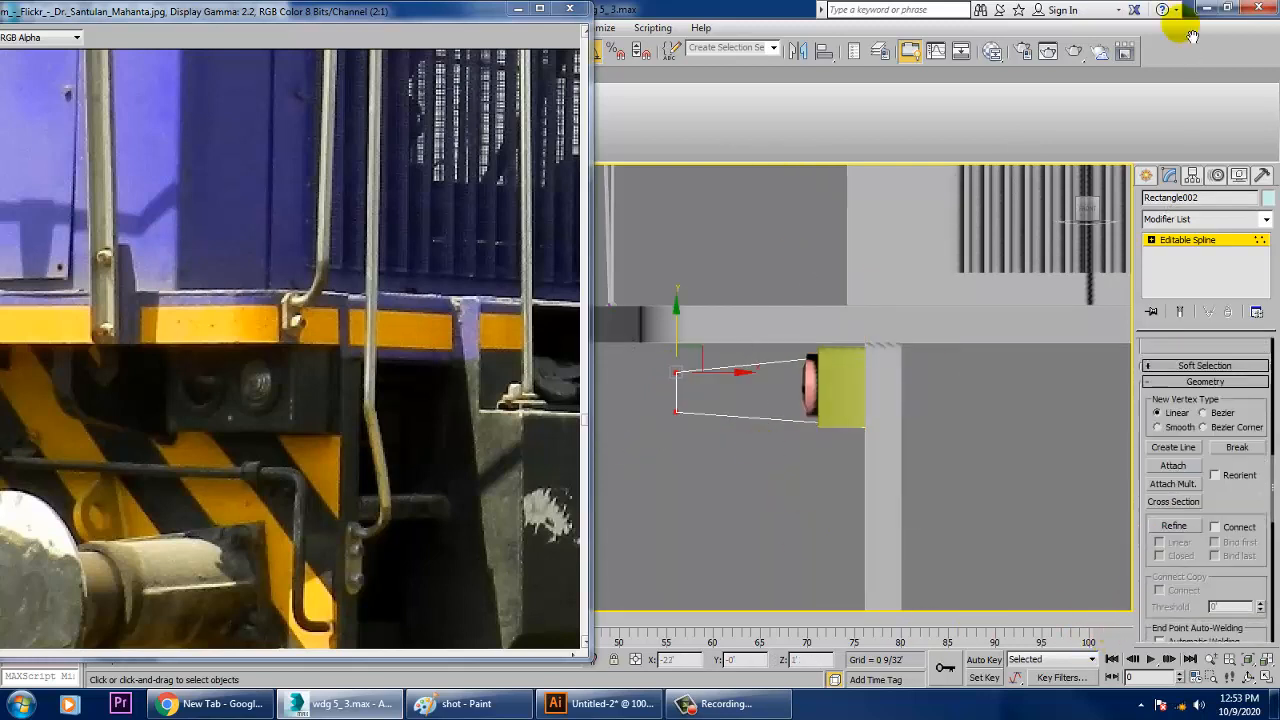
{"action": "scroll", "coordinate": [1190, 465], "scroll_direction": "down", "scroll_amount": 5}
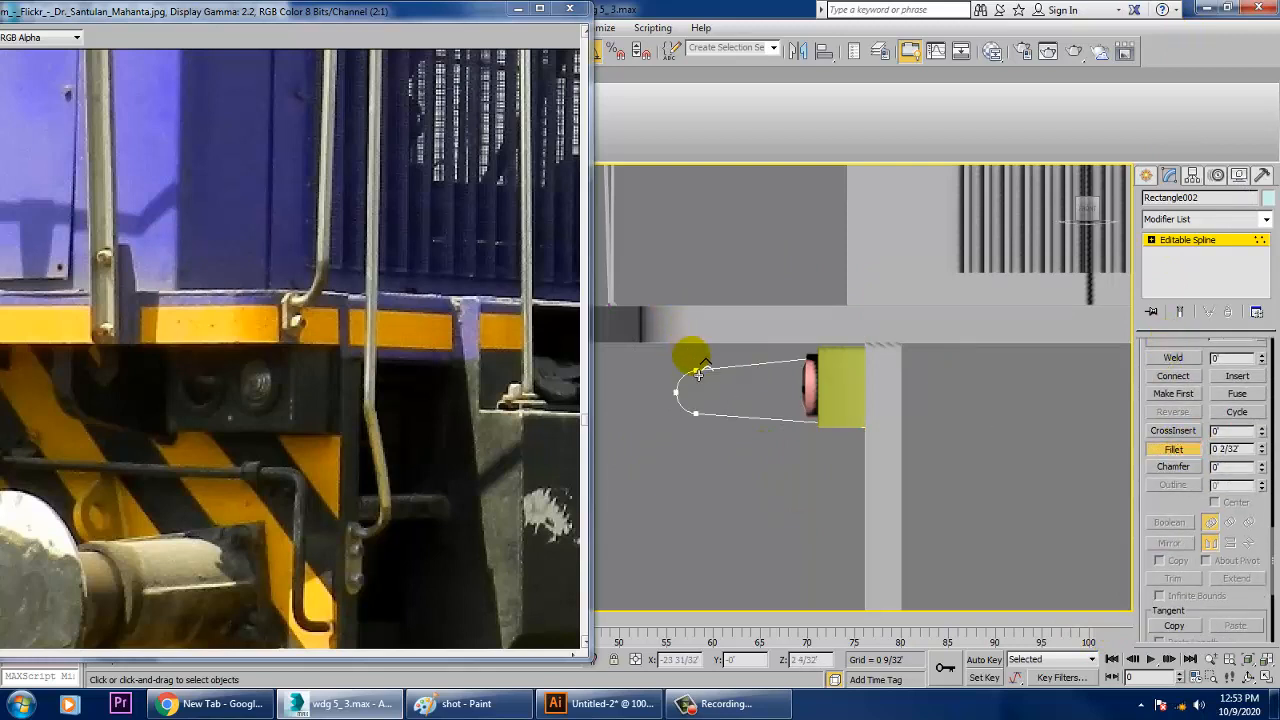
{"action": "left_click_drag", "start_coordinate": [698, 374], "coordinate": [686, 409]}
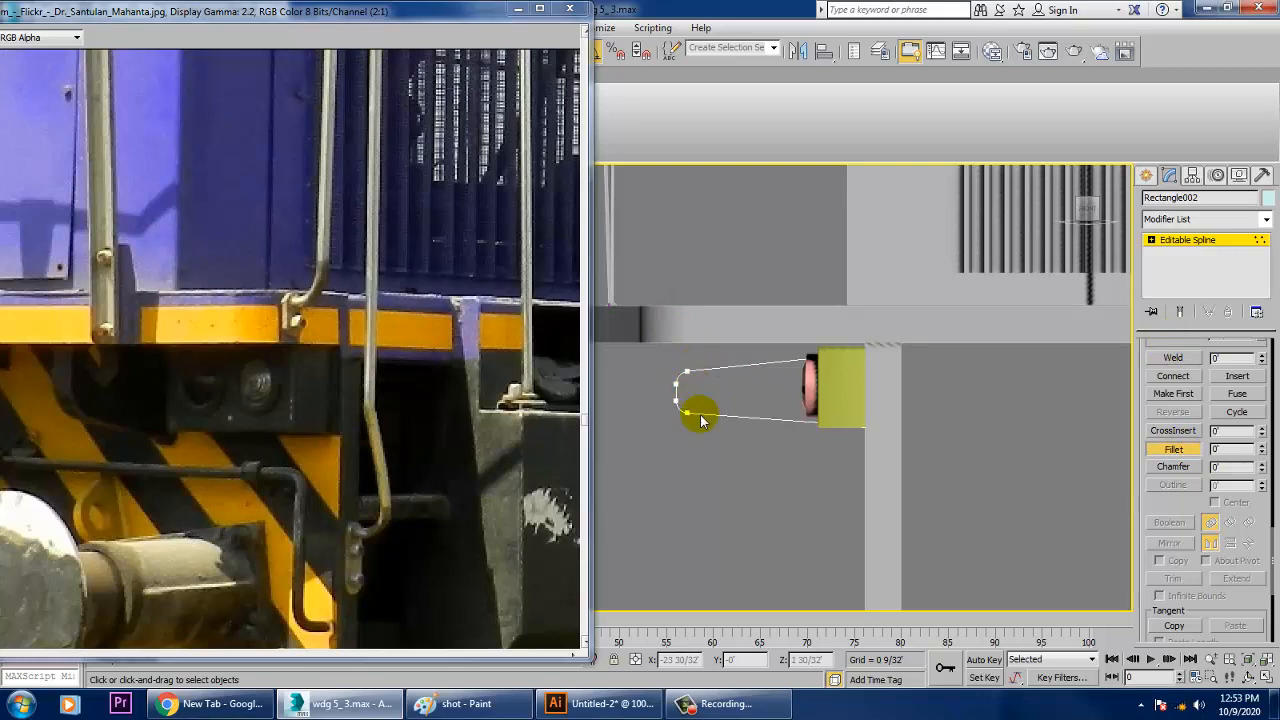
{"action": "right_click", "coordinate": [663, 466]}
{"action": "left_click_drag", "start_coordinate": [651, 465], "coordinate": [886, 402]}
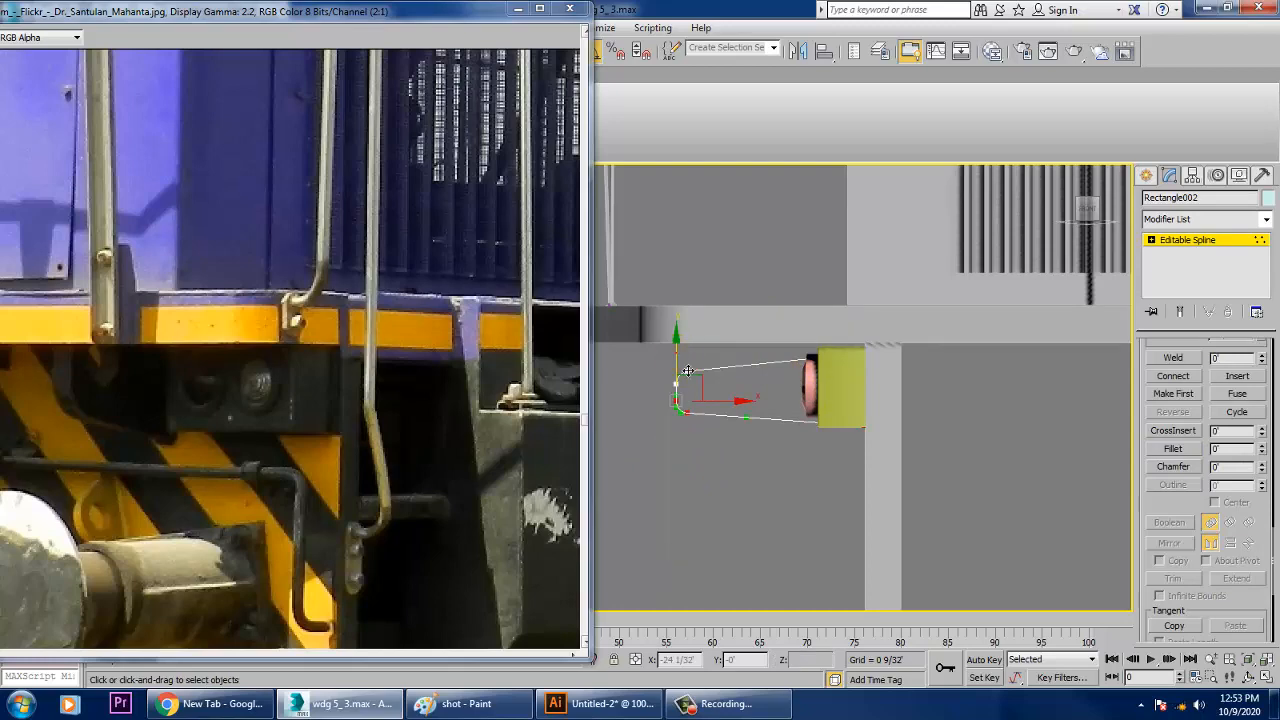
{"action": "left_click_drag", "start_coordinate": [676, 340], "coordinate": [676, 354]}
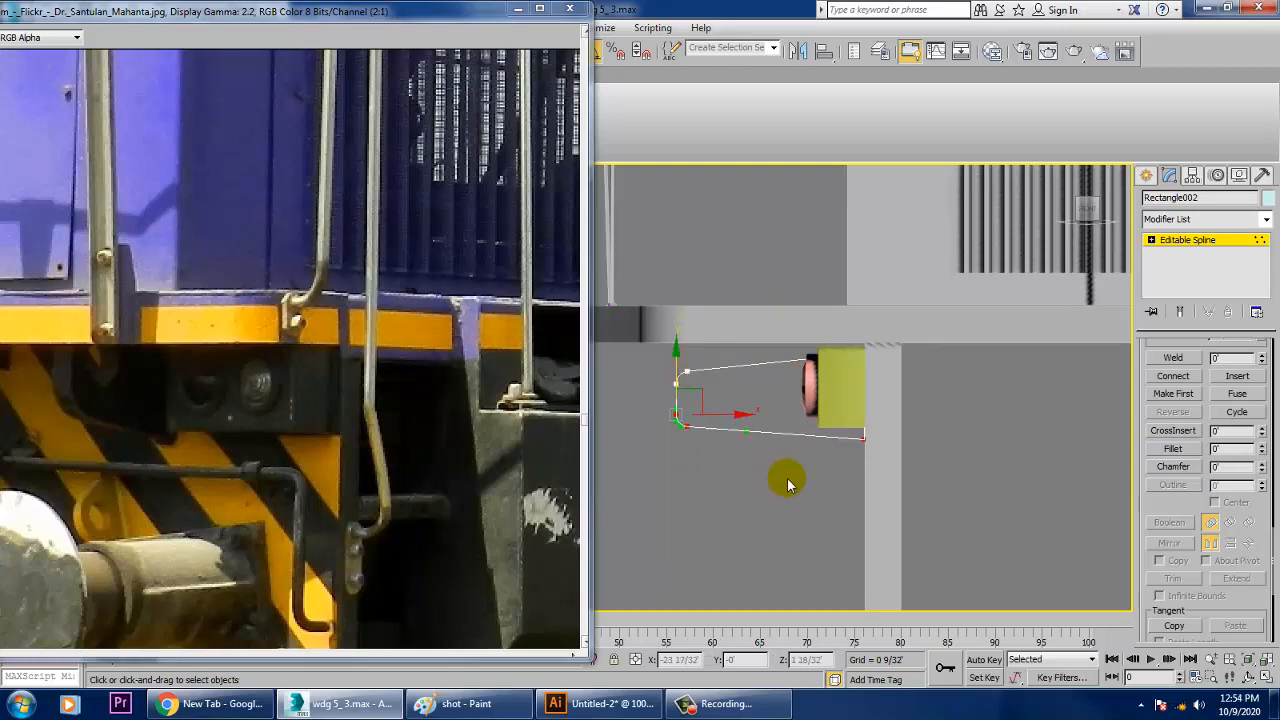
{"action": "left_click", "coordinate": [1190, 241]}
Step: Apply an Extrude modifier to the tapered profile and set its amount to 0 2/32'
{"action": "left_click", "coordinate": [1262, 220]}
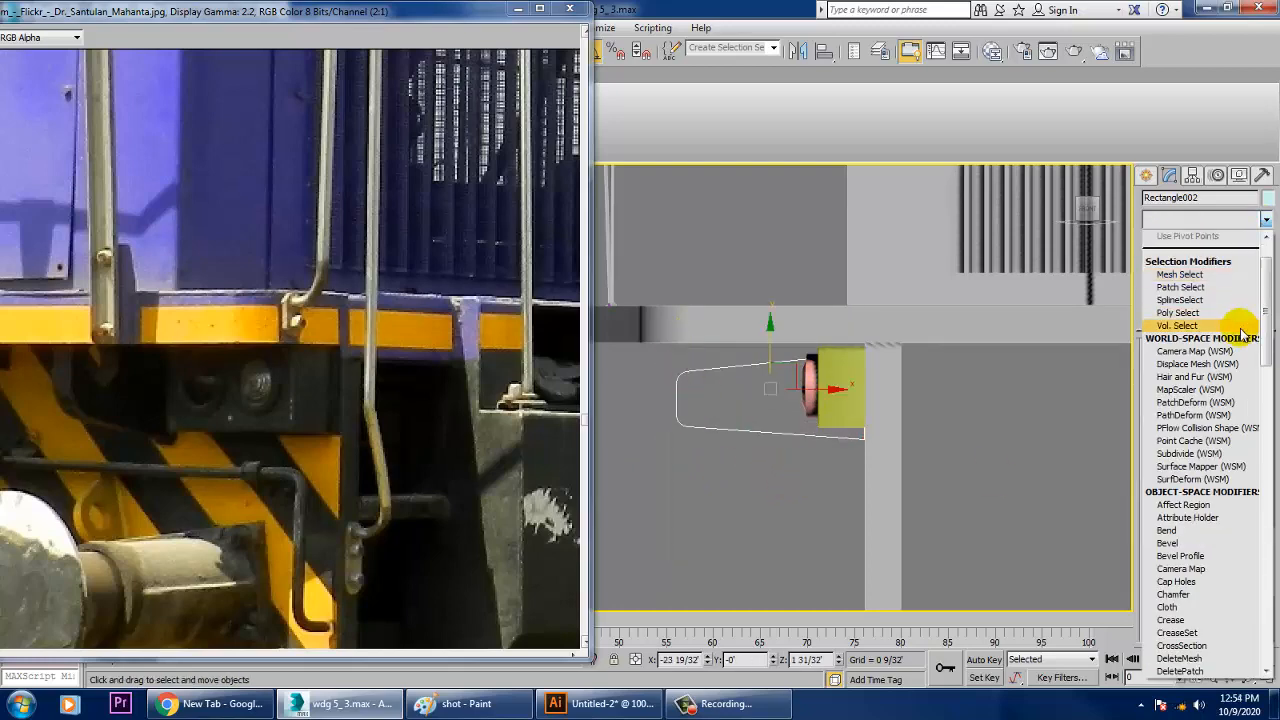
{"action": "type", "text": "ex"}
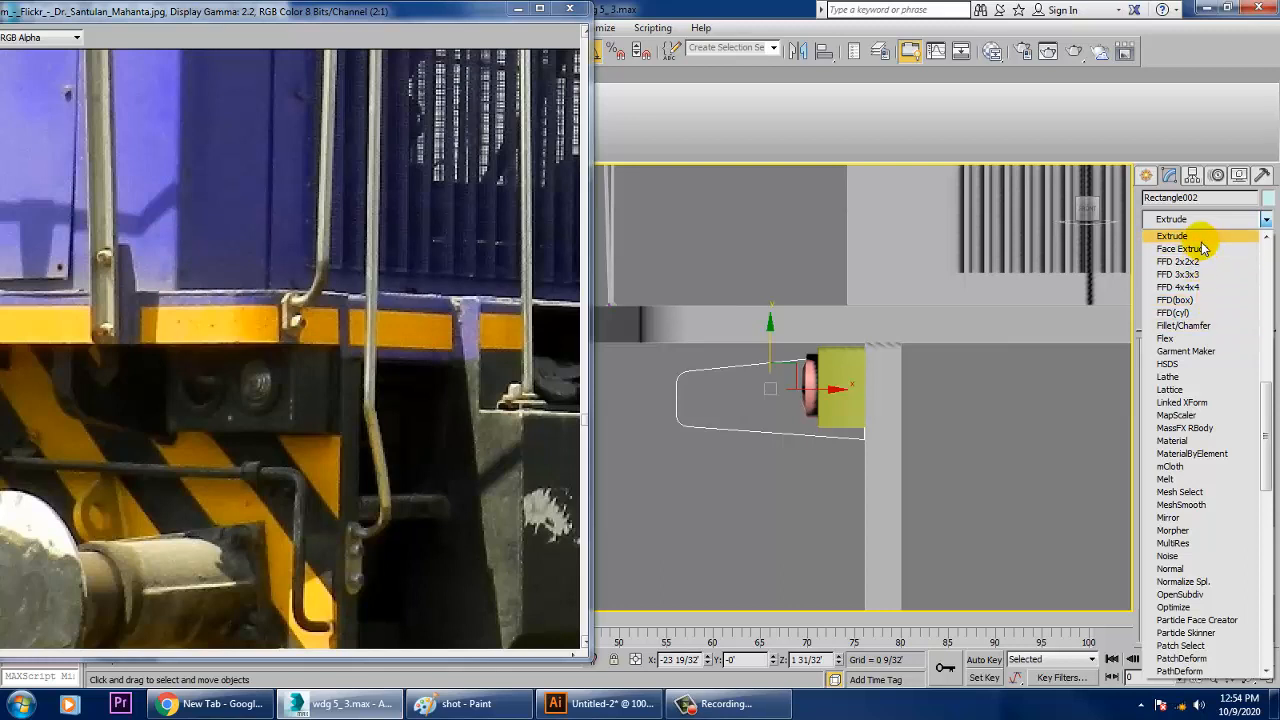
{"action": "left_click", "coordinate": [1203, 240]}
{"action": "key", "text": "alt+w"}
{"action": "middle_click", "coordinate": [864, 494]}
{"action": "key", "text": "alt+w"}
{"action": "scroll", "coordinate": [864, 494], "scroll_direction": "down", "scroll_amount": 4}
{"action": "middle_click_drag", "start_coordinate": [864, 494], "coordinate": [826, 494], "text": "alt"}
{"action": "left_click", "coordinate": [1251, 366]}
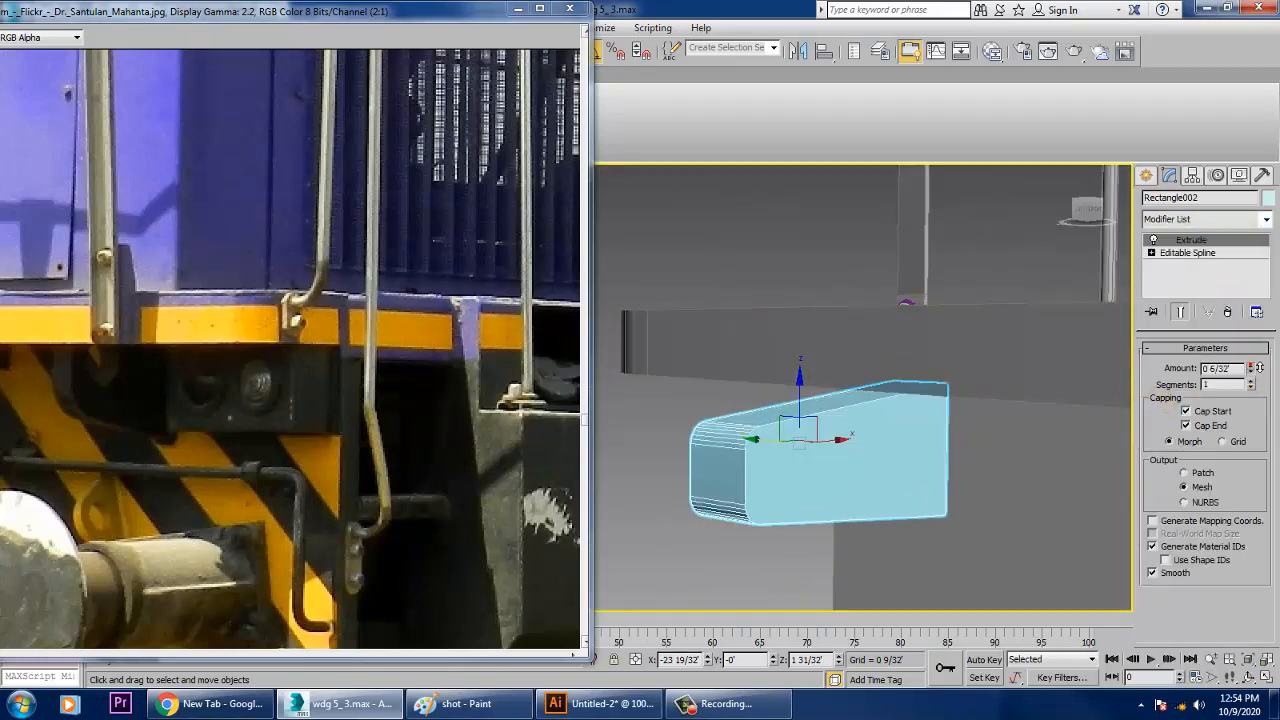
{"action": "left_click_drag", "start_coordinate": [1258, 371], "coordinate": [1254, 372]}
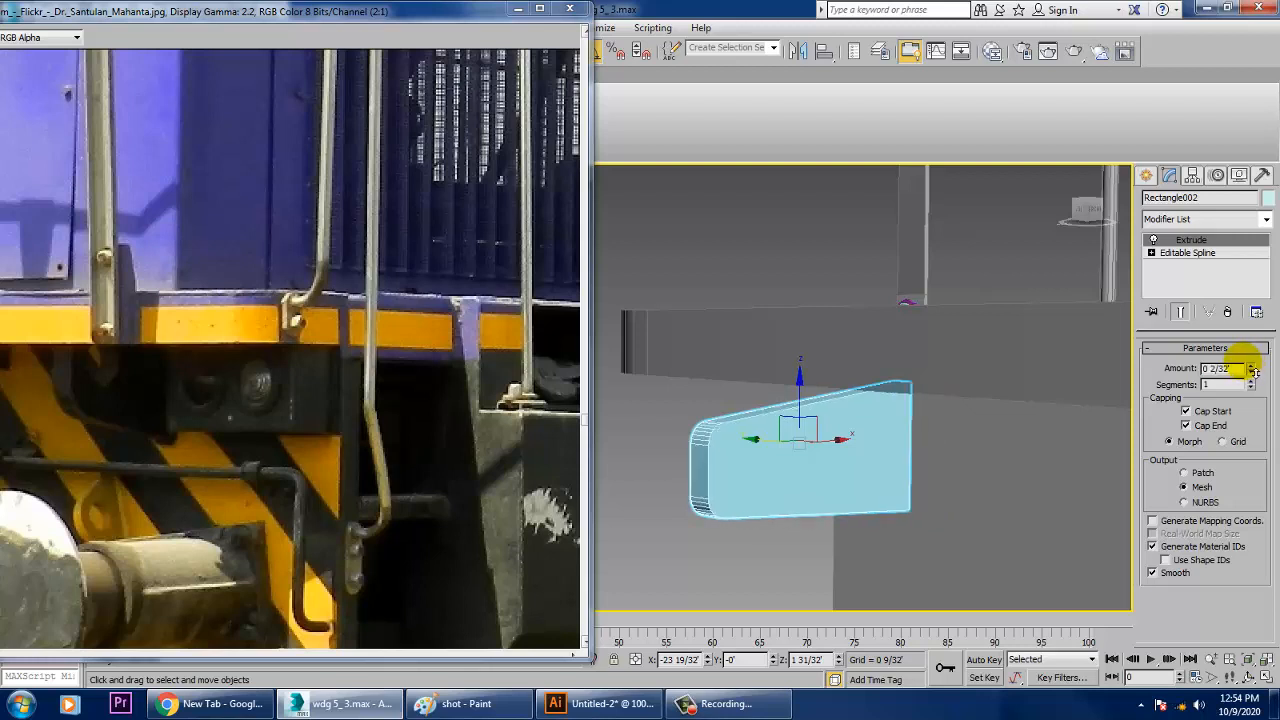
Step: Move the extruded plate about 3 22/32' across the locomotive's front, up to the lamps on the light box
{"action": "scroll", "coordinate": [948, 450], "scroll_direction": "down", "scroll_amount": 5}
{"action": "middle_click_drag", "start_coordinate": [950, 454], "coordinate": [968, 382], "text": "alt"}
{"action": "middle_click_drag", "start_coordinate": [968, 382], "coordinate": [722, 422]}
{"action": "scroll", "coordinate": [740, 423], "scroll_direction": "down", "scroll_amount": 4}
{"action": "middle_click_drag", "start_coordinate": [799, 433], "coordinate": [799, 440], "text": "alt"}
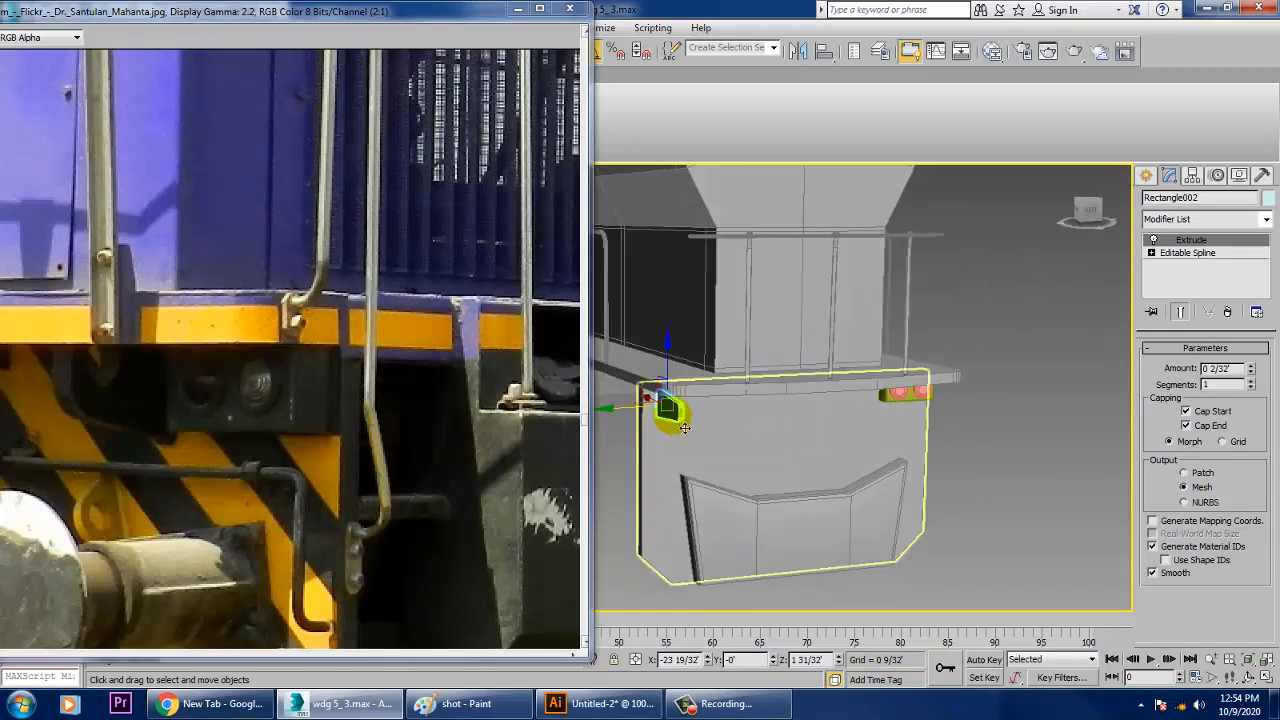
{"action": "left_click_drag", "start_coordinate": [638, 421], "coordinate": [855, 396]}
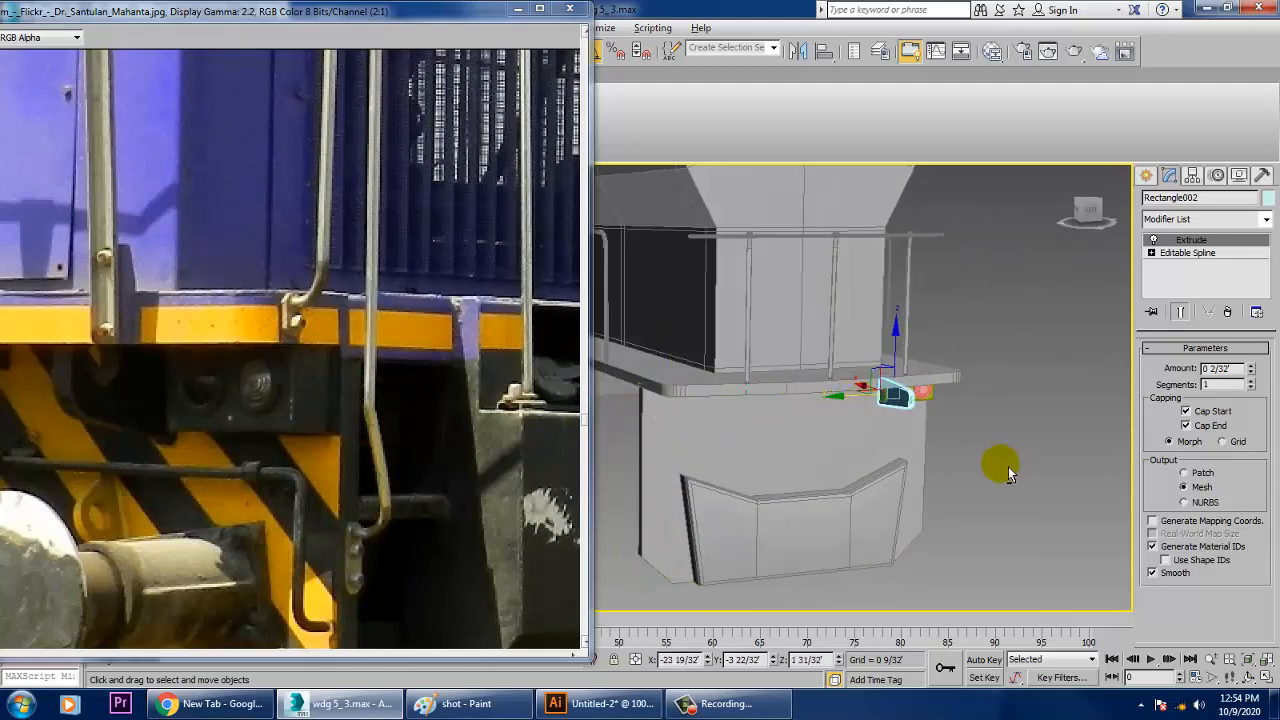
Step: Scale the housing plate vertically to about 115 percent beside the lamps
{"action": "middle_click_drag", "start_coordinate": [1000, 466], "coordinate": [917, 411], "text": "alt"}
{"action": "scroll", "coordinate": [852, 476], "scroll_direction": "up", "scroll_amount": 3}
{"action": "scroll", "coordinate": [917, 411], "scroll_direction": "up", "scroll_amount": 3}
{"action": "middle_click_drag", "start_coordinate": [978, 334], "coordinate": [937, 411], "text": "alt"}
{"action": "scroll", "coordinate": [940, 403], "scroll_direction": "up", "scroll_amount": 2}
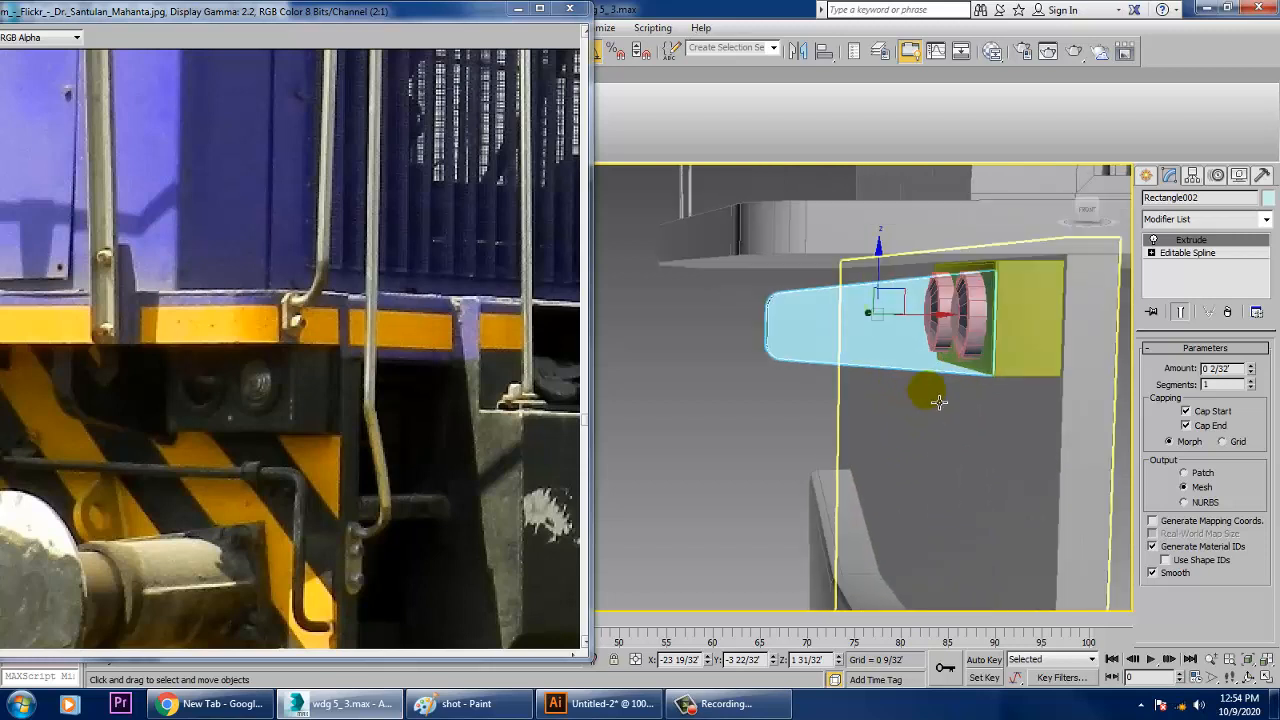
{"action": "key", "text": "r"}
{"action": "key", "text": "r"}
{"action": "left_click_drag", "start_coordinate": [884, 250], "coordinate": [880, 243]}
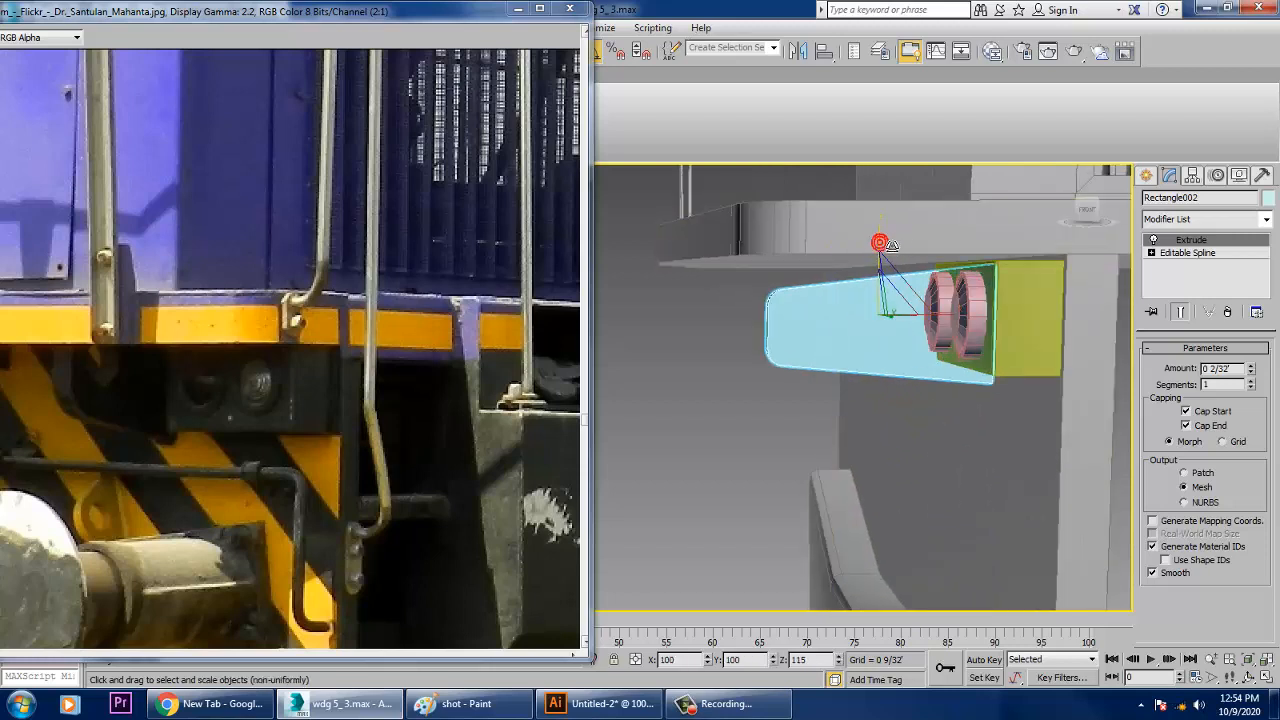
{"action": "middle_click_drag", "start_coordinate": [829, 298], "coordinate": [888, 297], "text": "alt"}
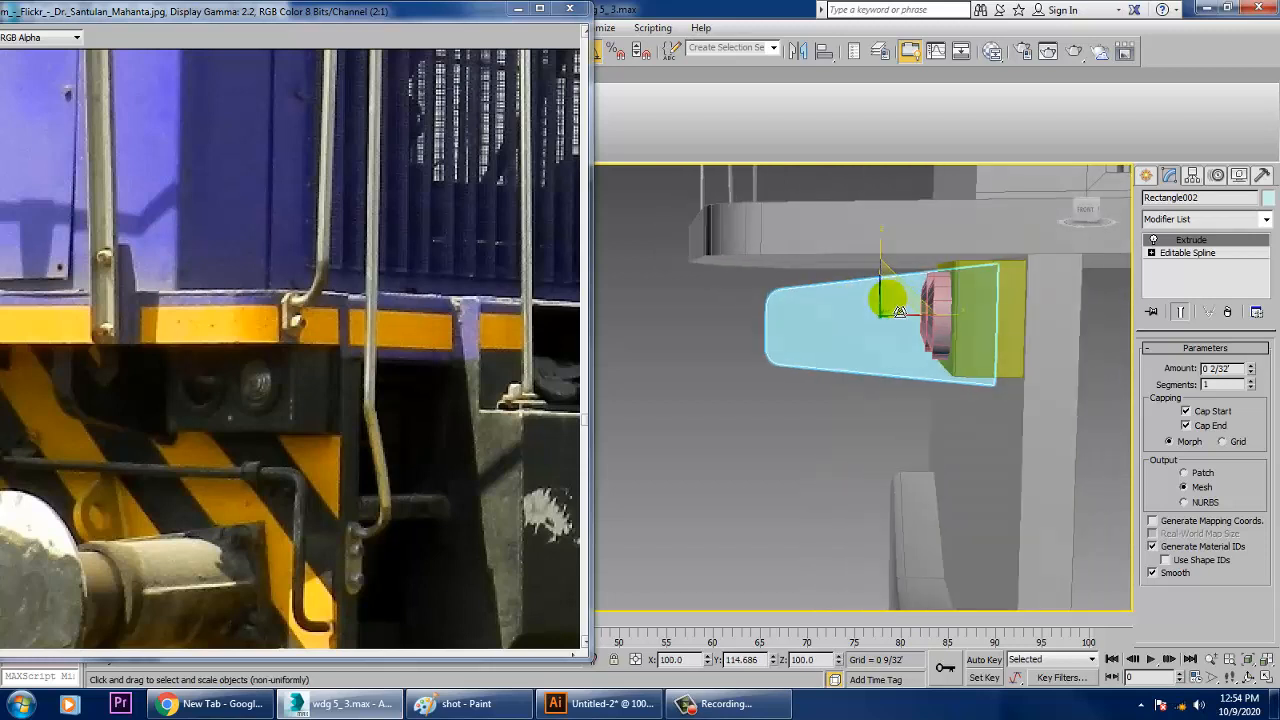
Step: Edit the plate's spline vertices in the Front view, raising the upper edge and its rounded outer corner to the platform's underside
{"action": "left_click", "coordinate": [1151, 253]}
{"action": "left_click", "coordinate": [1181, 265]}
{"action": "key", "text": "alt+w"}
{"action": "middle_click_drag", "start_coordinate": [928, 313], "coordinate": [881, 299]}
{"action": "key", "text": "alt+w"}
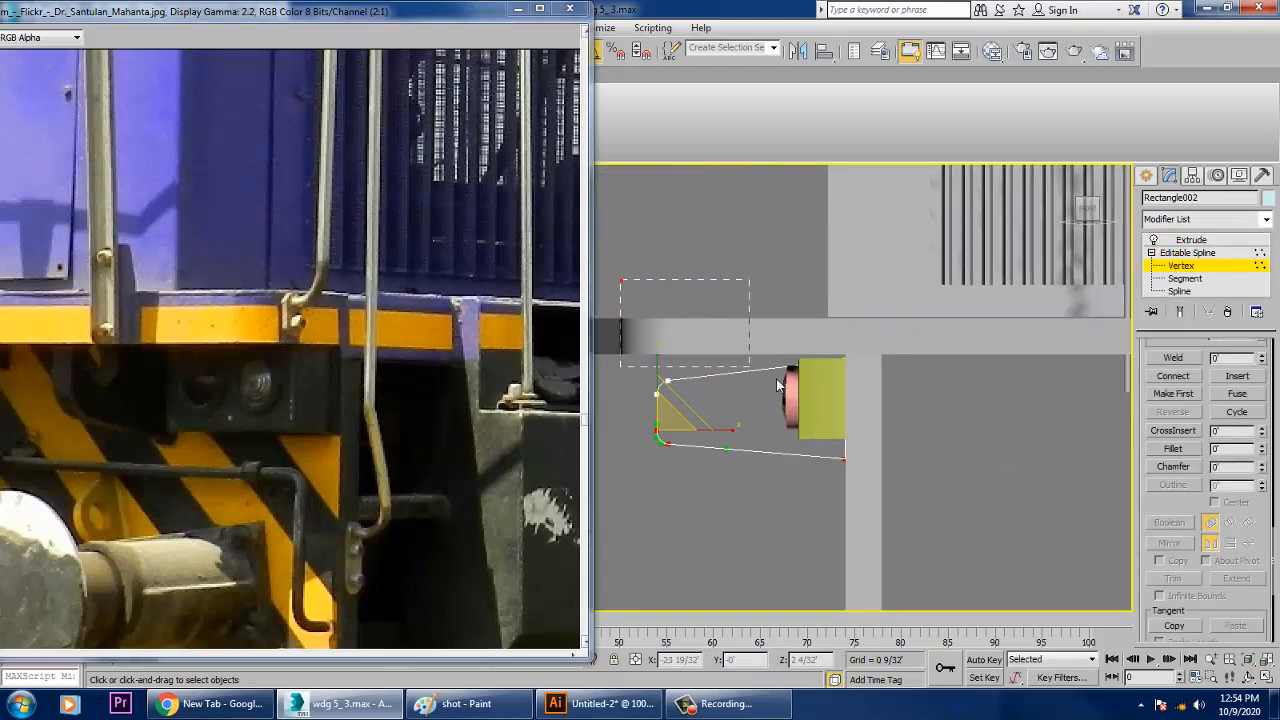
{"action": "left_click_drag", "start_coordinate": [868, 402], "coordinate": [874, 408]}
{"action": "key", "text": "w"}
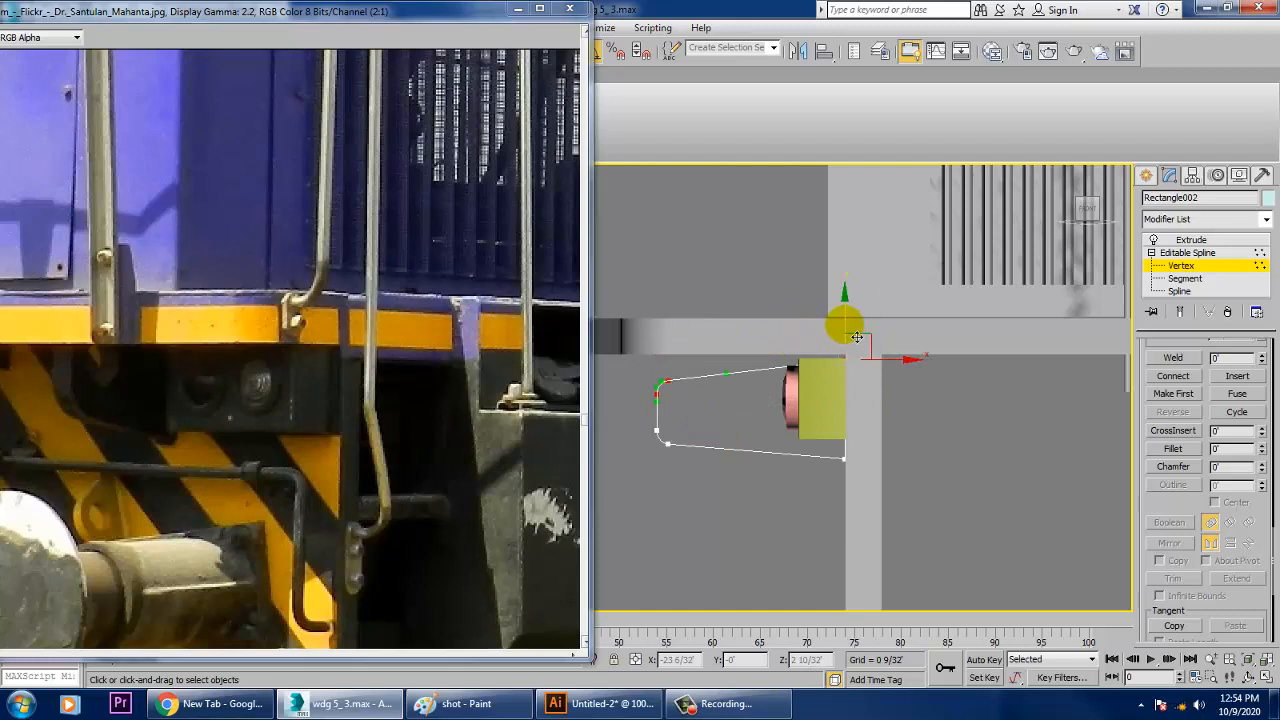
{"action": "left_click_drag", "start_coordinate": [845, 330], "coordinate": [855, 326]}
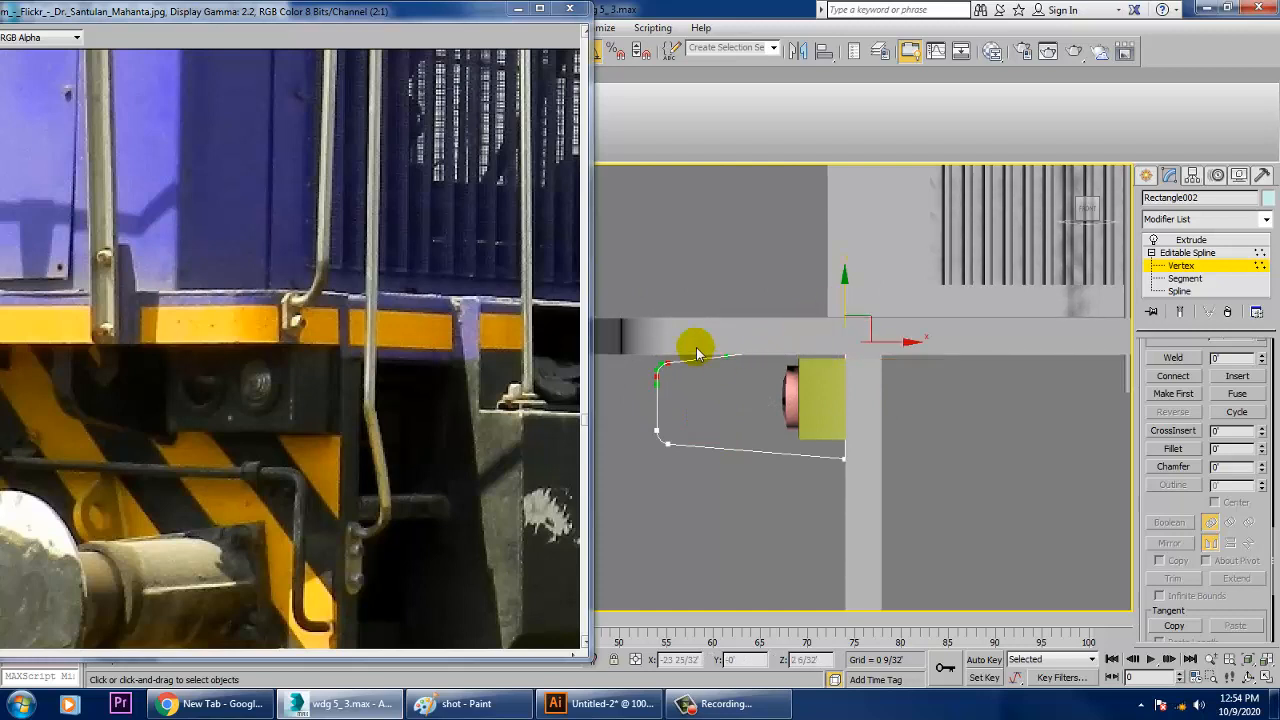
{"action": "left_click_drag", "start_coordinate": [650, 346], "coordinate": [718, 379]}
{"action": "left_click_drag", "start_coordinate": [673, 318], "coordinate": [676, 303]}
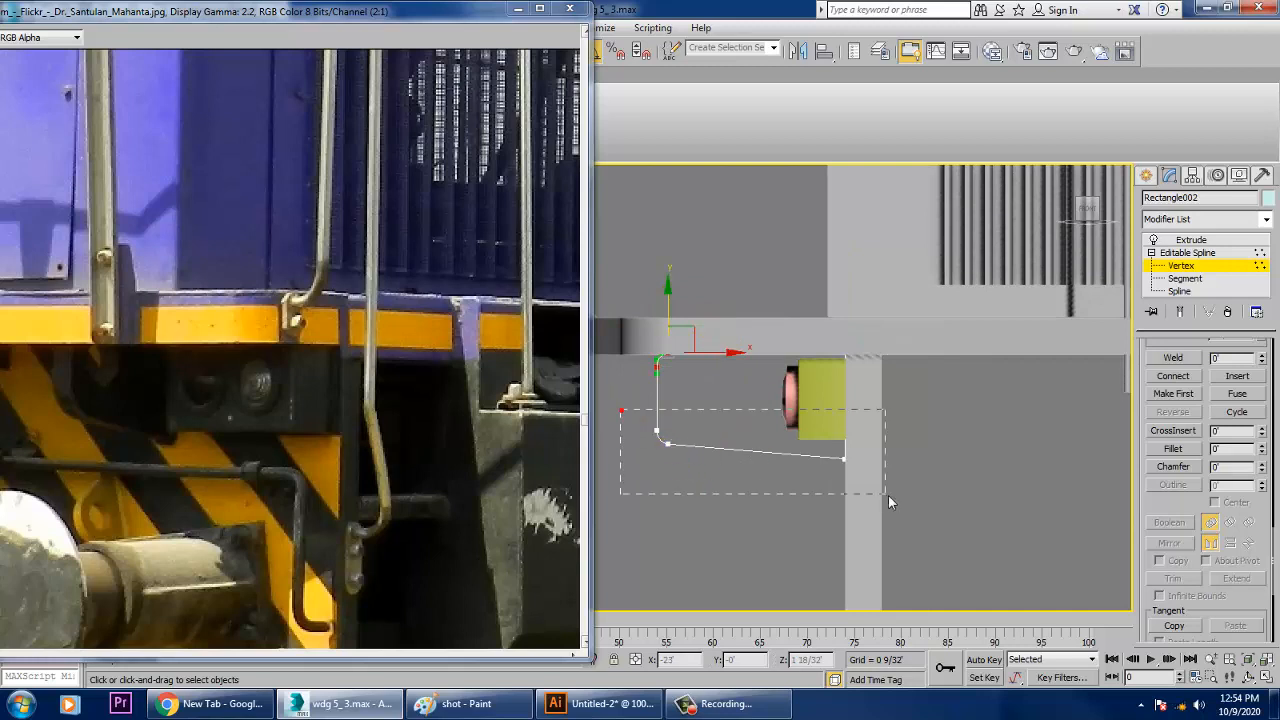
Step: Raise the spline's lower outer corner vertices slightly and return to the Extrude modifier
{"action": "left_click_drag", "start_coordinate": [888, 495], "coordinate": [730, 462]}
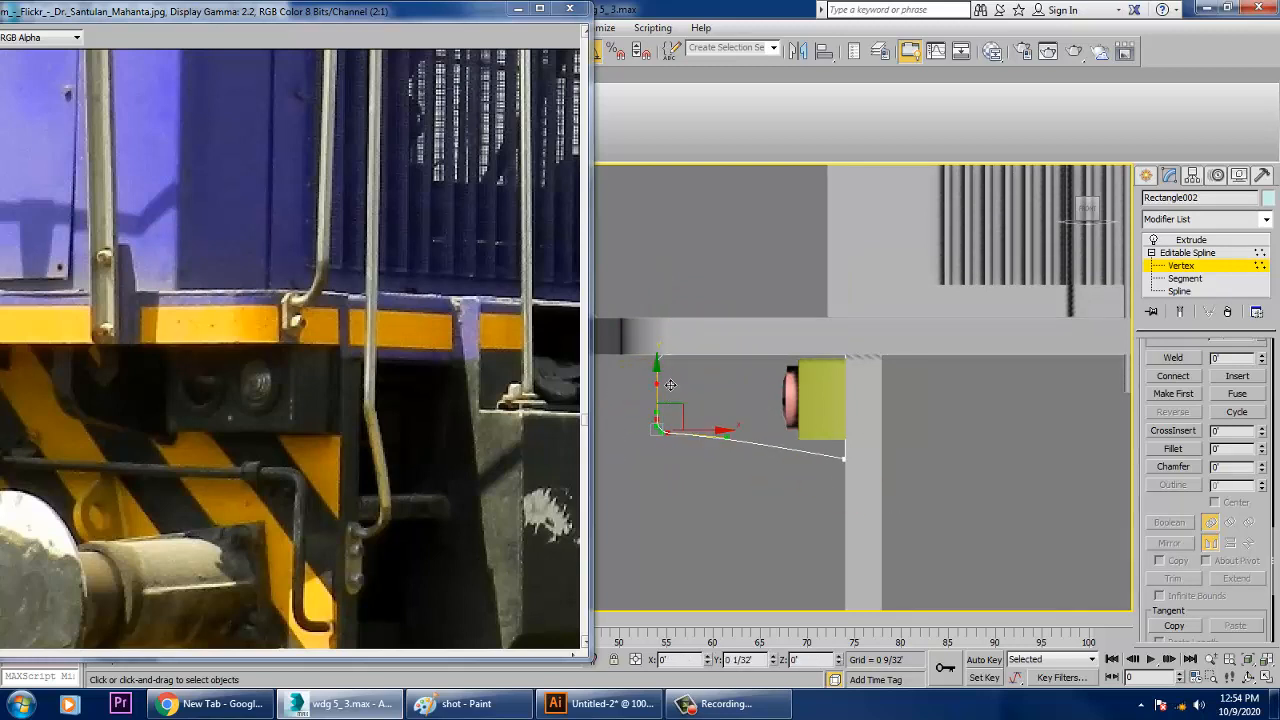
{"action": "left_click", "coordinate": [1190, 253]}
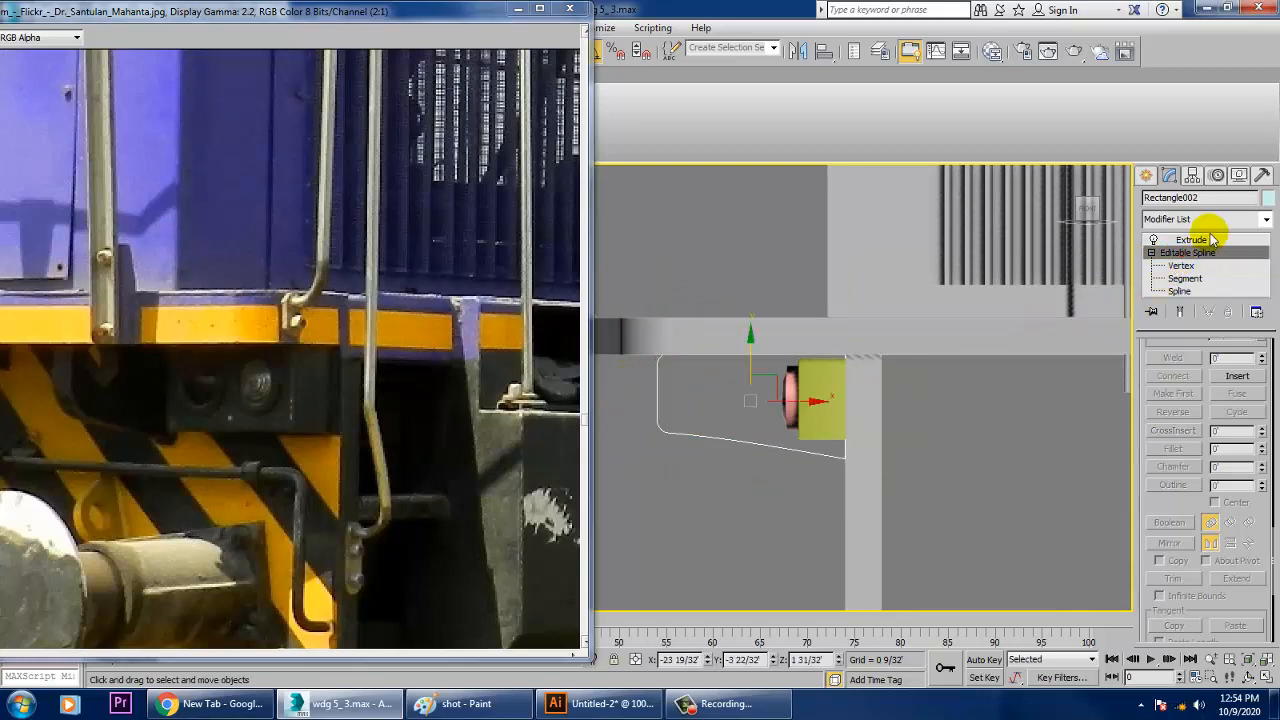
{"action": "left_click", "coordinate": [1208, 241]}
Step: Convert the extruded housing plate to an Editable Poly
{"action": "key", "text": "alt+w"}
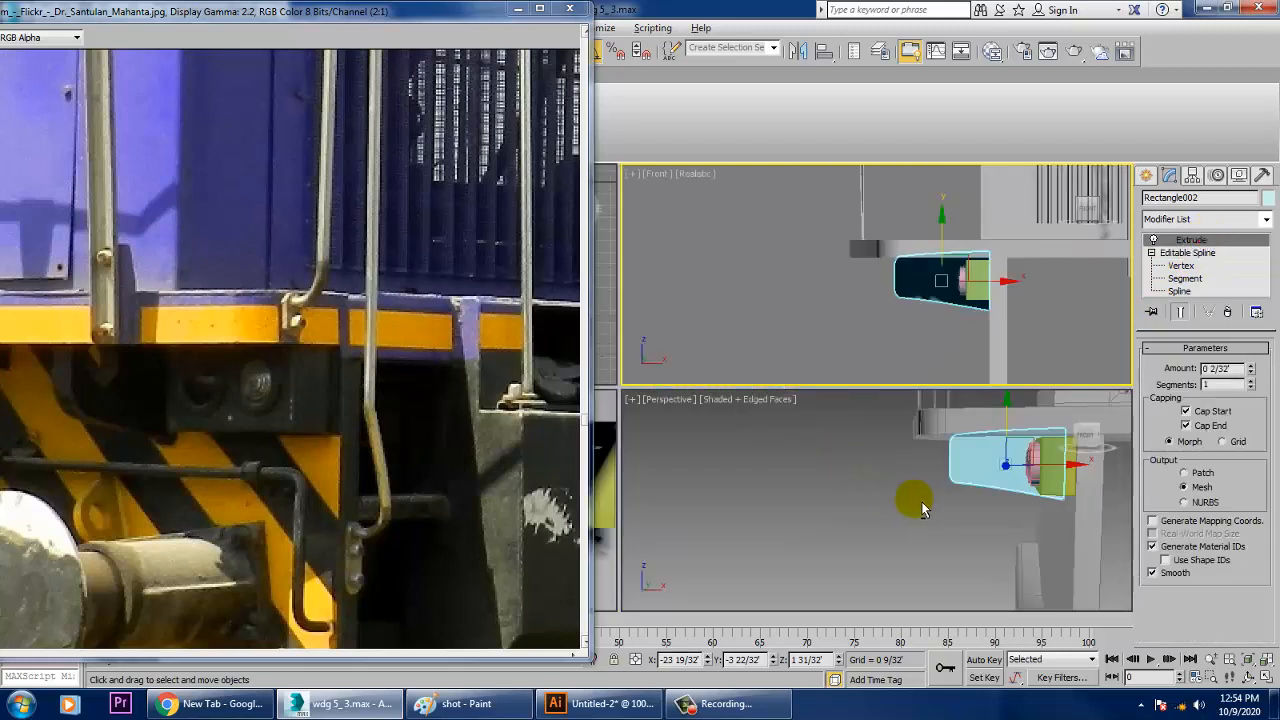
{"action": "right_click", "coordinate": [1077, 461]}
{"action": "mouse_move", "coordinate": [1040, 623]}
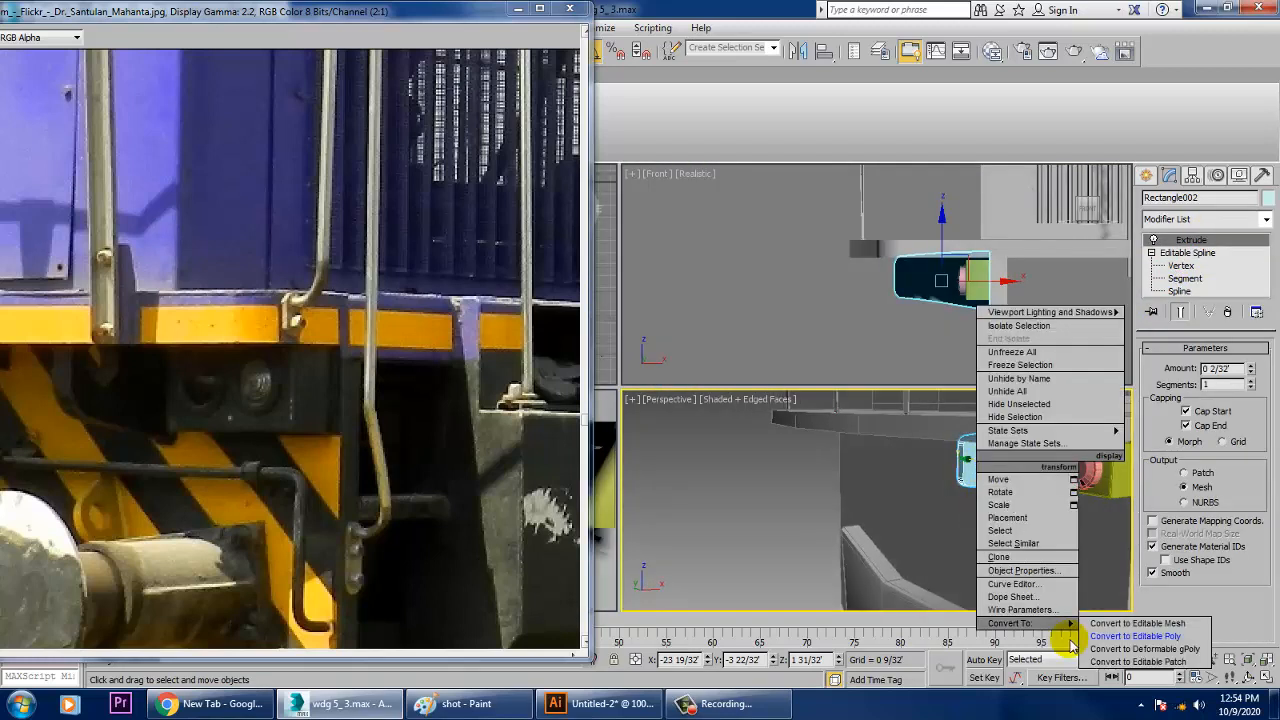
{"action": "left_click", "coordinate": [1140, 636]}
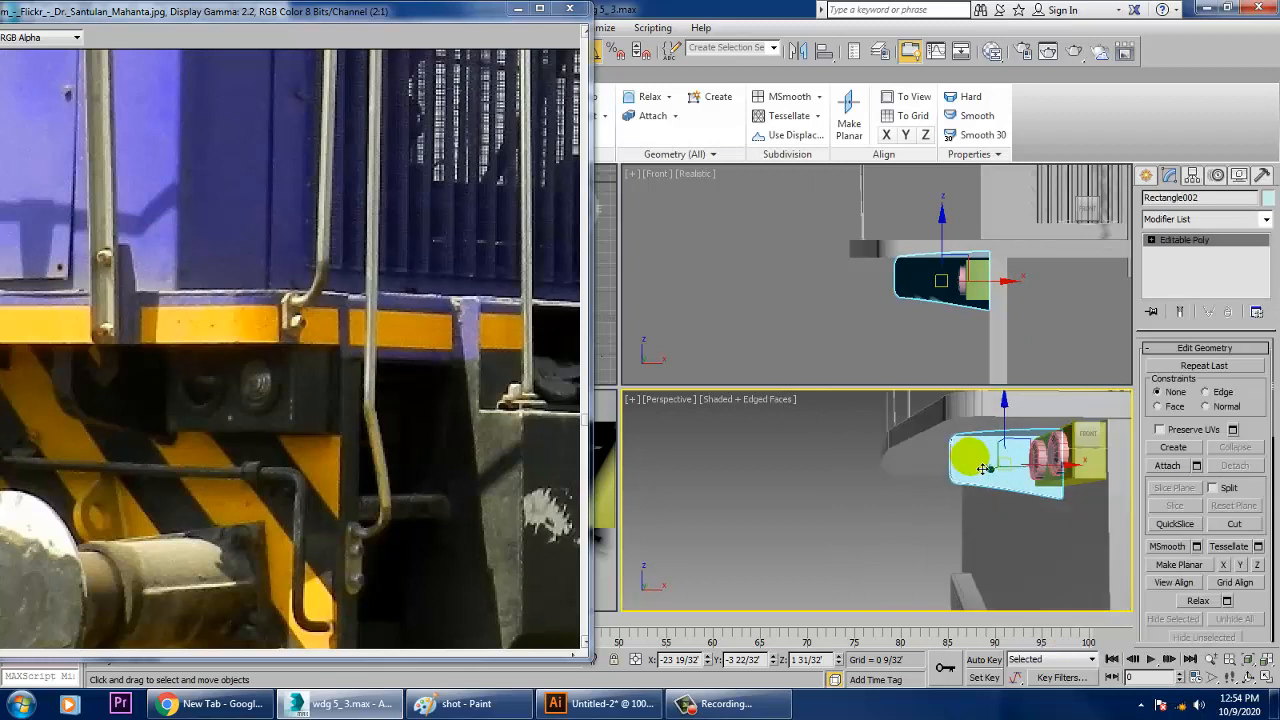
Step: Create a cylinder with AutoGrid on the housing plate's face in the Front view, with a radius of about 0 3/32'
{"action": "left_click", "coordinate": [1146, 175]}
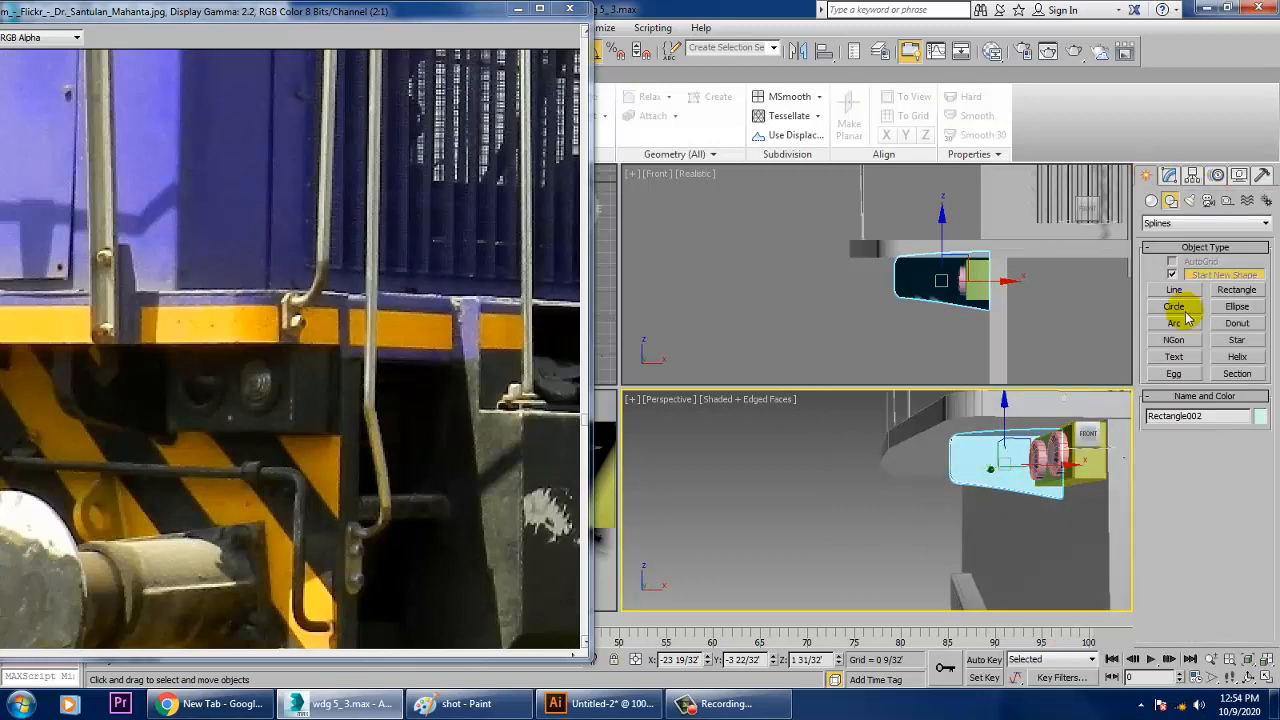
{"action": "left_click", "coordinate": [1151, 201]}
{"action": "left_click", "coordinate": [1176, 312]}
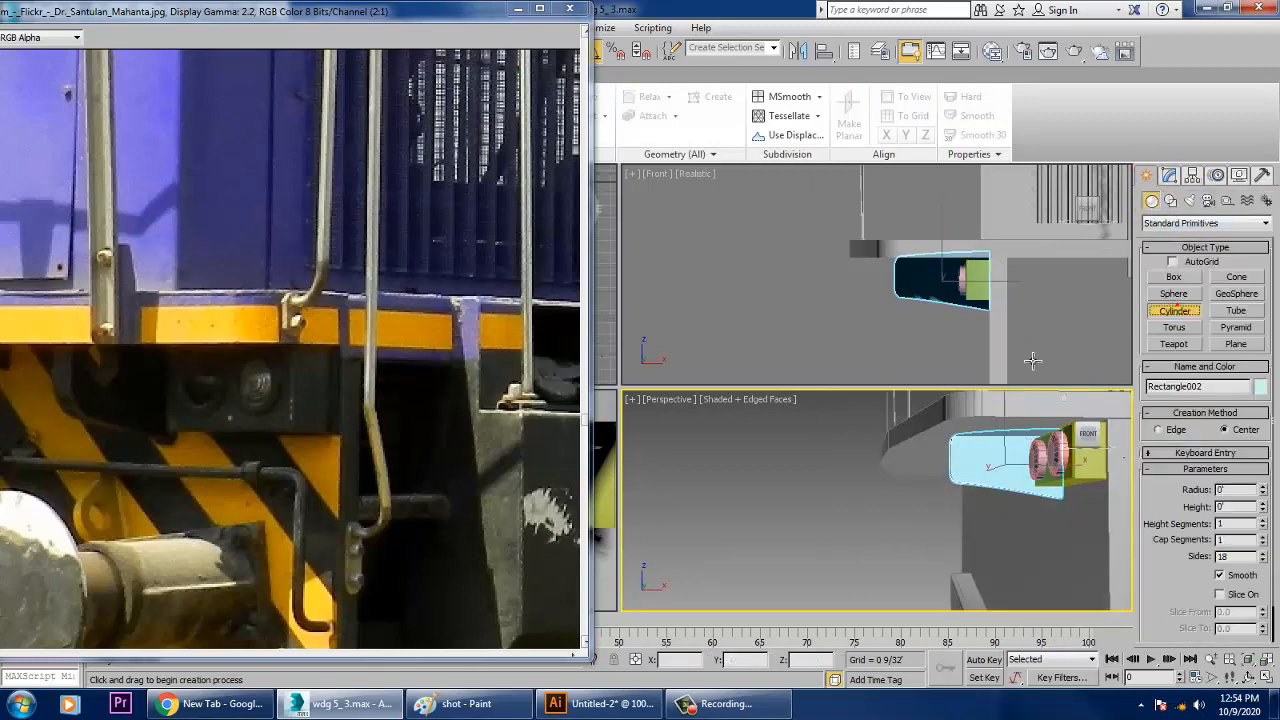
{"action": "middle_click", "coordinate": [1010, 334]}
{"action": "key", "text": "alt+w"}
{"action": "key", "text": "alt+w"}
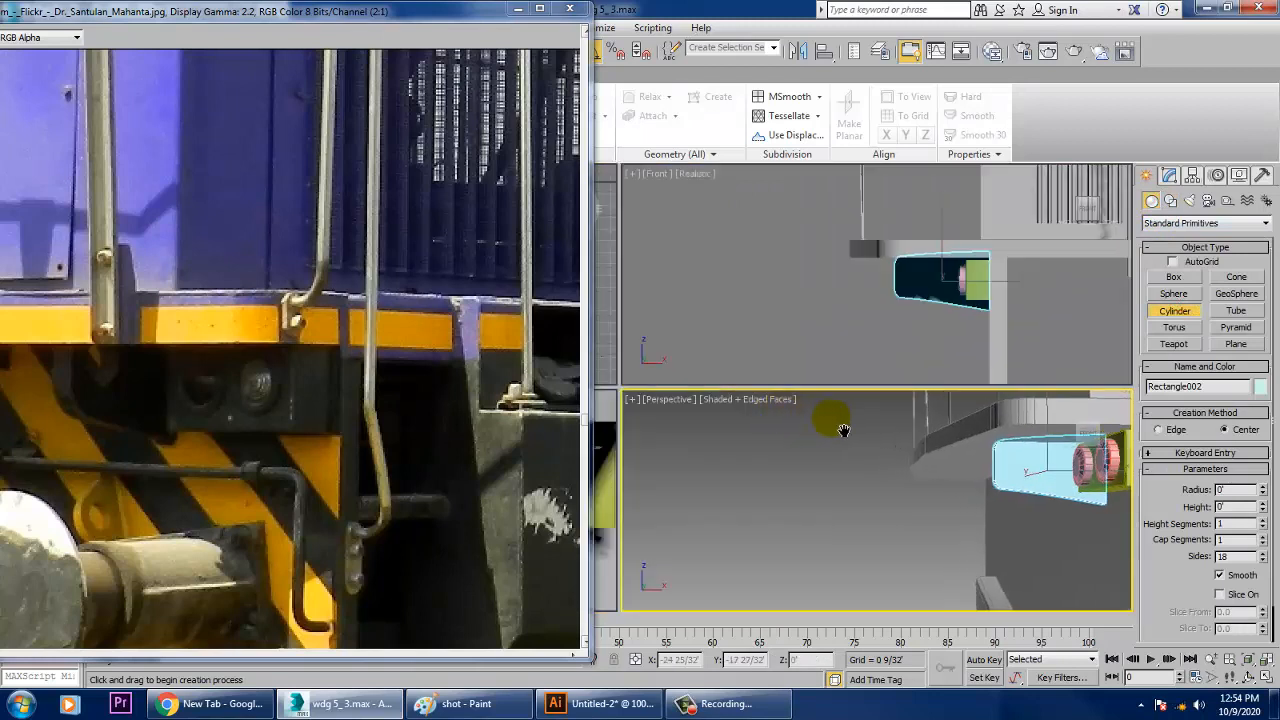
{"action": "middle_click", "coordinate": [848, 316]}
{"action": "key", "text": "alt+w"}
{"action": "middle_click_drag", "start_coordinate": [848, 318], "coordinate": [908, 352]}
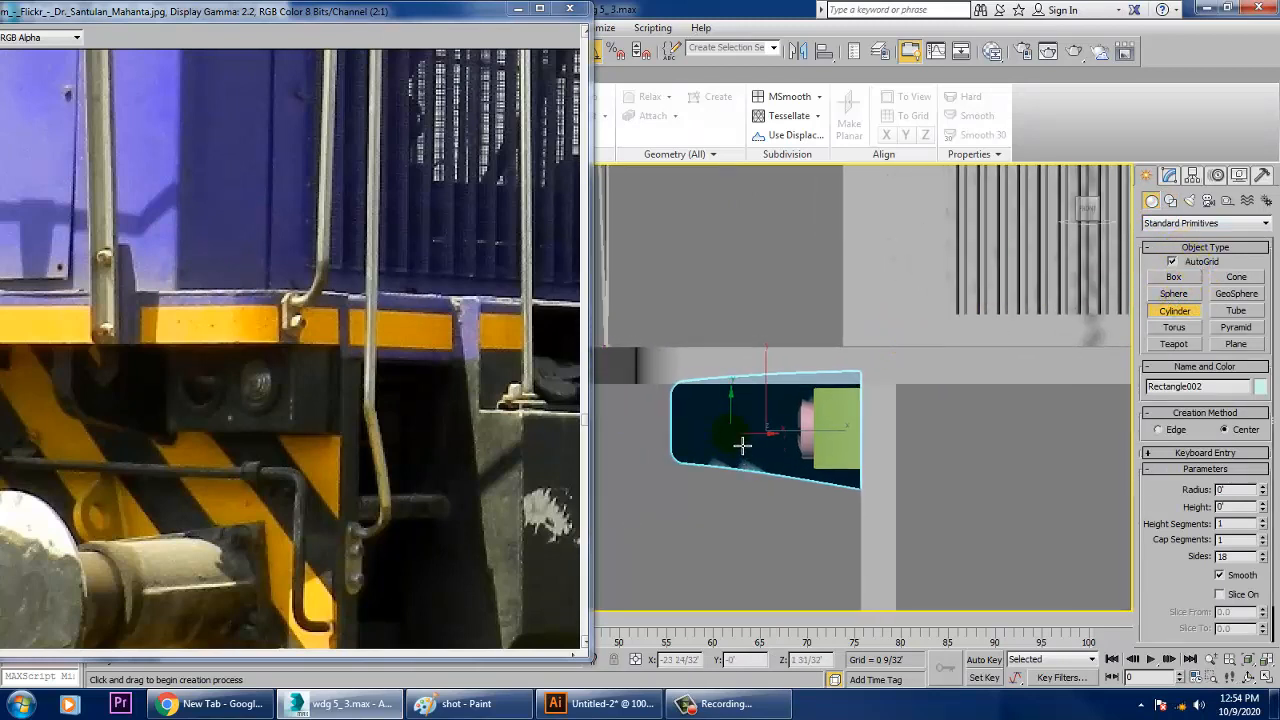
{"action": "left_click_drag", "start_coordinate": [742, 446], "coordinate": [760, 459]}
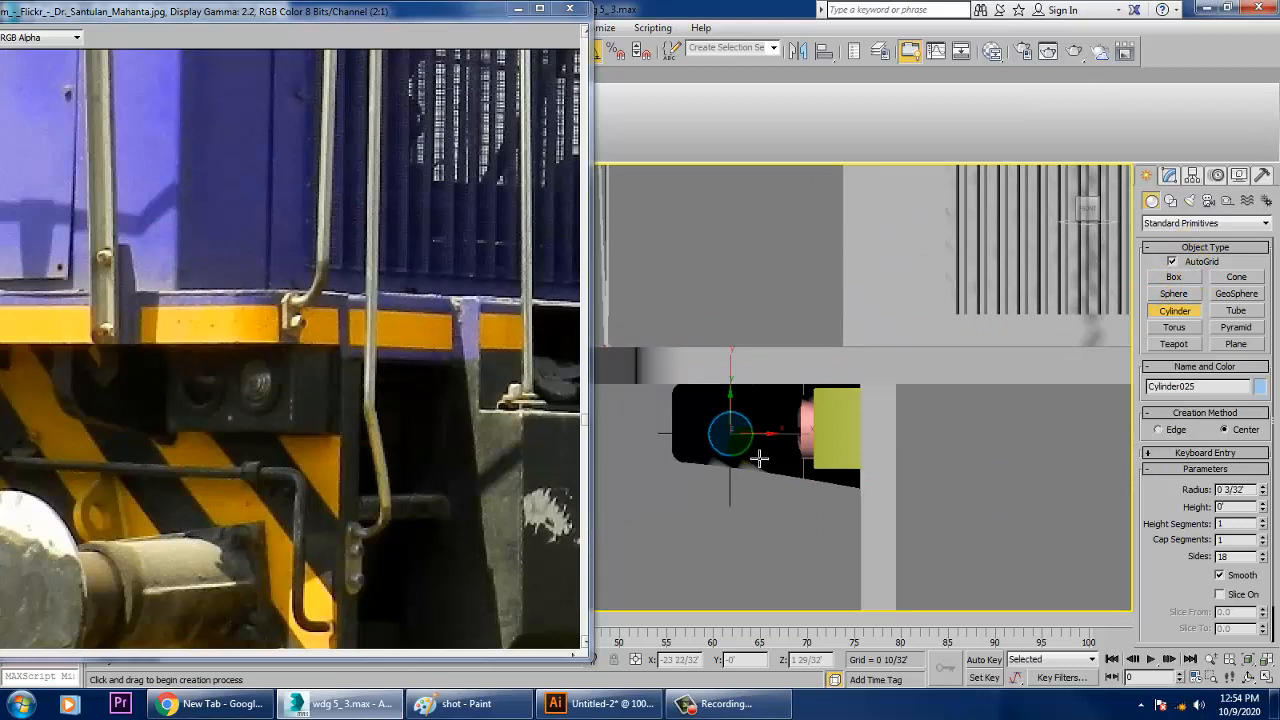
{"action": "left_click", "coordinate": [784, 486]}
Step: Try shifting the new cylinder relative to the housing plate in the Perspective view, then undo the shift
{"action": "key", "text": "w"}
{"action": "key", "text": "alt+w"}
{"action": "middle_click", "coordinate": [957, 523]}
{"action": "key", "text": "z"}
{"action": "scroll", "coordinate": [924, 504], "scroll_direction": "down", "scroll_amount": 6}
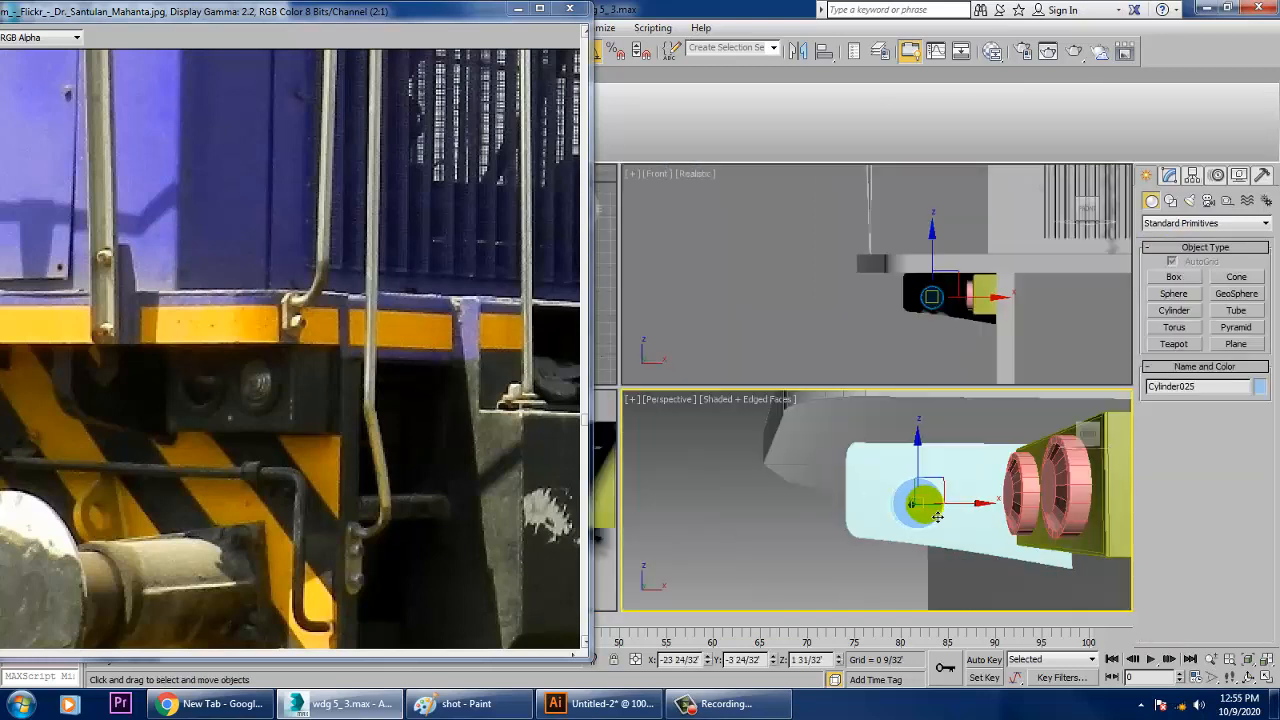
{"action": "middle_click_drag", "start_coordinate": [924, 504], "coordinate": [1004, 531], "text": "alt"}
{"action": "left_click_drag", "start_coordinate": [894, 516], "coordinate": [909, 515]}
{"action": "key", "text": "ctrl+z"}
{"action": "left_click", "coordinate": [907, 511]}
{"action": "middle_click_drag", "start_coordinate": [1006, 514], "coordinate": [907, 486], "text": "alt"}
Step: Lower the plate's upper outer corner vertices and the neighbouring upper-edge vertices slightly in a wireframe Front view
{"action": "left_click", "coordinate": [896, 459]}
{"action": "key", "text": "1"}
{"action": "key", "text": "q"}
{"action": "left_click", "coordinate": [812, 378]}
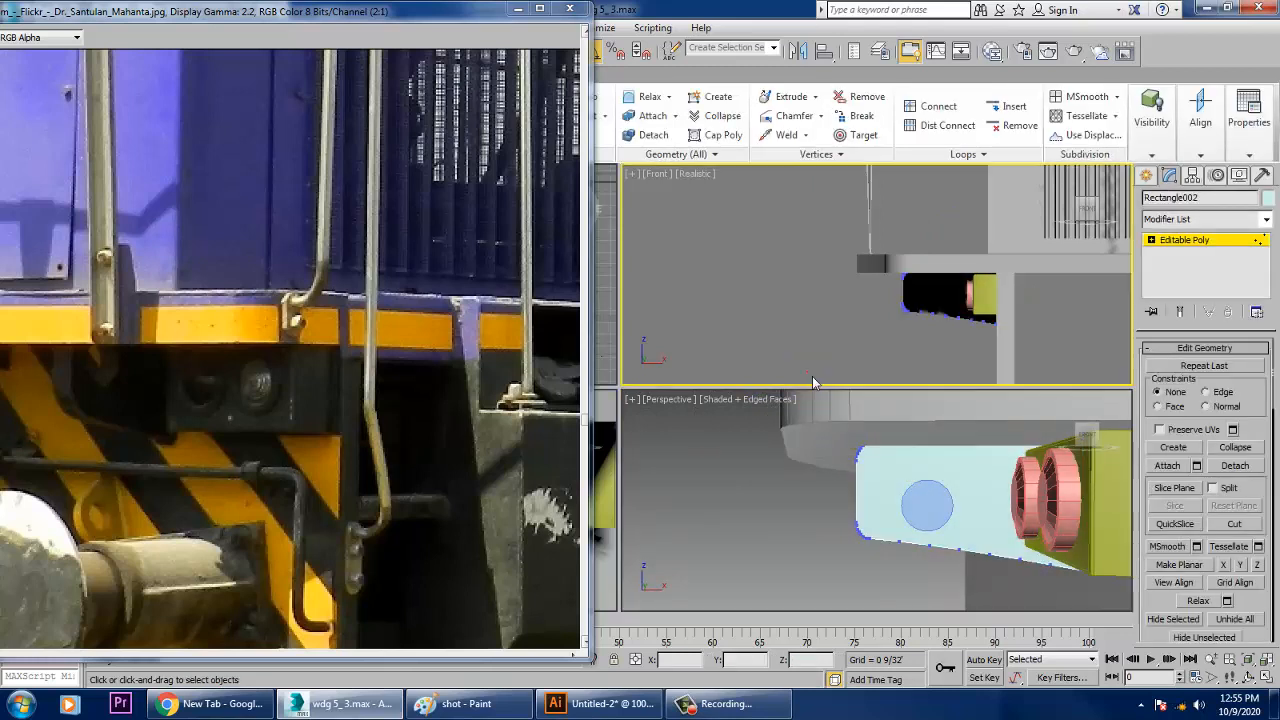
{"action": "left_click", "coordinate": [899, 477]}
{"action": "key", "text": "F3"}
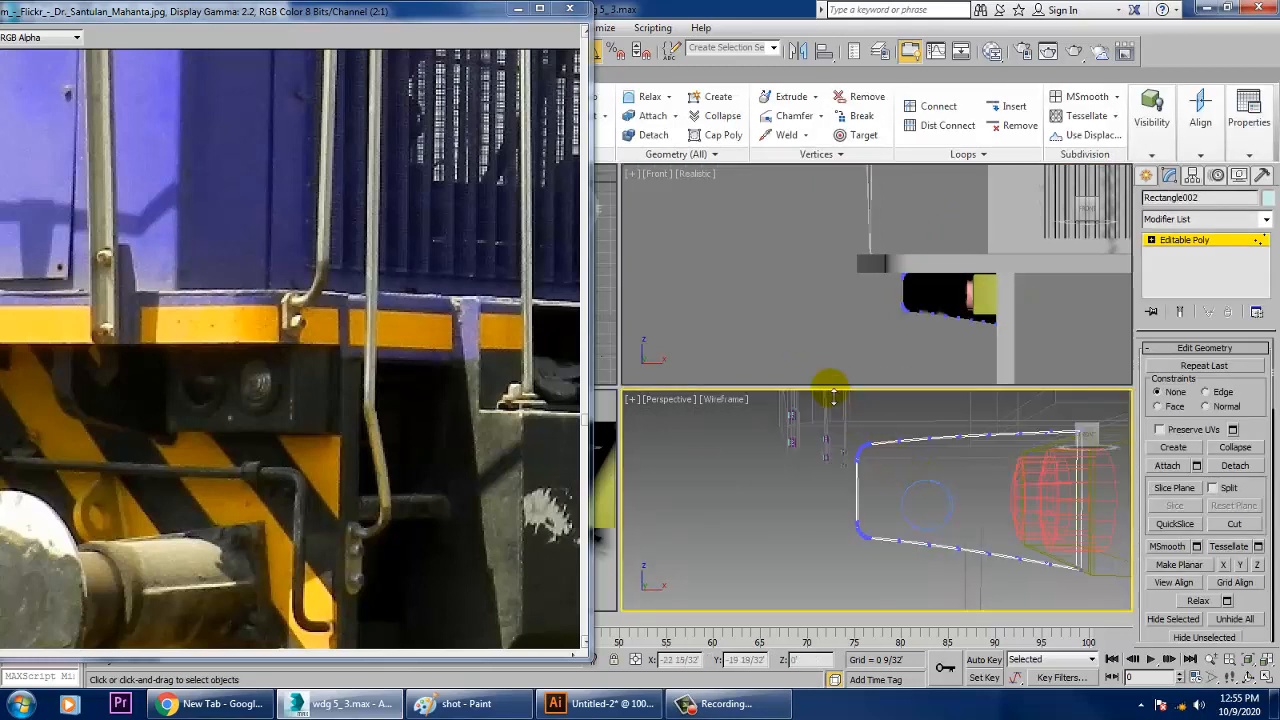
{"action": "mouse_move", "coordinate": [822, 364]}
{"action": "left_mouse_down"}
{"action": "mouse_move", "coordinate": [925, 498]}
{"action": "mouse_move", "coordinate": [903, 423]}
{"action": "mouse_move", "coordinate": [824, 371]}
{"action": "left_mouse_up"}
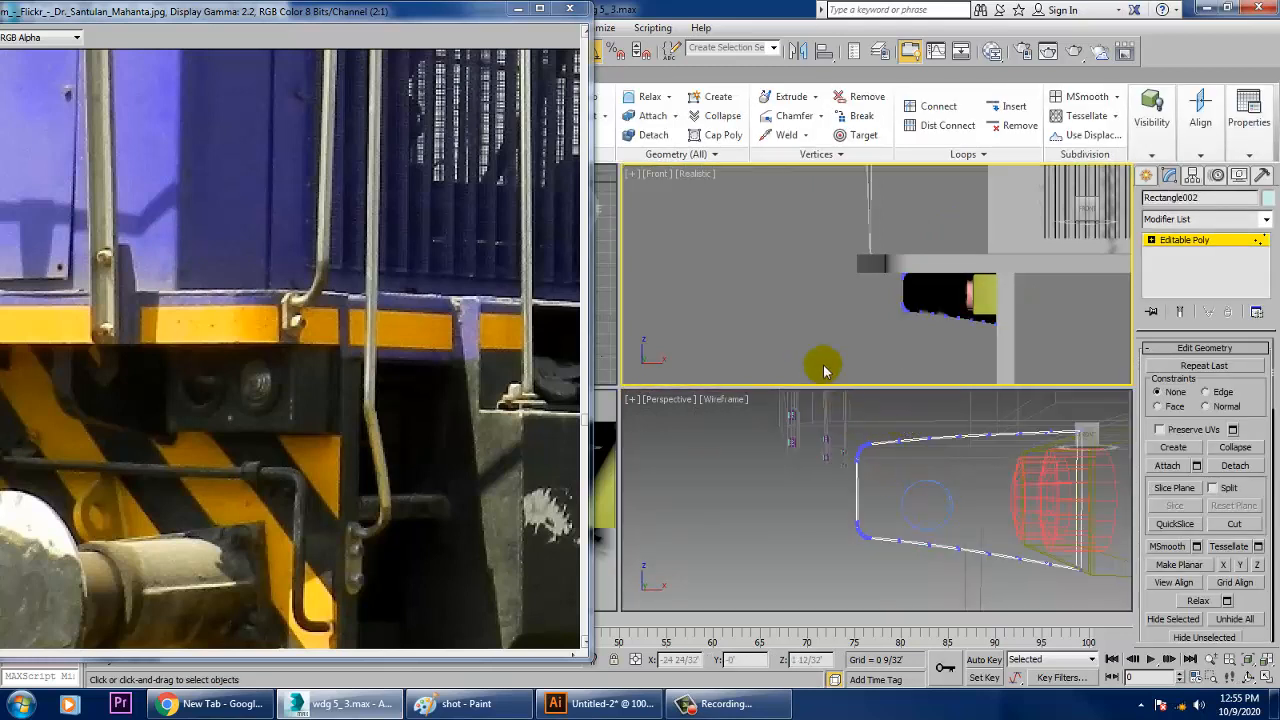
{"action": "key", "text": "alt+w"}
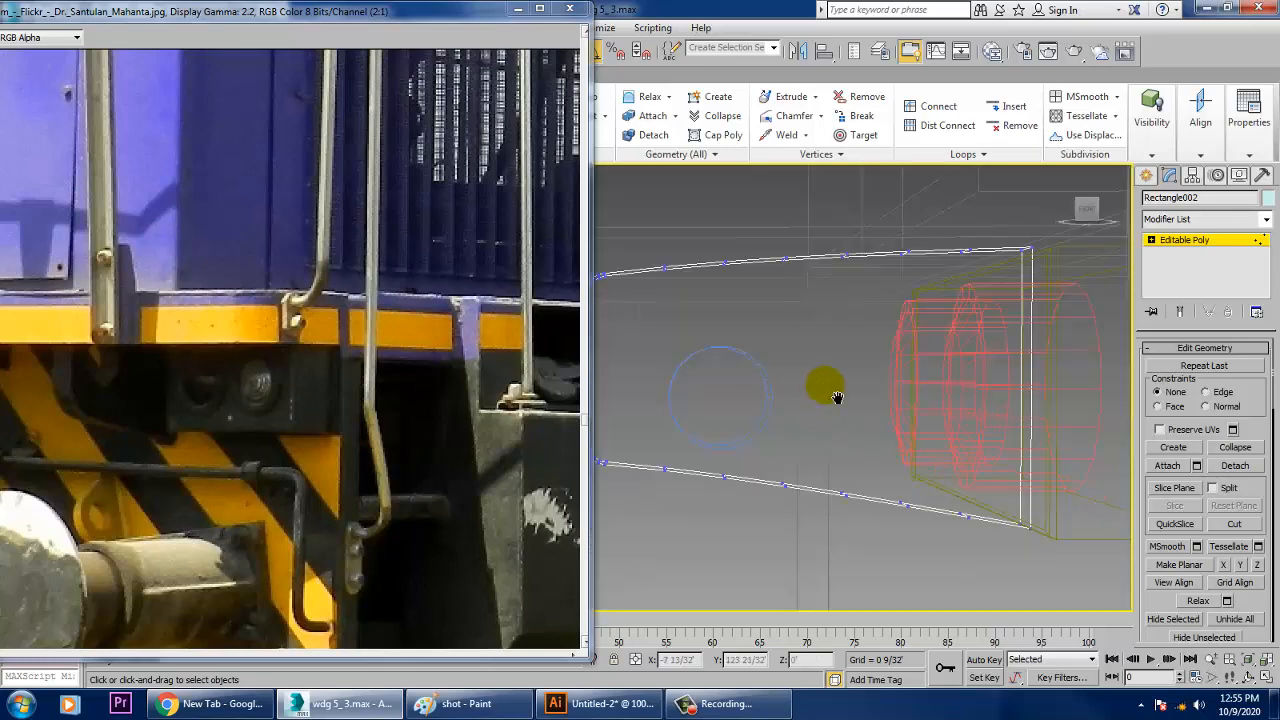
{"action": "scroll", "coordinate": [829, 386], "scroll_direction": "up", "scroll_amount": 3}
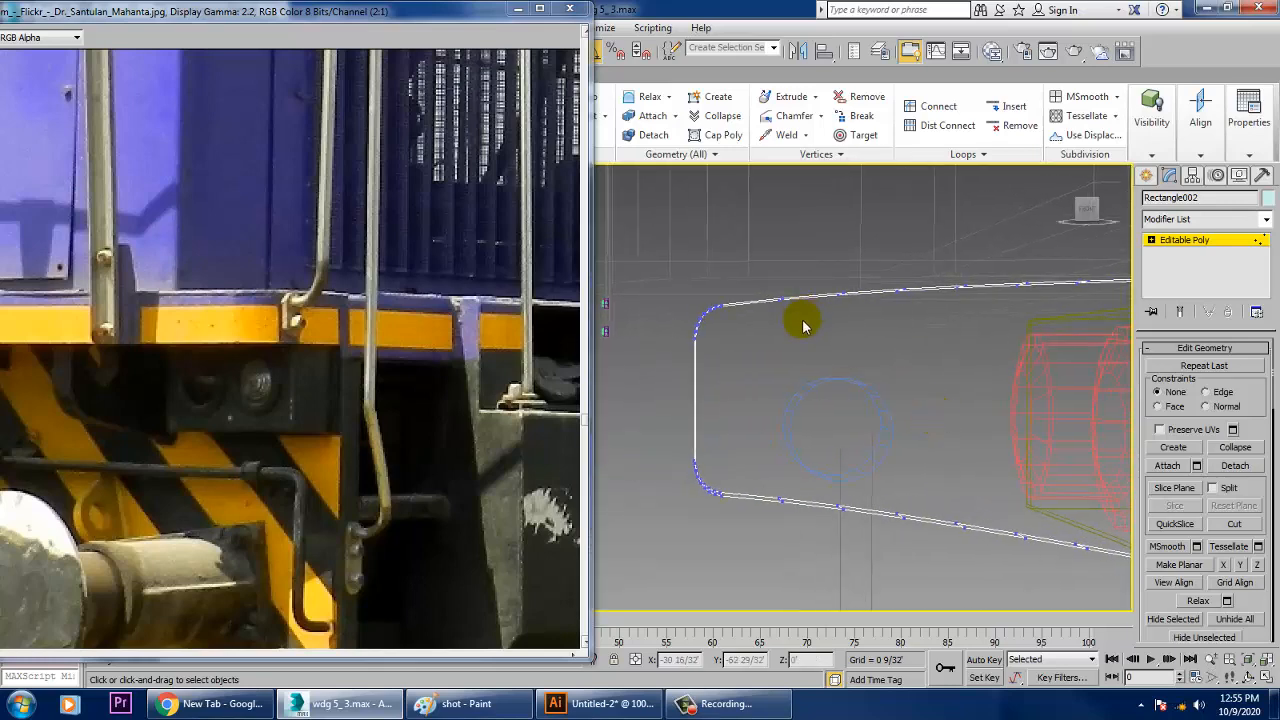
{"action": "key", "text": "l"}
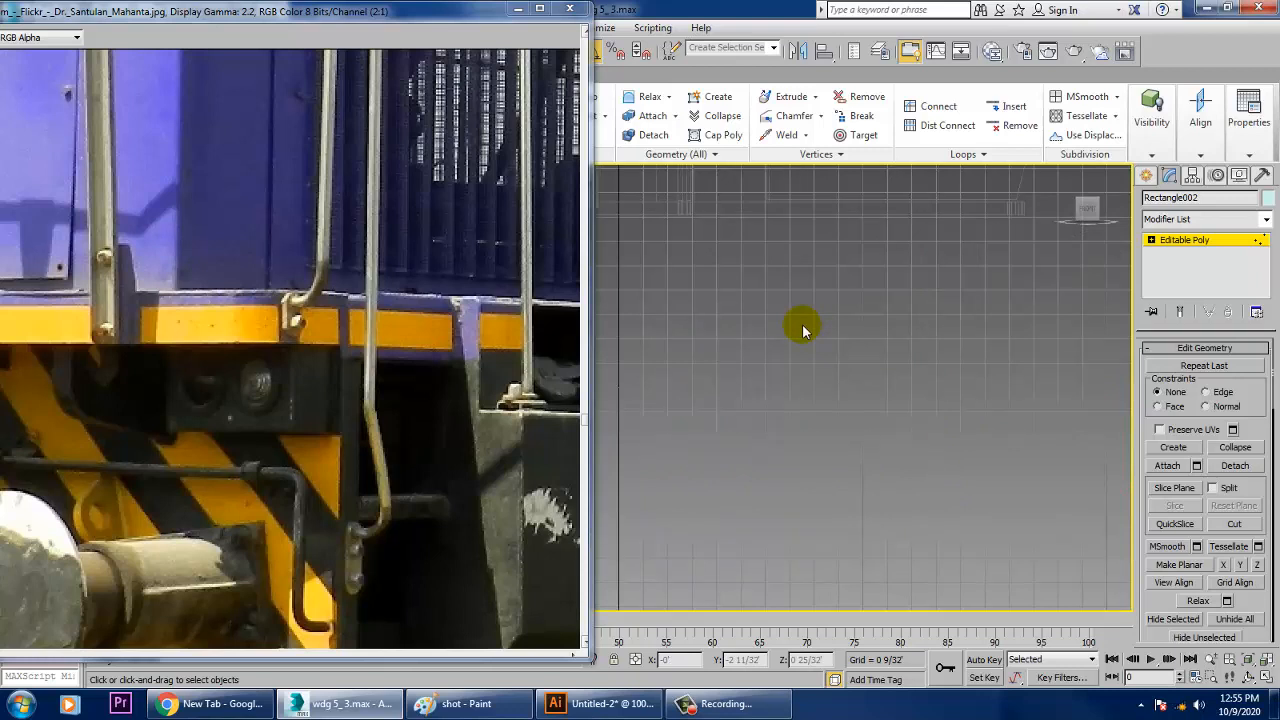
{"action": "scroll", "coordinate": [820, 338], "scroll_direction": "up", "scroll_amount": 5}
{"action": "middle_click_drag", "start_coordinate": [846, 346], "coordinate": [961, 397]}
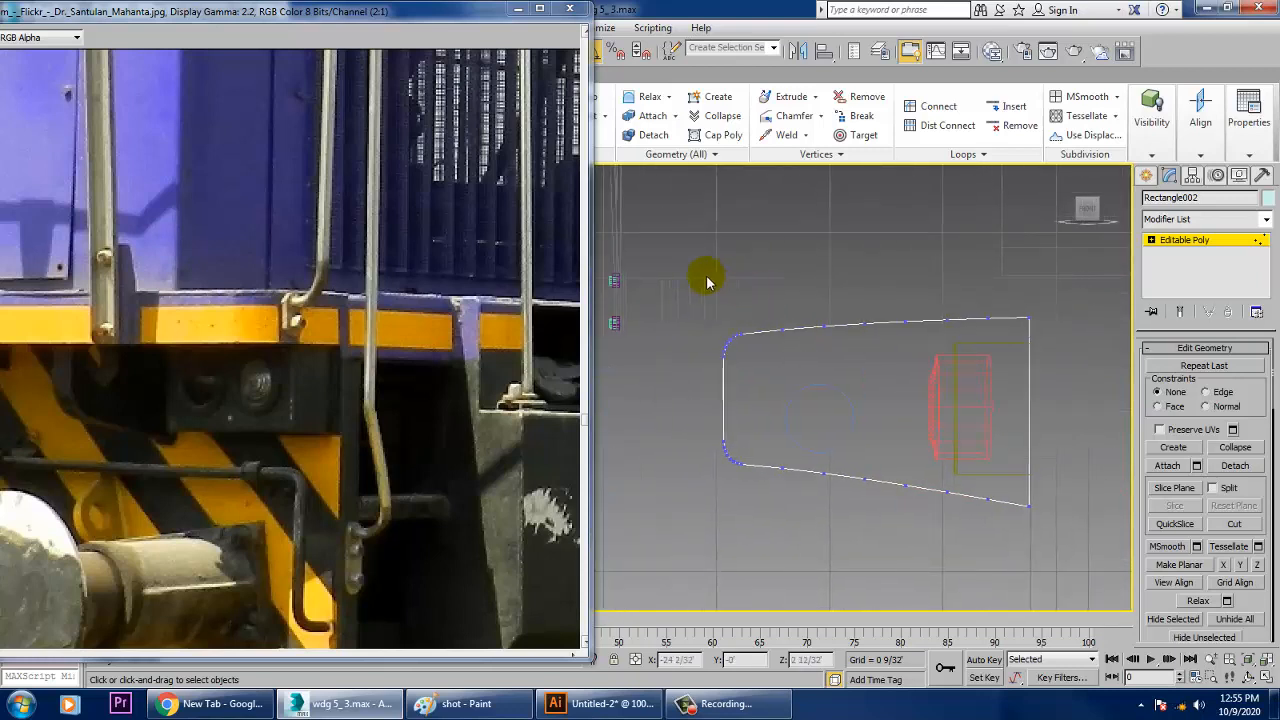
{"action": "left_click_drag", "start_coordinate": [851, 389], "coordinate": [847, 385]}
{"action": "left_click_drag", "start_coordinate": [754, 295], "coordinate": [862, 297]}
Step: Lower the middle vertices of the plate's upper edge to form an even slope, and leave vertex editing
{"action": "left_click_drag", "start_coordinate": [913, 343], "coordinate": [912, 340]}
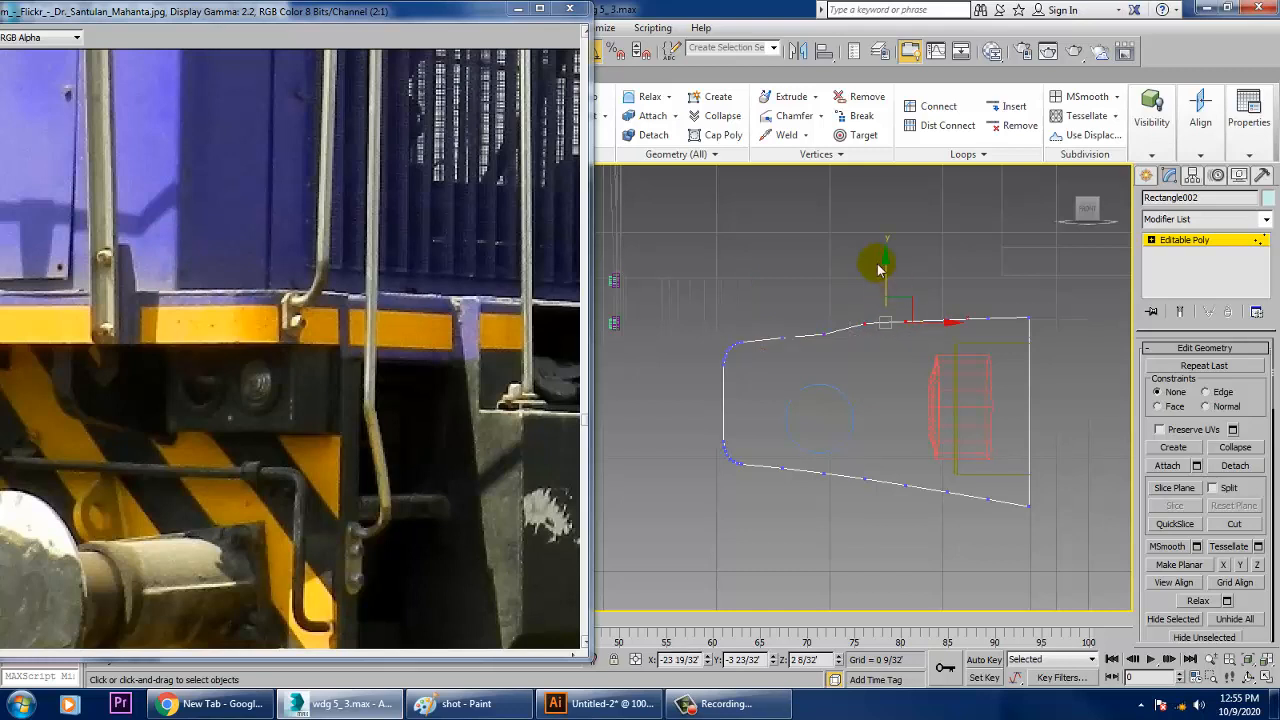
{"action": "left_click_drag", "start_coordinate": [895, 290], "coordinate": [920, 310]}
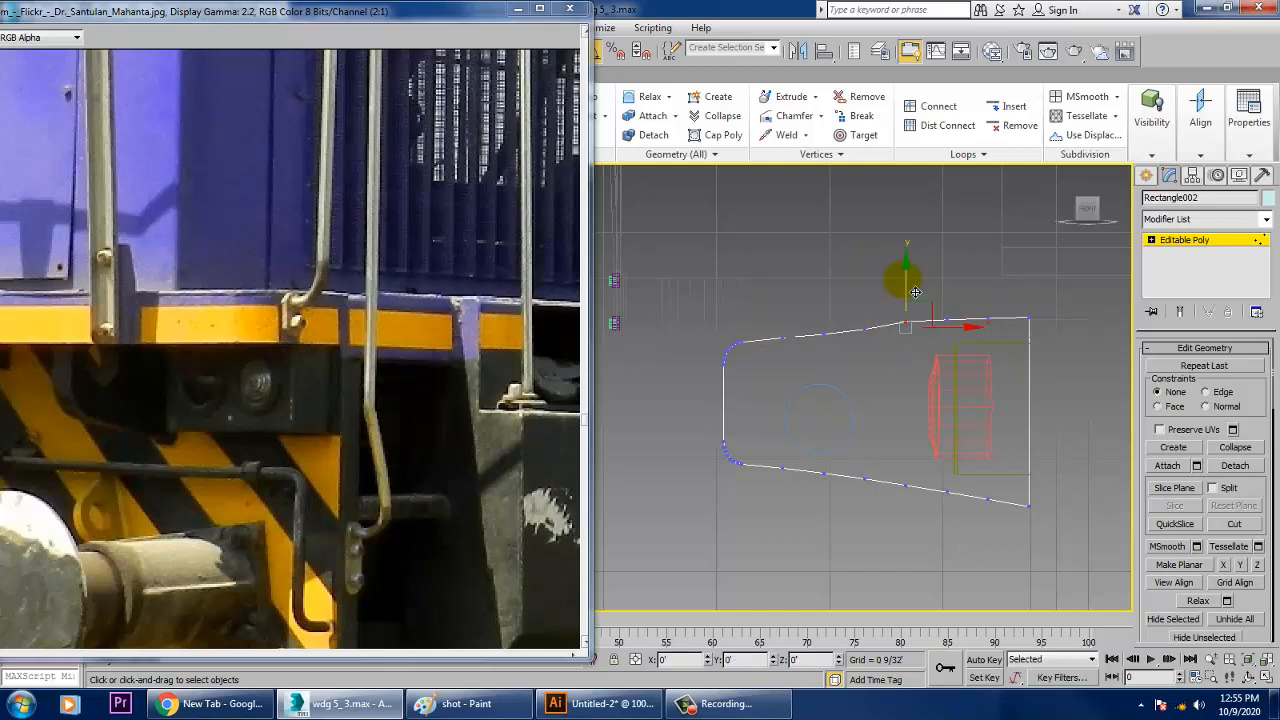
{"action": "left_click_drag", "start_coordinate": [915, 296], "coordinate": [915, 294]}
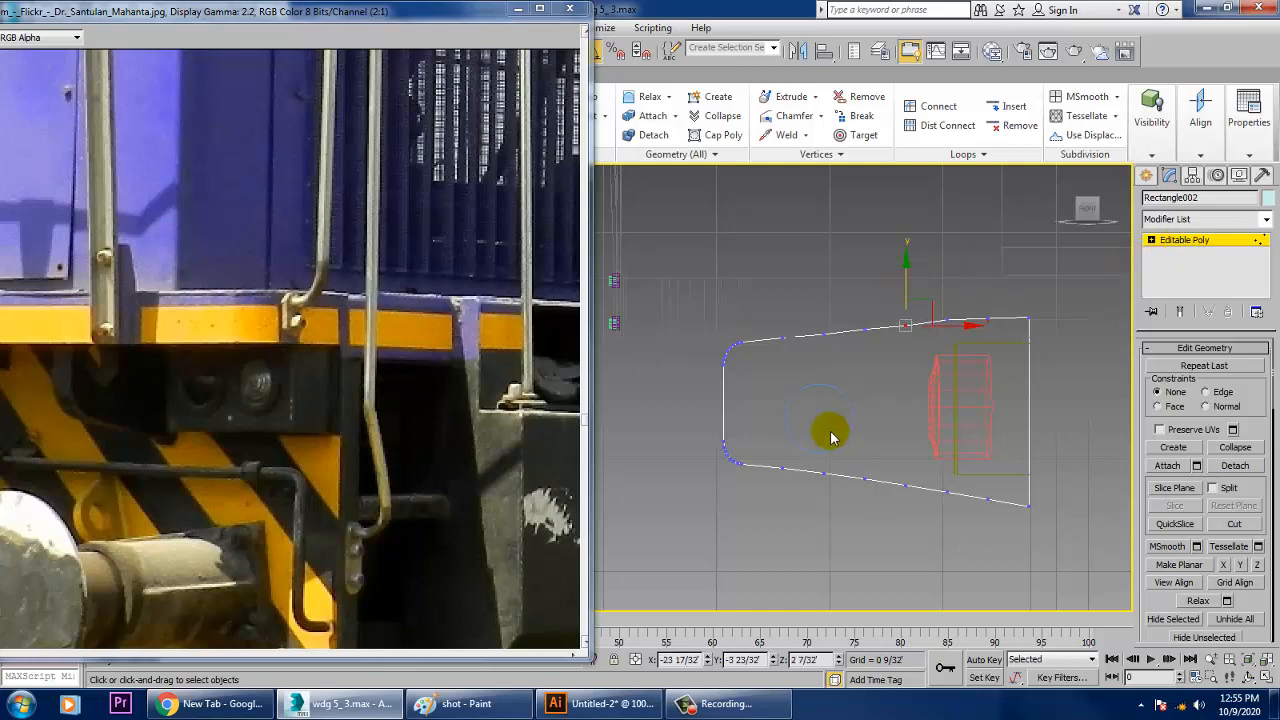
{"action": "left_click", "coordinate": [1195, 240]}
Step: Raise the cylinder slightly within the plate outline in the Front view
{"action": "left_click", "coordinate": [848, 449]}
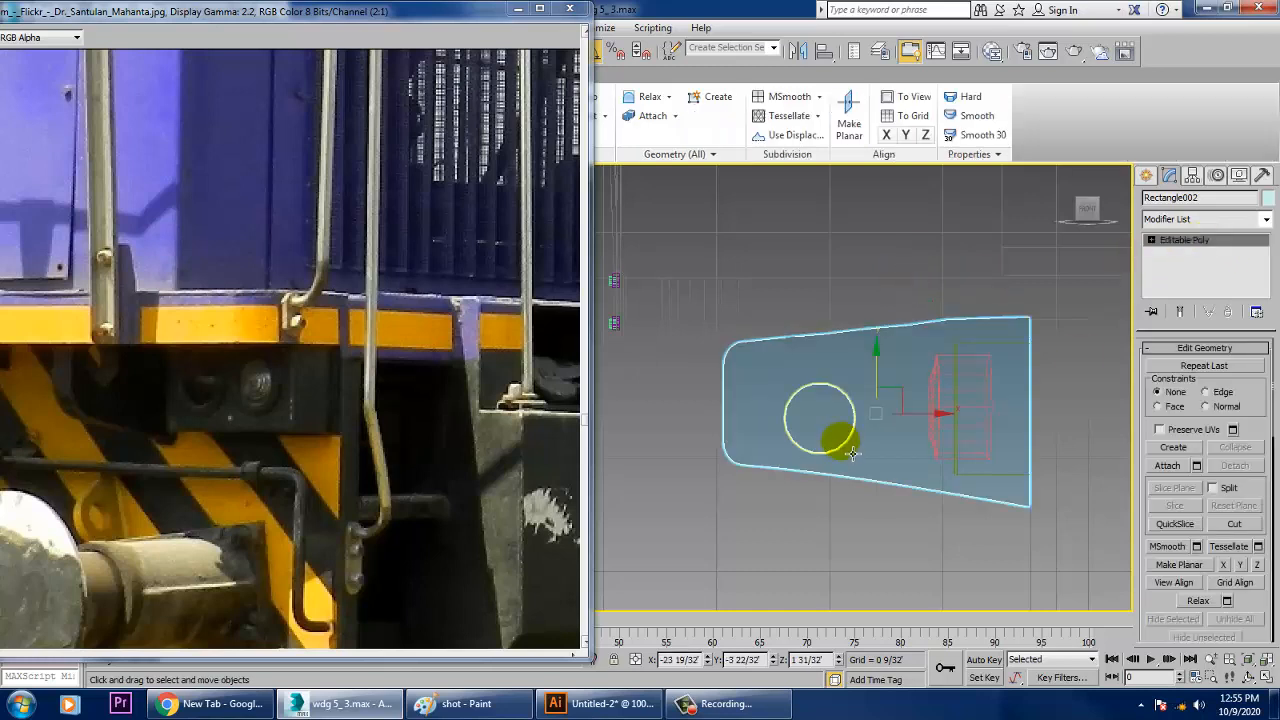
{"action": "left_click", "coordinate": [844, 443]}
{"action": "left_click_drag", "start_coordinate": [827, 391], "coordinate": [828, 381]}
{"action": "key", "text": "alt+w"}
{"action": "key", "text": "z"}
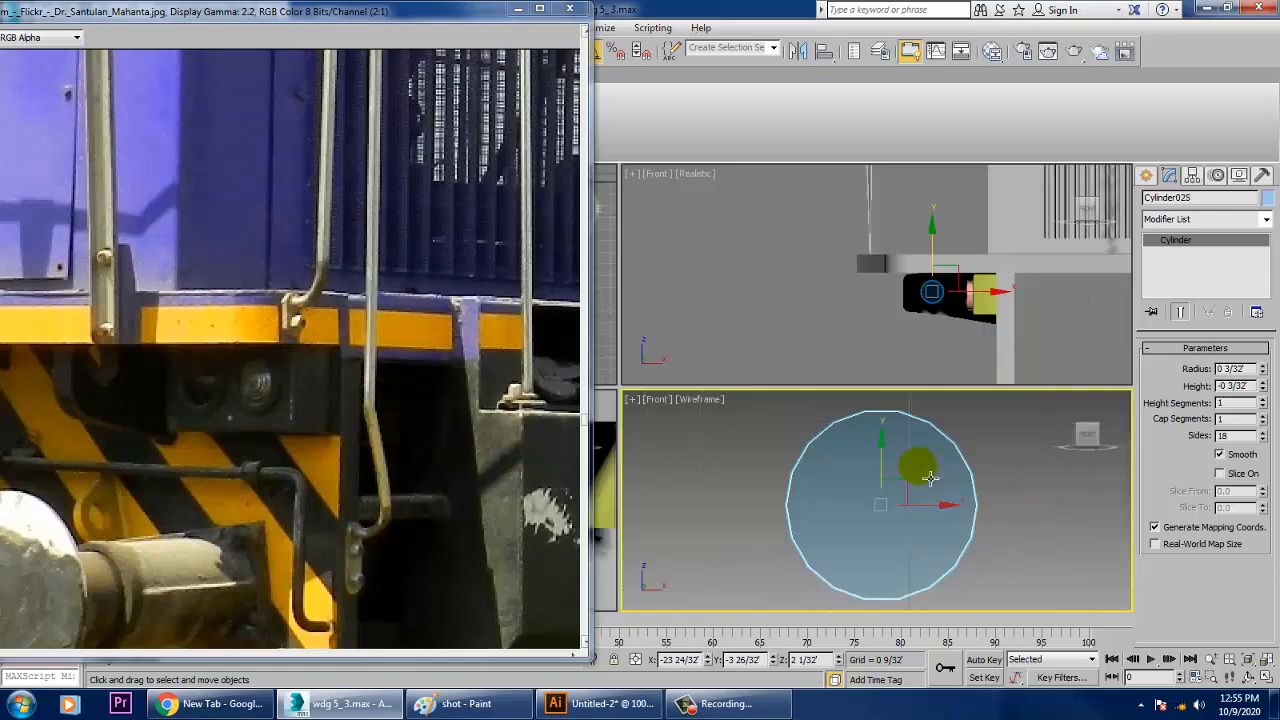
{"action": "key", "text": "alt+w"}
Step: Adjust the cylinder's depth along the Y axis in the Perspective view so it passes through the plate's full thickness
{"action": "scroll", "coordinate": [918, 462], "scroll_direction": "down", "scroll_amount": 6}
{"action": "key", "text": "p"}
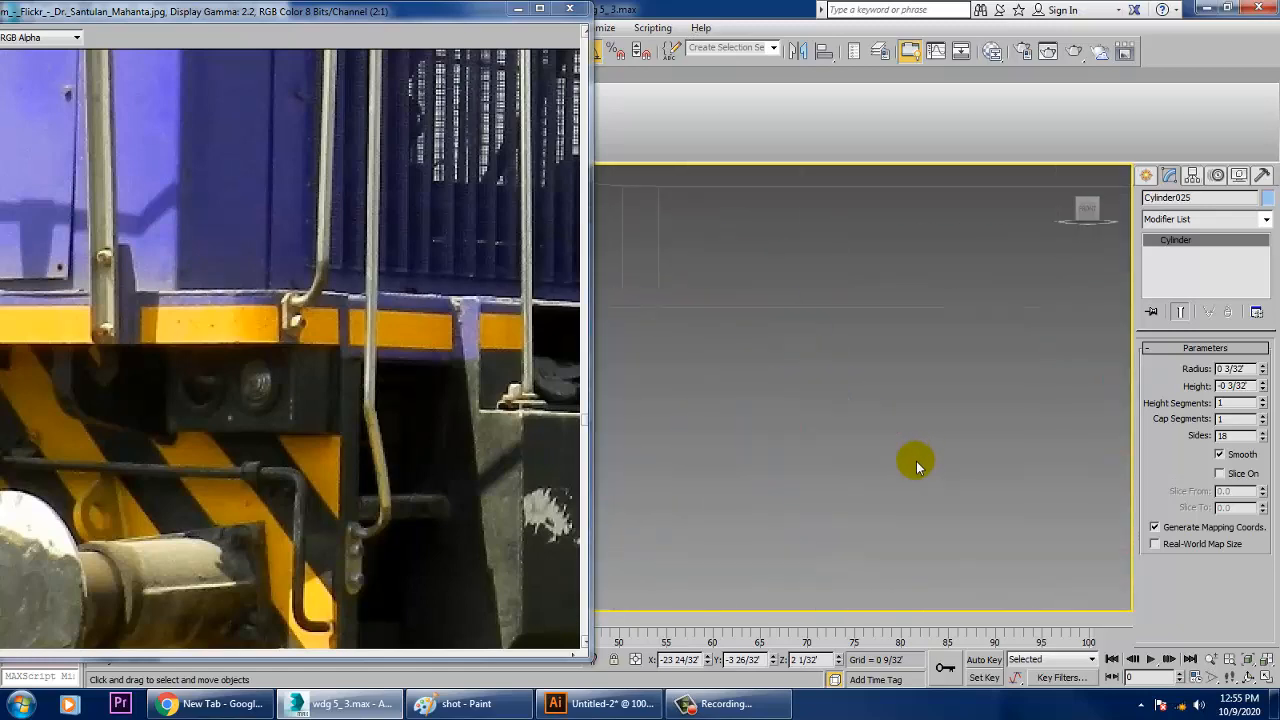
{"action": "key", "text": "alt+w"}
{"action": "key", "text": "z"}
{"action": "scroll", "coordinate": [909, 514], "scroll_direction": "down", "scroll_amount": 5}
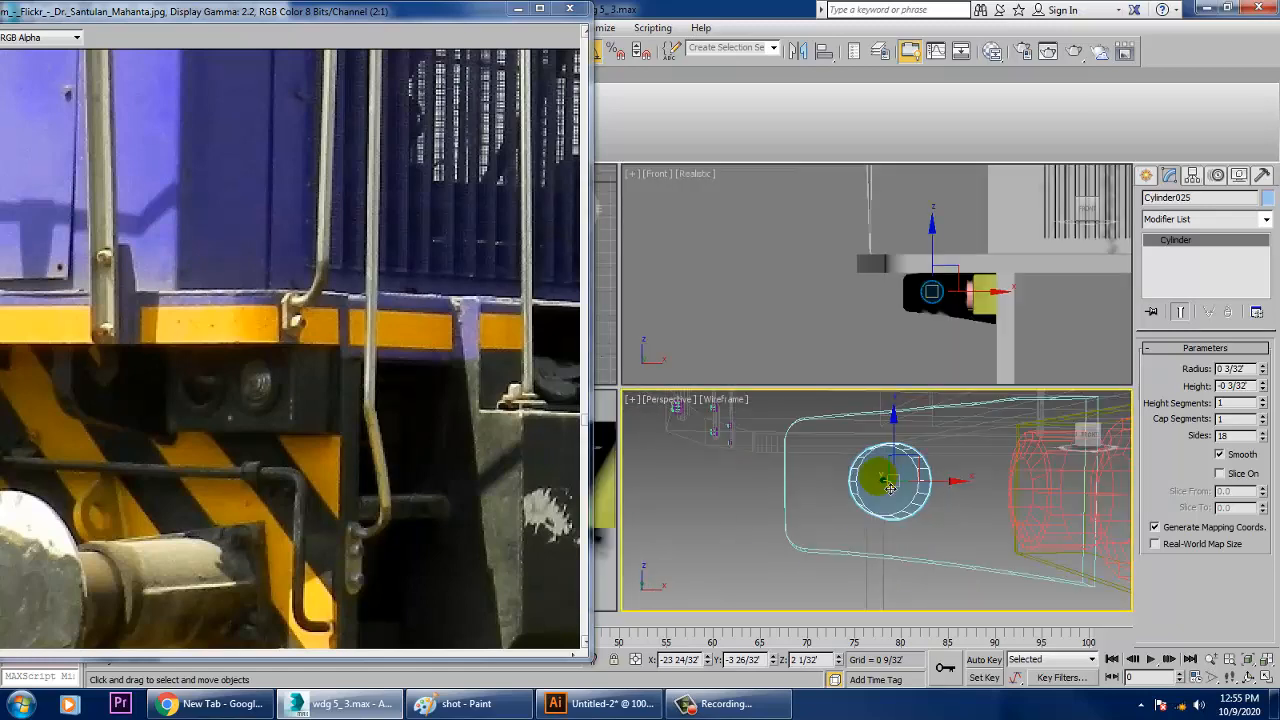
{"action": "key", "text": "F3"}
{"action": "mouse_move", "coordinate": [873, 500]}
{"action": "middle_mouse_down", "text": "alt"}
{"action": "mouse_move", "coordinate": [912, 522]}
{"action": "mouse_move", "coordinate": [914, 506]}
{"action": "middle_mouse_up", "text": "alt"}
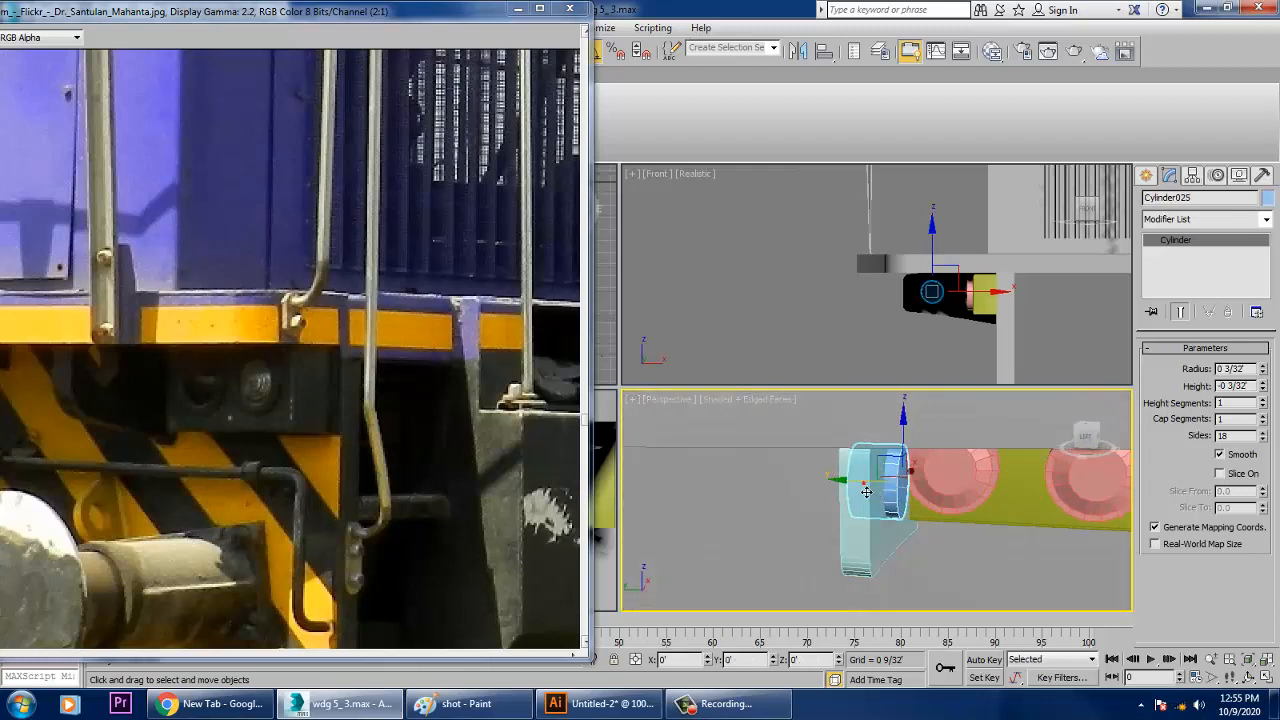
{"action": "key", "text": "r"}
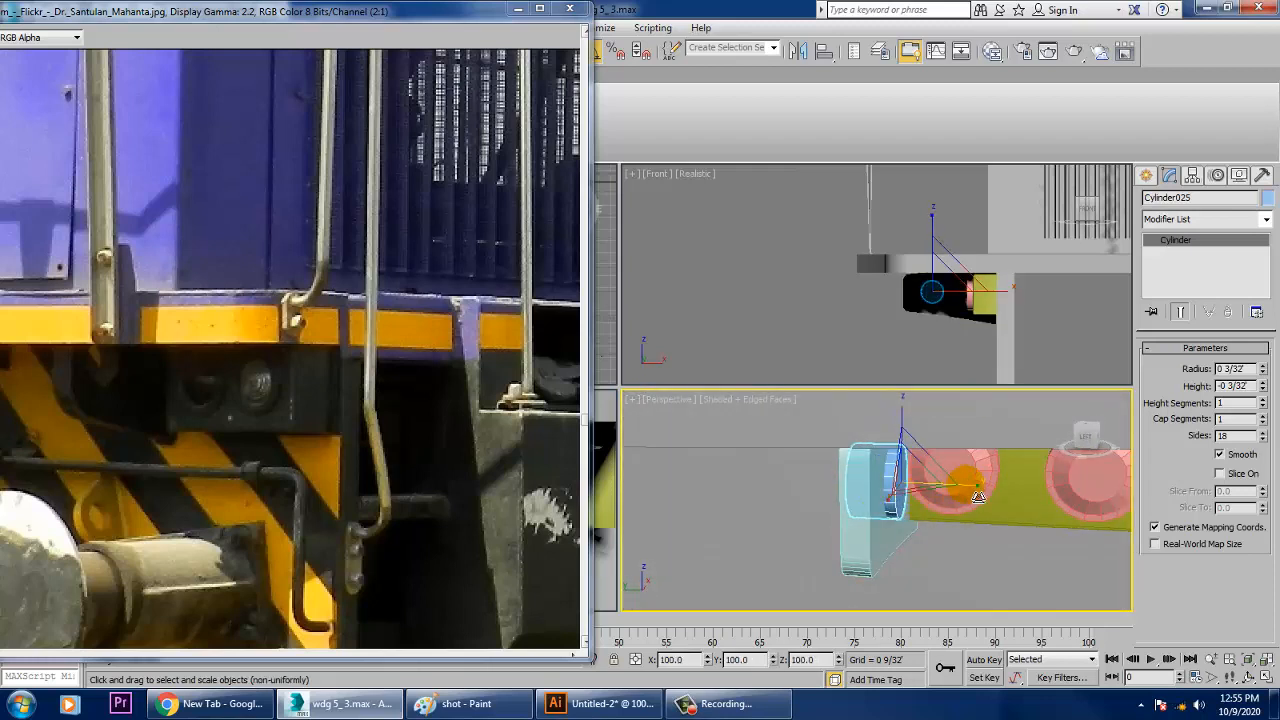
{"action": "middle_click_drag", "start_coordinate": [978, 497], "coordinate": [910, 520], "text": "alt"}
{"action": "key", "text": "w"}
Step: Cut a round hole in the housing plate by subtracting the cylinder from it with ProBoolean
{"action": "left_click", "coordinate": [812, 546]}
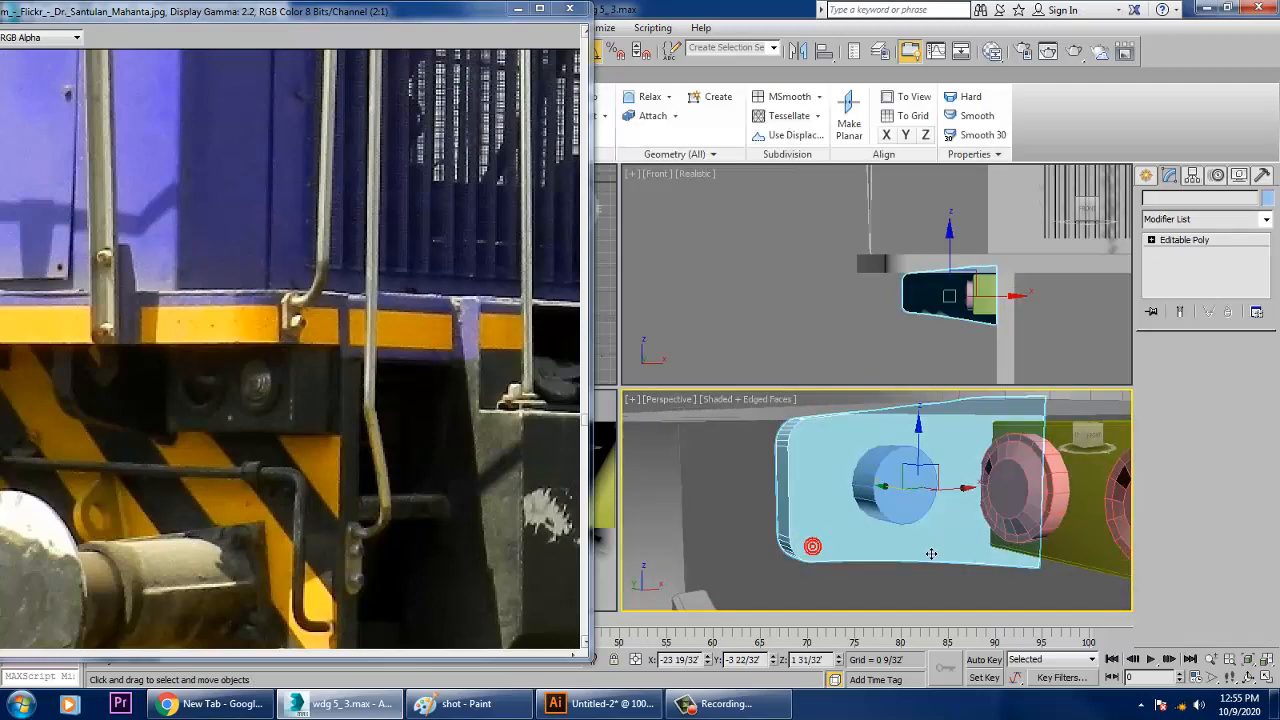
{"action": "left_click", "coordinate": [1146, 175]}
{"action": "left_click", "coordinate": [1196, 223]}
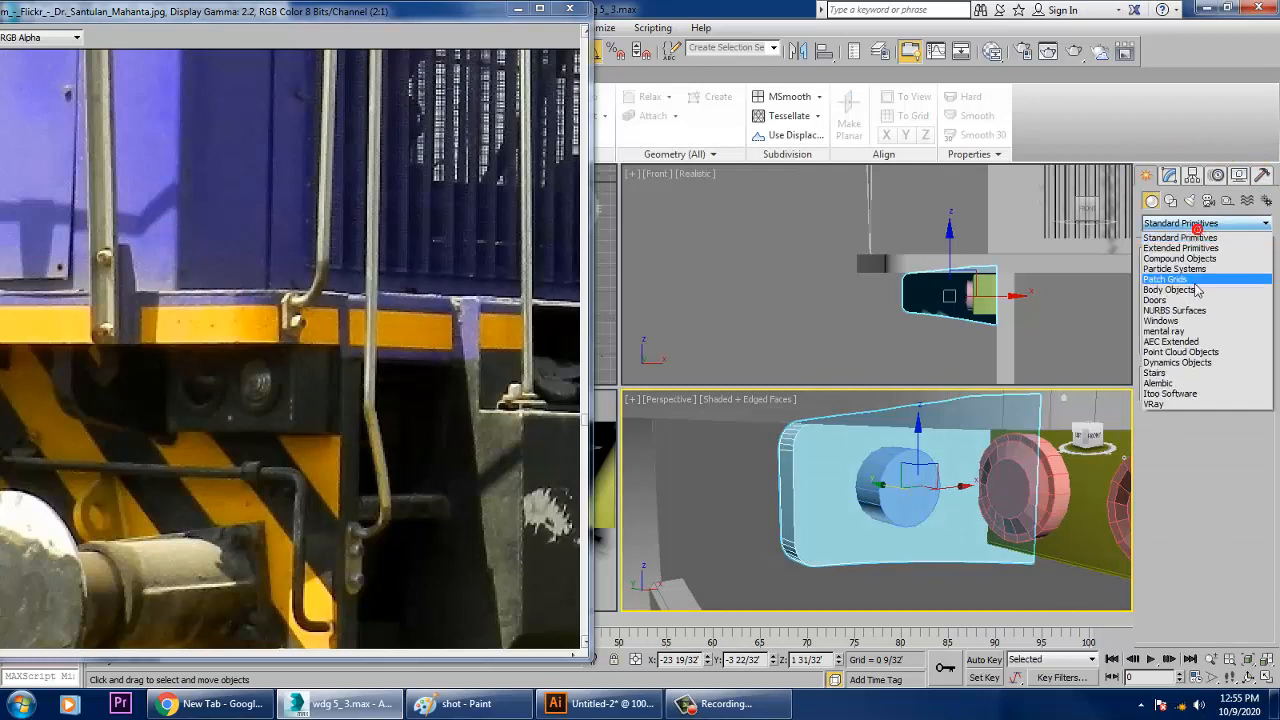
{"action": "left_click", "coordinate": [1180, 258]}
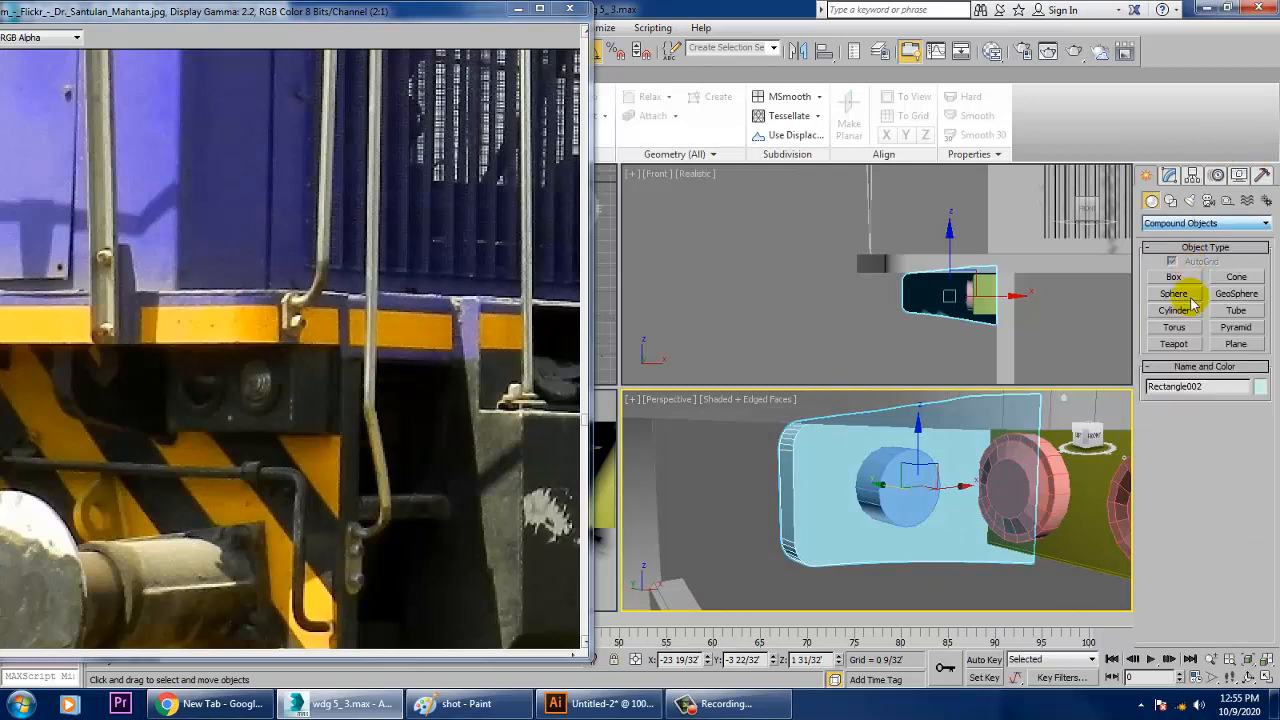
{"action": "left_click", "coordinate": [1174, 362]}
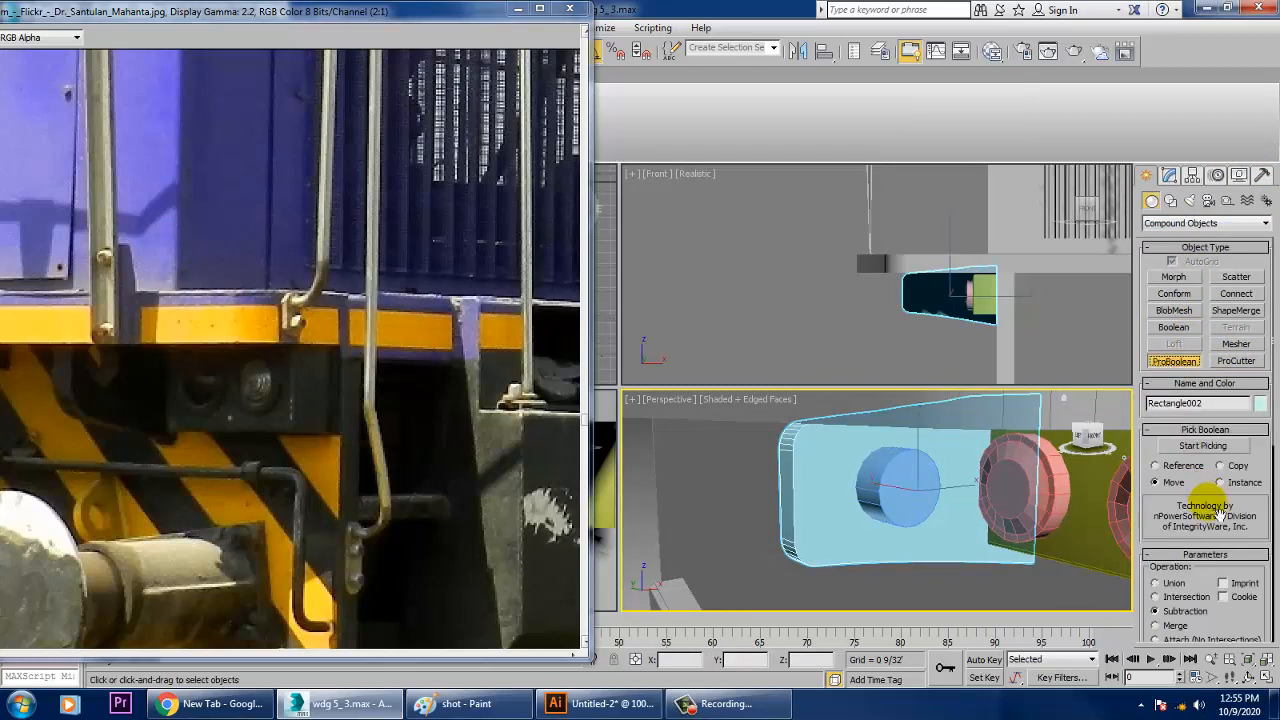
{"action": "left_click", "coordinate": [1198, 446]}
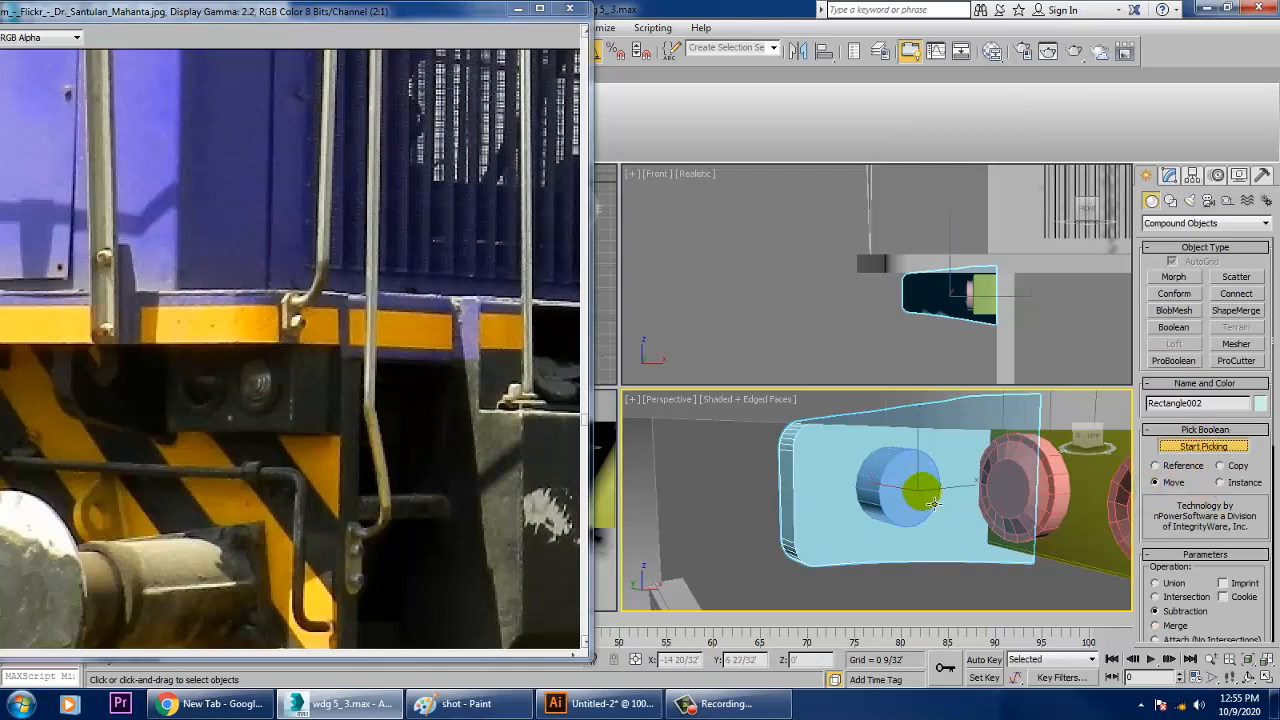
{"action": "left_click", "coordinate": [921, 491]}
{"action": "key", "text": "w"}
{"action": "mouse_move", "coordinate": [950, 497]}
{"action": "middle_mouse_down", "text": "alt"}
{"action": "mouse_move", "coordinate": [922, 502]}
{"action": "mouse_move", "coordinate": [946, 490]}
{"action": "middle_mouse_up", "text": "alt"}
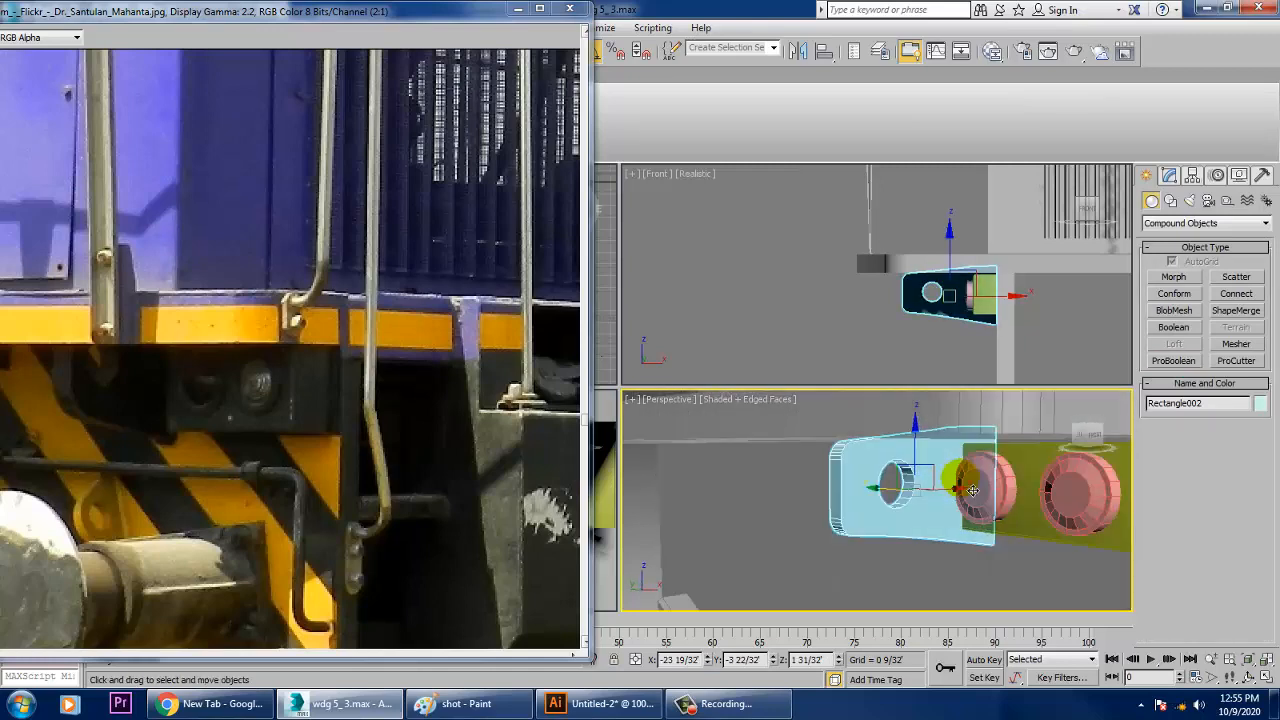
Step: Convert the plate with the round hole to an Editable Poly
{"action": "right_click", "coordinate": [946, 490]}
{"action": "mouse_move", "coordinate": [1000, 653]}
{"action": "left_click", "coordinate": [1125, 665]}
Step: Examine the locomotive's front end around the light box and side plate in the model and the enlarged reference photo
{"action": "scroll", "coordinate": [980, 513], "scroll_direction": "down", "scroll_amount": 5}
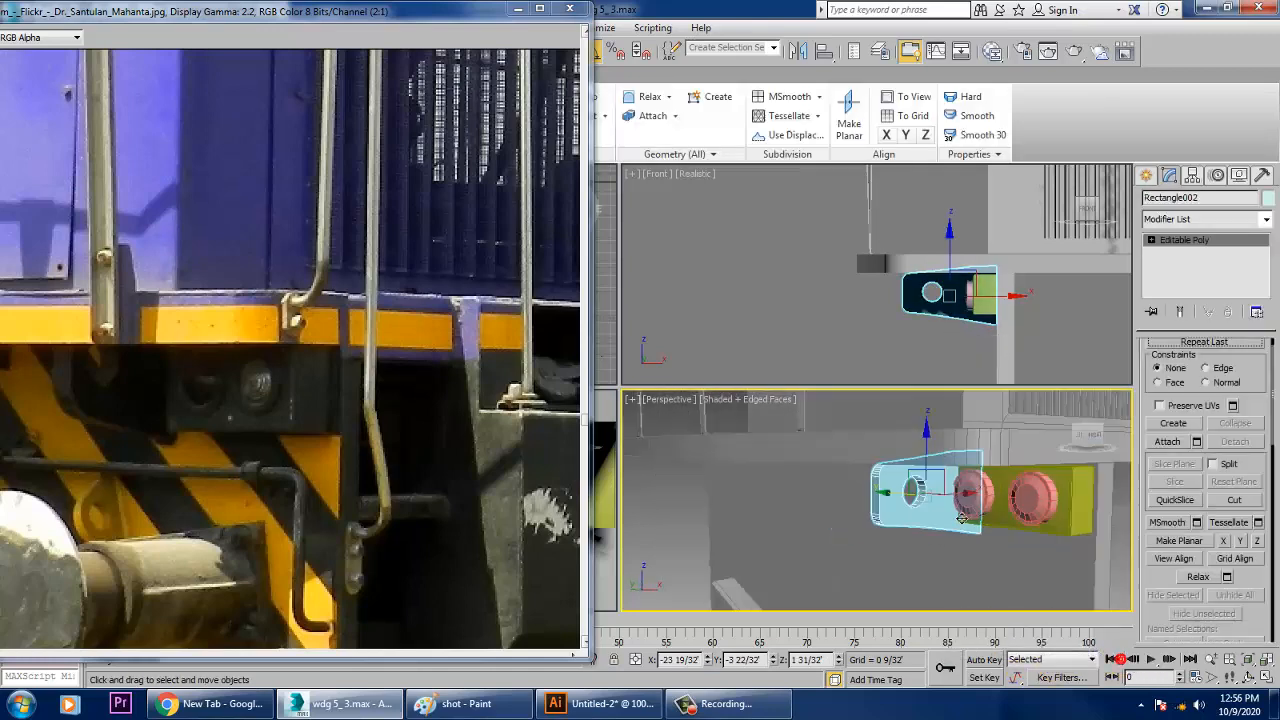
{"action": "middle_click_drag", "start_coordinate": [980, 517], "coordinate": [857, 508], "text": "alt"}
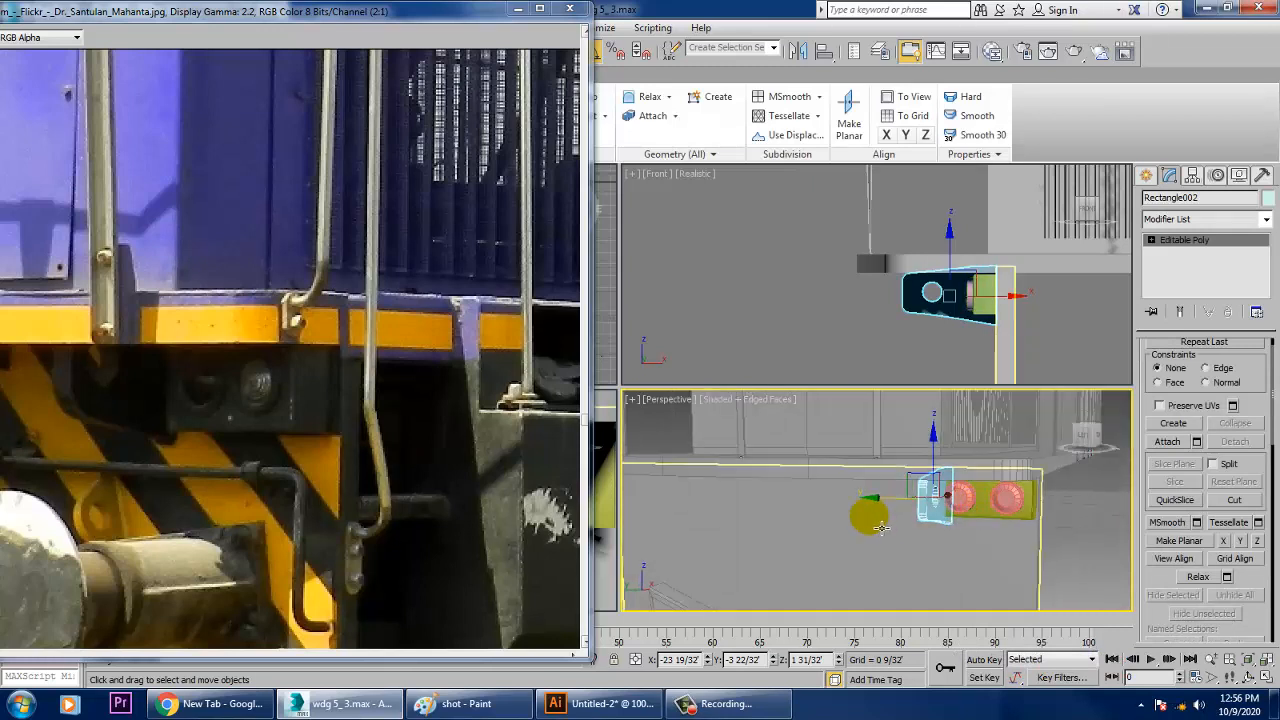
{"action": "middle_click_drag", "start_coordinate": [153, 345], "coordinate": [229, 379]}
{"action": "scroll", "coordinate": [233, 383], "scroll_direction": "down", "scroll_amount": 2}
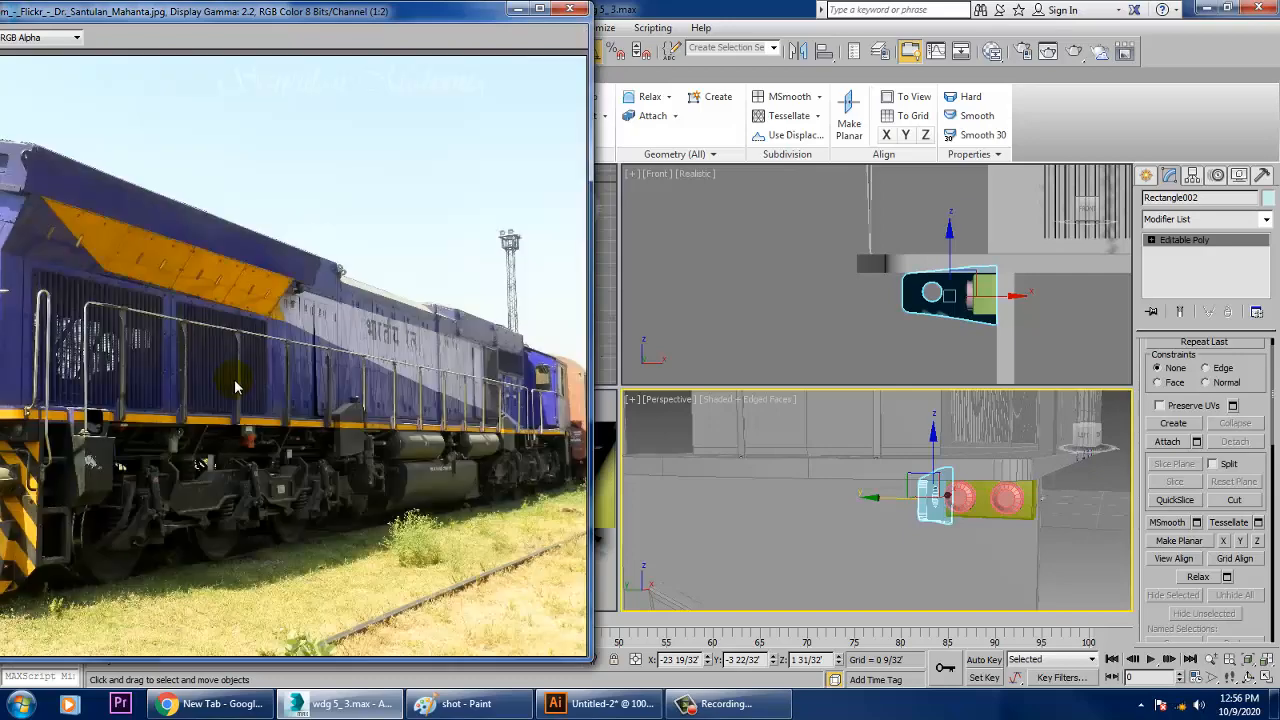
{"action": "double_click", "coordinate": [166, 17]}
{"action": "scroll", "coordinate": [386, 452], "scroll_direction": "up", "scroll_amount": 2}
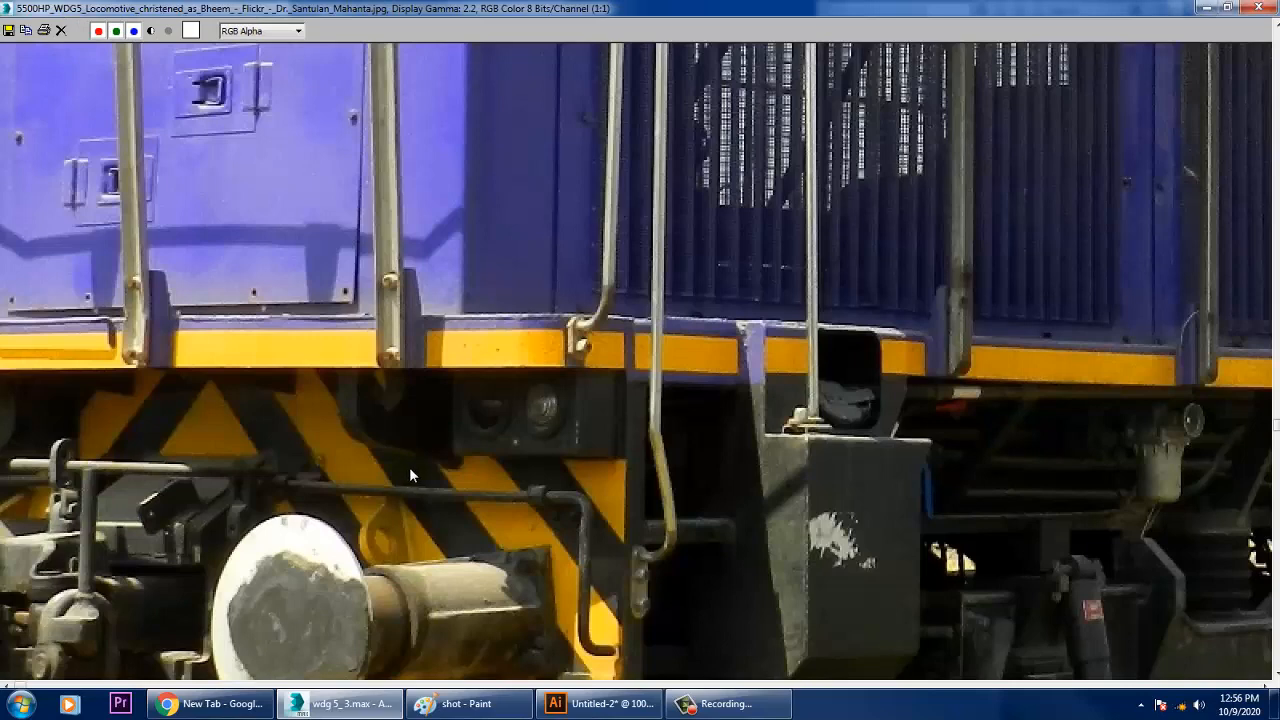
{"action": "scroll", "coordinate": [409, 467], "scroll_direction": "down", "scroll_amount": 1}
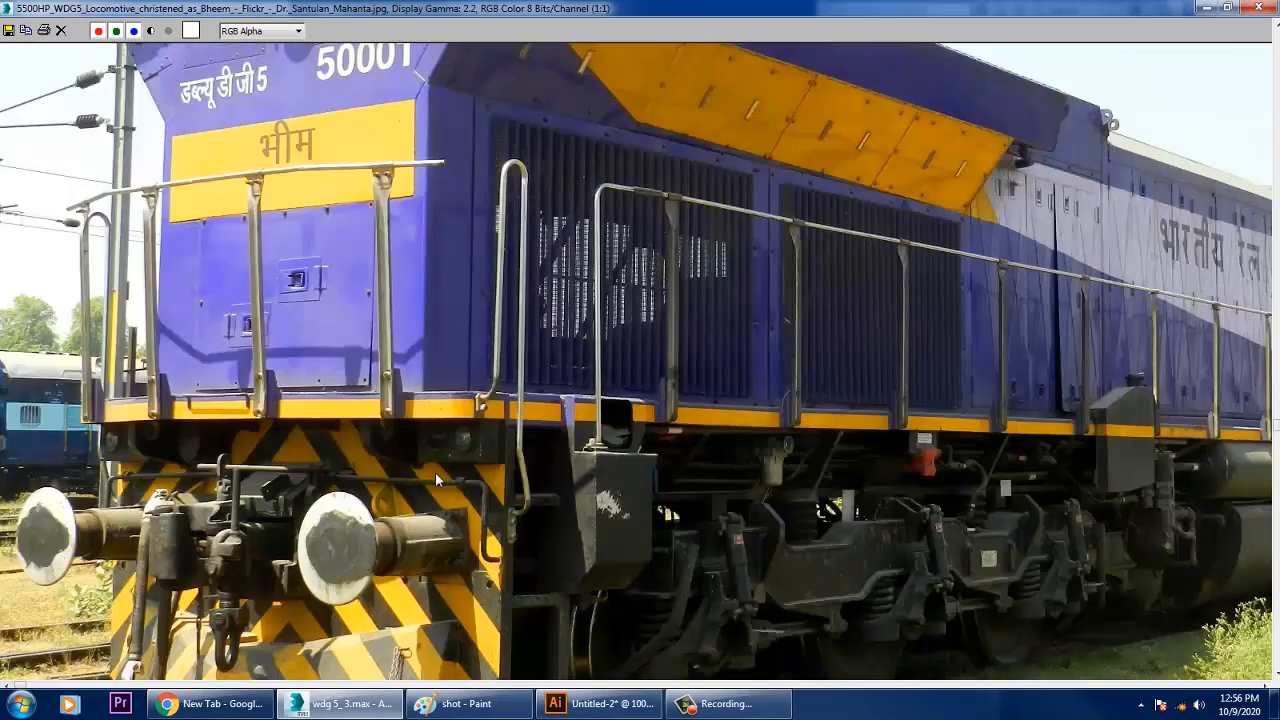
{"action": "left_click", "coordinate": [1228, 10]}
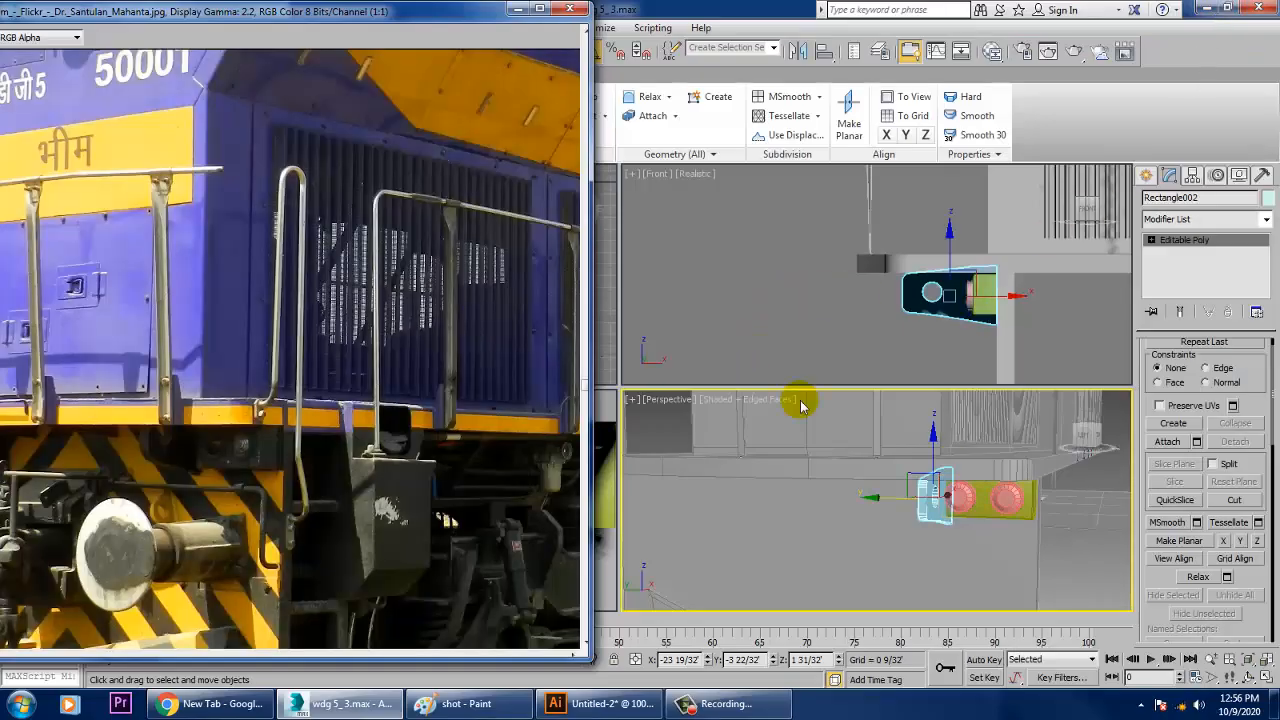
Step: Mirror a copy of the side plate, both lamps and the light box about Y, and move it about 3 21/32' to the front's opposite side
{"action": "middle_click_drag", "start_coordinate": [1042, 438], "coordinate": [985, 480], "text": "alt"}
{"action": "left_click", "coordinate": [1008, 499], "text": "ctrl"}
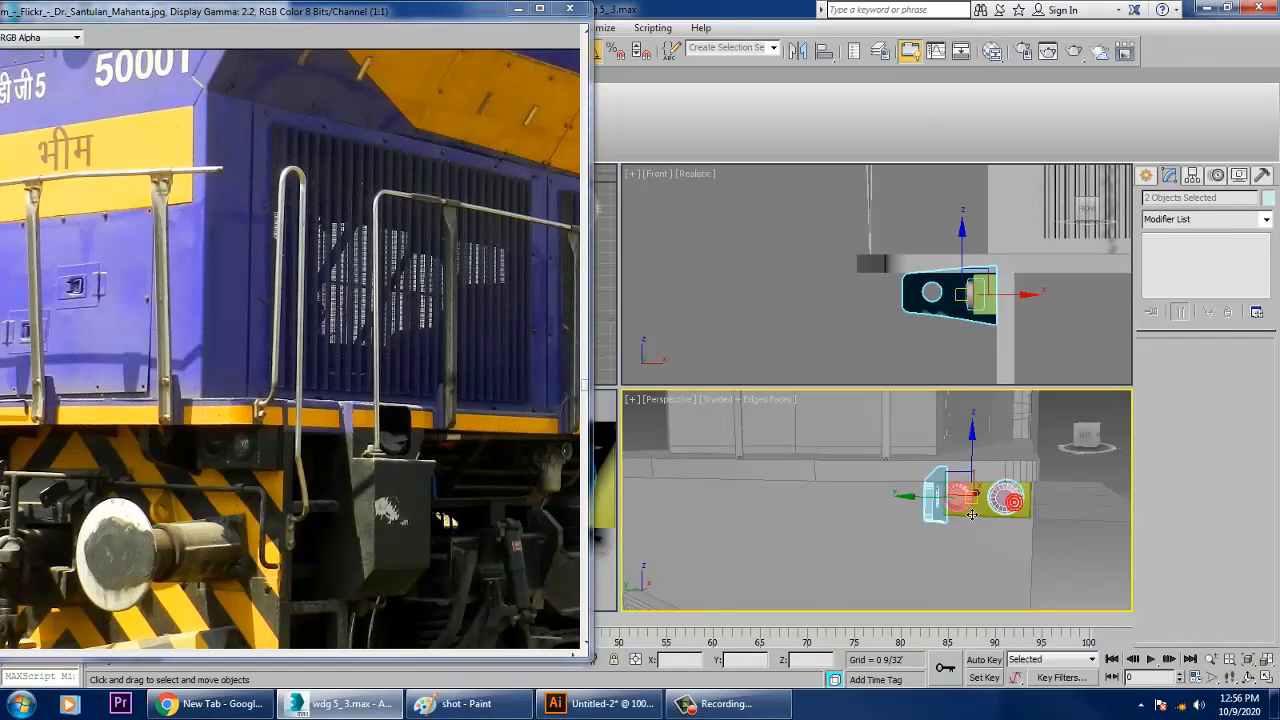
{"action": "left_click", "coordinate": [960, 502], "text": "ctrl"}
{"action": "left_click", "coordinate": [980, 518], "text": "ctrl"}
{"action": "left_click", "coordinate": [963, 563], "text": "ctrl"}
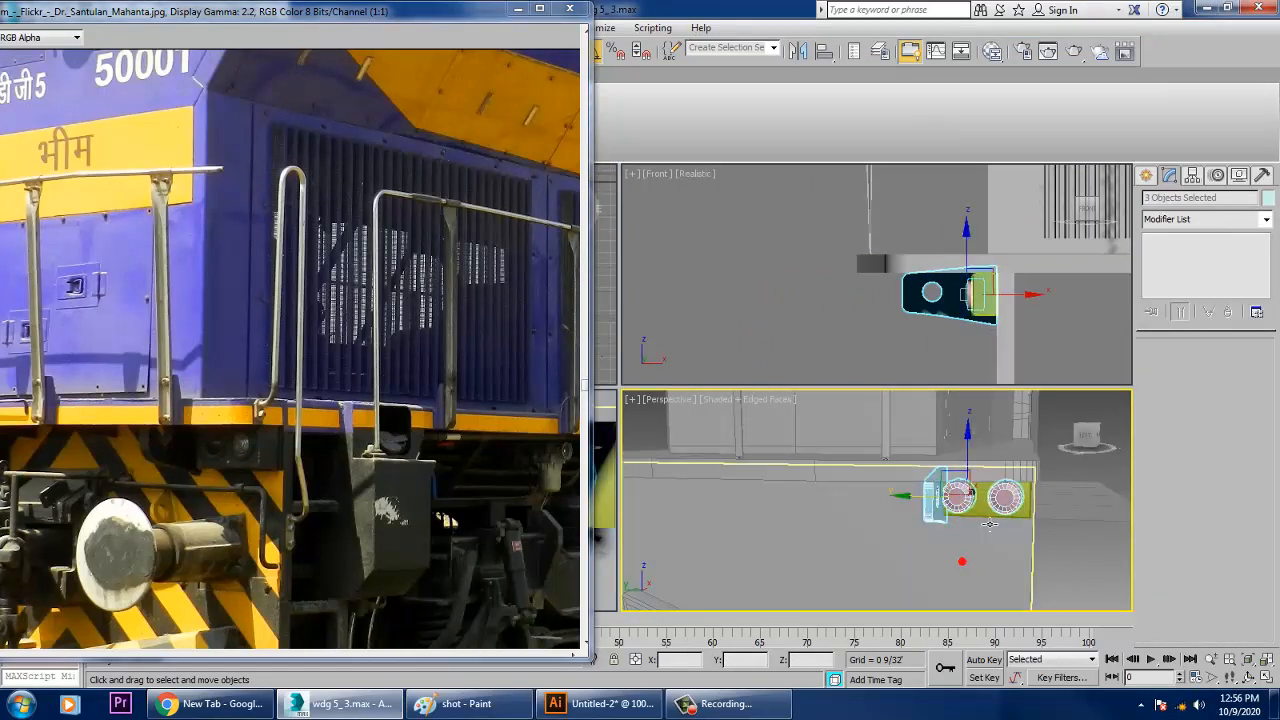
{"action": "left_click", "coordinate": [988, 513], "text": "ctrl"}
{"action": "scroll", "coordinate": [940, 530], "scroll_direction": "down", "scroll_amount": 6}
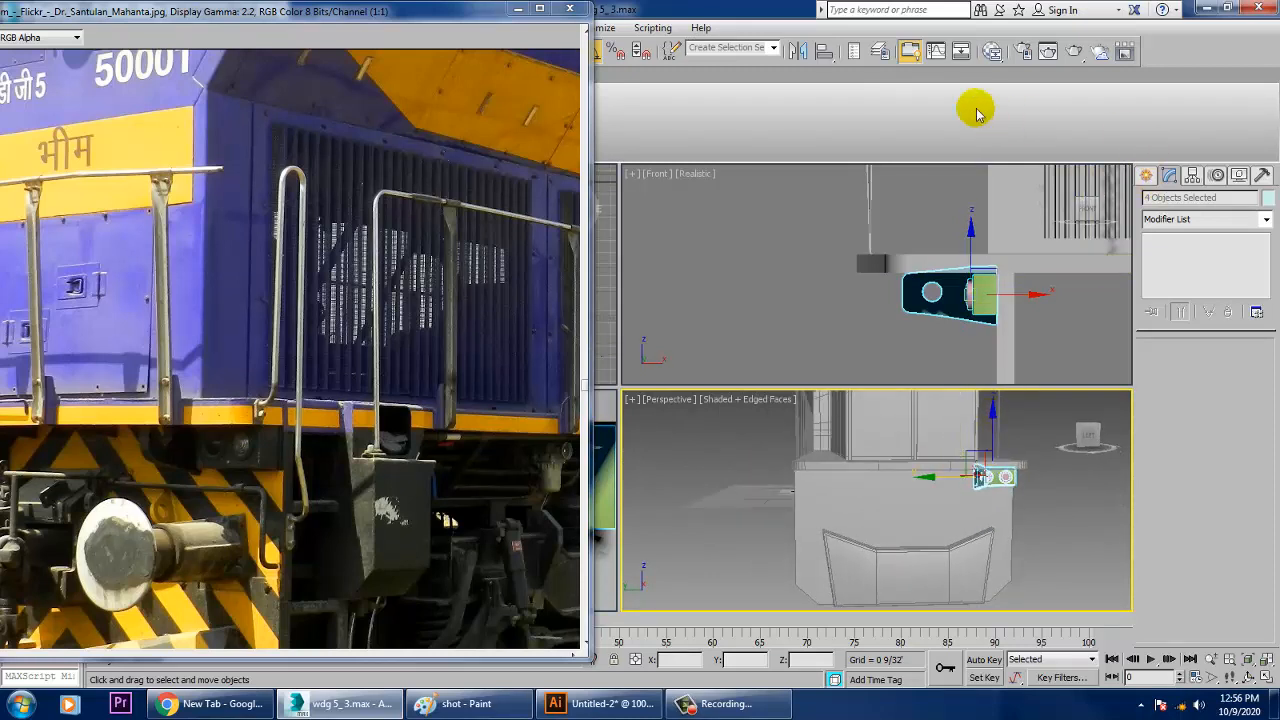
{"action": "left_click", "coordinate": [803, 51]}
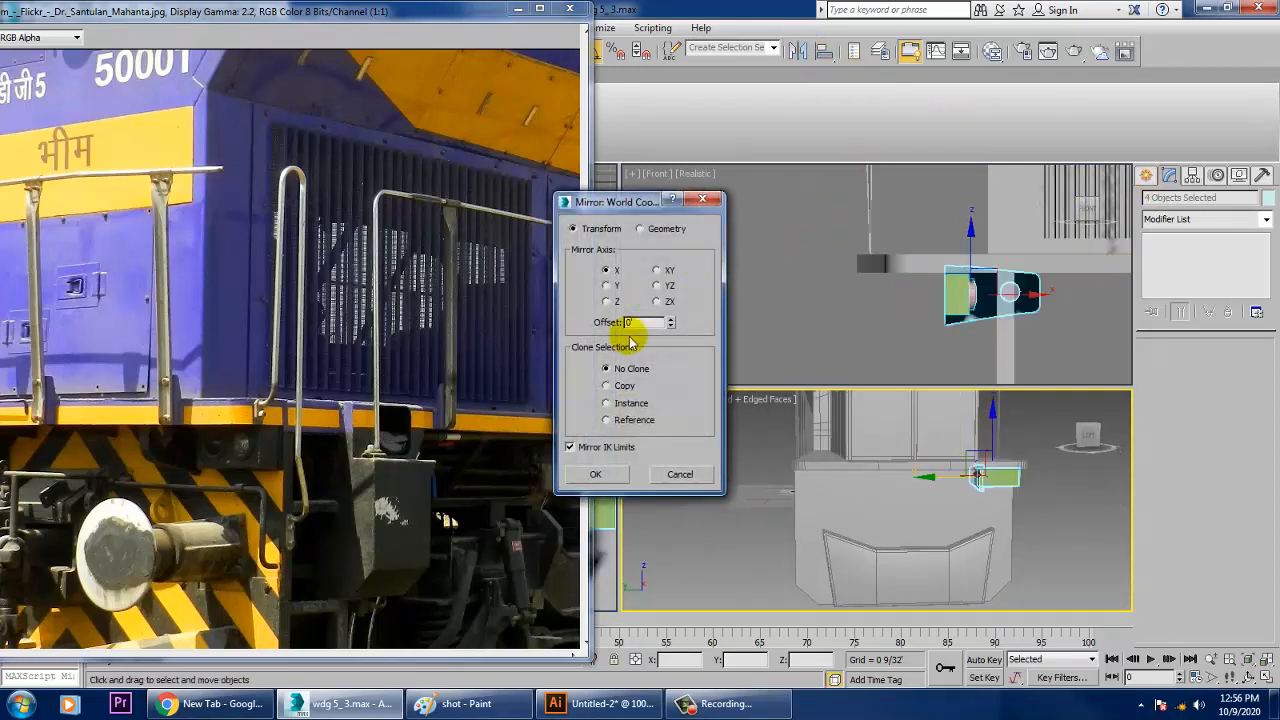
{"action": "left_click", "coordinate": [619, 386]}
{"action": "left_click", "coordinate": [606, 285]}
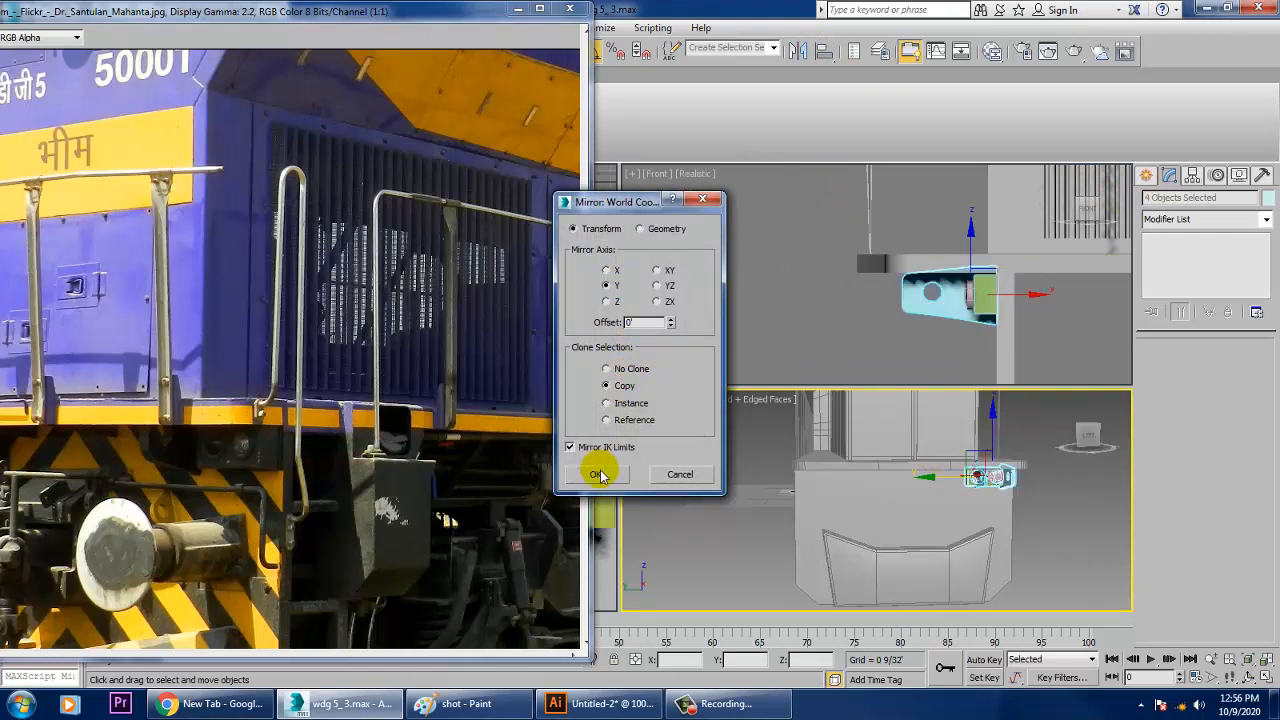
{"action": "left_click", "coordinate": [598, 474]}
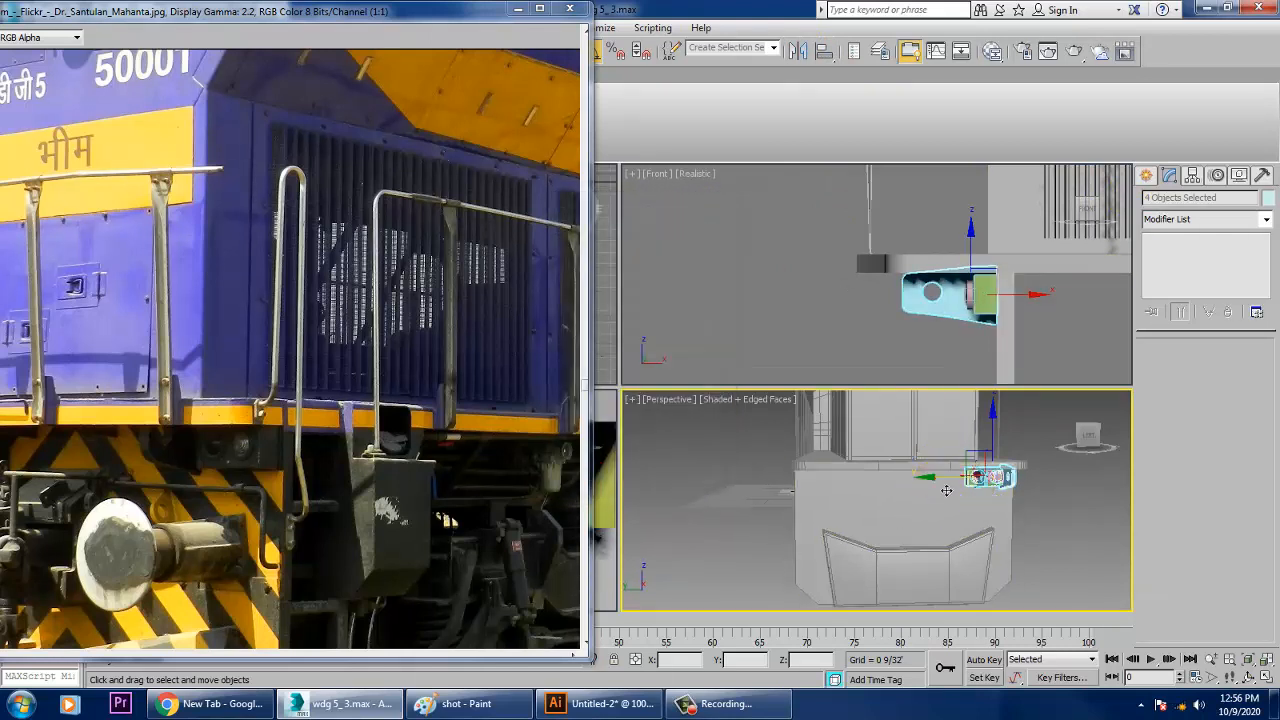
{"action": "left_click_drag", "start_coordinate": [946, 490], "coordinate": [779, 479]}
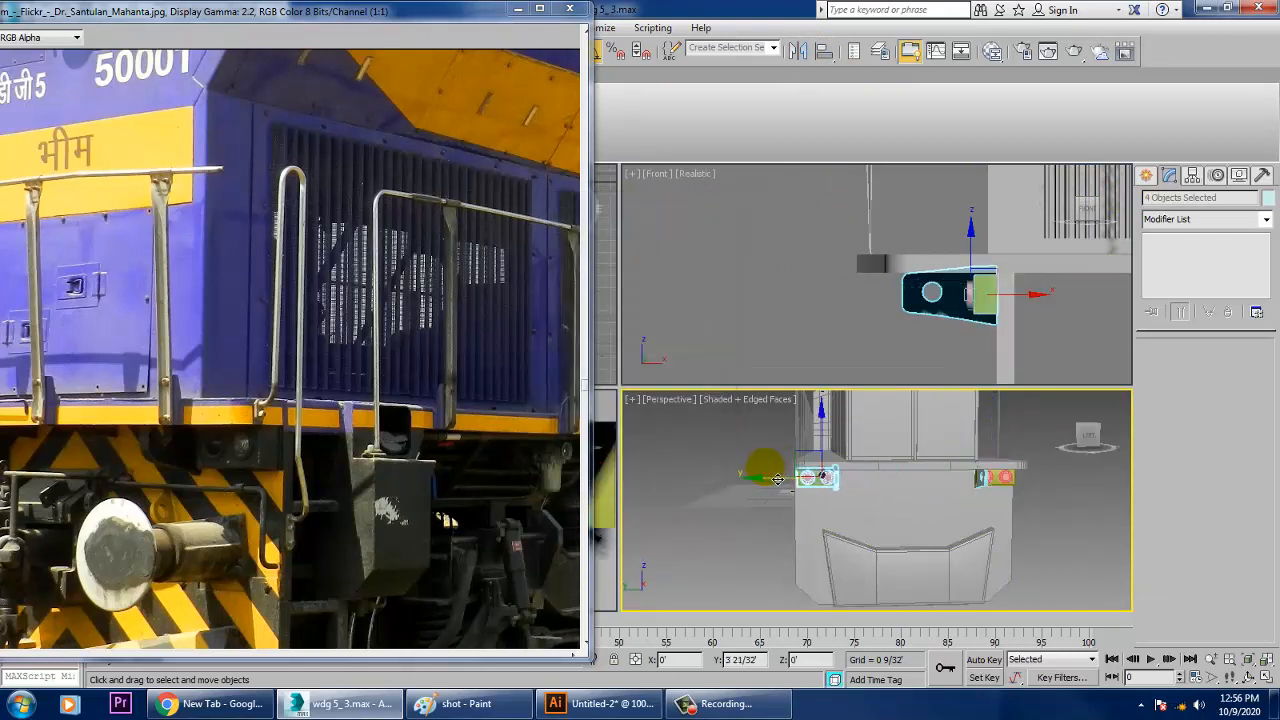
Step: Move and narrow the close-up reference photo so the model's front stays visible, and minimise the second locomotive photo
{"action": "middle_click_drag", "start_coordinate": [888, 450], "coordinate": [677, 371], "text": "alt"}
{"action": "key", "text": "alt+w"}
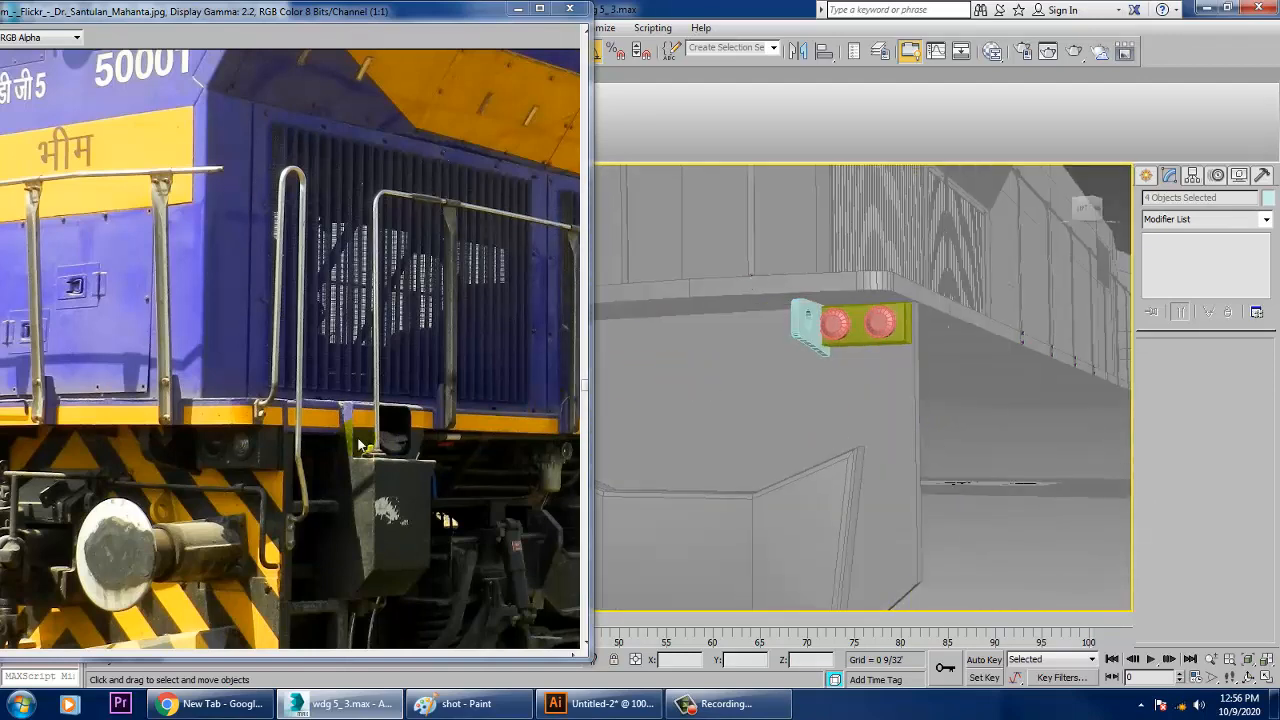
{"action": "left_click", "coordinate": [231, 14]}
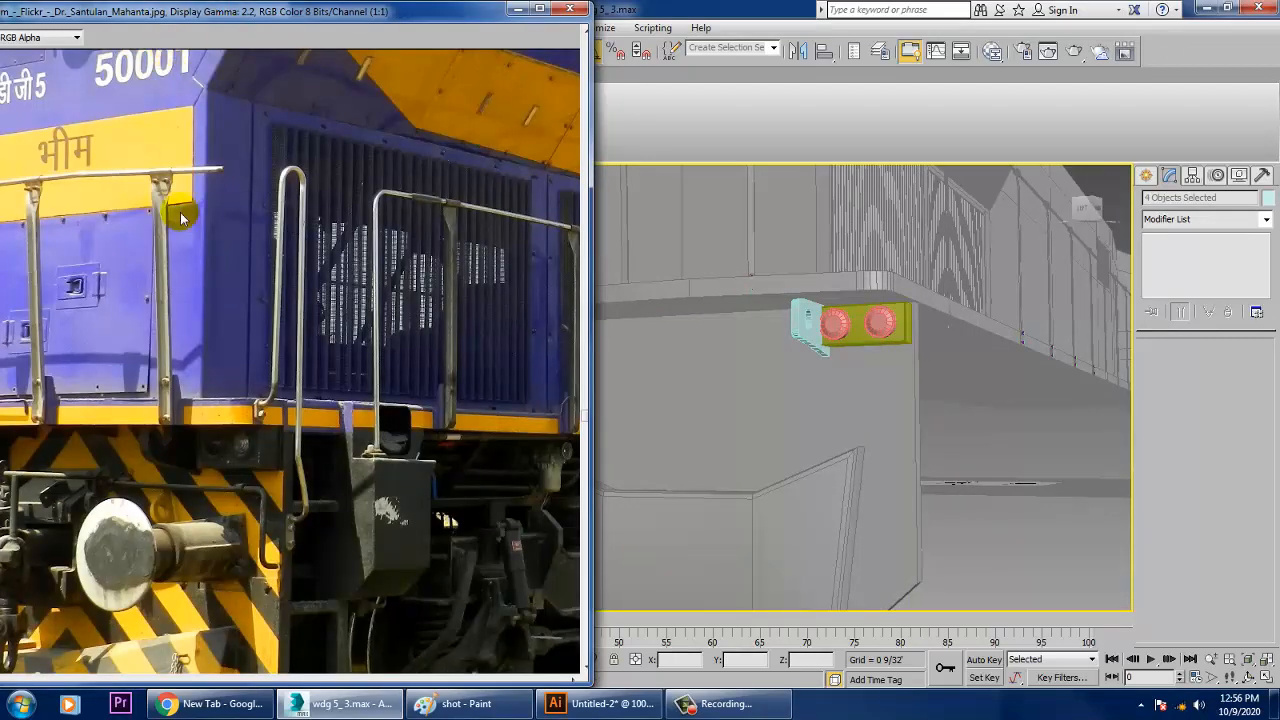
{"action": "scroll", "coordinate": [386, 283], "scroll_direction": "down", "scroll_amount": 2}
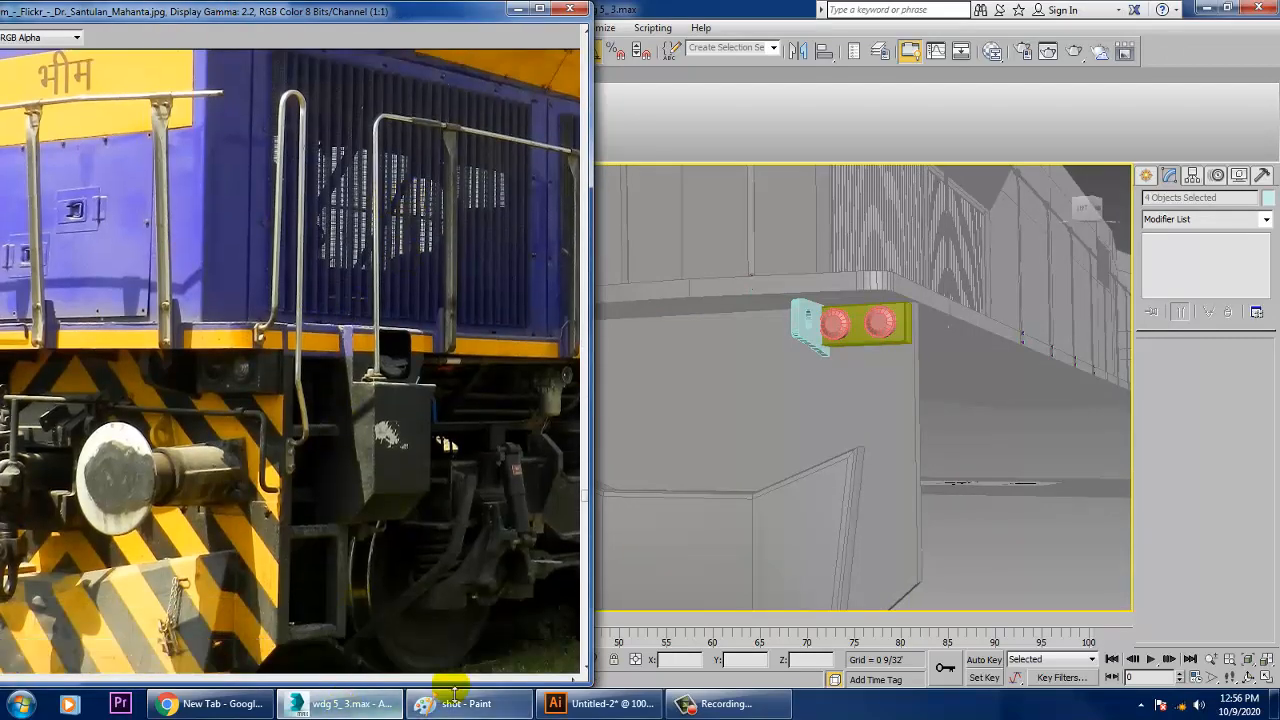
{"action": "left_click_drag", "start_coordinate": [193, 14], "coordinate": [1021, 32]}
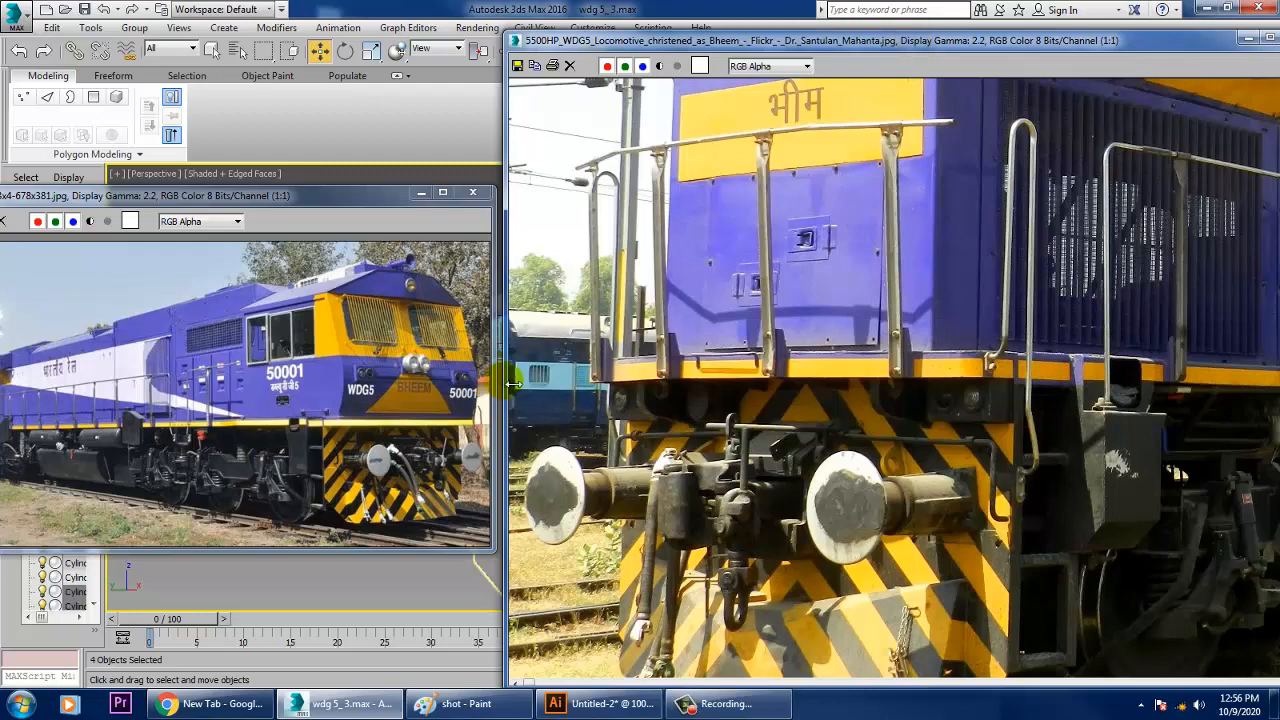
{"action": "left_click_drag", "start_coordinate": [513, 383], "coordinate": [734, 371]}
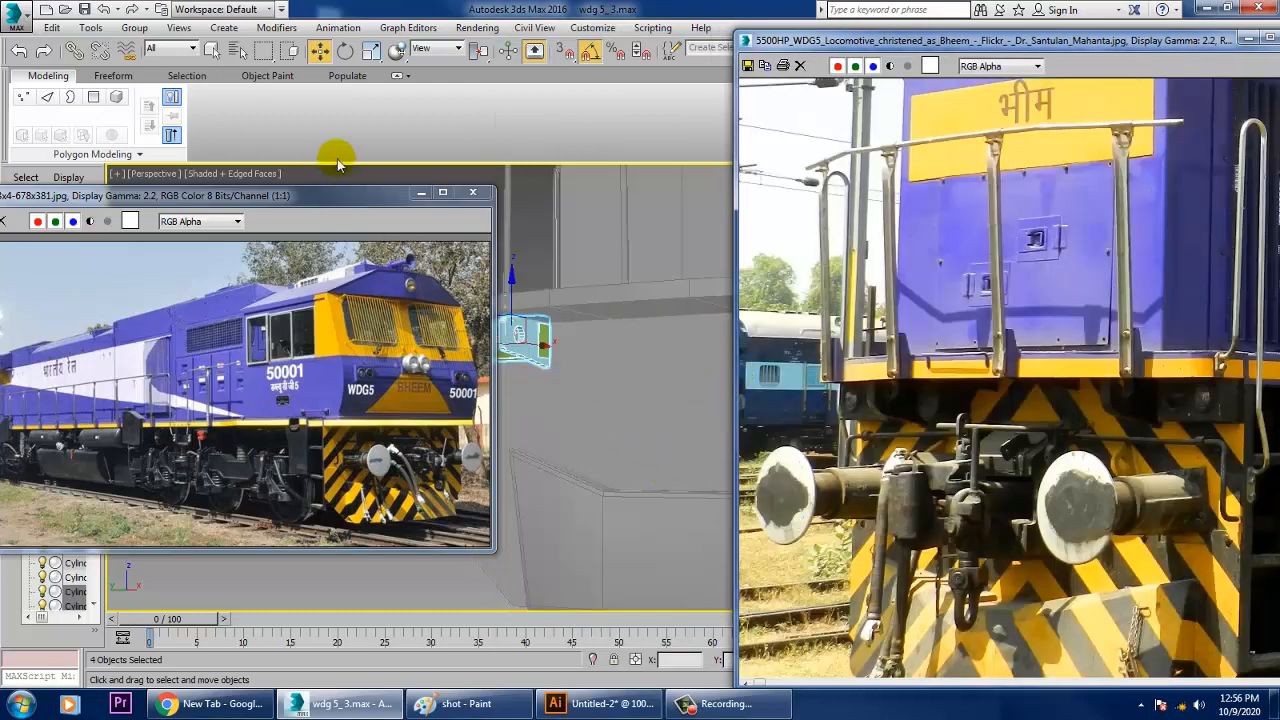
{"action": "left_click", "coordinate": [421, 194]}
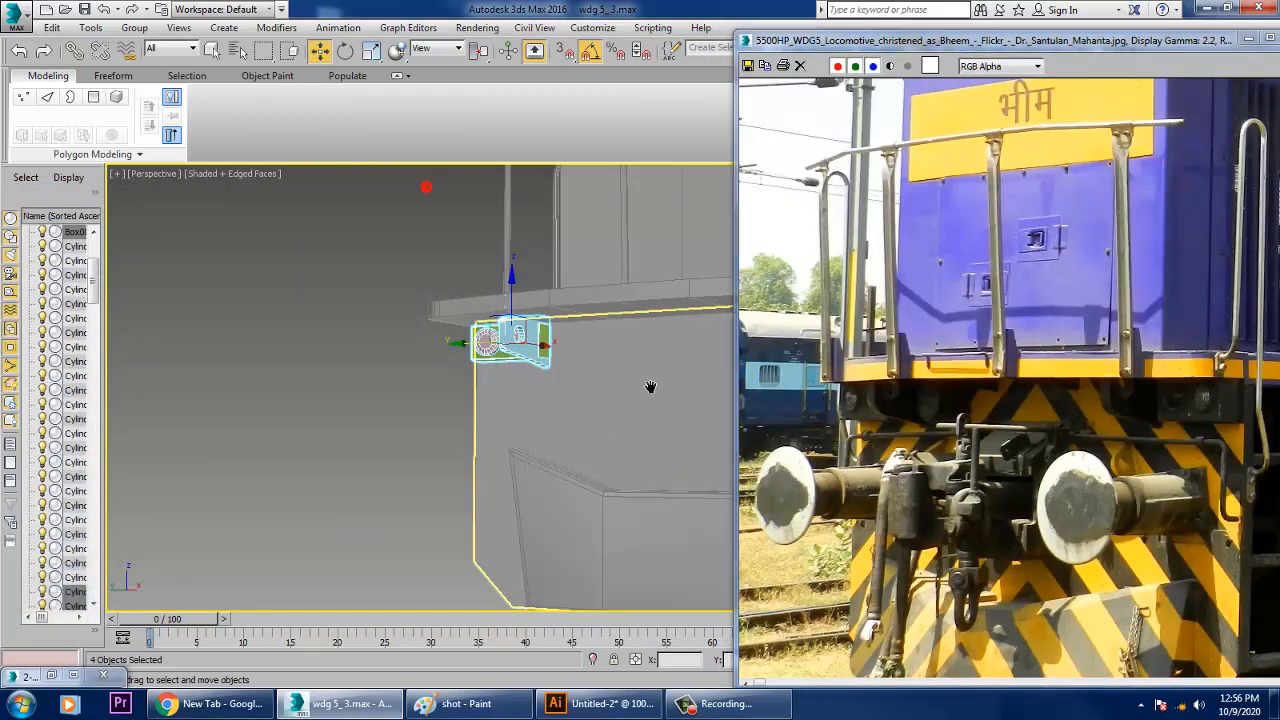
Step: Examine the mirrored lamps on the model's front and the buffers below the lamps in the enlarged reference photo
{"action": "scroll", "coordinate": [414, 343], "scroll_direction": "up", "scroll_amount": 6}
{"action": "mouse_move", "coordinate": [474, 369]}
{"action": "middle_mouse_down", "text": "alt"}
{"action": "mouse_move", "coordinate": [498, 372]}
{"action": "mouse_move", "coordinate": [481, 381]}
{"action": "middle_mouse_up", "text": "alt"}
{"action": "middle_click_drag", "start_coordinate": [481, 381], "coordinate": [491, 381], "text": "alt"}
{"action": "scroll", "coordinate": [1014, 404], "scroll_direction": "up", "scroll_amount": 3}
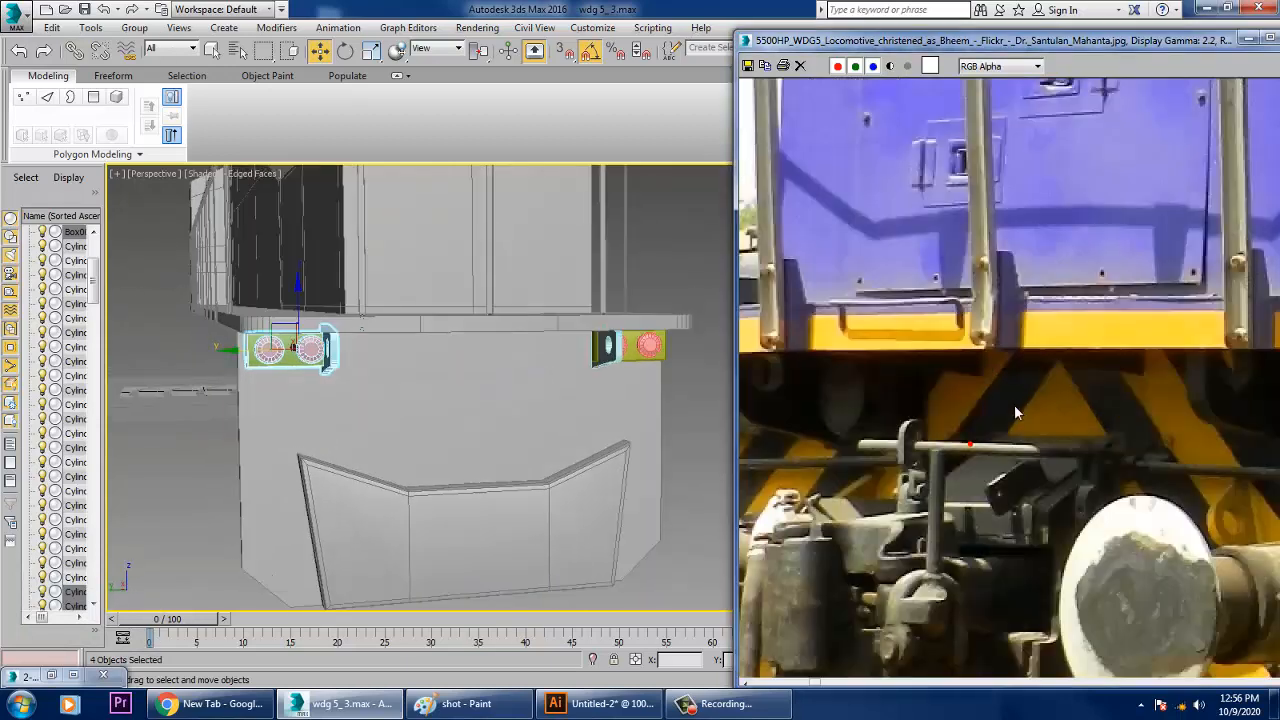
{"action": "scroll", "coordinate": [1079, 436], "scroll_direction": "up", "scroll_amount": 2}
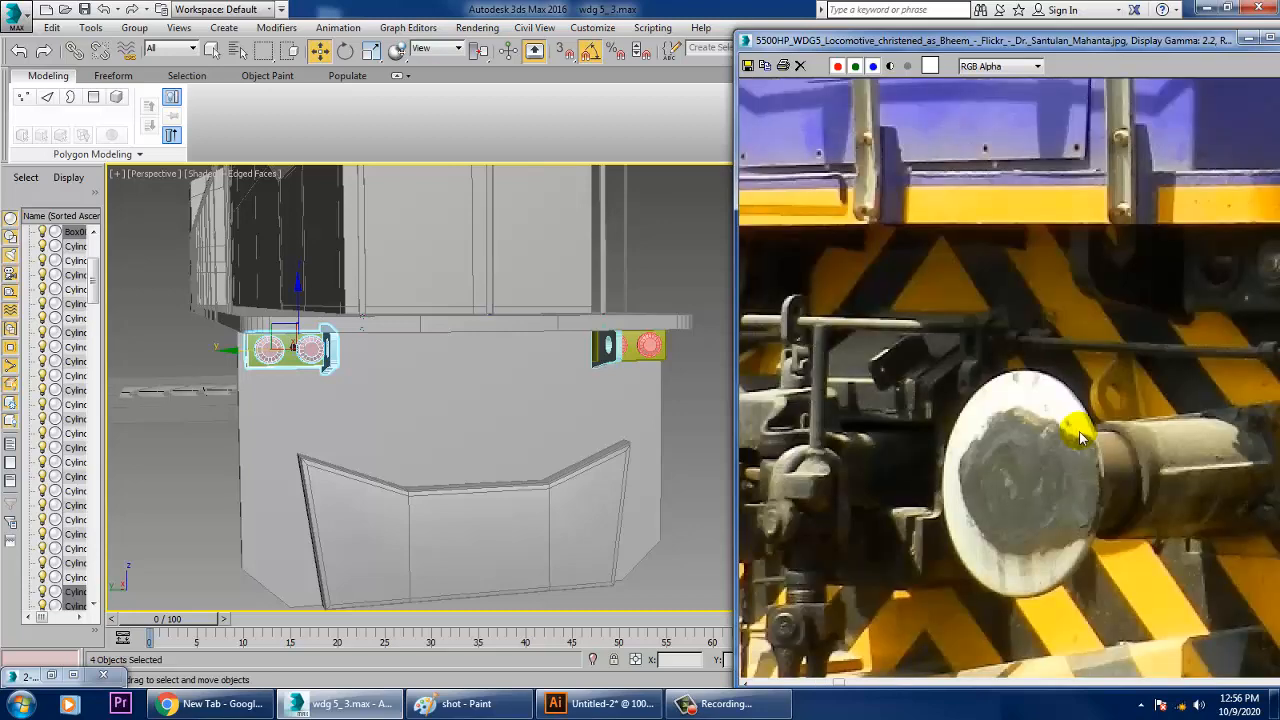
{"action": "scroll", "coordinate": [1100, 460], "scroll_direction": "down", "scroll_amount": 2}
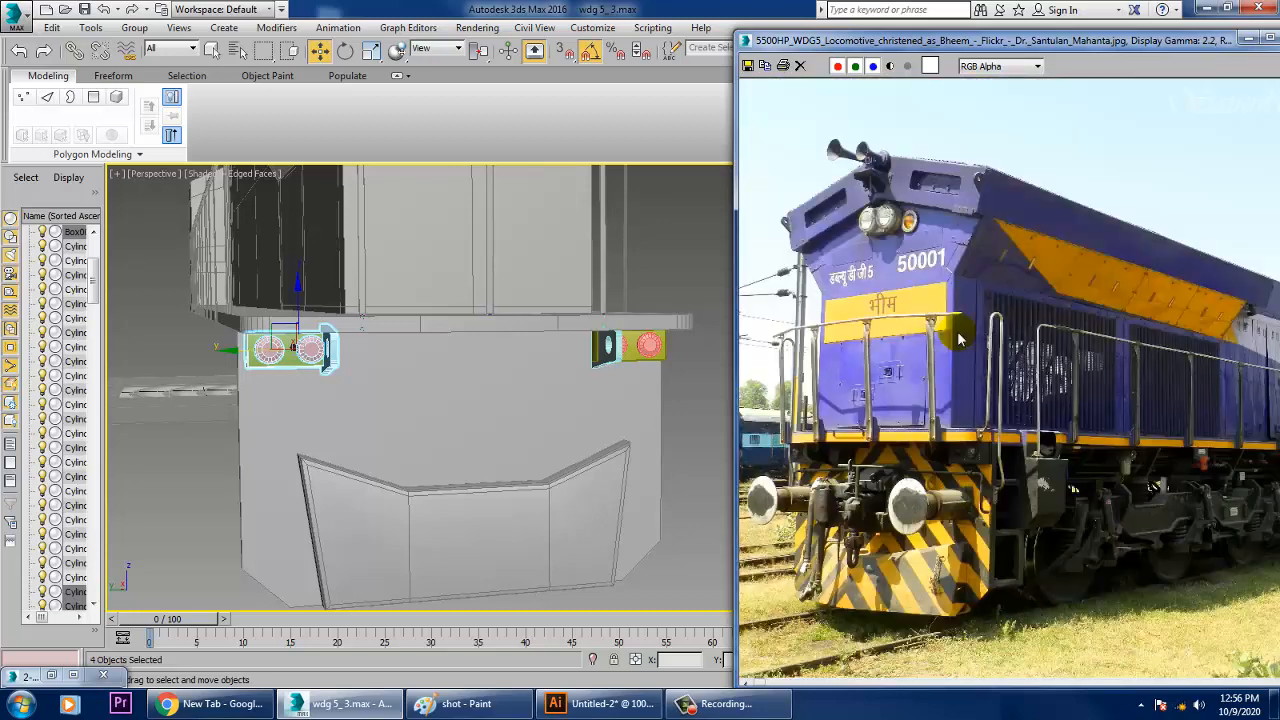
{"action": "scroll", "coordinate": [966, 526], "scroll_direction": "up", "scroll_amount": 2}
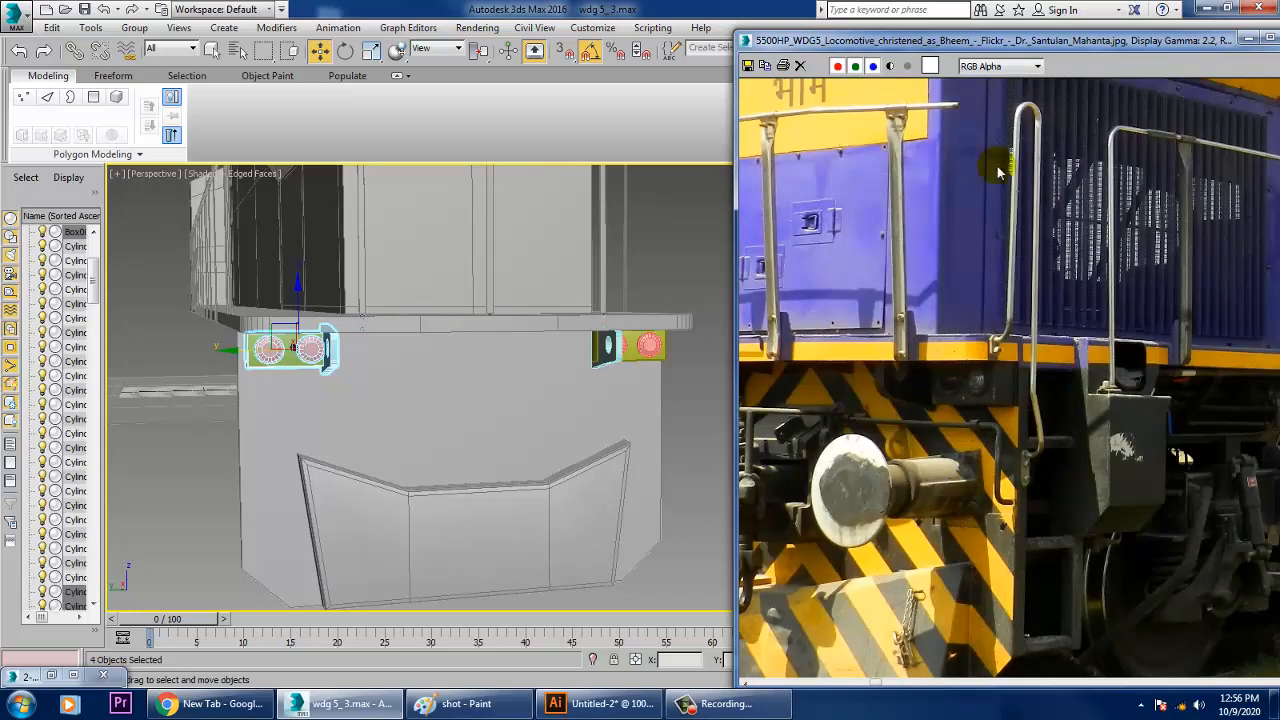
{"action": "left_click_drag", "start_coordinate": [1048, 47], "coordinate": [45, 94]}
{"action": "middle_click_drag", "start_coordinate": [766, 371], "coordinate": [1147, 355]}
{"action": "middle_click_drag", "start_coordinate": [986, 406], "coordinate": [871, 387], "text": "alt"}
{"action": "left_click_drag", "start_coordinate": [115, 95], "coordinate": [340, 32]}
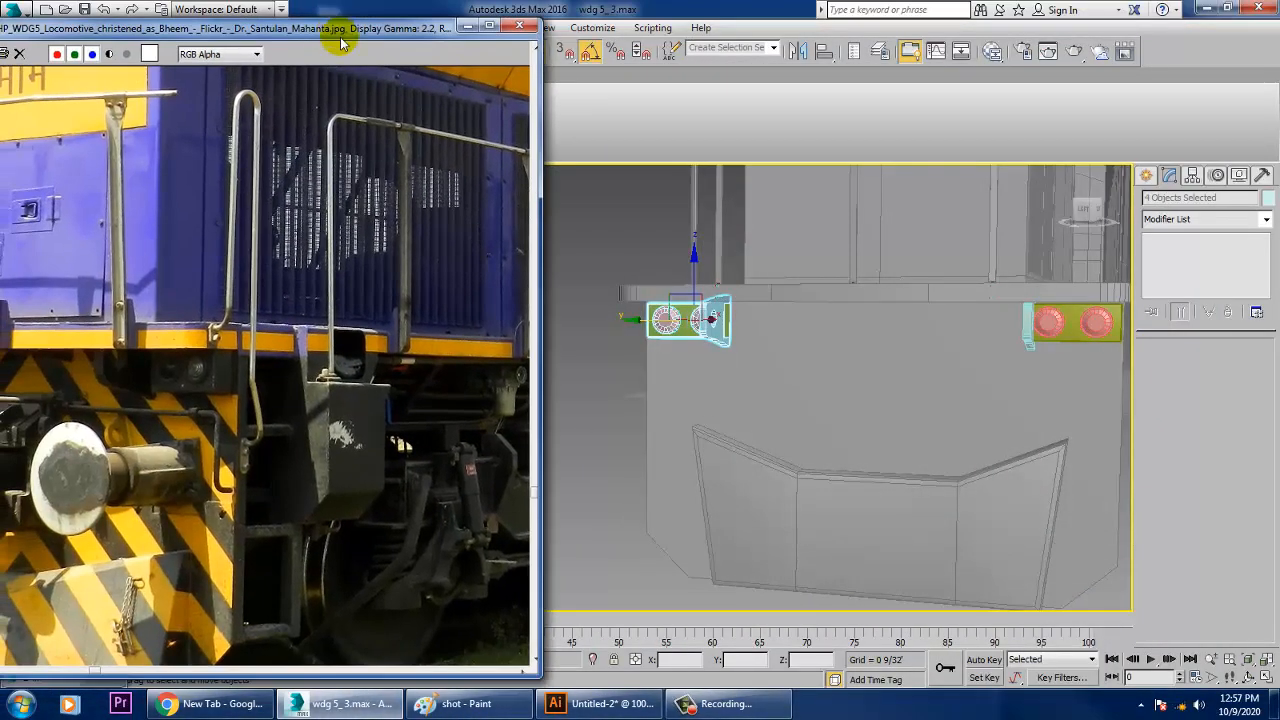
Step: Set the Left view's display style to Shaded and bring the lamp box on the front plate into view
{"action": "left_click", "coordinate": [951, 394]}
{"action": "middle_click_drag", "start_coordinate": [951, 394], "coordinate": [1022, 402], "text": "alt"}
{"action": "key", "text": "alt+w"}
{"action": "left_click", "coordinate": [603, 522]}
{"action": "key", "text": "alt+w"}
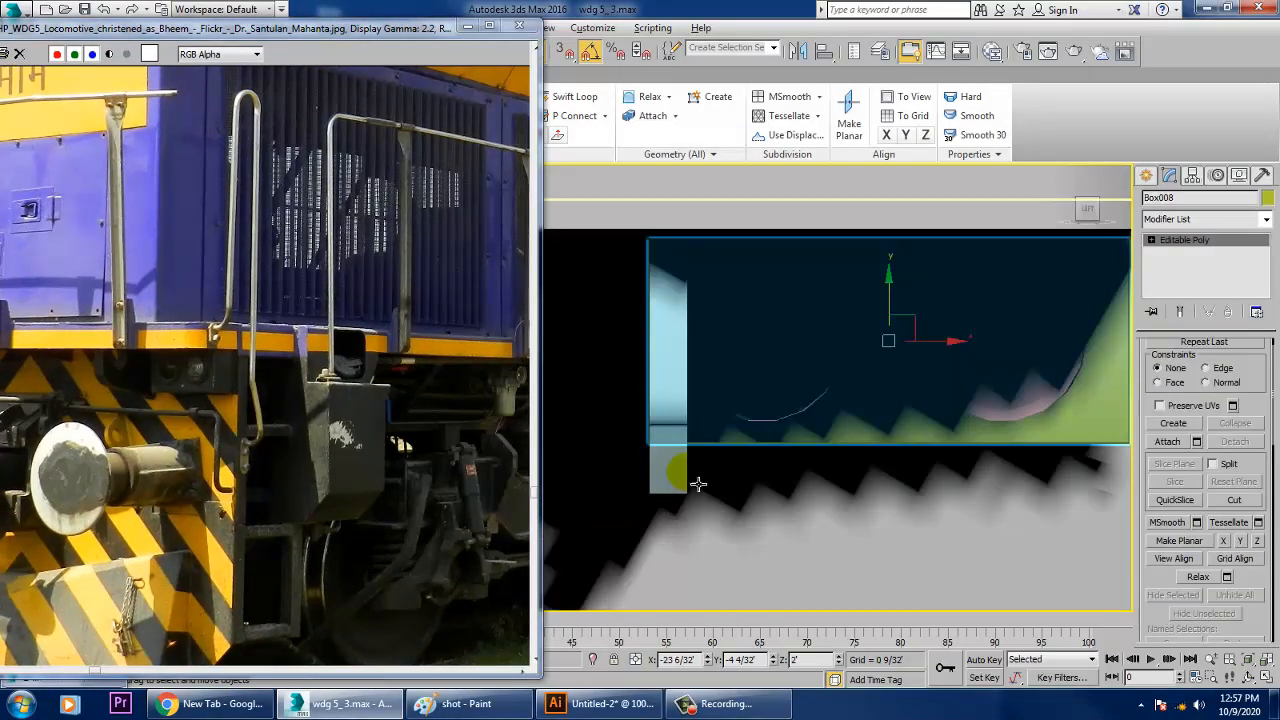
{"action": "middle_click_drag", "start_coordinate": [700, 482], "coordinate": [847, 413]}
{"action": "scroll", "coordinate": [777, 429], "scroll_direction": "down", "scroll_amount": 4}
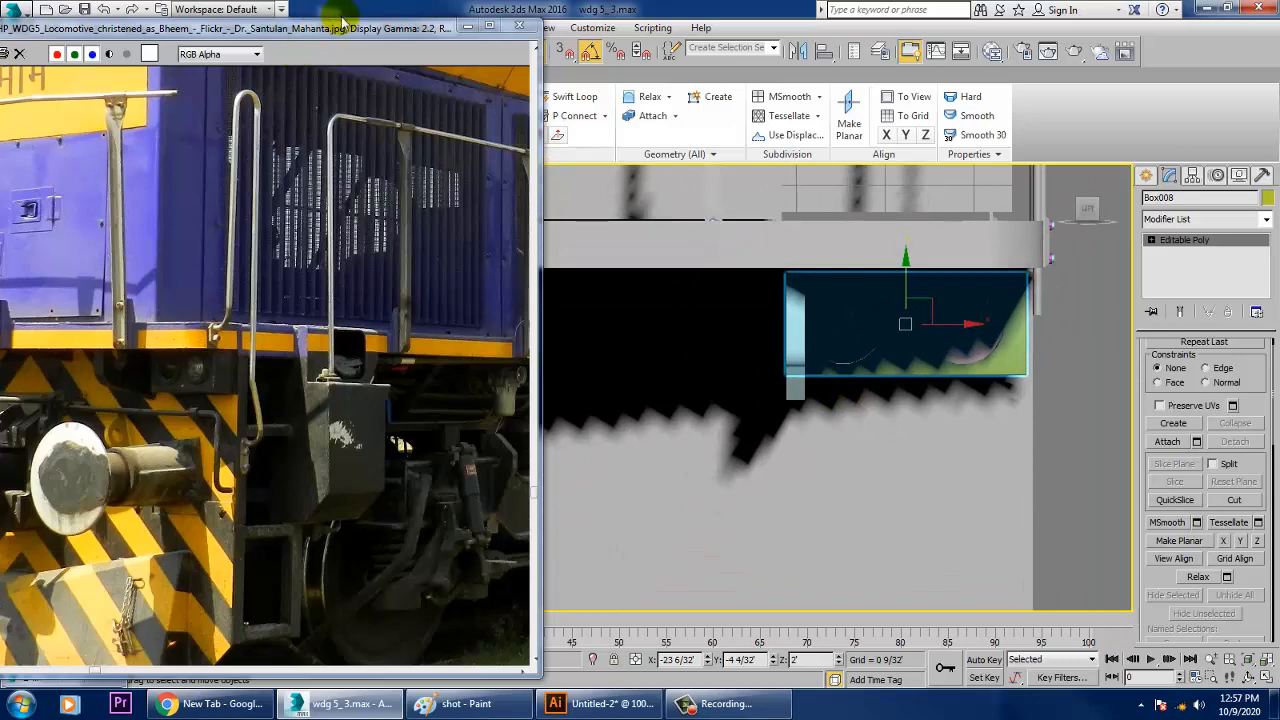
{"action": "left_click_drag", "start_coordinate": [340, 33], "coordinate": [286, 345]}
{"action": "left_click", "coordinate": [205, 192]}
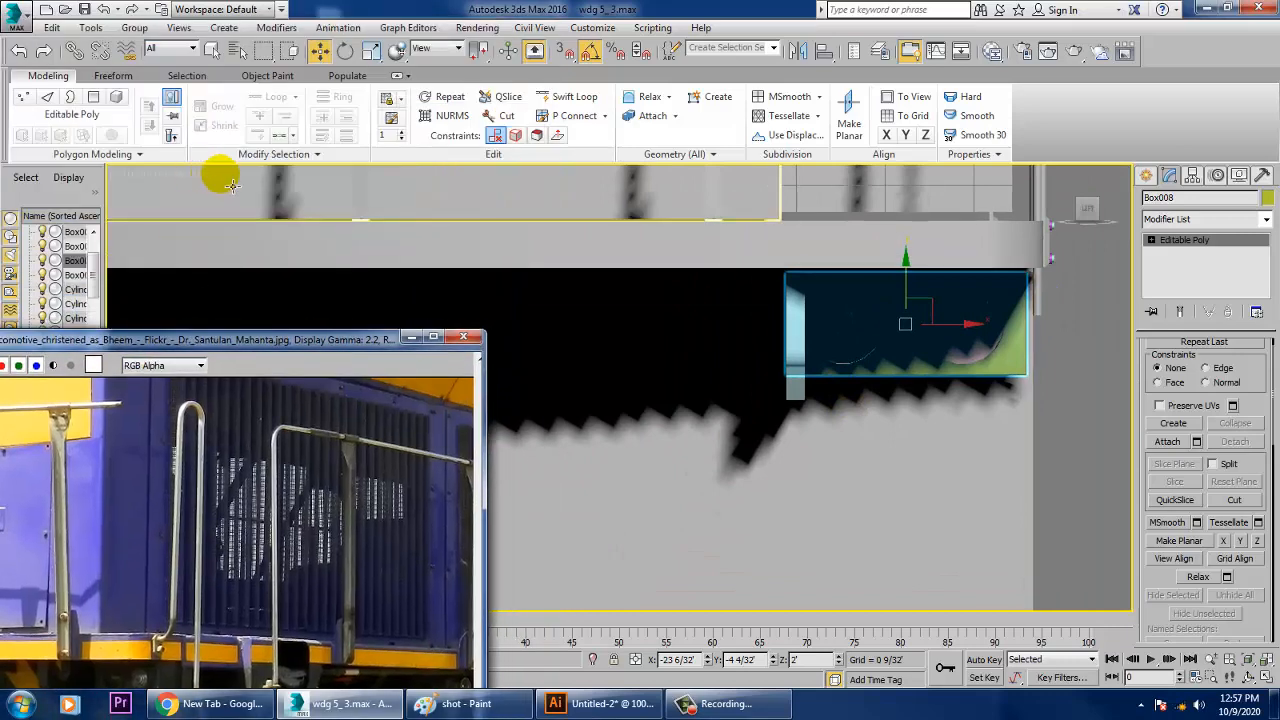
{"action": "left_click", "coordinate": [222, 182]}
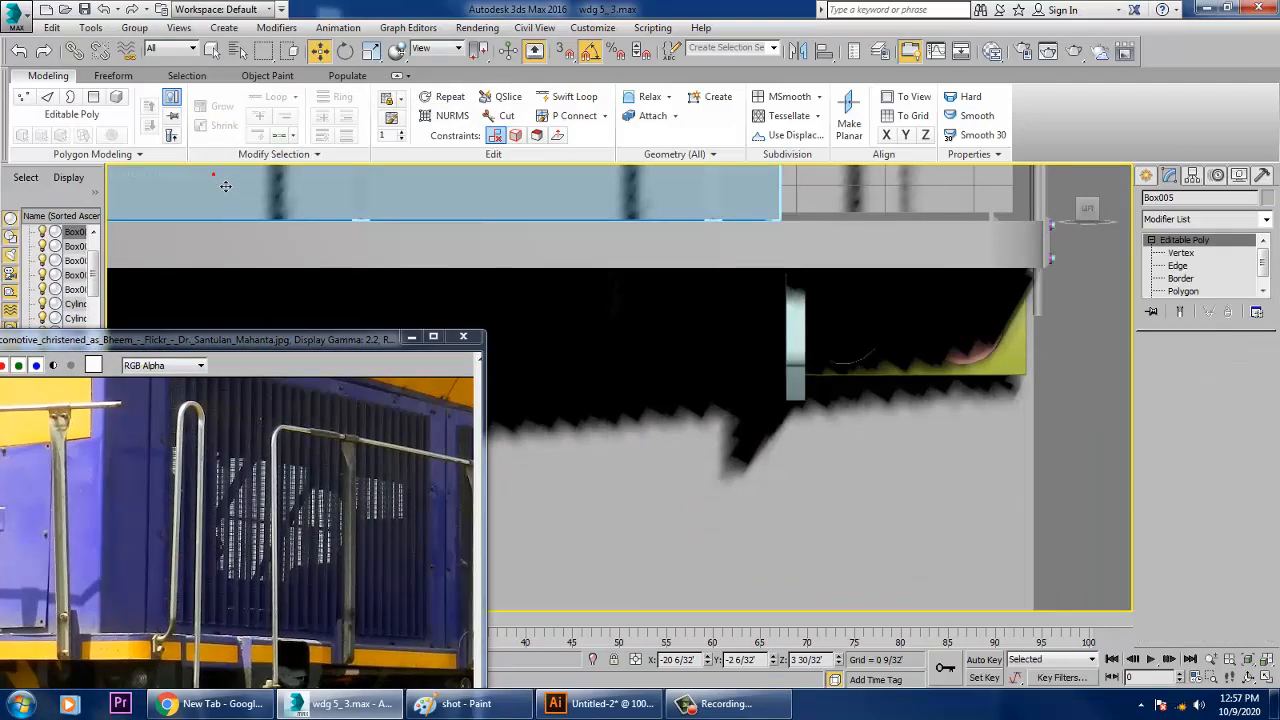
{"action": "left_click", "coordinate": [164, 174]}
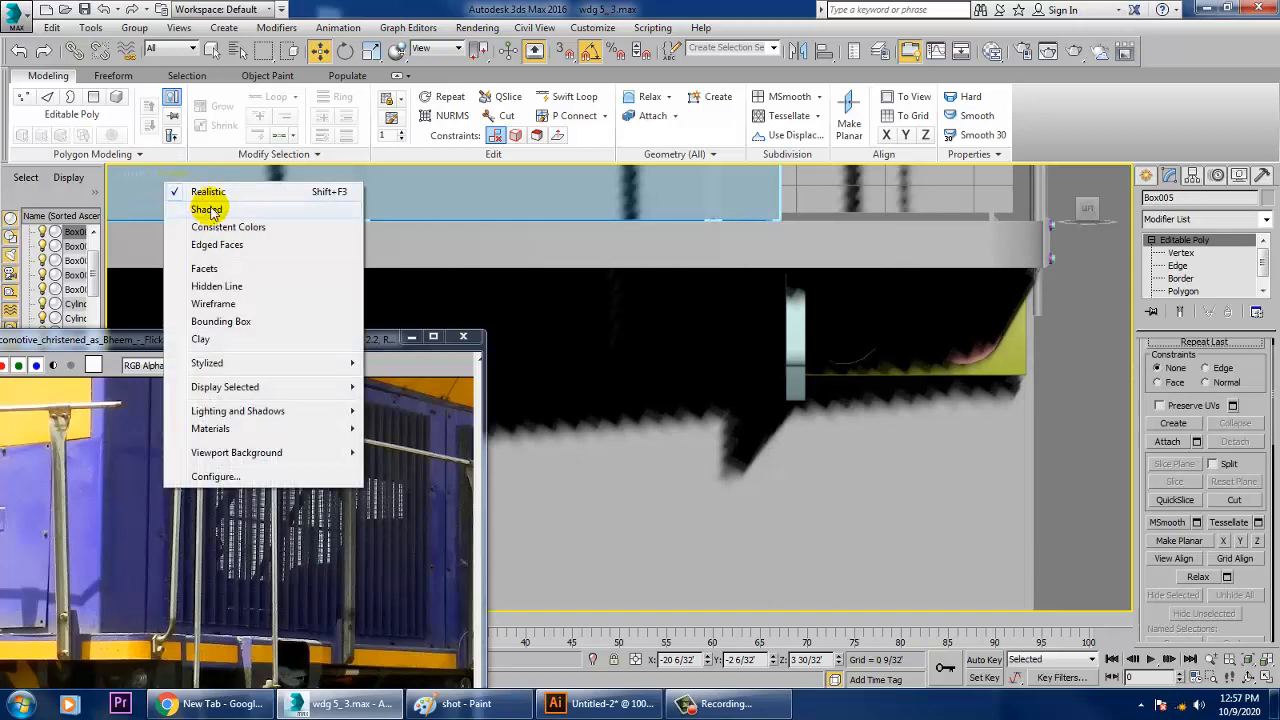
{"action": "left_click", "coordinate": [208, 210]}
{"action": "left_click_drag", "start_coordinate": [355, 338], "coordinate": [431, 108]}
{"action": "middle_click_drag", "start_coordinate": [854, 453], "coordinate": [920, 419]}
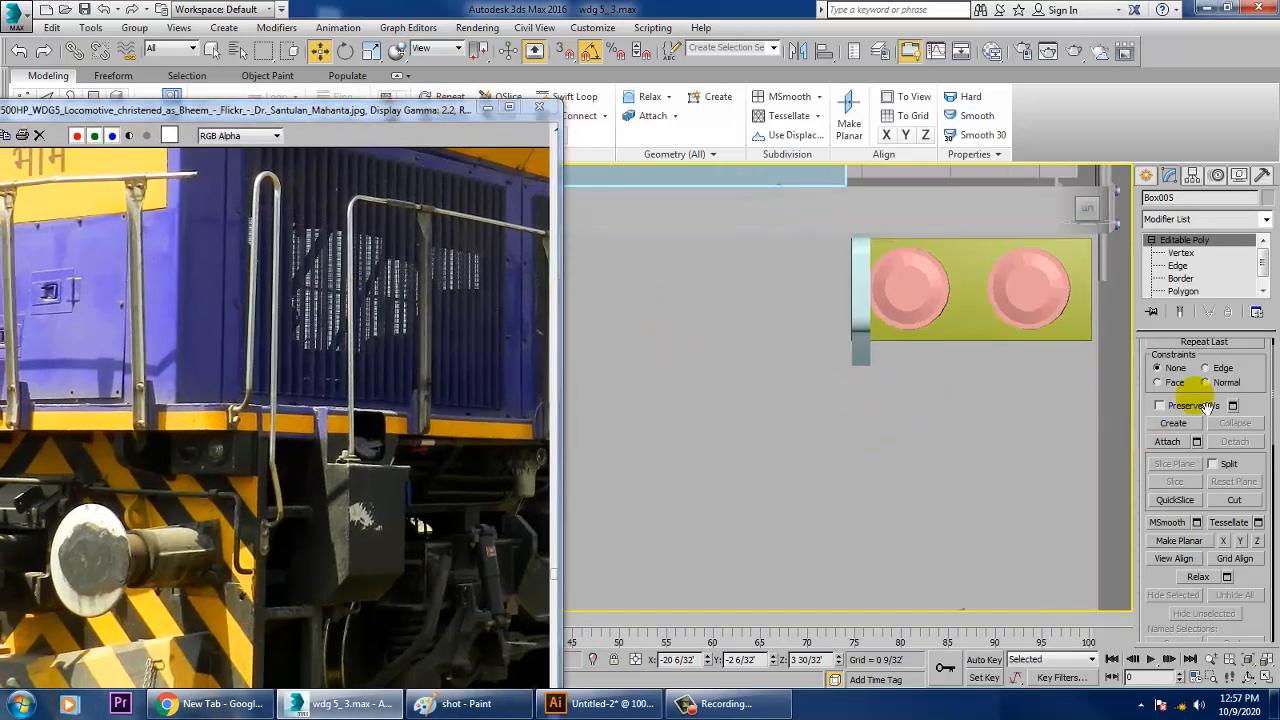
Step: Draw a box about 11/32' long, 12/32' wide and 4/32' high on the front plate, below the lamp box, using AutoGrid
{"action": "left_click", "coordinate": [1148, 176]}
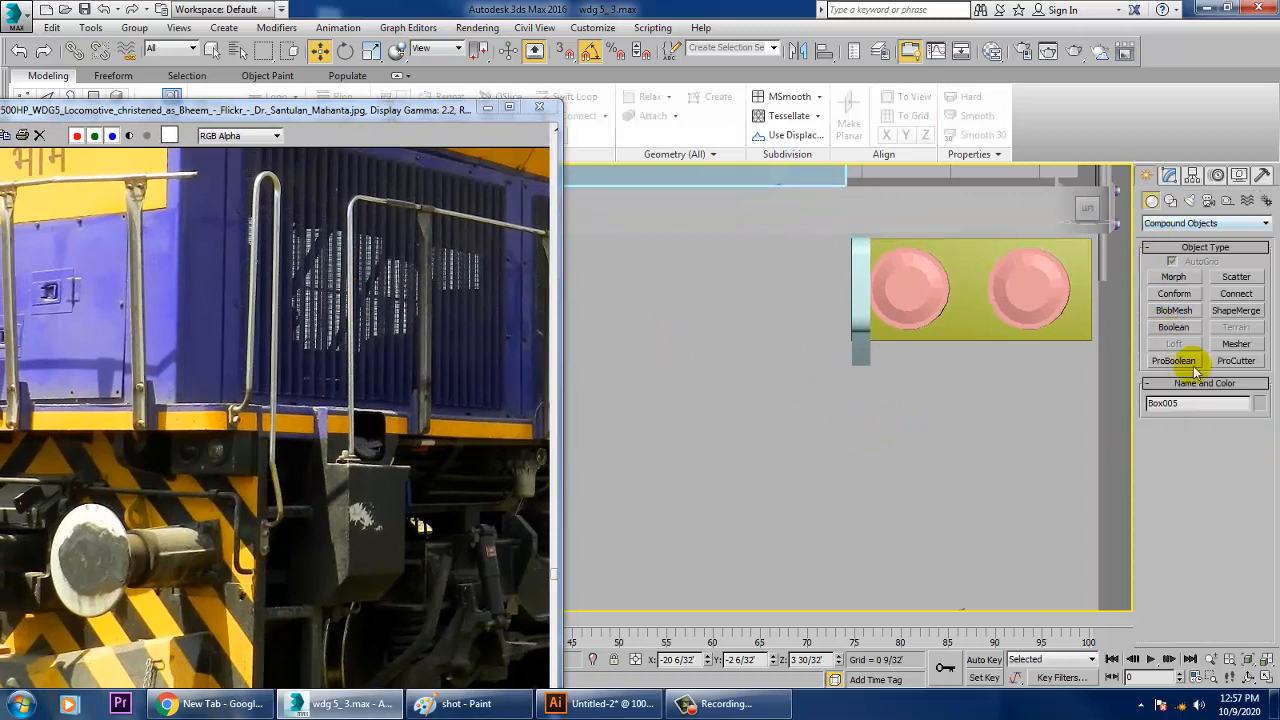
{"action": "left_click", "coordinate": [1172, 223]}
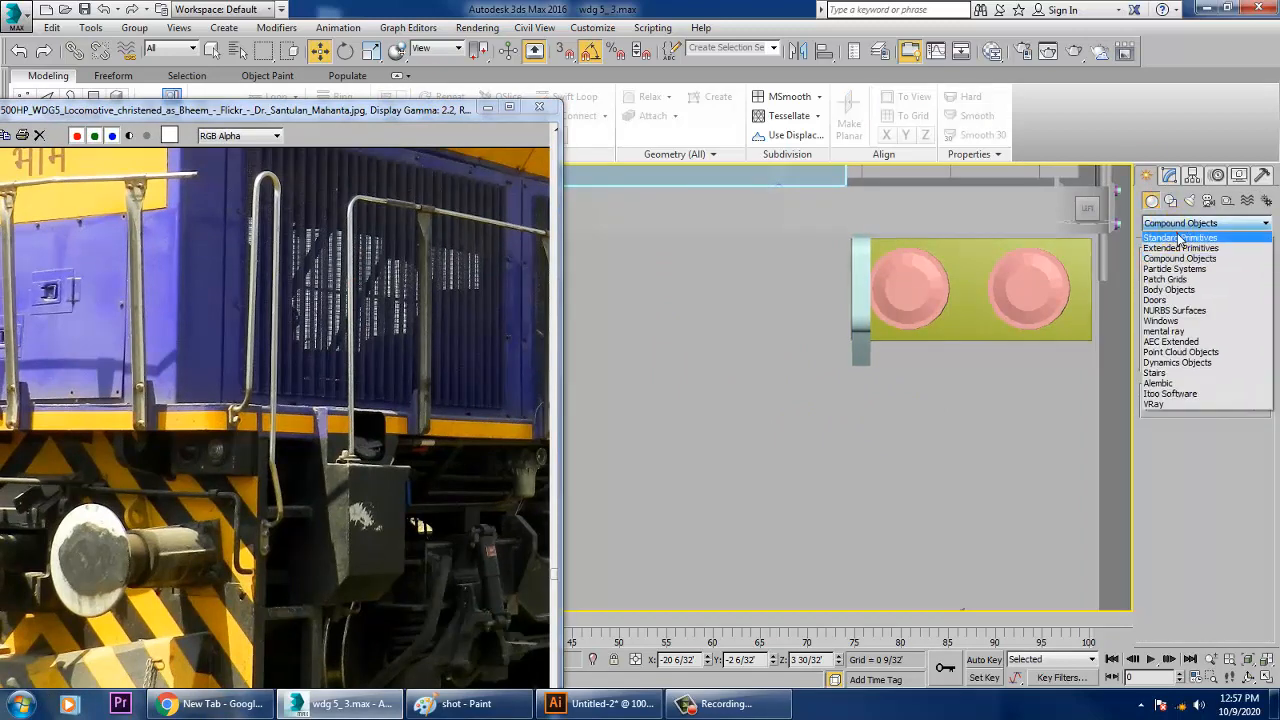
{"action": "left_click", "coordinate": [1180, 234]}
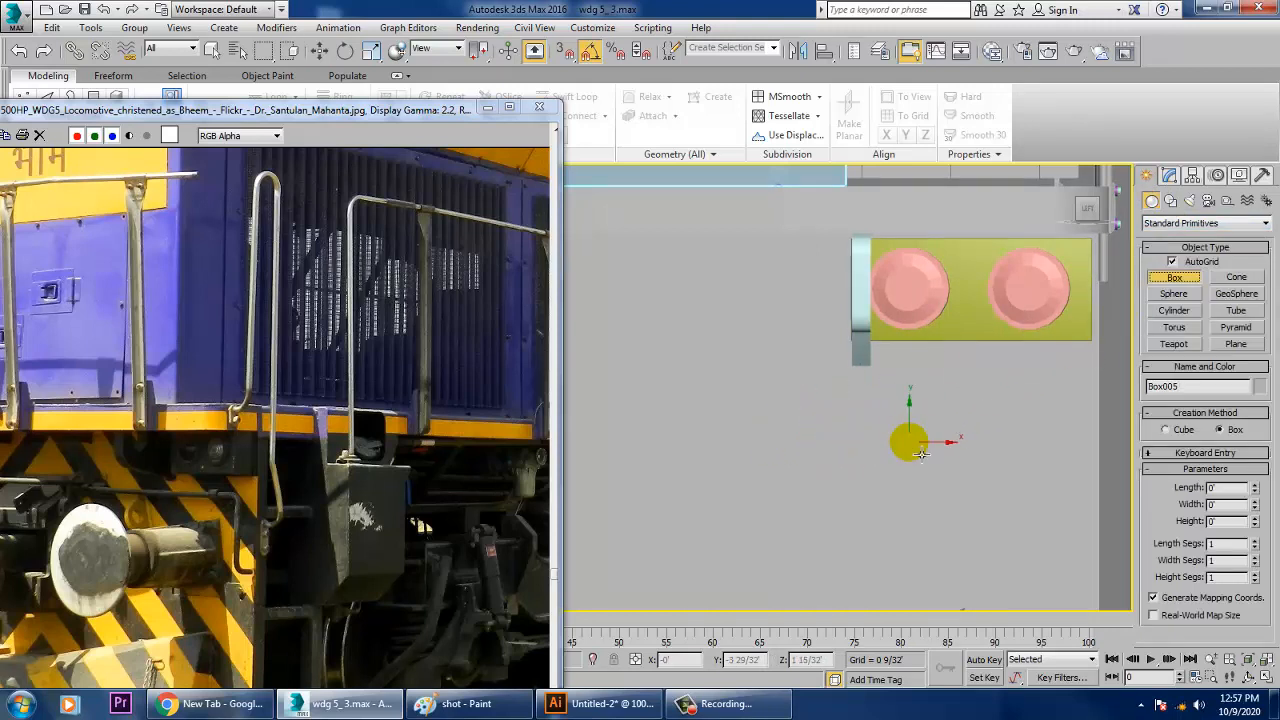
{"action": "left_click_drag", "start_coordinate": [888, 432], "coordinate": [997, 531]}
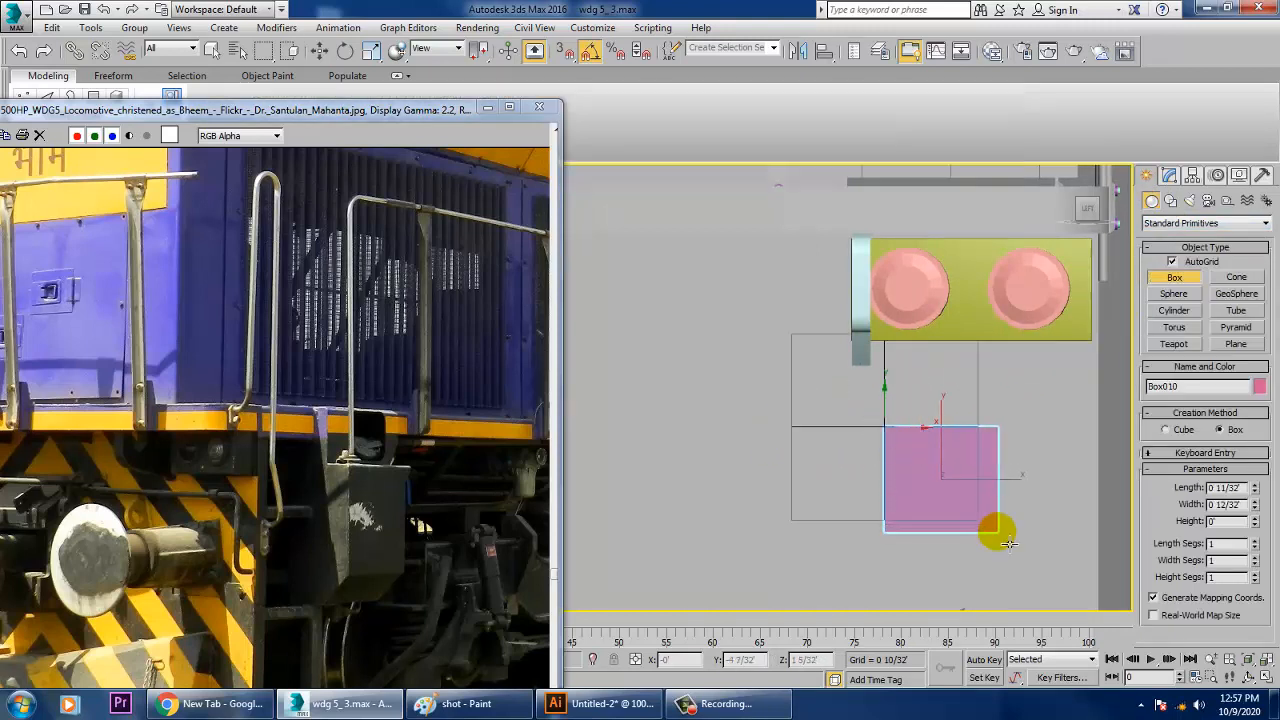
{"action": "left_click", "coordinate": [984, 491]}
Step: Reduce the height of the buffer's base box below the lamps to 2/32'
{"action": "key", "text": "w"}
{"action": "key", "text": "alt+w"}
{"action": "middle_click", "coordinate": [984, 496]}
{"action": "key", "text": "z"}
{"action": "scroll", "coordinate": [976, 495], "scroll_direction": "down", "scroll_amount": 5}
{"action": "middle_click_drag", "start_coordinate": [988, 508], "coordinate": [1011, 501], "text": "alt"}
{"action": "left_click_drag", "start_coordinate": [1006, 502], "coordinate": [1006, 502]}
{"action": "middle_click_drag", "start_coordinate": [982, 505], "coordinate": [1020, 493], "text": "alt"}
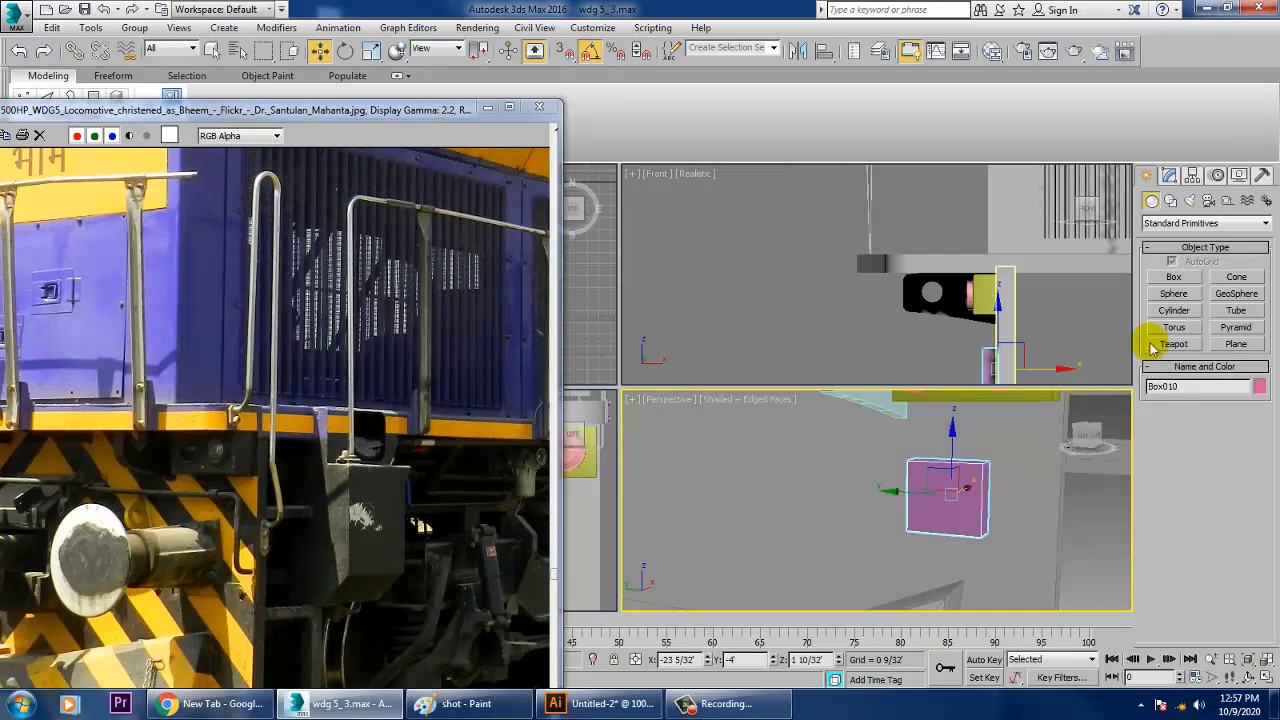
{"action": "left_click", "coordinate": [1170, 176]}
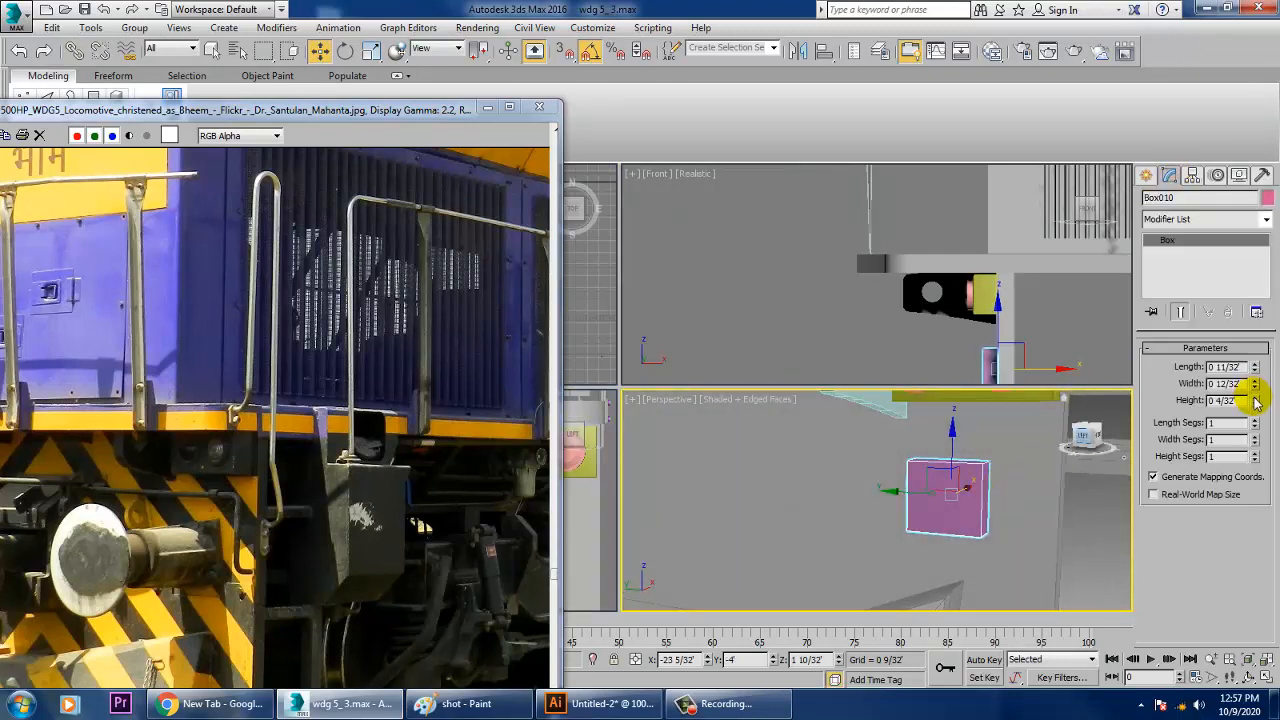
{"action": "left_click_drag", "start_coordinate": [1257, 401], "coordinate": [1270, 436]}
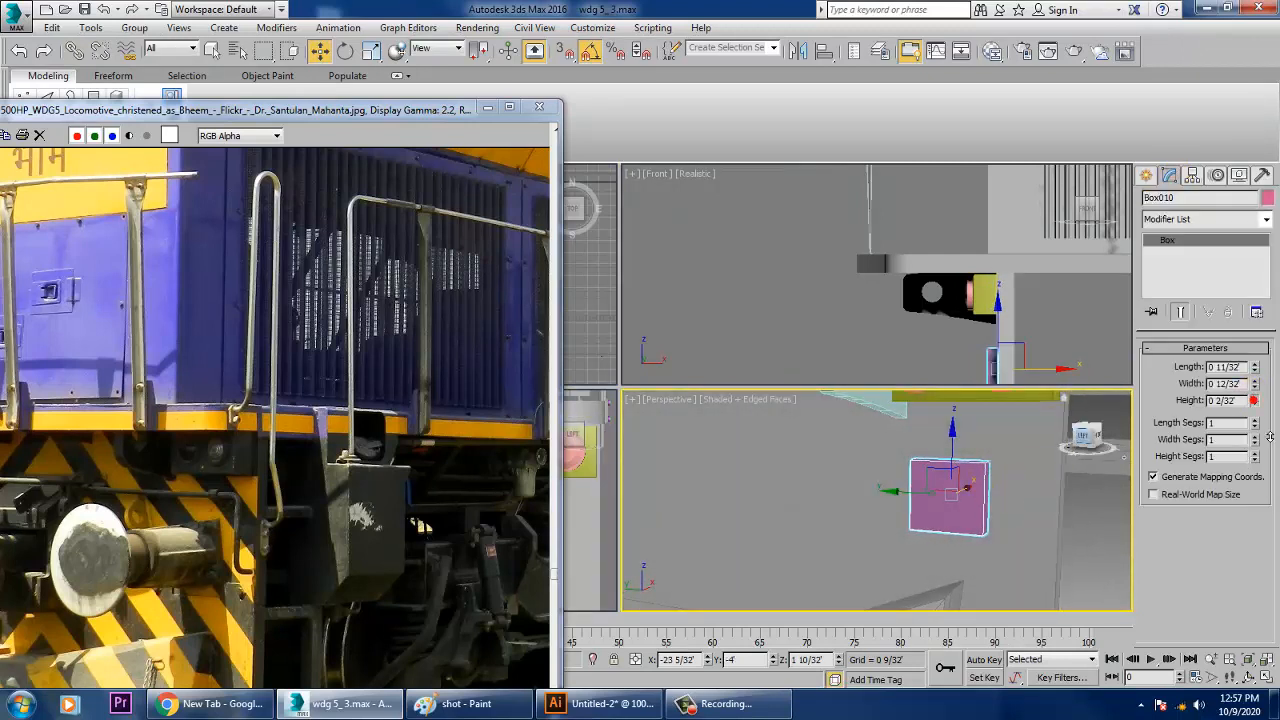
Step: Draw a cylinder about 5/32' in radius and 15/32' high on the face of the buffer's base box
{"action": "left_click", "coordinate": [197, 540], "text": "ctrl"}
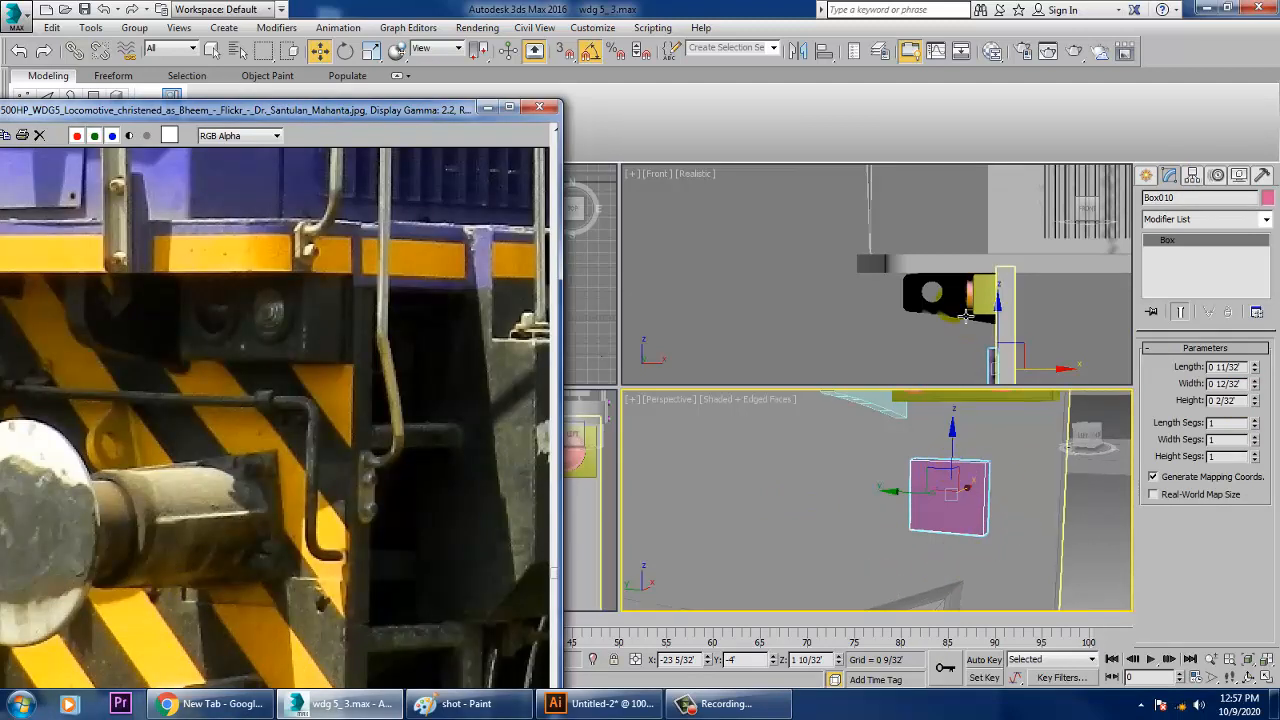
{"action": "right_click", "coordinate": [605, 566]}
{"action": "key", "text": "alt+w"}
{"action": "key", "text": "z"}
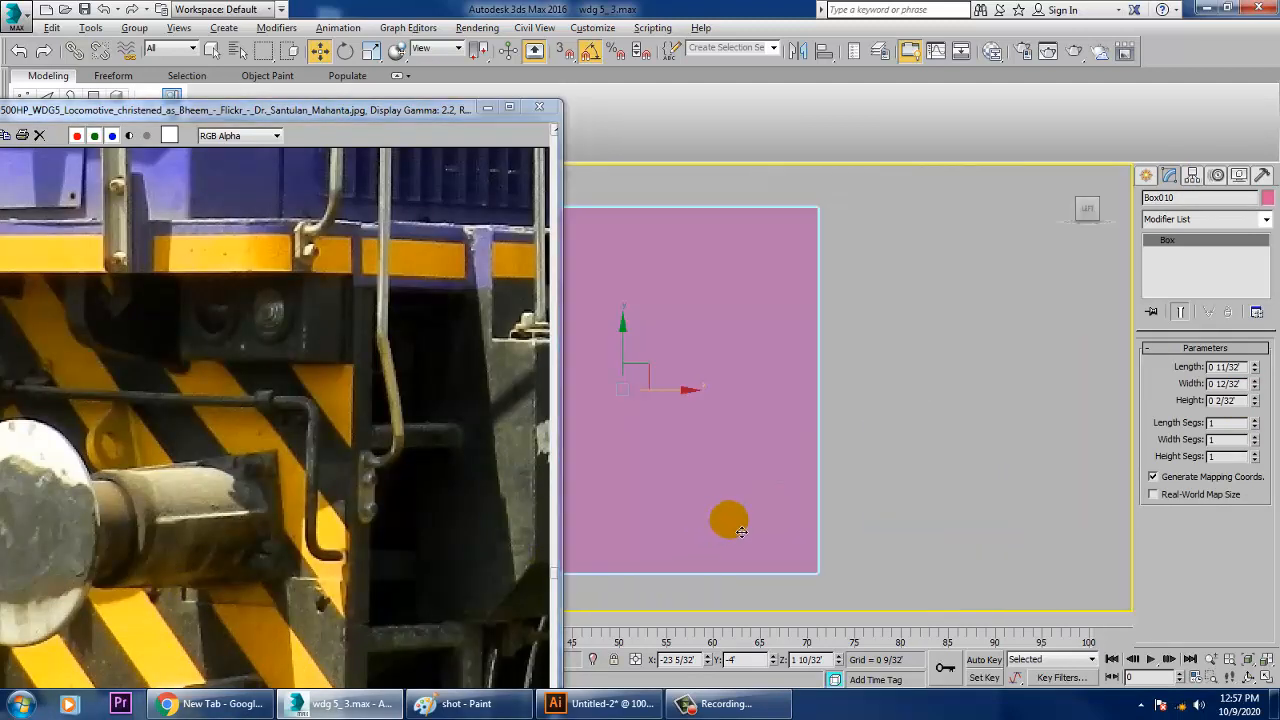
{"action": "middle_click_drag", "start_coordinate": [742, 533], "coordinate": [903, 498]}
{"action": "scroll", "coordinate": [884, 494], "scroll_direction": "down", "scroll_amount": 5}
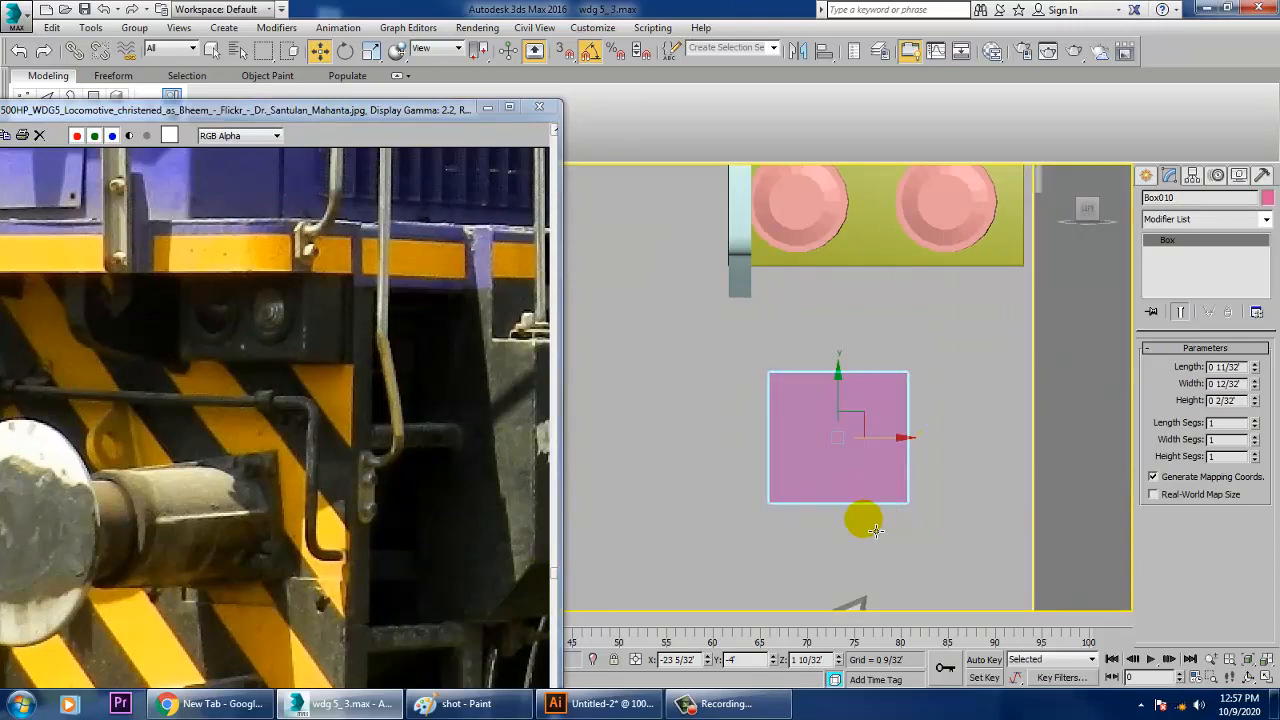
{"action": "left_click", "coordinate": [1147, 174]}
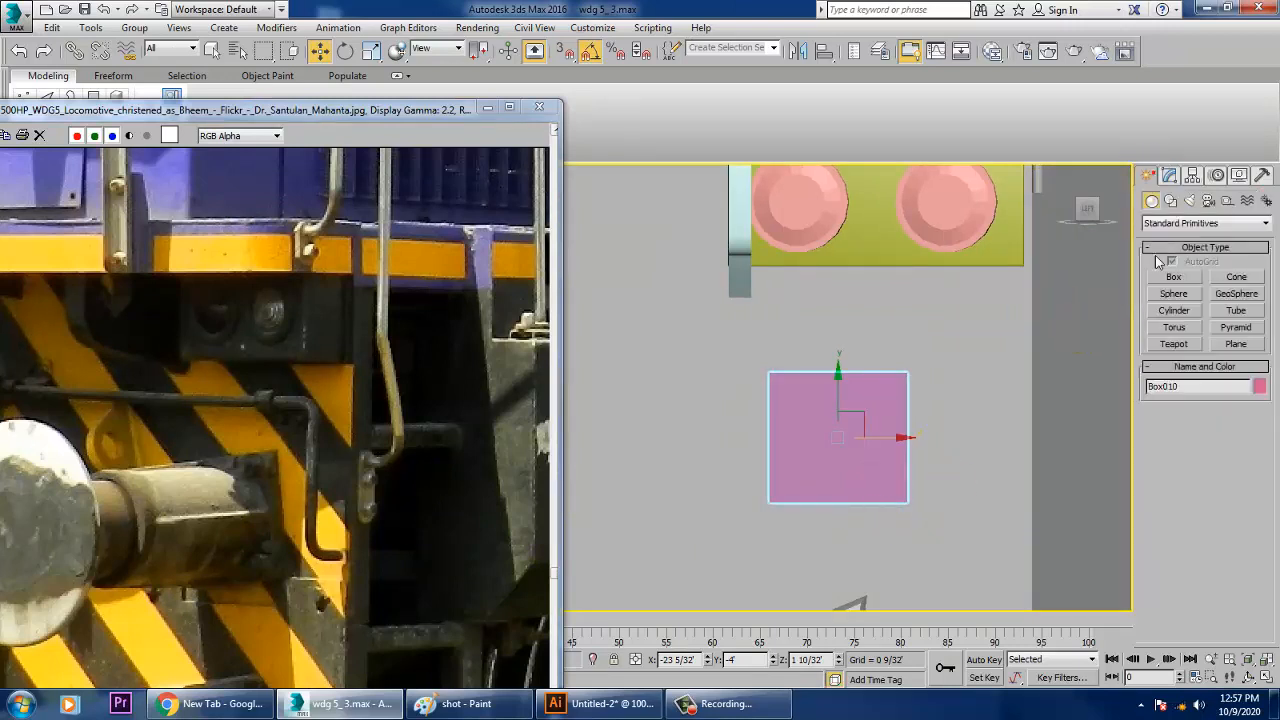
{"action": "left_click", "coordinate": [1177, 310]}
{"action": "left_click_drag", "start_coordinate": [849, 449], "coordinate": [896, 490]}
{"action": "left_click", "coordinate": [886, 326]}
{"action": "key", "text": "w"}
Step: Lengthen the buffer cylinder to a height of 1 10/32' to match the buffer in the reference photo
{"action": "key", "text": "alt+w"}
{"action": "middle_click", "coordinate": [1004, 487]}
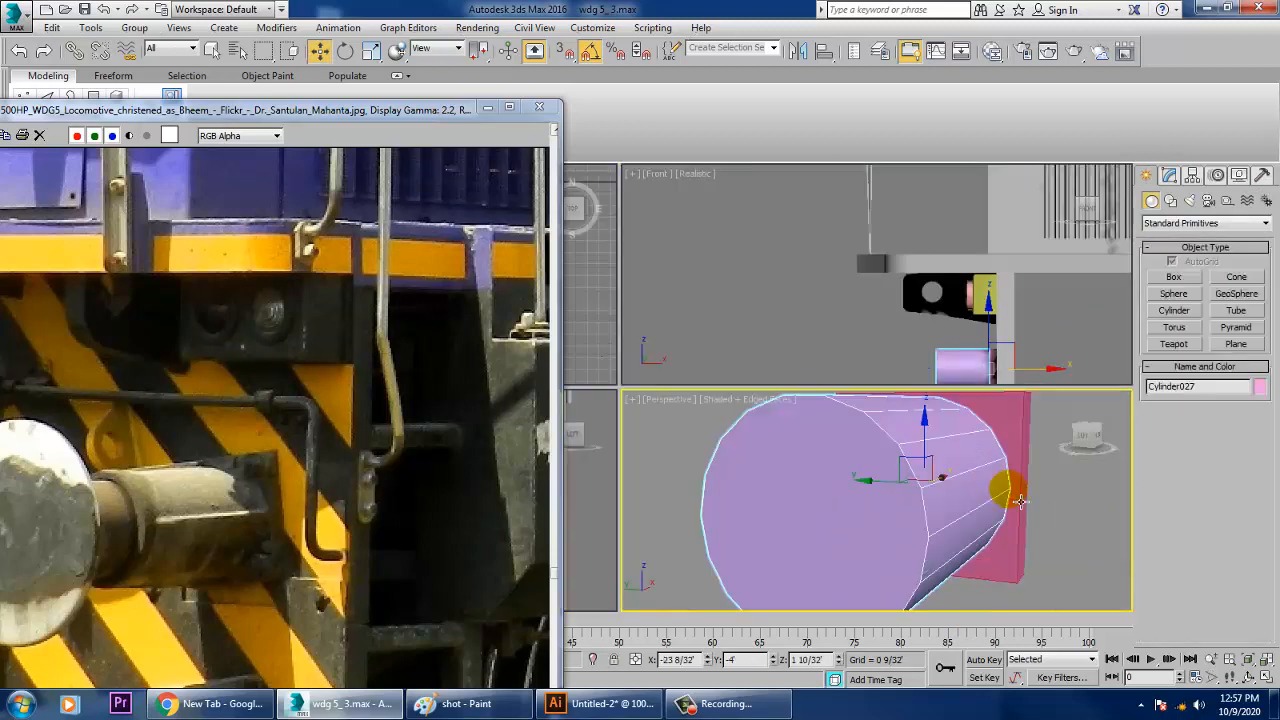
{"action": "scroll", "coordinate": [990, 478], "scroll_direction": "down", "scroll_amount": 5}
{"action": "middle_click_drag", "start_coordinate": [988, 477], "coordinate": [943, 491], "text": "alt"}
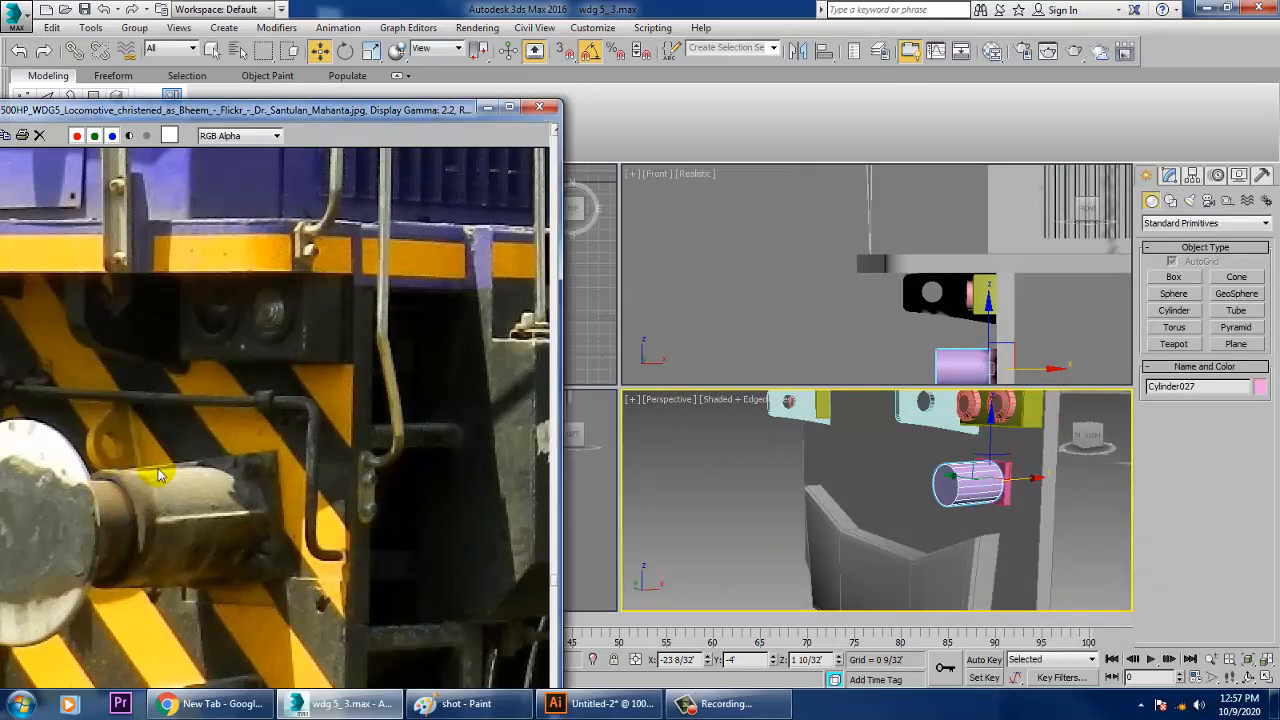
{"action": "middle_click_drag", "start_coordinate": [160, 477], "coordinate": [330, 495]}
{"action": "scroll", "coordinate": [328, 495], "scroll_direction": "down", "scroll_amount": 2}
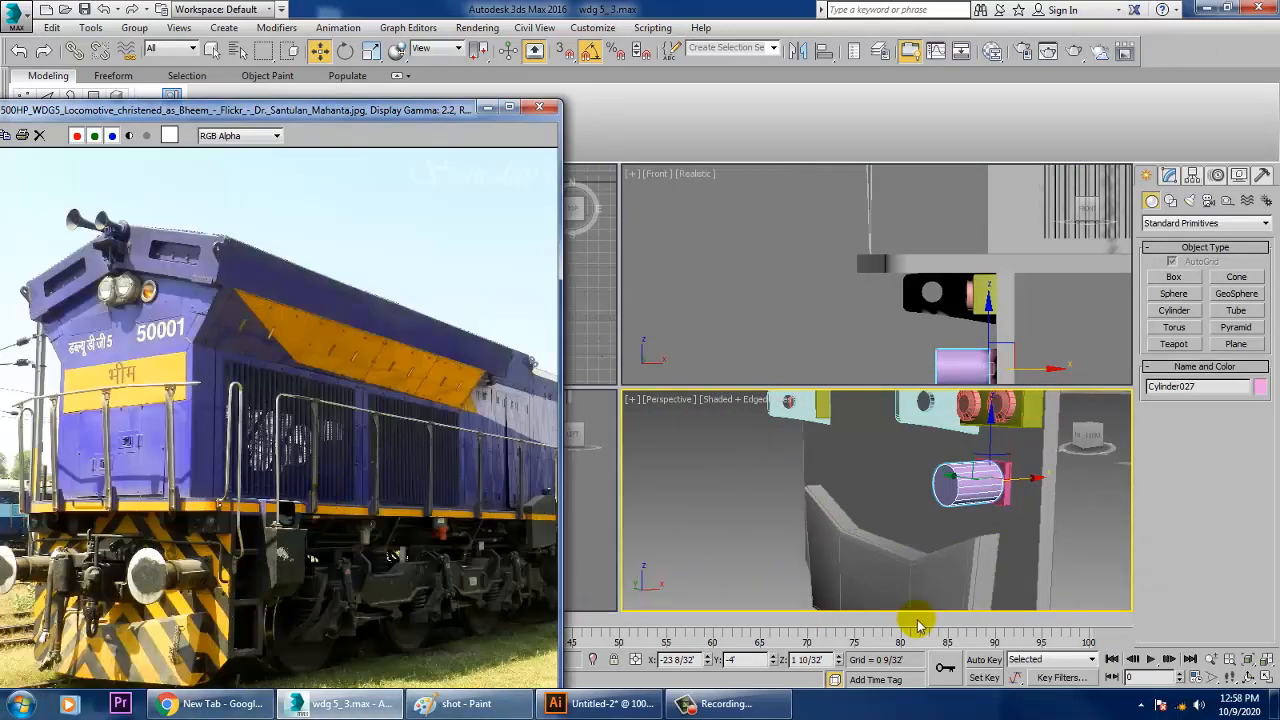
{"action": "middle_click_drag", "start_coordinate": [1012, 582], "coordinate": [850, 450], "text": "alt"}
{"action": "key", "text": "alt+w"}
{"action": "left_click", "coordinate": [1169, 175]}
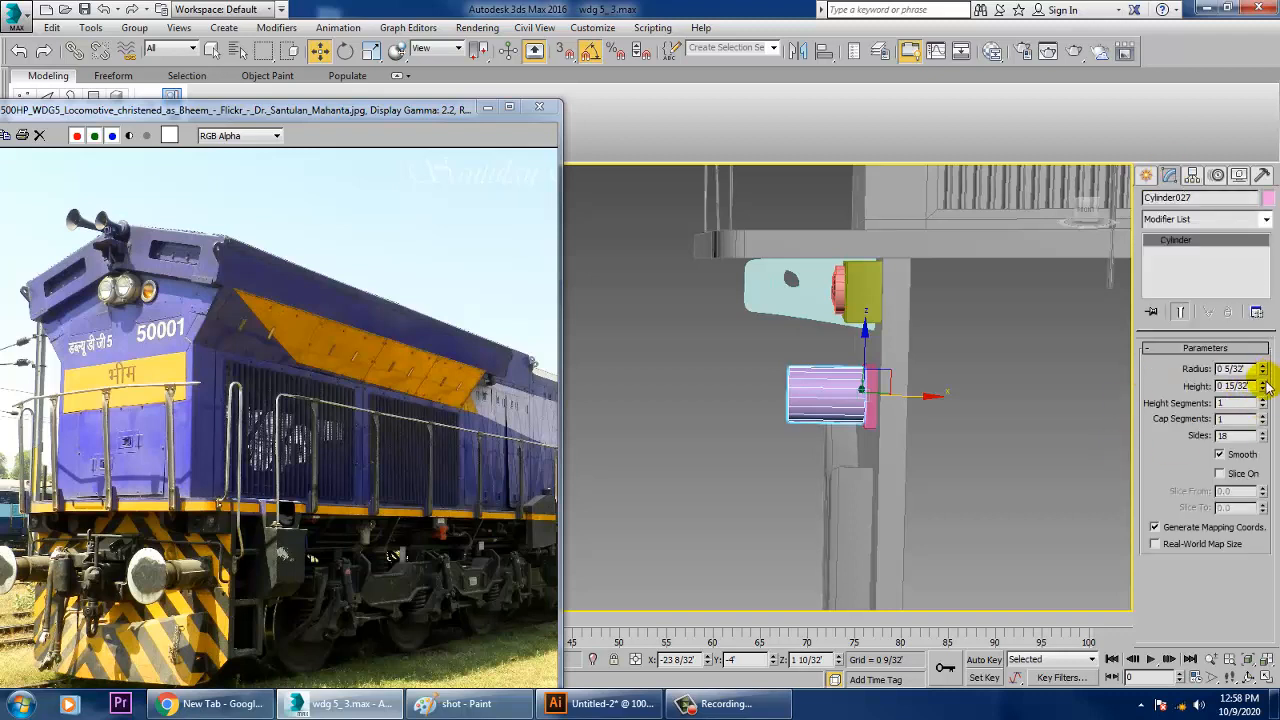
{"action": "left_click_drag", "start_coordinate": [1267, 387], "coordinate": [1244, 246]}
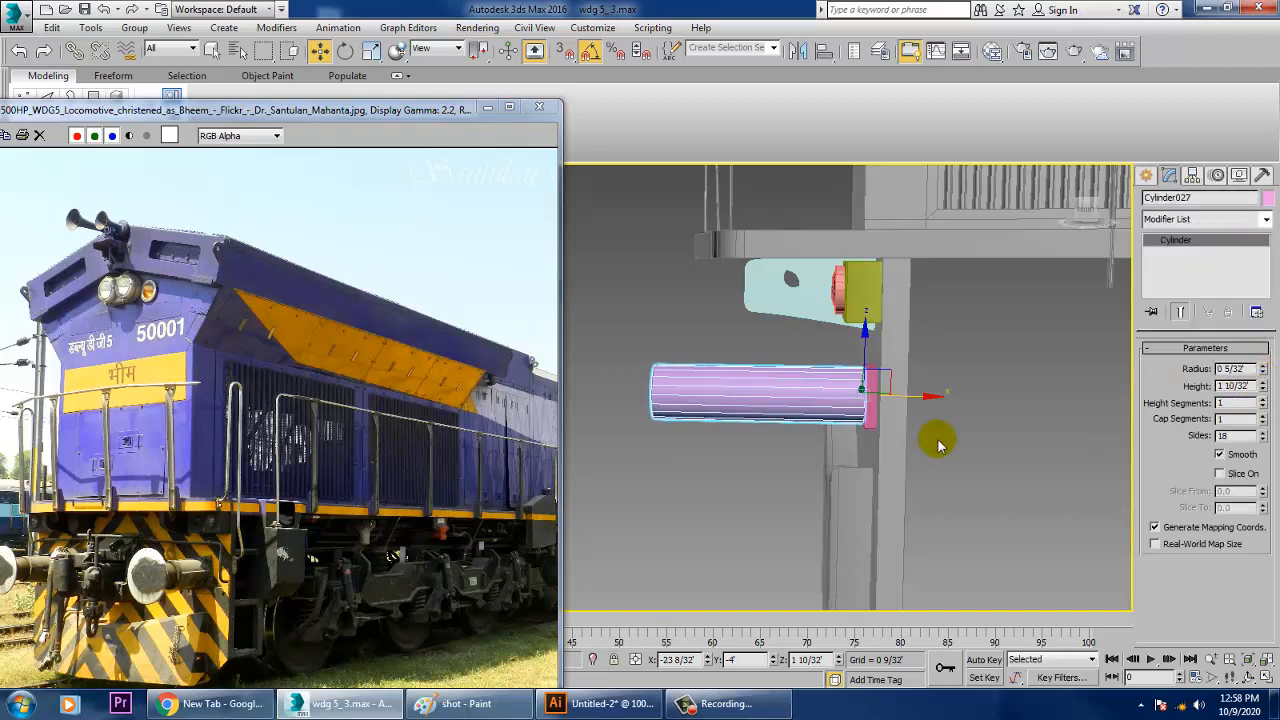
Step: Convert the lengthened buffer cylinder to an Editable Poly
{"action": "middle_click_drag", "start_coordinate": [859, 435], "coordinate": [709, 437], "text": "alt"}
{"action": "middle_click_drag", "start_coordinate": [786, 389], "coordinate": [651, 400], "text": "alt"}
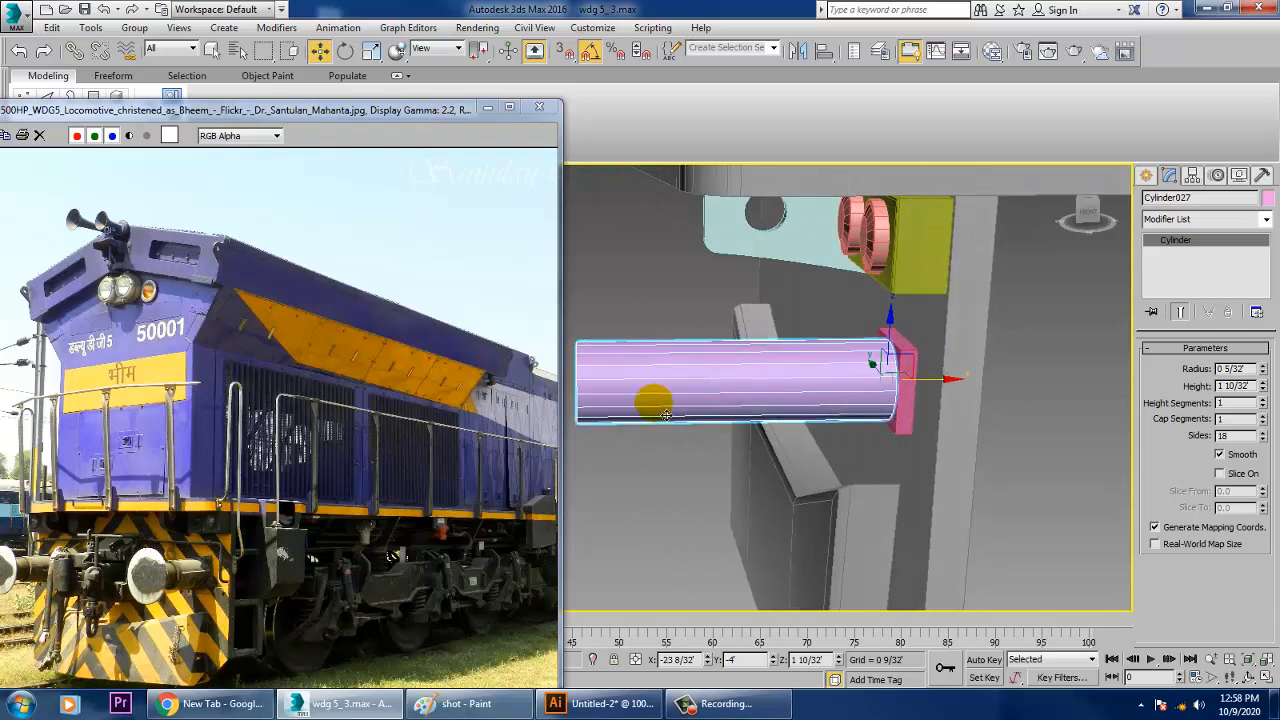
{"action": "right_click", "coordinate": [651, 400]}
{"action": "mouse_move", "coordinate": [680, 557]}
{"action": "left_click", "coordinate": [830, 570]}
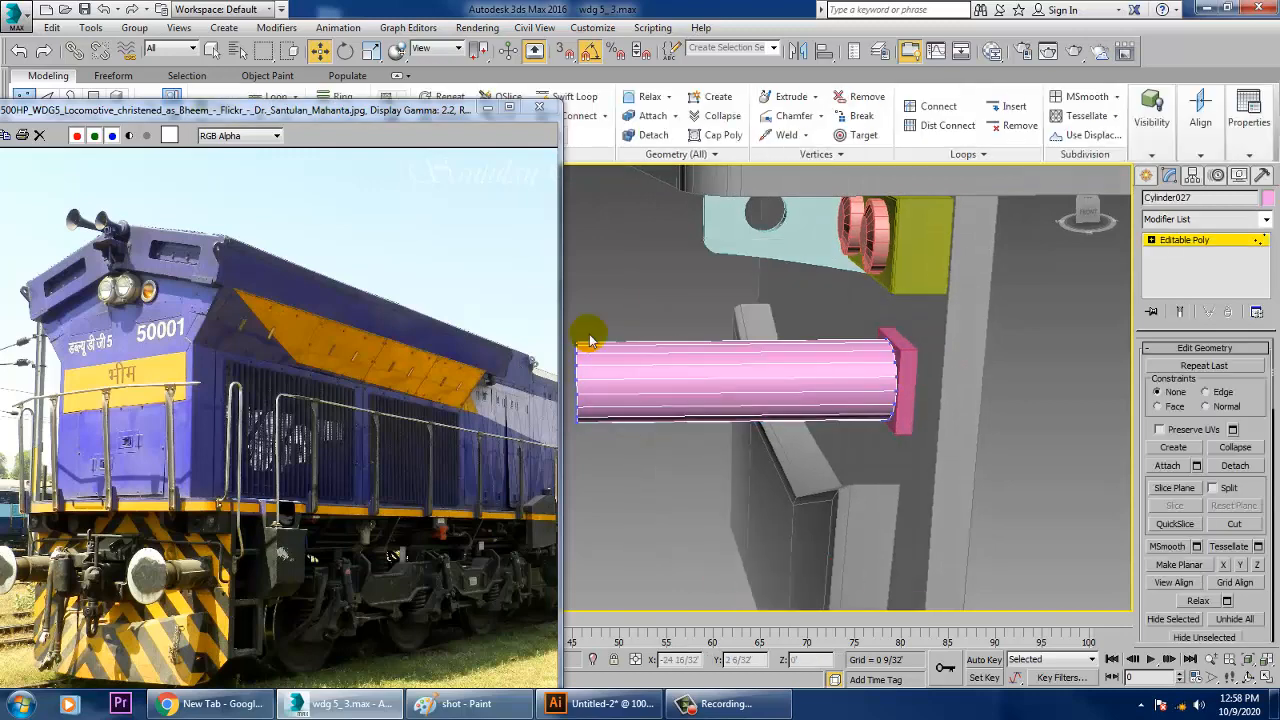
Step: Shorten the buffer cylinder by moving its front-end vertices about 10/32' toward the base box
{"action": "left_click_drag", "start_coordinate": [651, 394], "coordinate": [730, 390]}
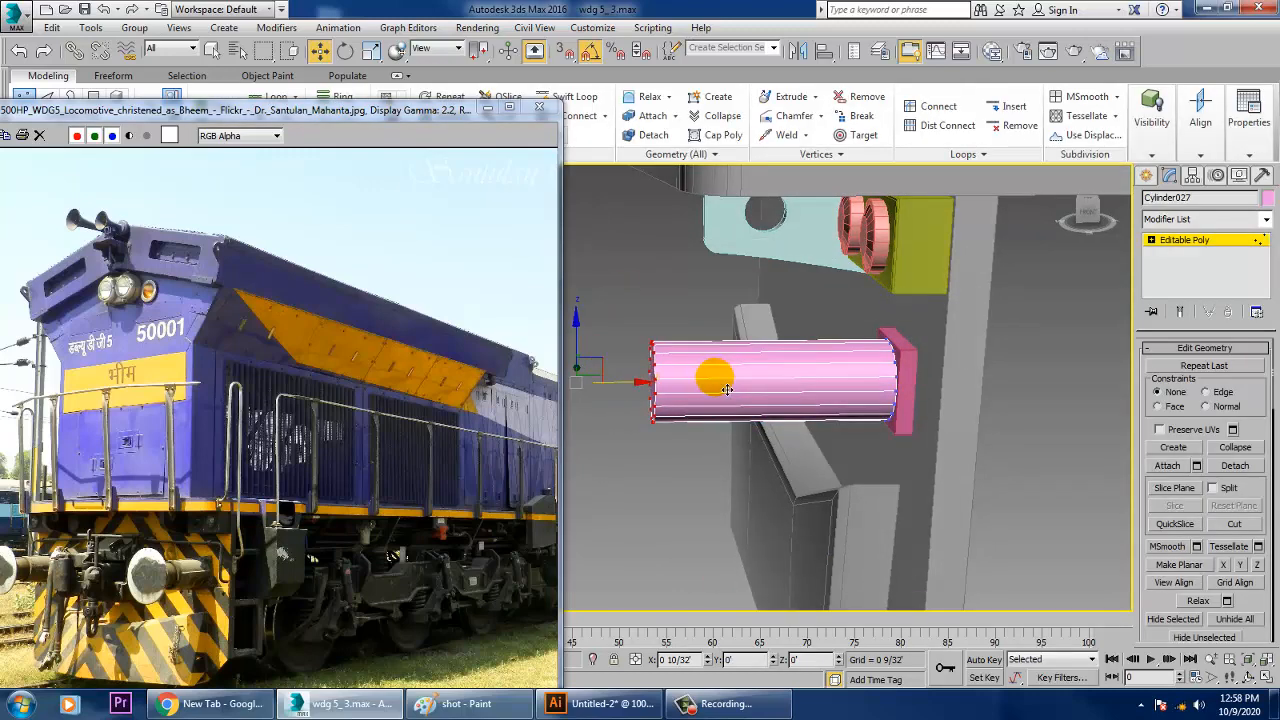
{"action": "middle_click_drag", "start_coordinate": [714, 377], "coordinate": [725, 340], "text": "alt"}
{"action": "right_click", "coordinate": [725, 340]}
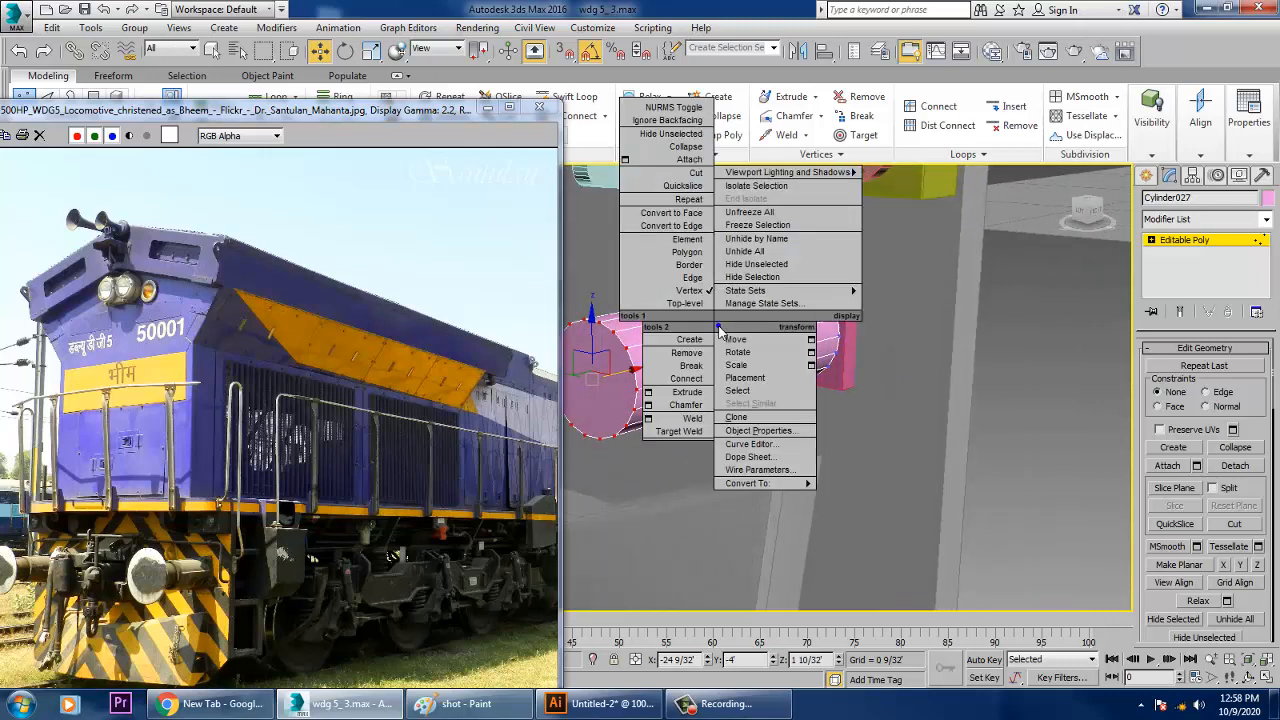
{"action": "left_click", "coordinate": [648, 437]}
Step: Select the buffer cylinder's front cap polygon and inset it by a very small amount, less than 1/32'
{"action": "key", "text": "4"}
{"action": "left_click", "coordinate": [623, 380]}
{"action": "middle_click_drag", "start_coordinate": [727, 412], "coordinate": [863, 428]}
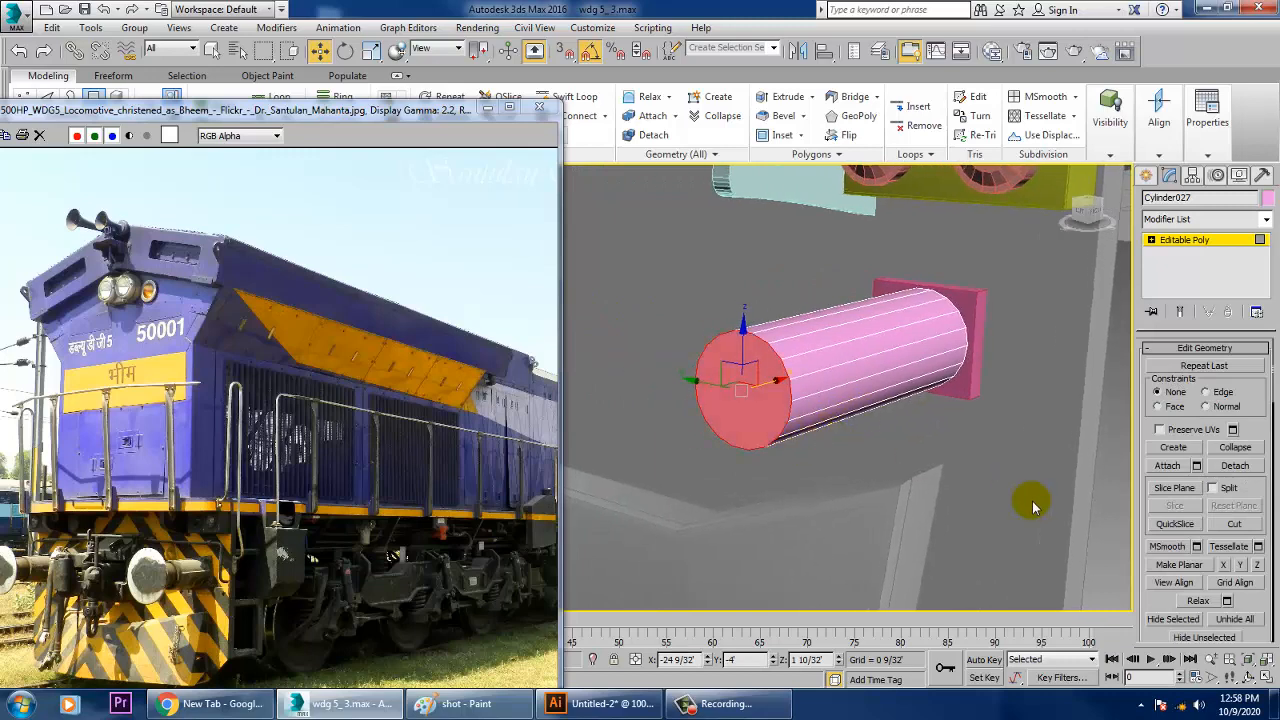
{"action": "scroll", "coordinate": [1264, 604], "scroll_direction": "up", "scroll_amount": 5}
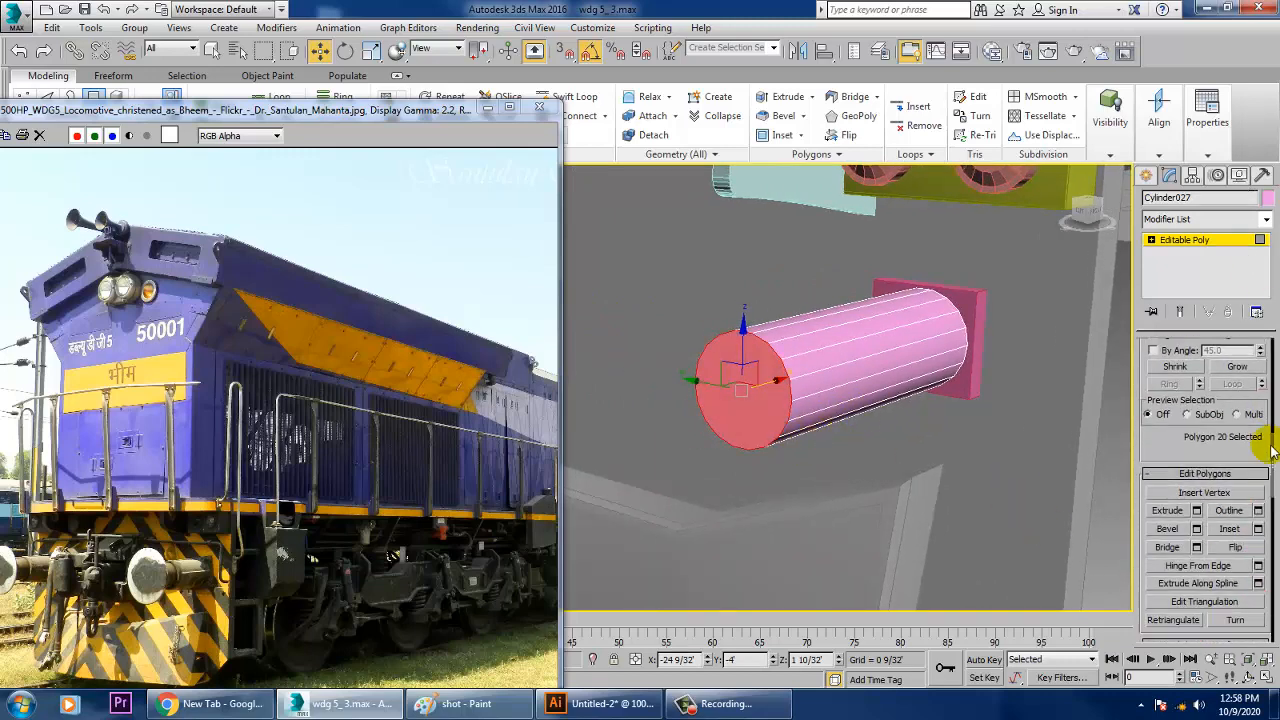
{"action": "left_click", "coordinate": [1258, 529]}
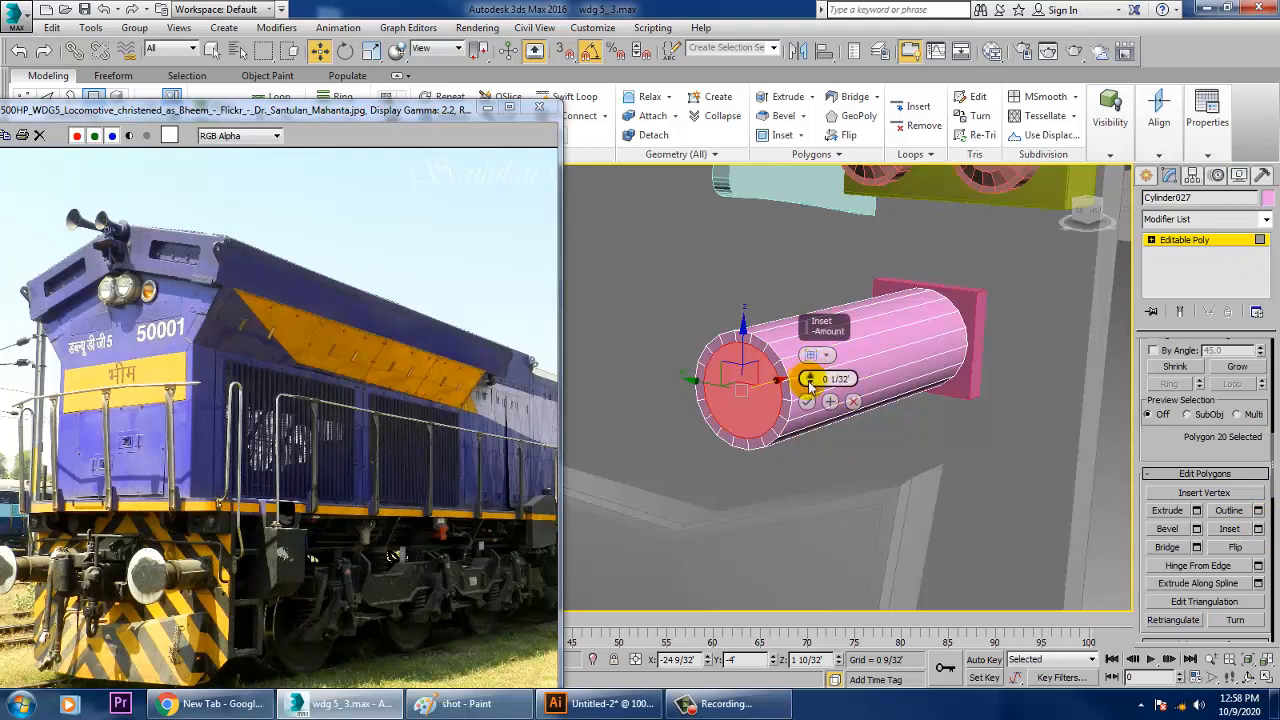
{"action": "left_click_drag", "start_coordinate": [812, 381], "coordinate": [820, 398]}
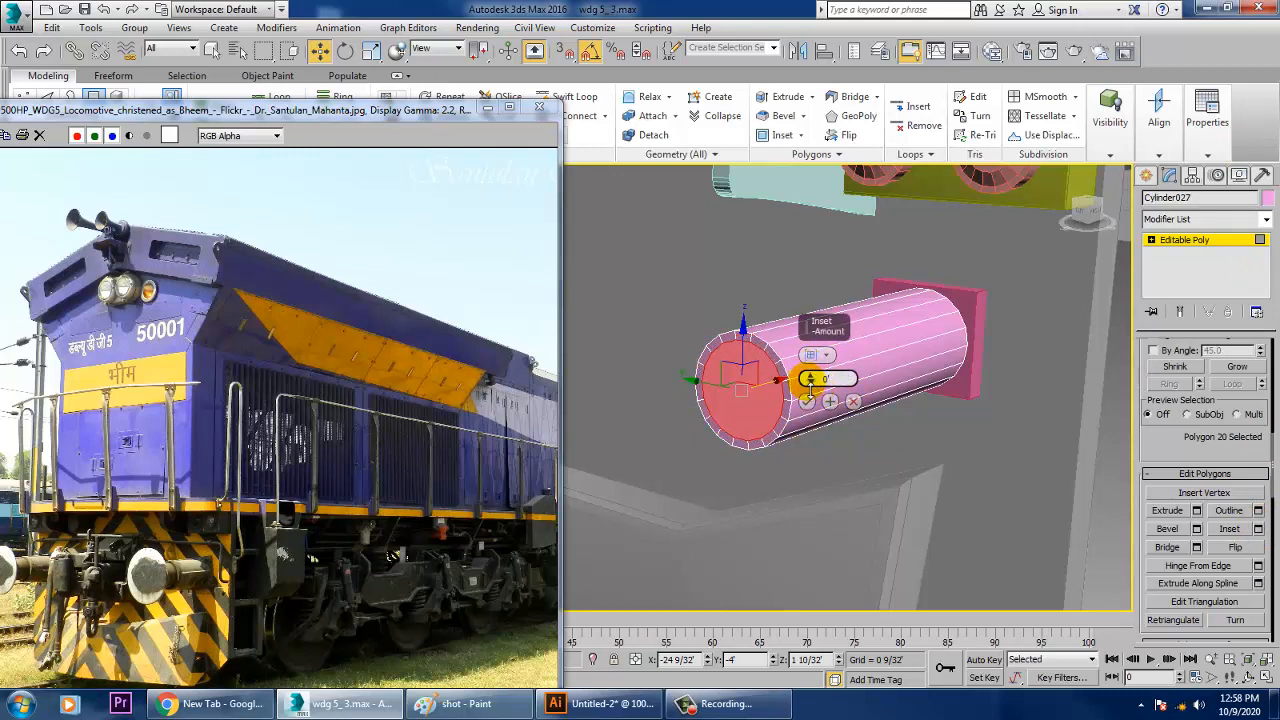
{"action": "left_click", "coordinate": [806, 401]}
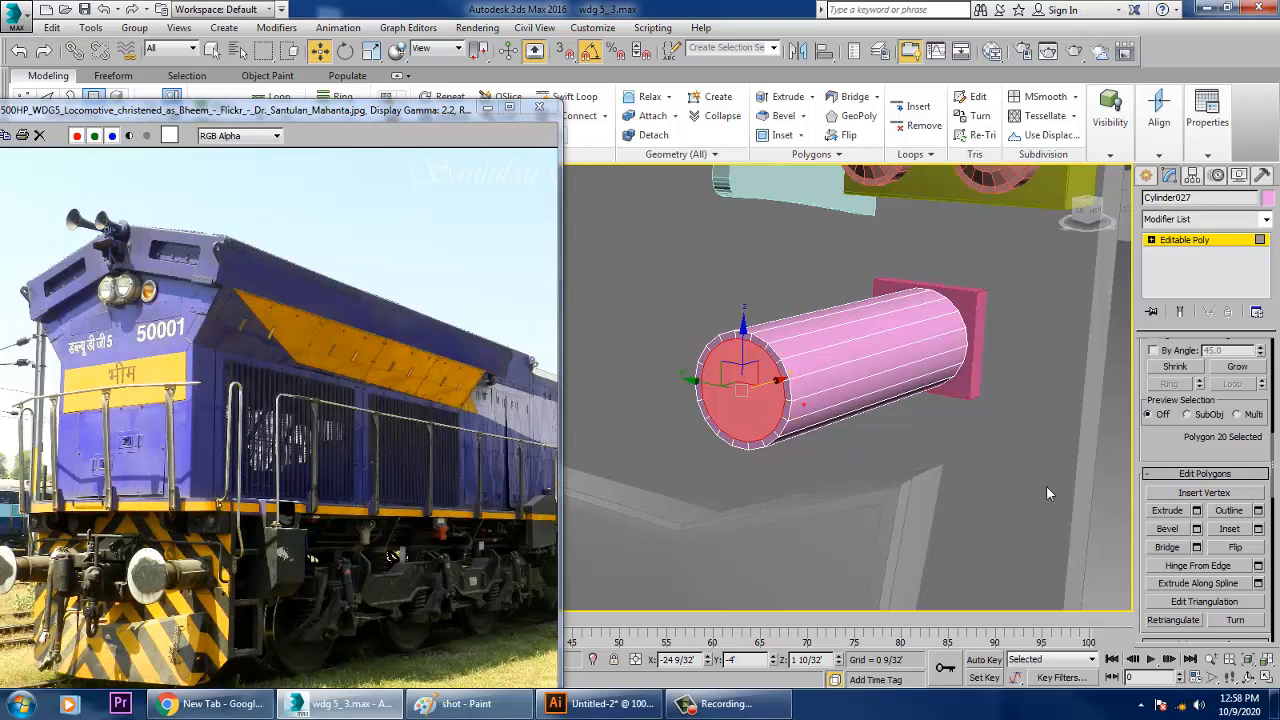
Step: Extrude the inset front polygon of the buffer cylinder 10/32' outward as a thinner shaft
{"action": "left_click", "coordinate": [1197, 511]}
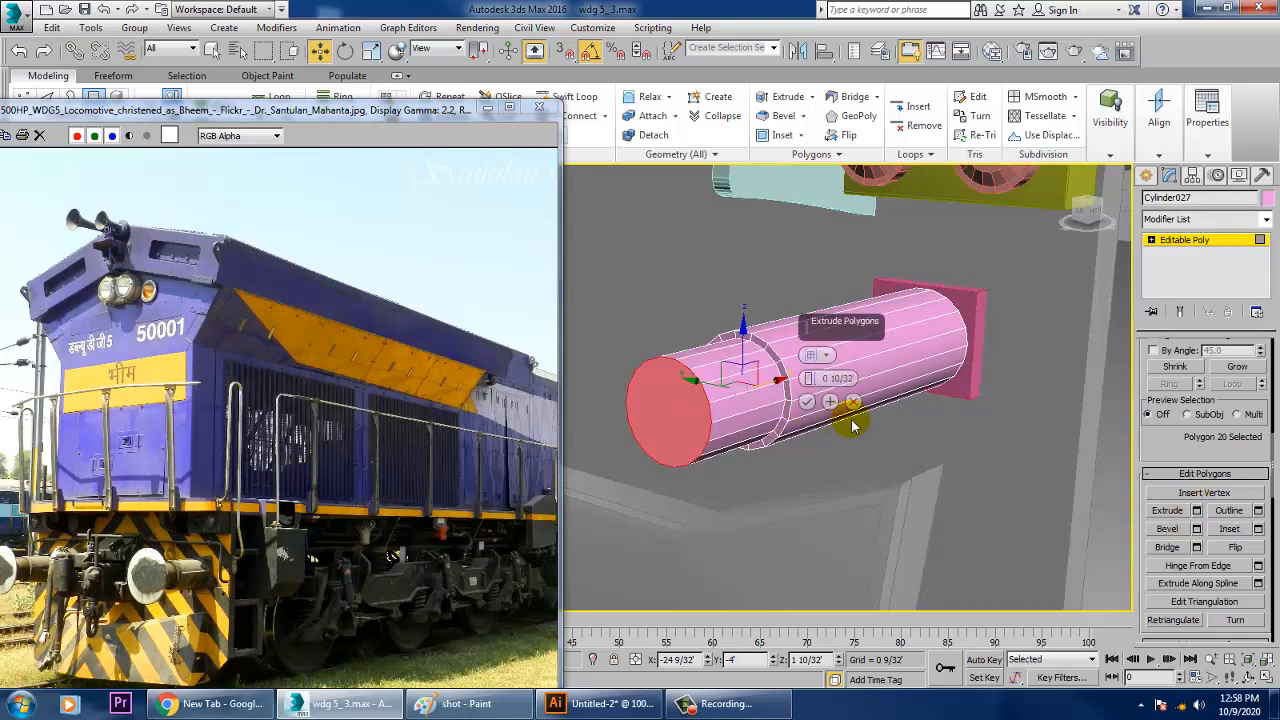
{"action": "left_click", "coordinate": [806, 402]}
{"action": "middle_click_drag", "start_coordinate": [806, 398], "coordinate": [924, 414], "text": "alt"}
Step: Bevel the shaft's front polygon outward with a height of 4/32' and a widened outline to form the flared buffer head
{"action": "left_click", "coordinate": [1196, 529]}
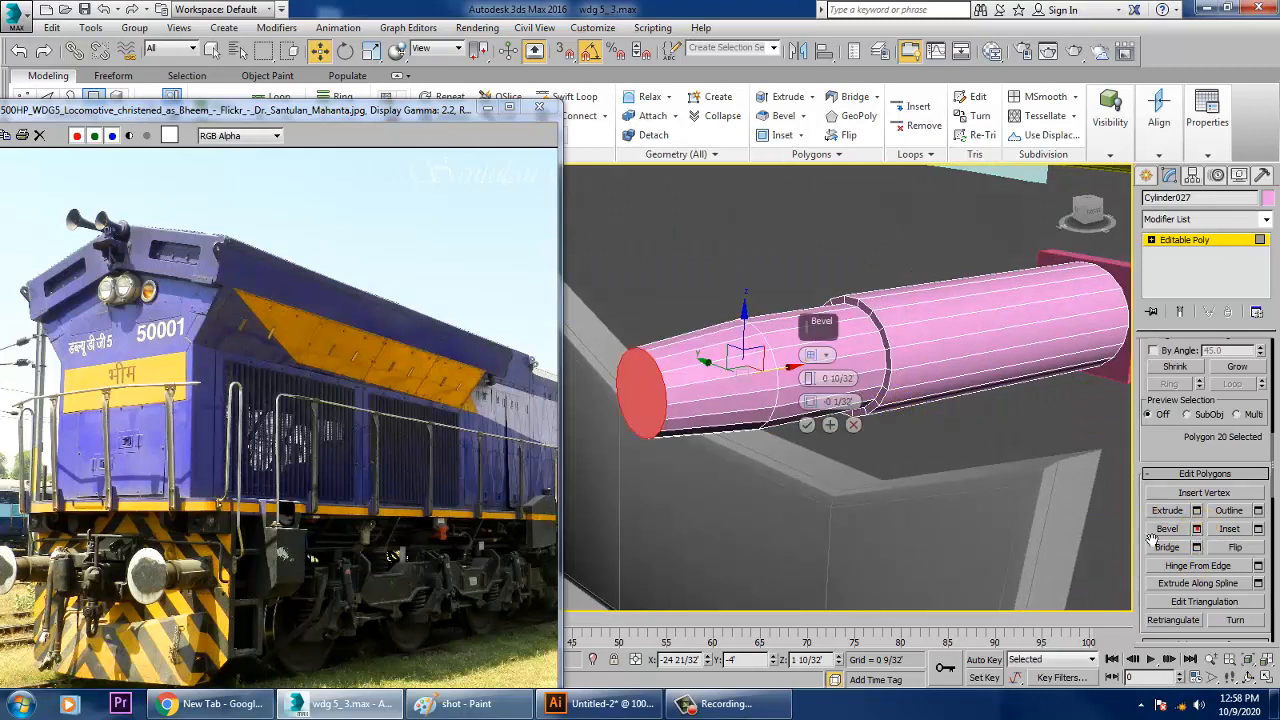
{"action": "mouse_move", "coordinate": [810, 379]}
{"action": "left_mouse_down"}
{"action": "mouse_move", "coordinate": [842, 402]}
{"action": "mouse_move", "coordinate": [803, 368]}
{"action": "left_mouse_up"}
{"action": "scroll", "coordinate": [803, 368], "scroll_direction": "down", "scroll_amount": 5}
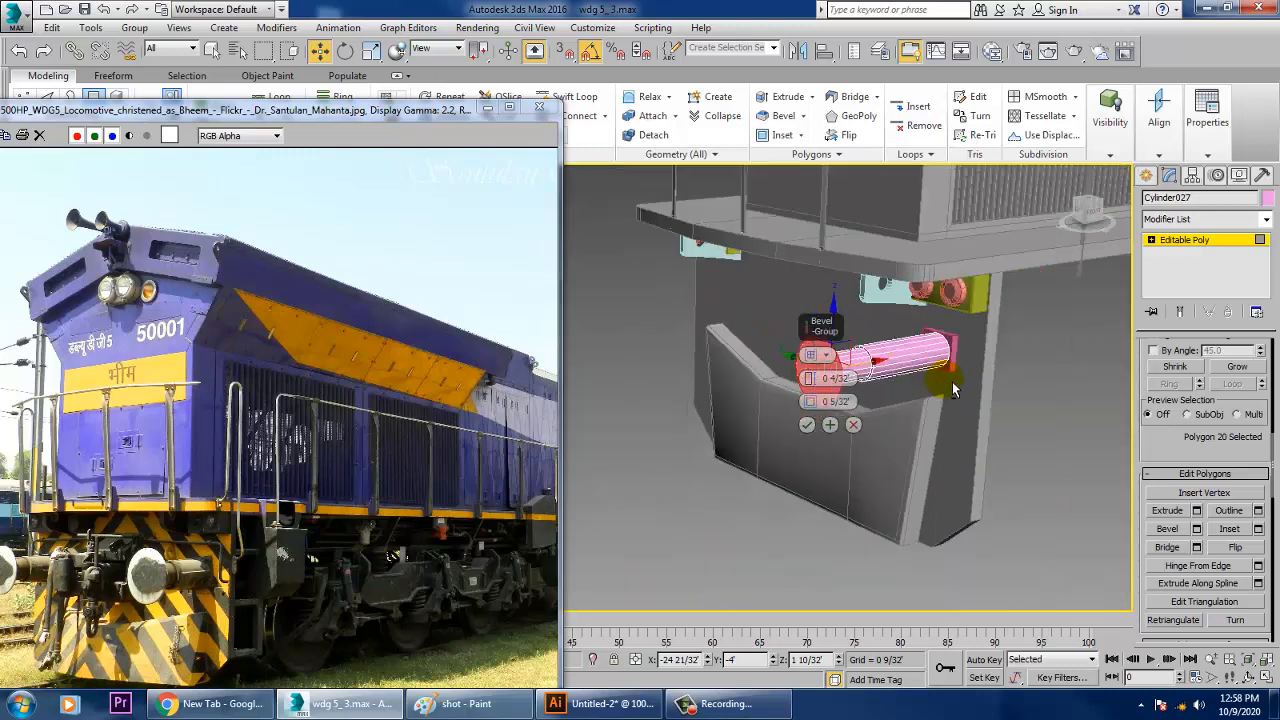
{"action": "scroll", "coordinate": [949, 384], "scroll_direction": "up", "scroll_amount": 4}
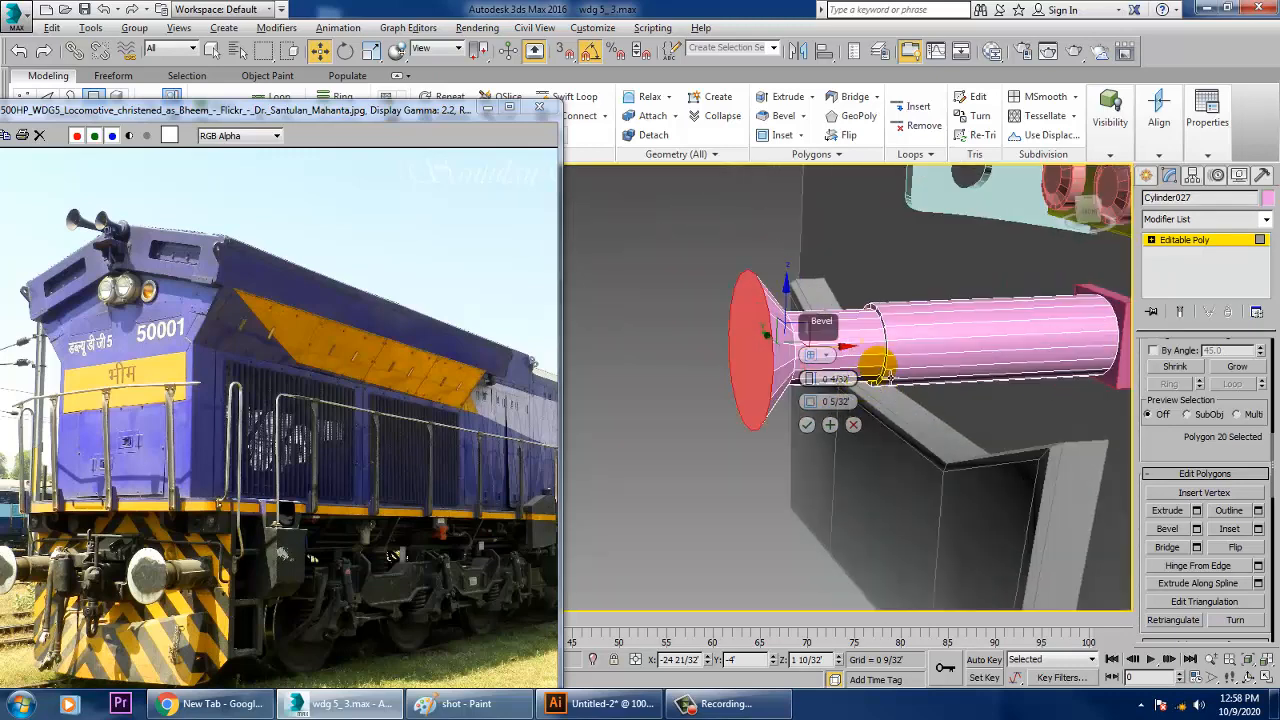
{"action": "middle_click_drag", "start_coordinate": [884, 371], "coordinate": [947, 371], "text": "alt"}
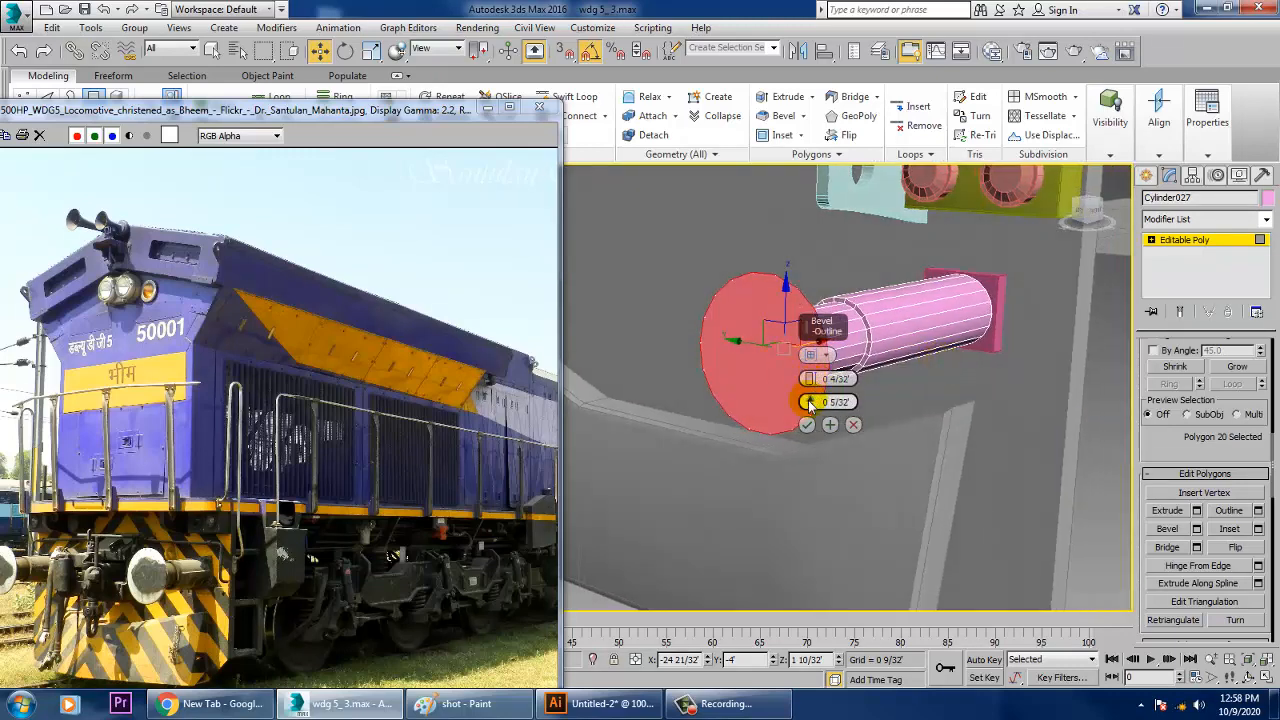
{"action": "left_click_drag", "start_coordinate": [810, 402], "coordinate": [805, 424]}
{"action": "left_click", "coordinate": [807, 427]}
Step: Add an edge loop around the flared side of the buffer head with Swift Loop
{"action": "middle_click_drag", "start_coordinate": [838, 412], "coordinate": [800, 390], "text": "alt"}
{"action": "scroll", "coordinate": [806, 402], "scroll_direction": "up", "scroll_amount": 2}
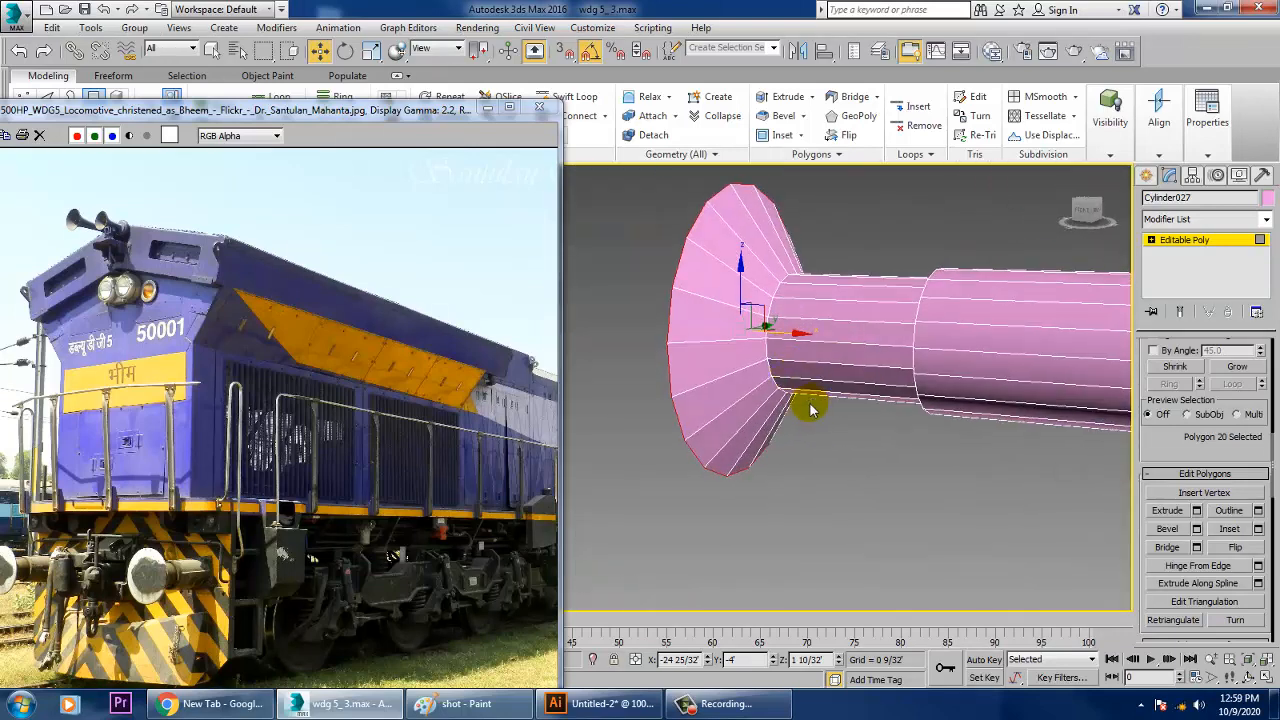
{"action": "left_click", "coordinate": [576, 97]}
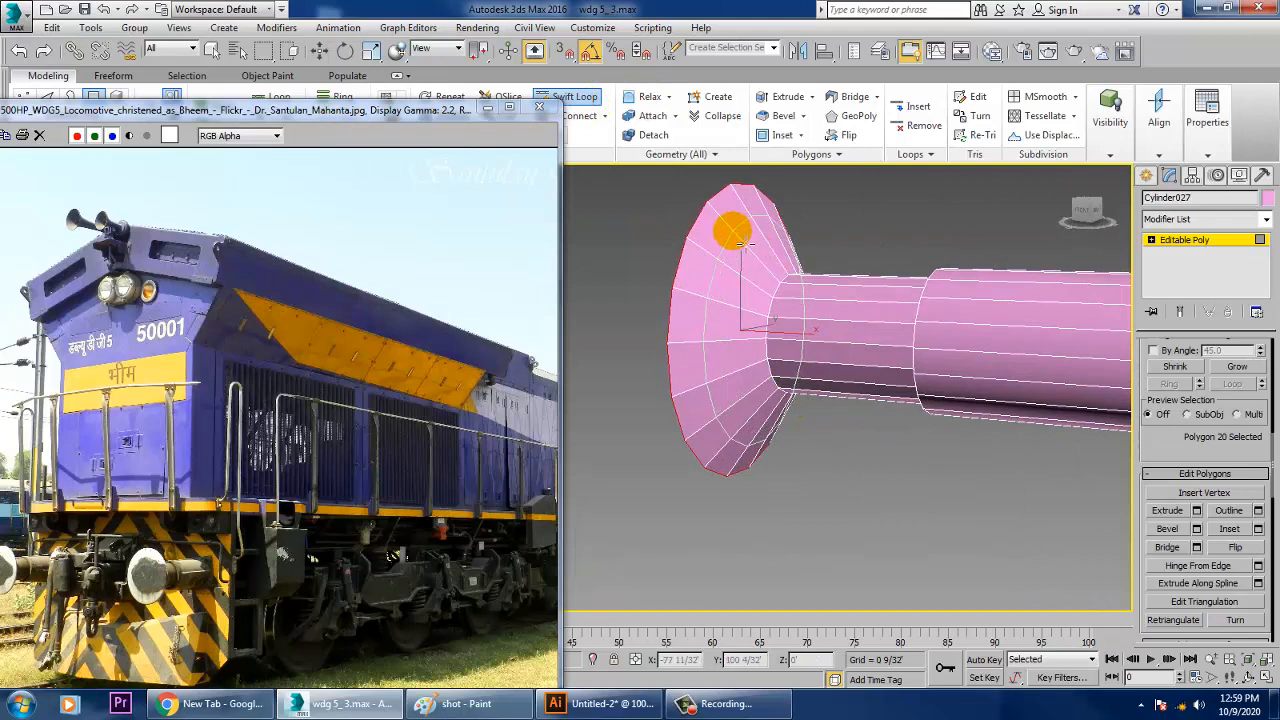
{"action": "middle_click_drag", "start_coordinate": [763, 287], "coordinate": [860, 308], "text": "alt"}
{"action": "key", "text": "w"}
{"action": "scroll", "coordinate": [860, 308], "scroll_direction": "up", "scroll_amount": 3}
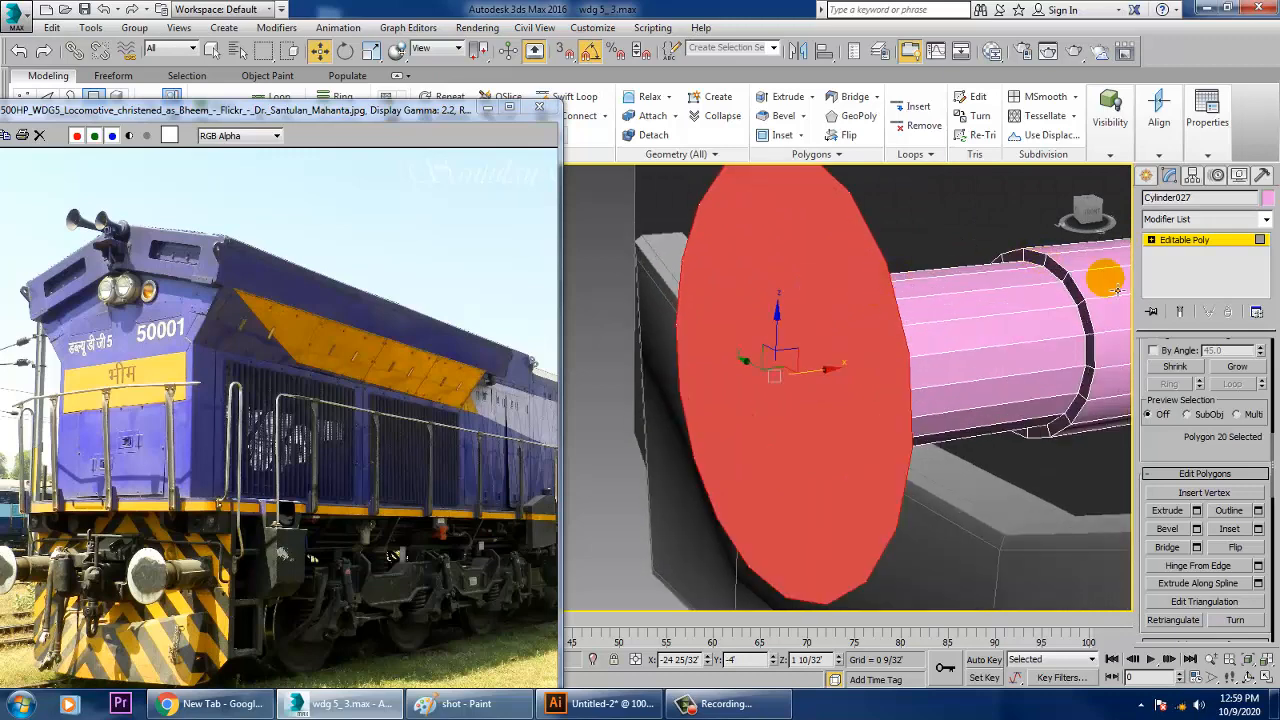
Step: Convert the buffer head's front polygon selection to its rim edges, chamfer them by 1/32', and deselect them
{"action": "left_click", "coordinate": [1152, 241]}
{"action": "left_click", "coordinate": [1178, 266]}
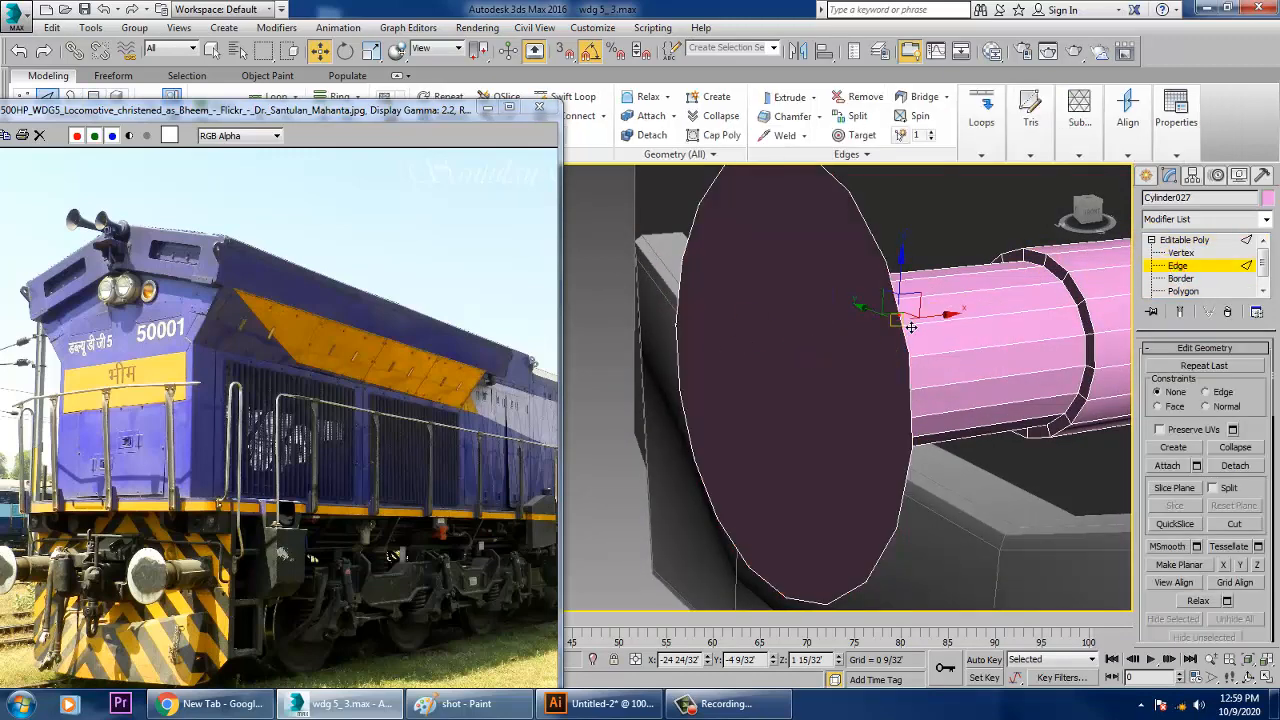
{"action": "scroll", "coordinate": [934, 432], "scroll_direction": "down", "scroll_amount": 5}
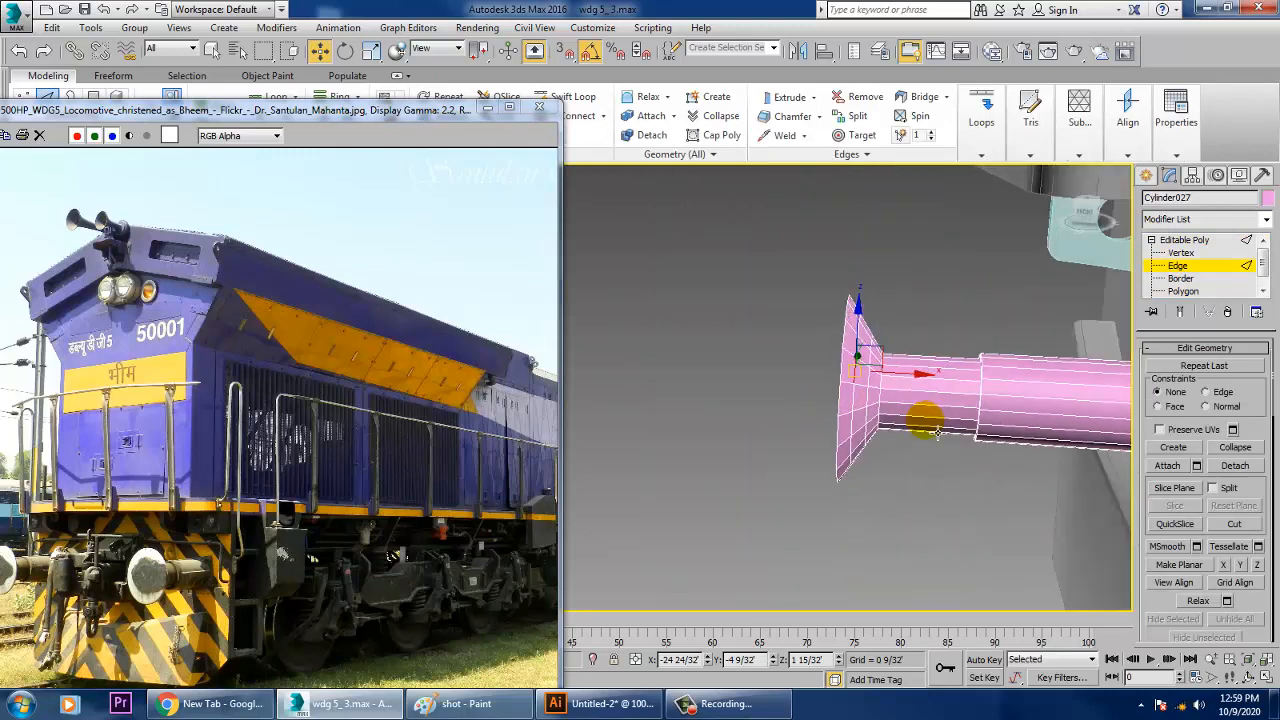
{"action": "left_click", "coordinate": [1183, 290]}
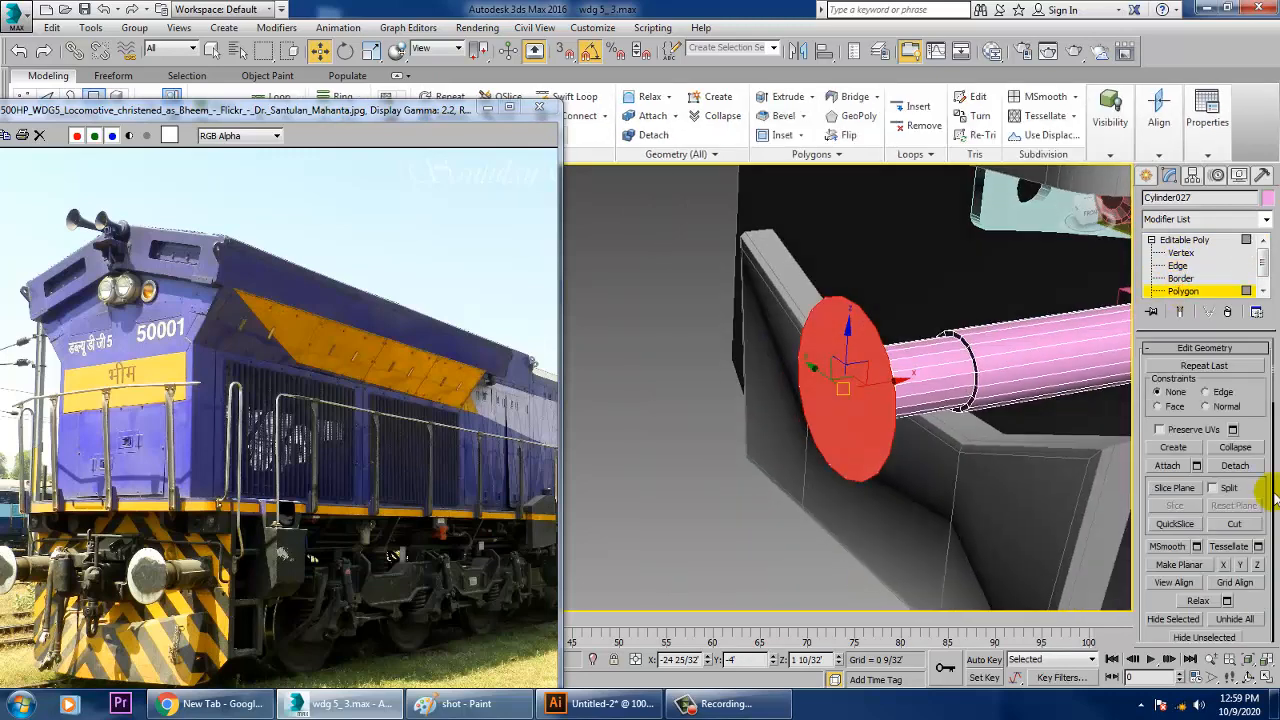
{"action": "left_click_drag", "start_coordinate": [1272, 606], "coordinate": [1237, 280]}
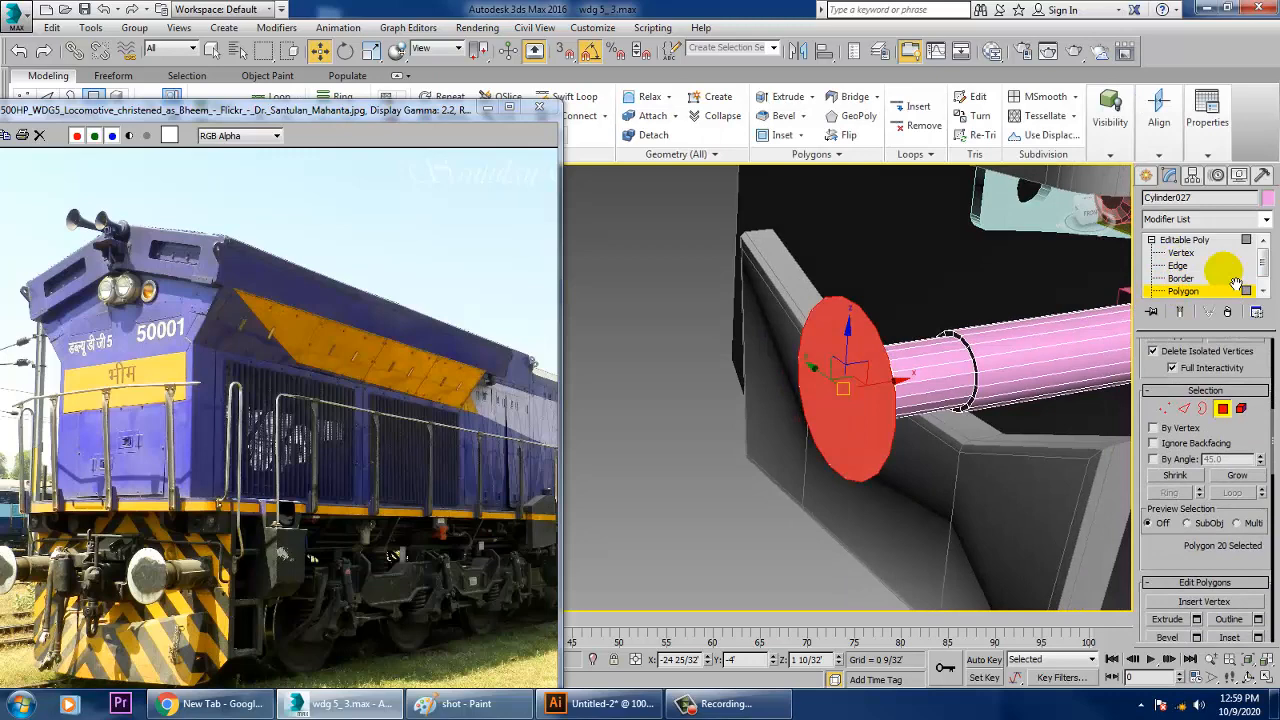
{"action": "left_click", "coordinate": [1189, 409], "text": "ctrl"}
{"action": "left_click_drag", "start_coordinate": [1270, 618], "coordinate": [1265, 175]}
{"action": "left_click", "coordinate": [1196, 388]}
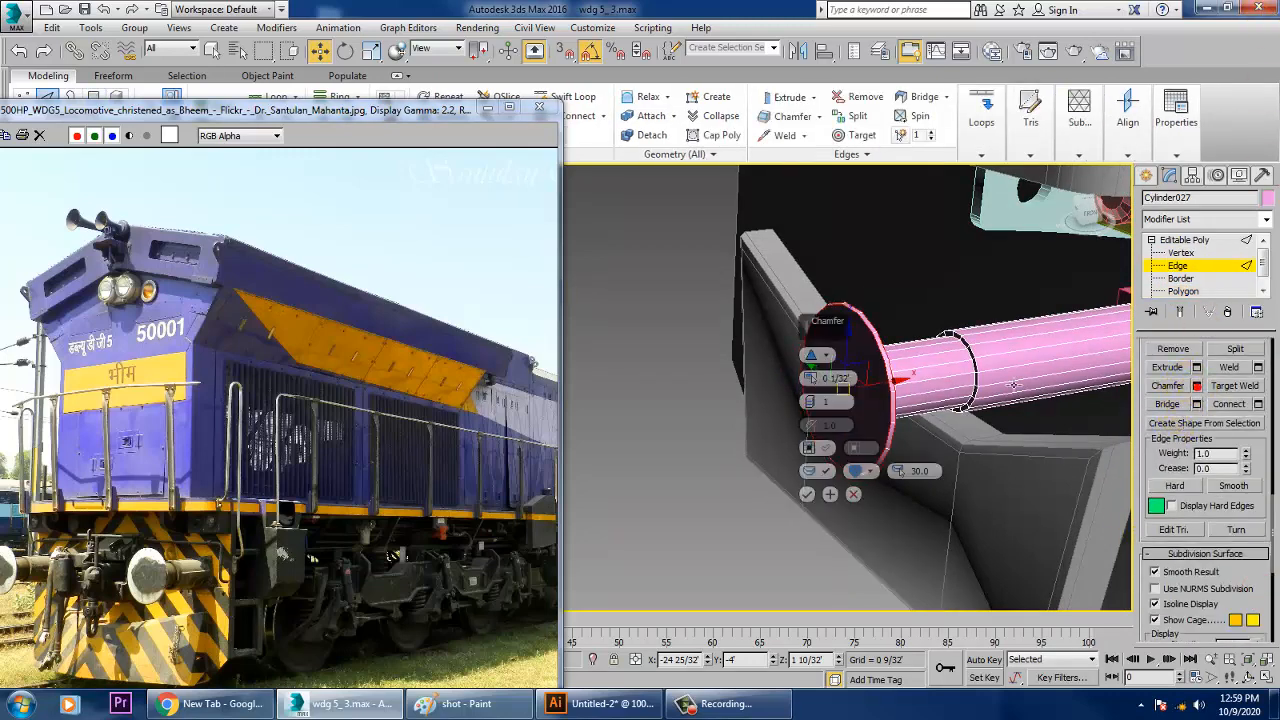
{"action": "scroll", "coordinate": [843, 400], "scroll_direction": "up", "scroll_amount": 3}
{"action": "middle_click_drag", "start_coordinate": [891, 374], "coordinate": [853, 384], "text": "alt"}
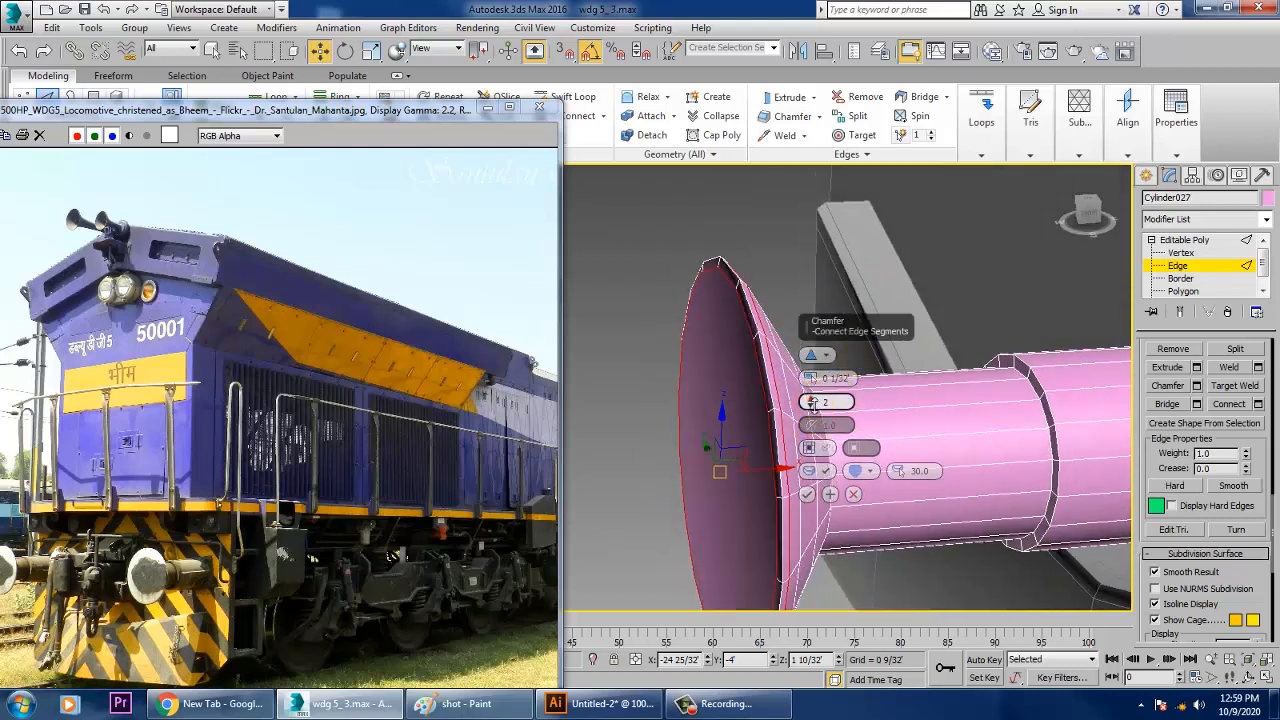
{"action": "left_click", "coordinate": [807, 494]}
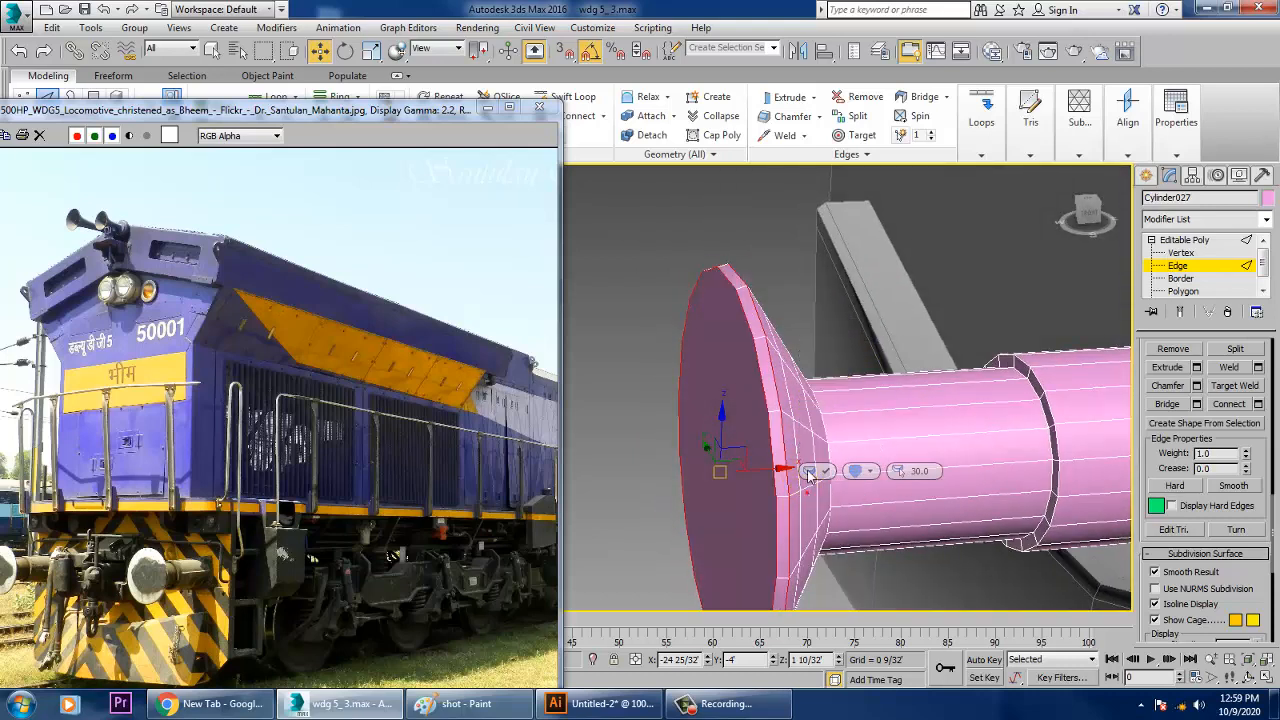
{"action": "left_click", "coordinate": [793, 269]}
Step: Extrude groups of adjacent lengthwise strips around the thick part of the buffer shaft slightly outward, leaving narrow strips between them as grooves
{"action": "scroll", "coordinate": [825, 340], "scroll_direction": "down", "scroll_amount": 3}
{"action": "middle_click_drag", "start_coordinate": [885, 405], "coordinate": [997, 422], "text": "alt"}
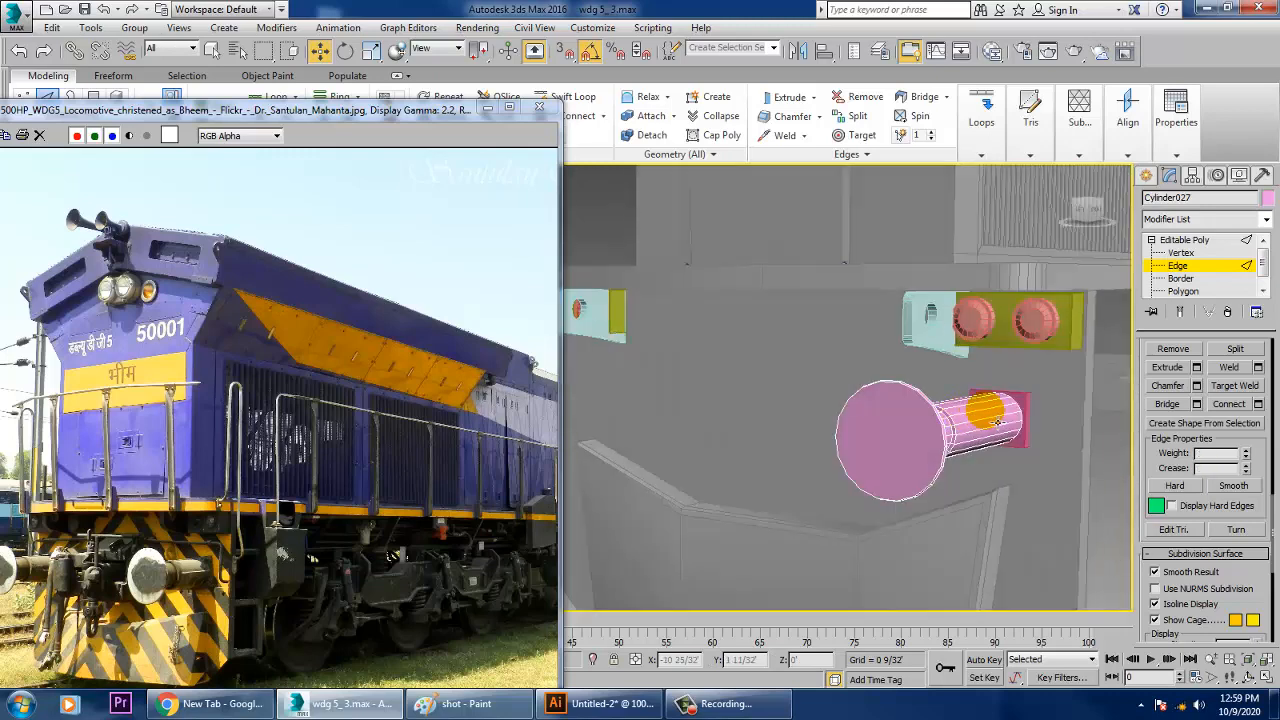
{"action": "scroll", "coordinate": [164, 590], "scroll_direction": "up", "scroll_amount": 2}
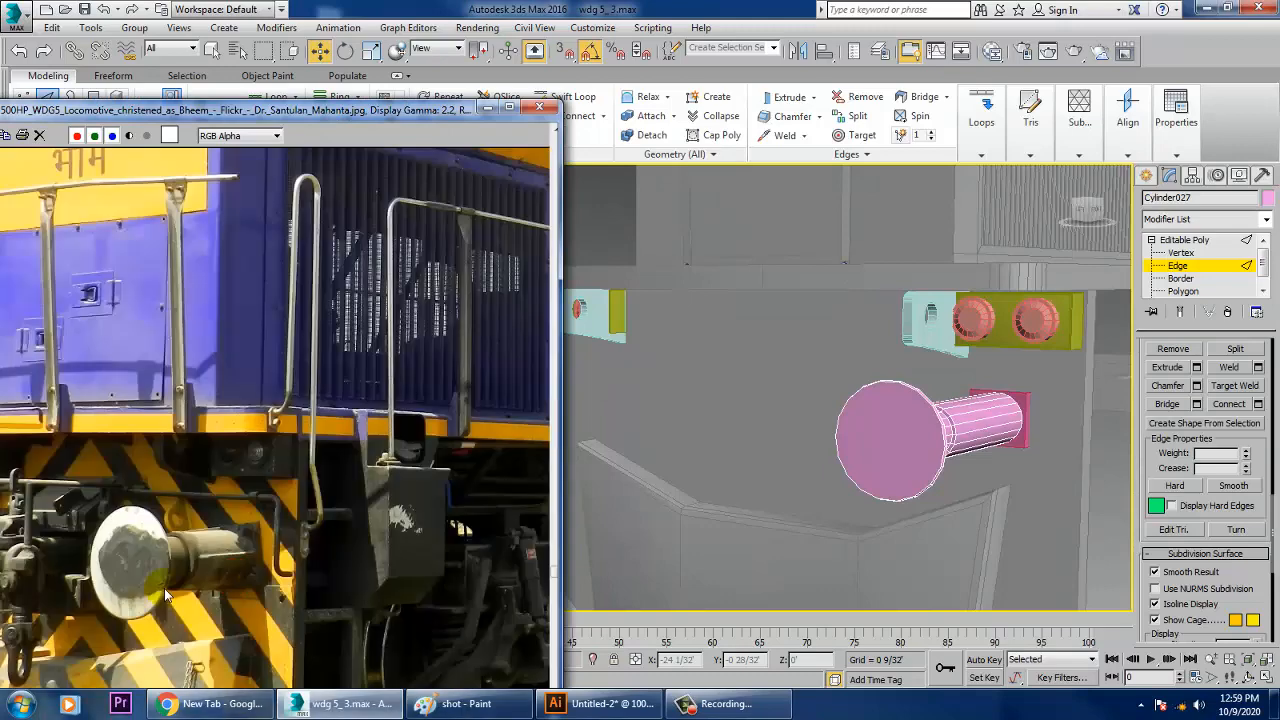
{"action": "scroll", "coordinate": [1003, 420], "scroll_direction": "up", "scroll_amount": 2}
{"action": "middle_click_drag", "start_coordinate": [1003, 420], "coordinate": [940, 412], "text": "alt"}
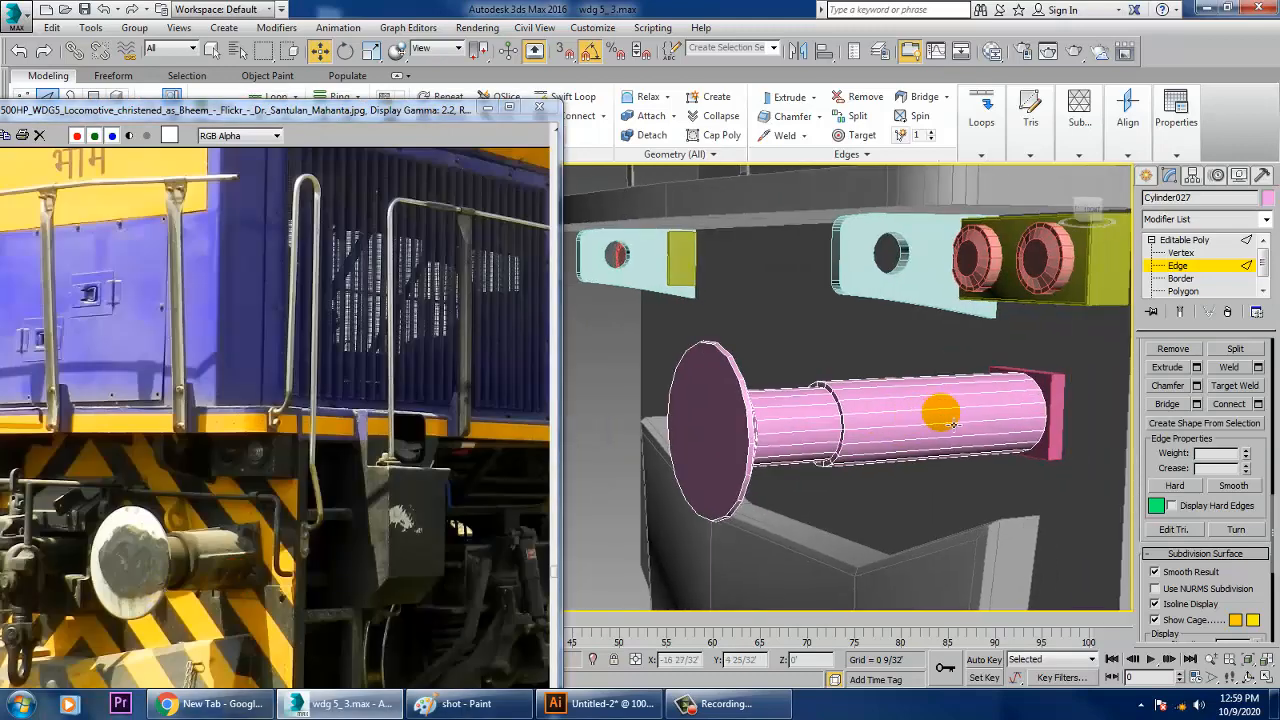
{"action": "scroll", "coordinate": [948, 410], "scroll_direction": "up", "scroll_amount": 3}
{"action": "left_click", "coordinate": [1200, 289]}
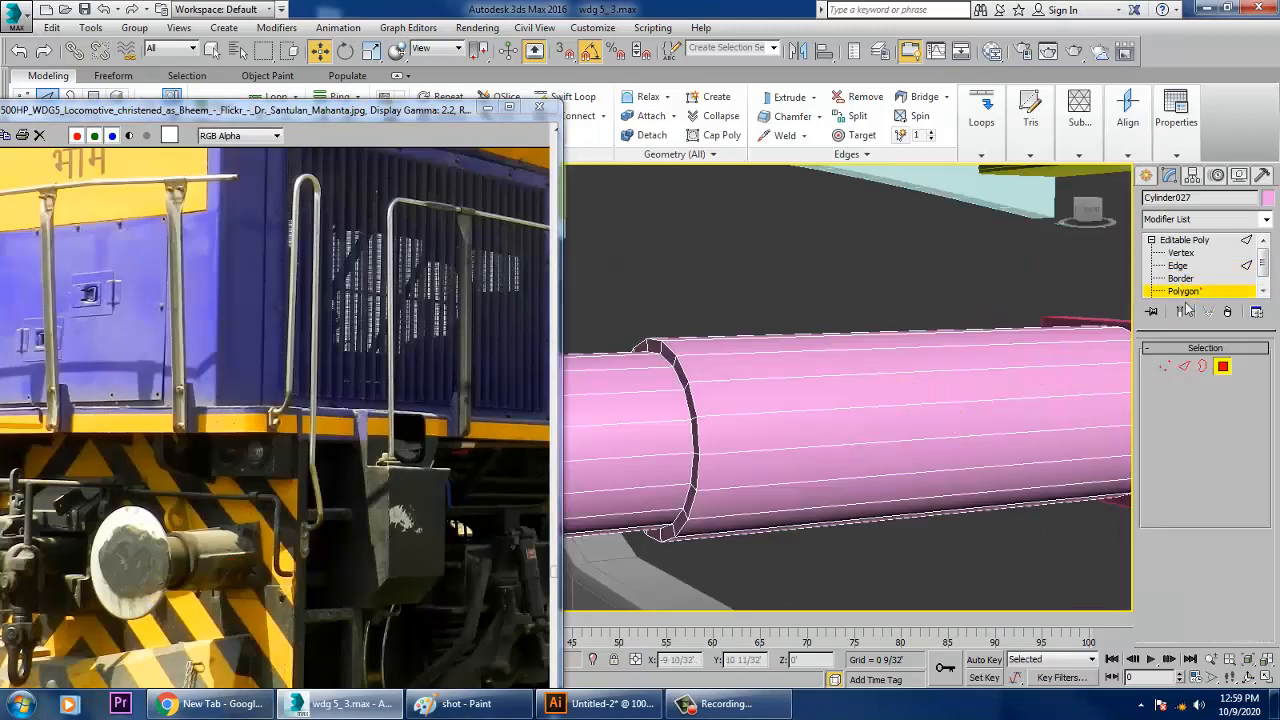
{"action": "left_click", "coordinate": [898, 450]}
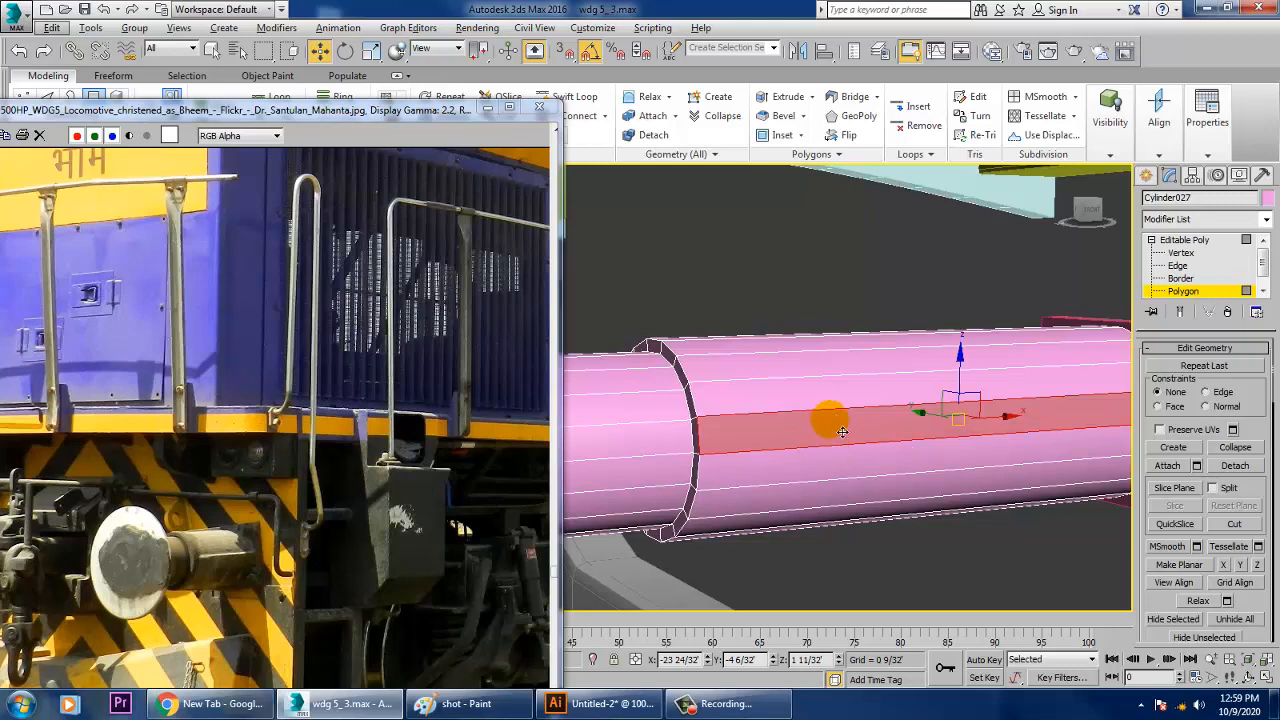
{"action": "left_click", "coordinate": [843, 468], "text": "ctrl"}
{"action": "left_click", "coordinate": [845, 500], "text": "ctrl"}
{"action": "middle_click_drag", "start_coordinate": [840, 490], "coordinate": [905, 396], "text": "alt"}
{"action": "left_click", "coordinate": [820, 451], "text": "ctrl"}
{"action": "left_click", "coordinate": [802, 456], "text": "ctrl"}
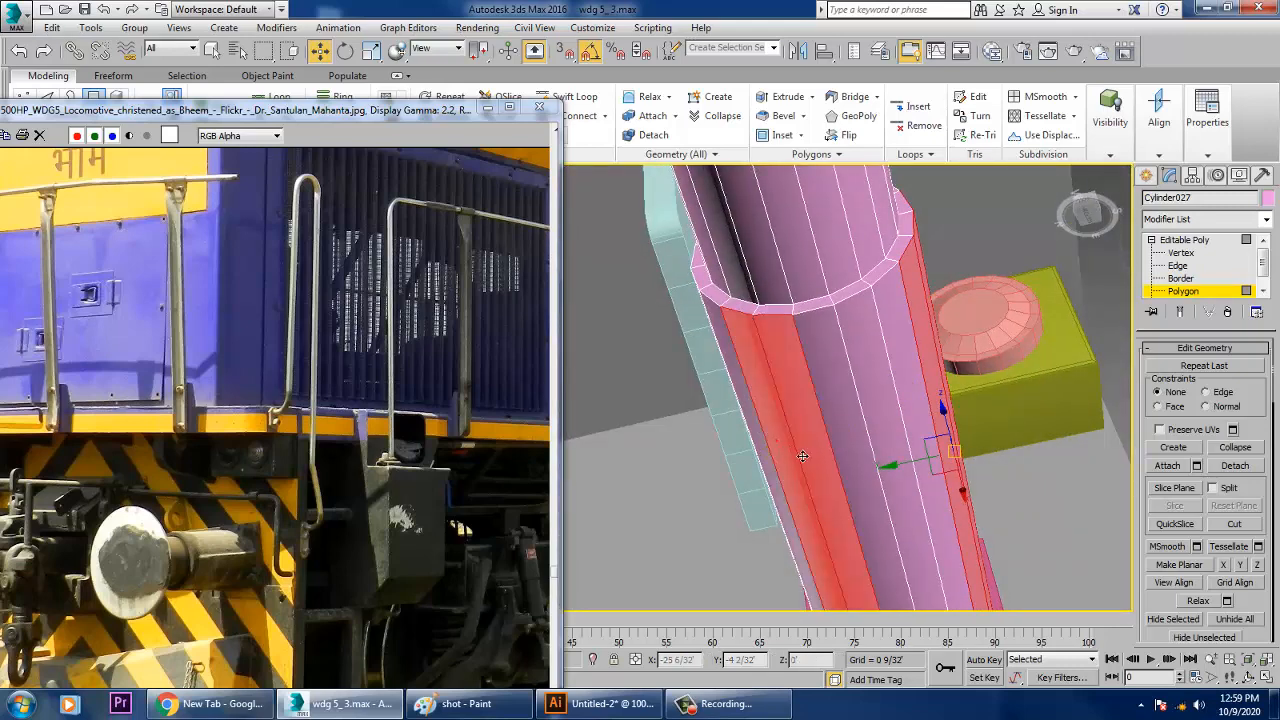
{"action": "left_click", "coordinate": [850, 446], "text": "ctrl"}
{"action": "middle_click_drag", "start_coordinate": [937, 510], "coordinate": [871, 446], "text": "alt"}
{"action": "left_click", "coordinate": [914, 433], "text": "ctrl"}
{"action": "left_click", "coordinate": [917, 423], "text": "ctrl"}
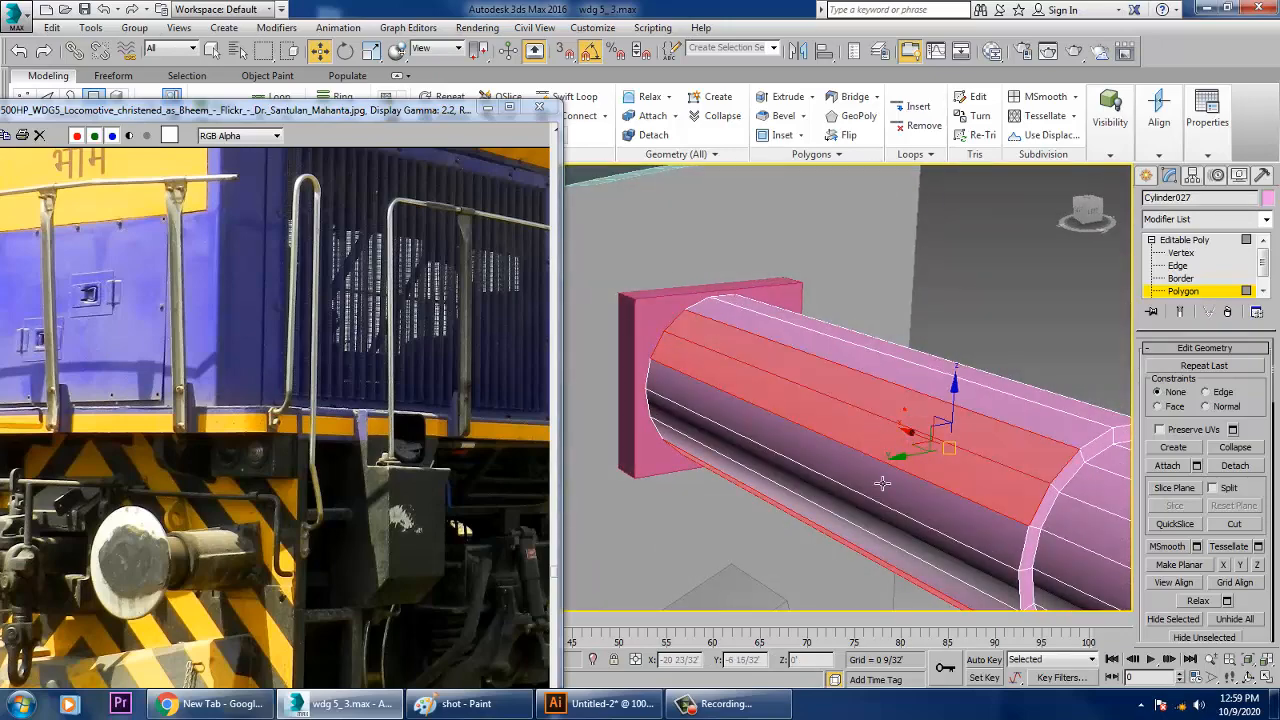
{"action": "left_click", "coordinate": [883, 484], "text": "ctrl"}
{"action": "middle_click_drag", "start_coordinate": [1018, 433], "coordinate": [957, 460], "text": "alt"}
{"action": "left_click", "coordinate": [788, 429], "text": "ctrl"}
{"action": "left_click", "coordinate": [813, 460], "text": "ctrl"}
{"action": "left_click", "coordinate": [867, 435], "text": "ctrl"}
{"action": "middle_click_drag", "start_coordinate": [867, 435], "coordinate": [886, 414], "text": "alt"}
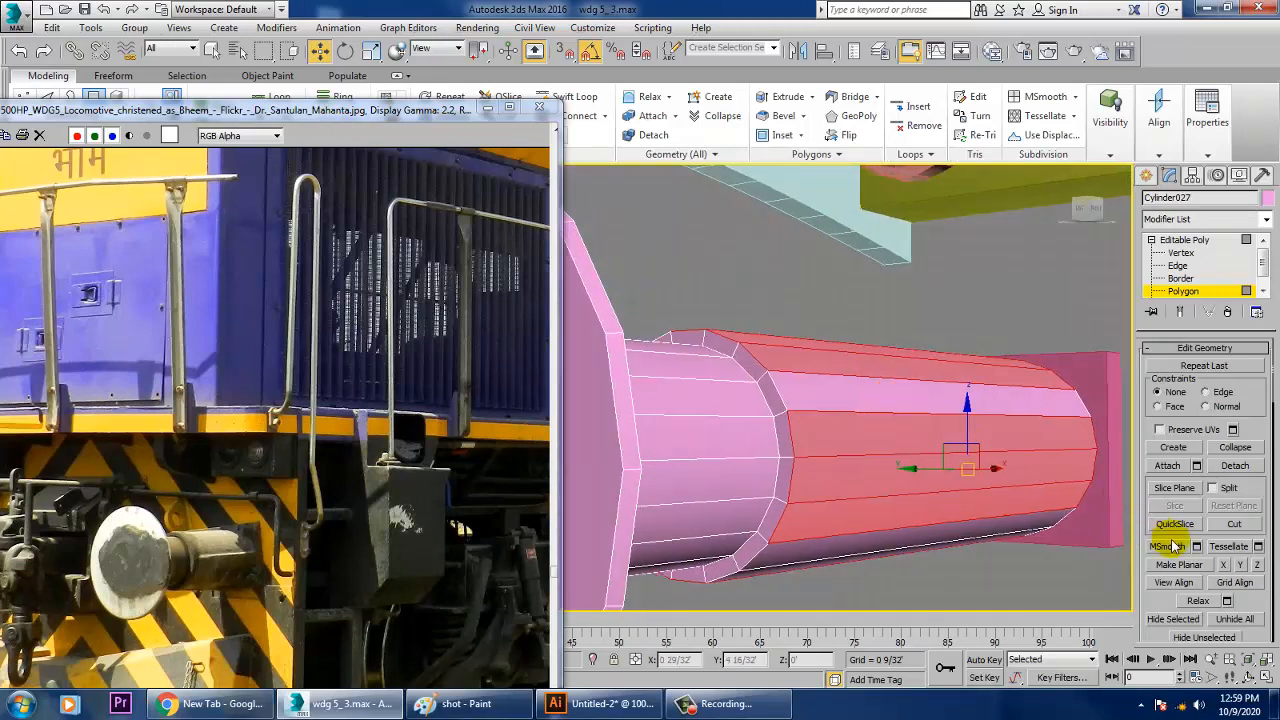
{"action": "left_click_drag", "start_coordinate": [1158, 622], "coordinate": [1177, 70]}
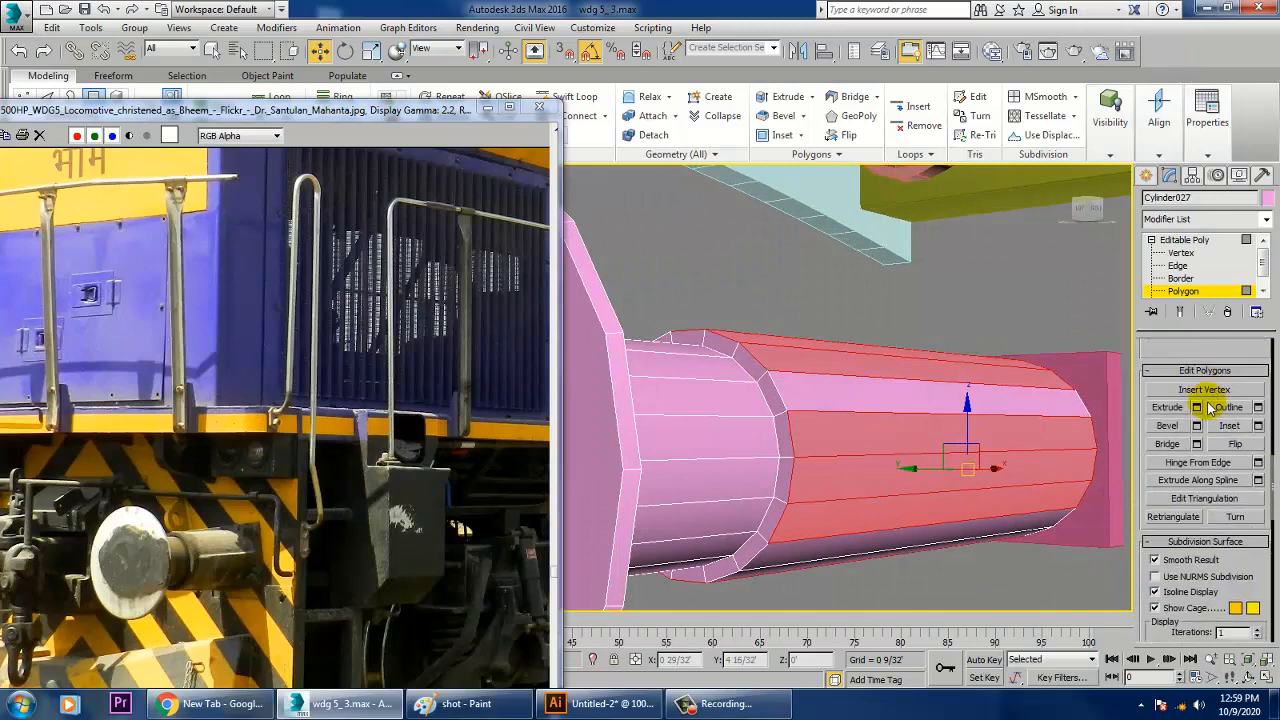
{"action": "left_click_drag", "start_coordinate": [812, 379], "coordinate": [817, 447]}
{"action": "left_click", "coordinate": [808, 402]}
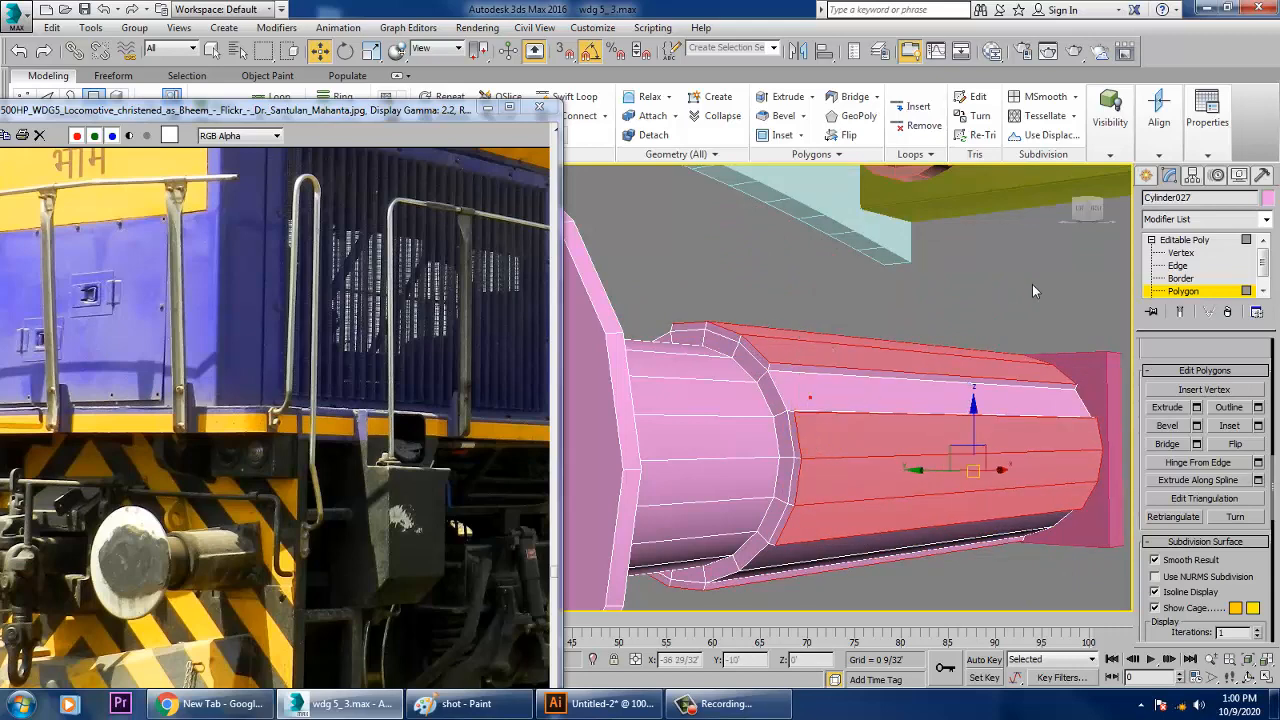
Step: Leave polygon editing of the buffer shaft and convert the base box behind it to an Editable Poly
{"action": "middle_click_drag", "start_coordinate": [1032, 284], "coordinate": [995, 415], "text": "alt"}
{"action": "scroll", "coordinate": [995, 415], "scroll_direction": "up", "scroll_amount": 3}
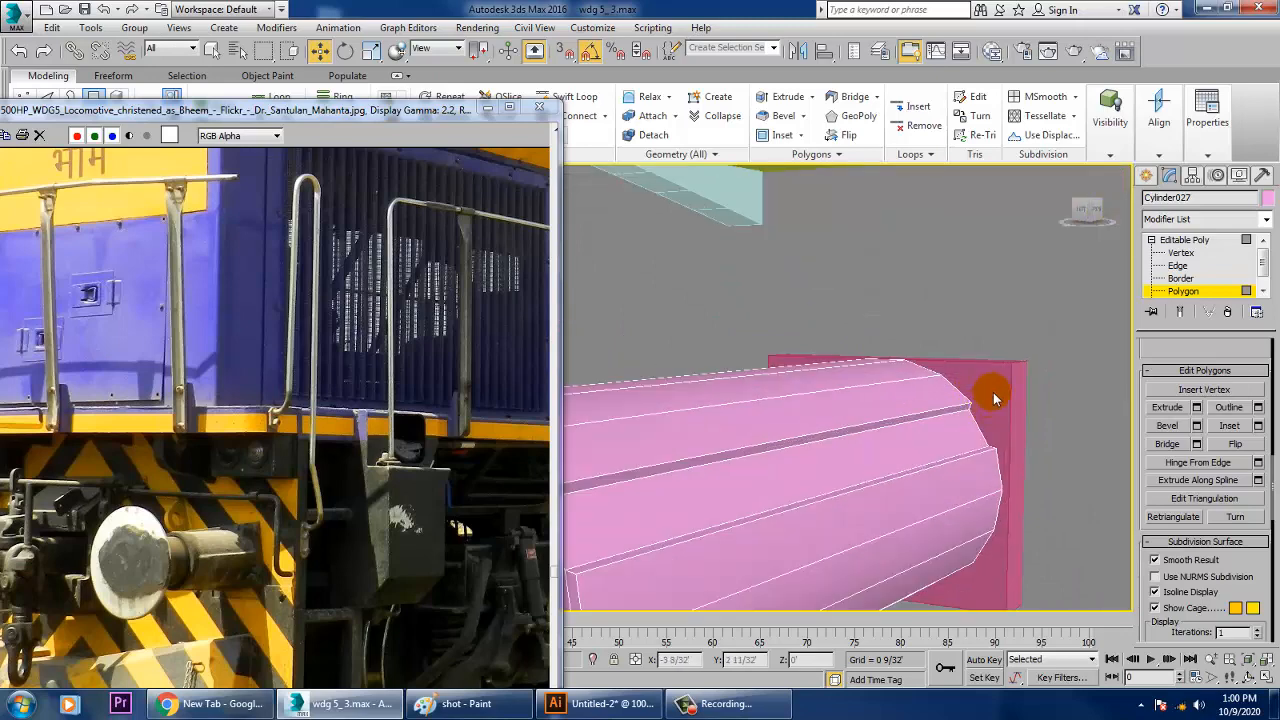
{"action": "left_click", "coordinate": [1224, 241]}
{"action": "left_click", "coordinate": [1010, 393]}
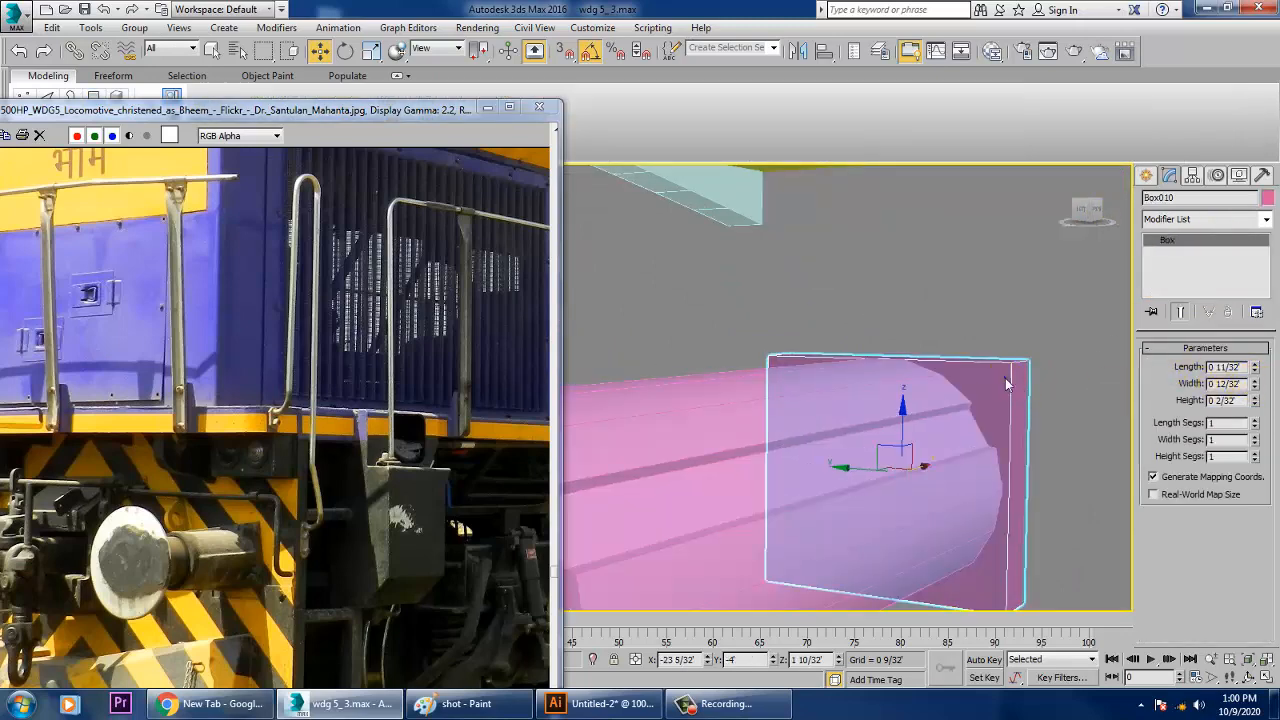
{"action": "right_click", "coordinate": [1006, 385]}
{"action": "mouse_move", "coordinate": [1057, 609]}
{"action": "left_click", "coordinate": [1171, 629]}
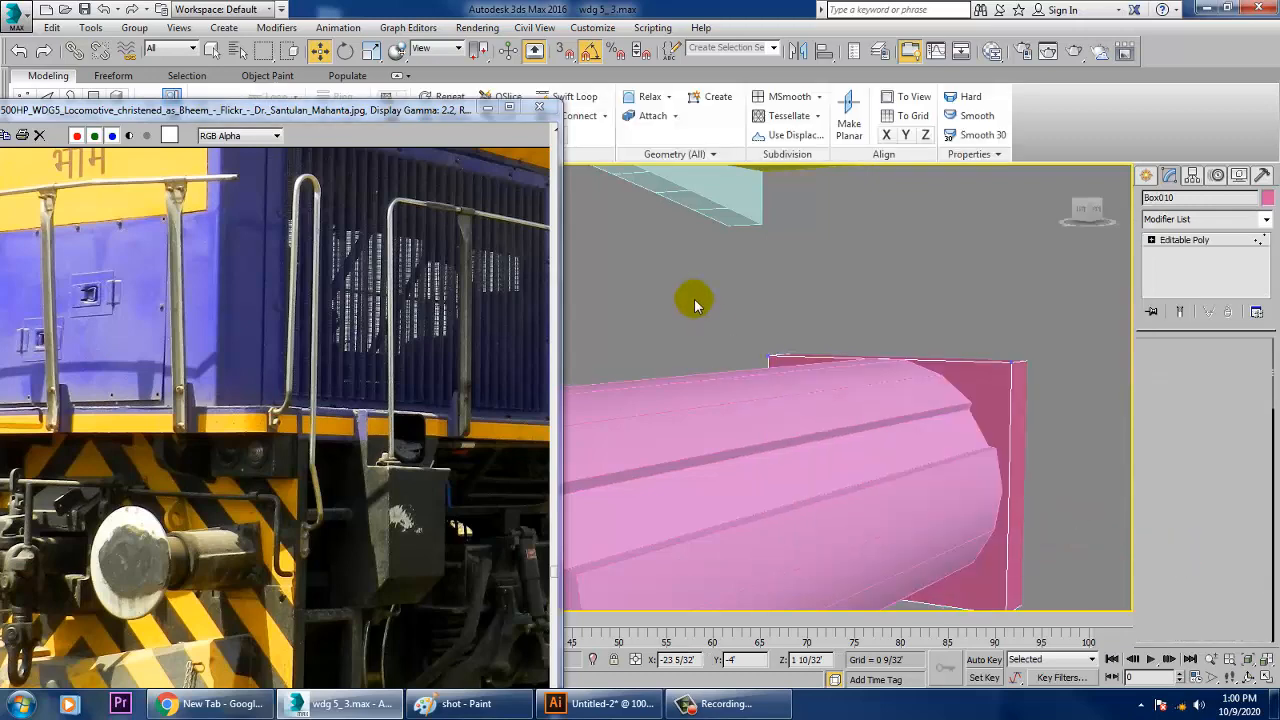
Step: Raise the top vertices of the buffer's base box slightly above the shaft and leave vertex editing
{"action": "left_click_drag", "start_coordinate": [694, 297], "coordinate": [1180, 445]}
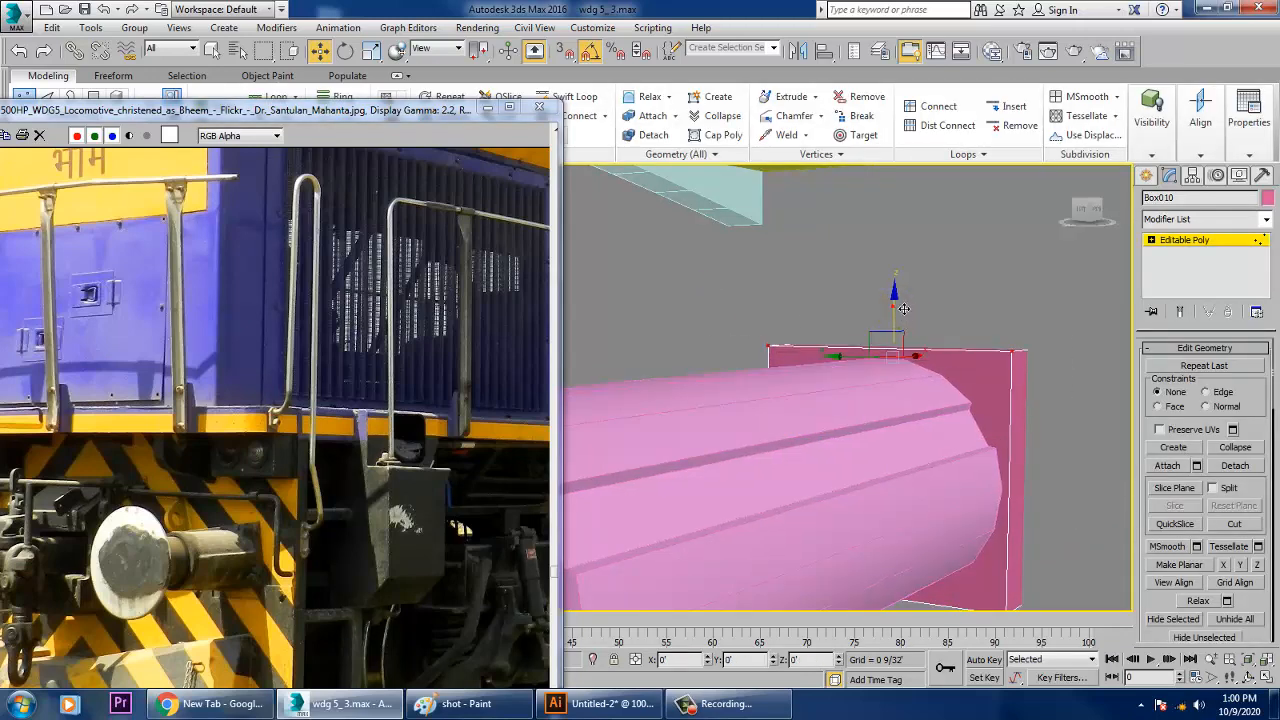
{"action": "mouse_move", "coordinate": [904, 318]}
{"action": "middle_mouse_down", "text": "alt"}
{"action": "mouse_move", "coordinate": [960, 330]}
{"action": "mouse_move", "coordinate": [886, 354]}
{"action": "mouse_move", "coordinate": [860, 322]}
{"action": "mouse_move", "coordinate": [880, 320]}
{"action": "middle_mouse_up", "text": "alt"}
{"action": "left_click", "coordinate": [1185, 242]}
{"action": "scroll", "coordinate": [1011, 264], "scroll_direction": "down", "scroll_amount": 5}
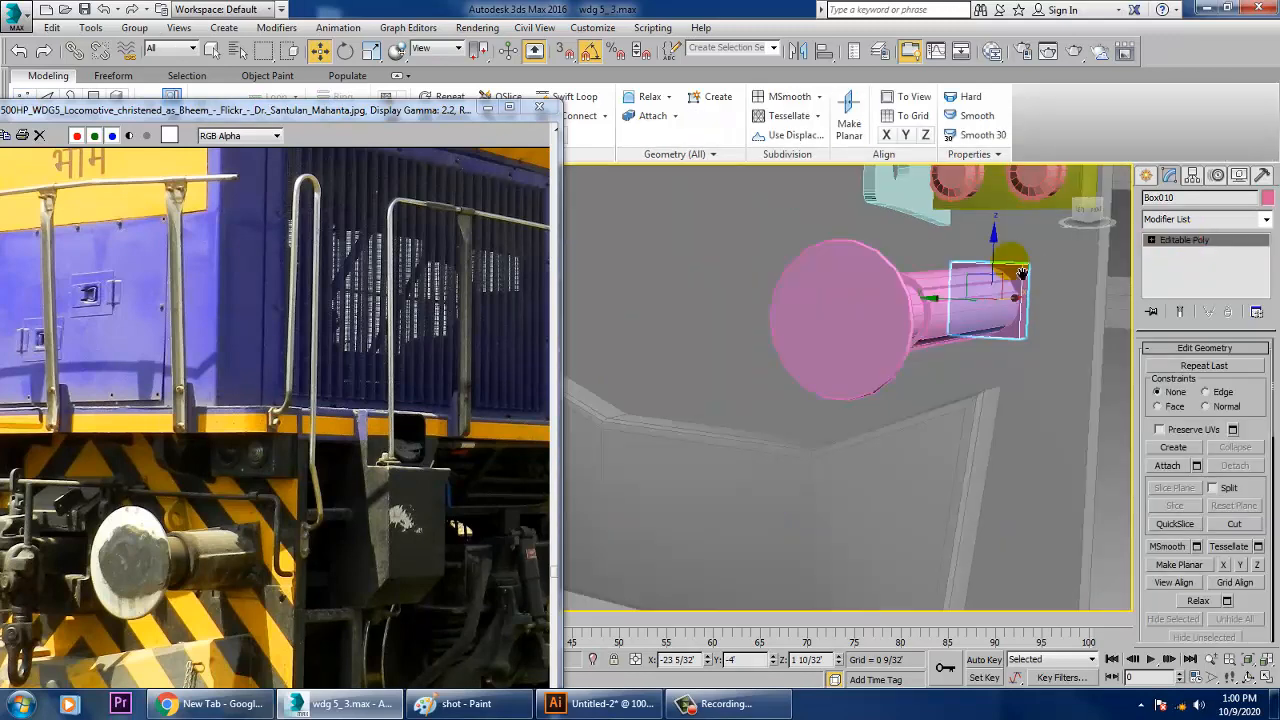
Step: Move the bottom vertices of the front handrail post outward along X so its foot stands in front of the footplate edge
{"action": "middle_click_drag", "start_coordinate": [1011, 264], "coordinate": [943, 460]}
{"action": "scroll", "coordinate": [900, 347], "scroll_direction": "down", "scroll_amount": 3}
{"action": "scroll", "coordinate": [826, 386], "scroll_direction": "up", "scroll_amount": 6}
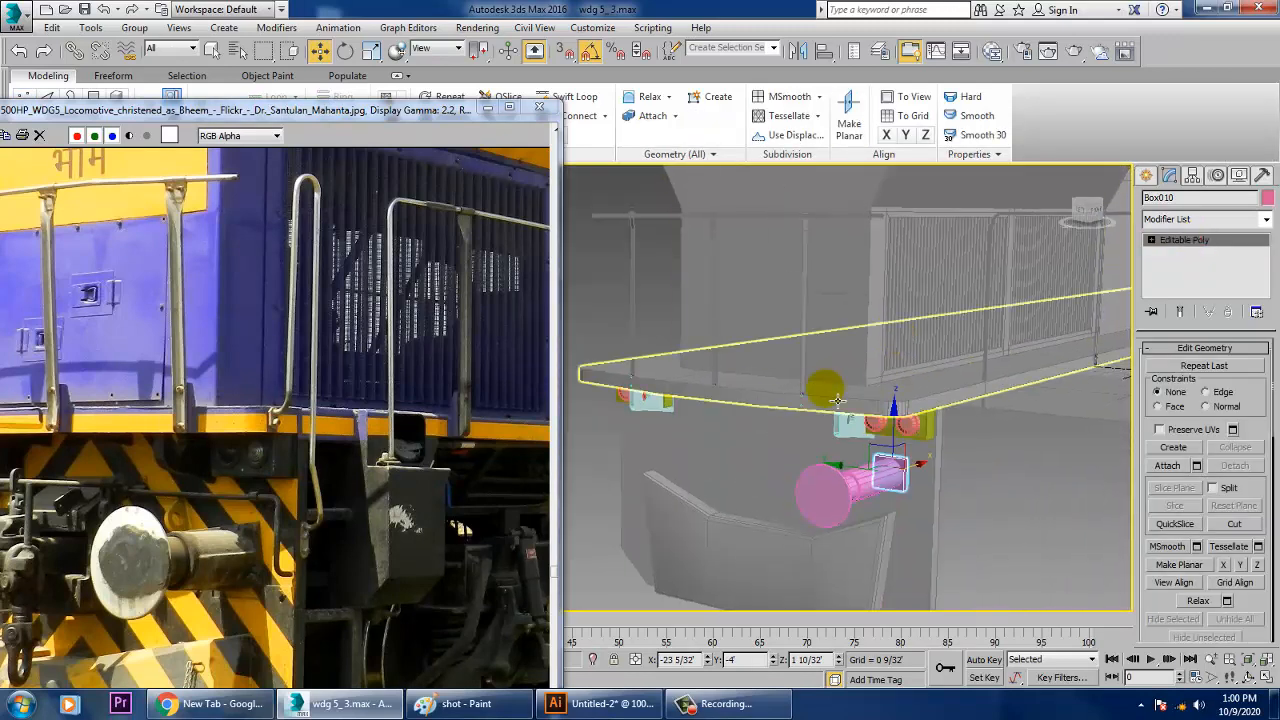
{"action": "left_click", "coordinate": [694, 366]}
{"action": "middle_click_drag", "start_coordinate": [694, 366], "coordinate": [746, 380], "text": "alt"}
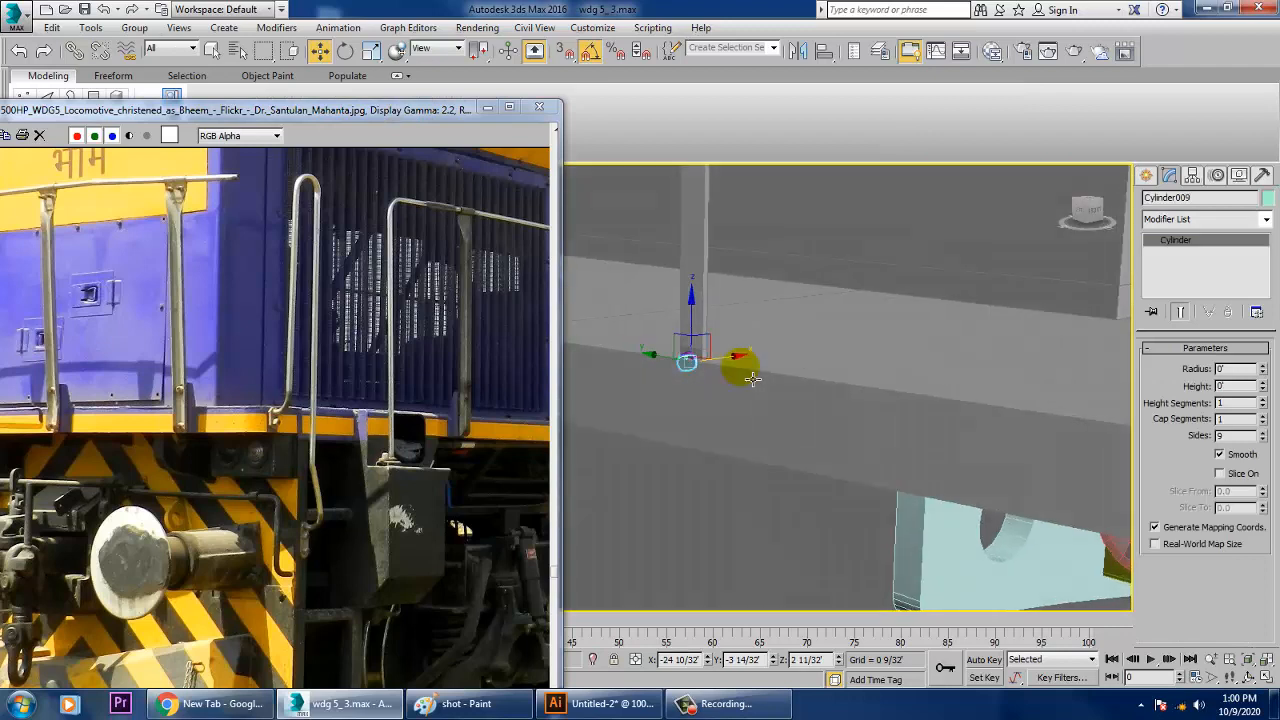
{"action": "left_click", "coordinate": [704, 328]}
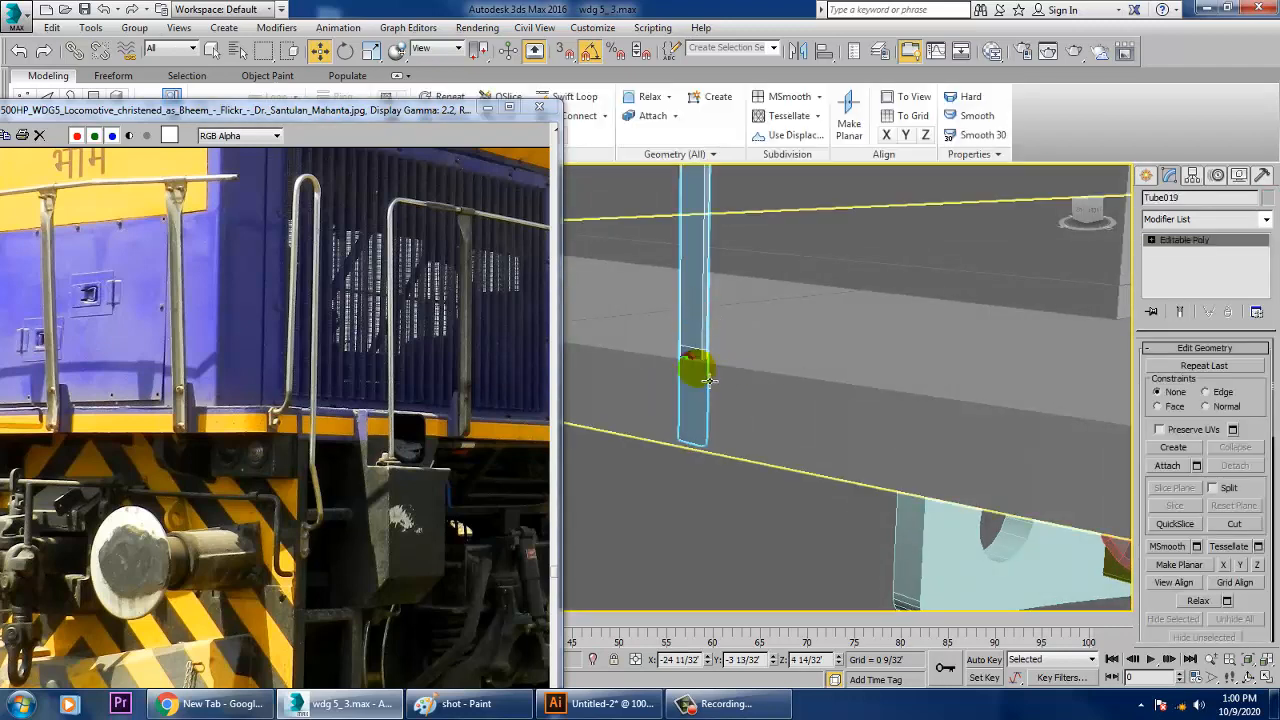
{"action": "key", "text": "1"}
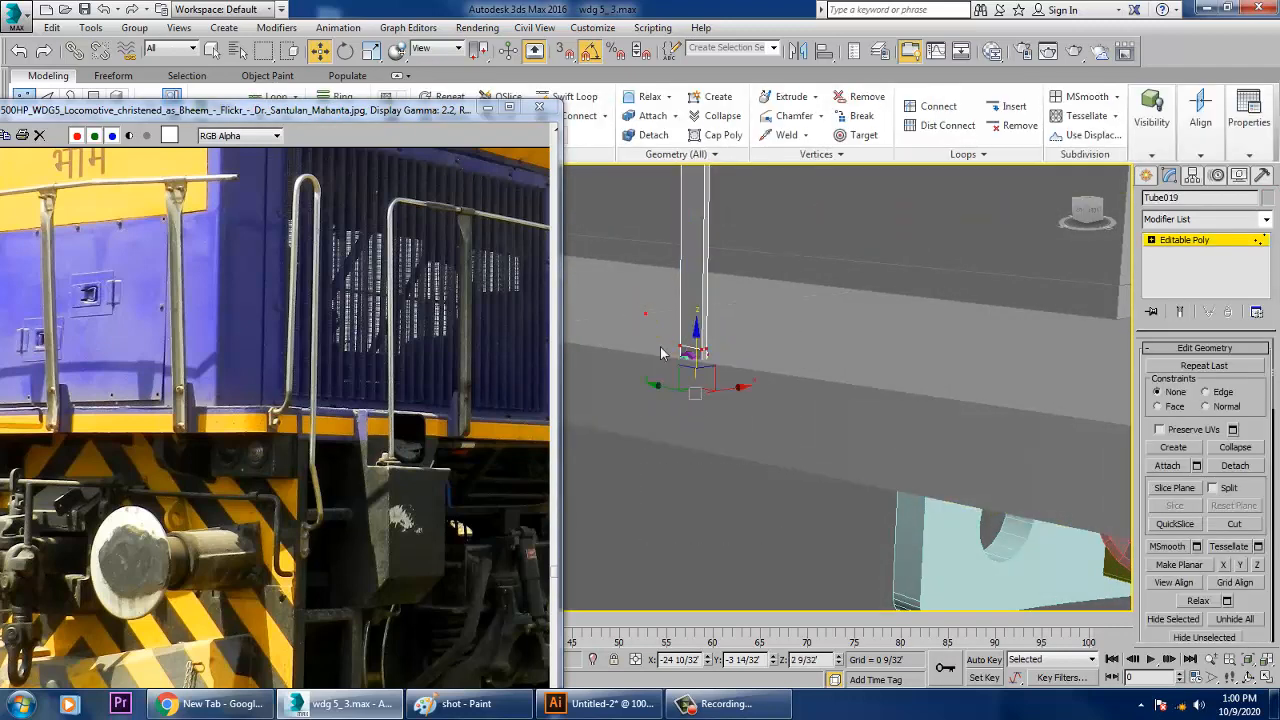
{"action": "left_click_drag", "start_coordinate": [736, 403], "coordinate": [708, 406]}
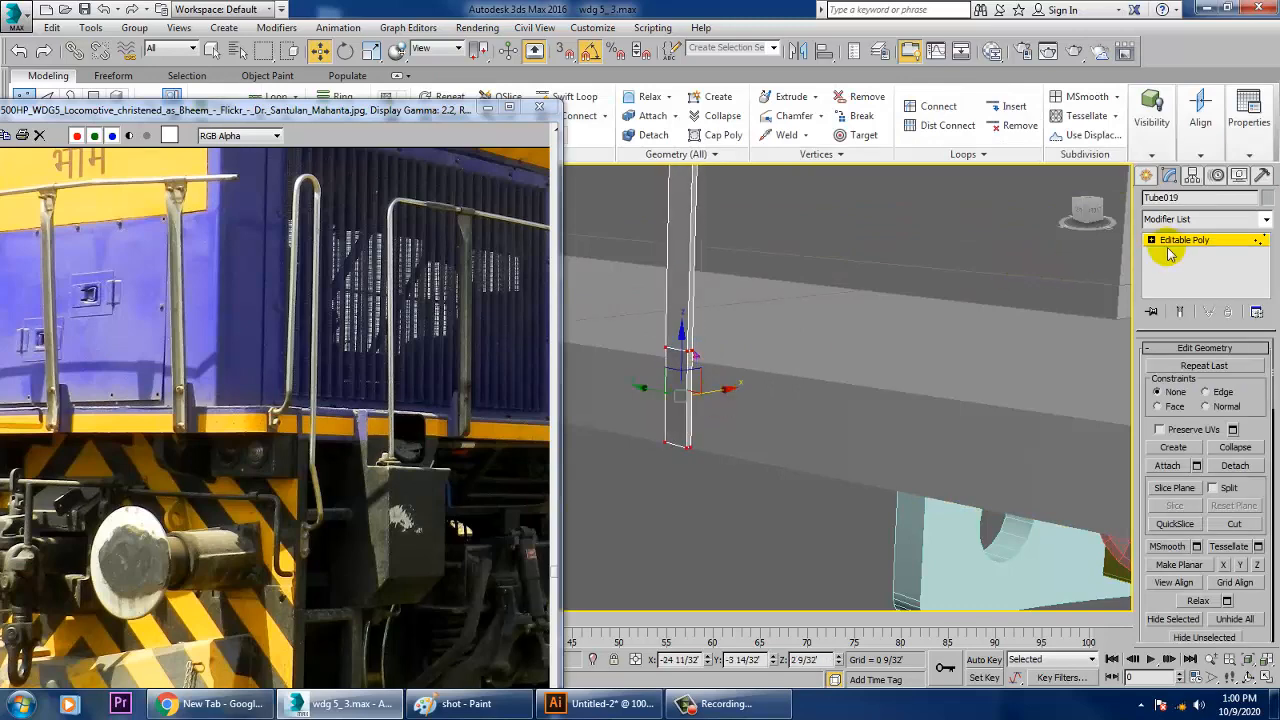
{"action": "left_click", "coordinate": [1180, 243]}
Step: Select both nut tubes at the handrail post's foot and move them outward along X onto the post's front face
{"action": "key", "text": "F3"}
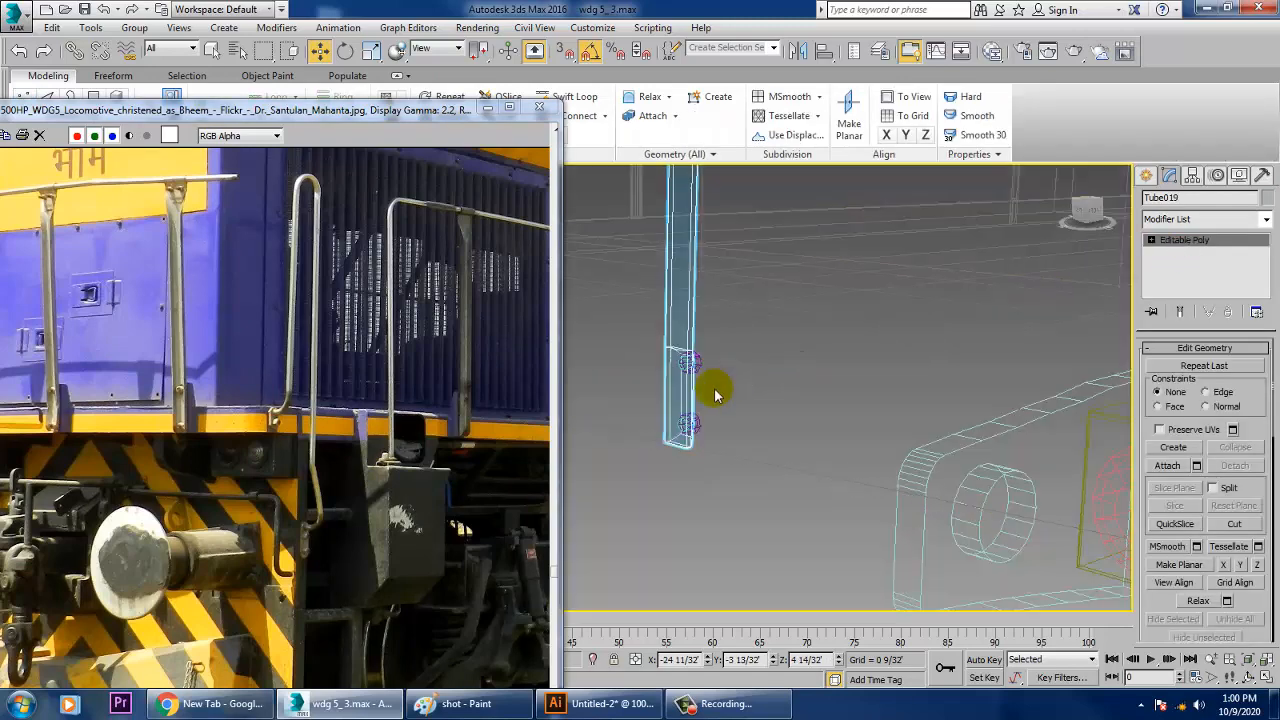
{"action": "left_click", "coordinate": [690, 363]}
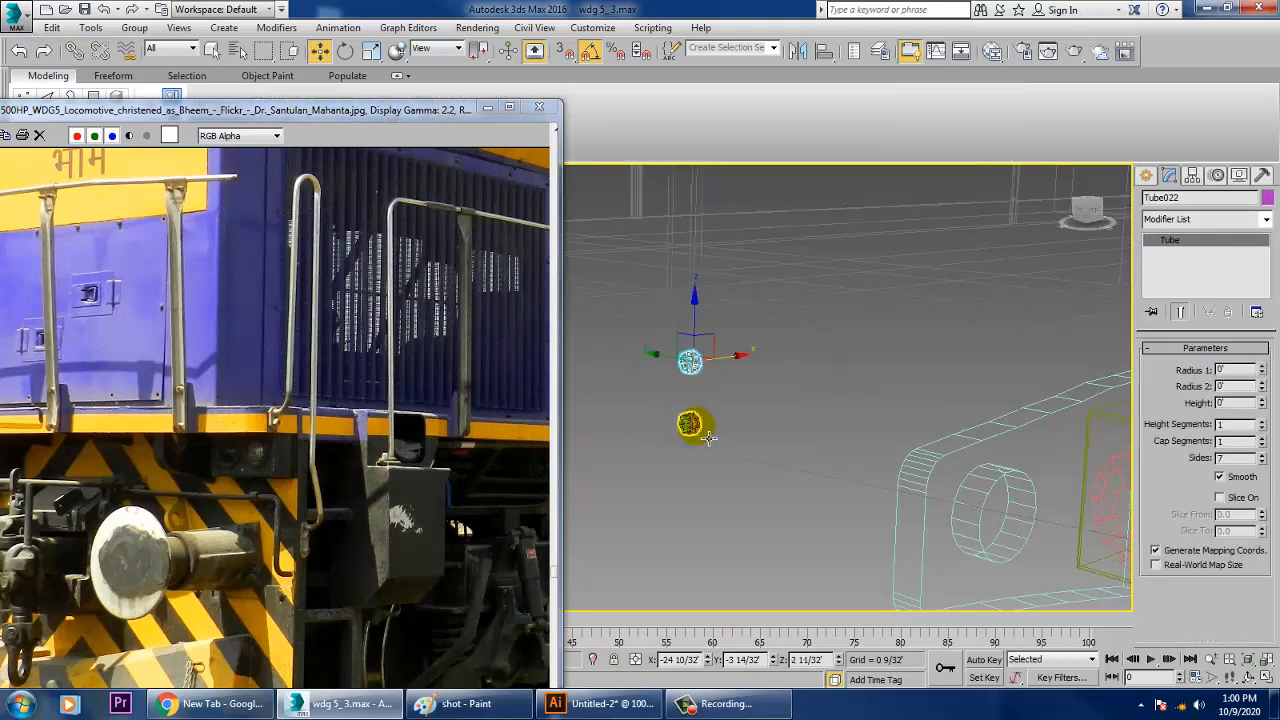
{"action": "left_click", "coordinate": [692, 425], "text": "ctrl"}
{"action": "left_click_drag", "start_coordinate": [739, 396], "coordinate": [728, 398]}
{"action": "key", "text": "F3"}
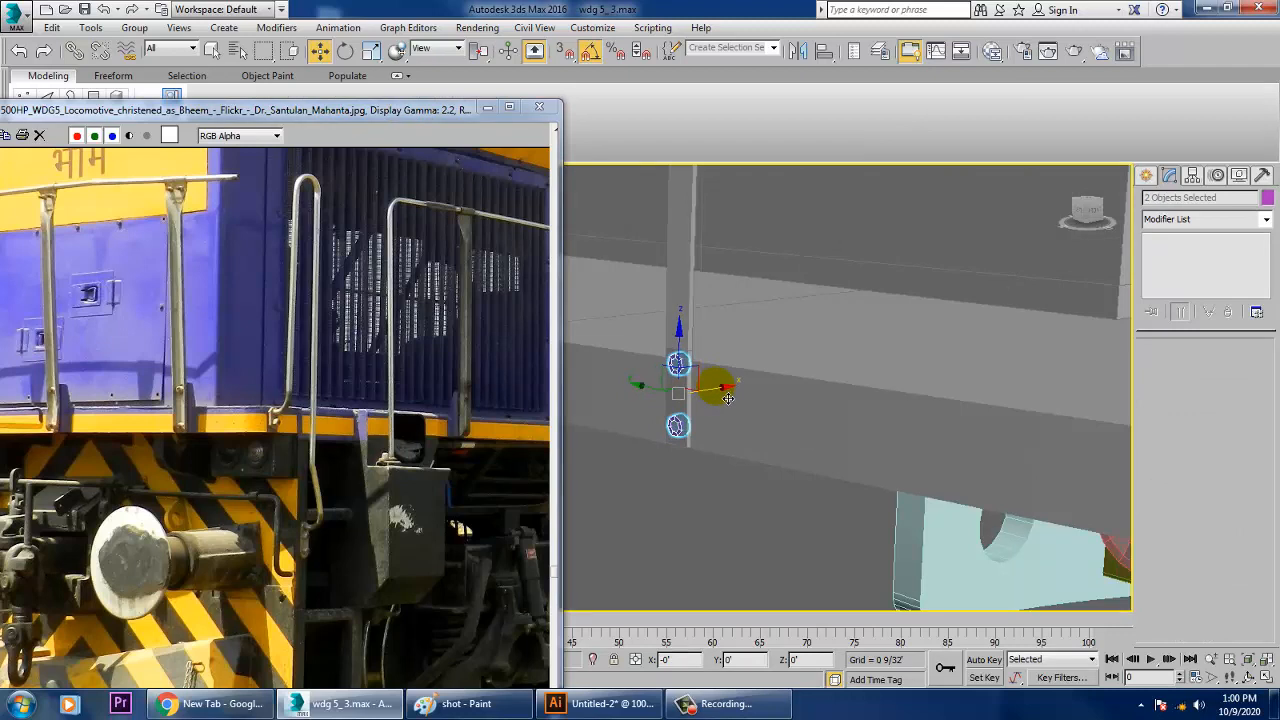
Step: Select both bolt cylinders at the handrail post's foot and move them outward along X so they protrude through the nuts
{"action": "left_click", "coordinate": [680, 430]}
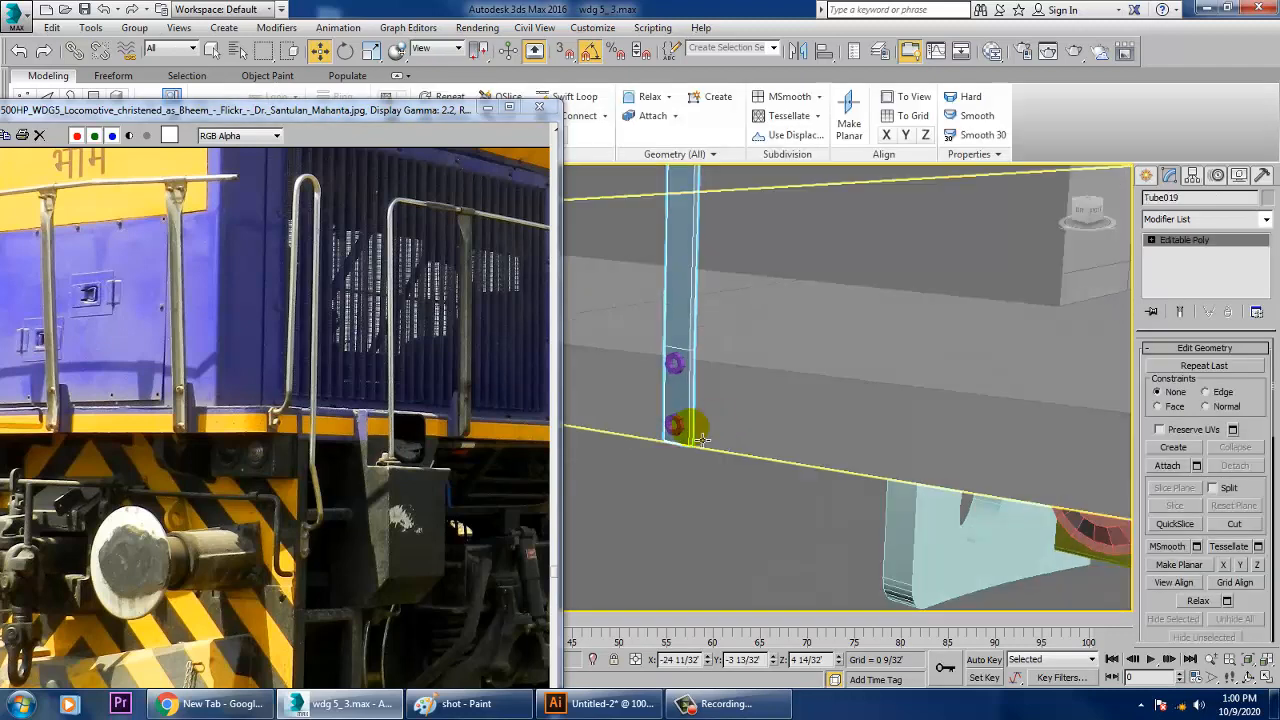
{"action": "left_click", "coordinate": [680, 428]}
{"action": "scroll", "coordinate": [681, 445], "scroll_direction": "up", "scroll_amount": 2}
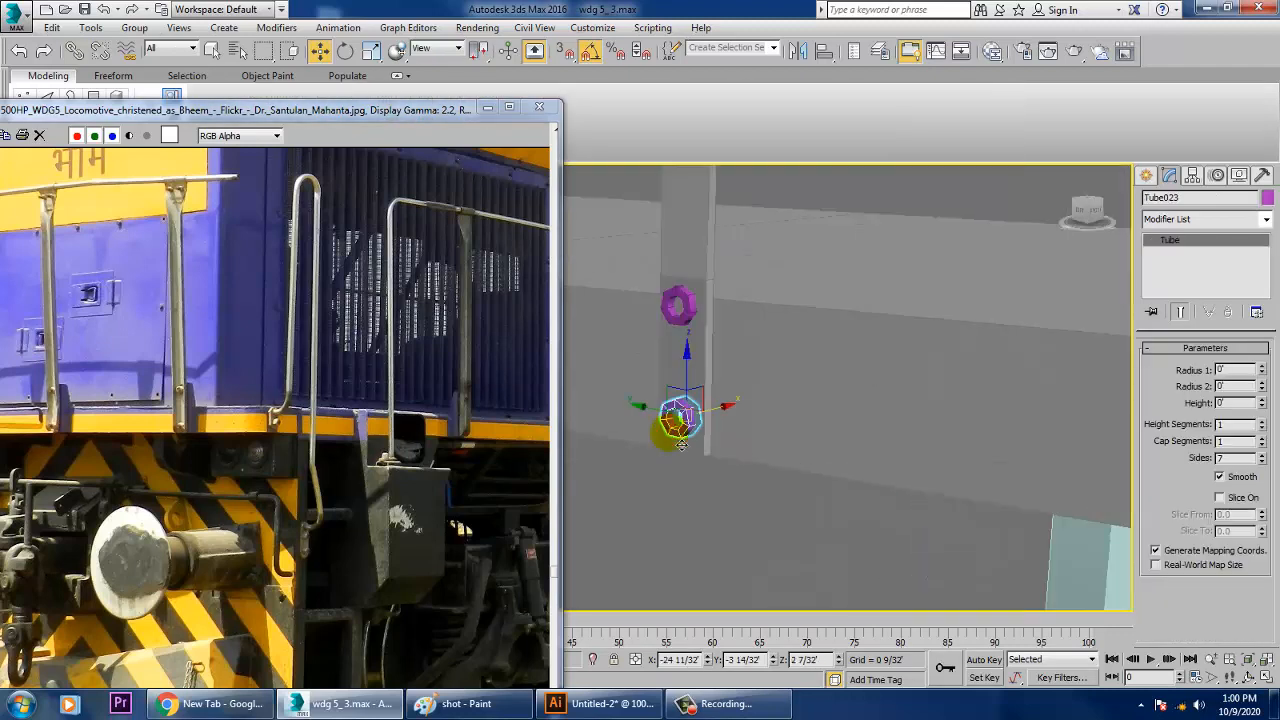
{"action": "scroll", "coordinate": [717, 428], "scroll_direction": "up", "scroll_amount": 4}
{"action": "key", "text": "F3"}
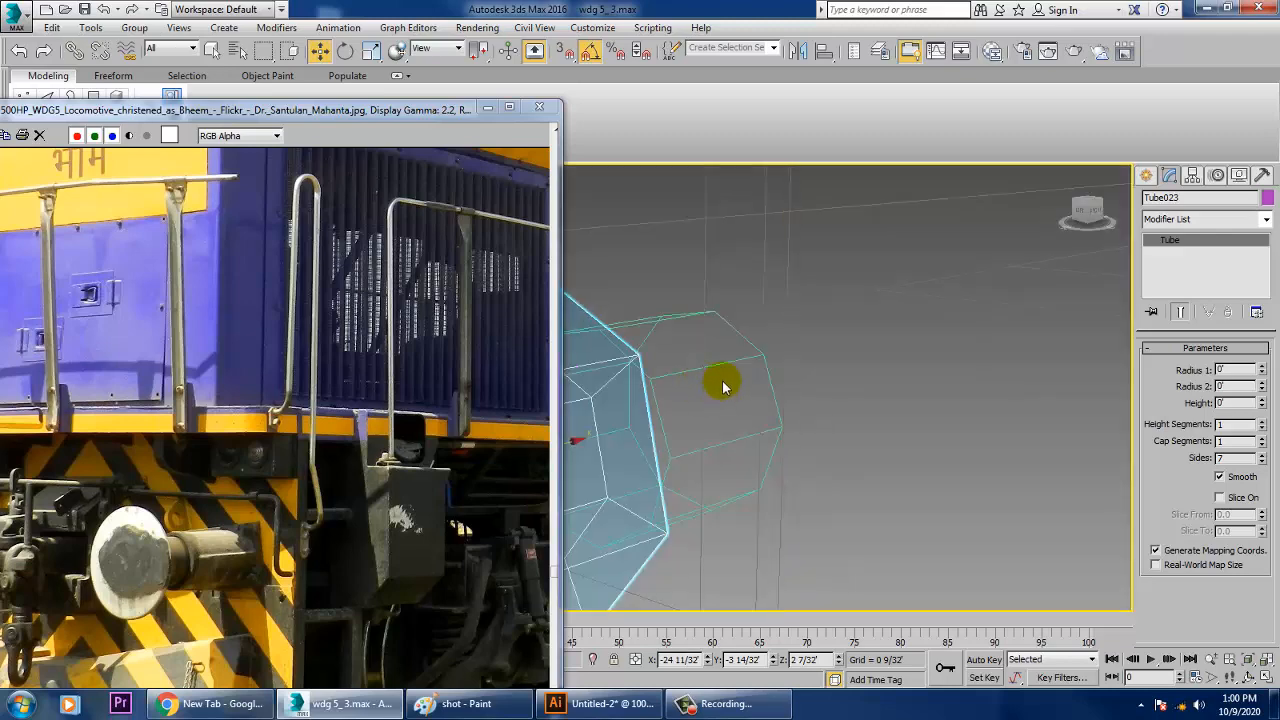
{"action": "left_click", "coordinate": [711, 373]}
{"action": "scroll", "coordinate": [712, 375], "scroll_direction": "down", "scroll_amount": 5}
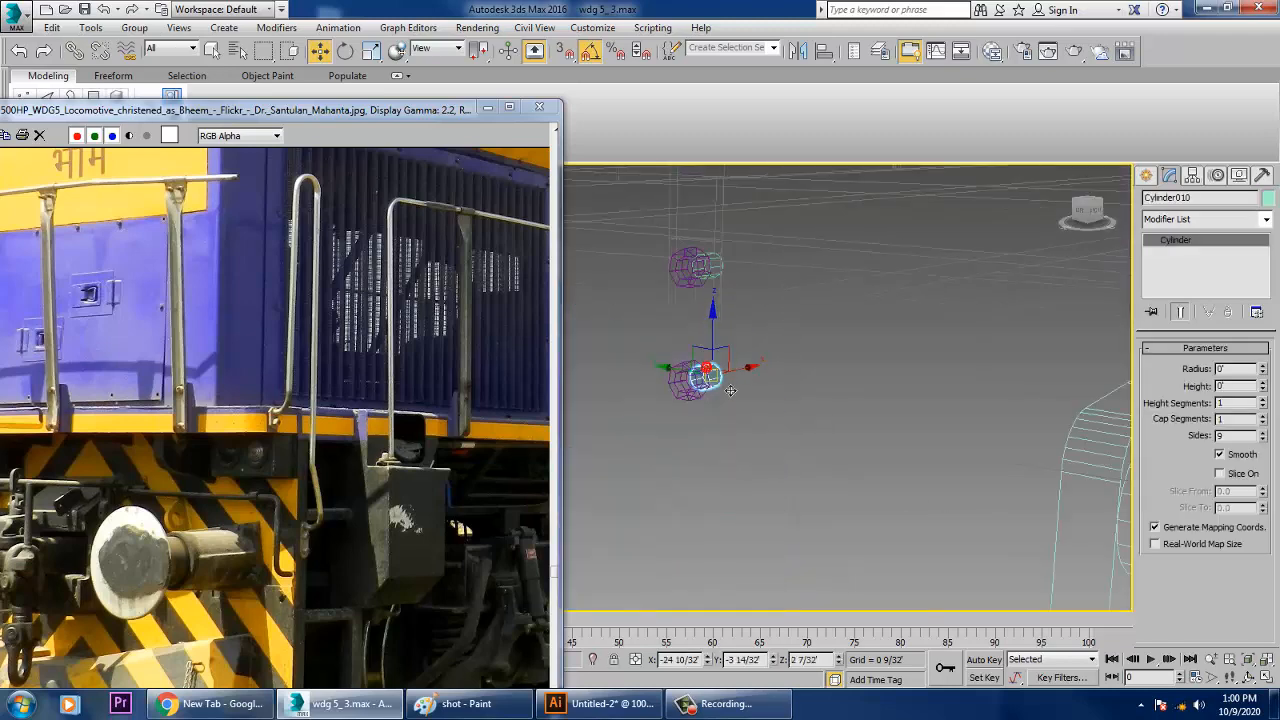
{"action": "middle_click_drag", "start_coordinate": [708, 377], "coordinate": [740, 320]}
{"action": "middle_click_drag", "start_coordinate": [766, 250], "coordinate": [777, 408]}
{"action": "scroll", "coordinate": [760, 405], "scroll_direction": "up", "scroll_amount": 4}
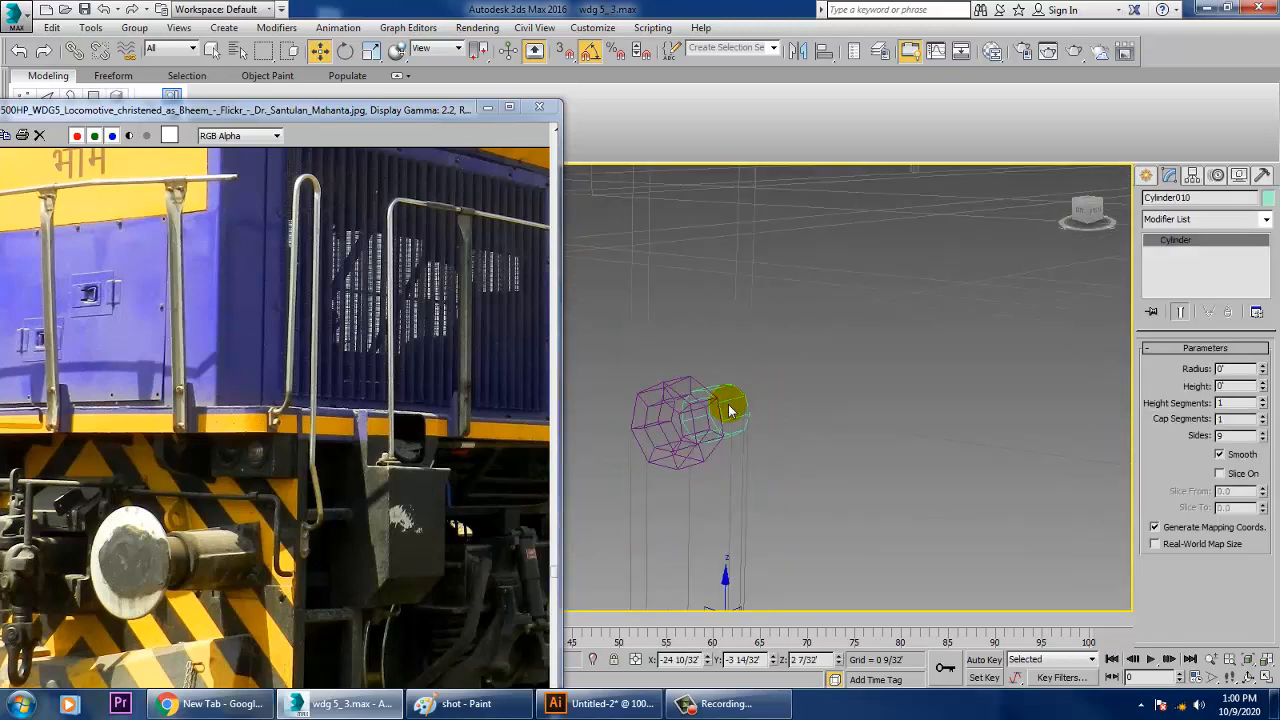
{"action": "left_click", "coordinate": [740, 411], "text": "ctrl"}
{"action": "left_click_drag", "start_coordinate": [752, 522], "coordinate": [703, 548]}
{"action": "key", "text": "F3"}
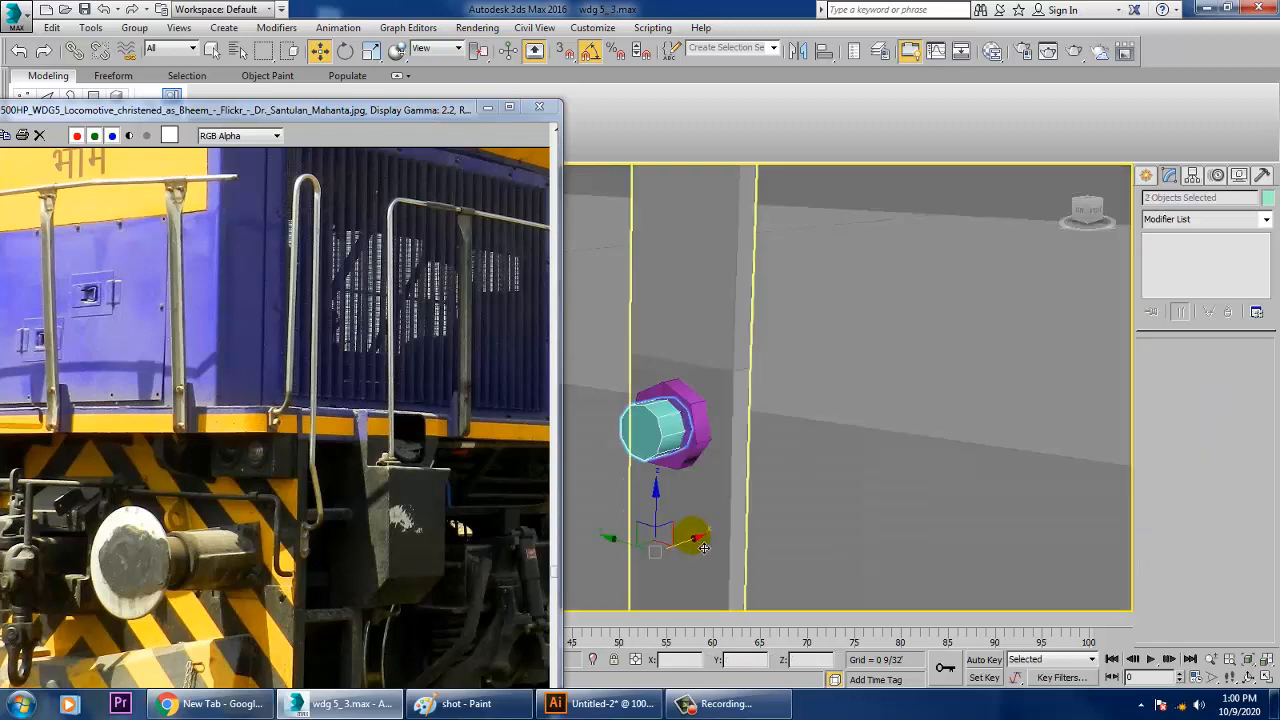
Step: Select the upper nut together with its bolt on the handrail post's foot
{"action": "left_click", "coordinate": [706, 460]}
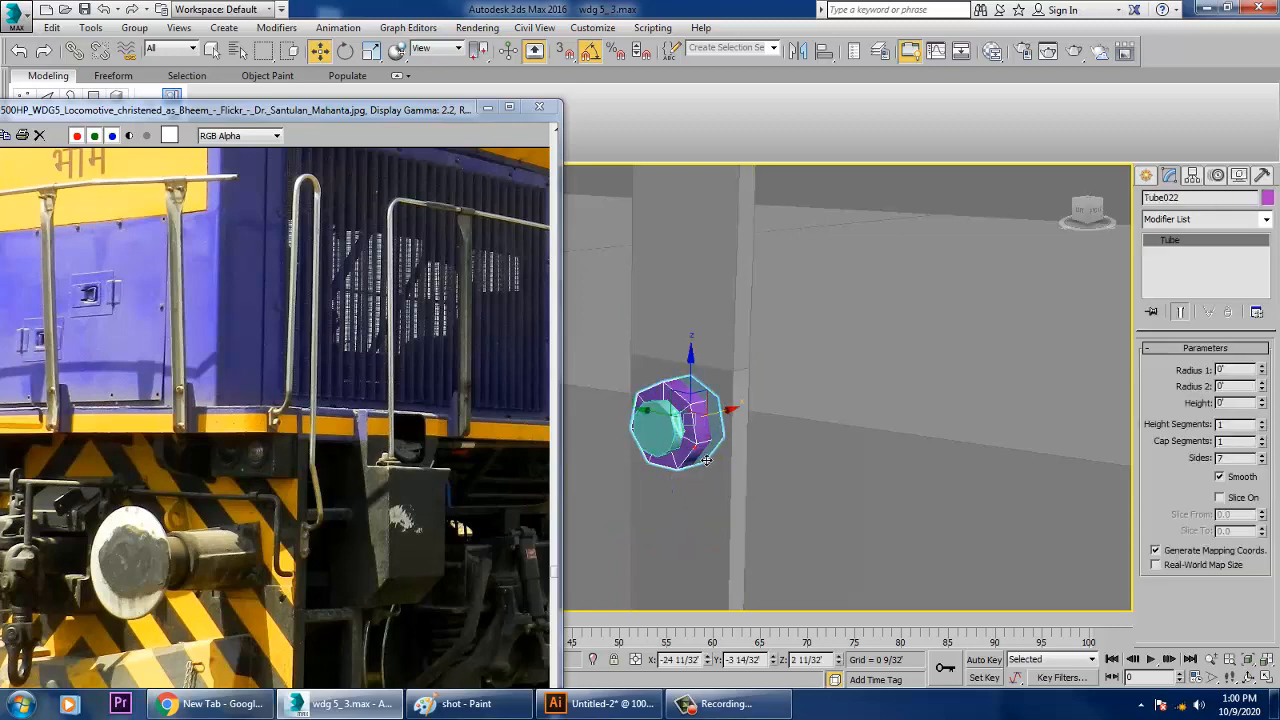
{"action": "left_click", "coordinate": [662, 436], "text": "ctrl"}
{"action": "scroll", "coordinate": [682, 444], "scroll_direction": "down", "scroll_amount": 8}
{"action": "middle_click_drag", "start_coordinate": [686, 445], "coordinate": [748, 370], "text": "alt"}
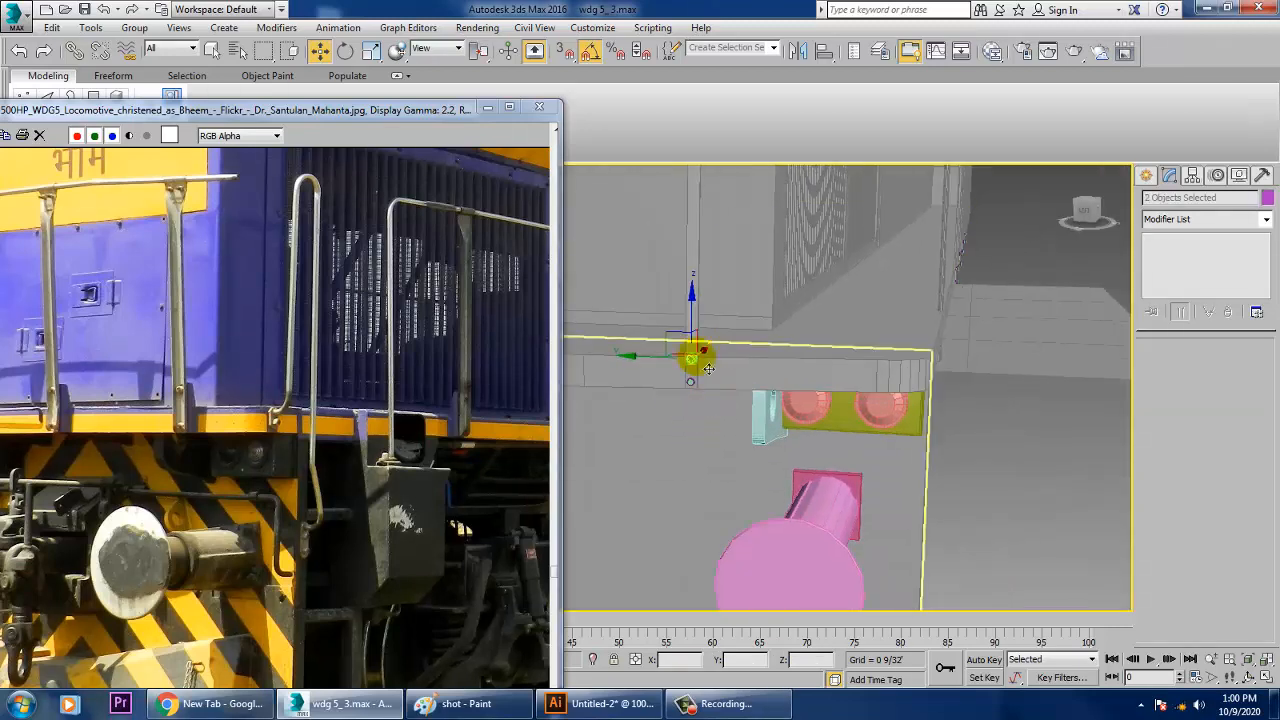
Step: Copy the two-part bolt from the deck edge down below the deck and group the copy as Group001
{"action": "left_click_drag", "start_coordinate": [719, 446], "coordinate": [657, 488], "text": "shift"}
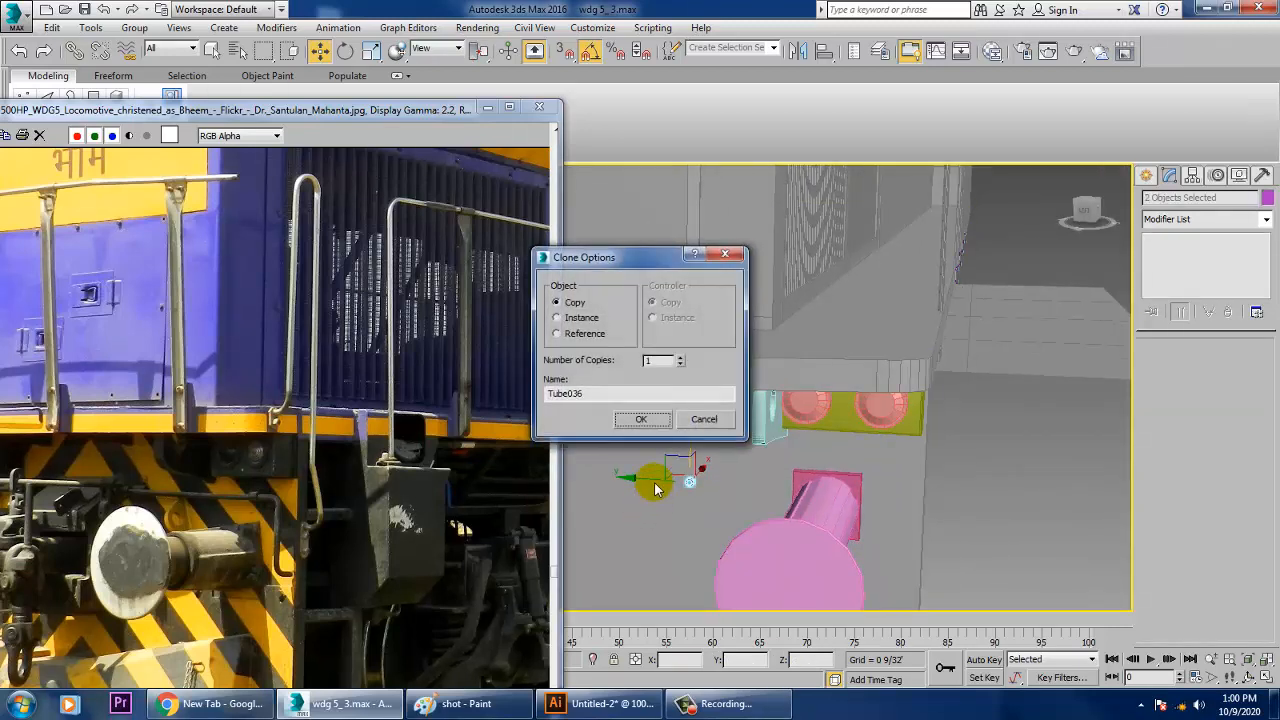
{"action": "left_click", "coordinate": [642, 420]}
{"action": "left_click", "coordinate": [134, 27]}
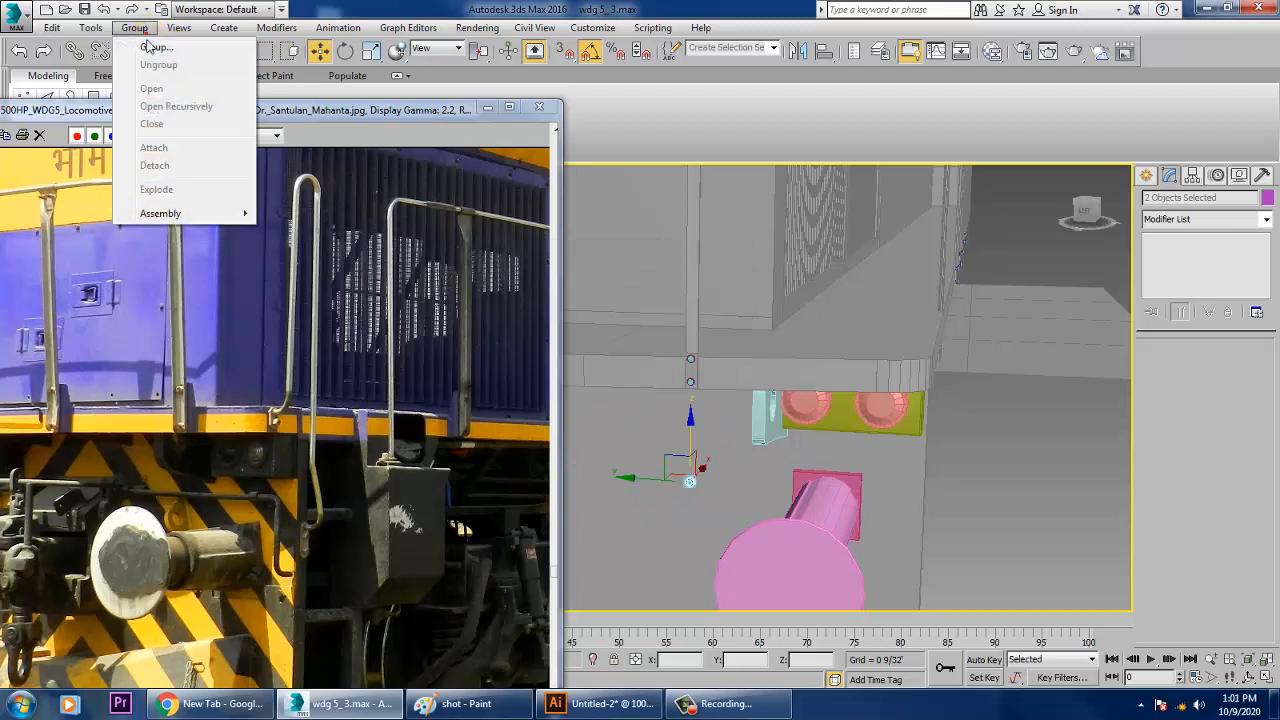
{"action": "left_click", "coordinate": [136, 48]}
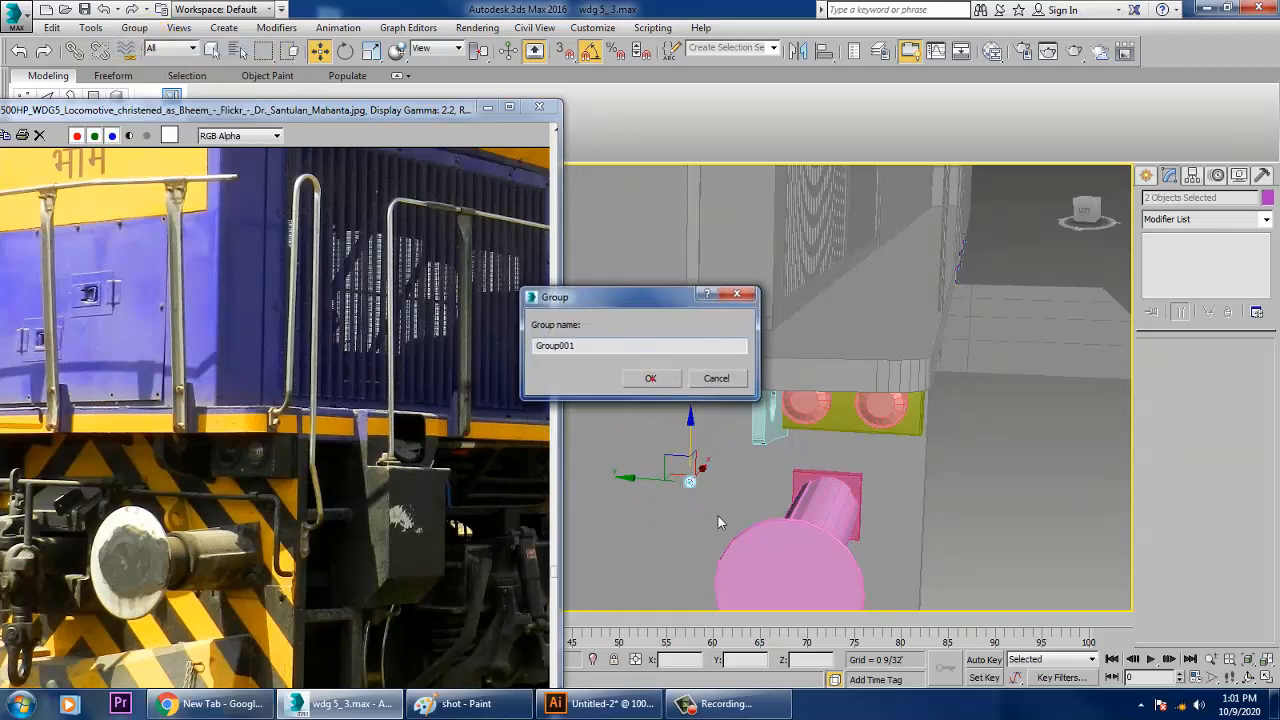
{"action": "left_click", "coordinate": [640, 376]}
Step: Move the bolt group onto the outer upper corner of the buffer's mounting plate, seated against the plate face
{"action": "left_click_drag", "start_coordinate": [650, 484], "coordinate": [814, 497]}
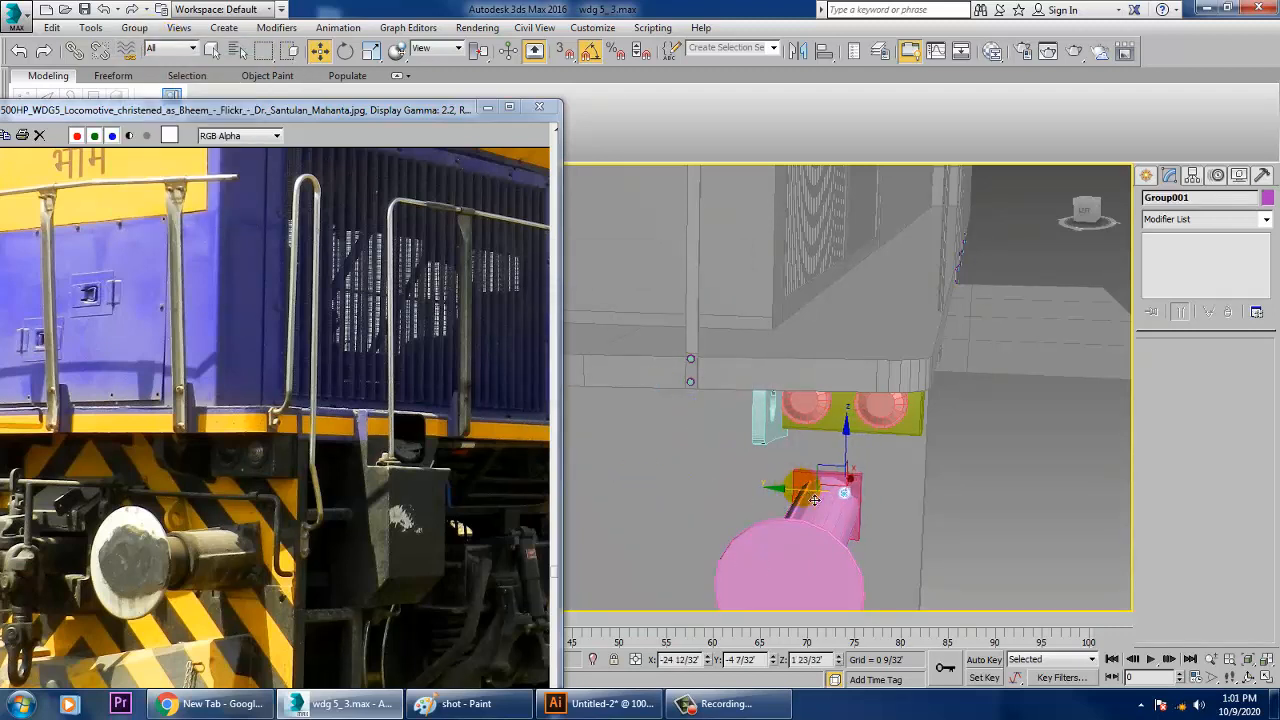
{"action": "middle_click_drag", "start_coordinate": [814, 499], "coordinate": [890, 505], "text": "alt"}
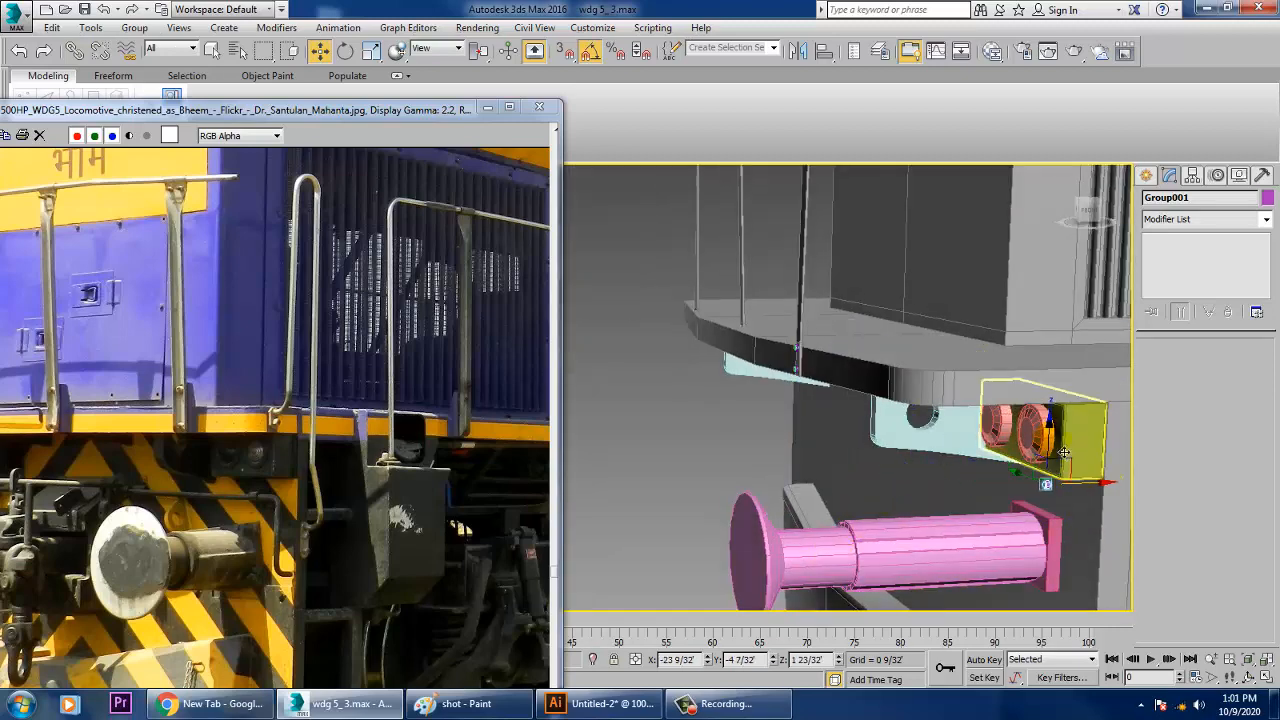
{"action": "mouse_move", "coordinate": [1064, 463]}
{"action": "left_mouse_down"}
{"action": "mouse_move", "coordinate": [1069, 510]}
{"action": "mouse_move", "coordinate": [1069, 494]}
{"action": "left_mouse_up"}
{"action": "key", "text": "z"}
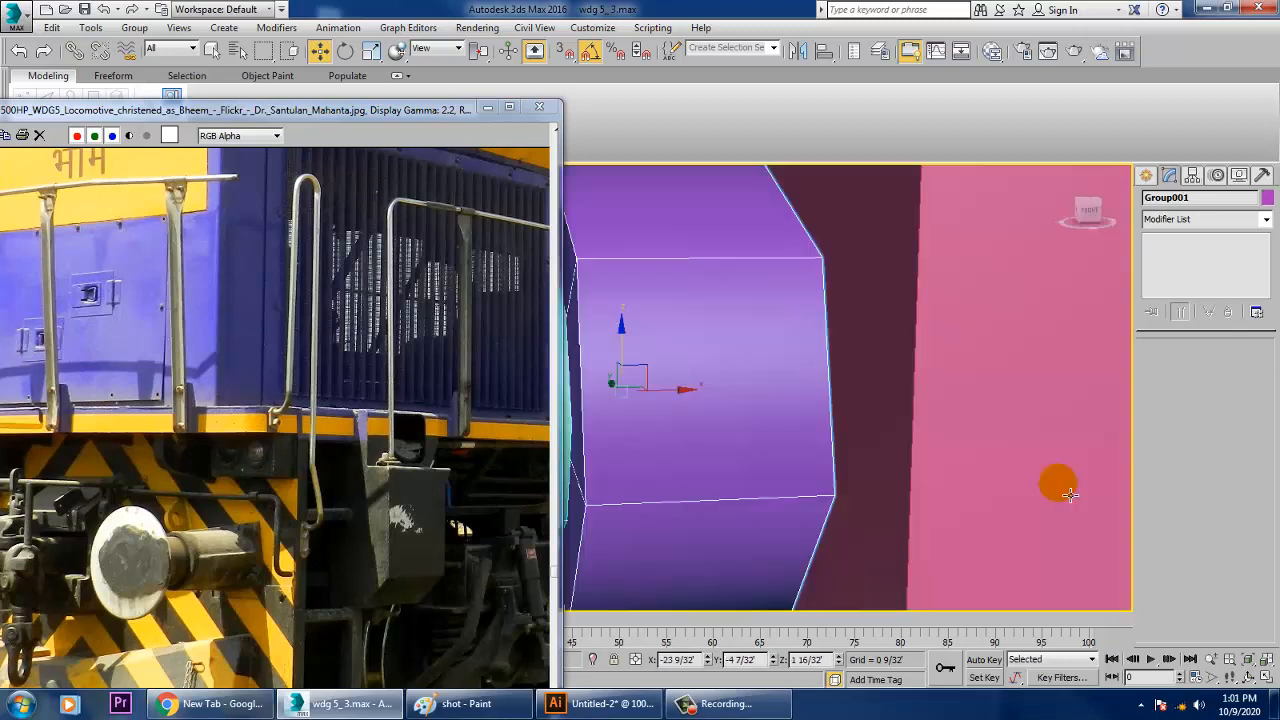
{"action": "middle_click_drag", "start_coordinate": [985, 512], "coordinate": [1068, 503], "text": "alt"}
{"action": "scroll", "coordinate": [950, 488], "scroll_direction": "down", "scroll_amount": 8}
{"action": "middle_click_drag", "start_coordinate": [905, 486], "coordinate": [926, 502], "text": "alt"}
{"action": "left_click_drag", "start_coordinate": [926, 502], "coordinate": [878, 470]}
Step: Scale the bolt group up uniformly to about 146 percent
{"action": "key", "text": "r"}
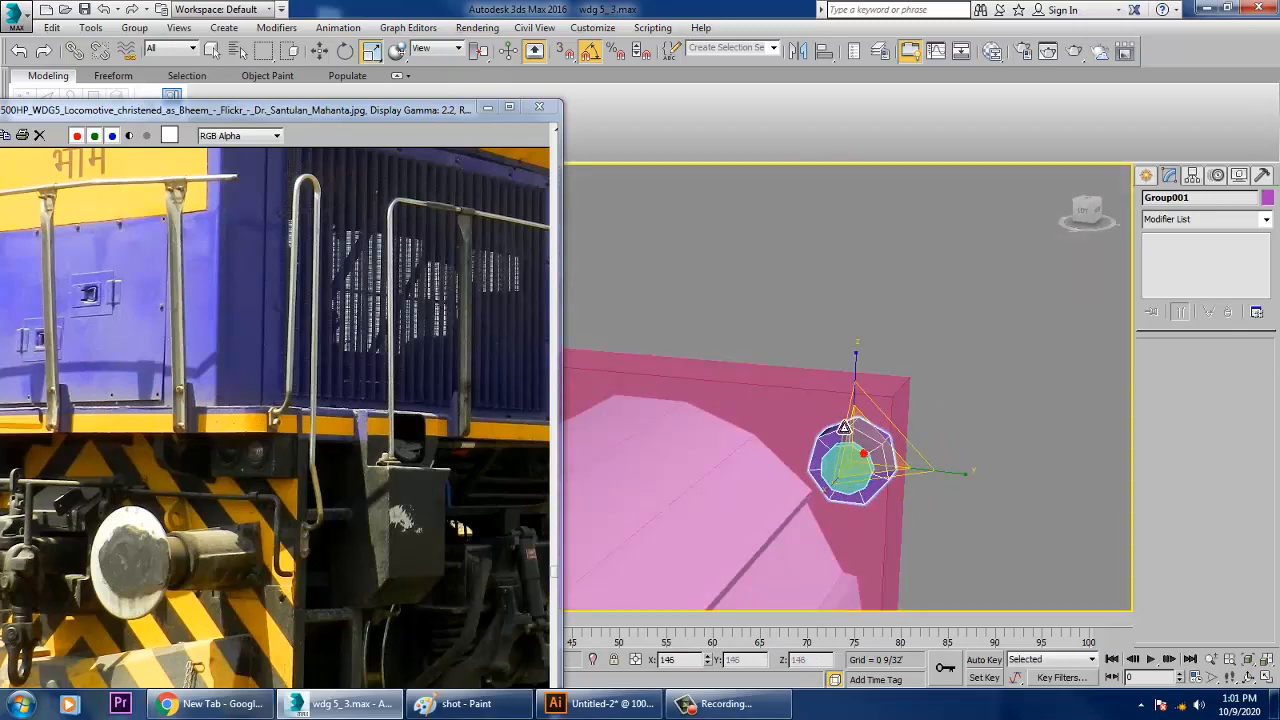
{"action": "key", "text": "w"}
{"action": "middle_click_drag", "start_coordinate": [876, 466], "coordinate": [971, 443], "text": "alt"}
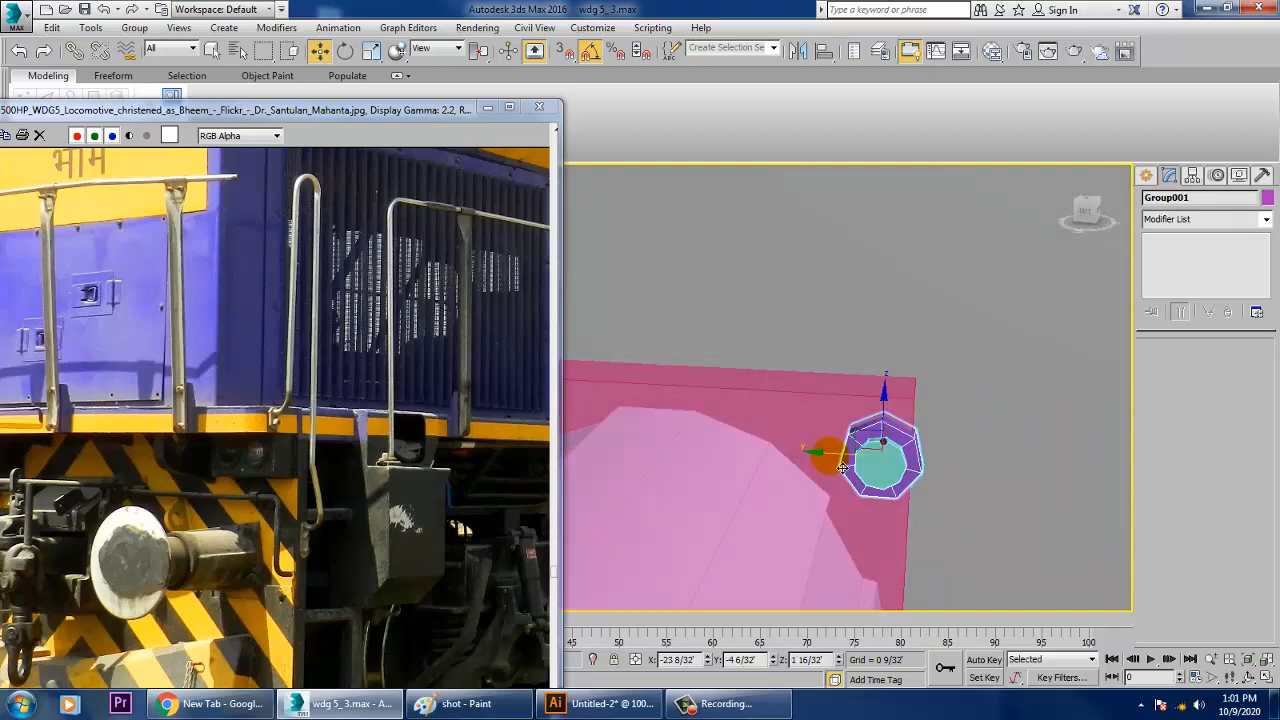
Step: Copy the bolt group along the Y axis to the opposite upper corner of the mounting plate
{"action": "mouse_move", "coordinate": [842, 469]}
{"action": "left_mouse_down"}
{"action": "mouse_move", "coordinate": [820, 456]}
{"action": "mouse_move", "coordinate": [642, 459]}
{"action": "left_mouse_up"}
{"action": "scroll", "coordinate": [822, 458], "scroll_direction": "down", "scroll_amount": 5}
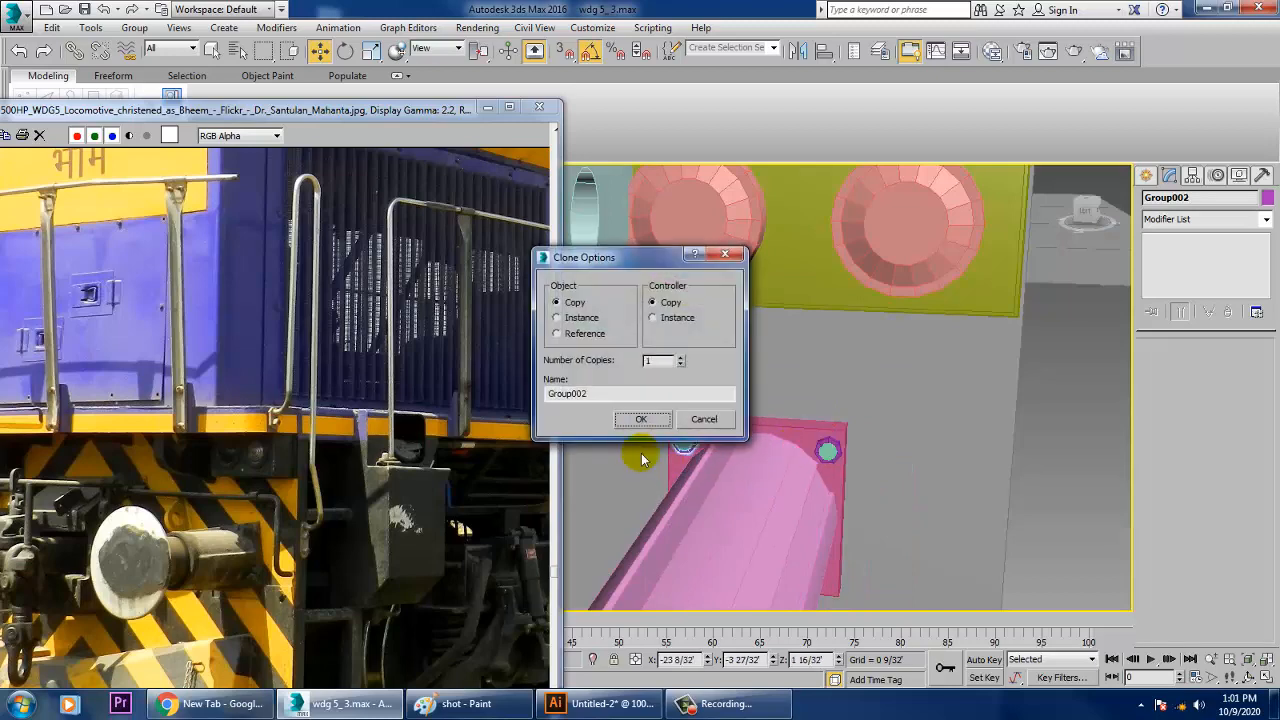
{"action": "left_click", "coordinate": [643, 425]}
Step: Copy both upper bolt groups straight down to the lower corners of the buffer's mounting plate
{"action": "mouse_move", "coordinate": [912, 512]}
{"action": "middle_mouse_down", "text": "alt"}
{"action": "mouse_move", "coordinate": [874, 466]}
{"action": "mouse_move", "coordinate": [910, 433]}
{"action": "middle_mouse_up", "text": "alt"}
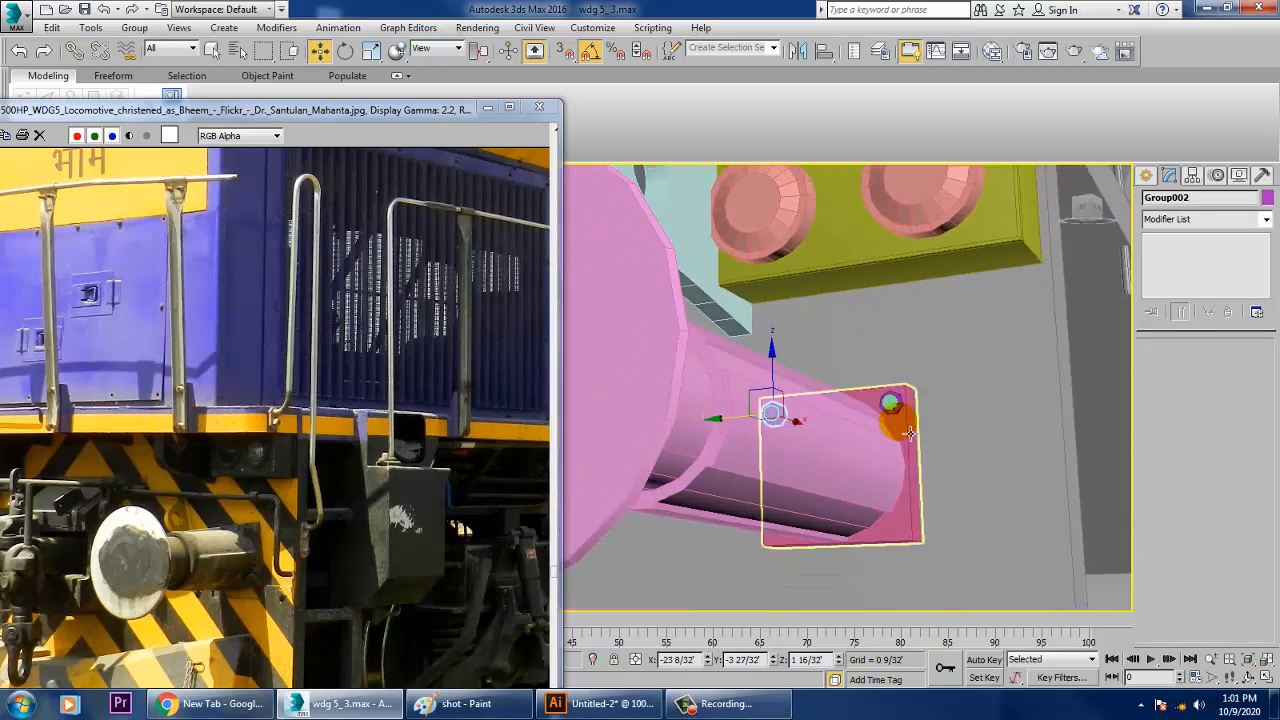
{"action": "left_click", "coordinate": [882, 408], "text": "ctrl"}
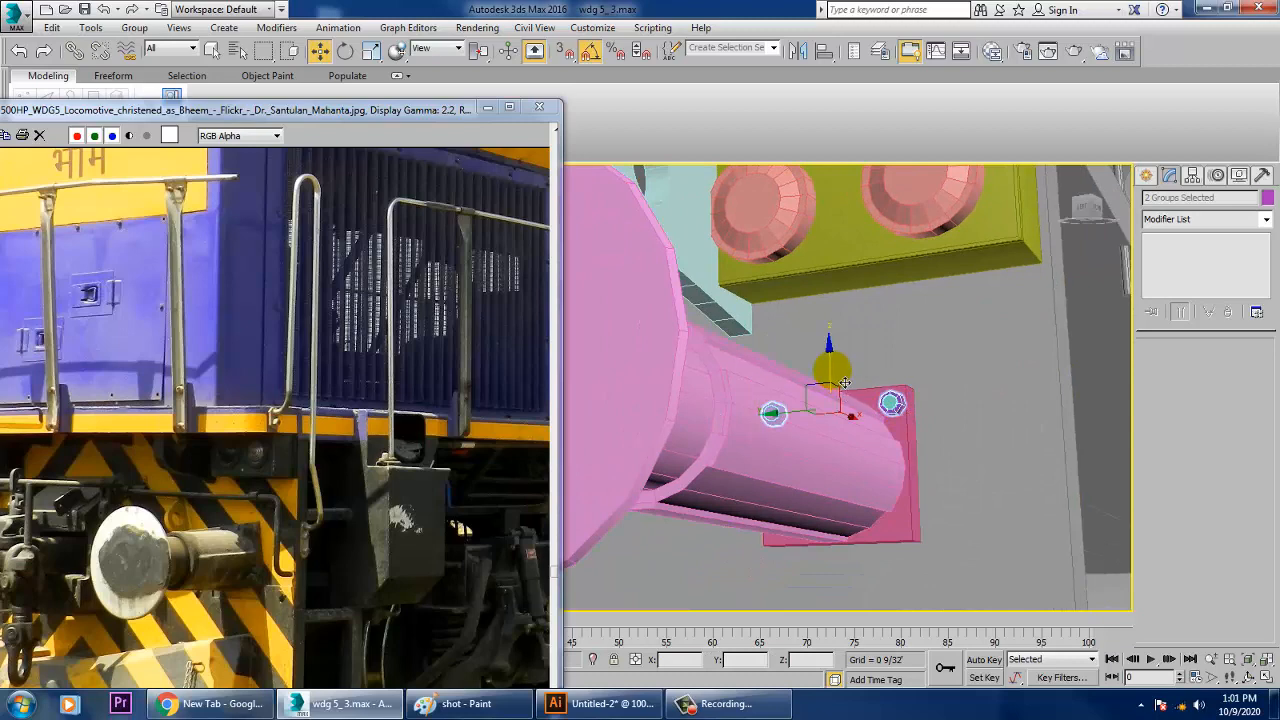
{"action": "mouse_move", "coordinate": [845, 383]}
{"action": "left_mouse_down"}
{"action": "mouse_move", "coordinate": [852, 463]}
{"action": "mouse_move", "coordinate": [698, 476]}
{"action": "left_mouse_up"}
{"action": "left_click", "coordinate": [657, 425]}
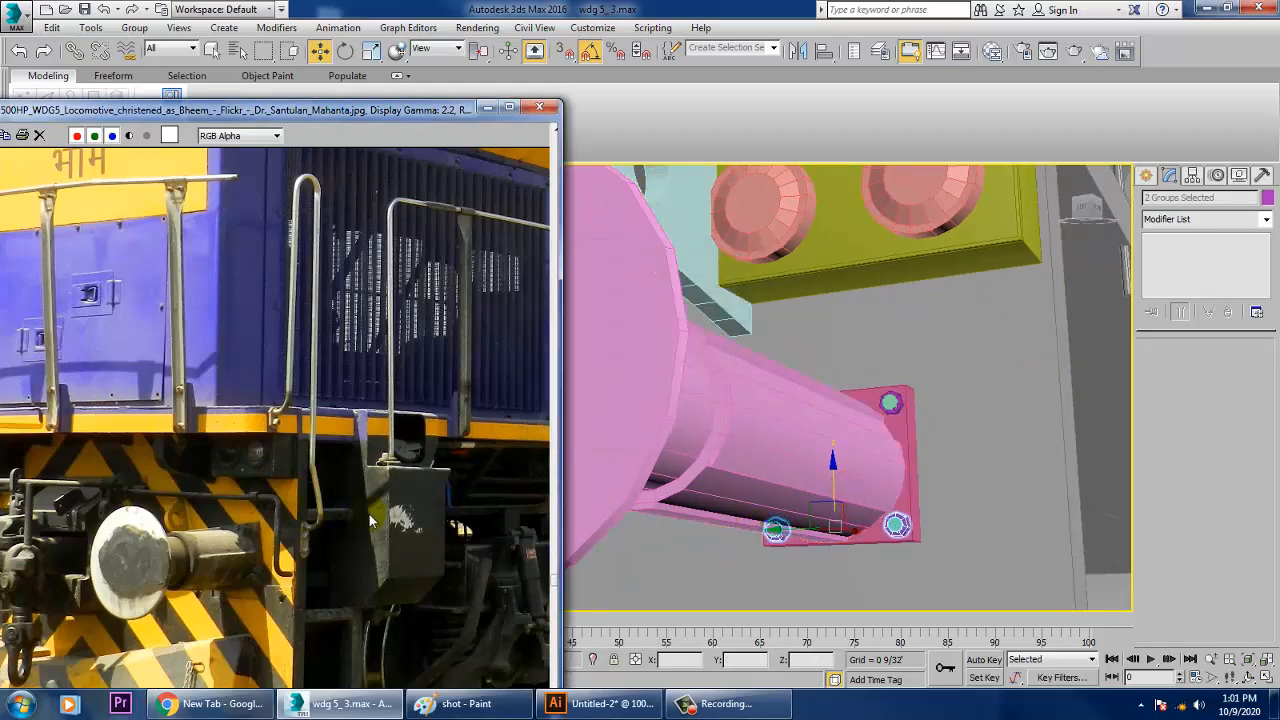
Step: Select the complete buffer with its mounting plate and four bolts, and copy it to the opposite side of the locomotive's front
{"action": "middle_click_drag", "start_coordinate": [907, 469], "coordinate": [928, 485], "text": "alt"}
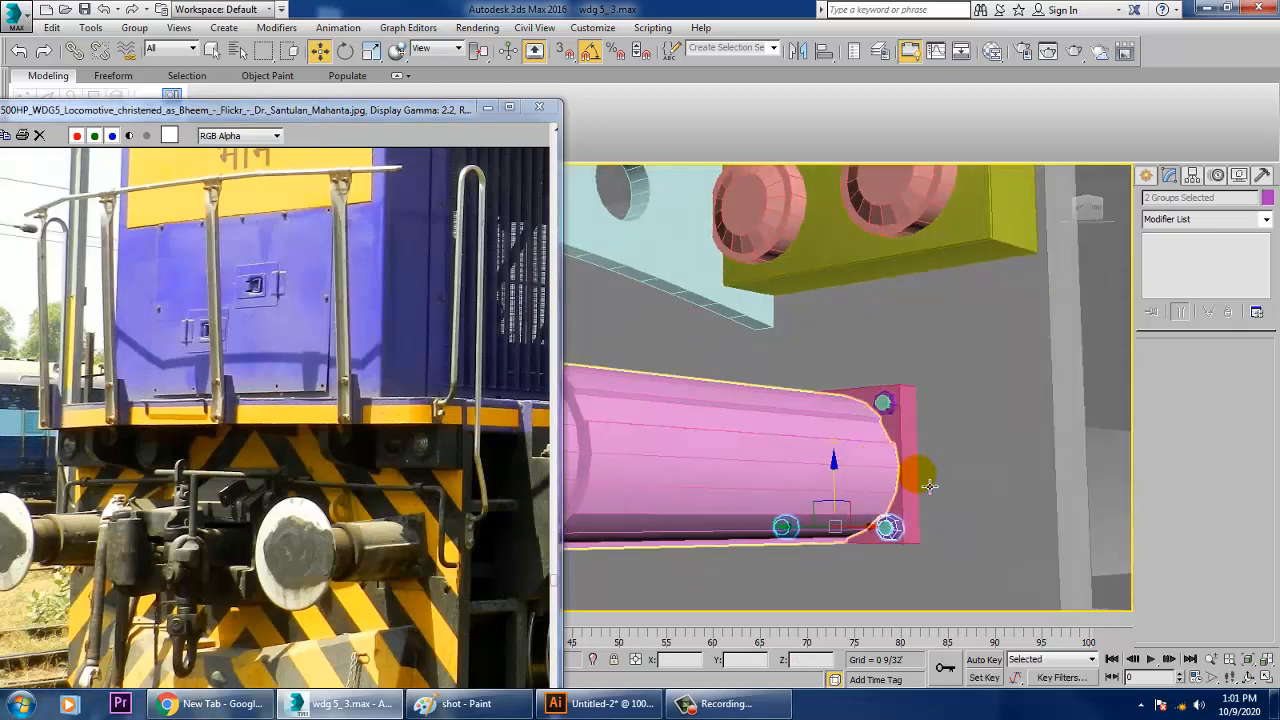
{"action": "left_click", "coordinate": [892, 414], "text": "ctrl"}
{"action": "left_click", "coordinate": [911, 446], "text": "ctrl"}
{"action": "left_click", "coordinate": [780, 441], "text": "ctrl"}
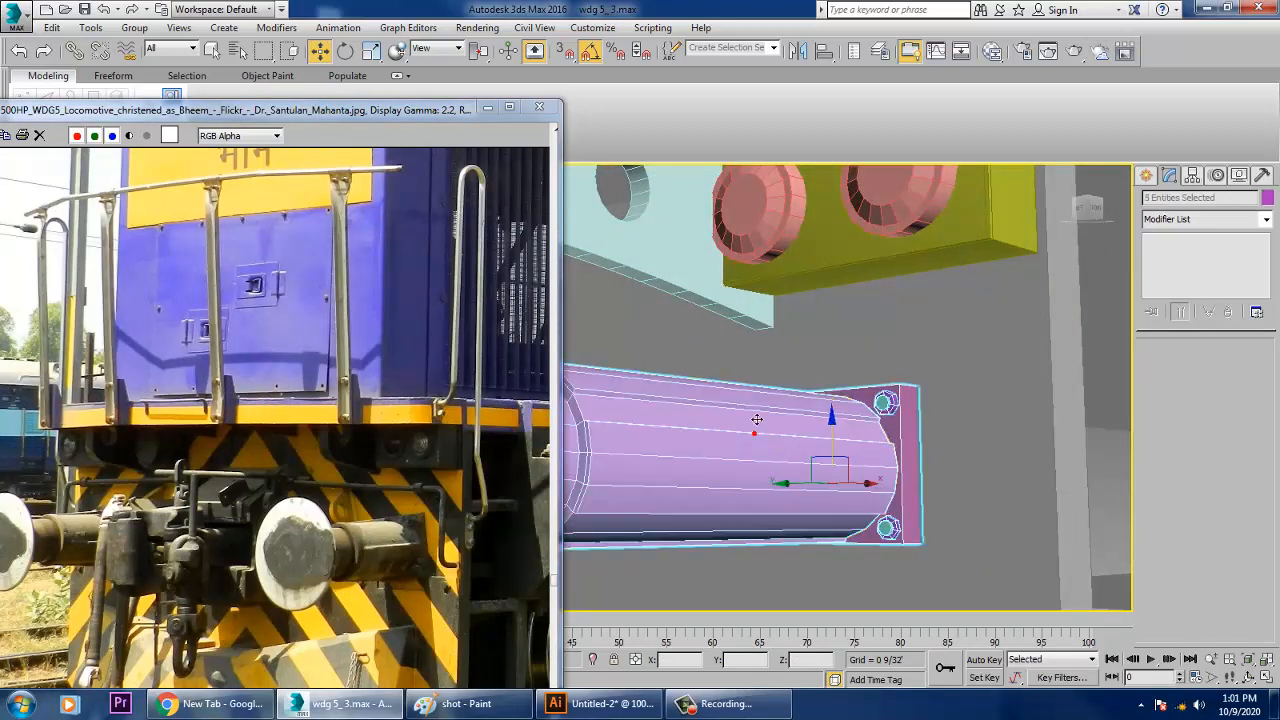
{"action": "middle_click_drag", "start_coordinate": [756, 432], "coordinate": [765, 471], "text": "alt"}
{"action": "left_click", "coordinate": [775, 390], "text": "ctrl"}
{"action": "scroll", "coordinate": [842, 452], "scroll_direction": "down", "scroll_amount": 5}
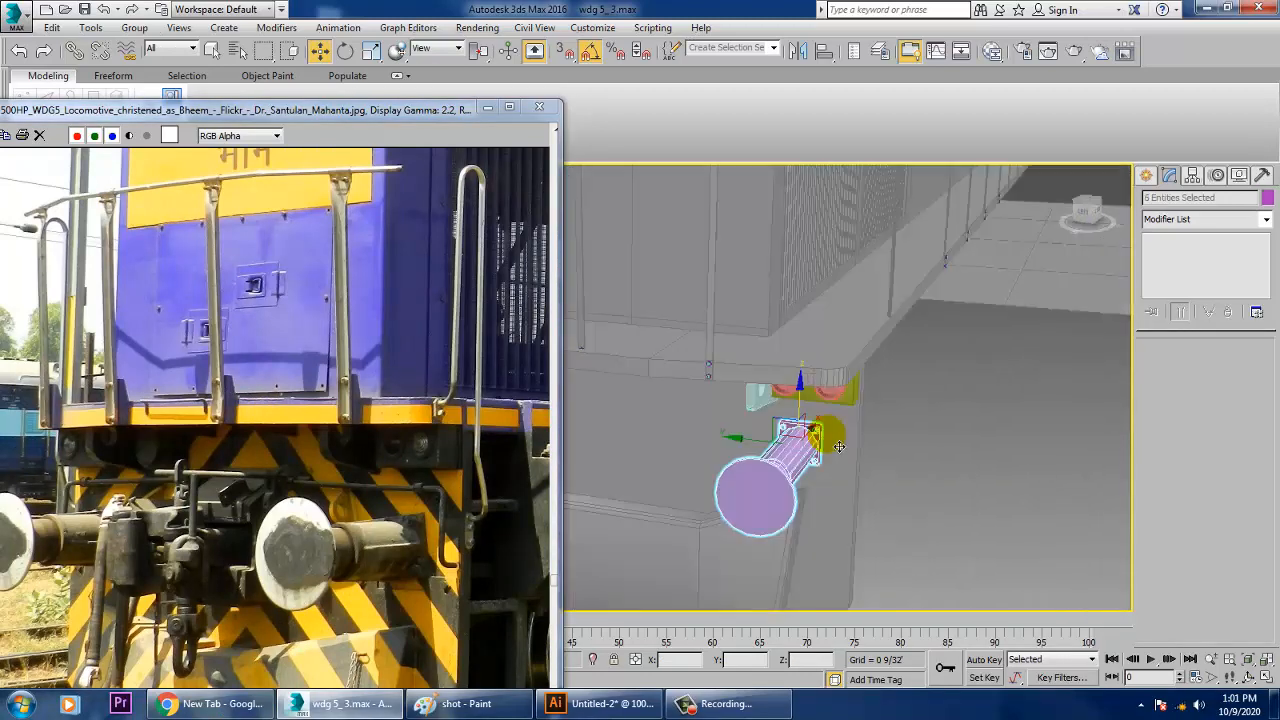
{"action": "middle_click_drag", "start_coordinate": [838, 448], "coordinate": [887, 439], "text": "alt"}
{"action": "scroll", "coordinate": [818, 443], "scroll_direction": "down", "scroll_amount": 2}
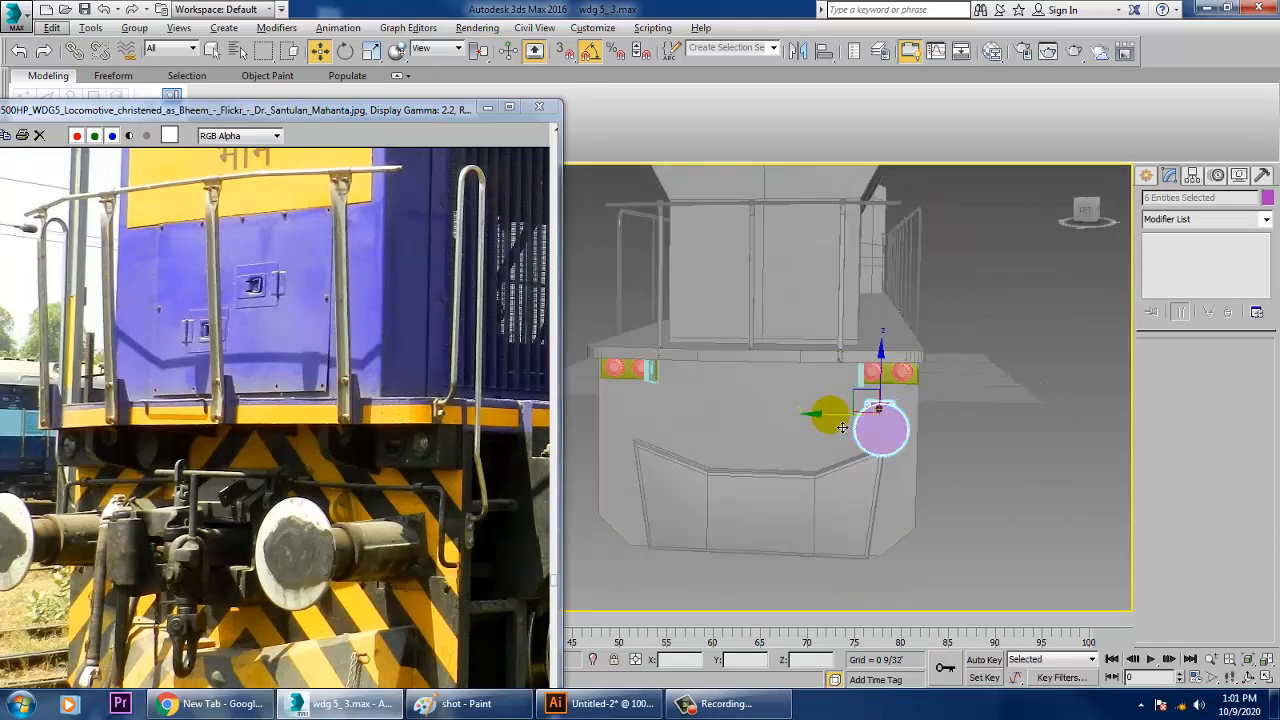
{"action": "left_click_drag", "start_coordinate": [840, 426], "coordinate": [603, 432]}
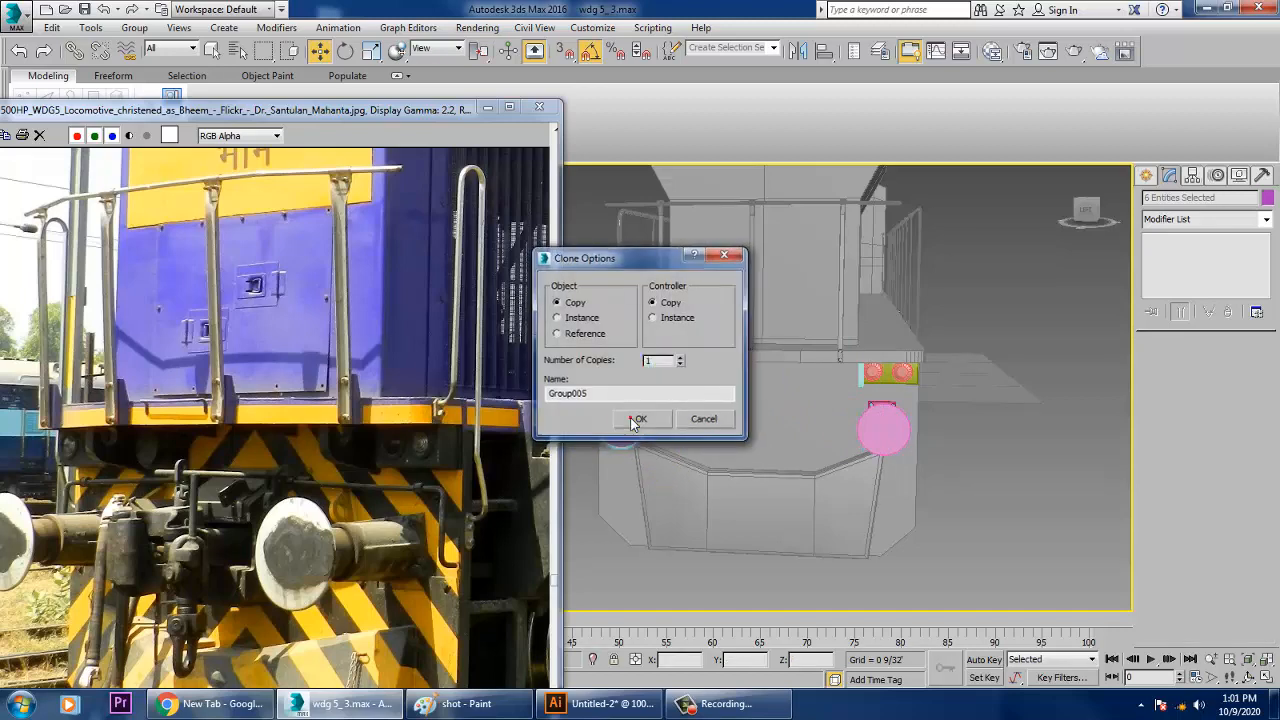
{"action": "left_click", "coordinate": [657, 421]}
Step: Group all parts and bolts of the original buffer as Group009
{"action": "mouse_move", "coordinate": [900, 445]}
{"action": "middle_mouse_down", "text": "alt"}
{"action": "mouse_move", "coordinate": [934, 451]}
{"action": "mouse_move", "coordinate": [886, 472]}
{"action": "mouse_move", "coordinate": [894, 443]}
{"action": "mouse_move", "coordinate": [875, 452]}
{"action": "middle_mouse_up", "text": "alt"}
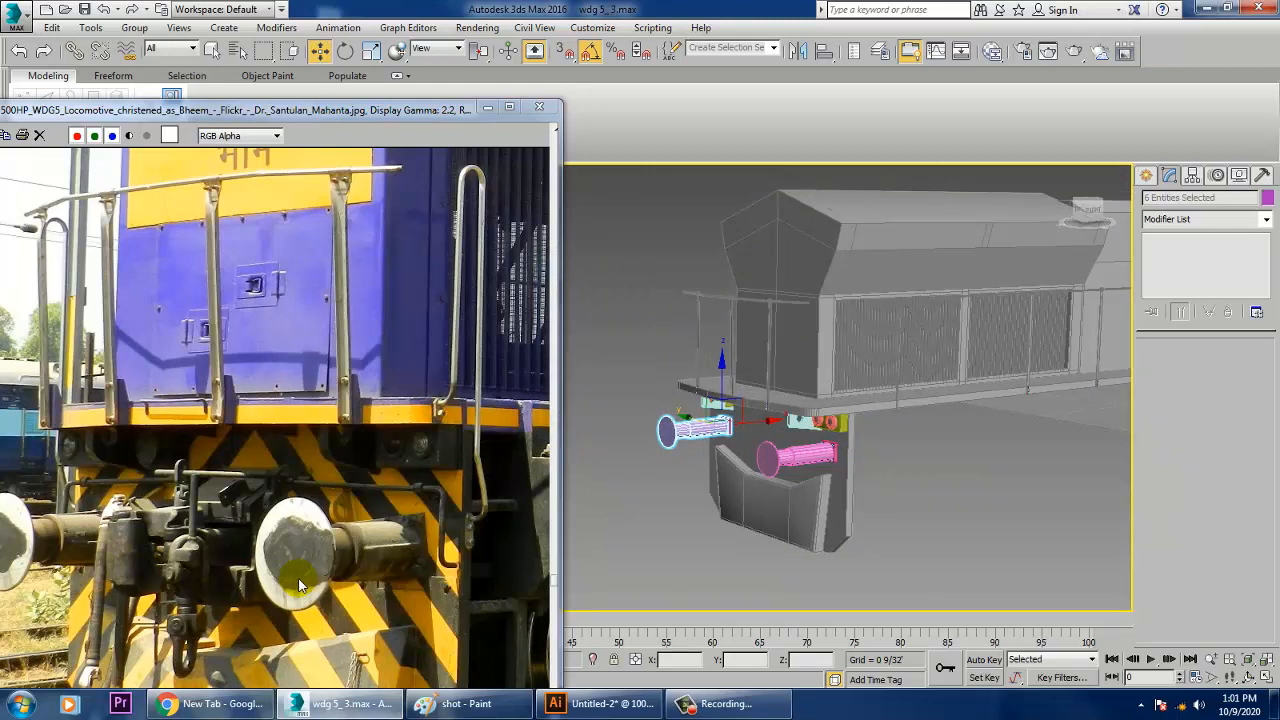
{"action": "scroll", "coordinate": [814, 462], "scroll_direction": "up", "scroll_amount": 3}
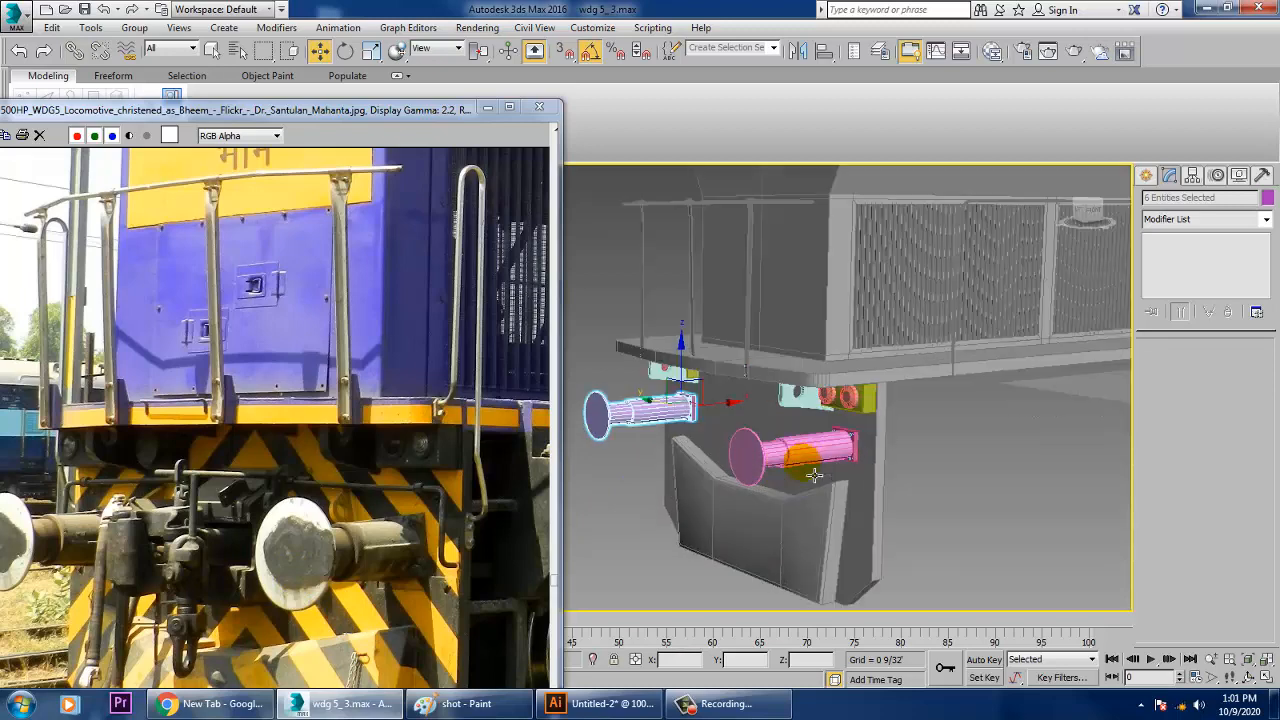
{"action": "left_click", "coordinate": [822, 455]}
{"action": "scroll", "coordinate": [822, 455], "scroll_direction": "up", "scroll_amount": 7}
{"action": "left_click", "coordinate": [928, 408], "text": "ctrl"}
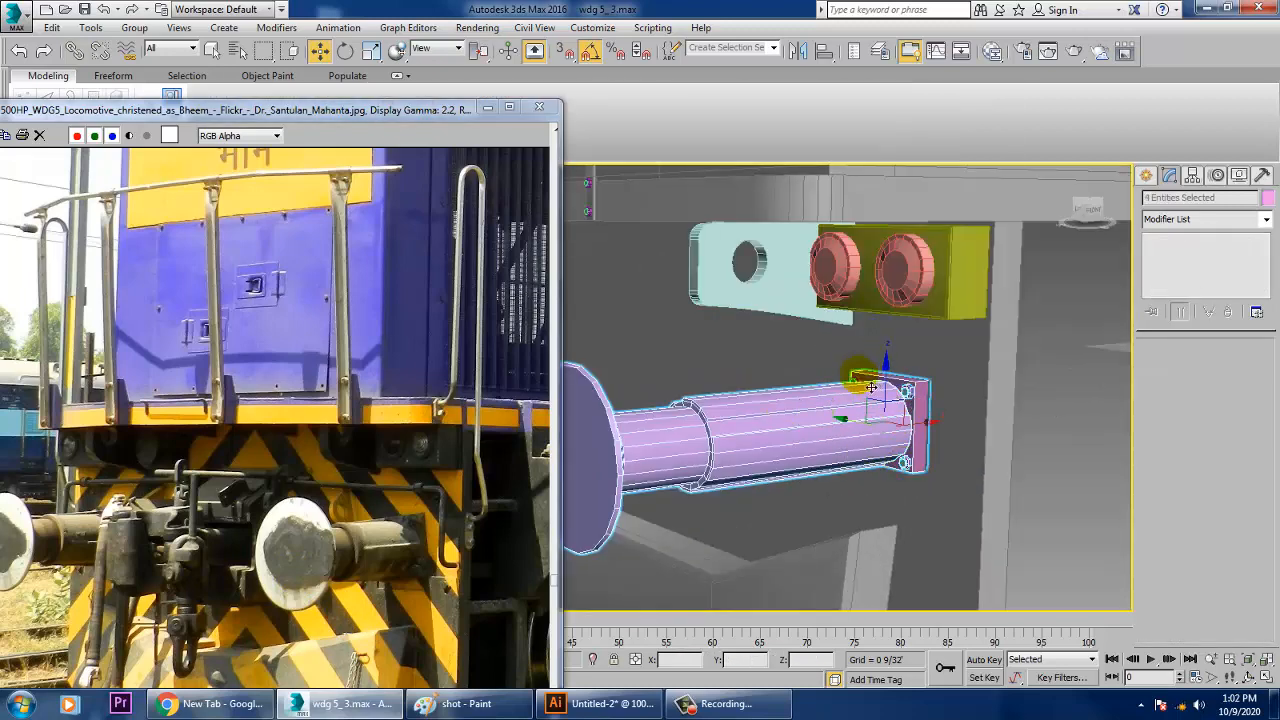
{"action": "mouse_move", "coordinate": [865, 390]}
{"action": "middle_mouse_down", "text": "alt"}
{"action": "mouse_move", "coordinate": [856, 378]}
{"action": "mouse_move", "coordinate": [849, 392]}
{"action": "middle_mouse_up", "text": "alt"}
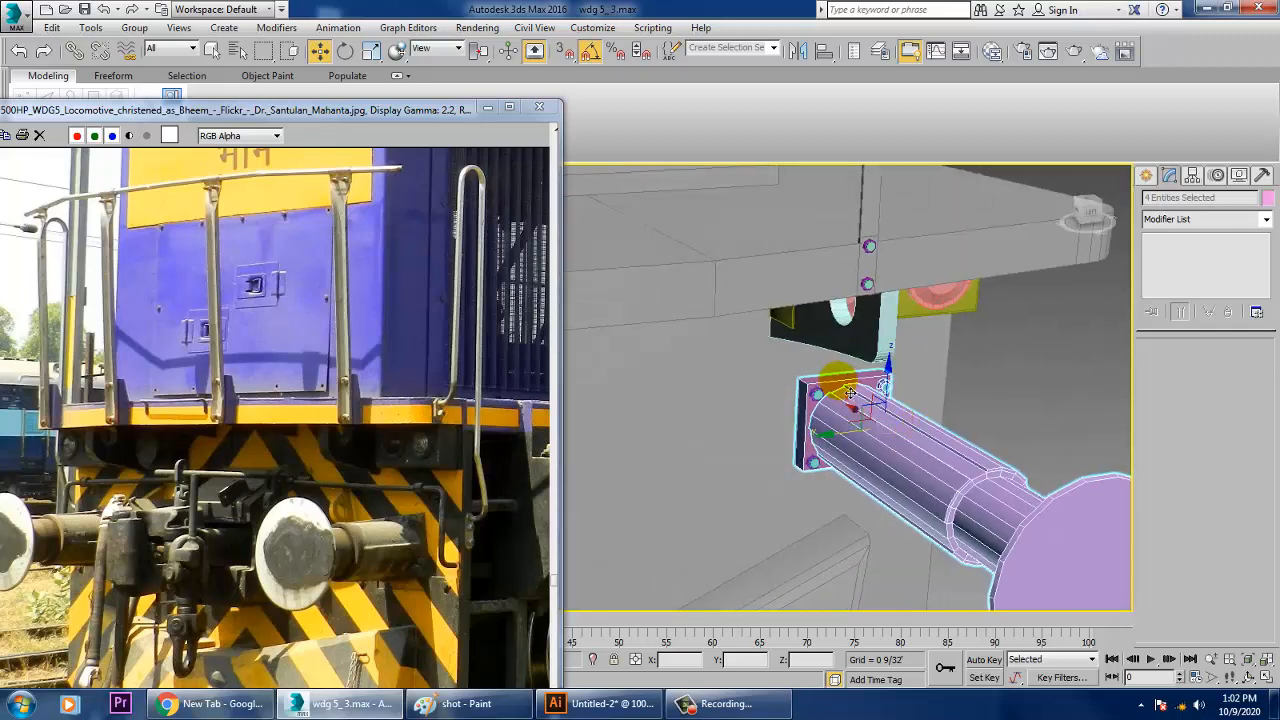
{"action": "left_click", "coordinate": [815, 464]}
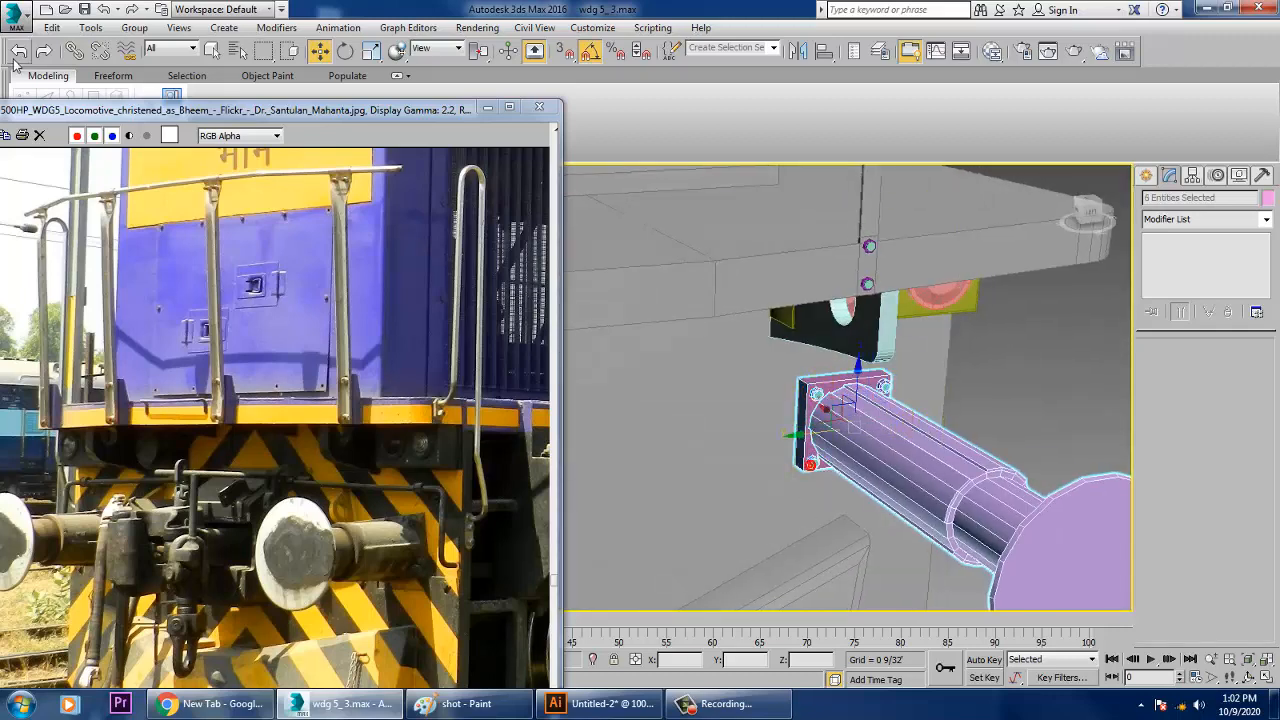
{"action": "left_click", "coordinate": [134, 27]}
{"action": "left_click", "coordinate": [150, 46]}
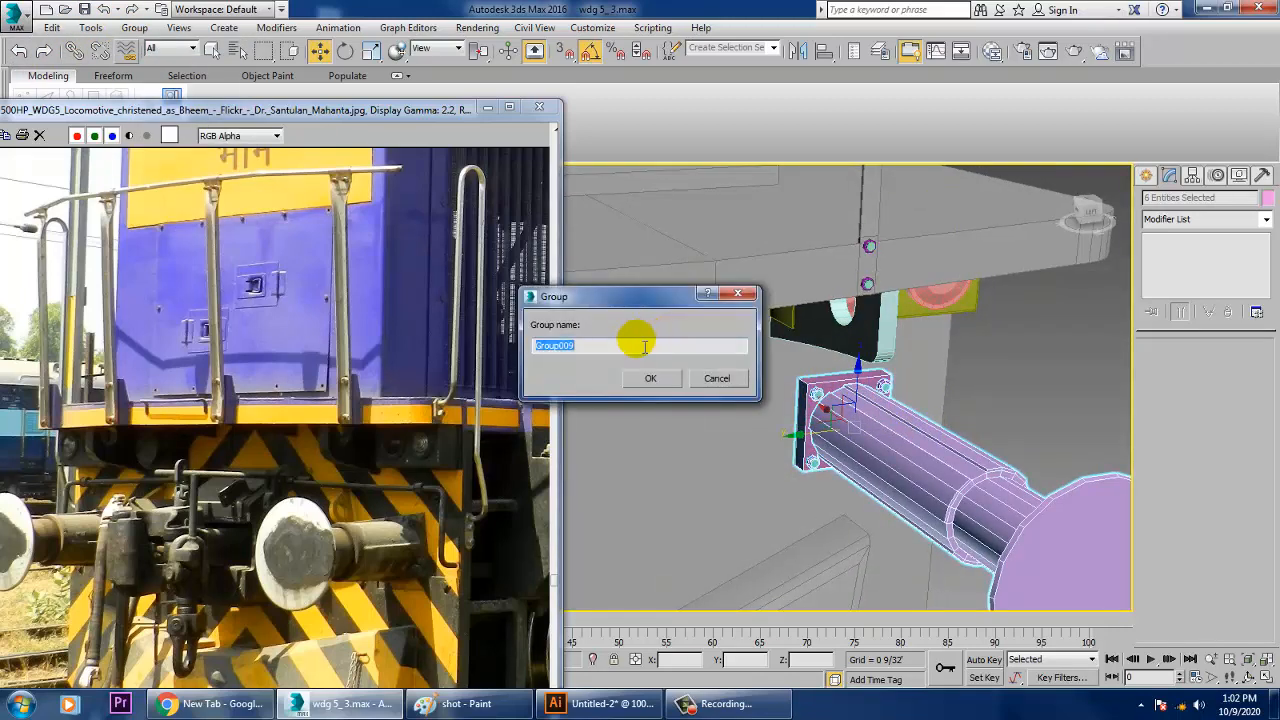
{"action": "left_click", "coordinate": [652, 379]}
Step: Scale the grouped buffer up to about 113 percent in X and about 127 percent in Y and Z
{"action": "key", "text": "r"}
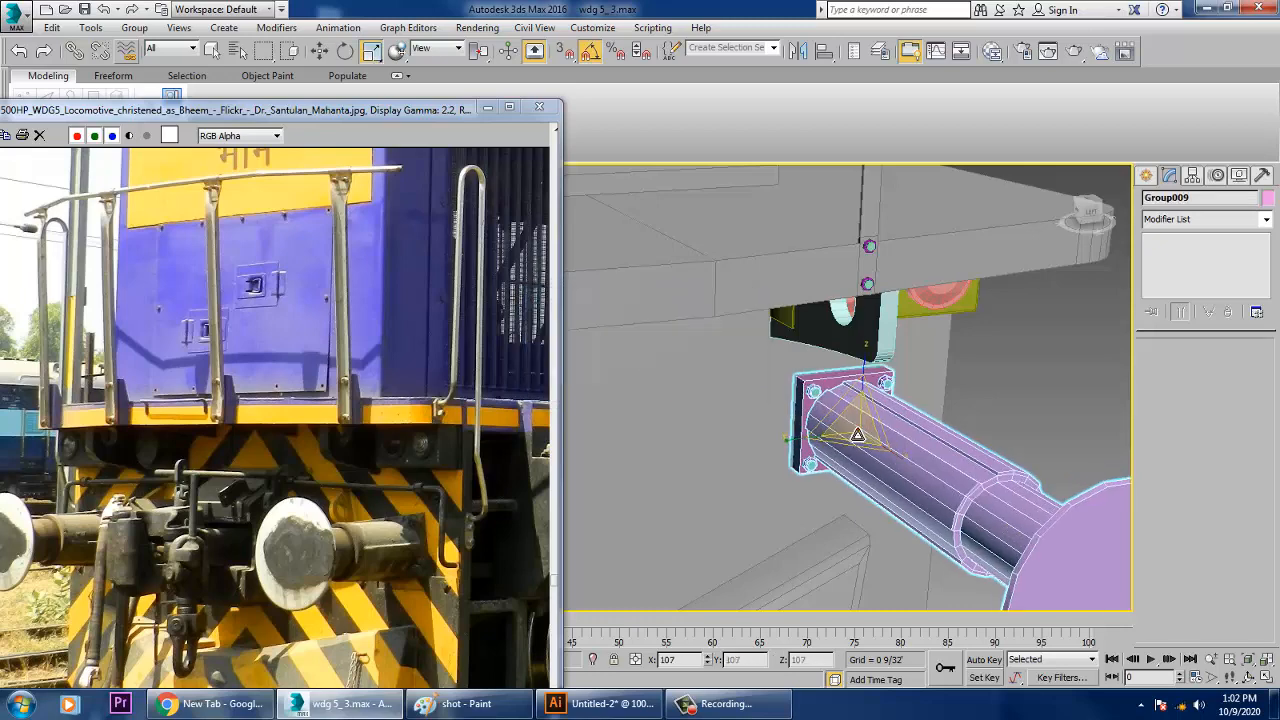
{"action": "left_click_drag", "start_coordinate": [846, 430], "coordinate": [846, 429]}
{"action": "scroll", "coordinate": [846, 430], "scroll_direction": "down", "scroll_amount": 5}
{"action": "middle_click_drag", "start_coordinate": [850, 432], "coordinate": [752, 442], "text": "alt"}
{"action": "scroll", "coordinate": [751, 441], "scroll_direction": "up", "scroll_amount": 3}
{"action": "middle_click_drag", "start_coordinate": [769, 431], "coordinate": [957, 458], "text": "alt"}
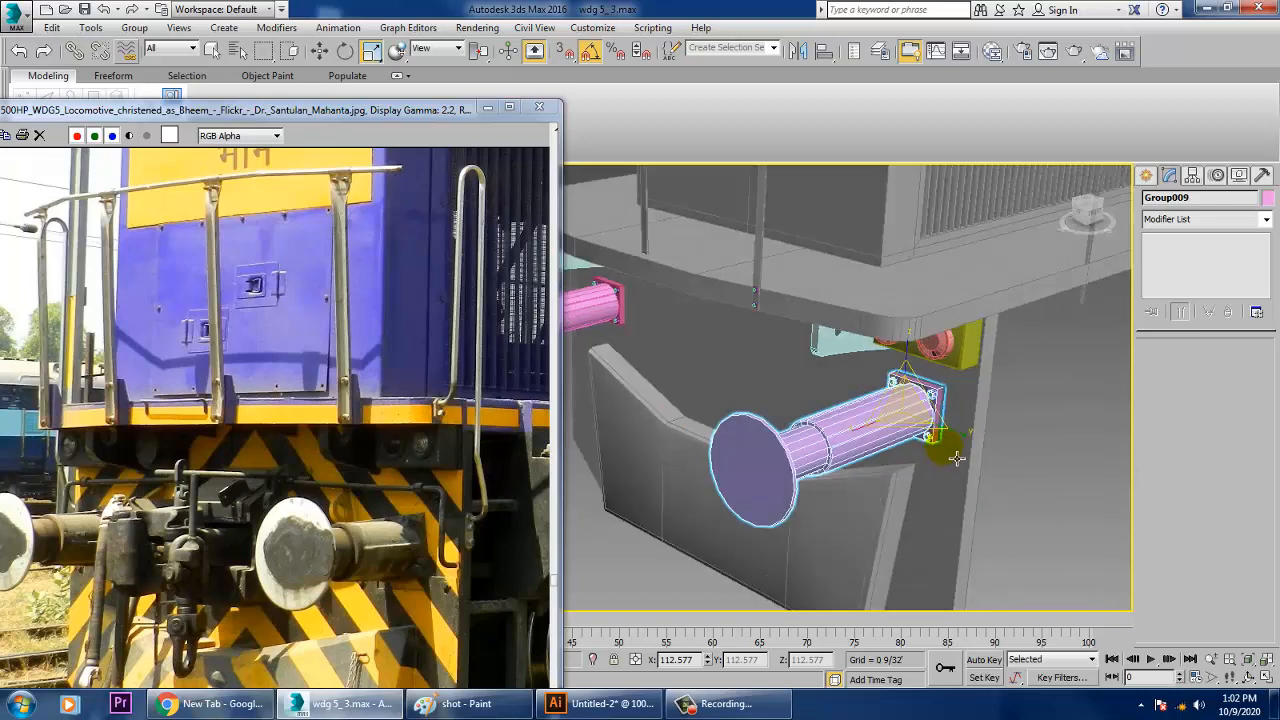
{"action": "left_click_drag", "start_coordinate": [968, 446], "coordinate": [980, 447]}
{"action": "left_click_drag", "start_coordinate": [917, 357], "coordinate": [917, 344]}
{"action": "middle_click_drag", "start_coordinate": [917, 398], "coordinate": [891, 386], "text": "alt"}
{"action": "scroll", "coordinate": [905, 418], "scroll_direction": "down", "scroll_amount": 4}
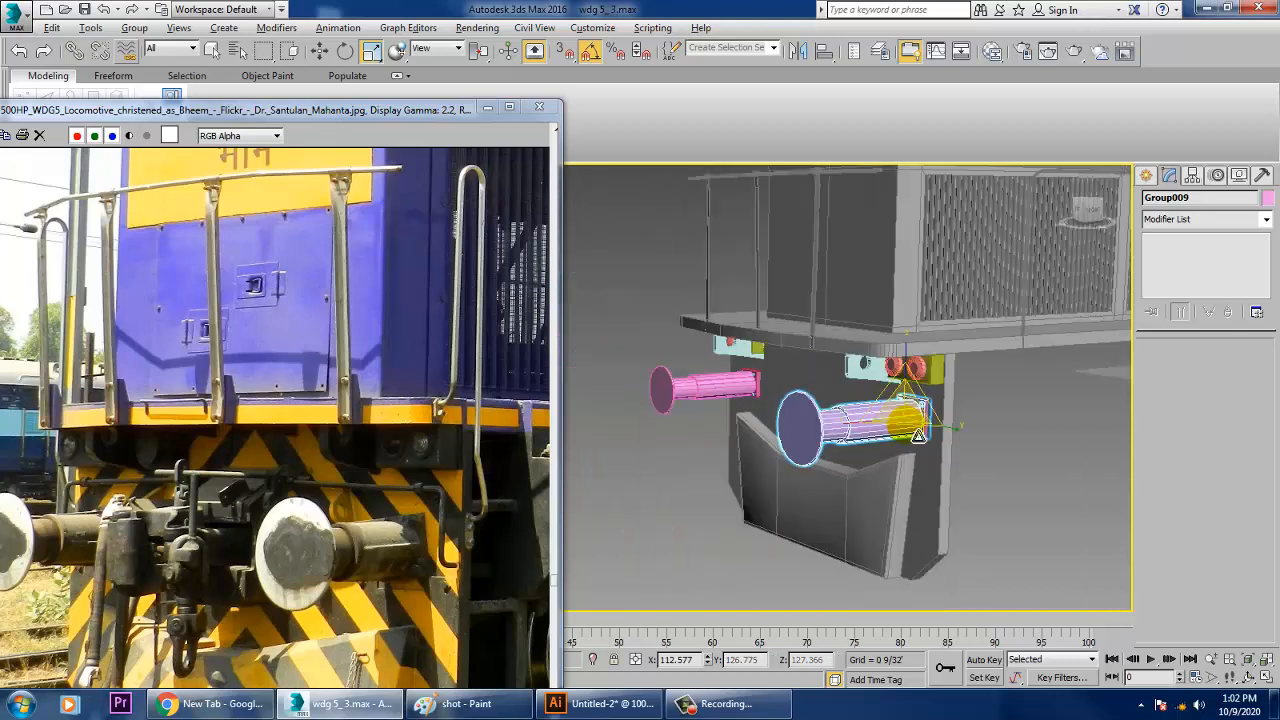
Step: Move the enlarged buffer group slightly down and back against the front plate, to about X -23 31/32"
{"action": "middle_click_drag", "start_coordinate": [916, 434], "coordinate": [887, 428], "text": "alt"}
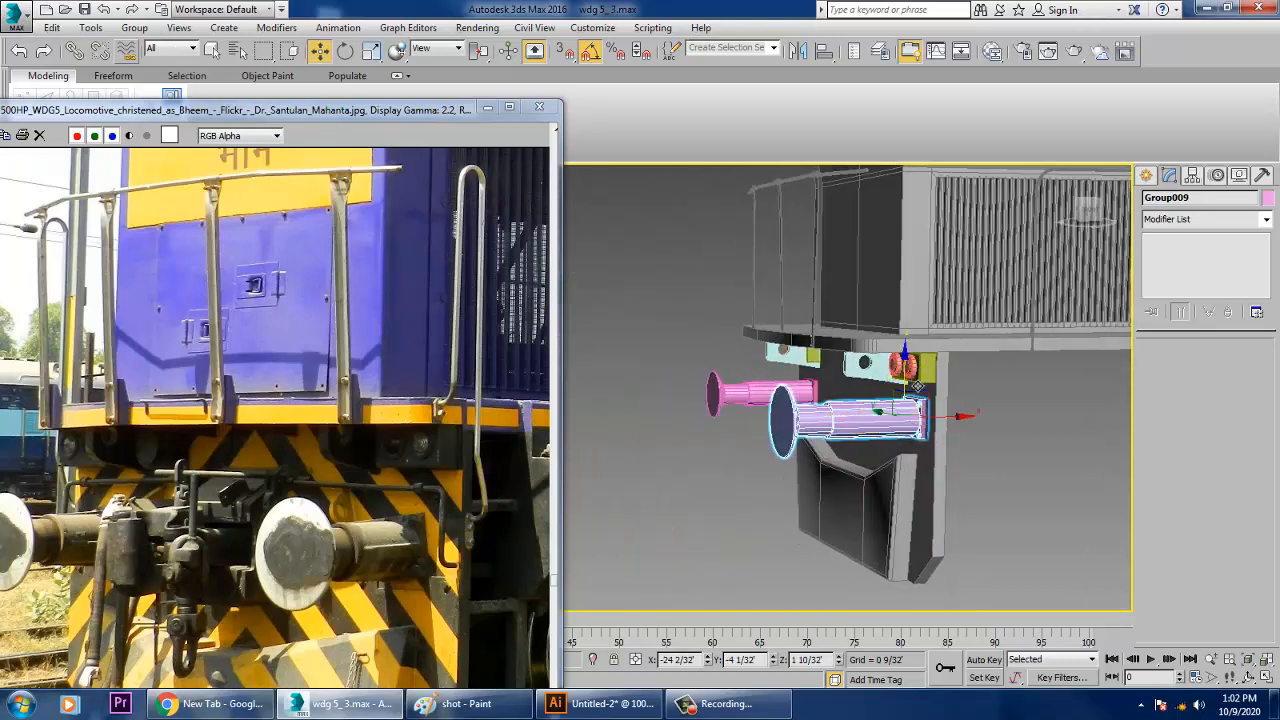
{"action": "left_click_drag", "start_coordinate": [917, 385], "coordinate": [917, 393]}
{"action": "middle_click_drag", "start_coordinate": [917, 400], "coordinate": [965, 403], "text": "alt"}
{"action": "left_click_drag", "start_coordinate": [955, 423], "coordinate": [959, 420]}
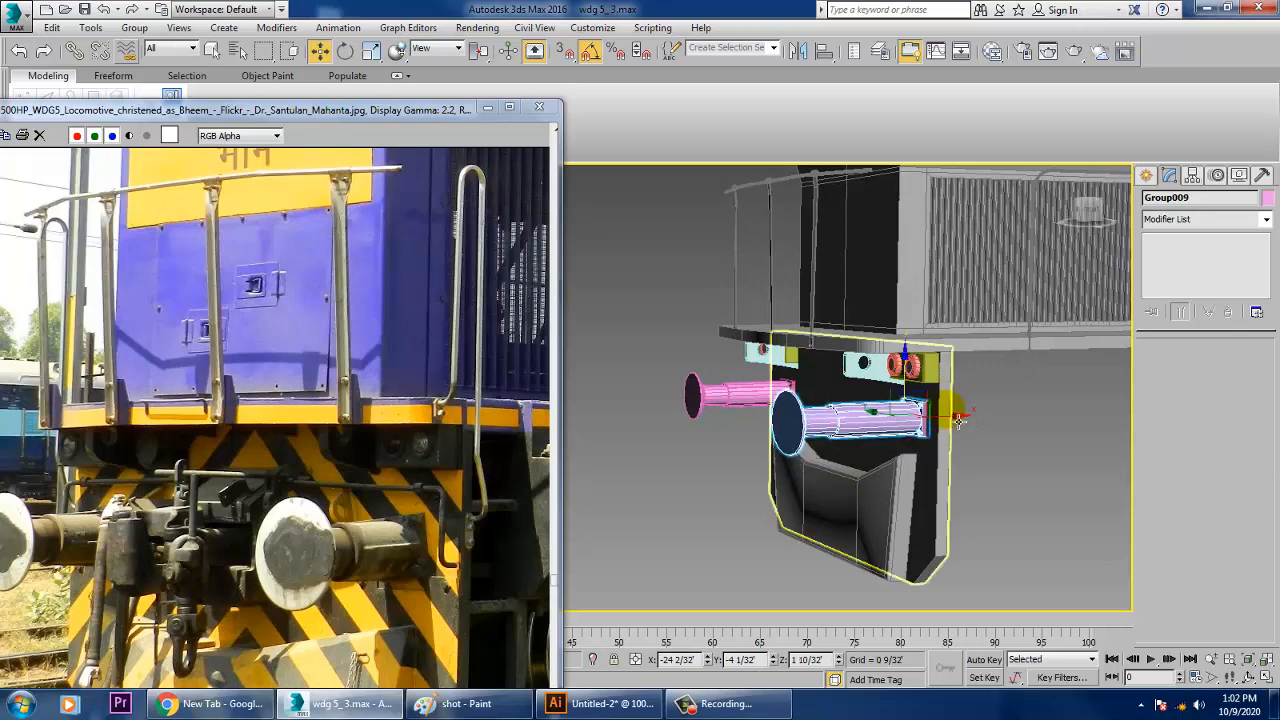
{"action": "mouse_move", "coordinate": [959, 420]}
{"action": "middle_mouse_down", "text": "alt"}
{"action": "mouse_move", "coordinate": [984, 441]}
{"action": "mouse_move", "coordinate": [966, 420]}
{"action": "mouse_move", "coordinate": [928, 412]}
{"action": "middle_mouse_up", "text": "alt"}
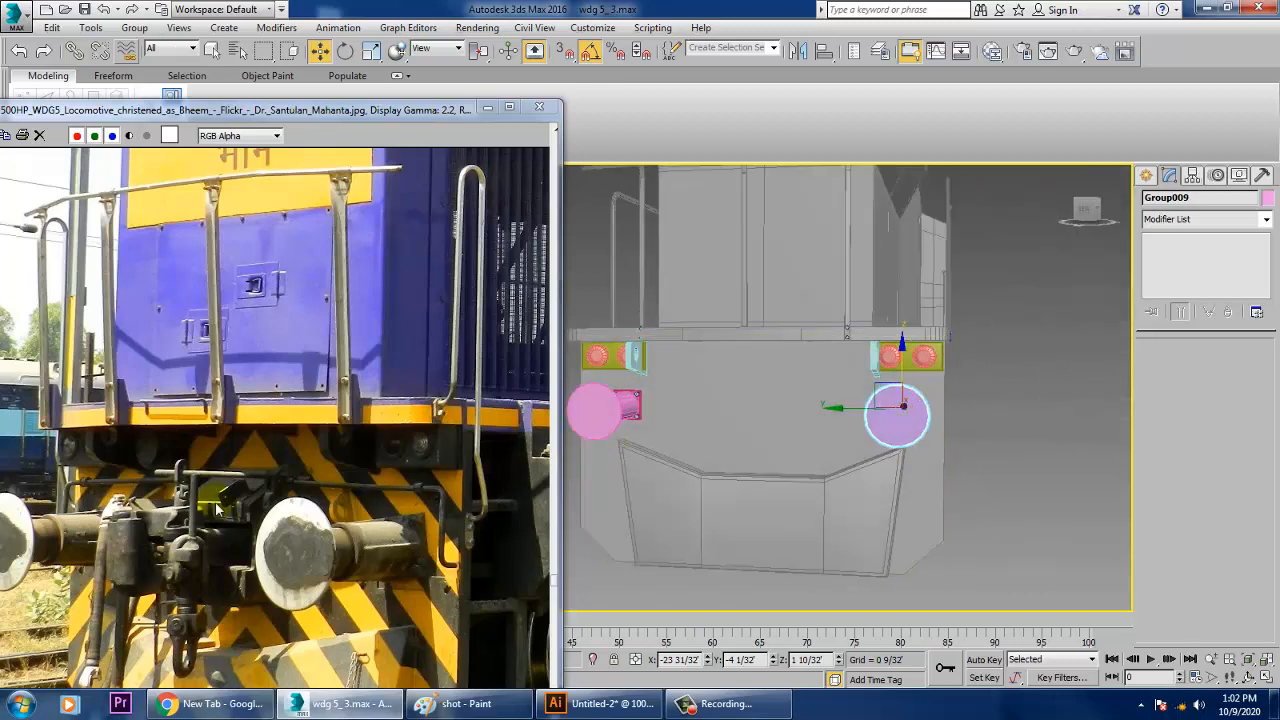
Step: Following the lug above the buffer in the reference photo, draw a small rectangle above the buffer, against the front plate, in the Front view
{"action": "middle_click_drag", "start_coordinate": [160, 490], "coordinate": [180, 448]}
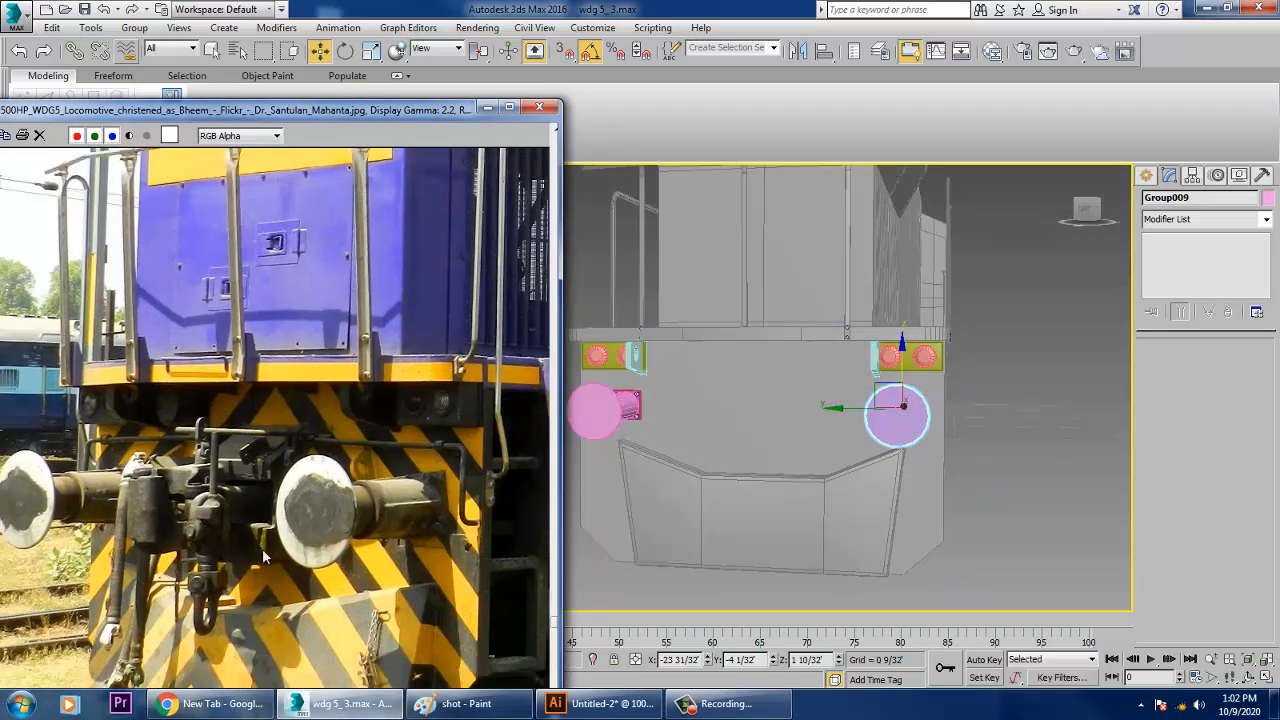
{"action": "mouse_move", "coordinate": [344, 560]}
{"action": "middle_mouse_down"}
{"action": "mouse_move", "coordinate": [356, 448]}
{"action": "mouse_move", "coordinate": [337, 571]}
{"action": "middle_mouse_up"}
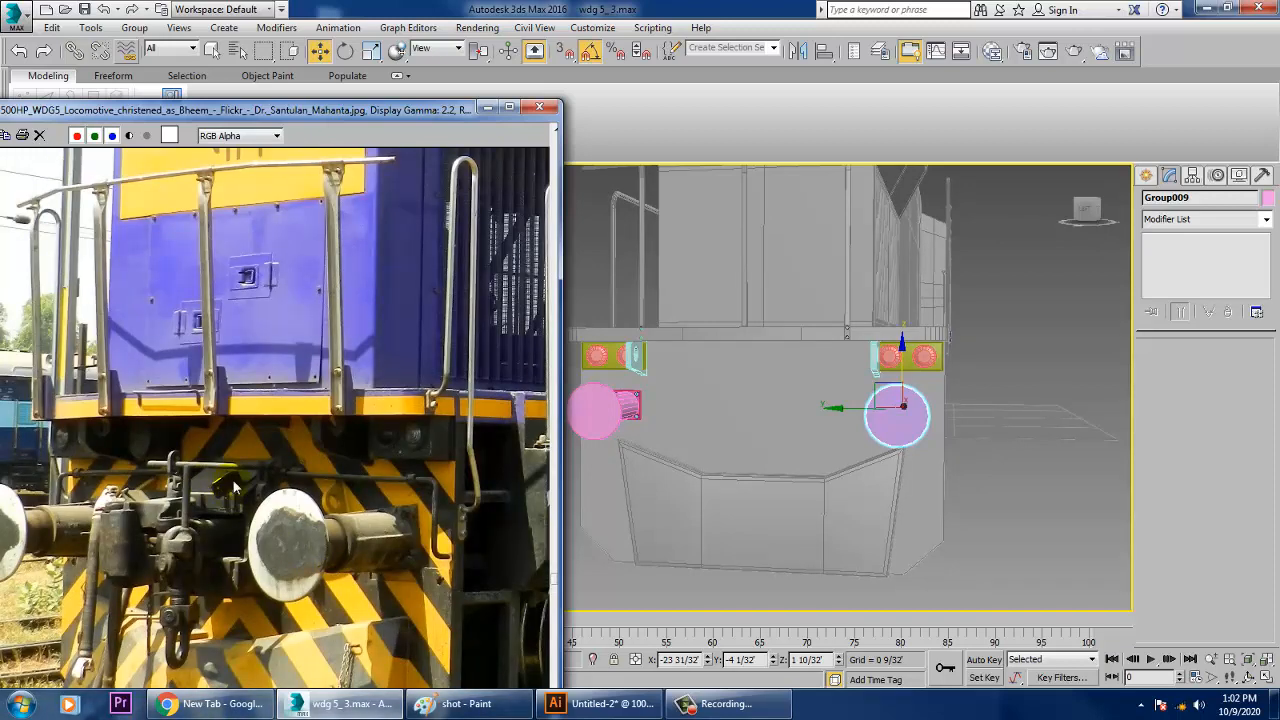
{"action": "middle_click_drag", "start_coordinate": [235, 487], "coordinate": [240, 512]}
{"action": "scroll", "coordinate": [381, 543], "scroll_direction": "up", "scroll_amount": 2}
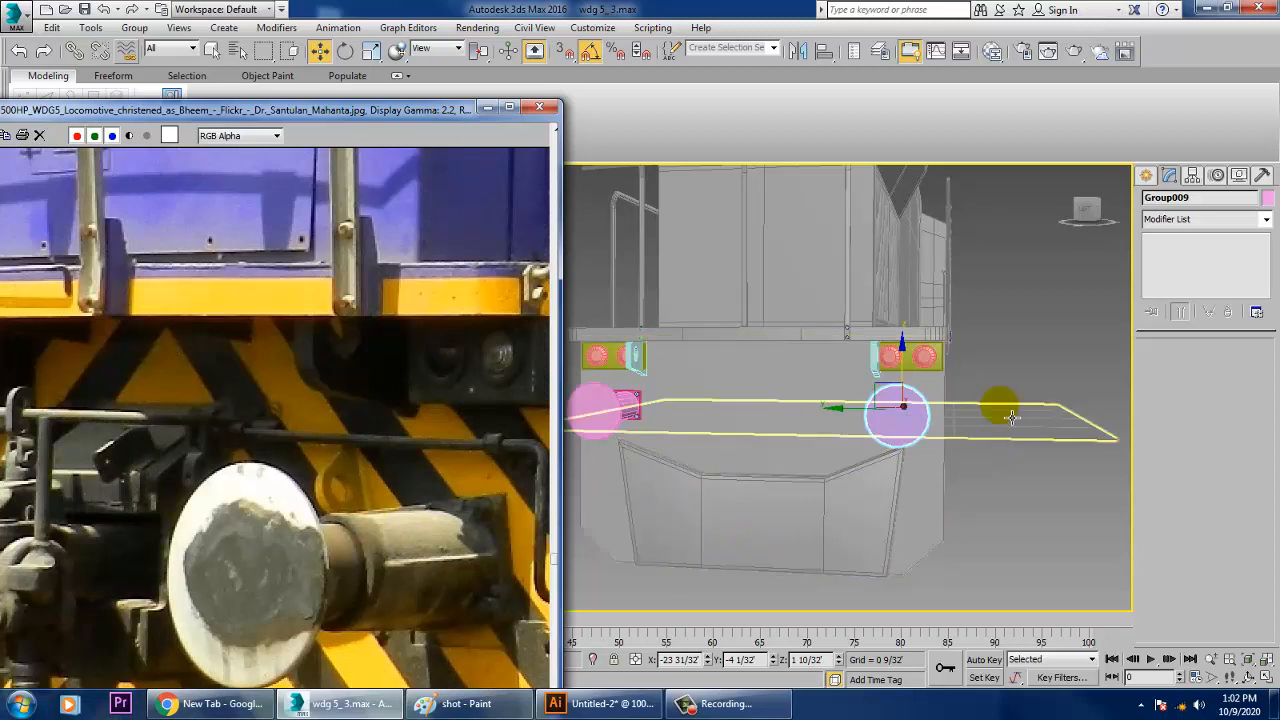
{"action": "key", "text": "alt+w"}
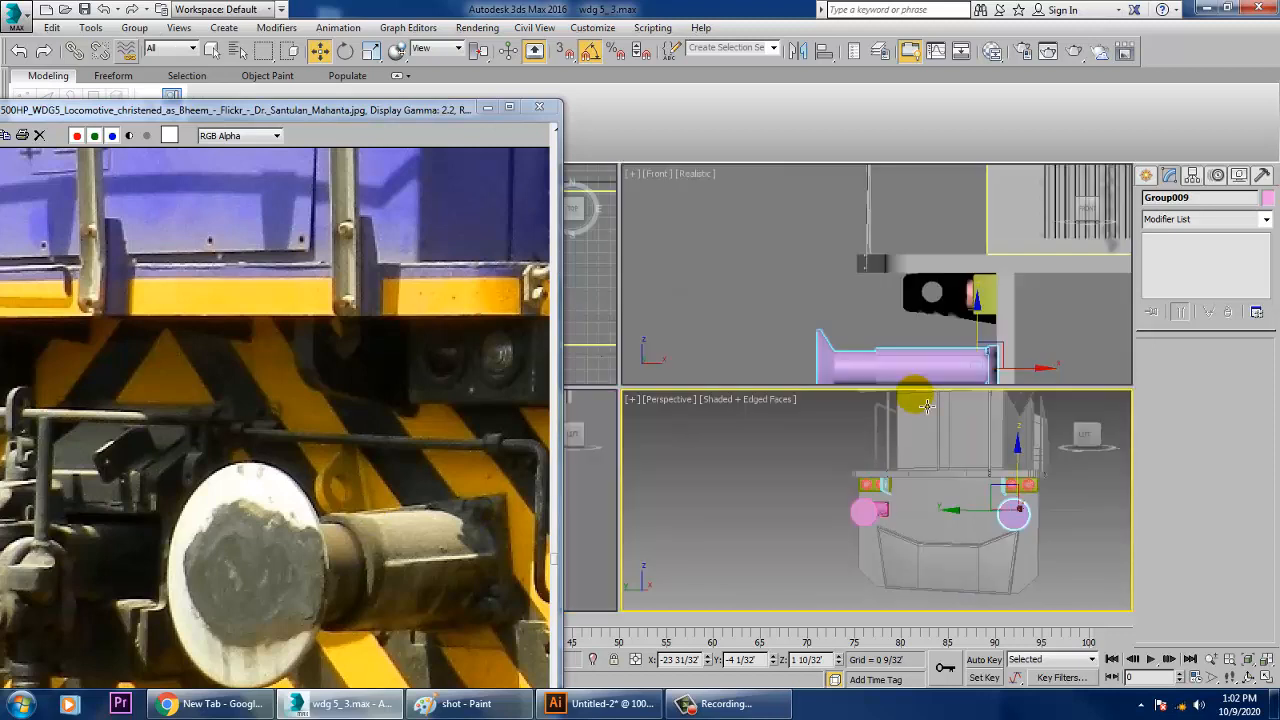
{"action": "left_click", "coordinate": [797, 307]}
{"action": "key", "text": "alt+w"}
{"action": "middle_click_drag", "start_coordinate": [902, 498], "coordinate": [986, 406]}
{"action": "left_click", "coordinate": [1146, 175]}
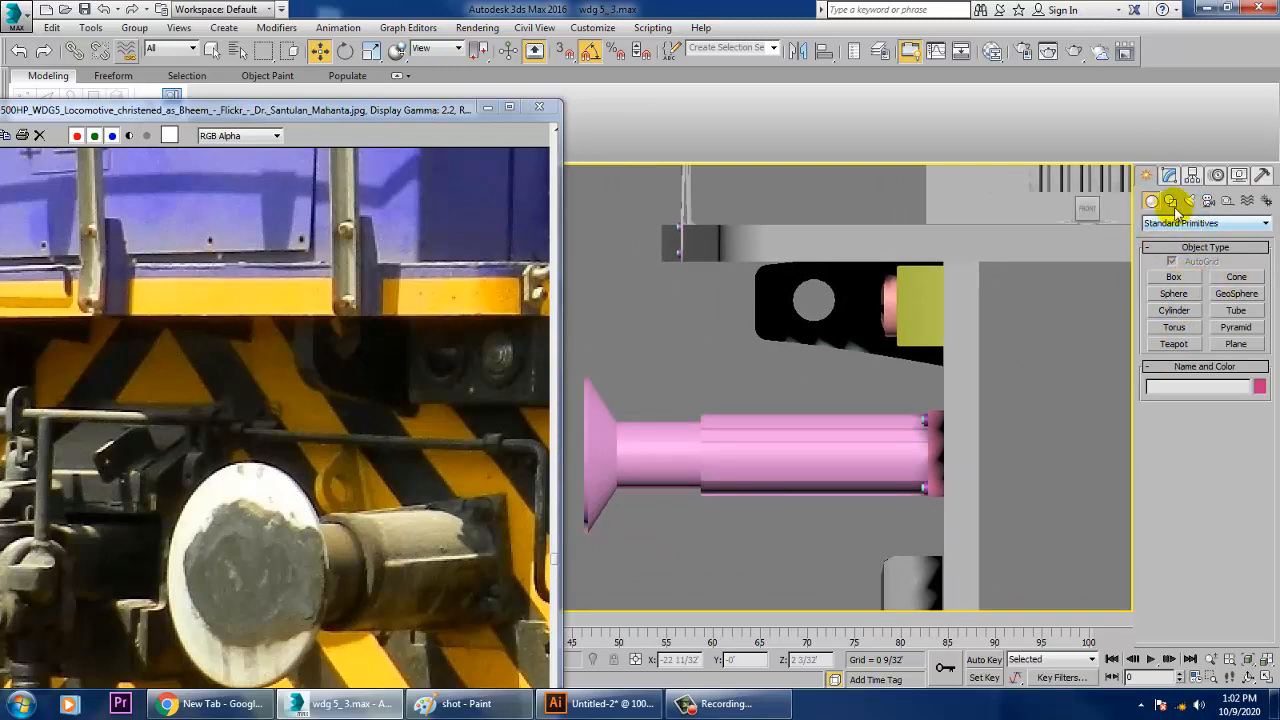
{"action": "left_click", "coordinate": [1171, 200]}
{"action": "left_click", "coordinate": [1176, 290]}
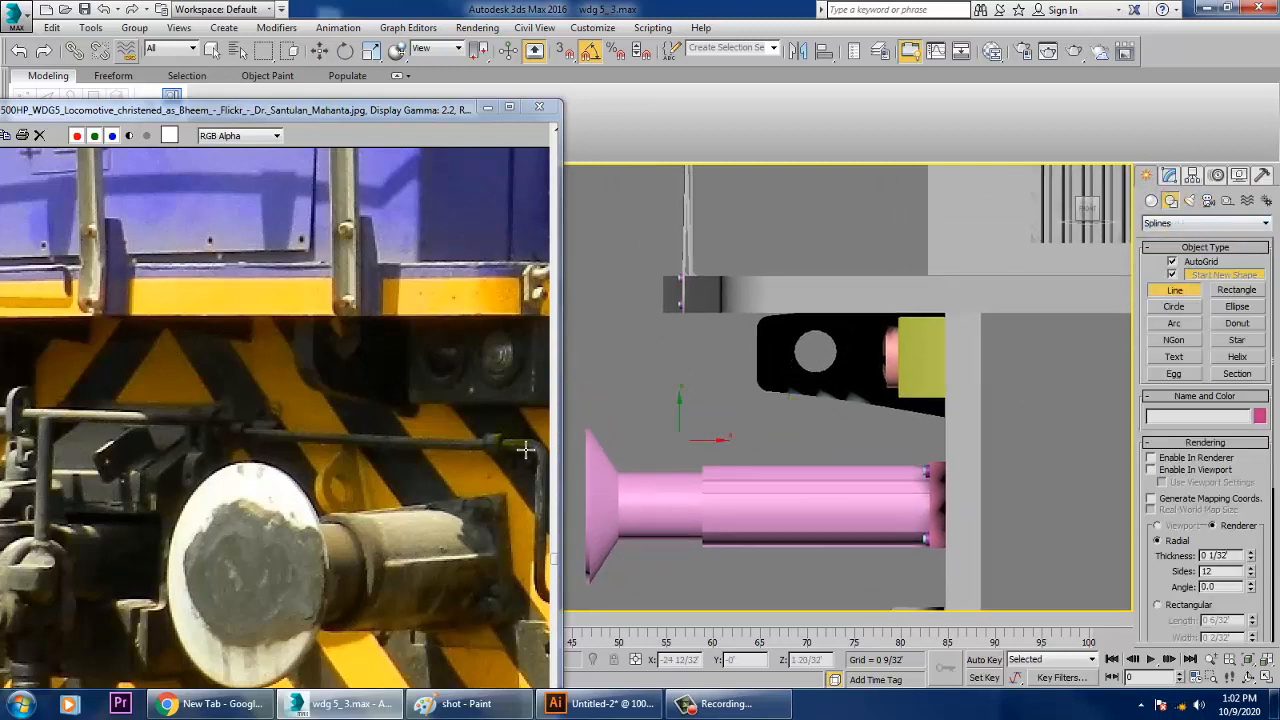
{"action": "middle_click_drag", "start_coordinate": [795, 397], "coordinate": [779, 451]}
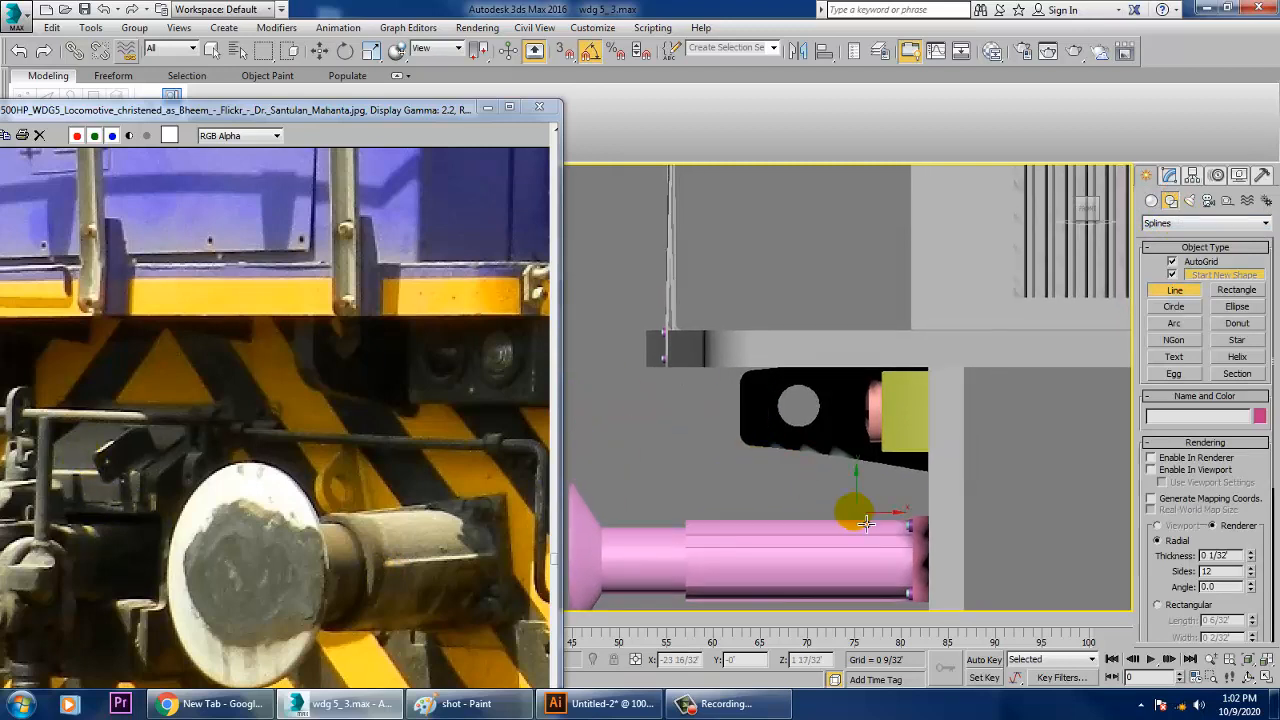
{"action": "middle_click_drag", "start_coordinate": [1112, 471], "coordinate": [1047, 419]}
{"action": "left_click", "coordinate": [1237, 290]}
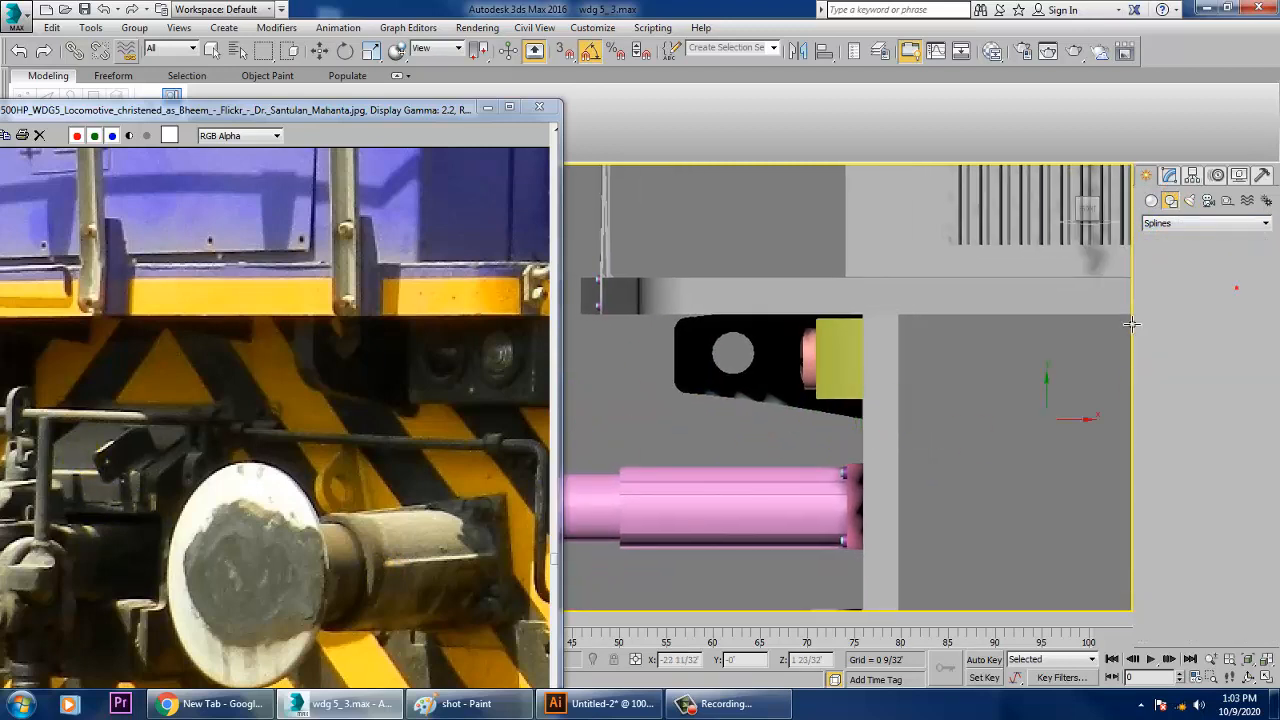
{"action": "key", "text": "F3"}
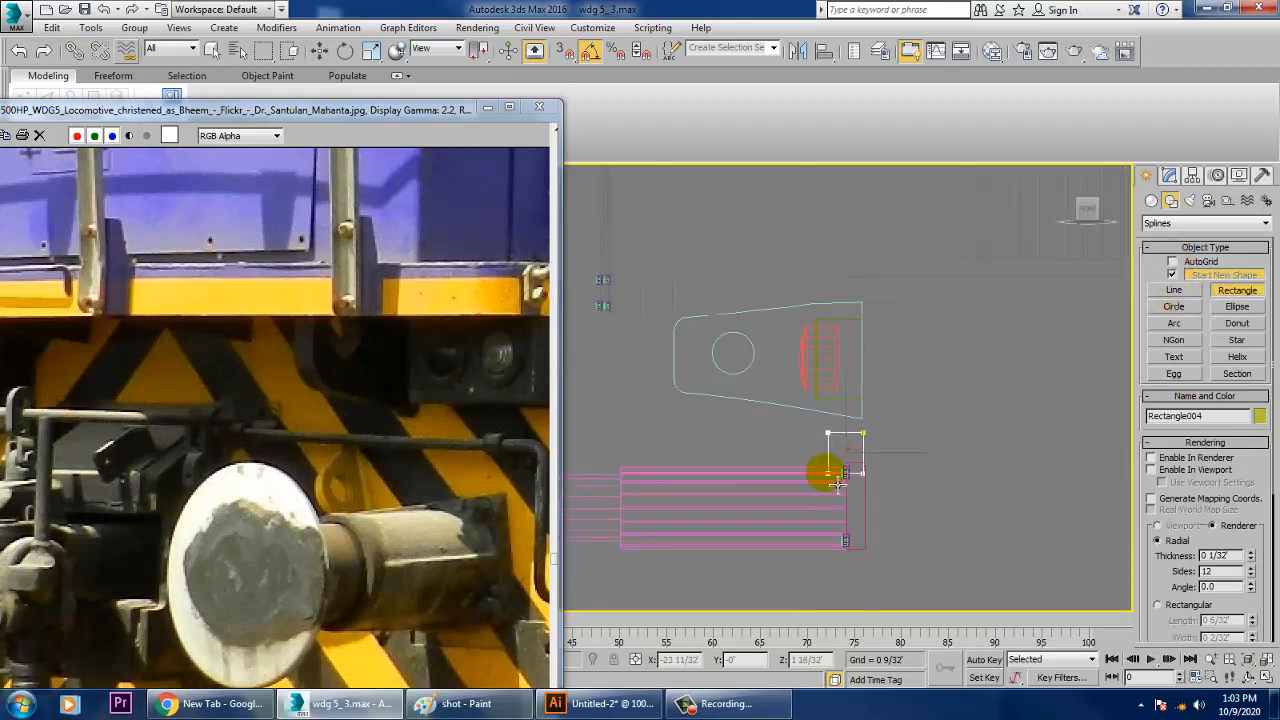
{"action": "left_click_drag", "start_coordinate": [837, 482], "coordinate": [797, 500]}
Step: Convert the rectangle to an editable spline and fillet its two outer corners by about 4/32' to form a rounded end
{"action": "left_click", "coordinate": [1169, 175]}
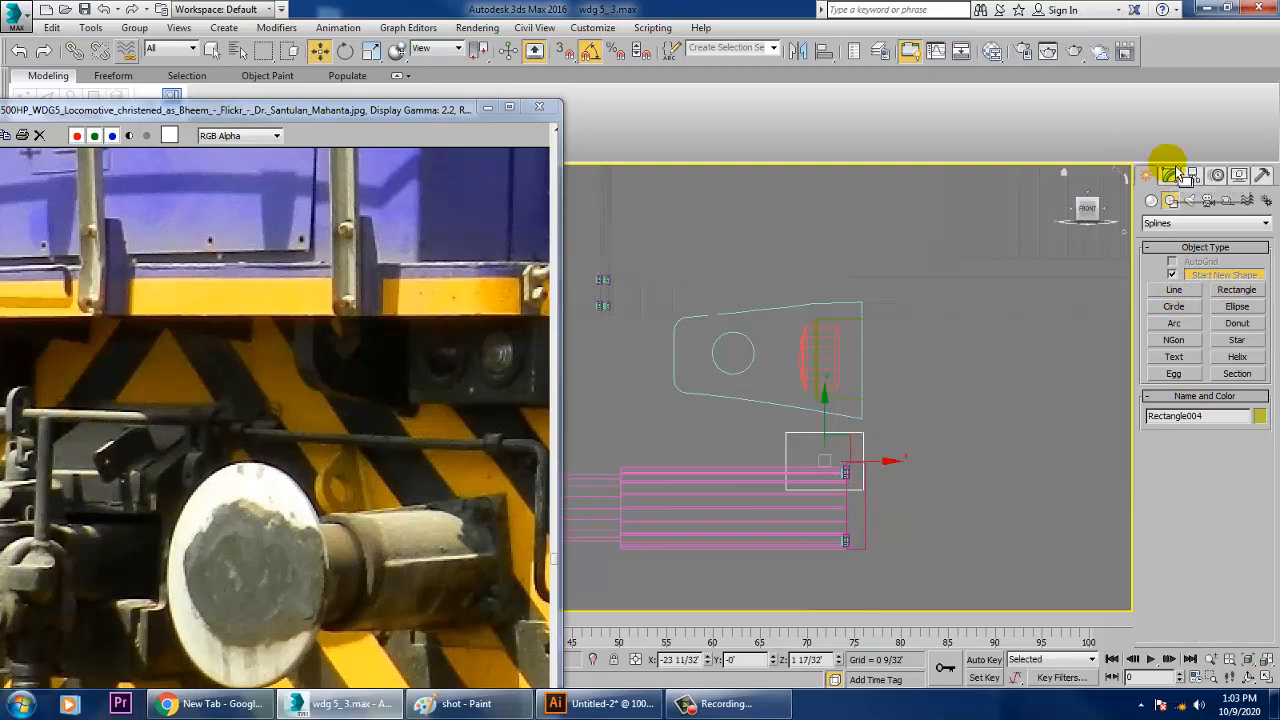
{"action": "right_click", "coordinate": [1188, 245]}
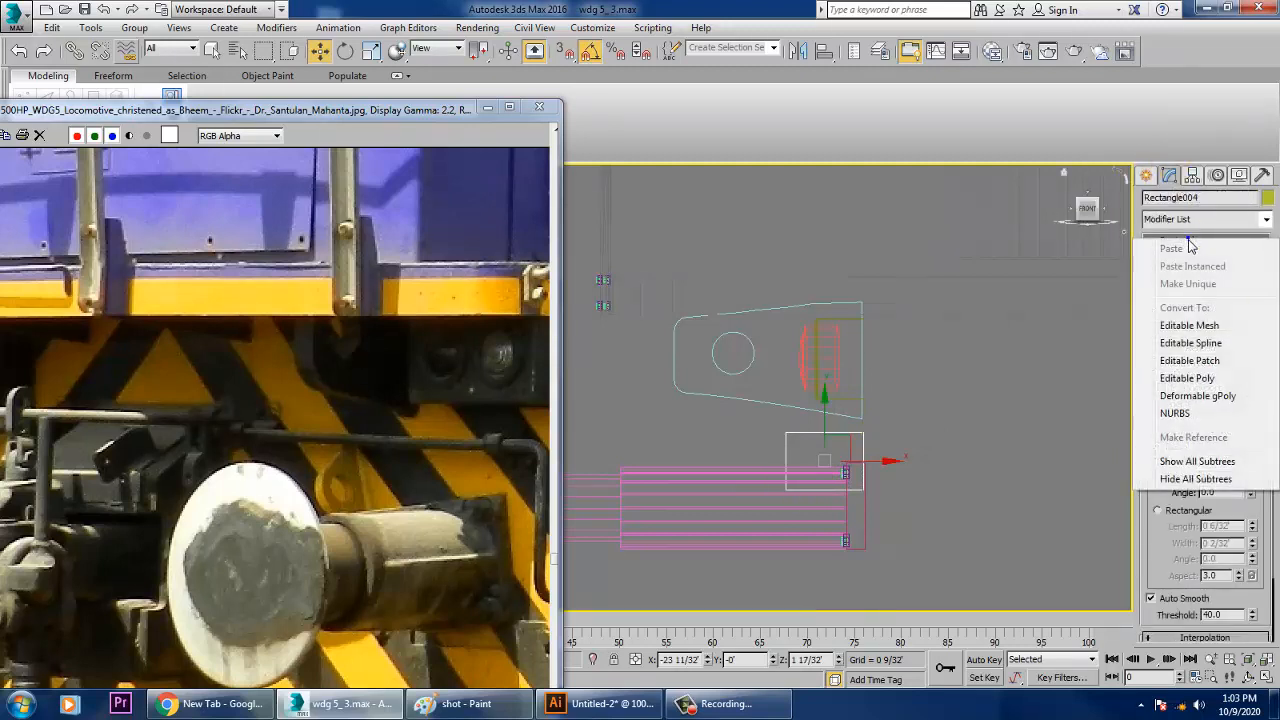
{"action": "left_click", "coordinate": [1205, 343]}
{"action": "left_click", "coordinate": [759, 443]}
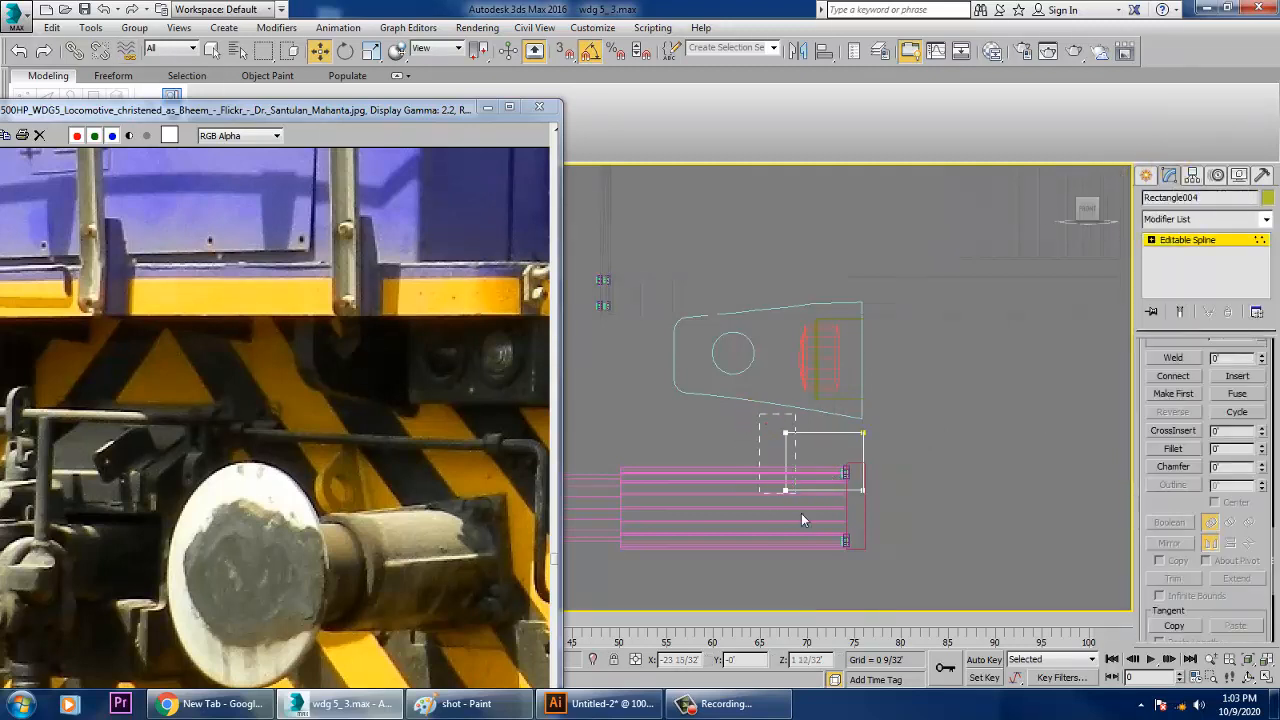
{"action": "left_click_drag", "start_coordinate": [801, 513], "coordinate": [803, 517]}
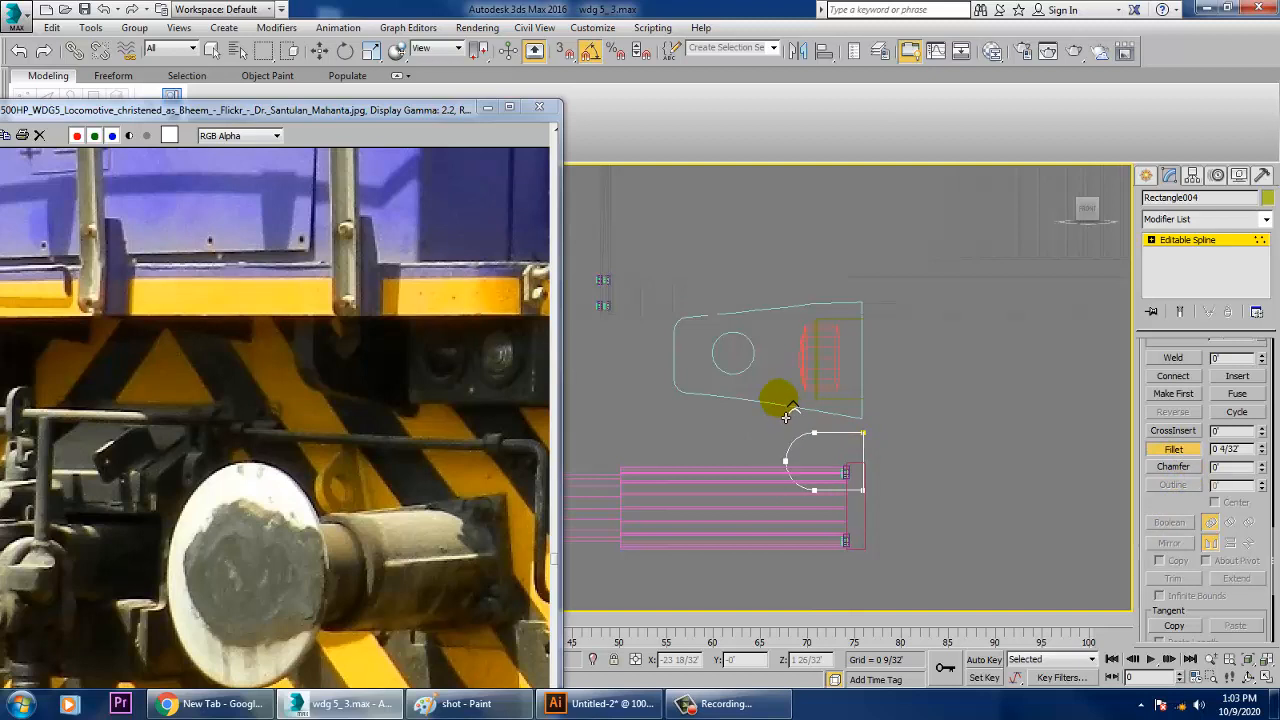
{"action": "right_click", "coordinate": [914, 463]}
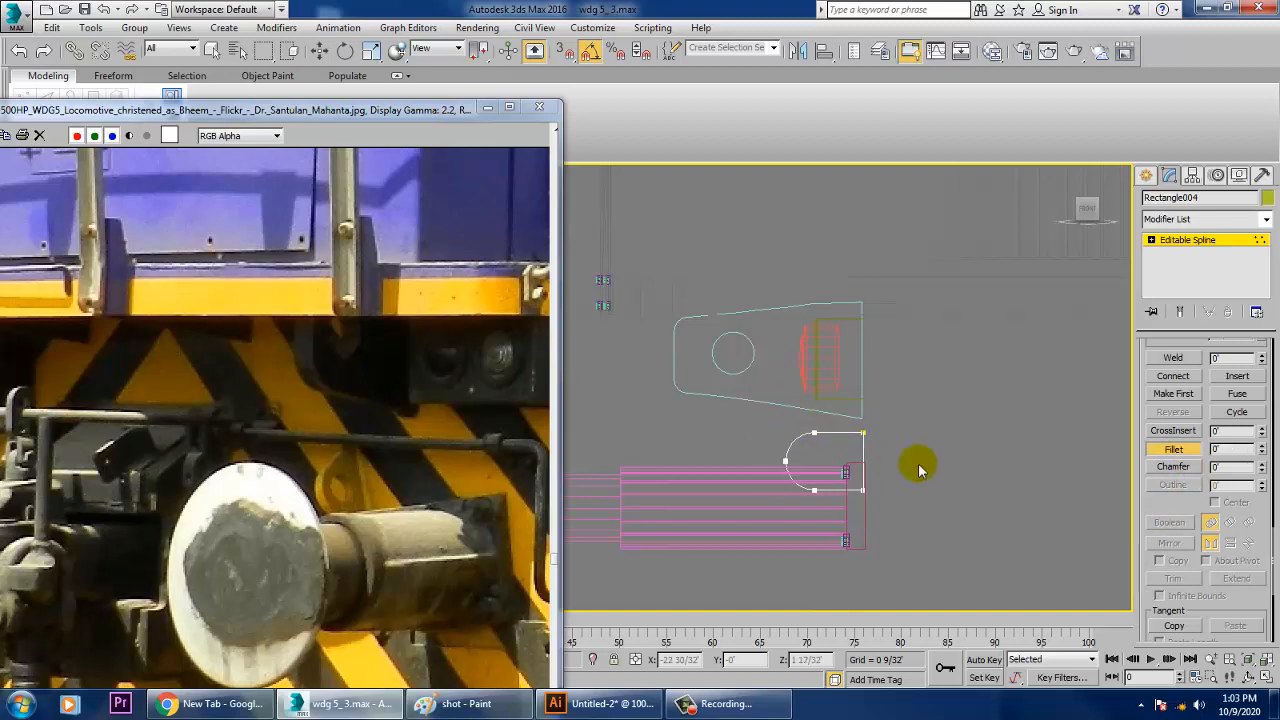
Step: Make the two vertices at the front plate Corner type and move them apart vertically so the lug outline flares toward the plate
{"action": "left_click_drag", "start_coordinate": [857, 407], "coordinate": [894, 546]}
{"action": "right_click", "coordinate": [860, 437]}
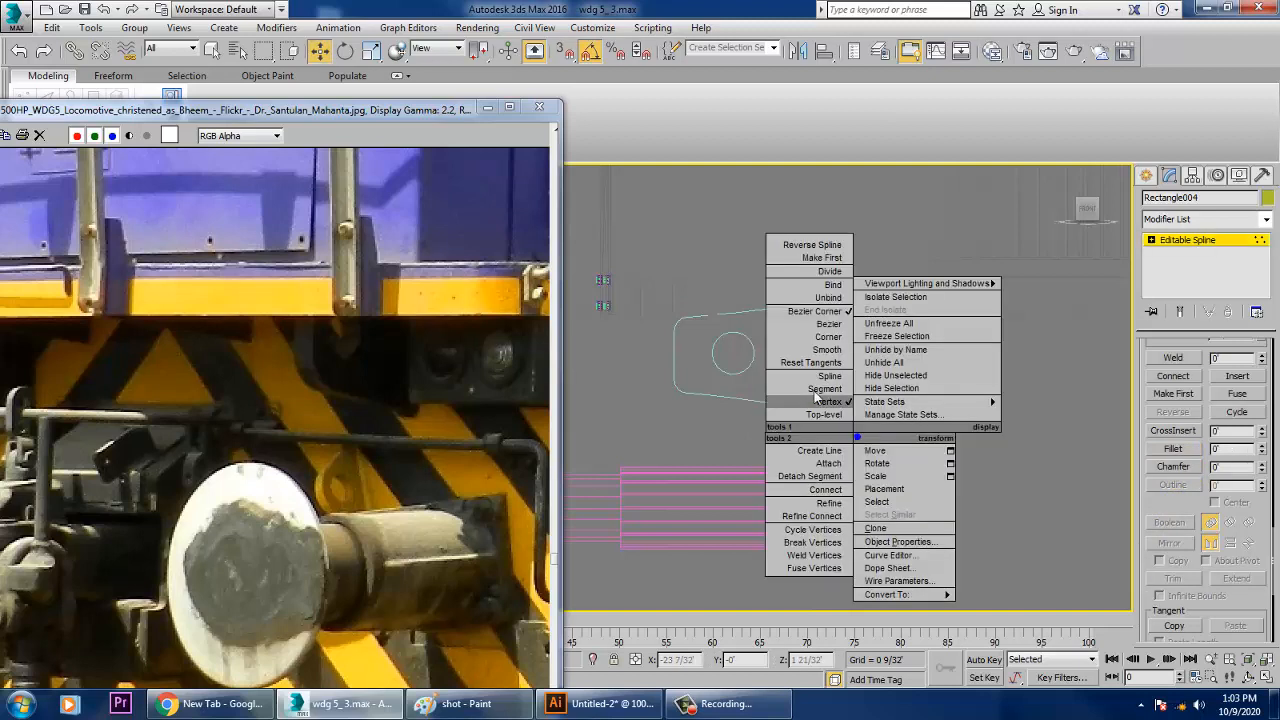
{"action": "left_click", "coordinate": [826, 335]}
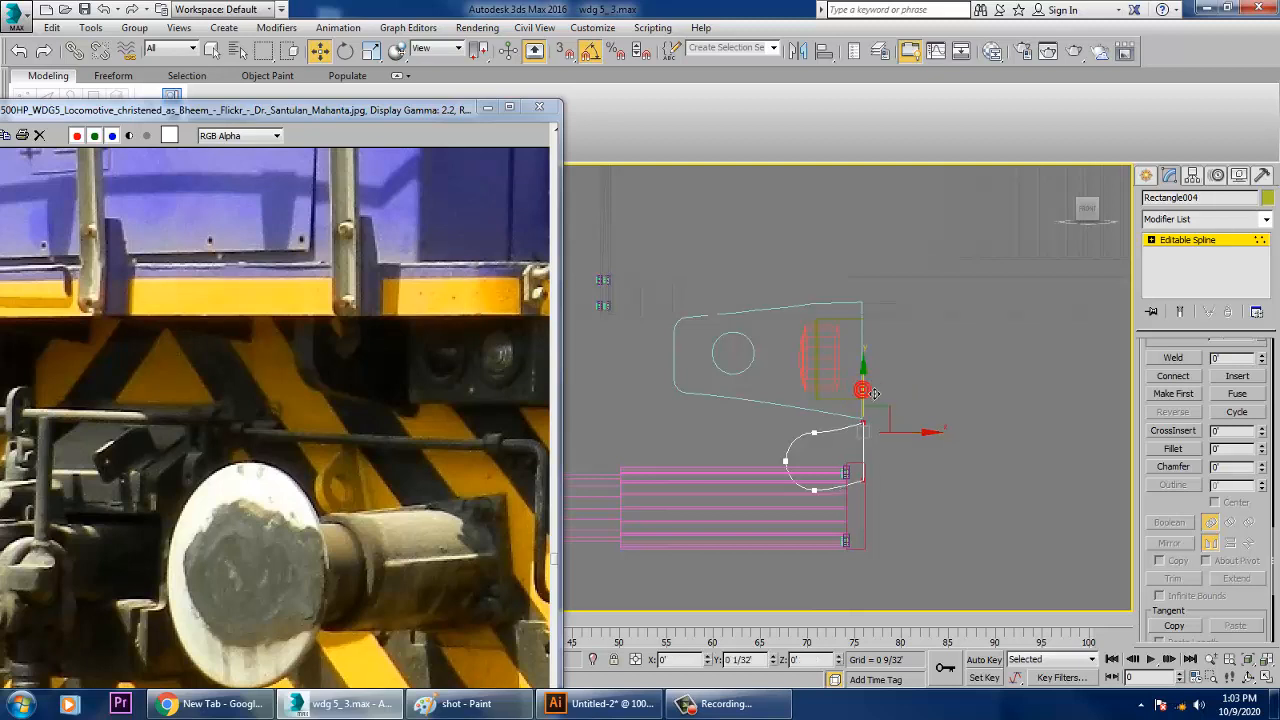
{"action": "left_click_drag", "start_coordinate": [874, 393], "coordinate": [862, 481]}
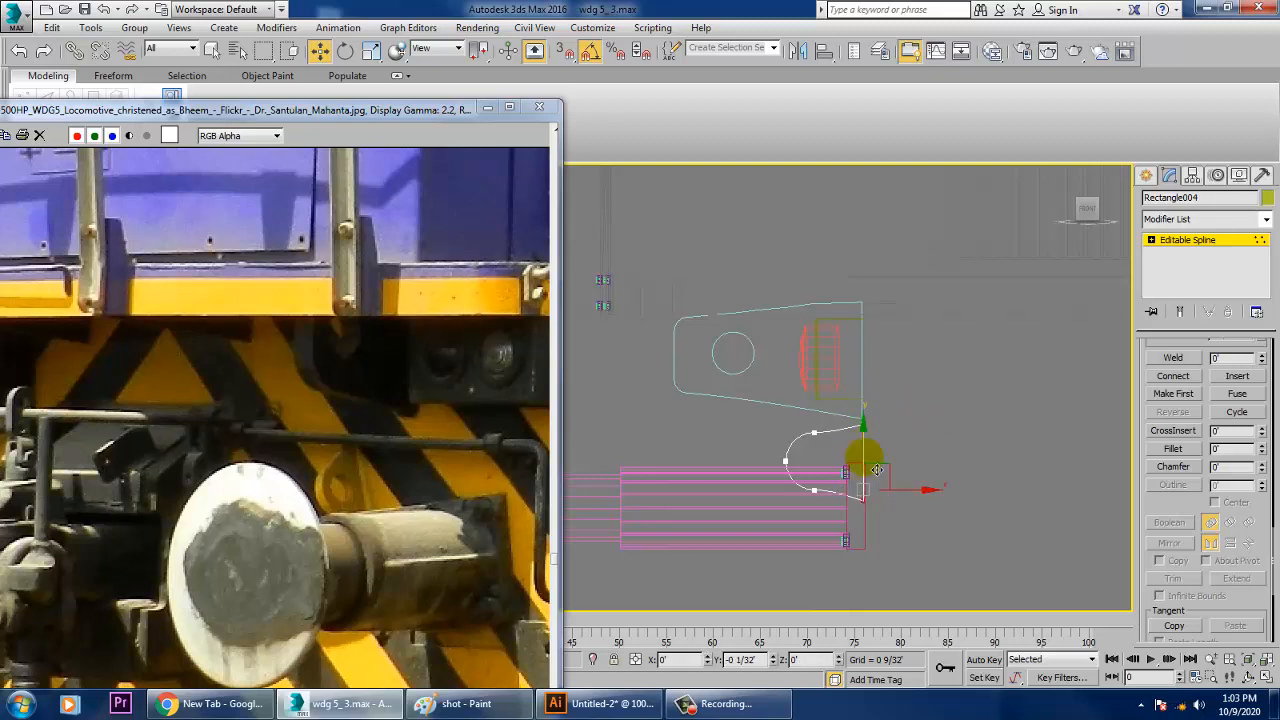
{"action": "left_click", "coordinate": [1211, 241]}
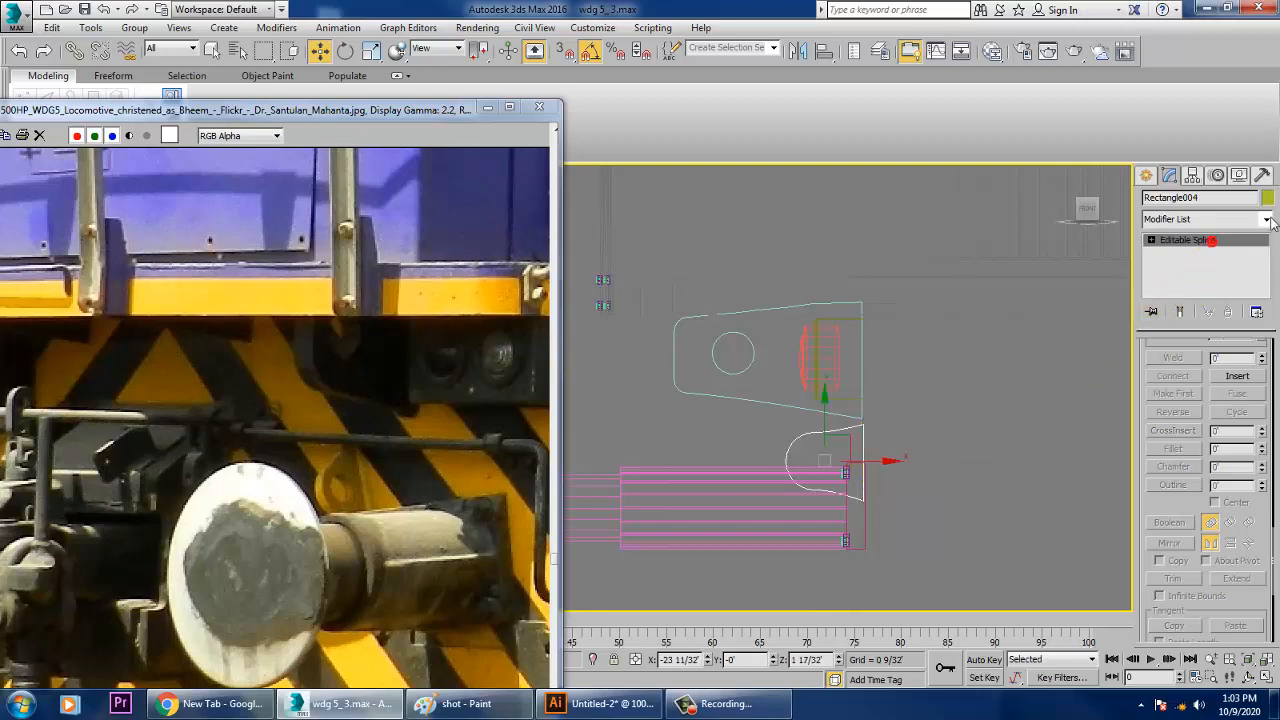
{"action": "left_click", "coordinate": [1266, 219]}
{"action": "left_click", "coordinate": [1014, 257]}
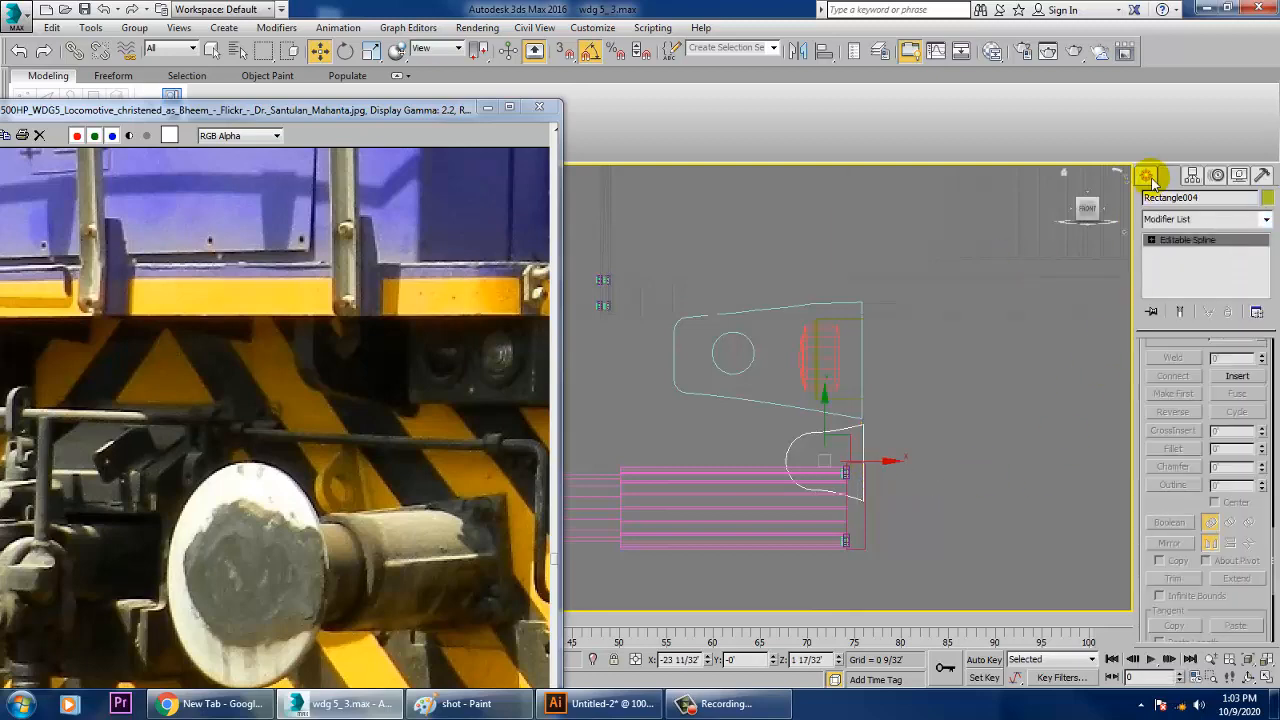
Step: Draw a circle with a radius of about 1/32' inside the rounded end of the lug outline
{"action": "left_click", "coordinate": [1149, 177]}
{"action": "left_click", "coordinate": [1178, 310]}
{"action": "scroll", "coordinate": [830, 447], "scroll_direction": "up", "scroll_amount": 2}
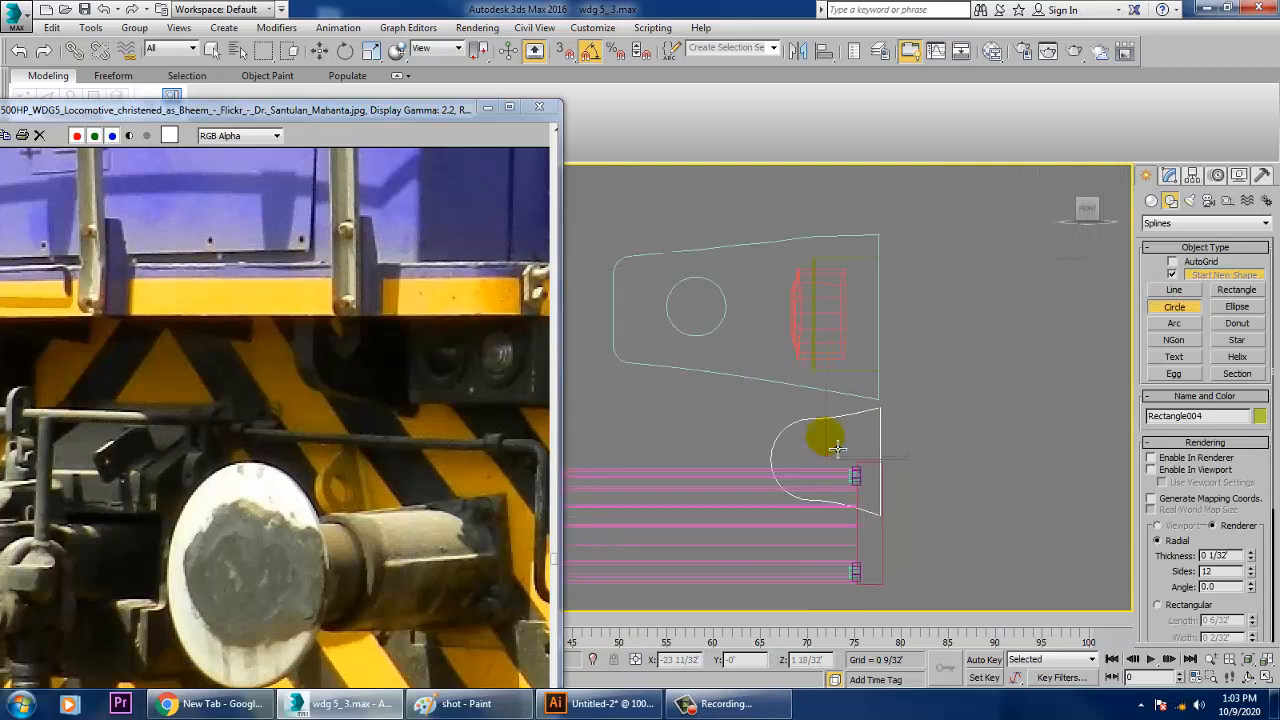
{"action": "left_click_drag", "start_coordinate": [816, 459], "coordinate": [840, 480]}
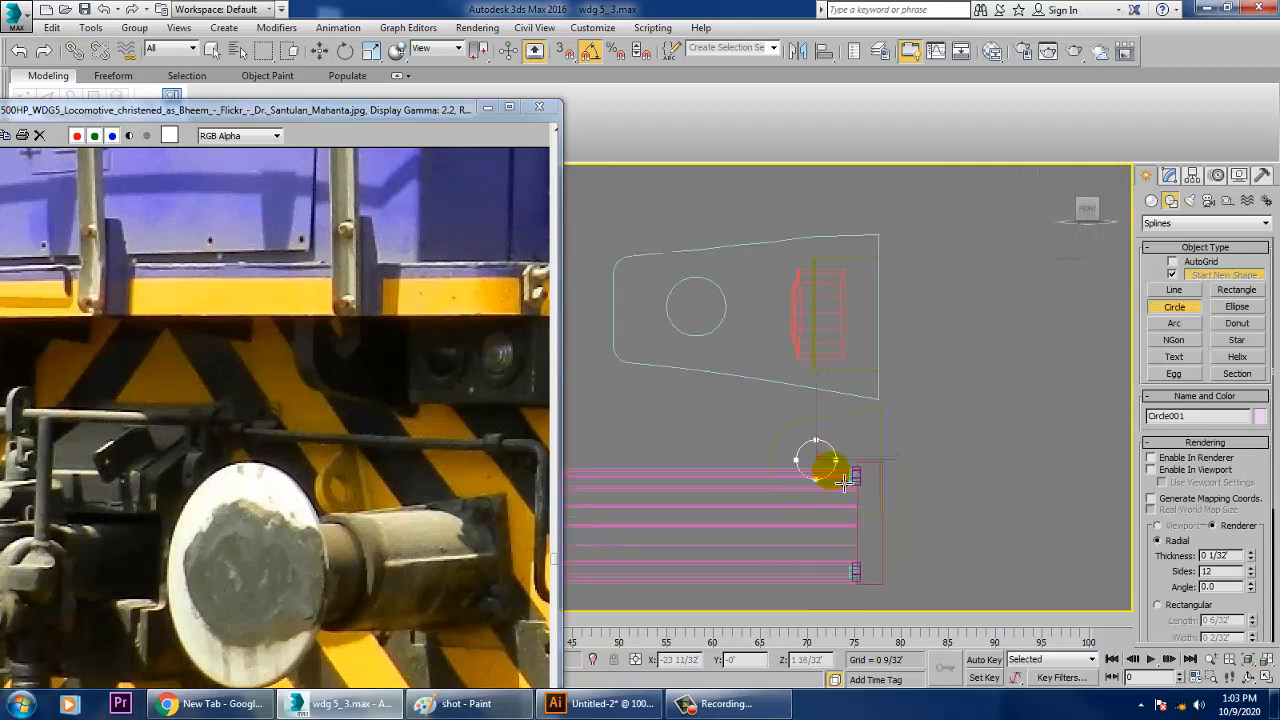
{"action": "key", "text": "w"}
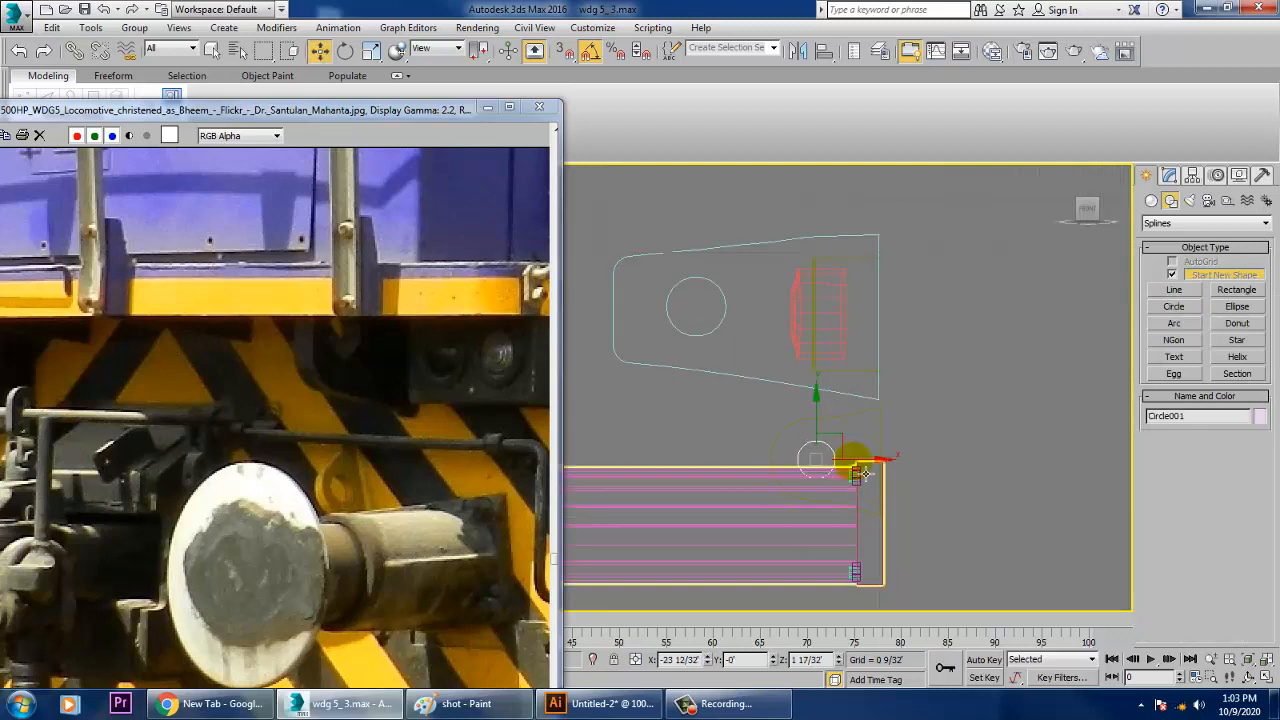
Step: Check the placement of the circle within the lug outline in the Perspective view
{"action": "key", "text": "alt+w"}
{"action": "right_click", "coordinate": [1053, 465]}
{"action": "key", "text": "z"}
{"action": "key", "text": "alt+w"}
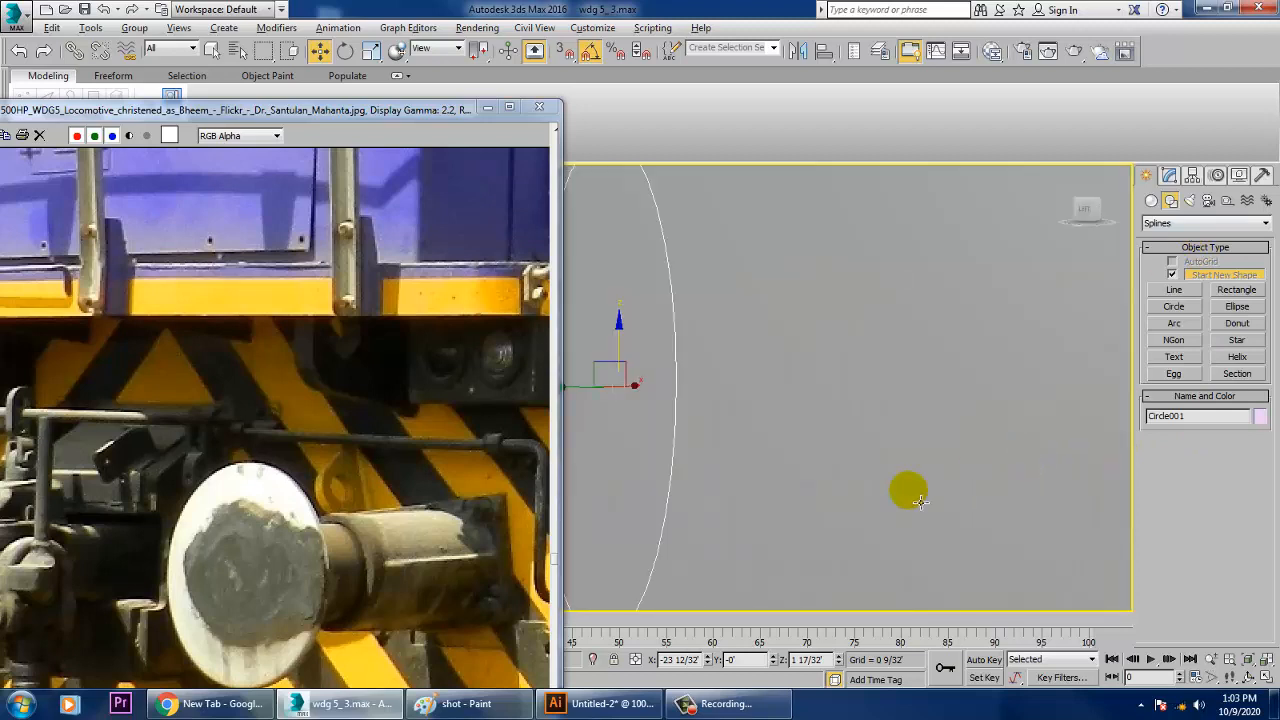
{"action": "scroll", "coordinate": [843, 517], "scroll_direction": "down", "scroll_amount": 3}
{"action": "mouse_move", "coordinate": [738, 503]}
{"action": "middle_mouse_down", "text": "alt"}
{"action": "mouse_move", "coordinate": [758, 503]}
{"action": "mouse_move", "coordinate": [726, 503]}
{"action": "middle_mouse_up", "text": "alt"}
{"action": "key", "text": "alt+w"}
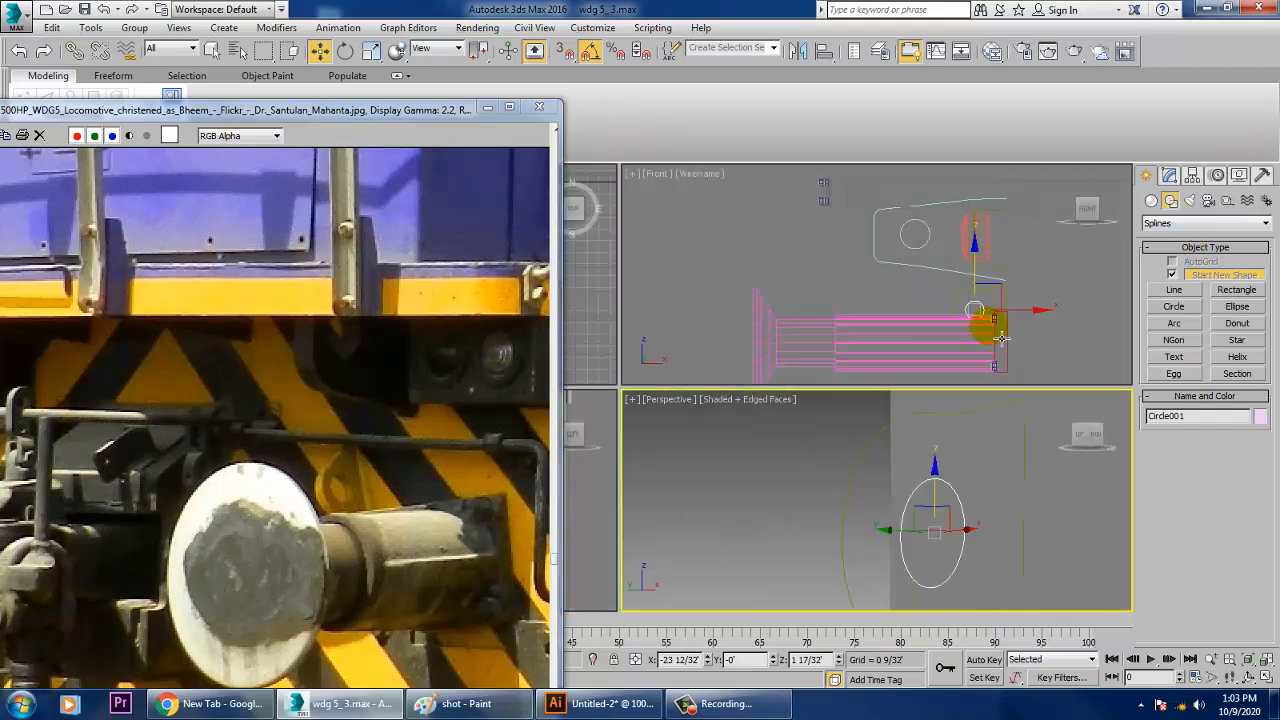
{"action": "right_click", "coordinate": [968, 327]}
{"action": "key", "text": "alt+w"}
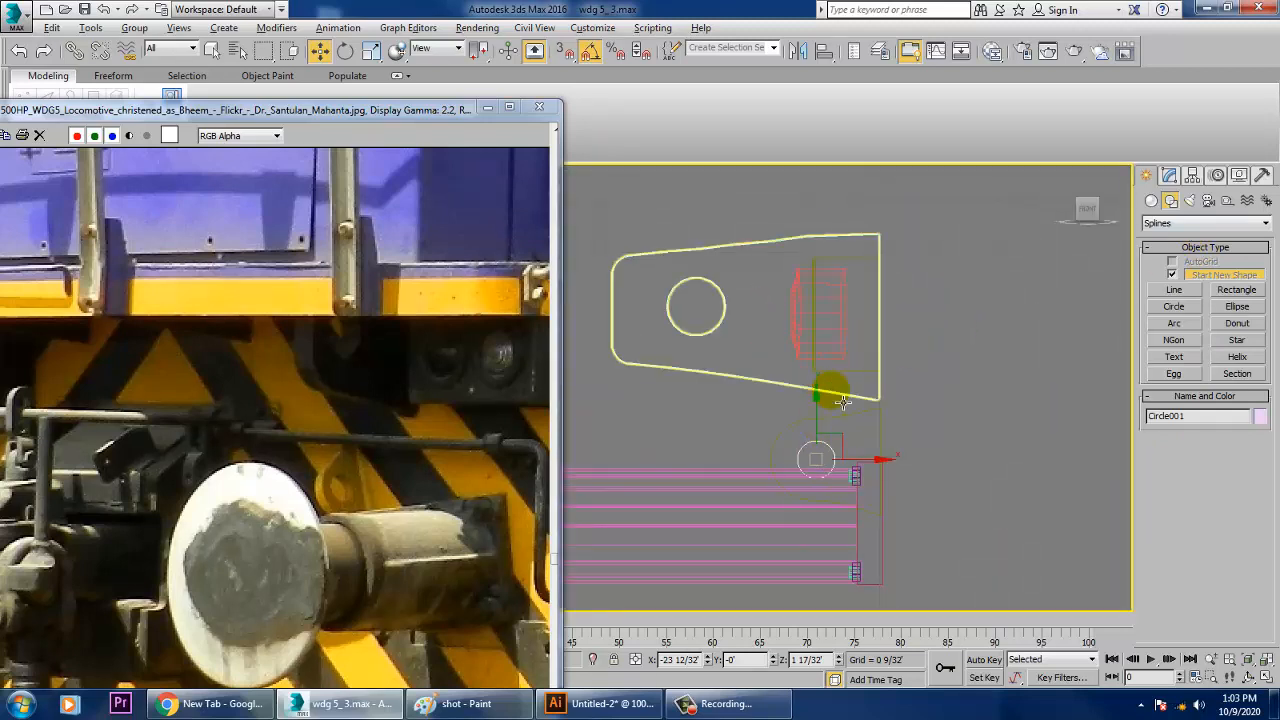
Step: Convert the circle to an editable spline and attach the lug outline to it
{"action": "left_click", "coordinate": [1168, 175]}
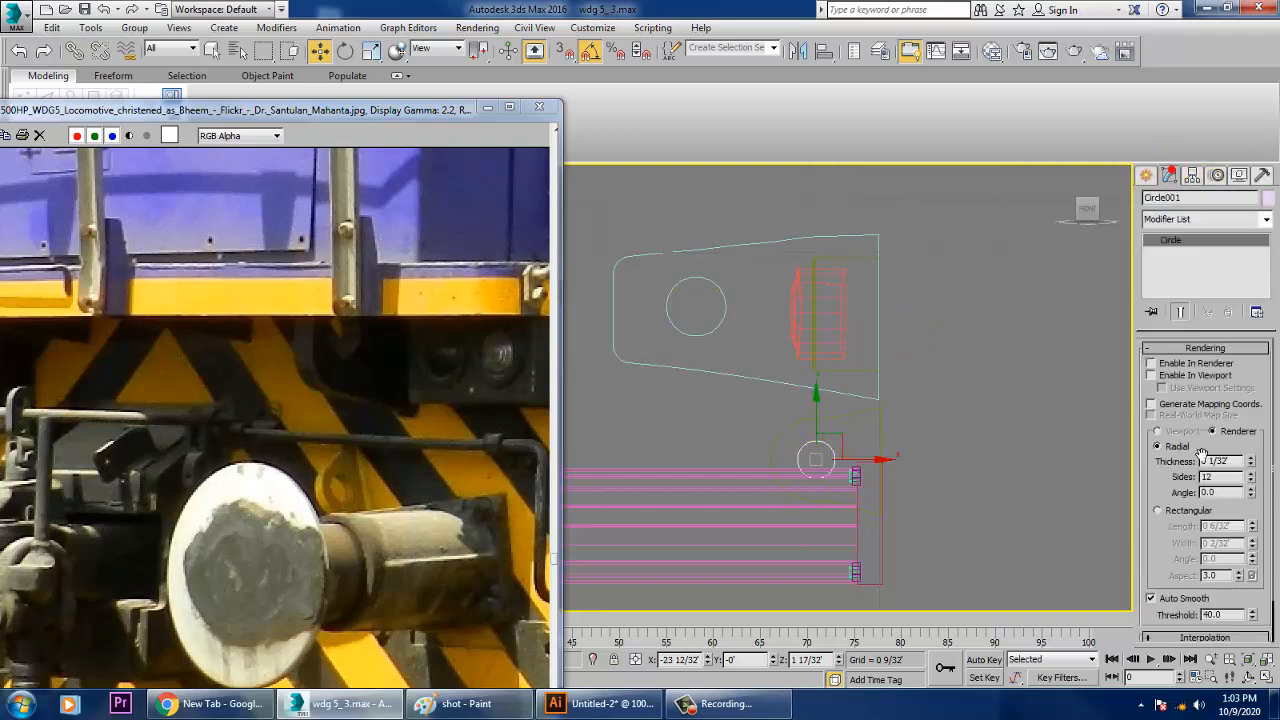
{"action": "left_click_drag", "start_coordinate": [1165, 580], "coordinate": [1203, 121]}
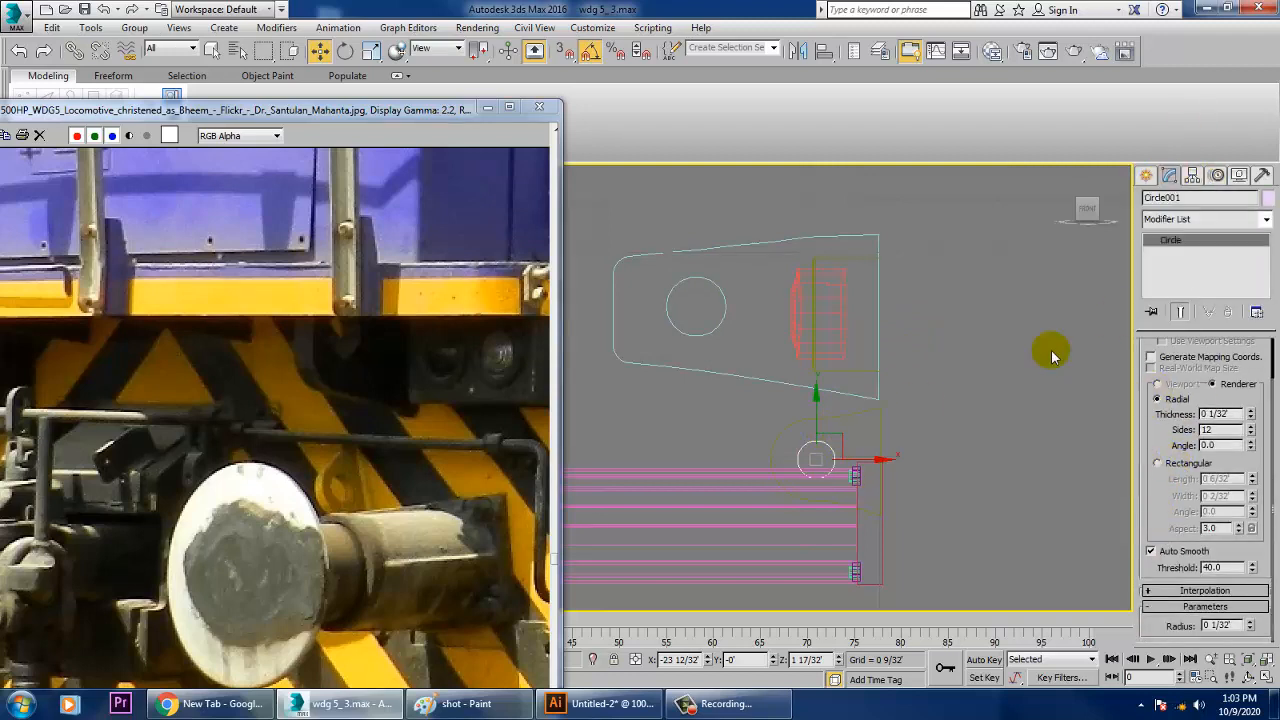
{"action": "right_click", "coordinate": [1172, 243]}
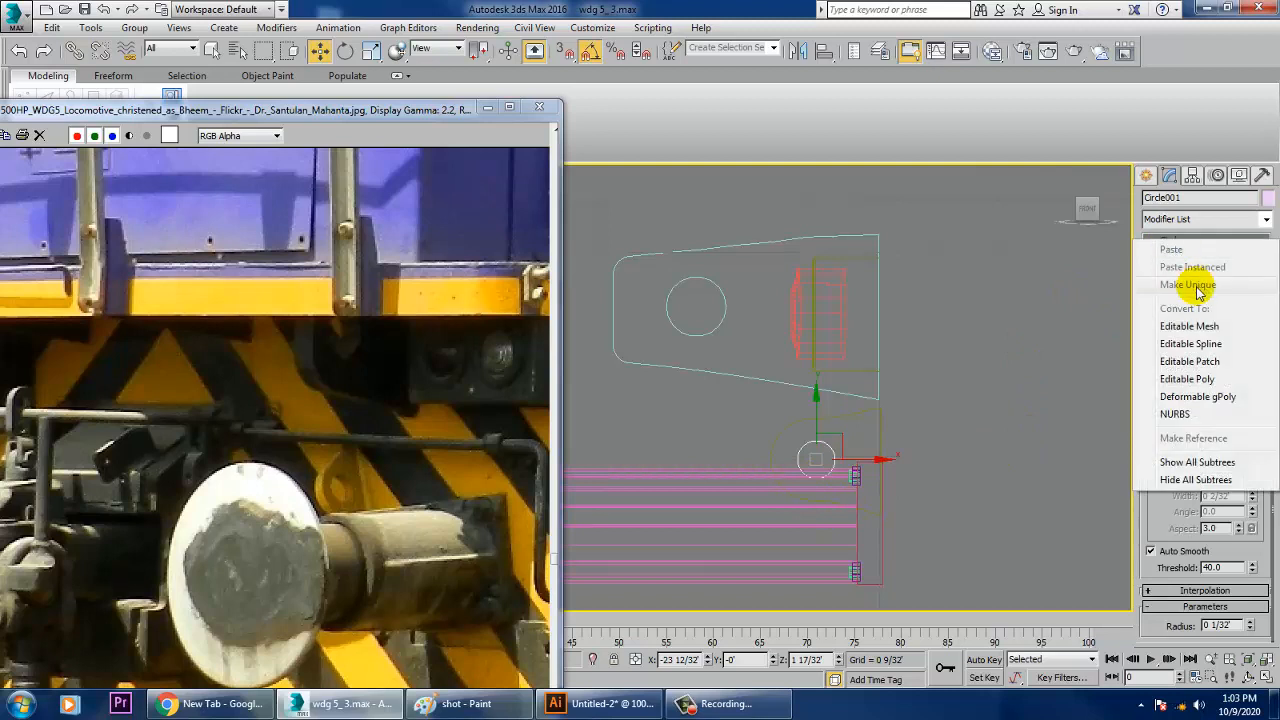
{"action": "left_click", "coordinate": [1178, 342]}
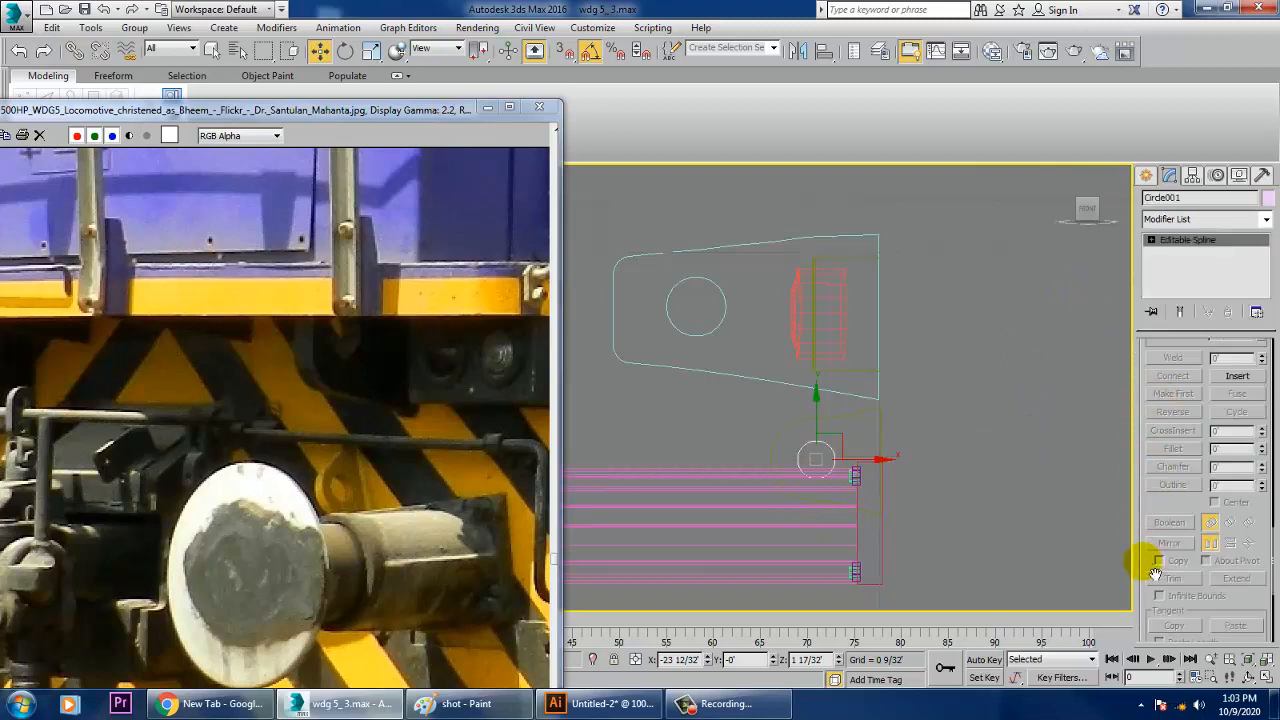
{"action": "left_click_drag", "start_coordinate": [1177, 519], "coordinate": [1178, 648]}
{"action": "left_click_drag", "start_coordinate": [1190, 387], "coordinate": [1200, 603]}
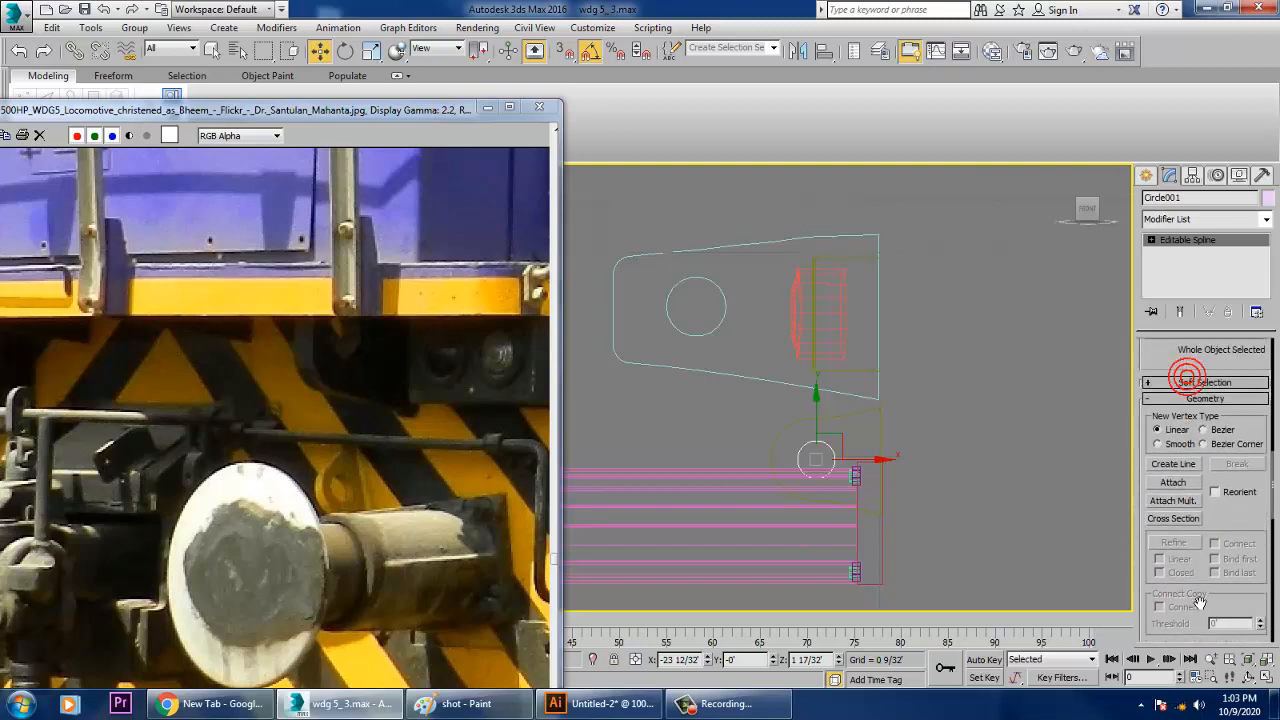
{"action": "left_click", "coordinate": [1175, 483]}
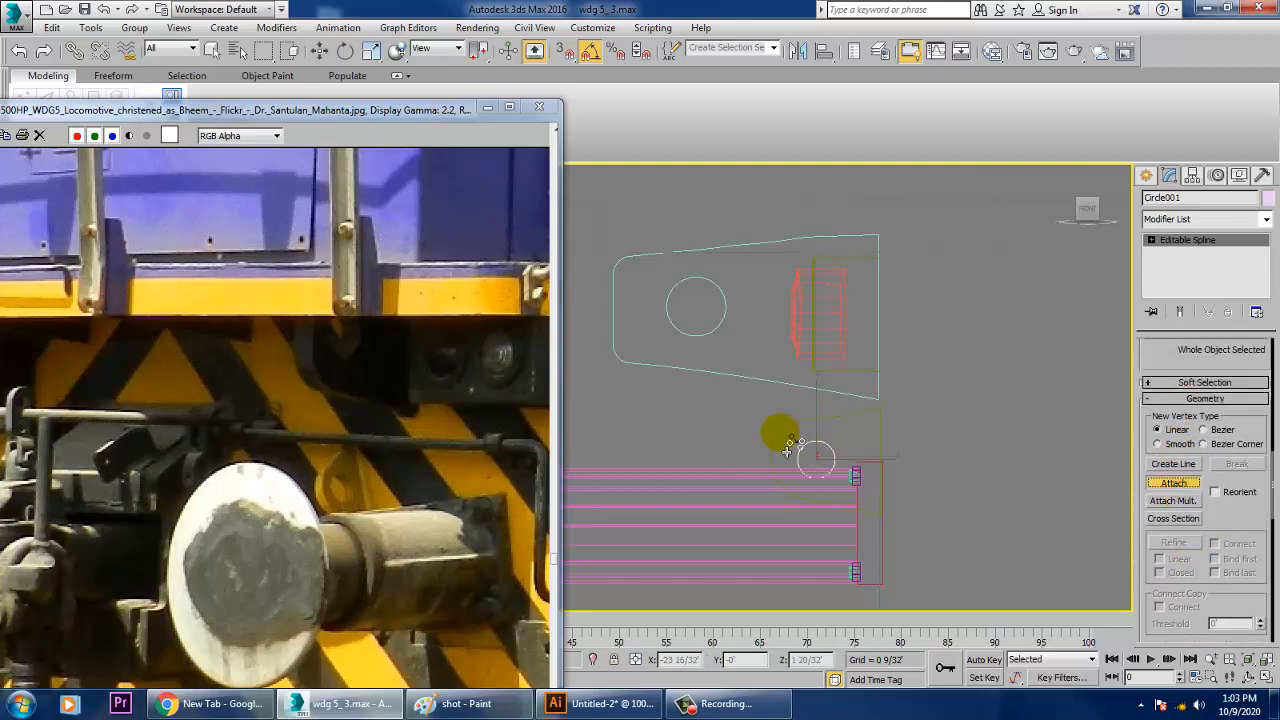
{"action": "right_click", "coordinate": [1013, 449]}
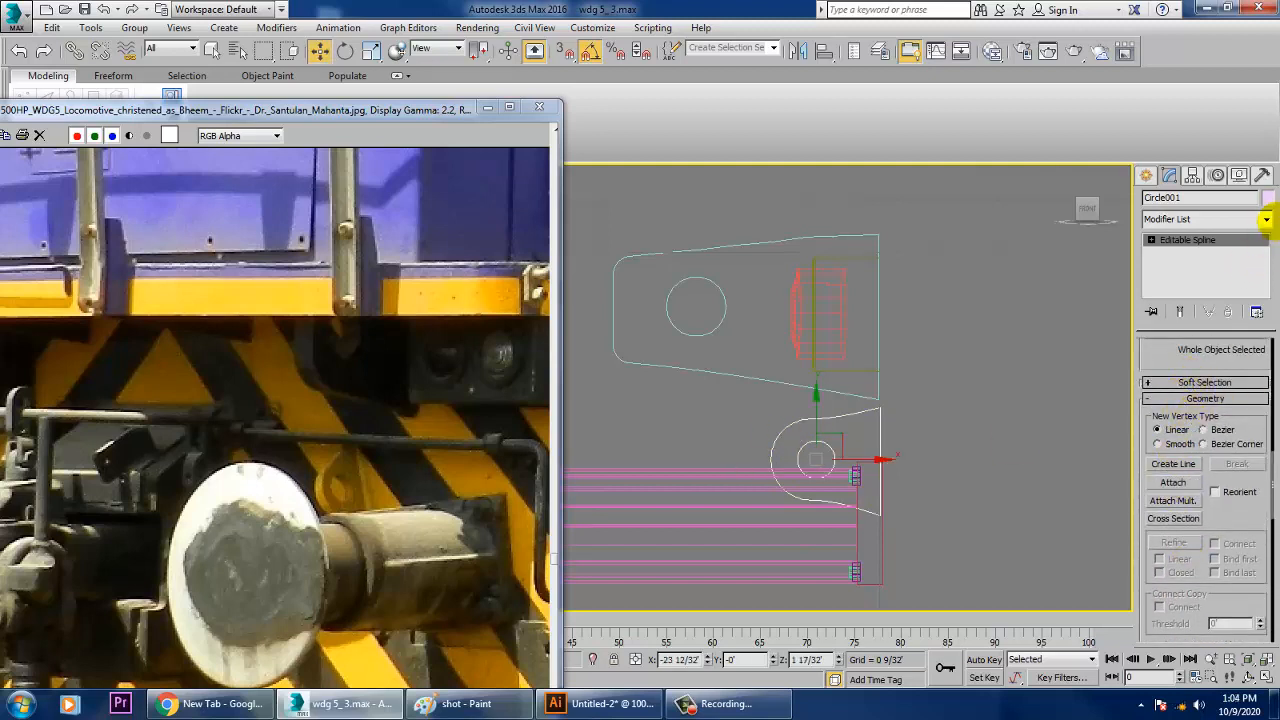
Step: Apply an Extrude modifier with an amount of 2/32' to the combined lug shape
{"action": "left_click", "coordinate": [1265, 219]}
{"action": "type", "text": "ex"}
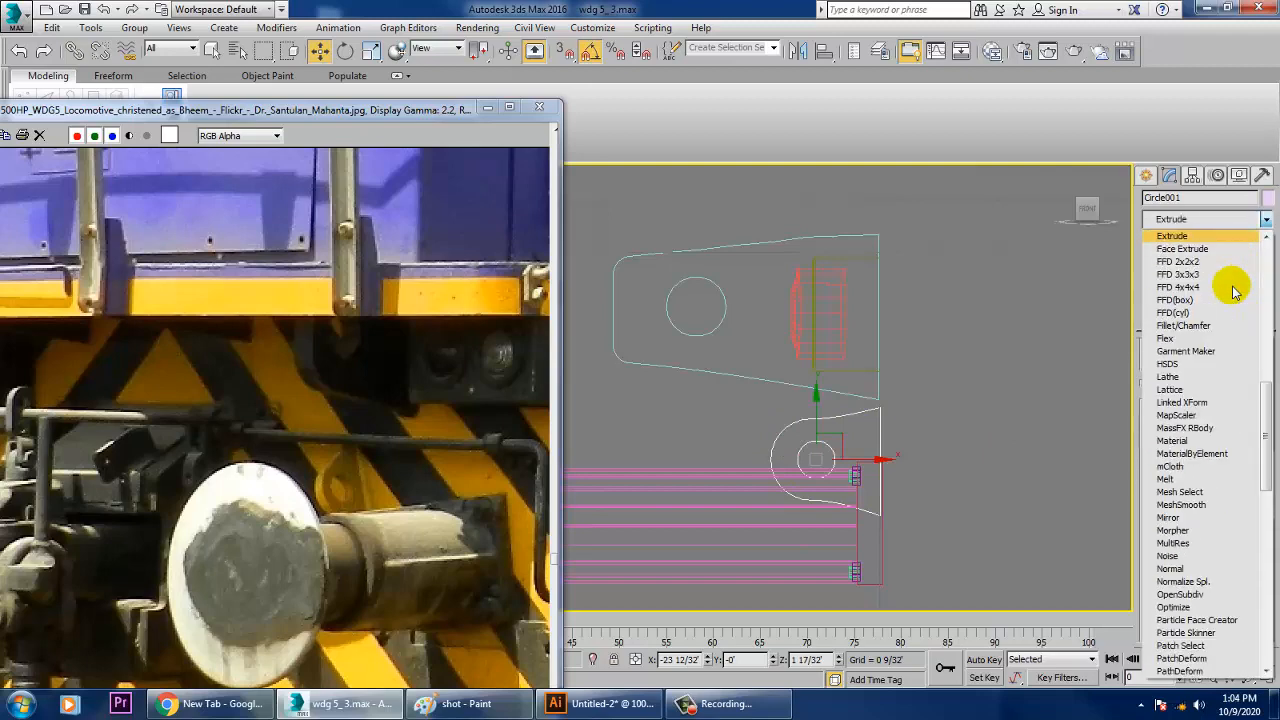
{"action": "left_click", "coordinate": [1195, 236]}
{"action": "key", "text": "alt+w"}
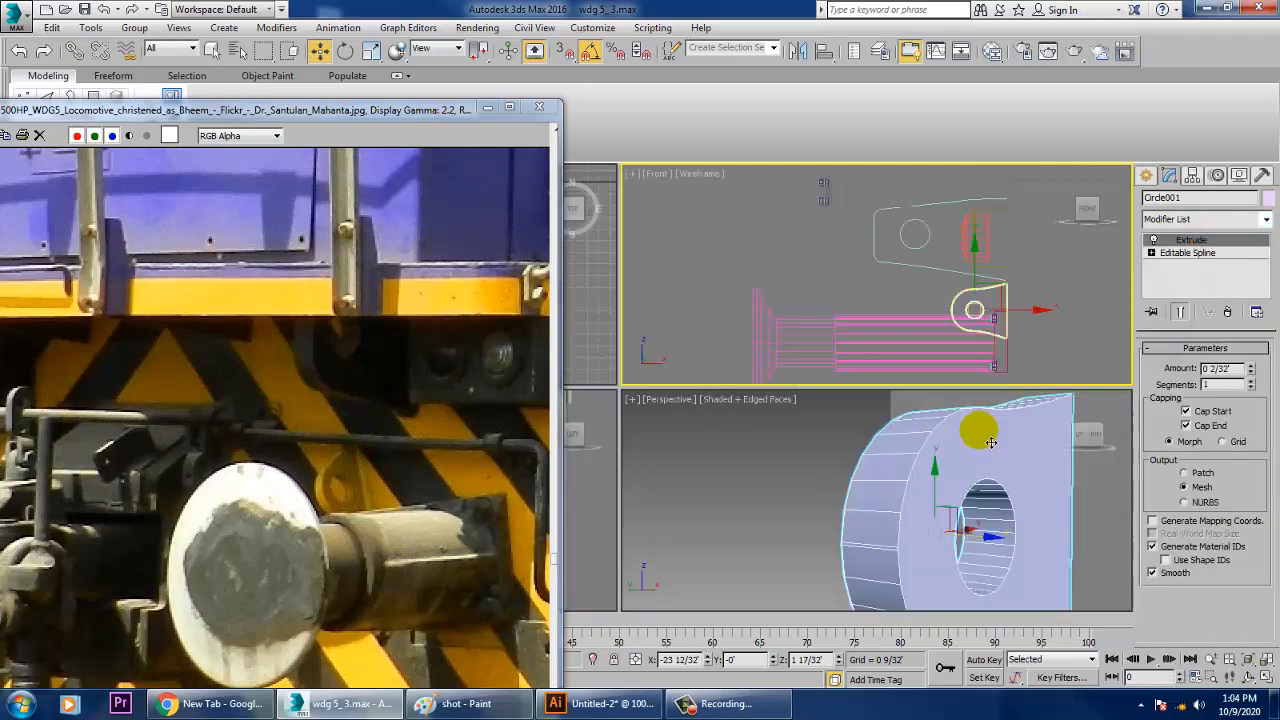
{"action": "middle_click_drag", "start_coordinate": [946, 455], "coordinate": [934, 505], "text": "alt"}
{"action": "scroll", "coordinate": [940, 505], "scroll_direction": "up", "scroll_amount": 4}
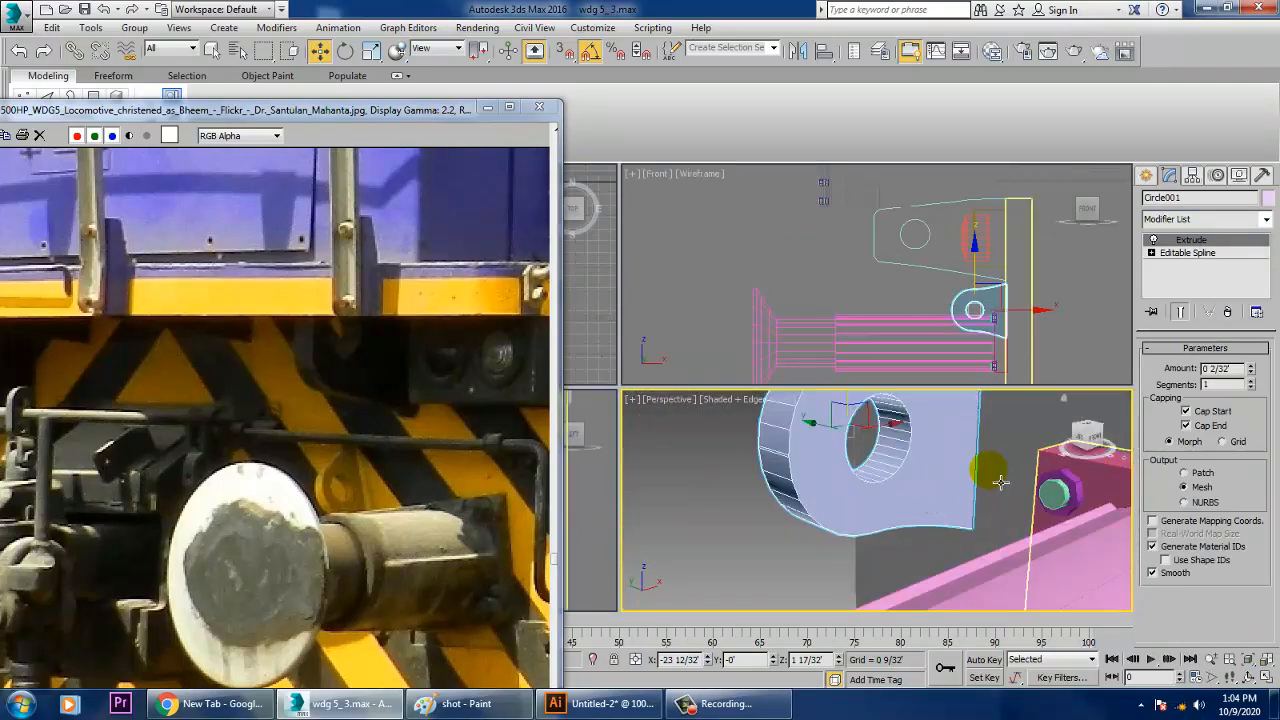
Step: Reduce the lug's Extrude amount to a rounded 0' so that it forms a thin plate
{"action": "middle_click_drag", "start_coordinate": [1001, 481], "coordinate": [977, 561]}
{"action": "mouse_move", "coordinate": [1251, 368]}
{"action": "left_mouse_down"}
{"action": "mouse_move", "coordinate": [1264, 380]}
{"action": "mouse_move", "coordinate": [1249, 346]}
{"action": "left_mouse_up"}
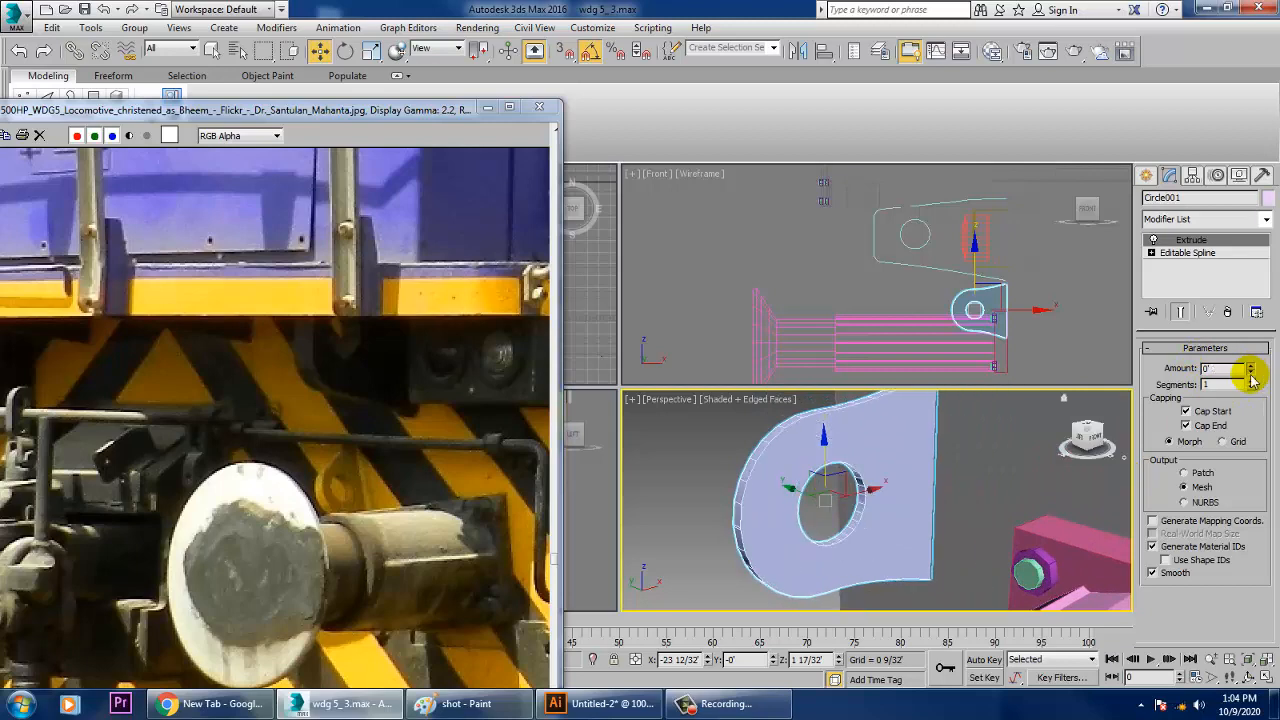
{"action": "scroll", "coordinate": [936, 433], "scroll_direction": "down", "scroll_amount": 2}
{"action": "scroll", "coordinate": [884, 493], "scroll_direction": "down", "scroll_amount": 3}
{"action": "middle_click_drag", "start_coordinate": [872, 488], "coordinate": [971, 493], "text": "alt"}
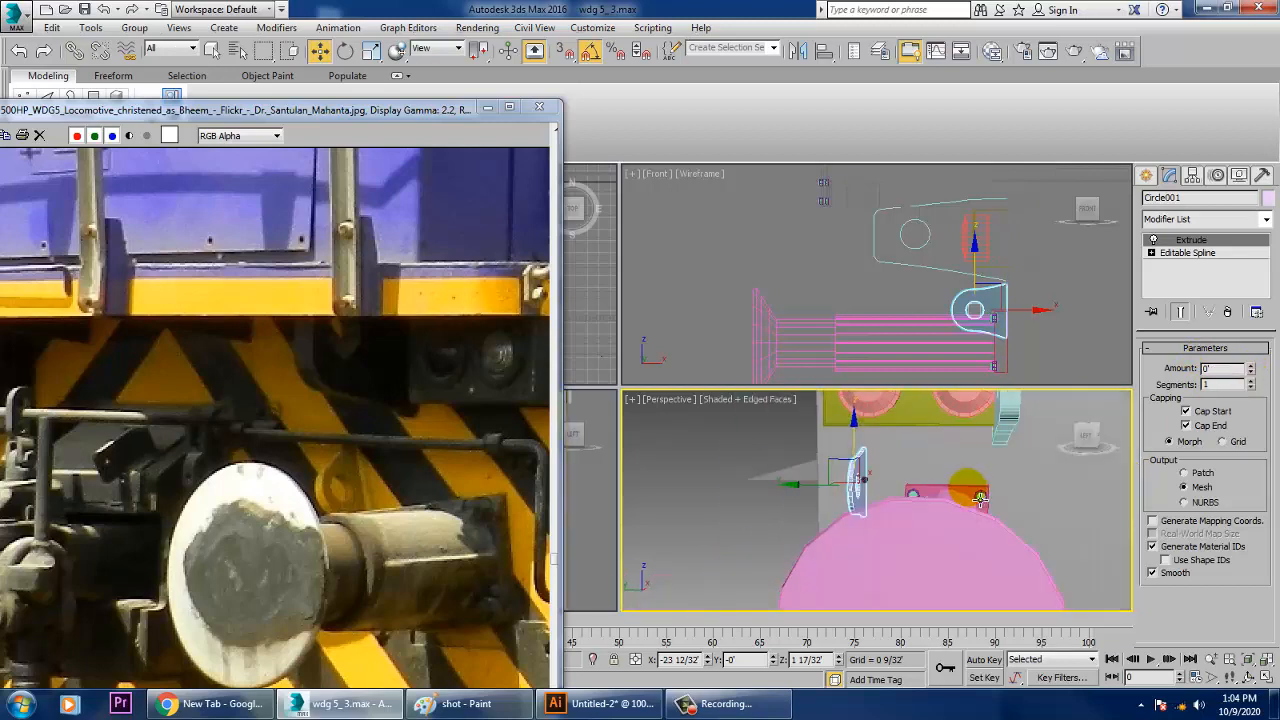
Step: Move the lug along Y to -3 12/32', inboard of the nearby buffer, and tilt it about X to about 78 degrees
{"action": "scroll", "coordinate": [868, 498], "scroll_direction": "down", "scroll_amount": 5}
{"action": "middle_click_drag", "start_coordinate": [876, 507], "coordinate": [877, 455], "text": "alt"}
{"action": "key", "text": "alt+w"}
{"action": "scroll", "coordinate": [877, 455], "scroll_direction": "down", "scroll_amount": 2}
{"action": "left_click_drag", "start_coordinate": [649, 425], "coordinate": [957, 447]}
{"action": "key", "text": "e"}
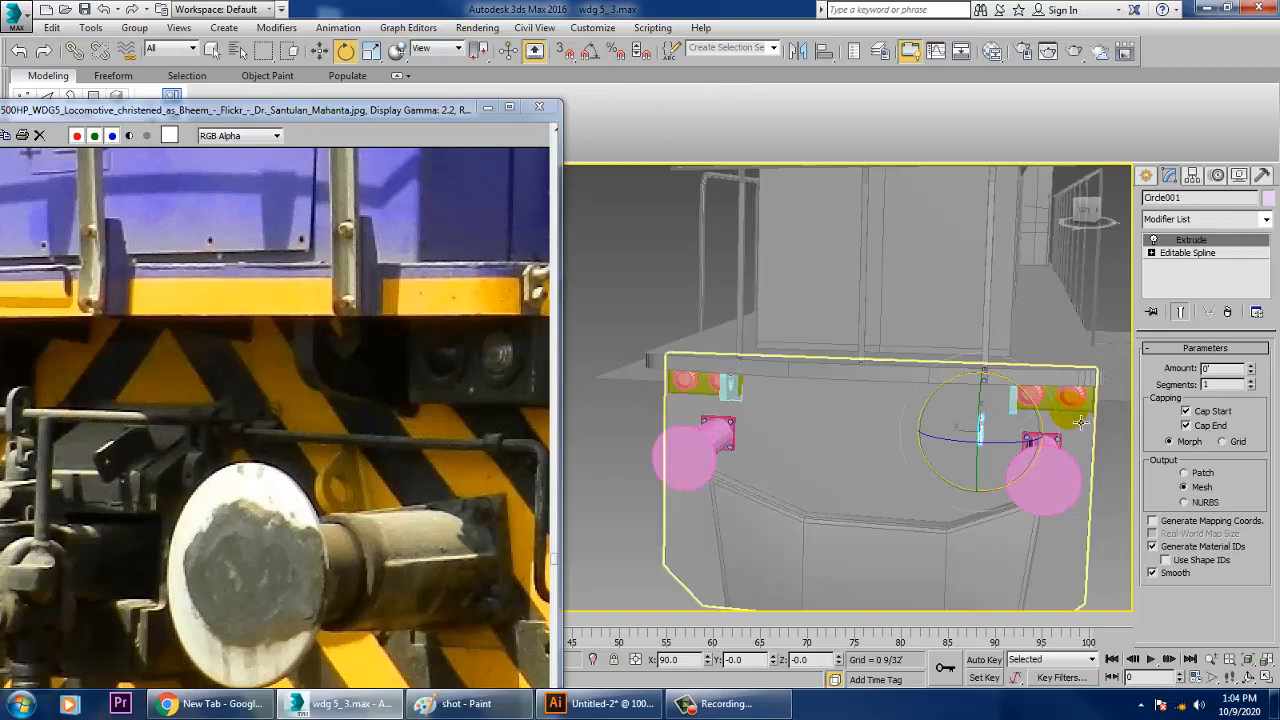
{"action": "left_click_drag", "start_coordinate": [1053, 421], "coordinate": [1030, 408]}
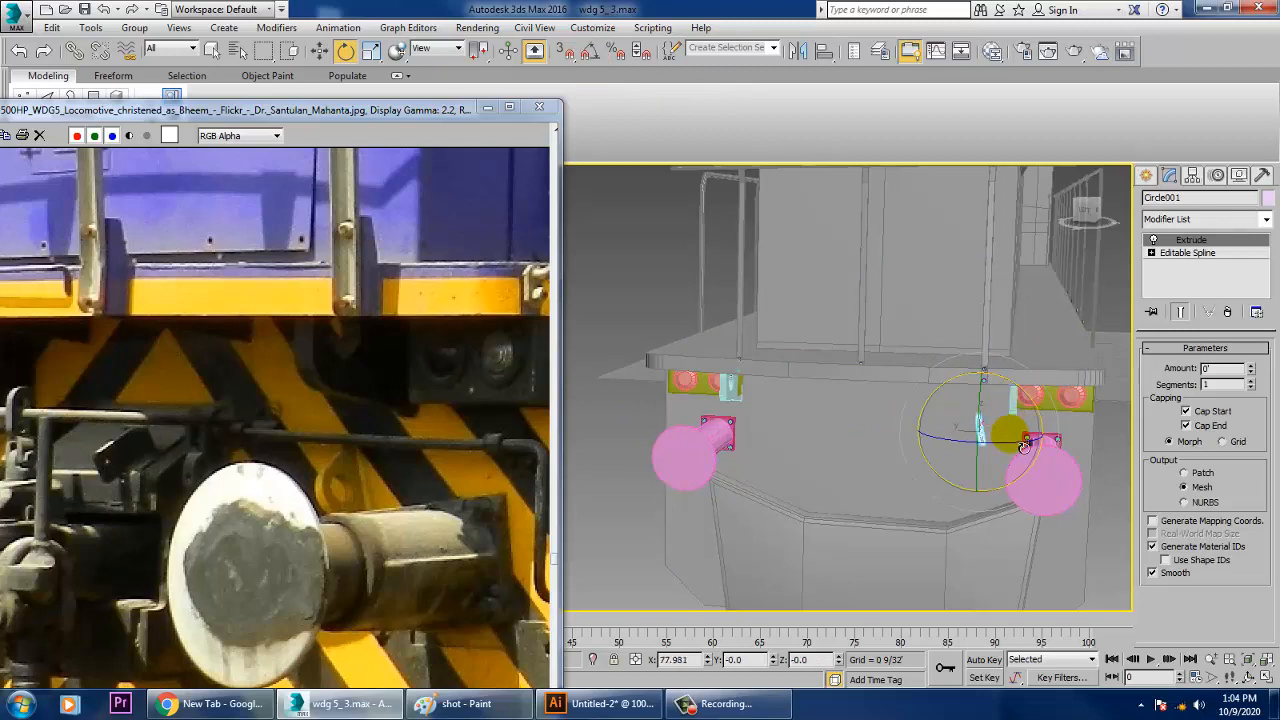
Step: Lower the tilted lug along Z to about 1 13/32', beside the buffer
{"action": "scroll", "coordinate": [1018, 442], "scroll_direction": "up", "scroll_amount": 3}
{"action": "key", "text": "w"}
{"action": "middle_click_drag", "start_coordinate": [949, 424], "coordinate": [904, 442], "text": "alt"}
{"action": "scroll", "coordinate": [966, 466], "scroll_direction": "up", "scroll_amount": 4}
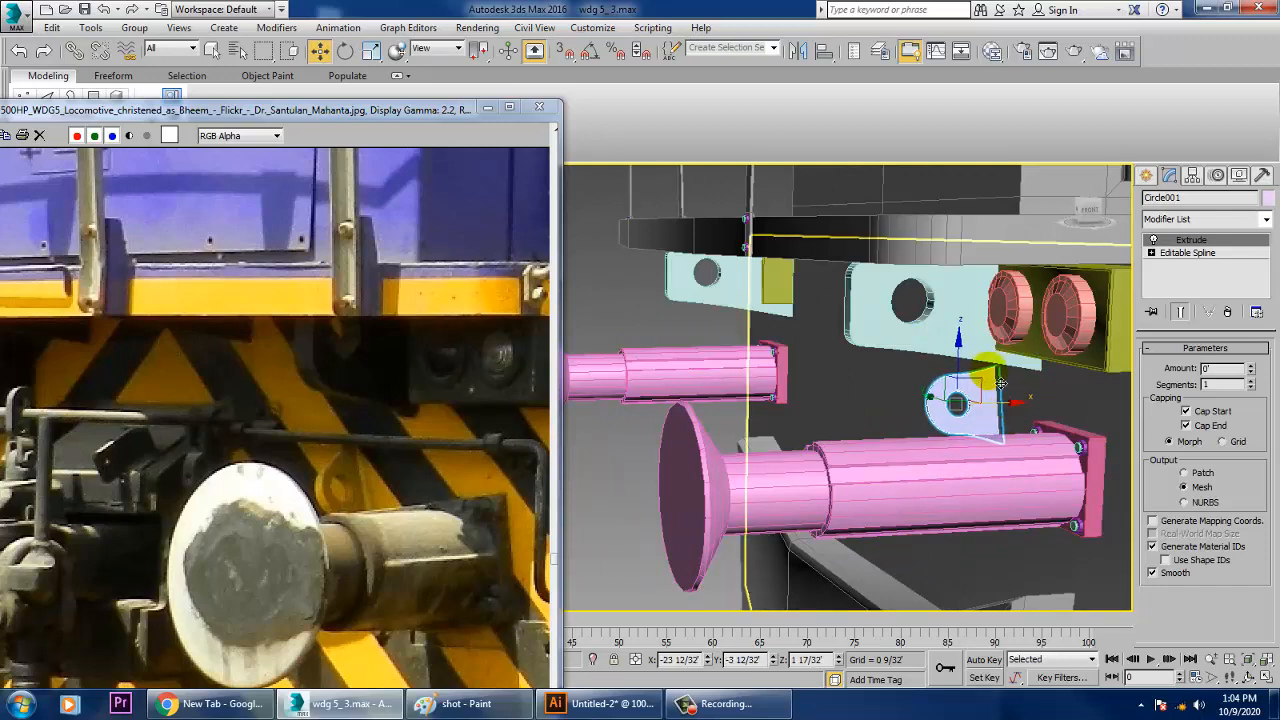
{"action": "left_click_drag", "start_coordinate": [959, 350], "coordinate": [960, 378]}
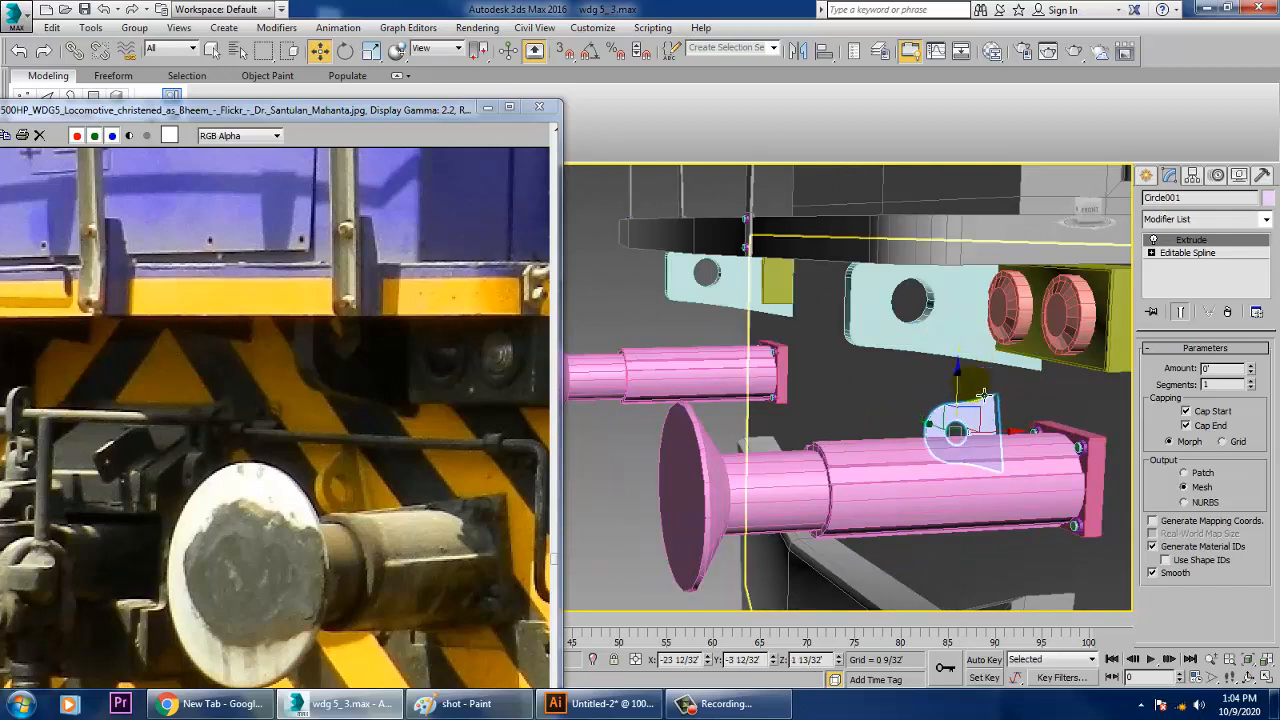
Step: Mirror the lug as a copy on the Y axis and move the copy near the opposite buffer at Y -1 7/32'
{"action": "middle_click_drag", "start_coordinate": [966, 385], "coordinate": [1086, 372], "text": "alt"}
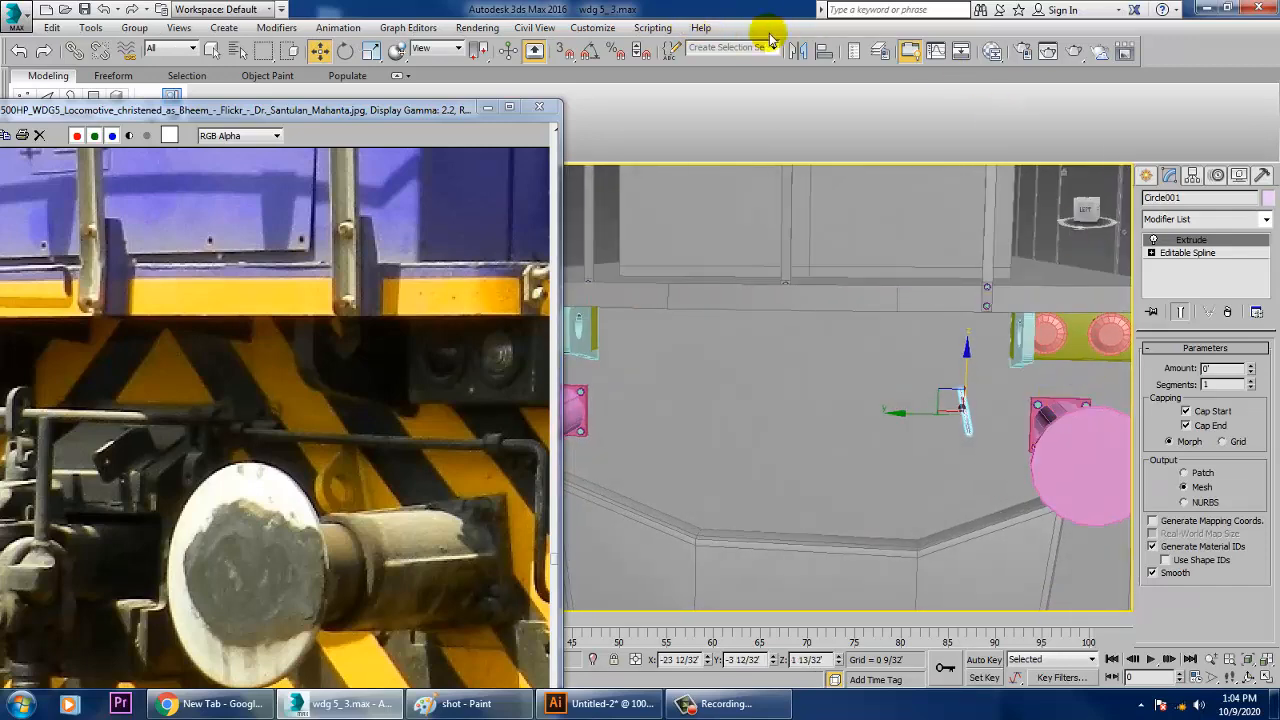
{"action": "left_click", "coordinate": [810, 55]}
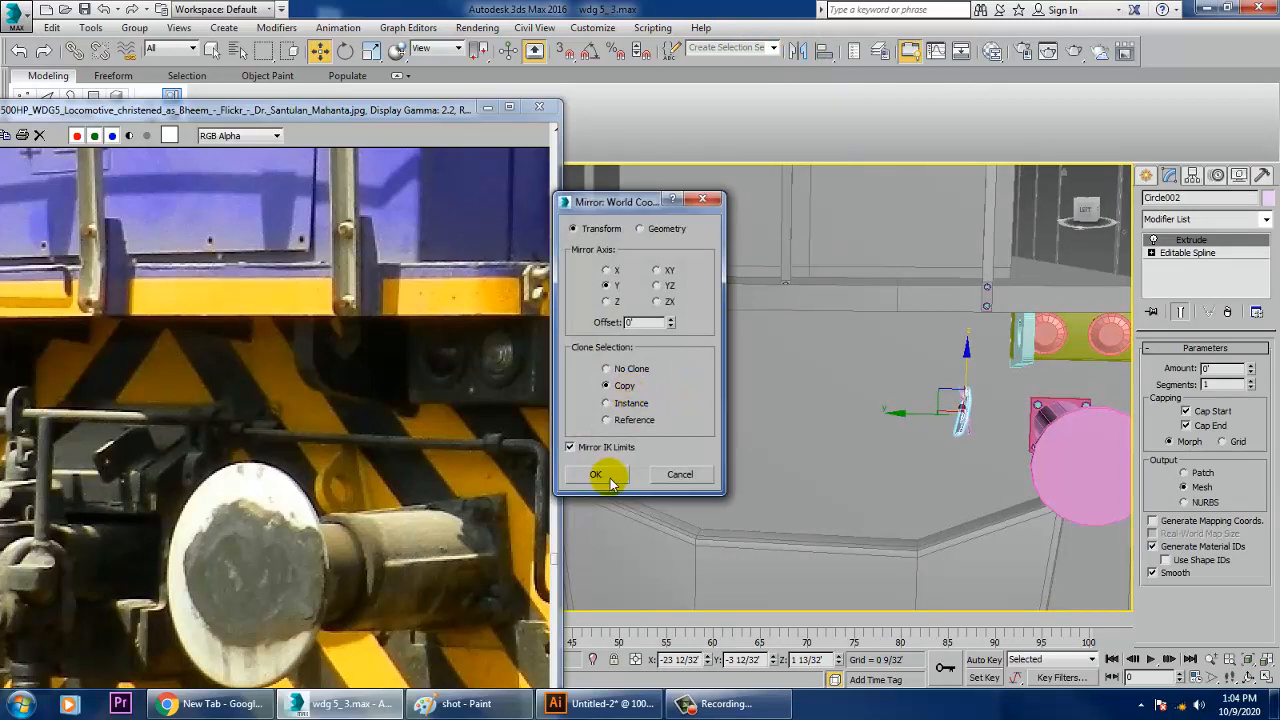
{"action": "left_click", "coordinate": [606, 474]}
{"action": "left_click_drag", "start_coordinate": [910, 416], "coordinate": [606, 423]}
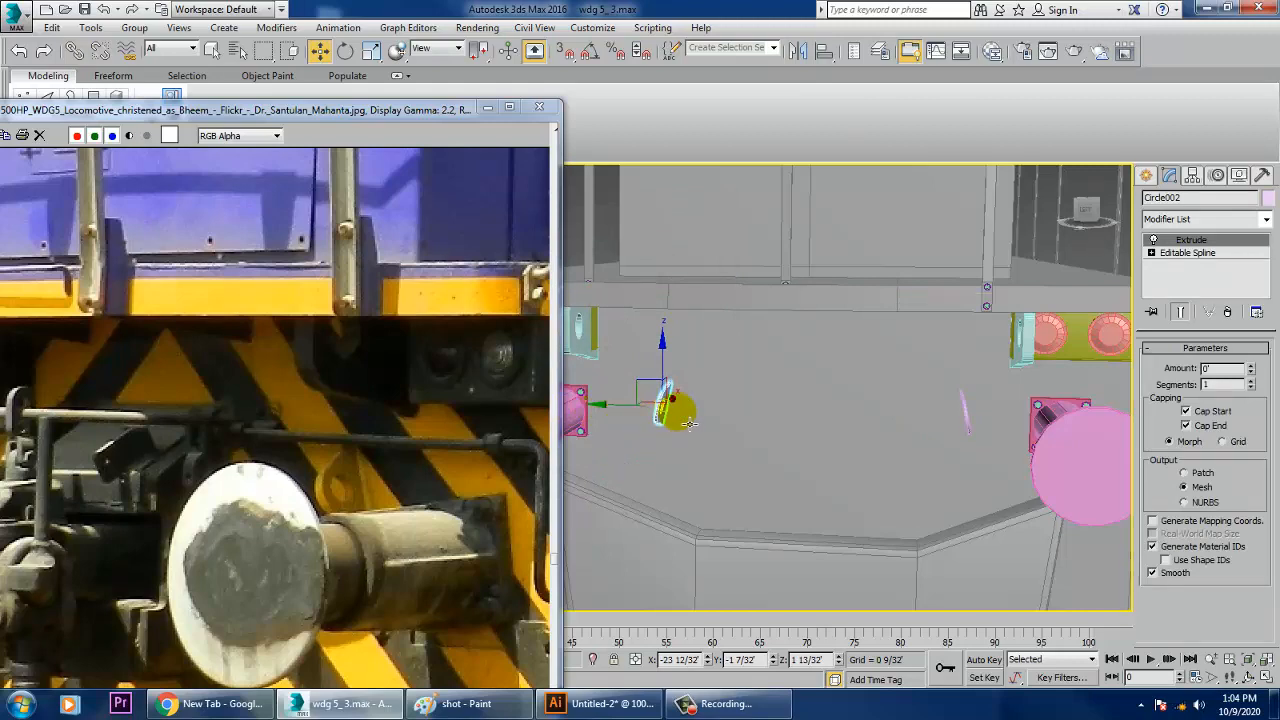
{"action": "mouse_move", "coordinate": [850, 365]}
{"action": "middle_mouse_down"}
{"action": "mouse_move", "coordinate": [902, 357]}
{"action": "mouse_move", "coordinate": [908, 377]}
{"action": "mouse_move", "coordinate": [892, 384]}
{"action": "middle_mouse_up"}
{"action": "scroll", "coordinate": [902, 357], "scroll_direction": "down", "scroll_amount": 6}
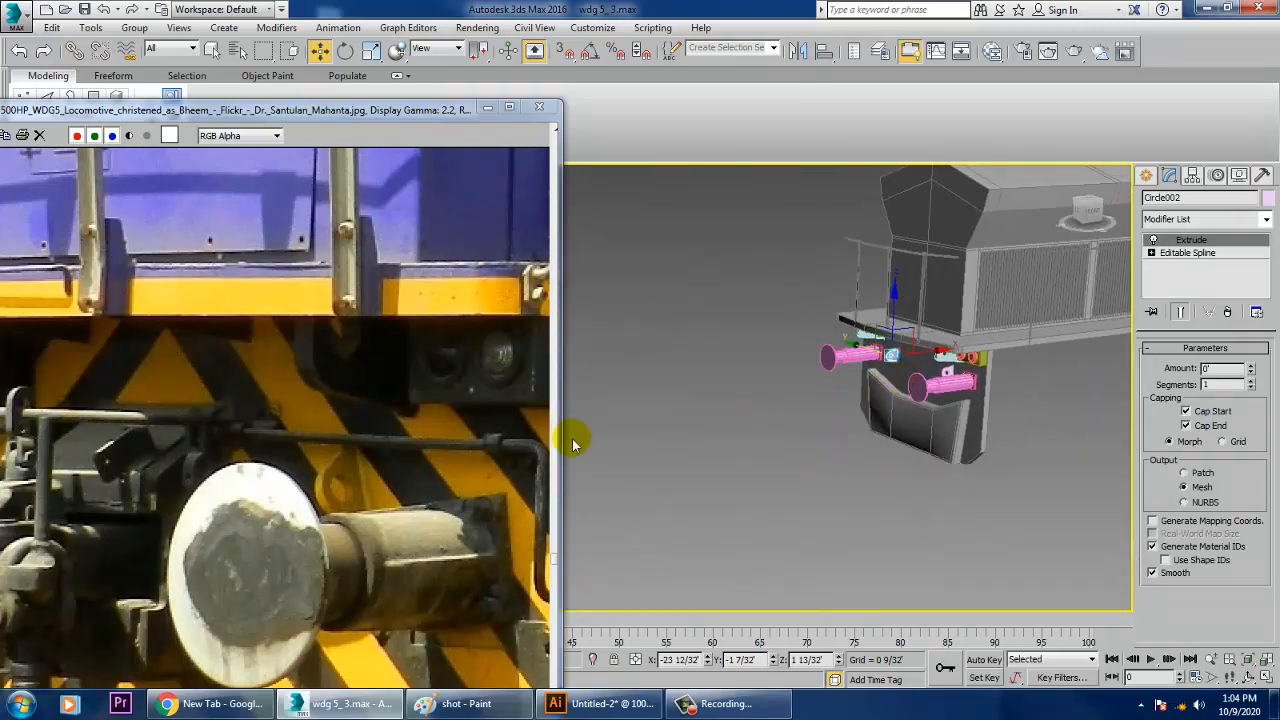
Step: Check the whole front end in the reference photo, and assign one light grey object color to all objects in the scene
{"action": "left_click", "coordinate": [353, 472]}
{"action": "scroll", "coordinate": [262, 480], "scroll_direction": "down", "scroll_amount": 2}
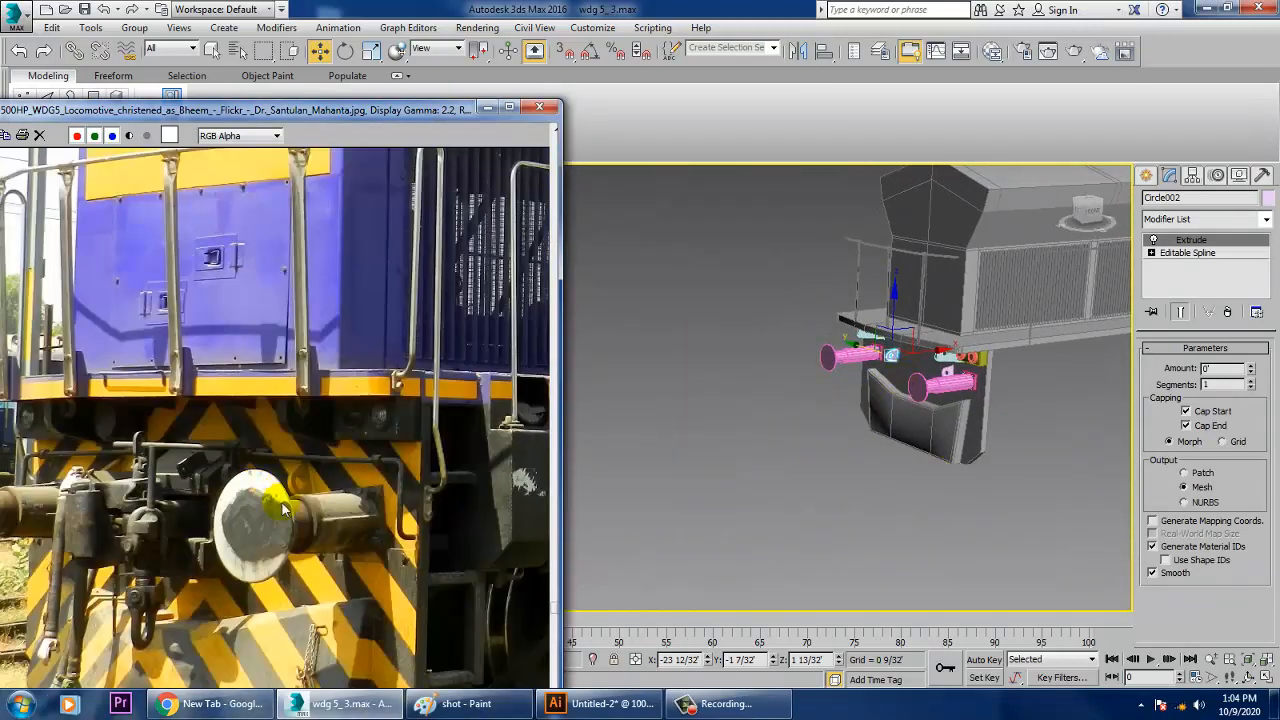
{"action": "scroll", "coordinate": [389, 348], "scroll_direction": "down", "scroll_amount": 2}
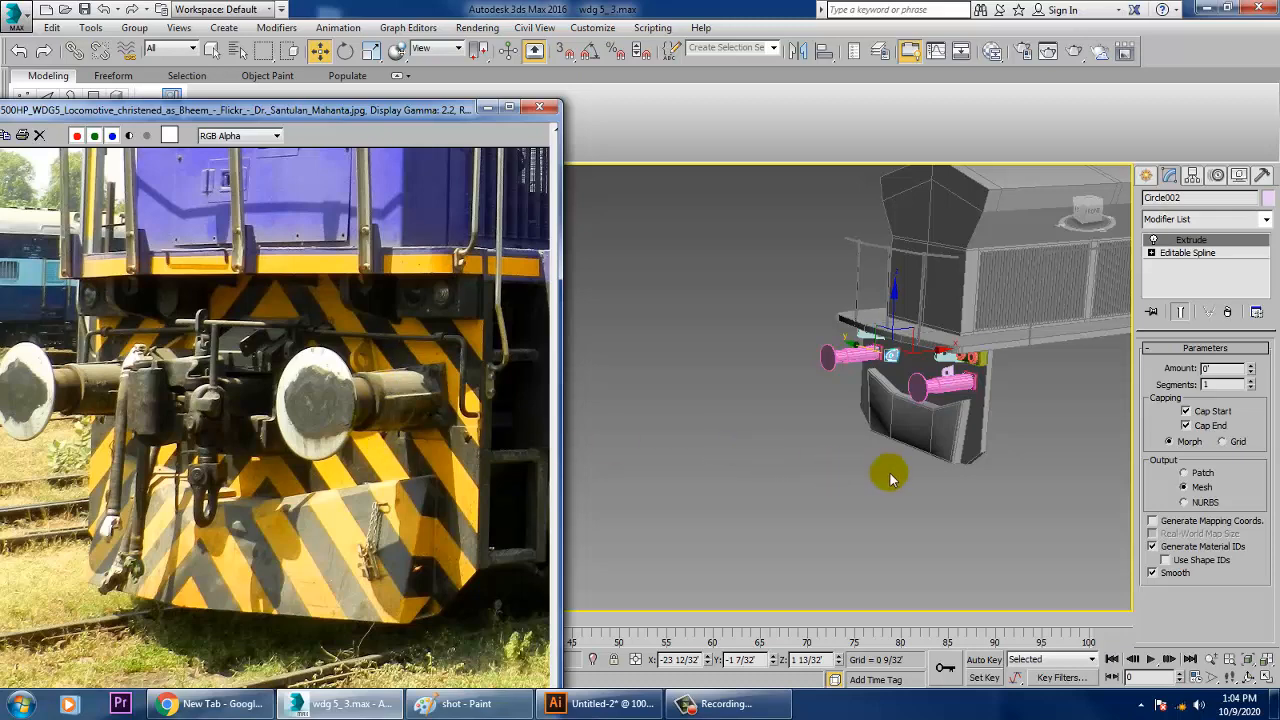
{"action": "middle_click_drag", "start_coordinate": [889, 471], "coordinate": [1058, 420], "text": "alt"}
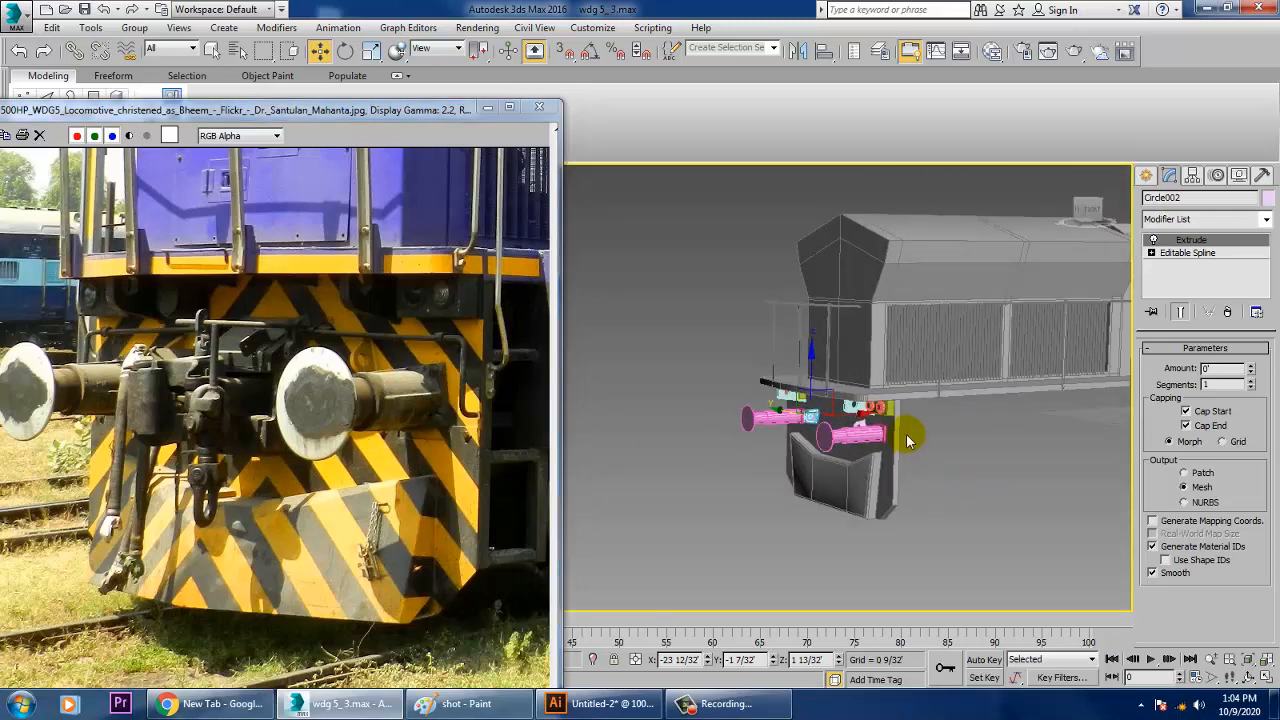
{"action": "key", "text": "ctrl+a"}
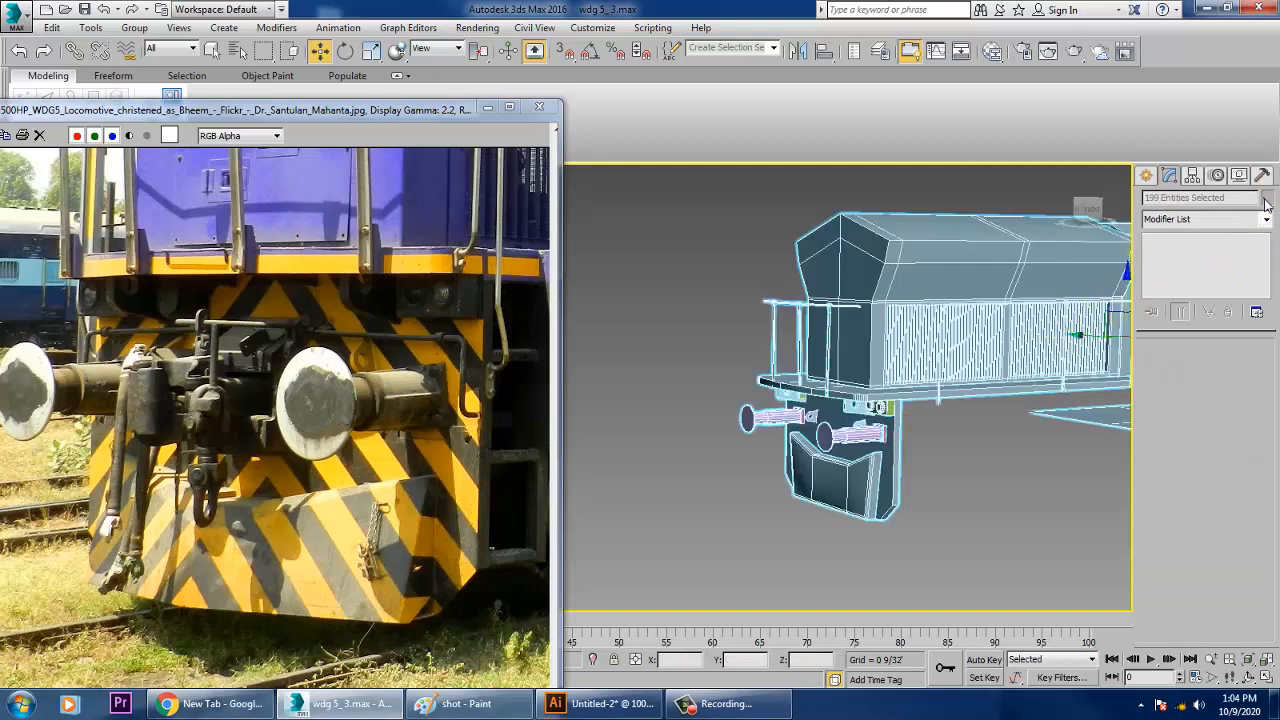
{"action": "left_click", "coordinate": [1266, 199]}
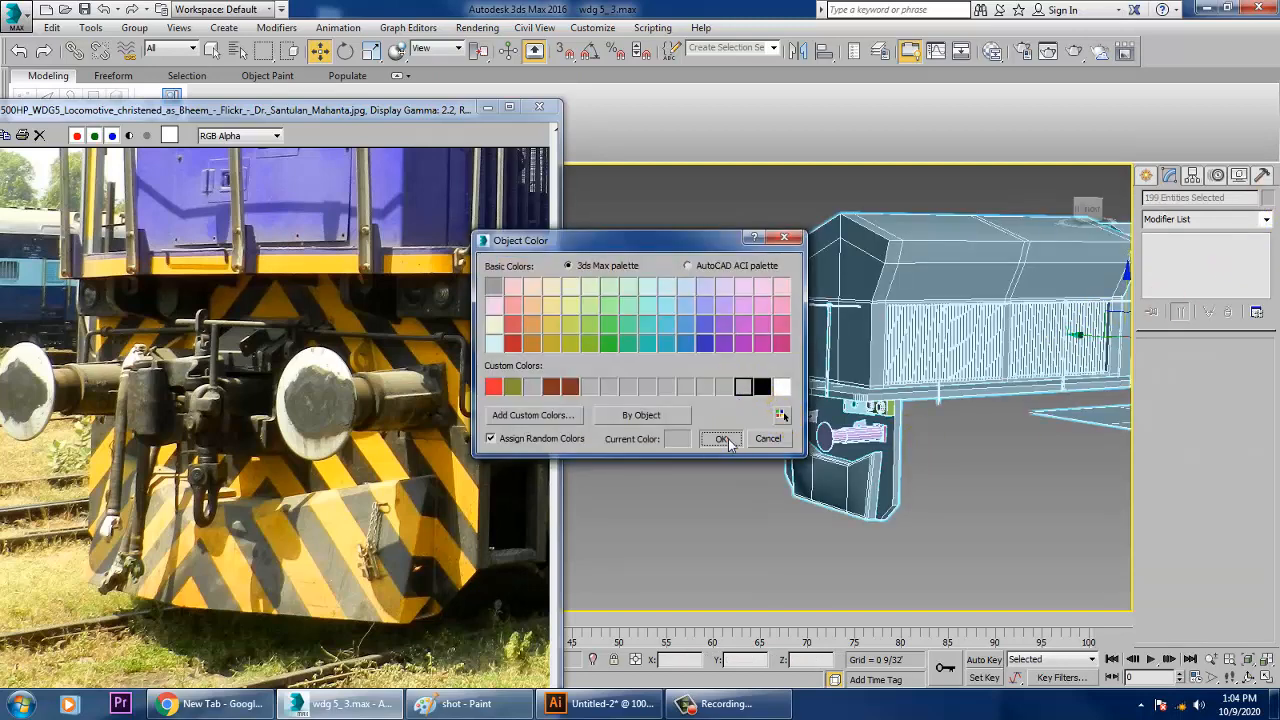
{"action": "left_click", "coordinate": [722, 439]}
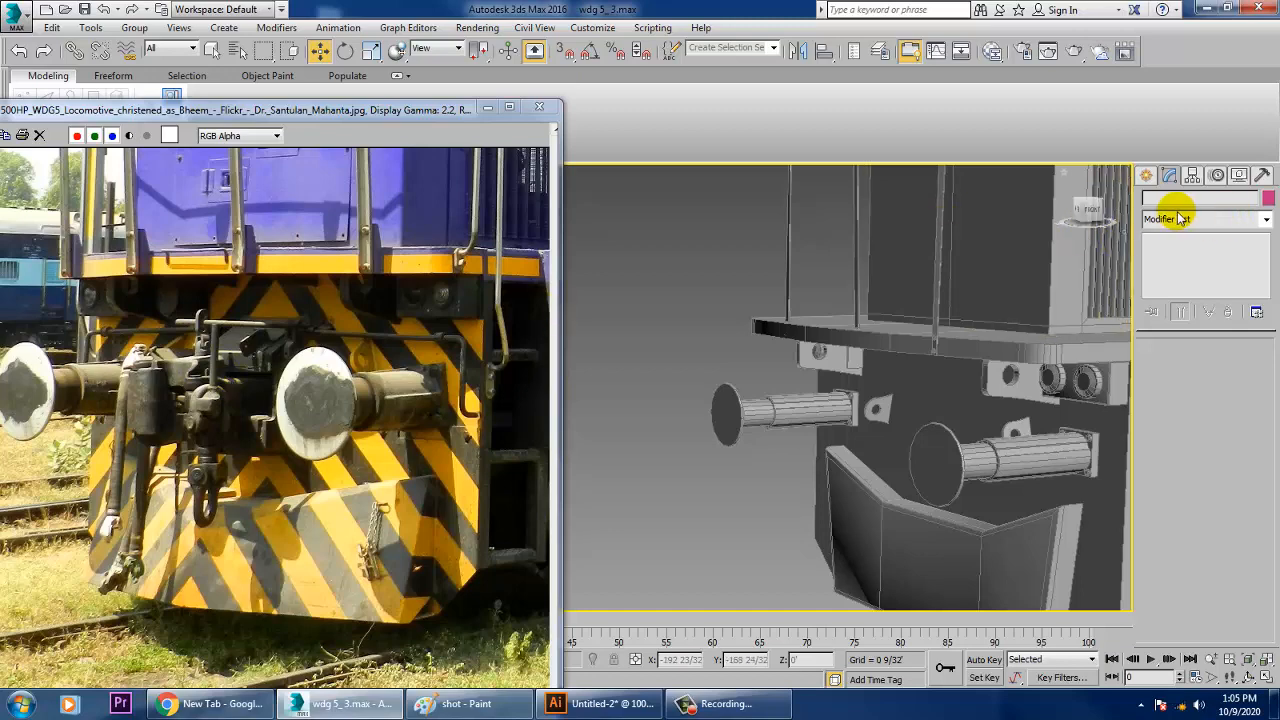
Step: Move the lower-end vertices of a front handrail post outward along X, in front of the deck edge
{"action": "left_click", "coordinate": [863, 260]}
{"action": "key", "text": "z"}
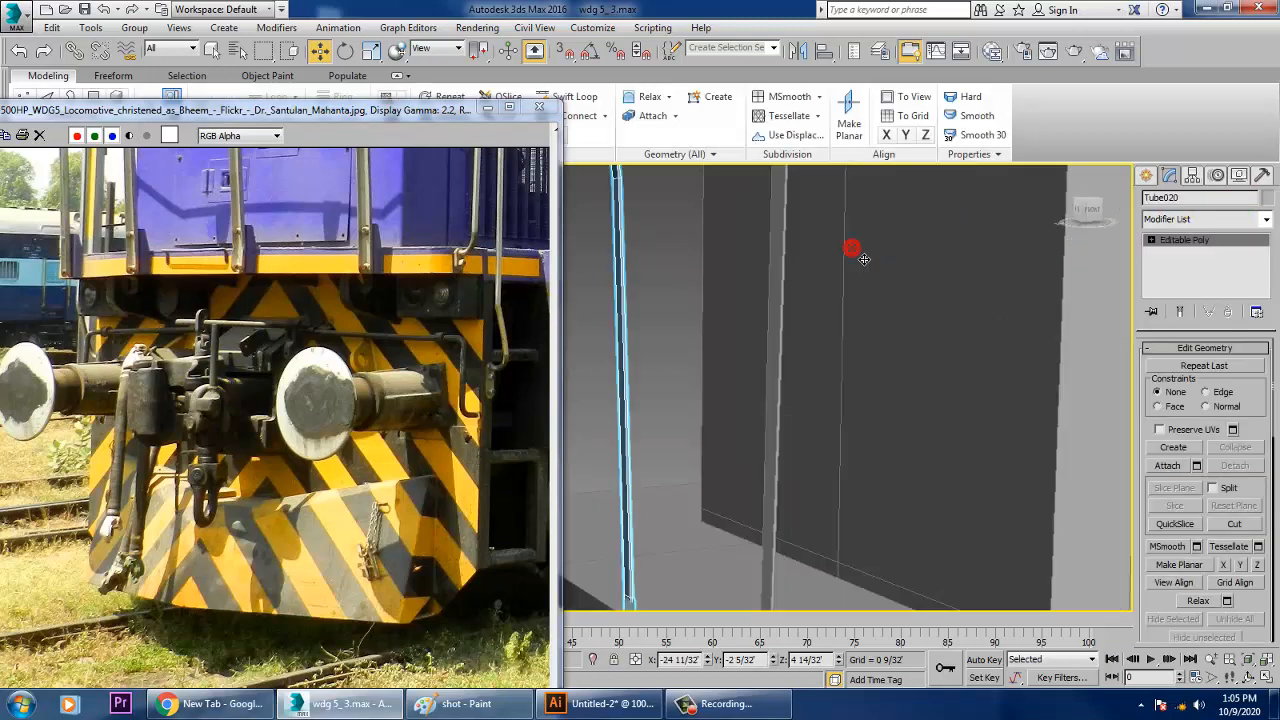
{"action": "middle_click_drag", "start_coordinate": [776, 362], "coordinate": [859, 301], "text": "alt"}
{"action": "scroll", "coordinate": [776, 402], "scroll_direction": "up", "scroll_amount": 4}
{"action": "key", "text": "1"}
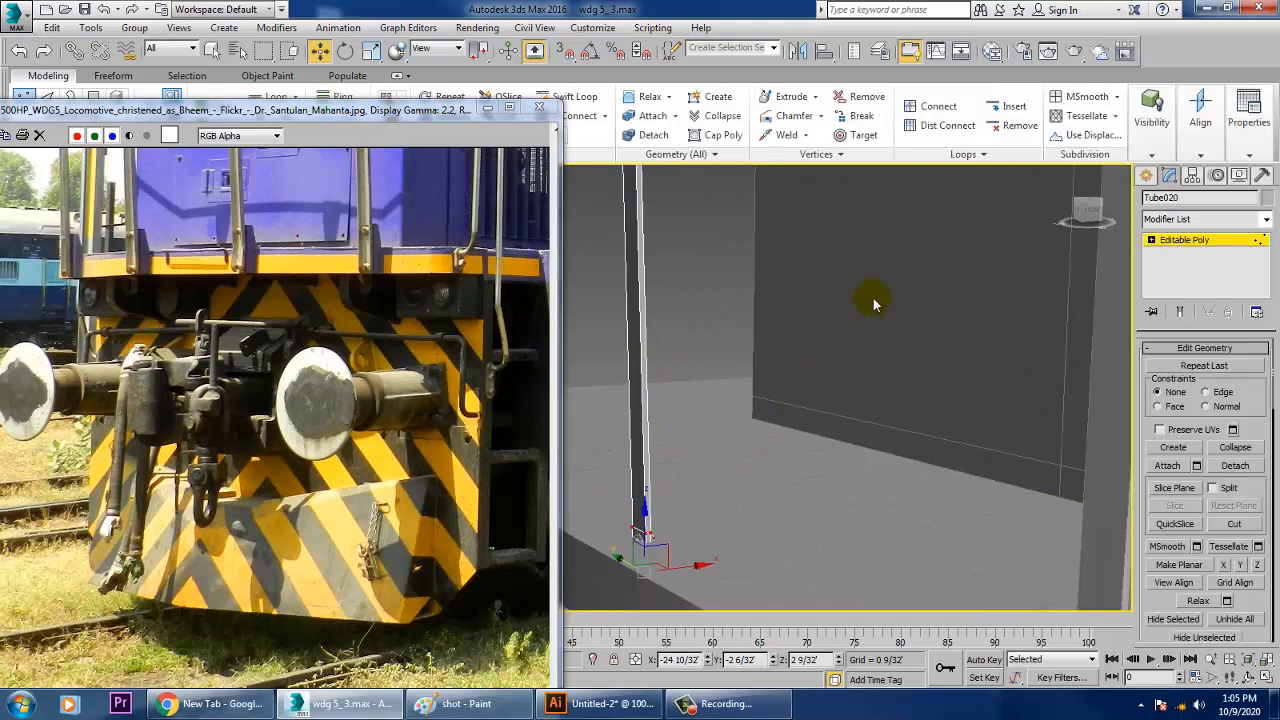
{"action": "middle_click_drag", "start_coordinate": [864, 350], "coordinate": [1000, 246]}
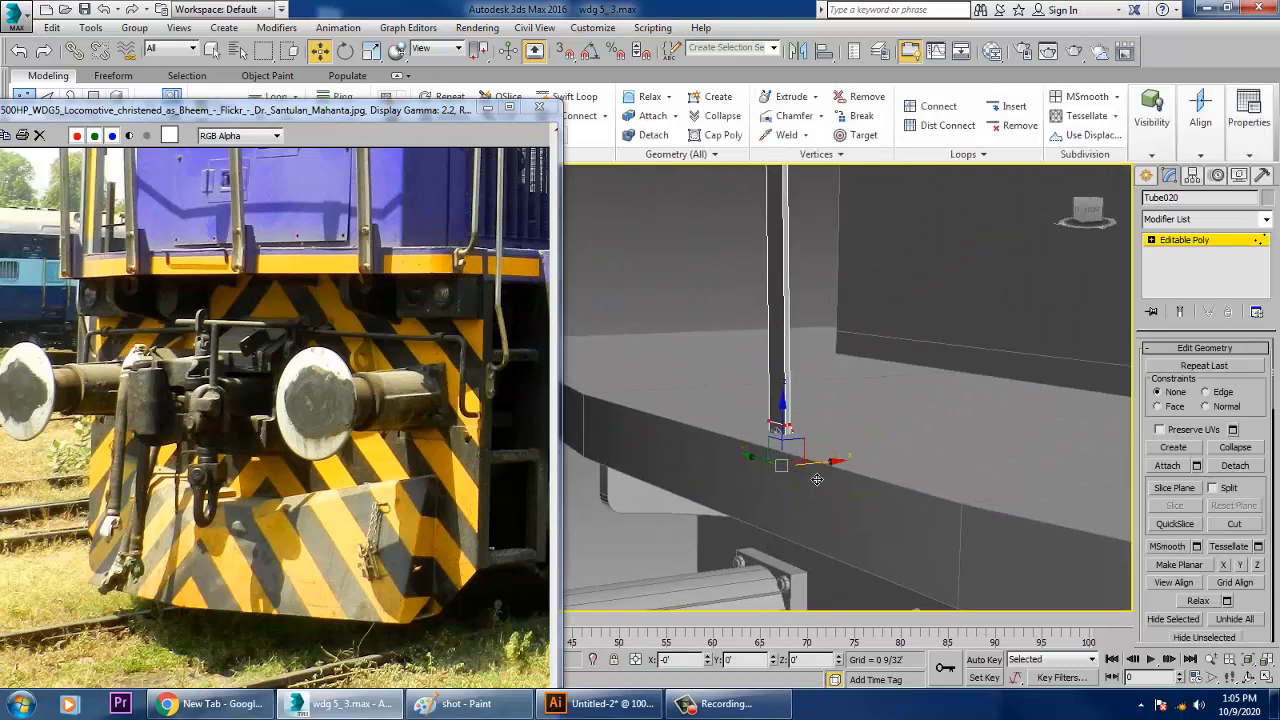
{"action": "left_click_drag", "start_coordinate": [817, 480], "coordinate": [778, 487]}
{"action": "left_click", "coordinate": [1200, 242]}
Step: Select the four bolt parts at the foot of this handrail post and move them outward along X onto its front face
{"action": "key", "text": "F3"}
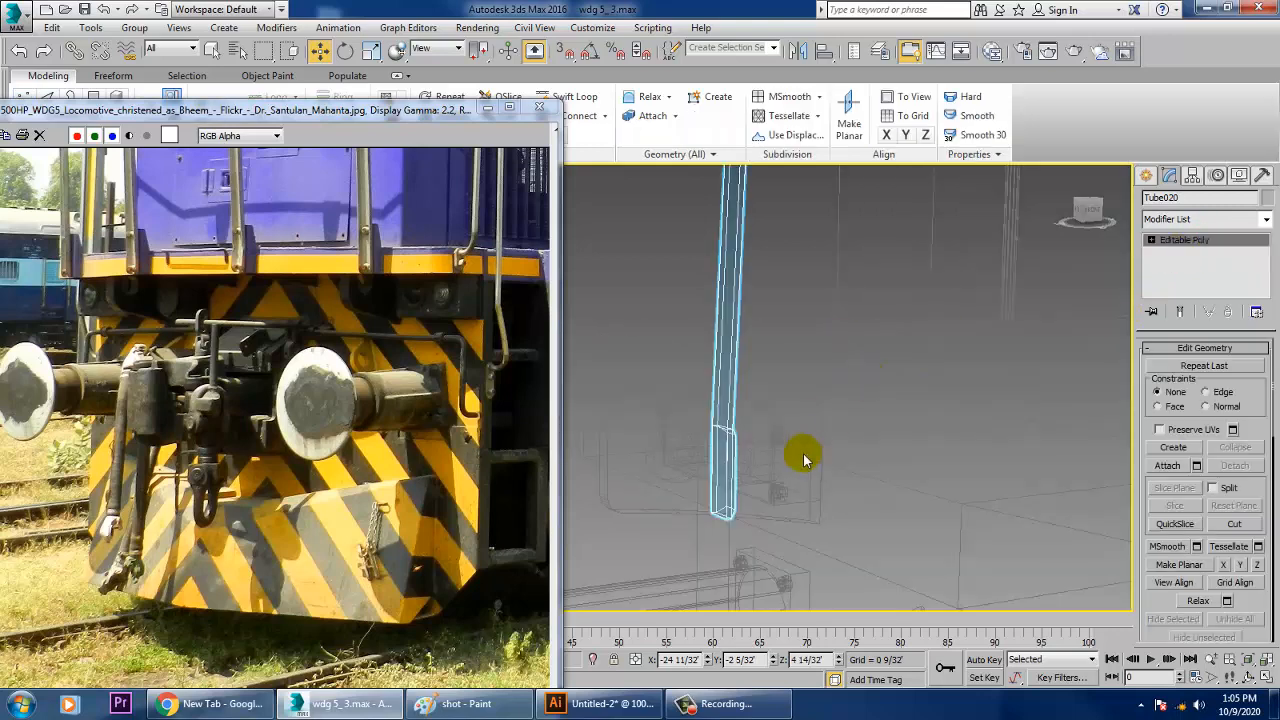
{"action": "left_click", "coordinate": [779, 437]}
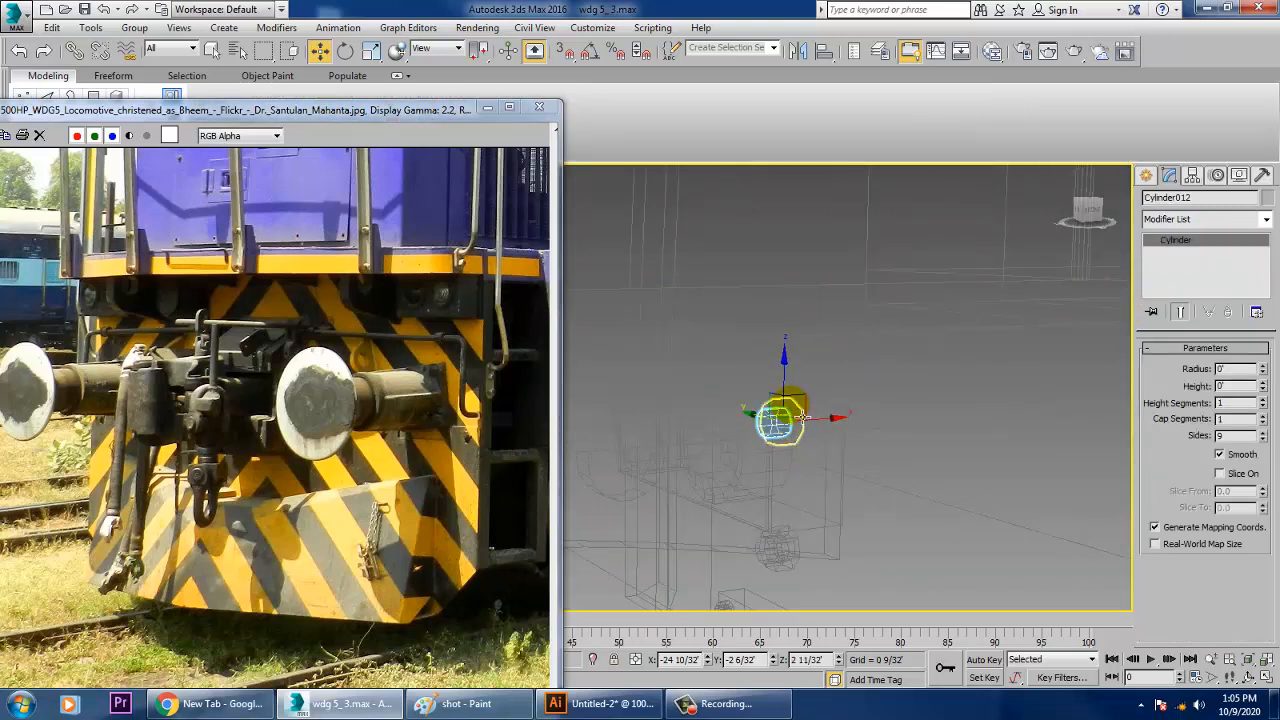
{"action": "left_click", "coordinate": [806, 419], "text": "ctrl"}
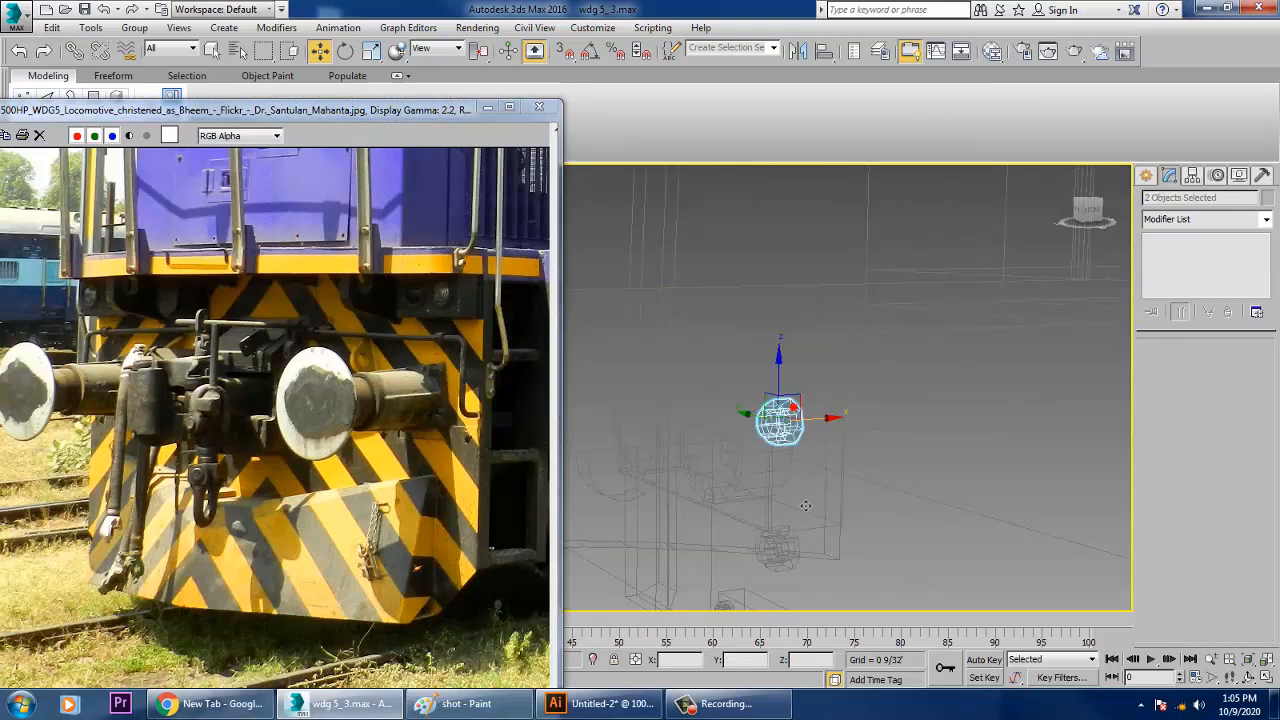
{"action": "left_click", "coordinate": [800, 568], "text": "ctrl"}
{"action": "left_click", "coordinate": [783, 556], "text": "ctrl"}
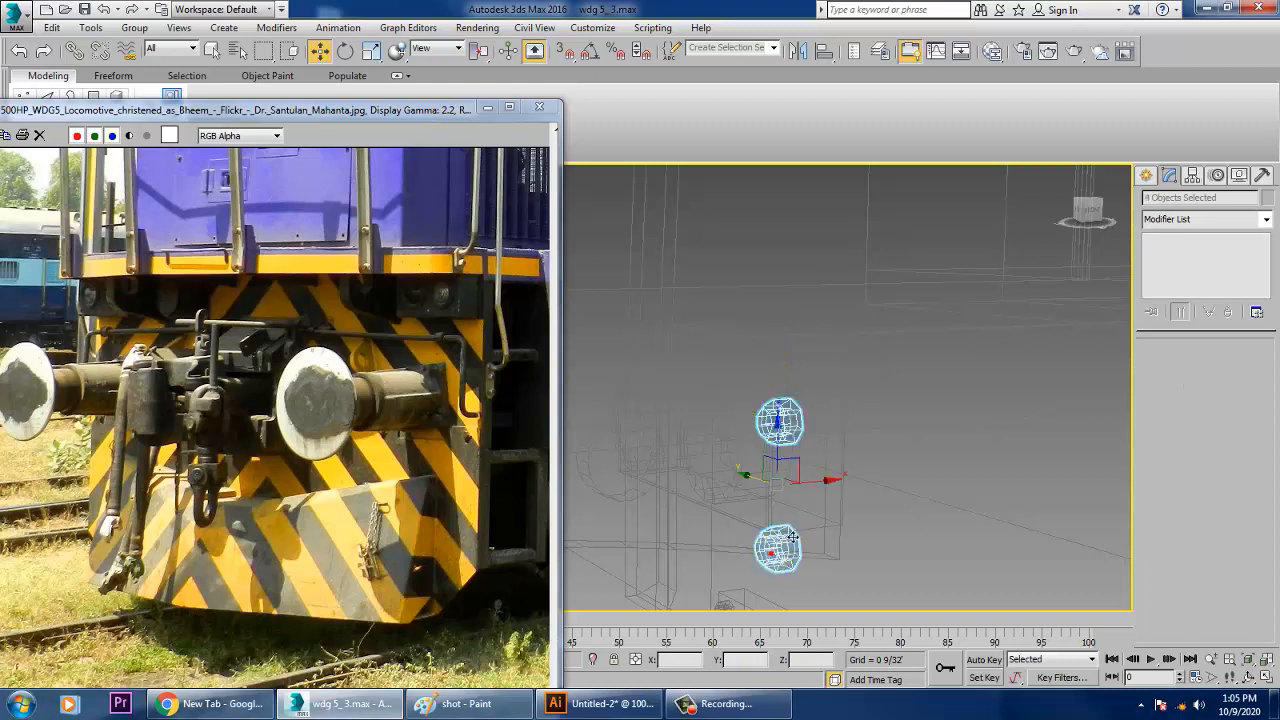
{"action": "scroll", "coordinate": [822, 445], "scroll_direction": "down", "scroll_amount": 5}
{"action": "mouse_move", "coordinate": [855, 463]}
{"action": "left_mouse_down"}
{"action": "mouse_move", "coordinate": [806, 468]}
{"action": "mouse_move", "coordinate": [817, 470]}
{"action": "left_mouse_up"}
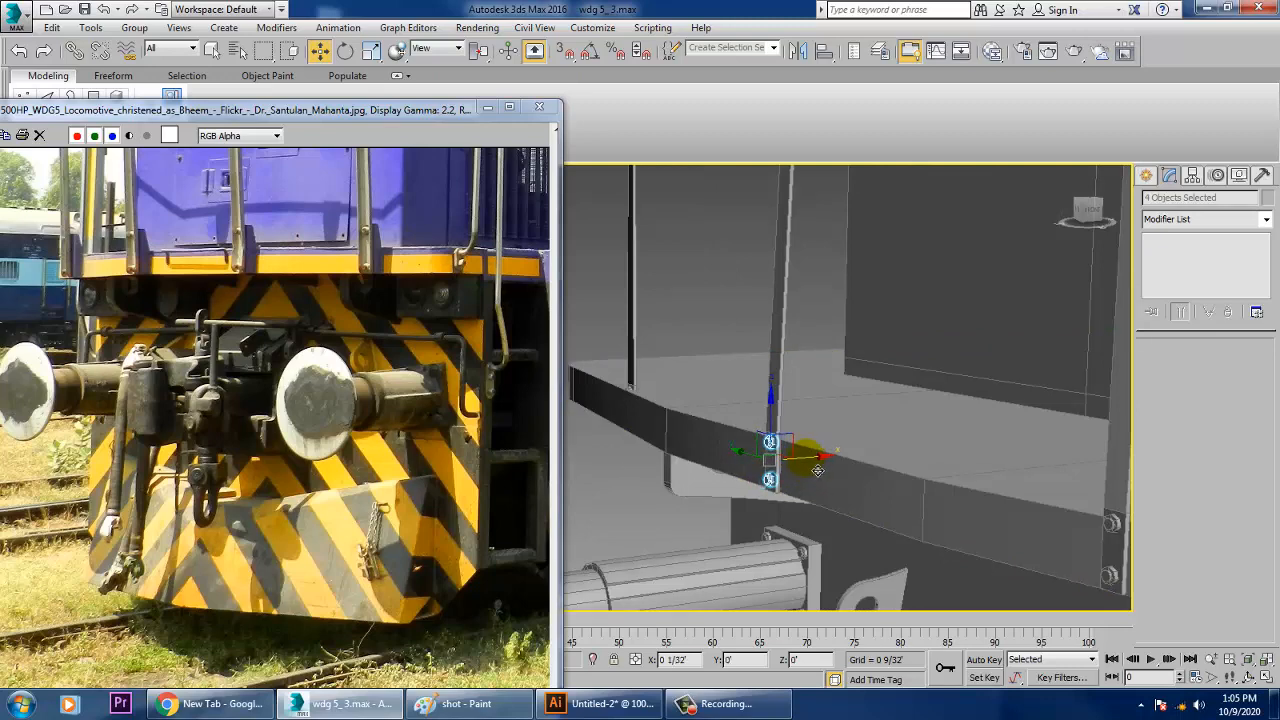
Step: Shift the lower-end vertices of the outer front handrail post outward along X, in front of the deck edge
{"action": "middle_click_drag", "start_coordinate": [744, 433], "coordinate": [661, 417], "text": "alt"}
{"action": "middle_click_drag", "start_coordinate": [757, 376], "coordinate": [100, 405]}
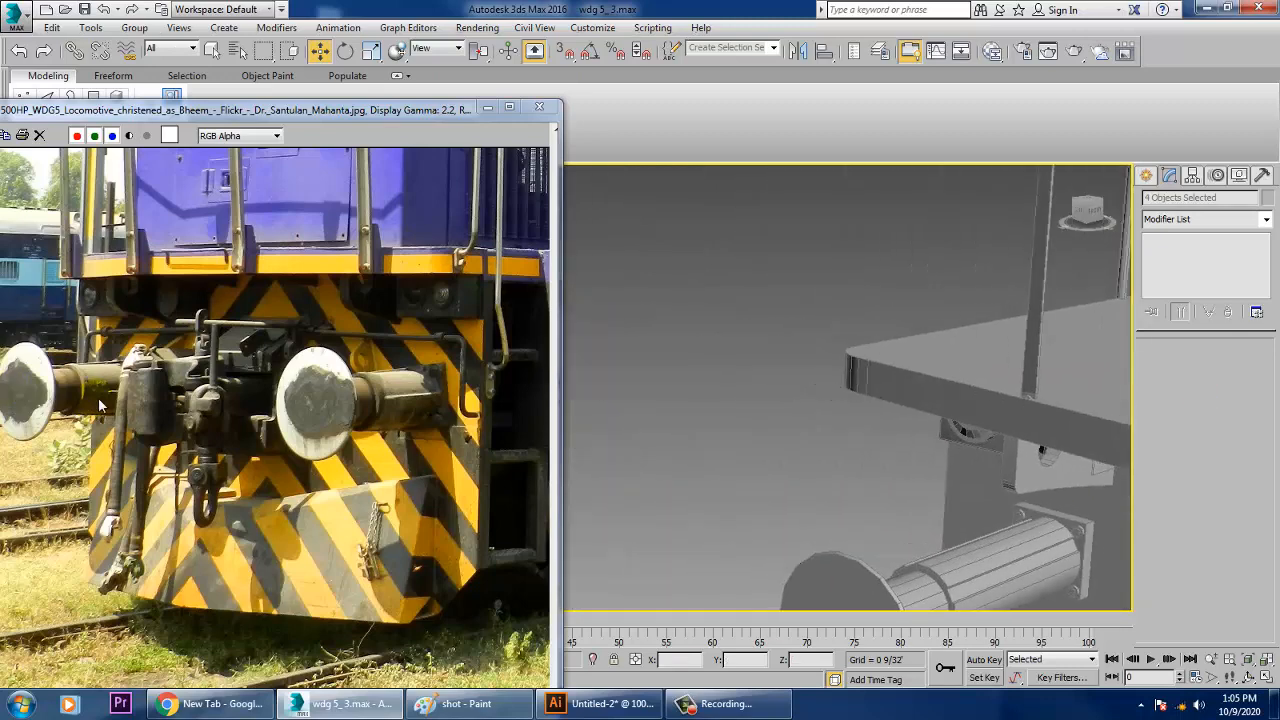
{"action": "left_click", "coordinate": [1038, 363]}
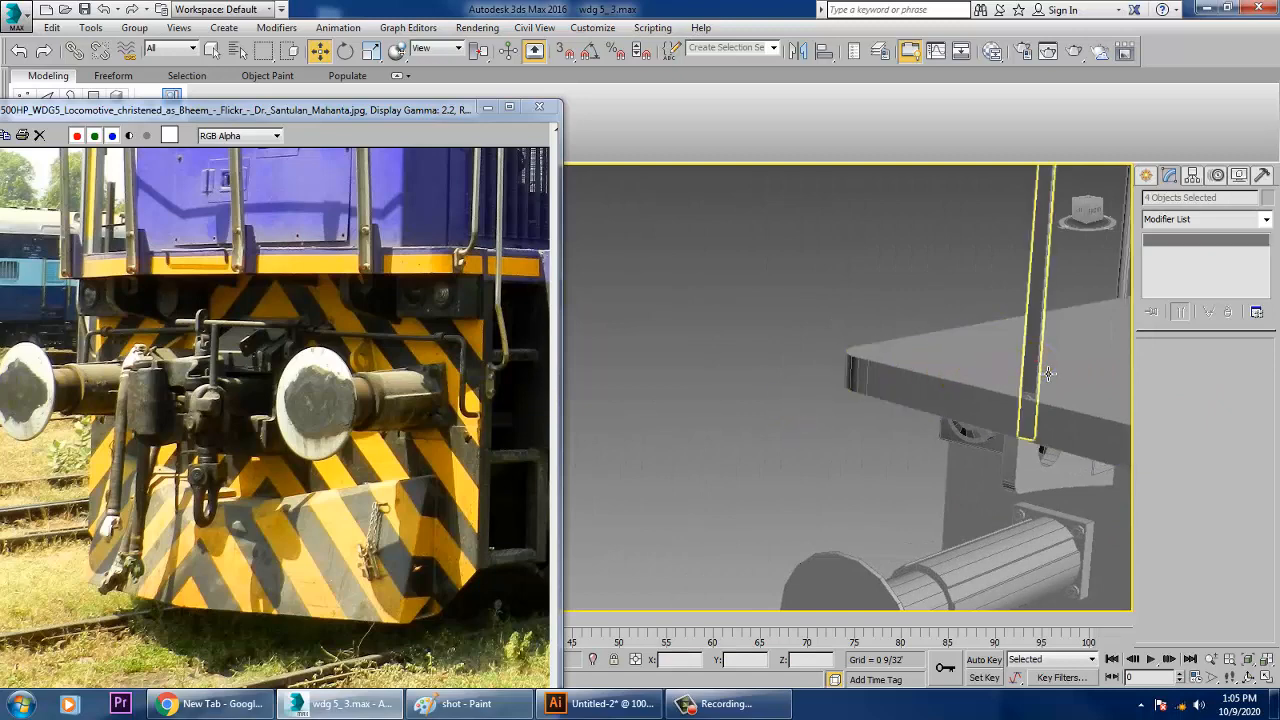
{"action": "middle_click_drag", "start_coordinate": [1042, 364], "coordinate": [940, 308], "text": "alt"}
{"action": "key", "text": "1"}
{"action": "scroll", "coordinate": [868, 402], "scroll_direction": "up", "scroll_amount": 2}
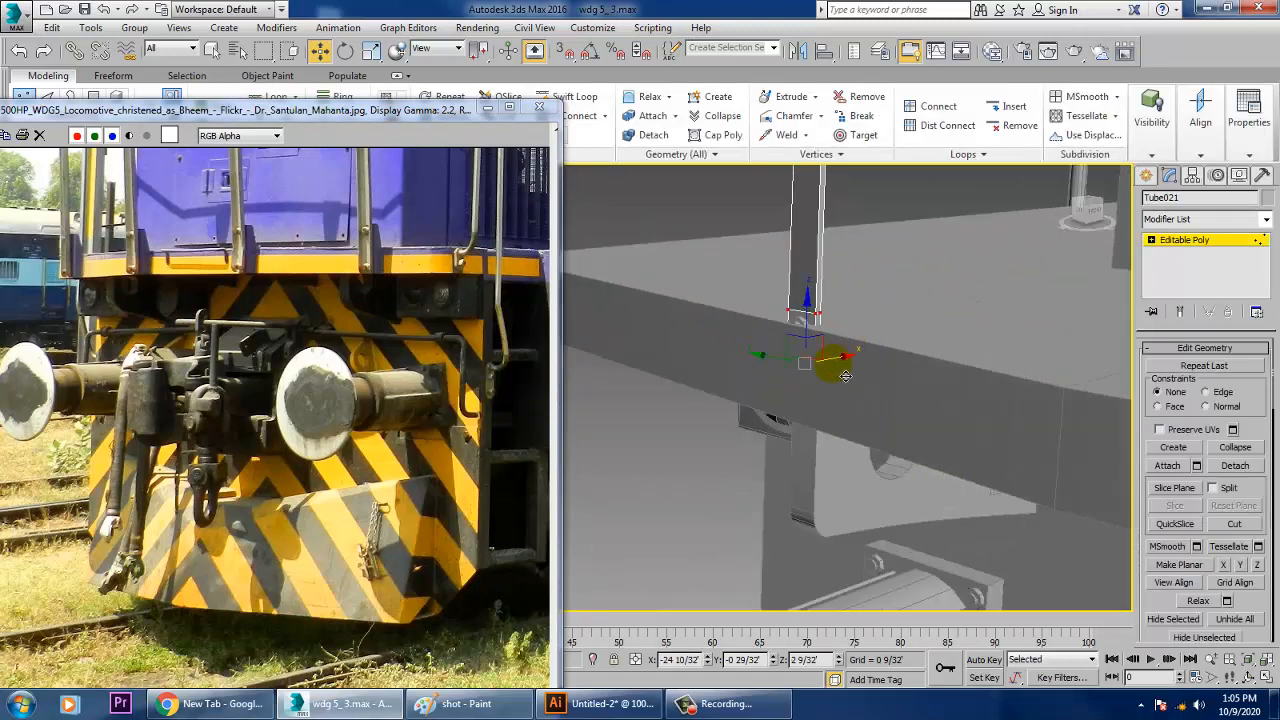
{"action": "left_click_drag", "start_coordinate": [843, 372], "coordinate": [823, 378]}
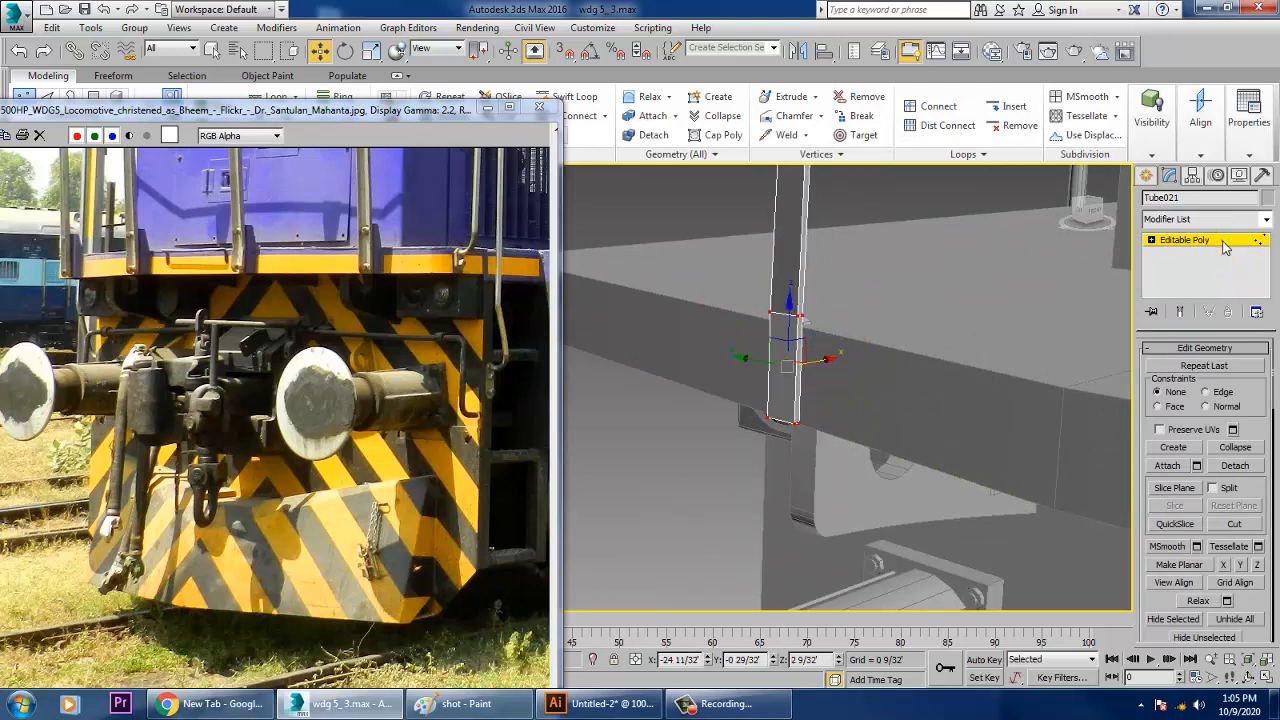
{"action": "left_click", "coordinate": [1223, 241]}
Step: Examine how the front handrail posts and their bolts meet the deck edge
{"action": "key", "text": "F3"}
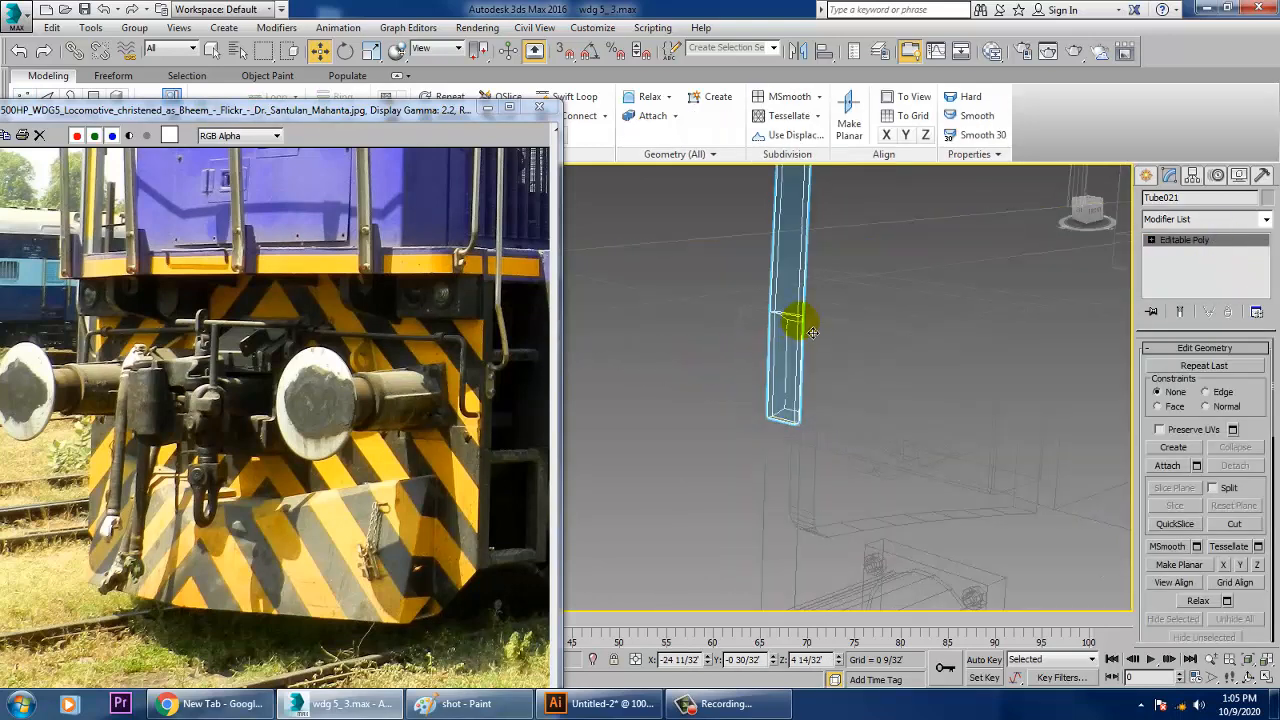
{"action": "mouse_move", "coordinate": [813, 332]}
{"action": "middle_mouse_down", "text": "alt"}
{"action": "mouse_move", "coordinate": [854, 343]}
{"action": "mouse_move", "coordinate": [829, 349]}
{"action": "mouse_move", "coordinate": [877, 351]}
{"action": "mouse_move", "coordinate": [817, 351]}
{"action": "mouse_move", "coordinate": [790, 328]}
{"action": "mouse_move", "coordinate": [883, 333]}
{"action": "mouse_move", "coordinate": [910, 365]}
{"action": "mouse_move", "coordinate": [1070, 377]}
{"action": "mouse_move", "coordinate": [827, 363]}
{"action": "mouse_move", "coordinate": [862, 368]}
{"action": "middle_mouse_up", "text": "alt"}
{"action": "key", "text": "F3"}
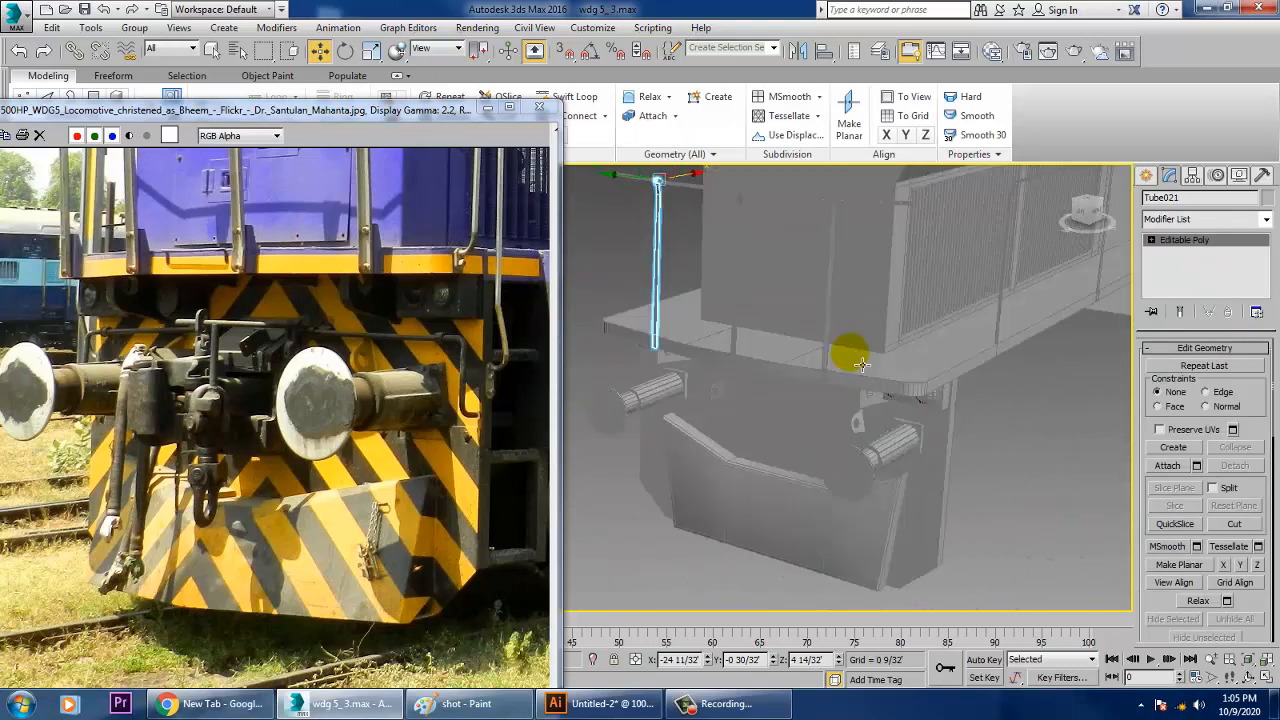
{"action": "scroll", "coordinate": [860, 365], "scroll_direction": "up", "scroll_amount": 5}
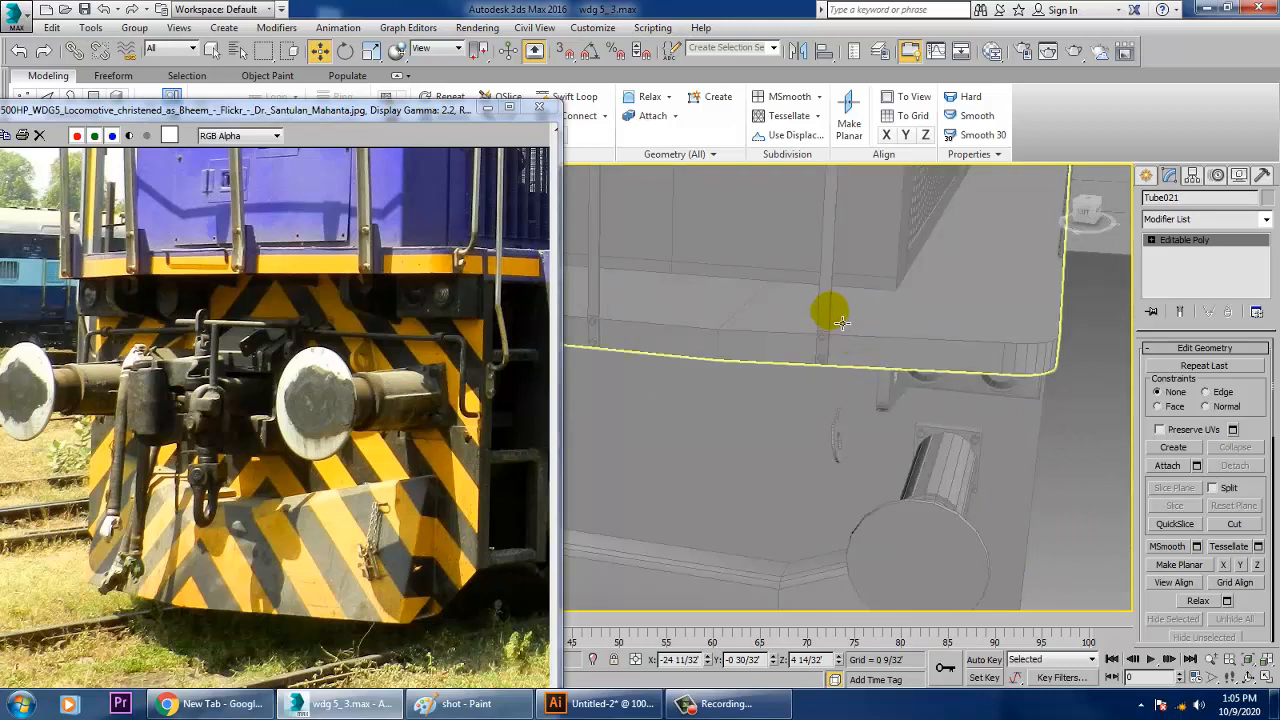
{"action": "left_click", "coordinate": [840, 321]}
{"action": "middle_click_drag", "start_coordinate": [840, 321], "coordinate": [714, 337], "text": "alt"}
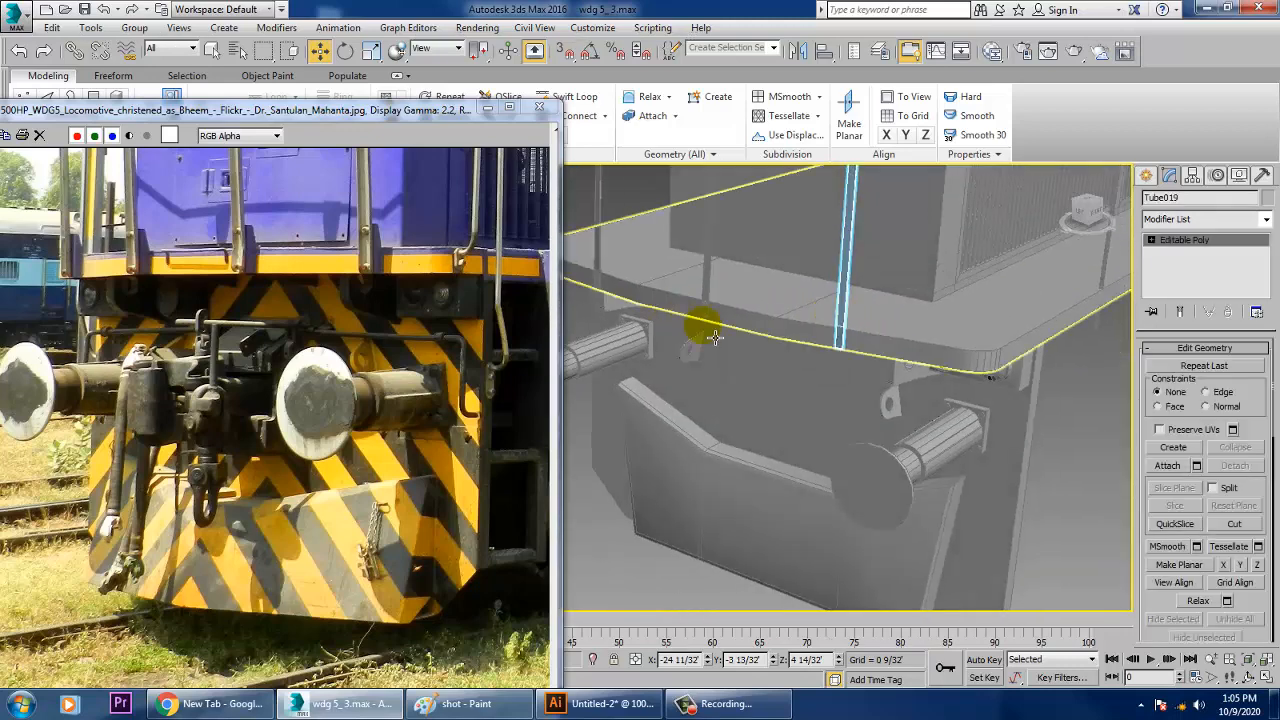
{"action": "scroll", "coordinate": [760, 340], "scroll_direction": "up", "scroll_amount": 6}
Step: Select the four bolt parts of the adjusted handrail post and make one copy of them, offset sideways toward the outer post
{"action": "left_click", "coordinate": [675, 251]}
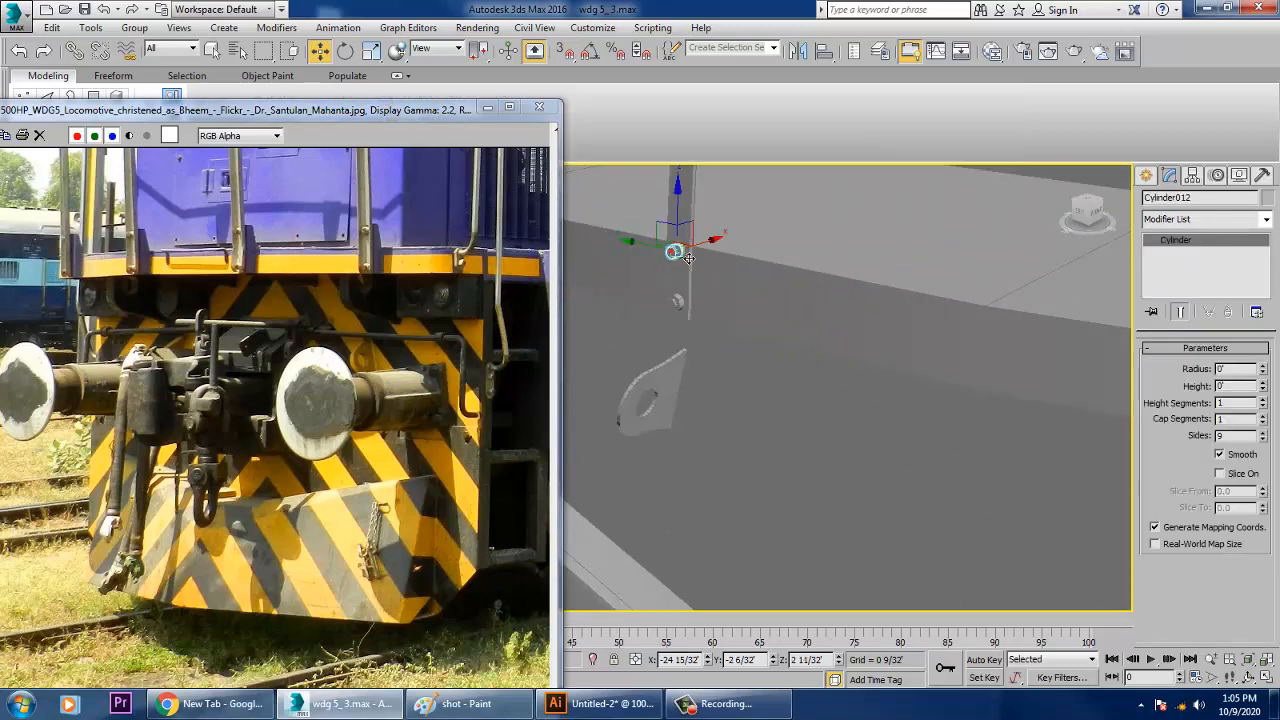
{"action": "left_click", "coordinate": [678, 301], "text": "ctrl"}
{"action": "scroll", "coordinate": [683, 313], "scroll_direction": "up", "scroll_amount": 2}
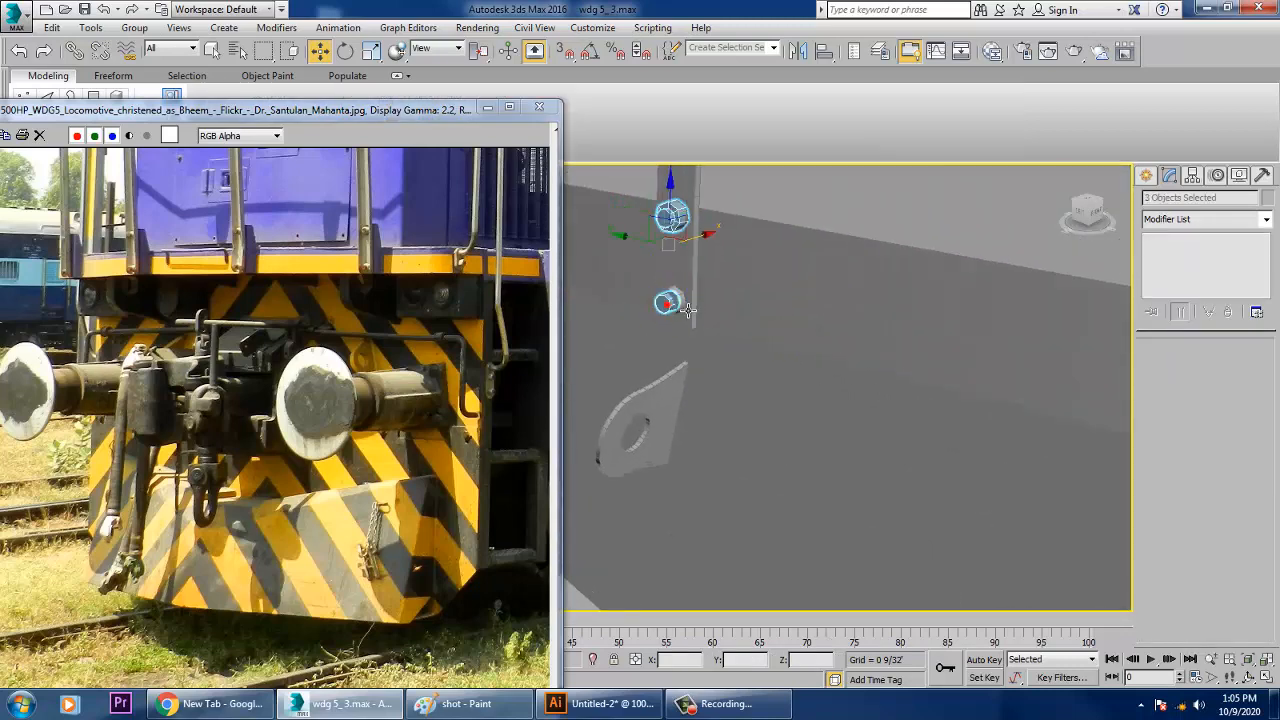
{"action": "left_click", "coordinate": [684, 307], "text": "ctrl"}
{"action": "scroll", "coordinate": [684, 305], "scroll_direction": "down", "scroll_amount": 3}
{"action": "middle_click_drag", "start_coordinate": [678, 302], "coordinate": [903, 338], "text": "alt"}
{"action": "scroll", "coordinate": [905, 355], "scroll_direction": "down", "scroll_amount": 2}
{"action": "scroll", "coordinate": [905, 354], "scroll_direction": "down", "scroll_amount": 2}
{"action": "mouse_move", "coordinate": [900, 343]}
{"action": "left_mouse_down", "text": "shift"}
{"action": "mouse_move", "coordinate": [585, 333]}
{"action": "mouse_move", "coordinate": [597, 331]}
{"action": "left_mouse_up", "text": "shift"}
{"action": "left_click", "coordinate": [645, 420]}
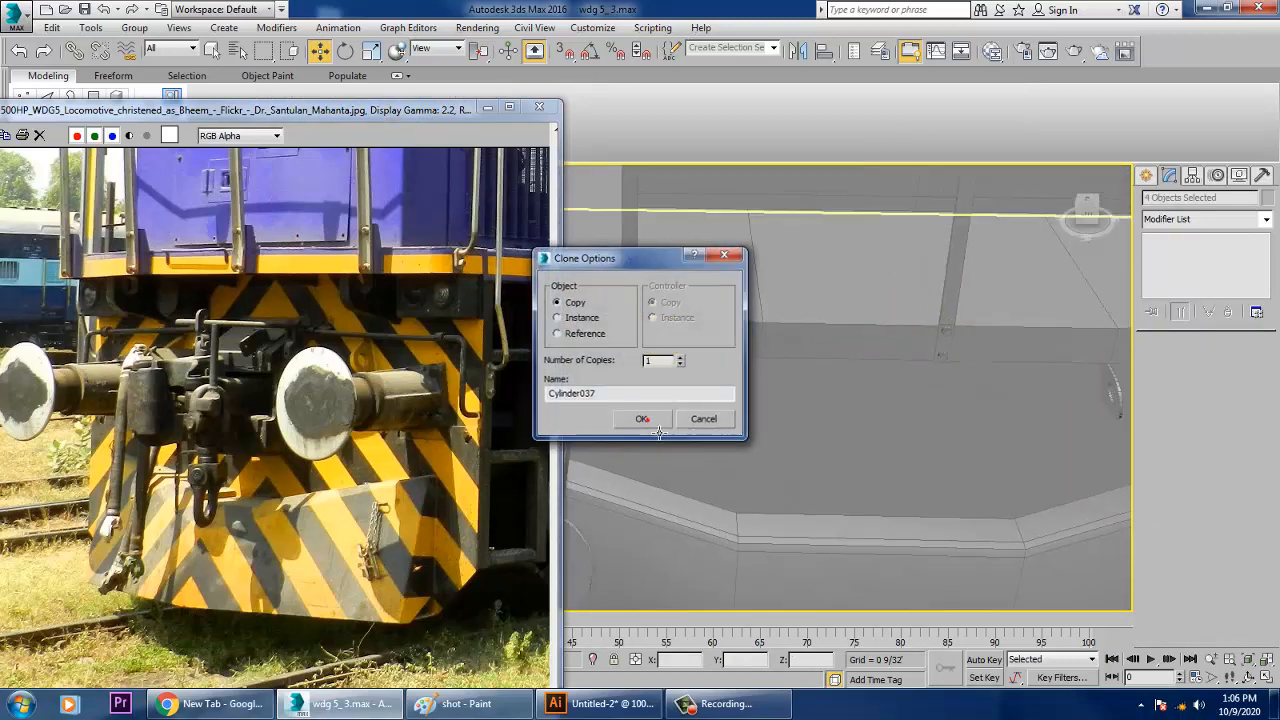
Step: Move the four copied bolt parts outward along X onto the front of the outer handrail post
{"action": "key", "text": "z"}
{"action": "scroll", "coordinate": [780, 388], "scroll_direction": "down", "scroll_amount": 2}
{"action": "mouse_move", "coordinate": [780, 388]}
{"action": "middle_mouse_down", "text": "alt"}
{"action": "mouse_move", "coordinate": [793, 381]}
{"action": "mouse_move", "coordinate": [739, 372]}
{"action": "middle_mouse_up", "text": "alt"}
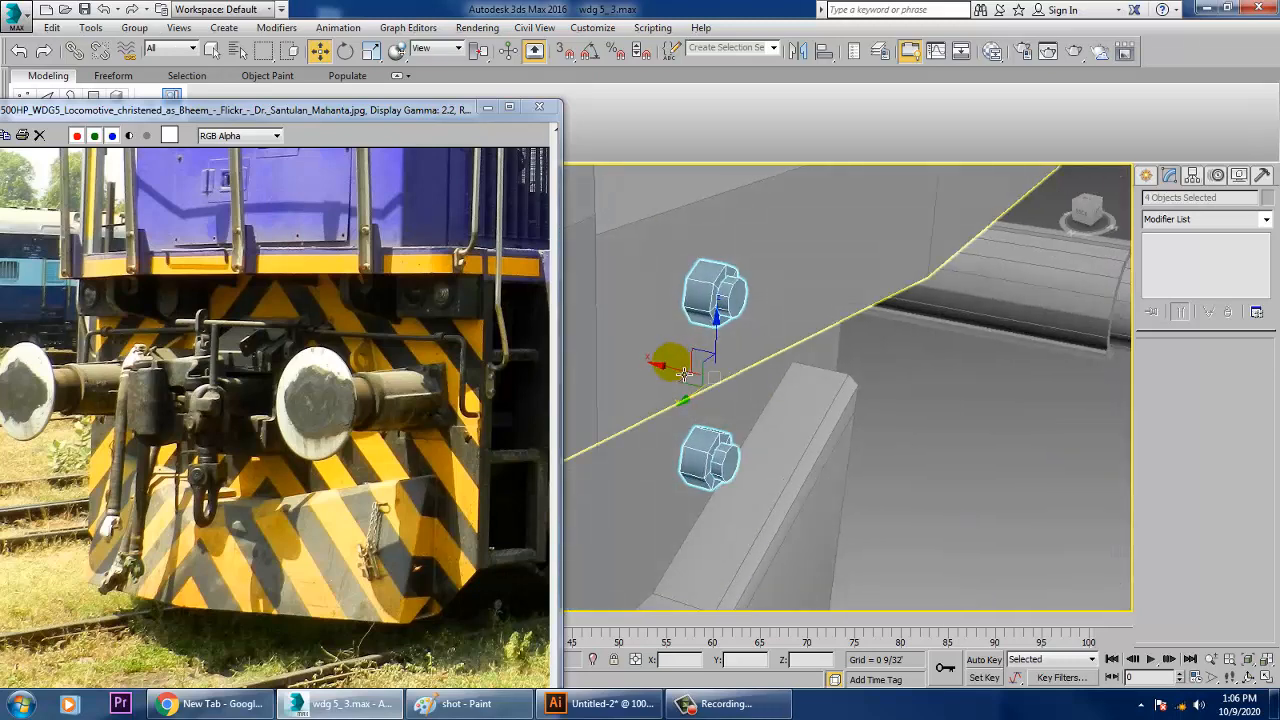
{"action": "left_click_drag", "start_coordinate": [668, 366], "coordinate": [548, 347]}
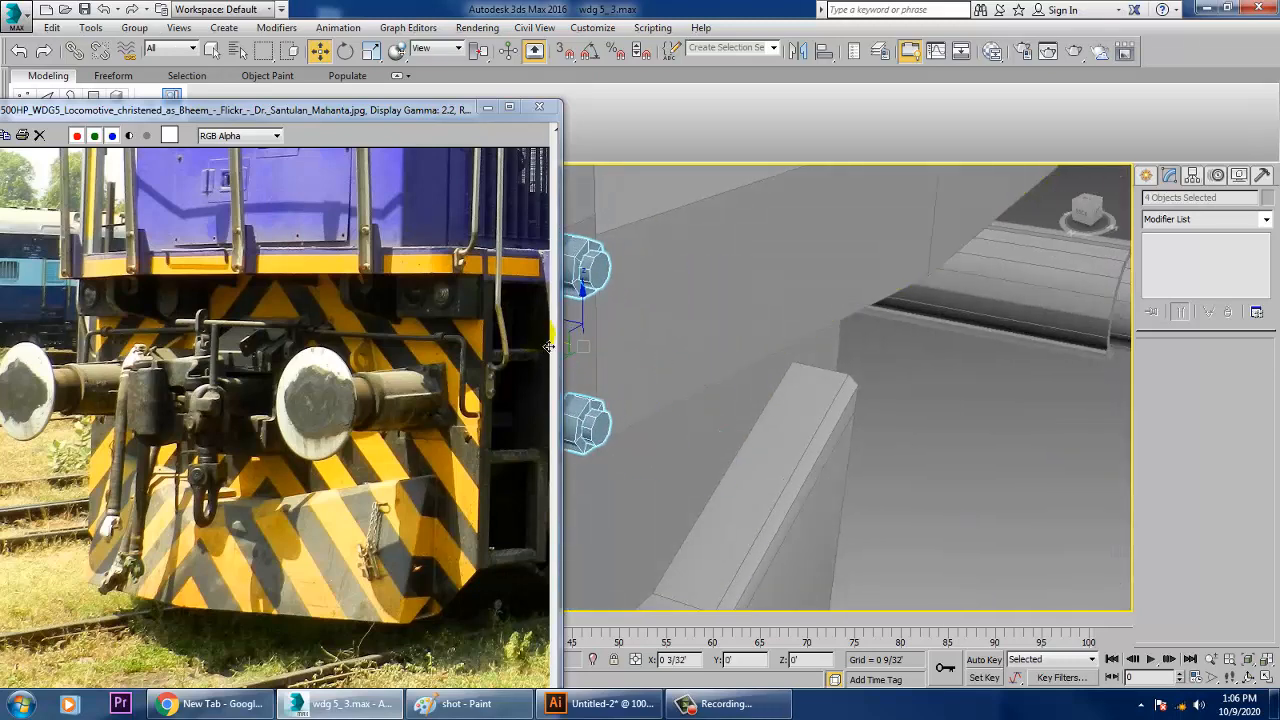
{"action": "scroll", "coordinate": [615, 352], "scroll_direction": "down", "scroll_amount": 3}
{"action": "middle_click_drag", "start_coordinate": [617, 353], "coordinate": [666, 289], "text": "alt"}
Step: Delete the stray bolt tubes hidden inside the deck edge near the outer handrail post, using wireframe display to reach them
{"action": "left_click", "coordinate": [614, 300]}
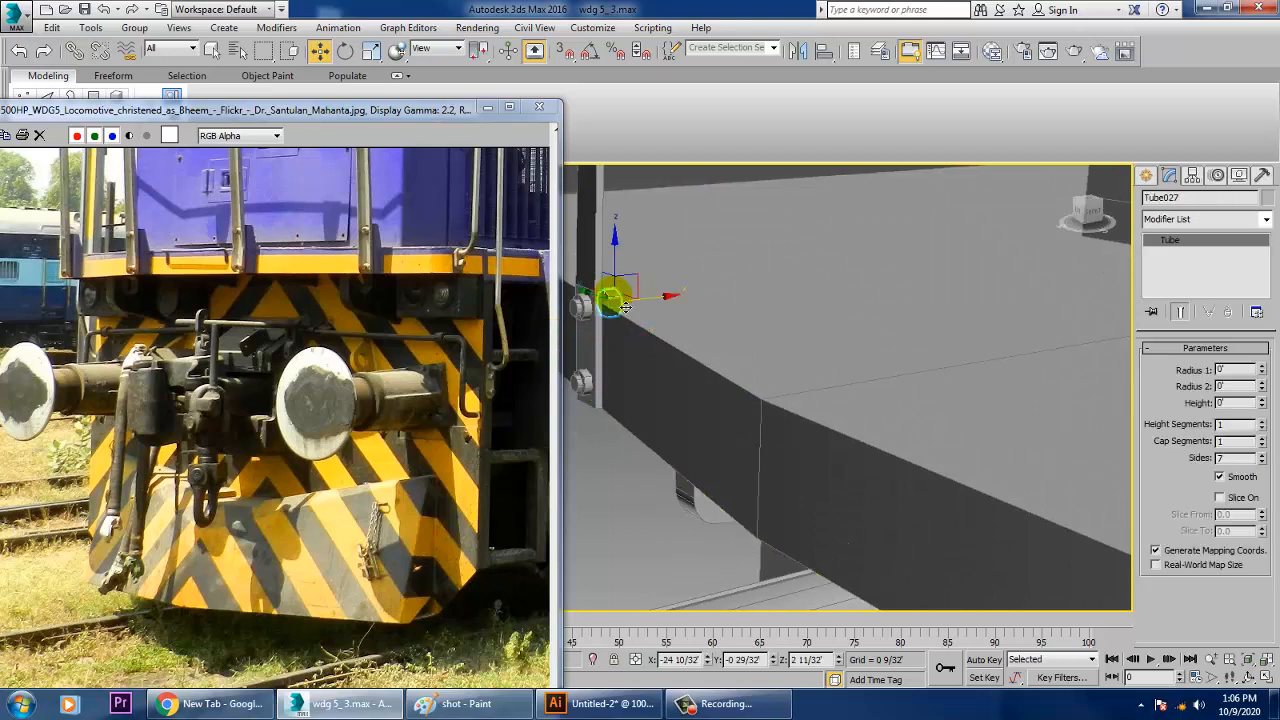
{"action": "key", "text": "F3"}
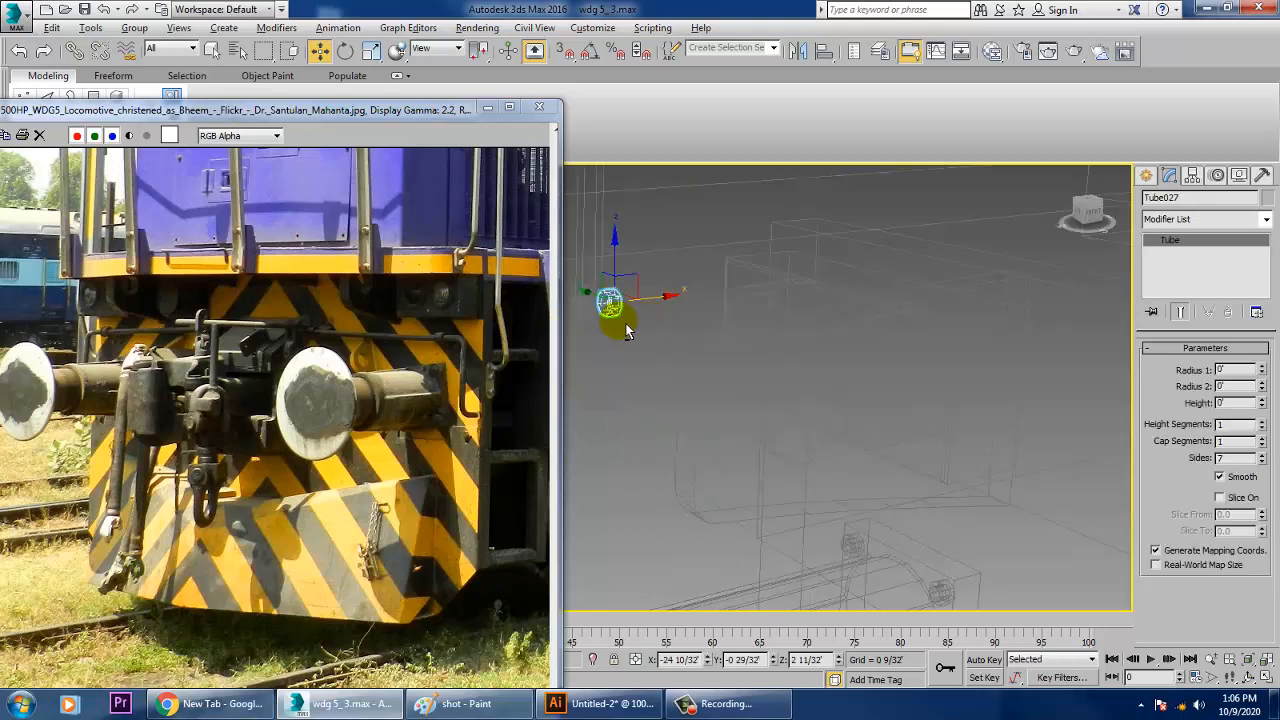
{"action": "mouse_move", "coordinate": [675, 353]}
{"action": "middle_mouse_down", "text": "alt"}
{"action": "mouse_move", "coordinate": [628, 336]}
{"action": "mouse_move", "coordinate": [693, 347]}
{"action": "middle_mouse_up", "text": "alt"}
{"action": "left_click", "coordinate": [629, 328]}
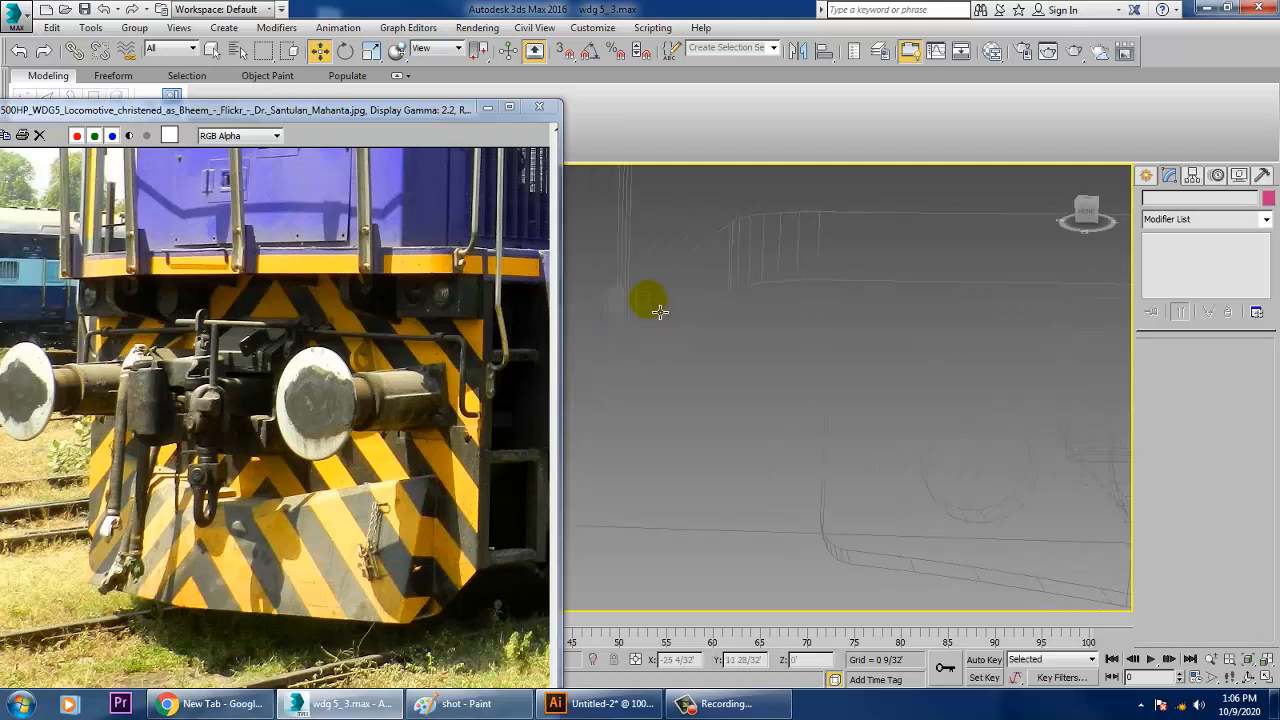
{"action": "left_click", "coordinate": [658, 311]}
{"action": "left_click", "coordinate": [645, 340]}
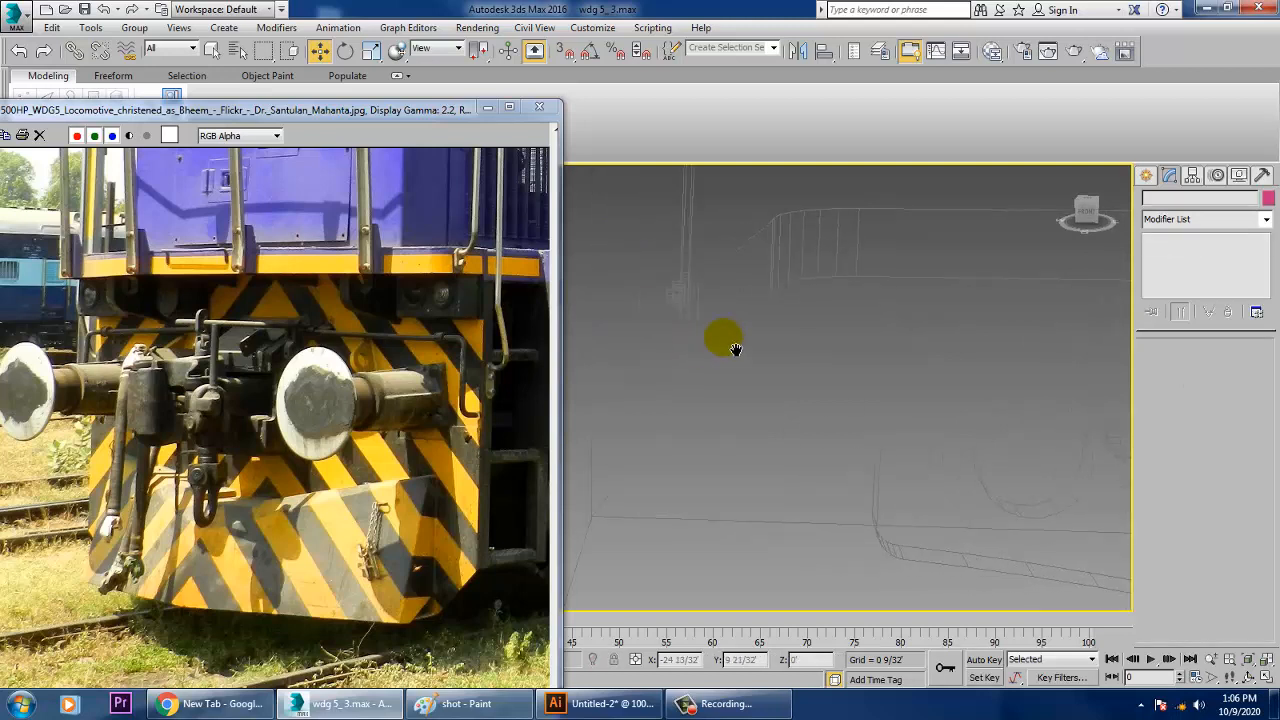
{"action": "middle_click_drag", "start_coordinate": [734, 349], "coordinate": [782, 316]}
{"action": "scroll", "coordinate": [775, 355], "scroll_direction": "up", "scroll_amount": 3}
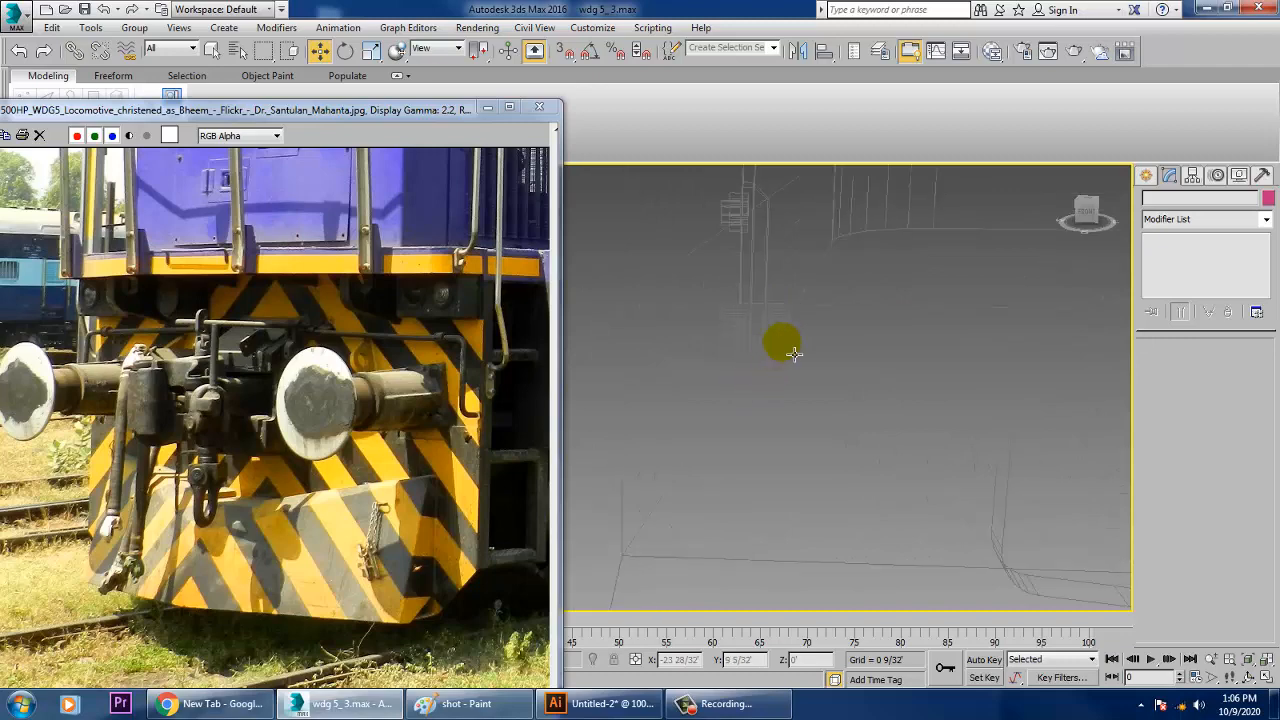
{"action": "left_click", "coordinate": [774, 325]}
{"action": "key", "text": "Delete"}
{"action": "left_click", "coordinate": [781, 325]}
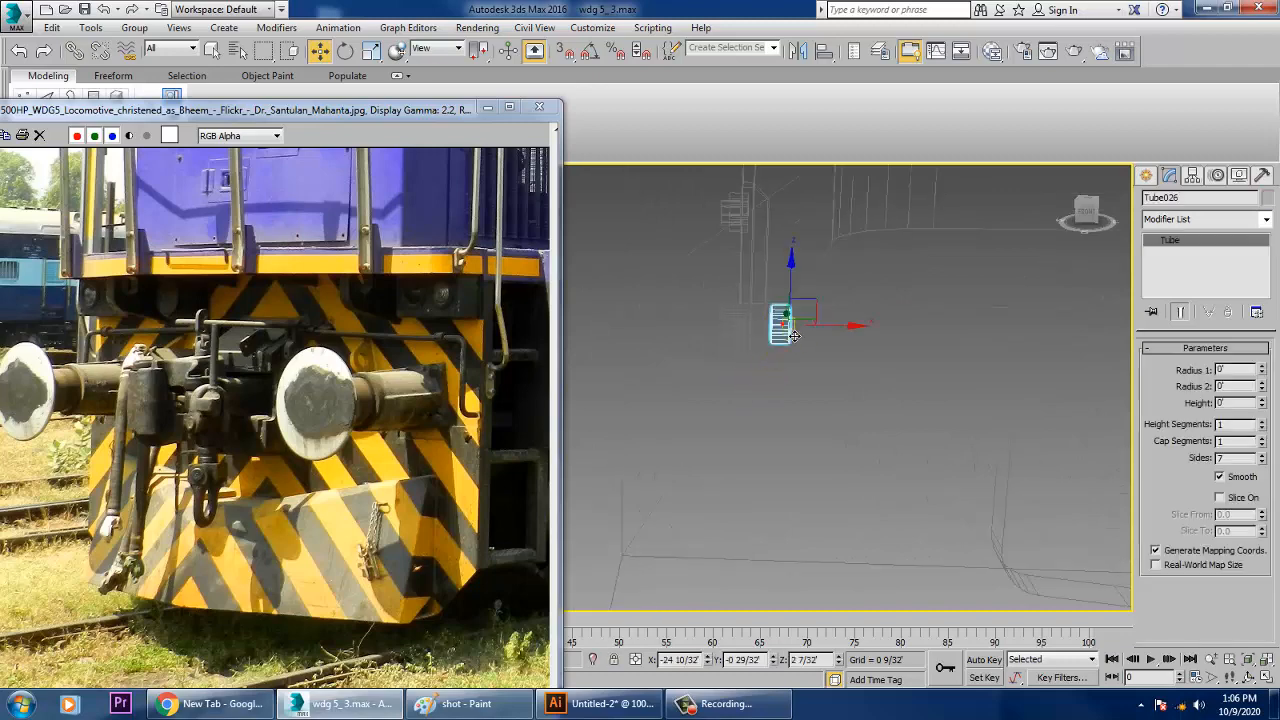
{"action": "key", "text": "Delete"}
{"action": "key", "text": "F3"}
{"action": "scroll", "coordinate": [792, 336], "scroll_direction": "down", "scroll_amount": 3}
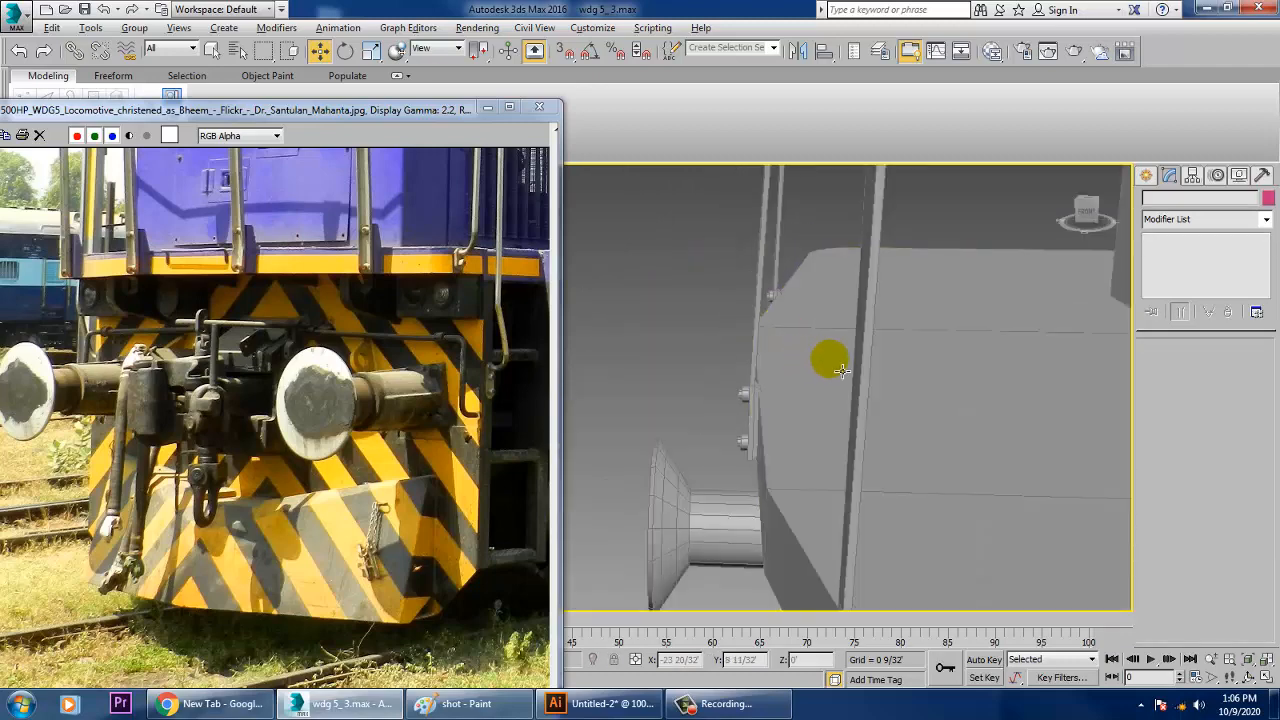
Step: Examine the reference photo's side steps and underframe behind the front plate and compare them with the model from the side and below
{"action": "middle_click_drag", "start_coordinate": [840, 366], "coordinate": [874, 357], "text": "alt"}
{"action": "scroll", "coordinate": [900, 368], "scroll_direction": "up", "scroll_amount": 1}
{"action": "middle_click_drag", "start_coordinate": [751, 377], "coordinate": [745, 375], "text": "alt"}
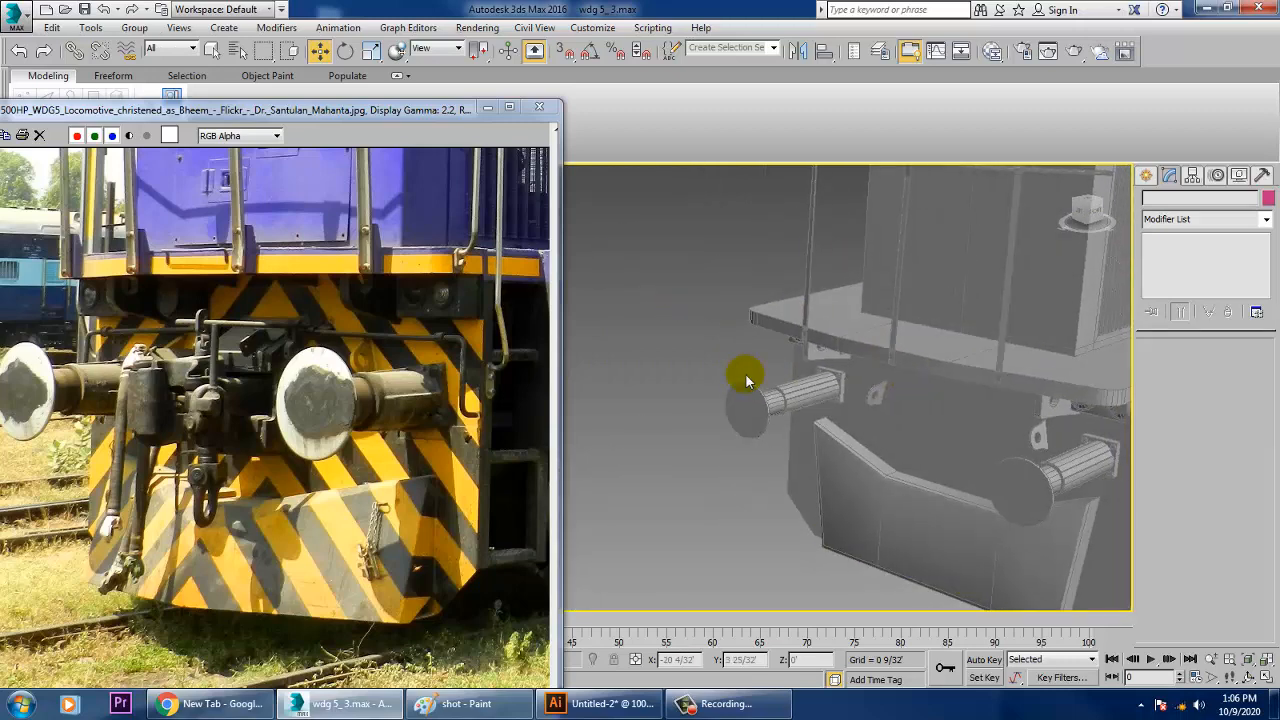
{"action": "middle_click_drag", "start_coordinate": [289, 409], "coordinate": [187, 544]}
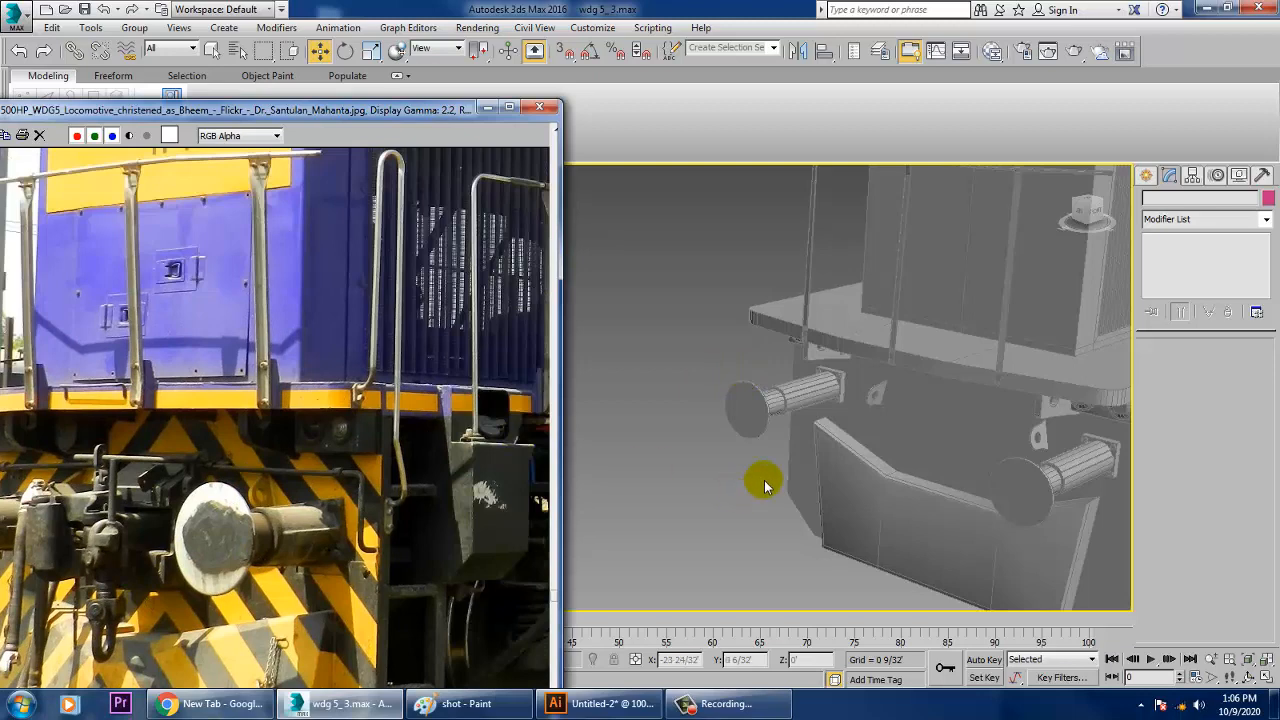
{"action": "middle_click_drag", "start_coordinate": [764, 480], "coordinate": [1058, 477], "text": "alt"}
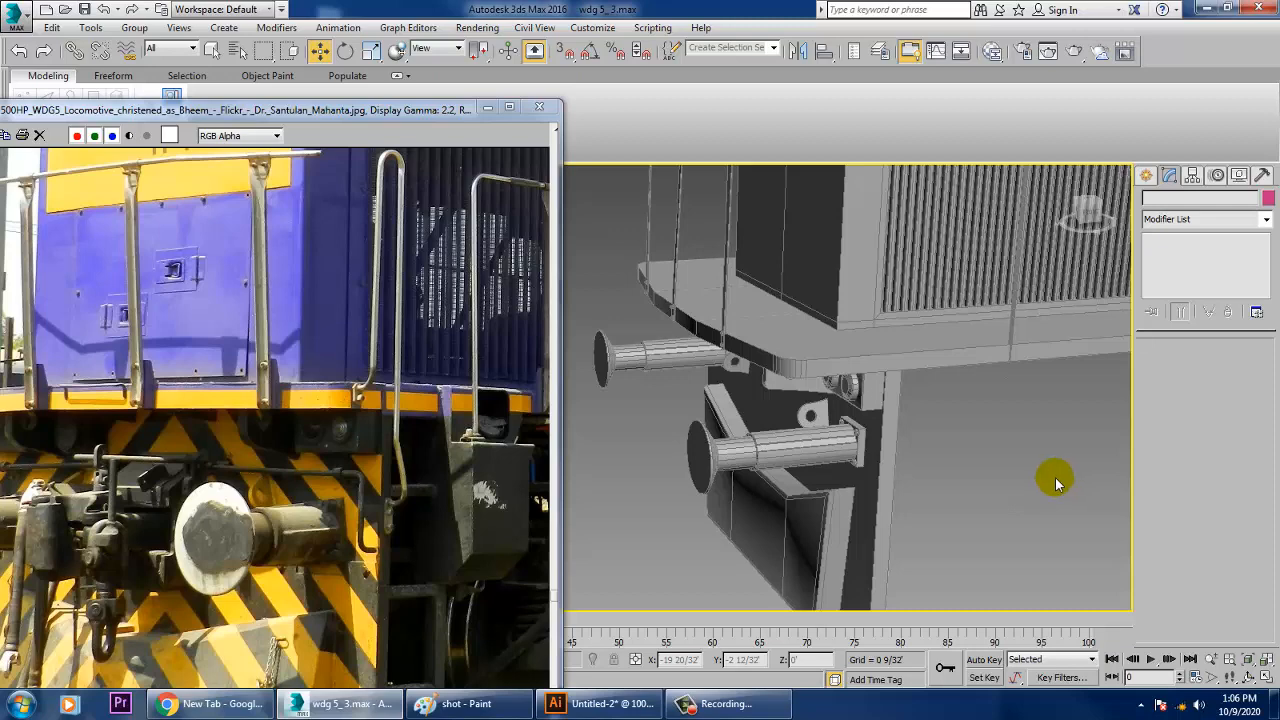
{"action": "middle_click_drag", "start_coordinate": [387, 441], "coordinate": [266, 441]}
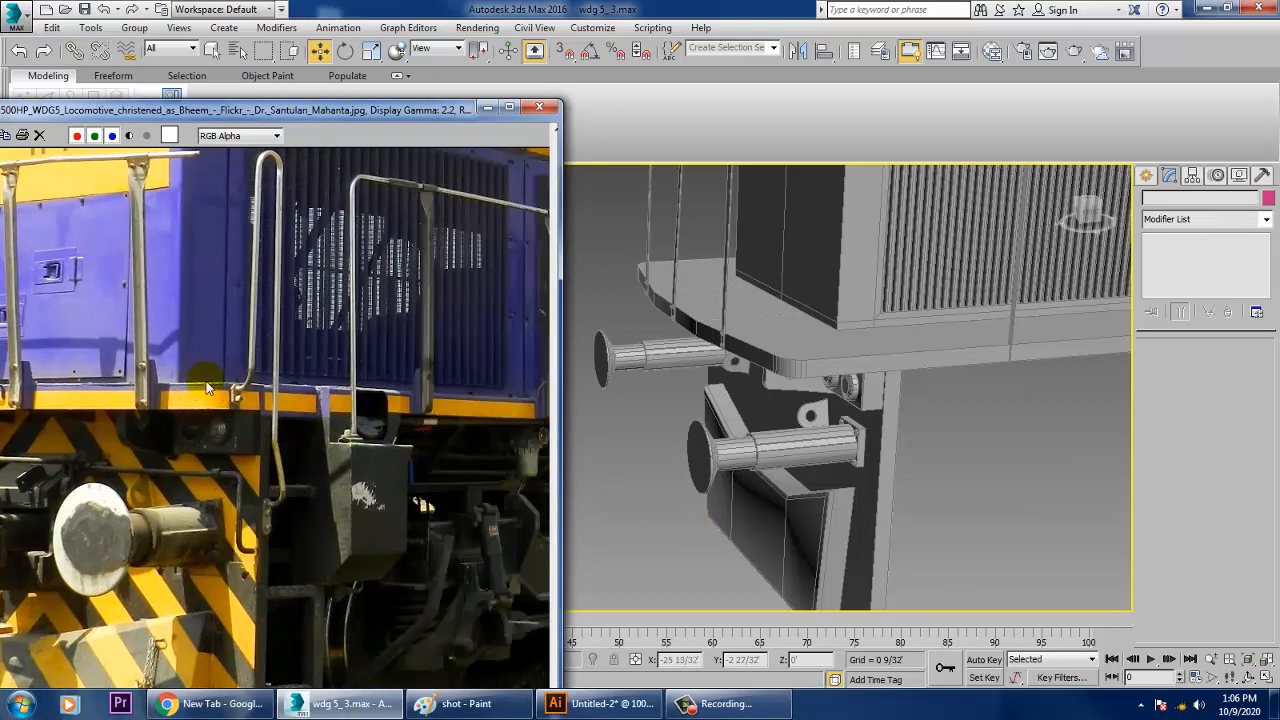
{"action": "middle_click_drag", "start_coordinate": [236, 516], "coordinate": [206, 382]}
{"action": "middle_click_drag", "start_coordinate": [1029, 424], "coordinate": [991, 382], "text": "alt"}
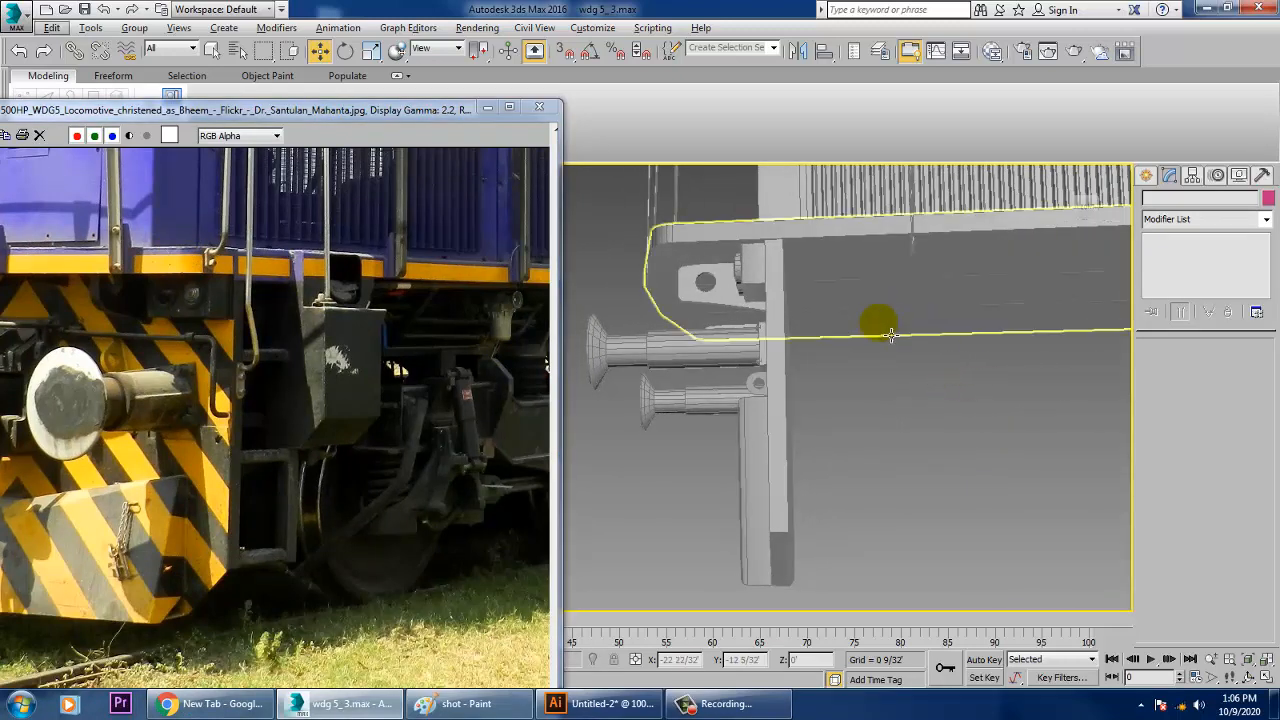
{"action": "middle_click_drag", "start_coordinate": [886, 341], "coordinate": [819, 386], "text": "alt"}
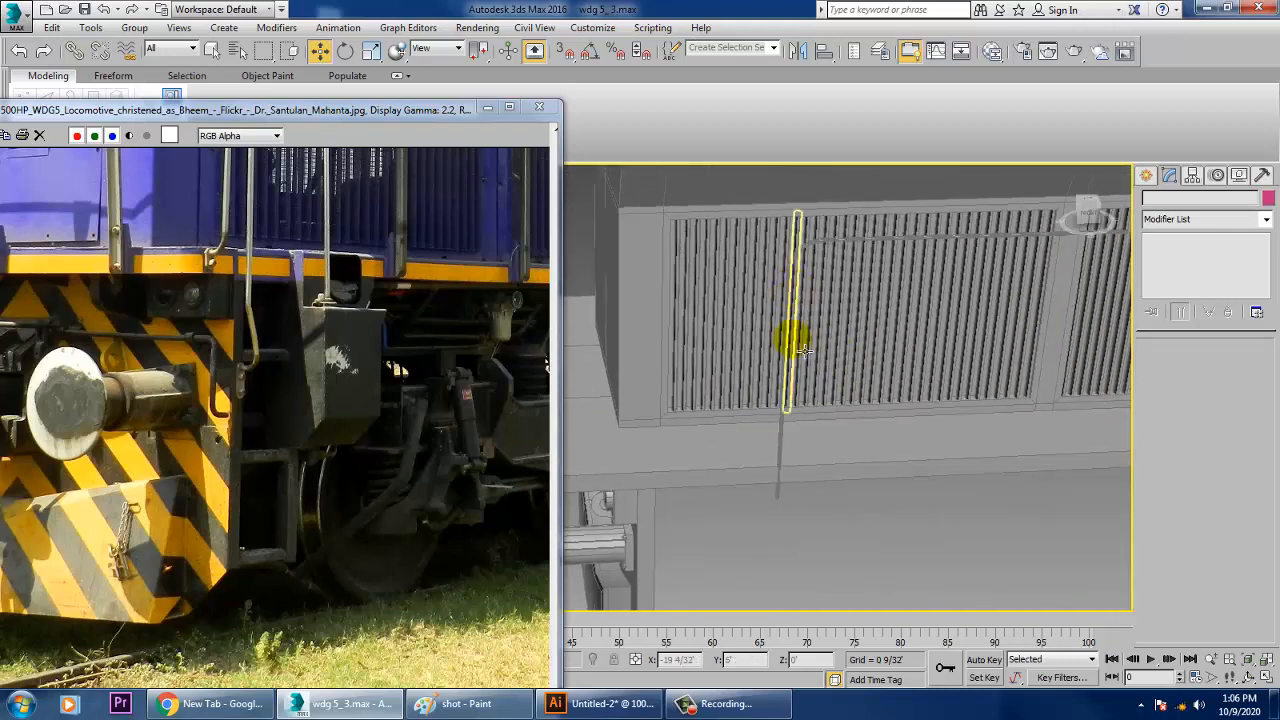
{"action": "left_click", "coordinate": [779, 449]}
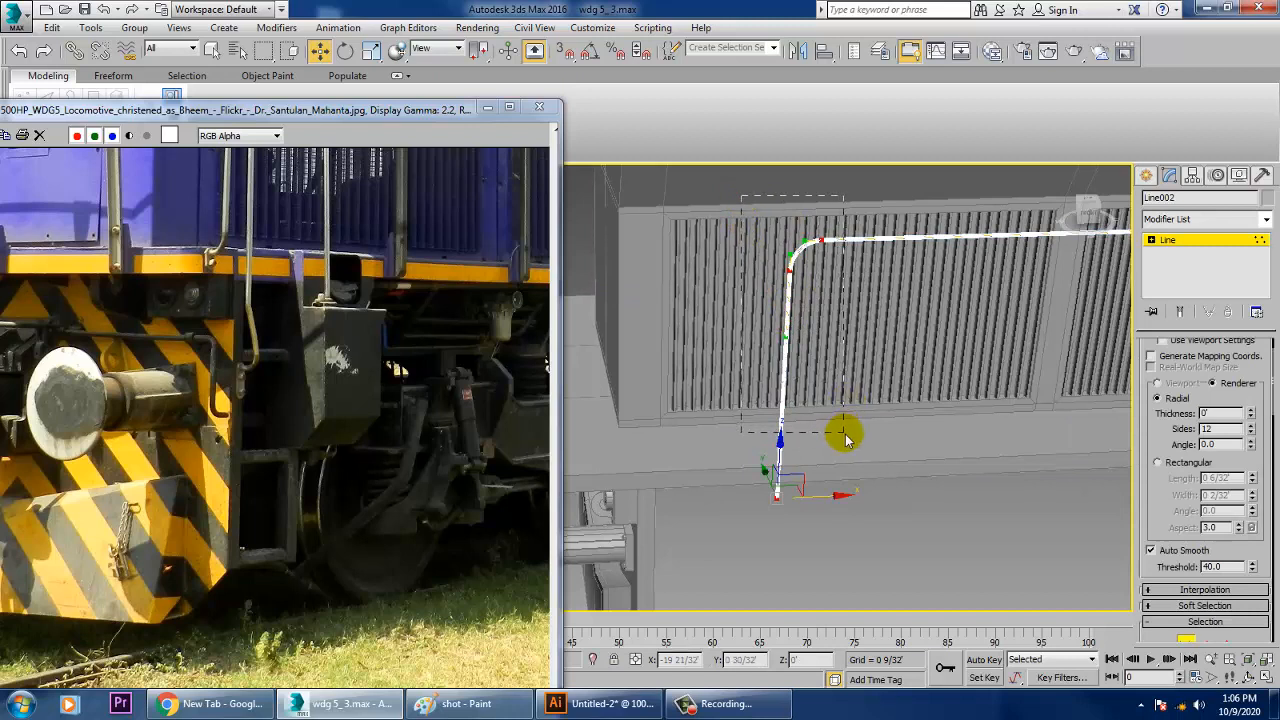
{"action": "left_click_drag", "start_coordinate": [780, 330], "coordinate": [738, 251]}
{"action": "middle_click_drag", "start_coordinate": [338, 358], "coordinate": [348, 385]}
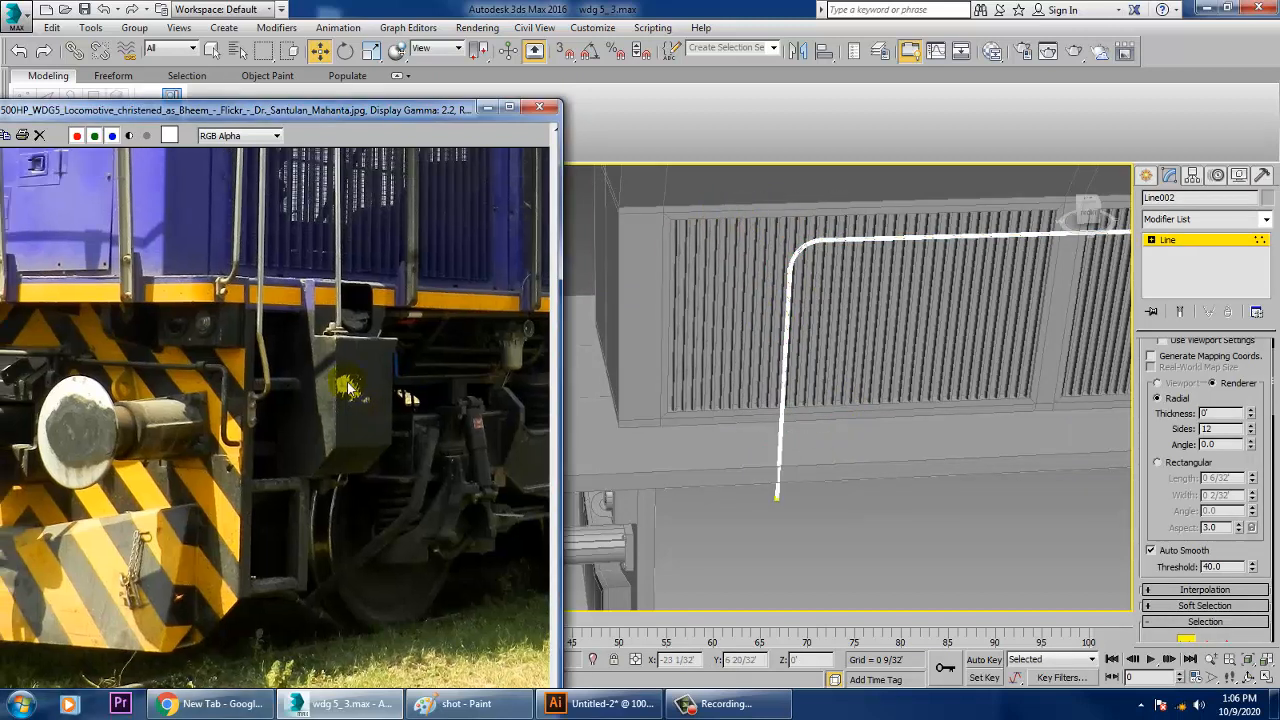
Step: Create a box about 0 6/32' long, 0 3/32' wide and 0 25/32' high behind the front plate in the top view
{"action": "left_click", "coordinate": [1146, 175]}
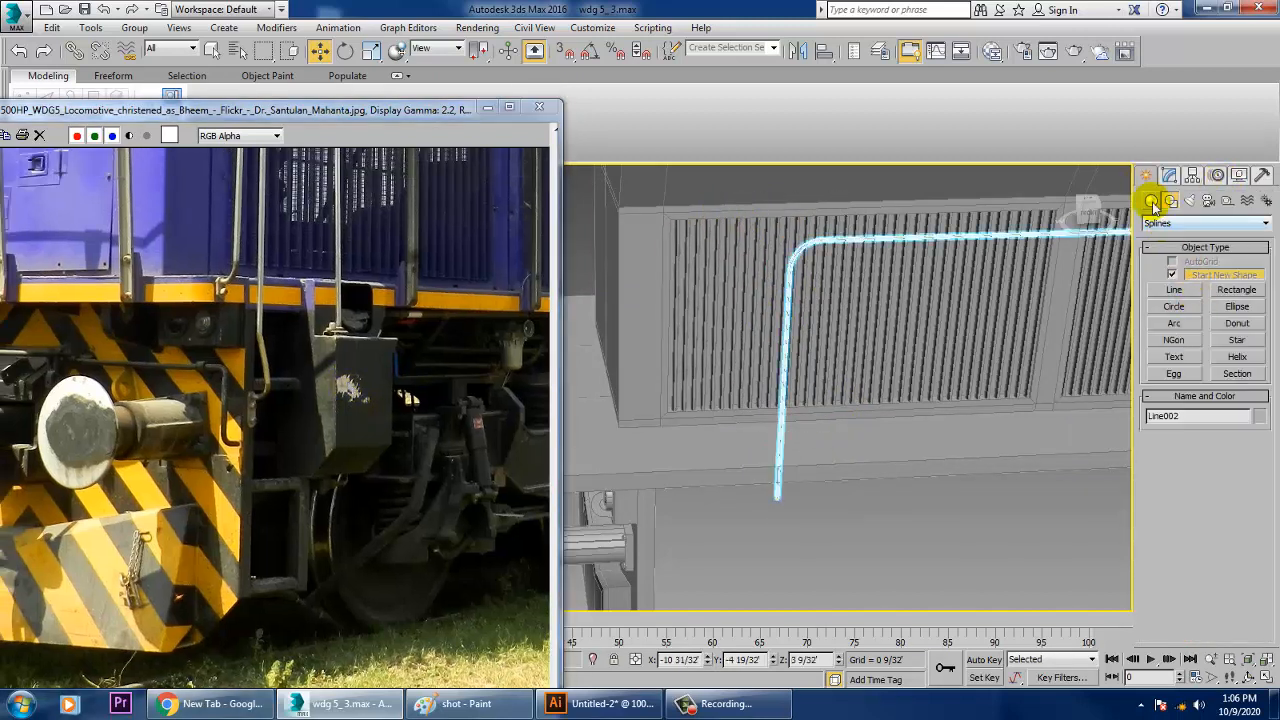
{"action": "left_click", "coordinate": [1151, 200]}
{"action": "left_click", "coordinate": [1173, 277]}
{"action": "middle_click_drag", "start_coordinate": [775, 520], "coordinate": [775, 346]}
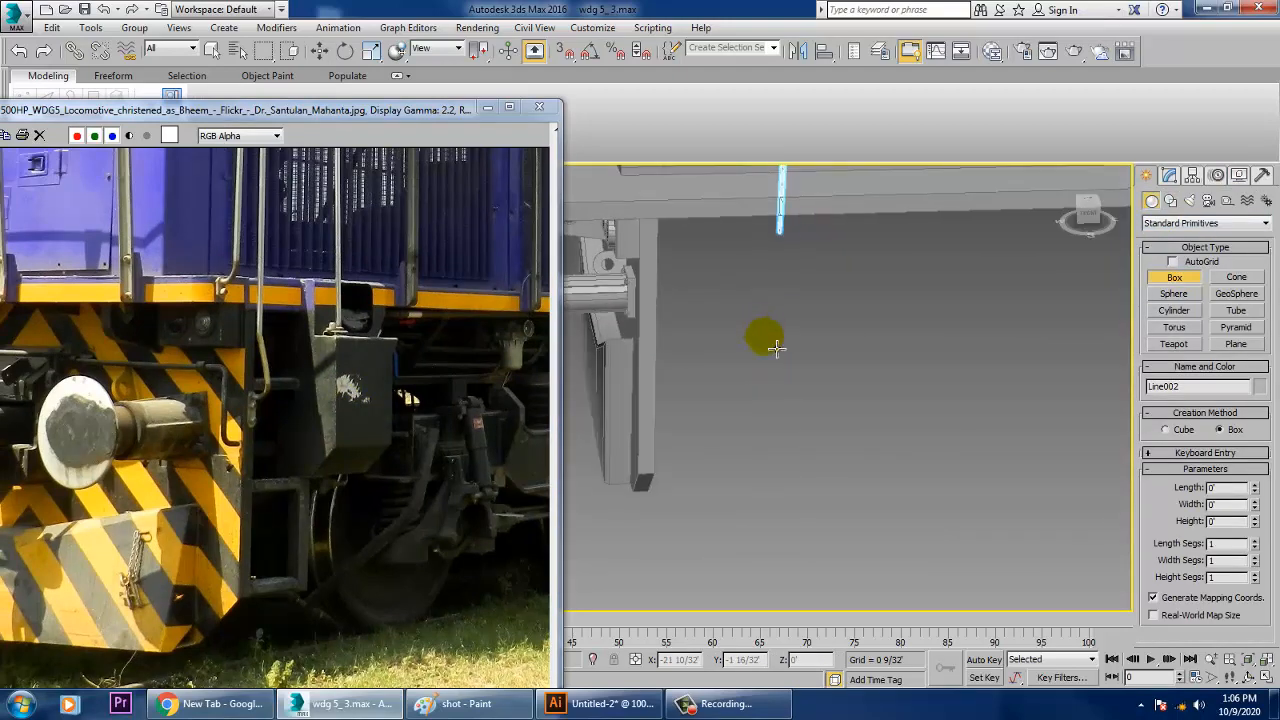
{"action": "key", "text": "alt+w"}
{"action": "middle_click", "coordinate": [606, 342]}
{"action": "key", "text": "alt+w"}
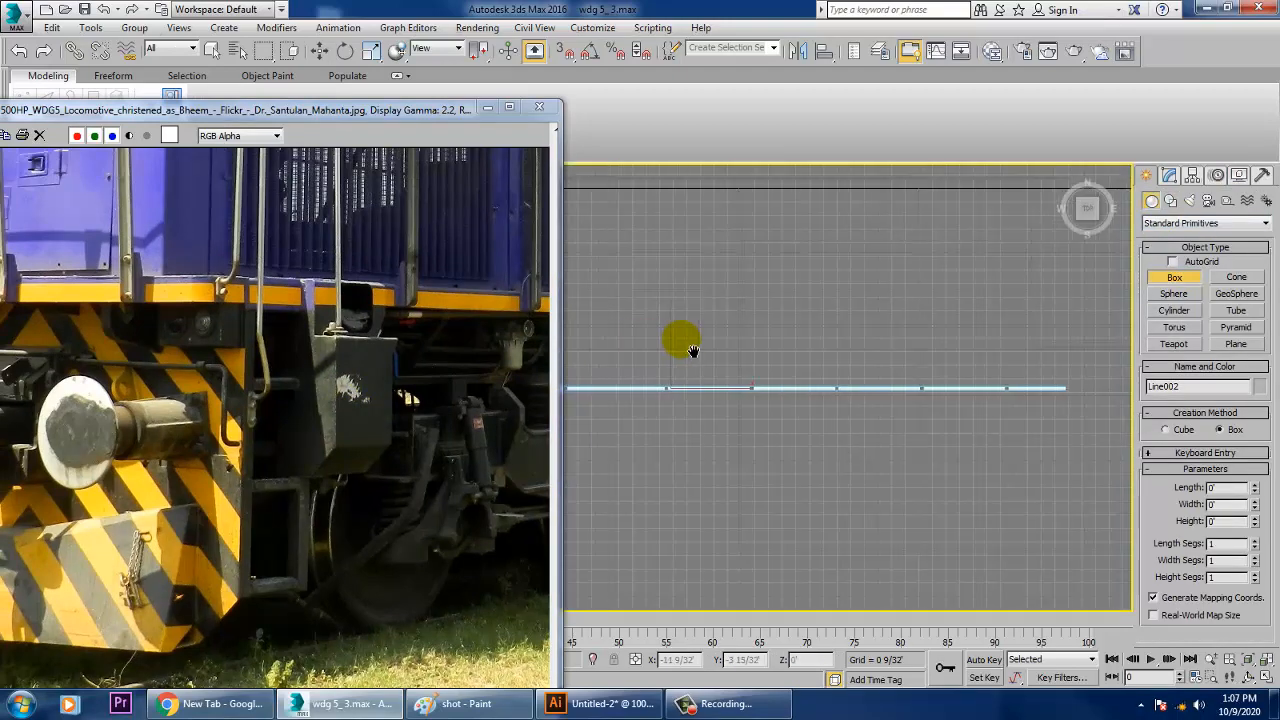
{"action": "scroll", "coordinate": [692, 352], "scroll_direction": "down", "scroll_amount": 4}
{"action": "middle_click_drag", "start_coordinate": [790, 375], "coordinate": [838, 395]}
{"action": "scroll", "coordinate": [778, 410], "scroll_direction": "up", "scroll_amount": 2}
{"action": "scroll", "coordinate": [757, 422], "scroll_direction": "up", "scroll_amount": 4}
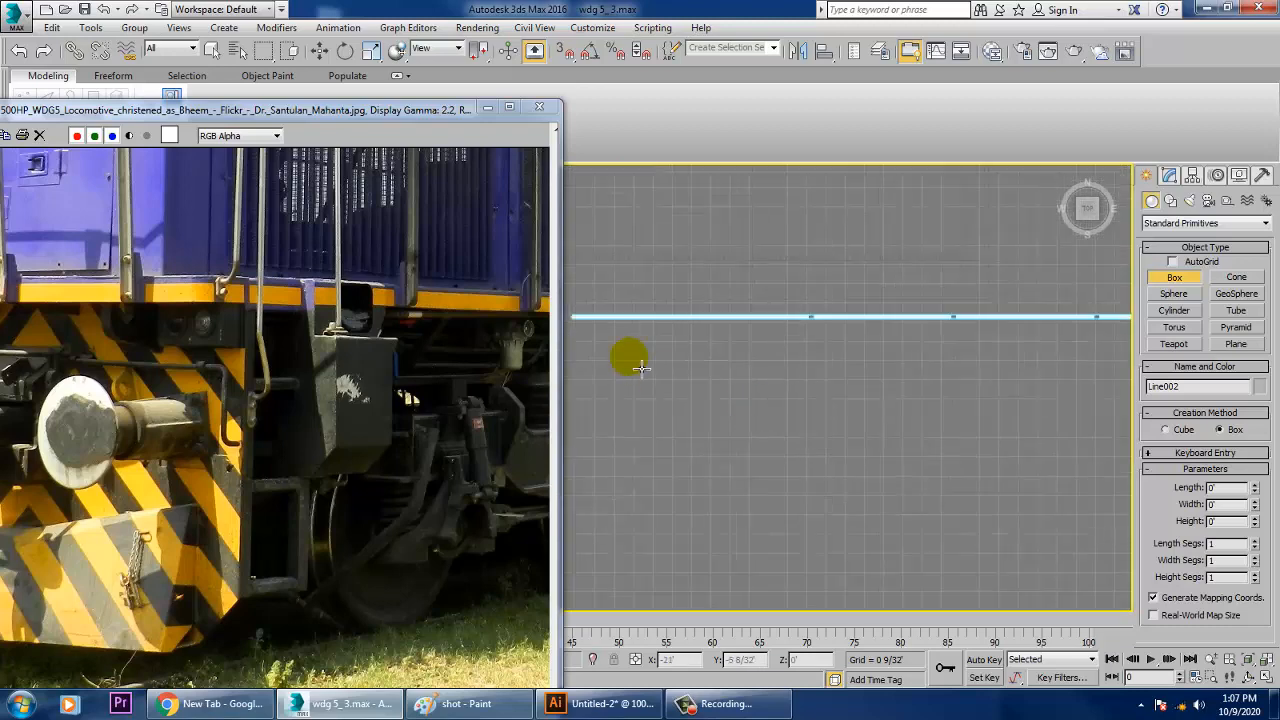
{"action": "middle_click_drag", "start_coordinate": [670, 388], "coordinate": [996, 549]}
{"action": "scroll", "coordinate": [886, 510], "scroll_direction": "up", "scroll_amount": 3}
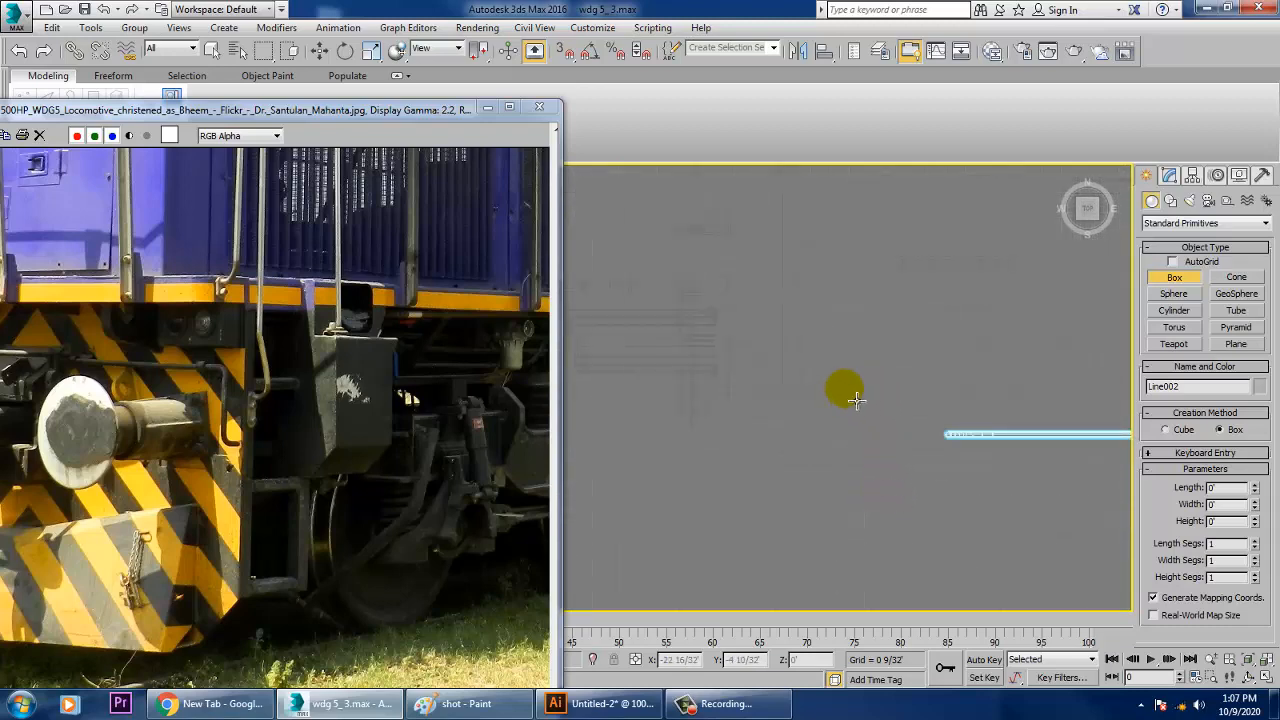
{"action": "left_click_drag", "start_coordinate": [845, 390], "coordinate": [825, 411]}
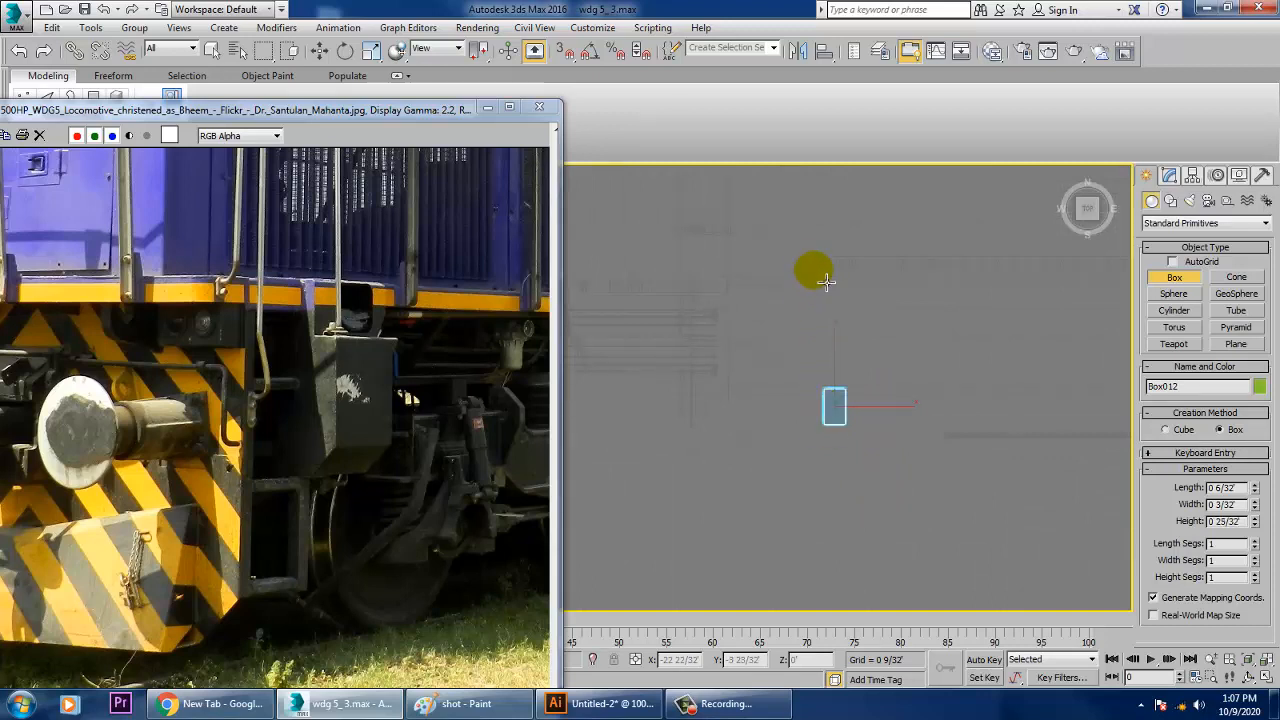
{"action": "left_click", "coordinate": [826, 281]}
Step: Lower the new box by about 0 15/32' along Z, behind the front plate
{"action": "key", "text": "w"}
{"action": "key", "text": "alt+w"}
{"action": "right_click", "coordinate": [964, 500]}
{"action": "scroll", "coordinate": [927, 488], "scroll_direction": "down", "scroll_amount": 4}
{"action": "middle_click_drag", "start_coordinate": [926, 488], "coordinate": [748, 478], "text": "alt"}
{"action": "key", "text": "alt+w"}
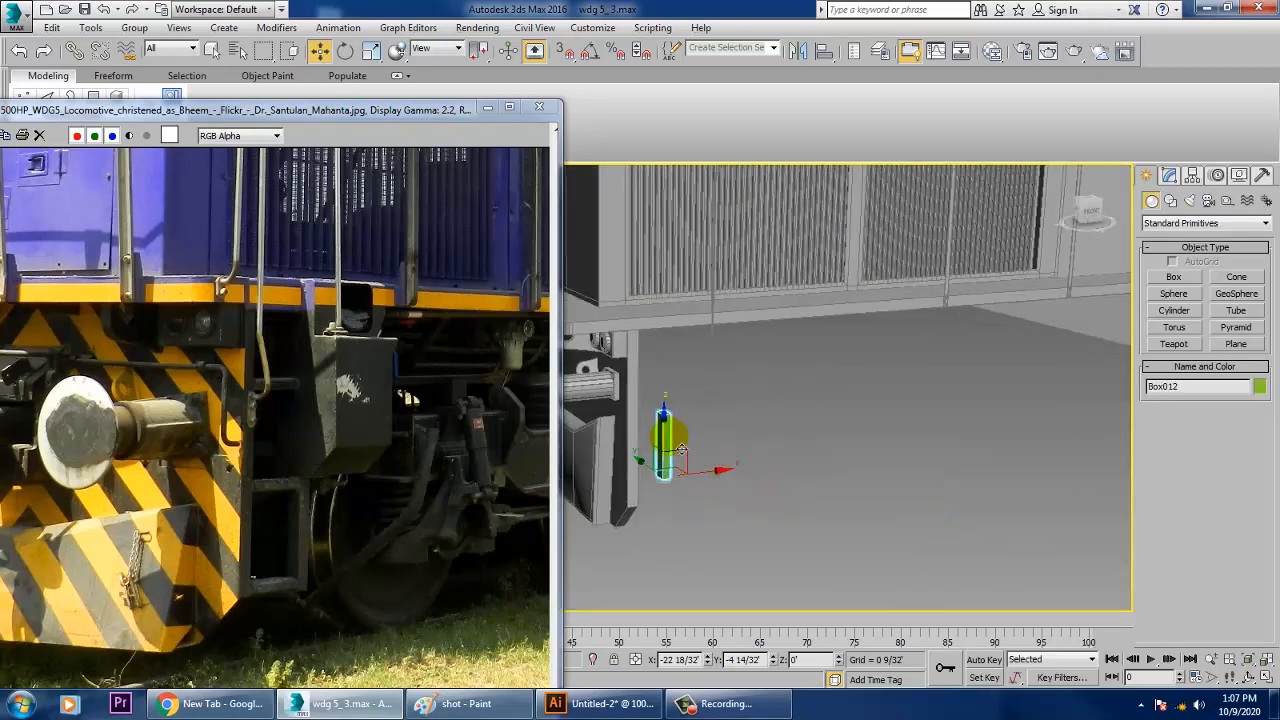
{"action": "left_click_drag", "start_coordinate": [677, 440], "coordinate": [680, 471]}
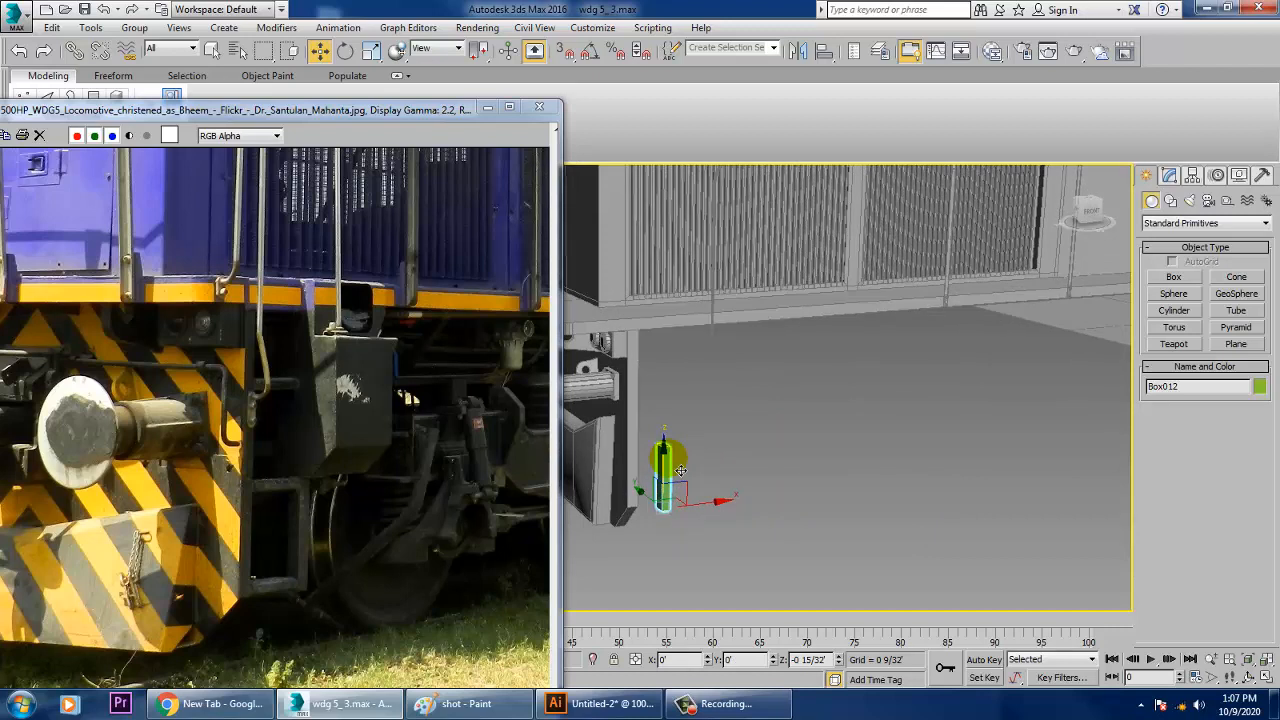
Step: Align the box with the front plate's outer side edge, placing its base at the corner where the plate's lower chamfer begins
{"action": "key", "text": "alt+w"}
{"action": "right_click", "coordinate": [964, 283]}
{"action": "key", "text": "alt+w"}
{"action": "key", "text": "z"}
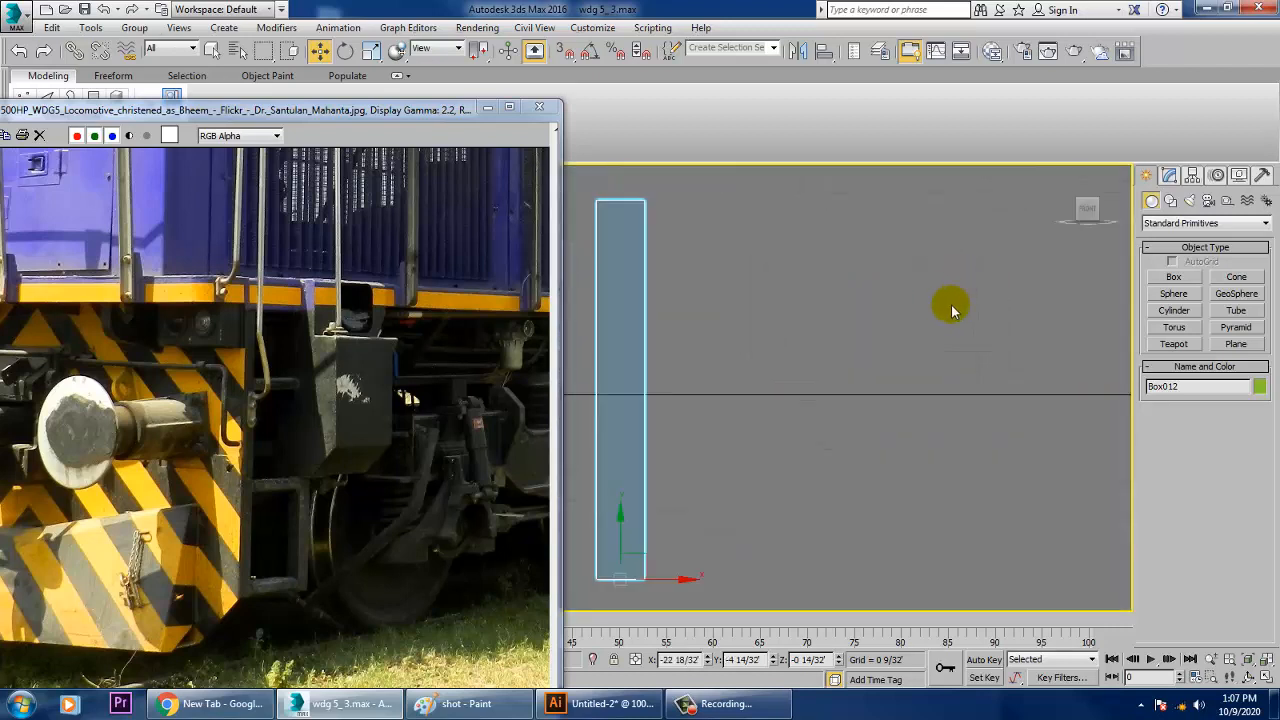
{"action": "middle_click_drag", "start_coordinate": [841, 435], "coordinate": [950, 326]}
{"action": "scroll", "coordinate": [905, 365], "scroll_direction": "down", "scroll_amount": 3}
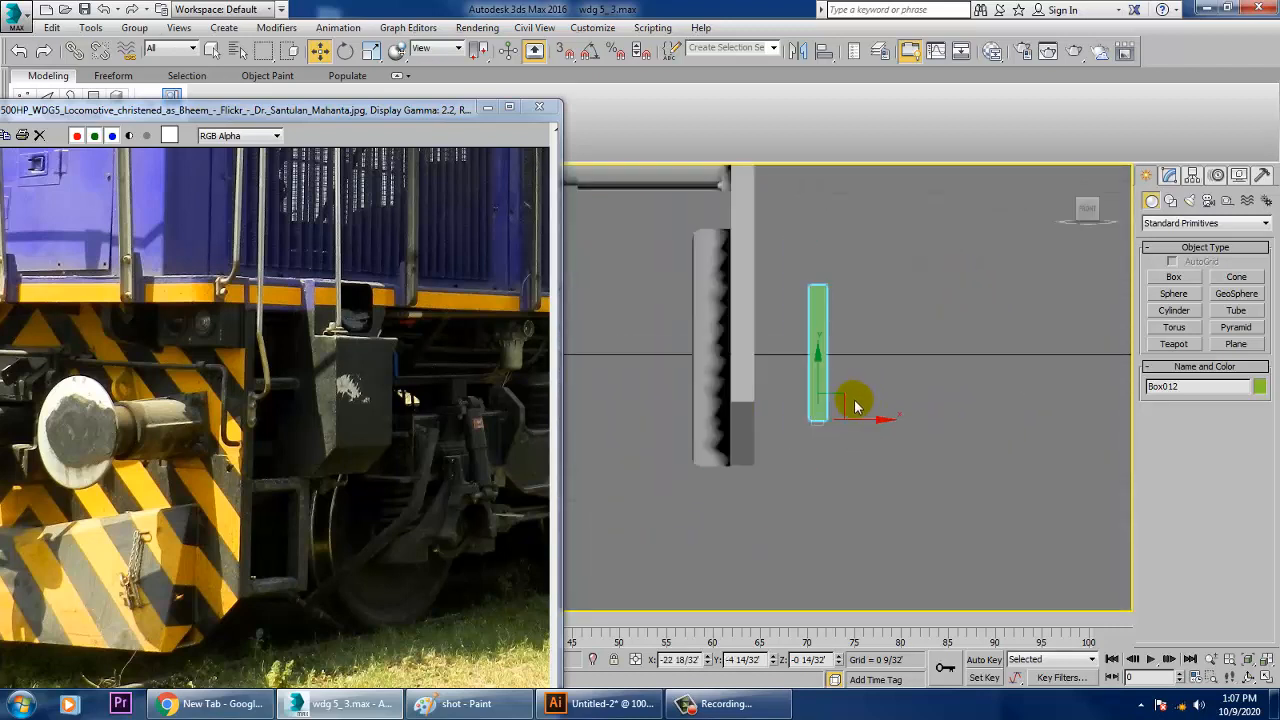
{"action": "scroll", "coordinate": [830, 437], "scroll_direction": "down", "scroll_amount": 4}
{"action": "key", "text": "alt+w"}
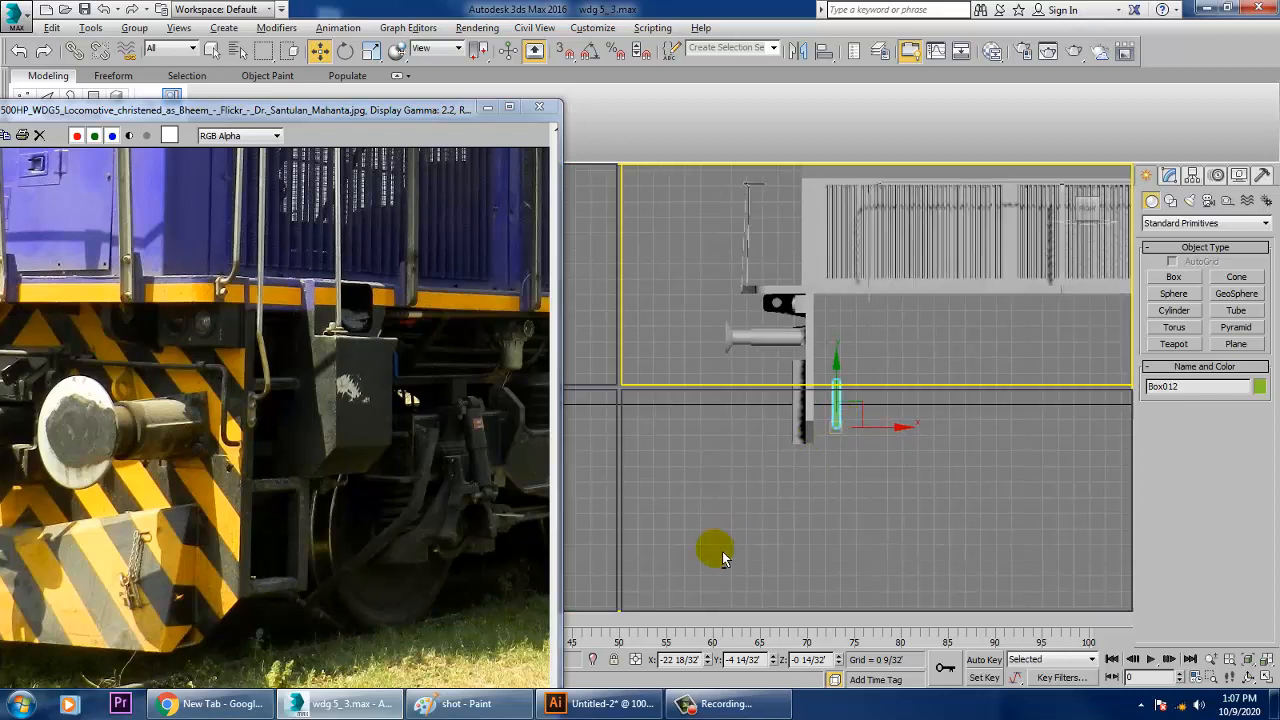
{"action": "right_click", "coordinate": [609, 537]}
{"action": "key", "text": "alt+w"}
{"action": "key", "text": "z"}
{"action": "middle_click_drag", "start_coordinate": [609, 537], "coordinate": [810, 453]}
{"action": "scroll", "coordinate": [810, 453], "scroll_direction": "down", "scroll_amount": 3}
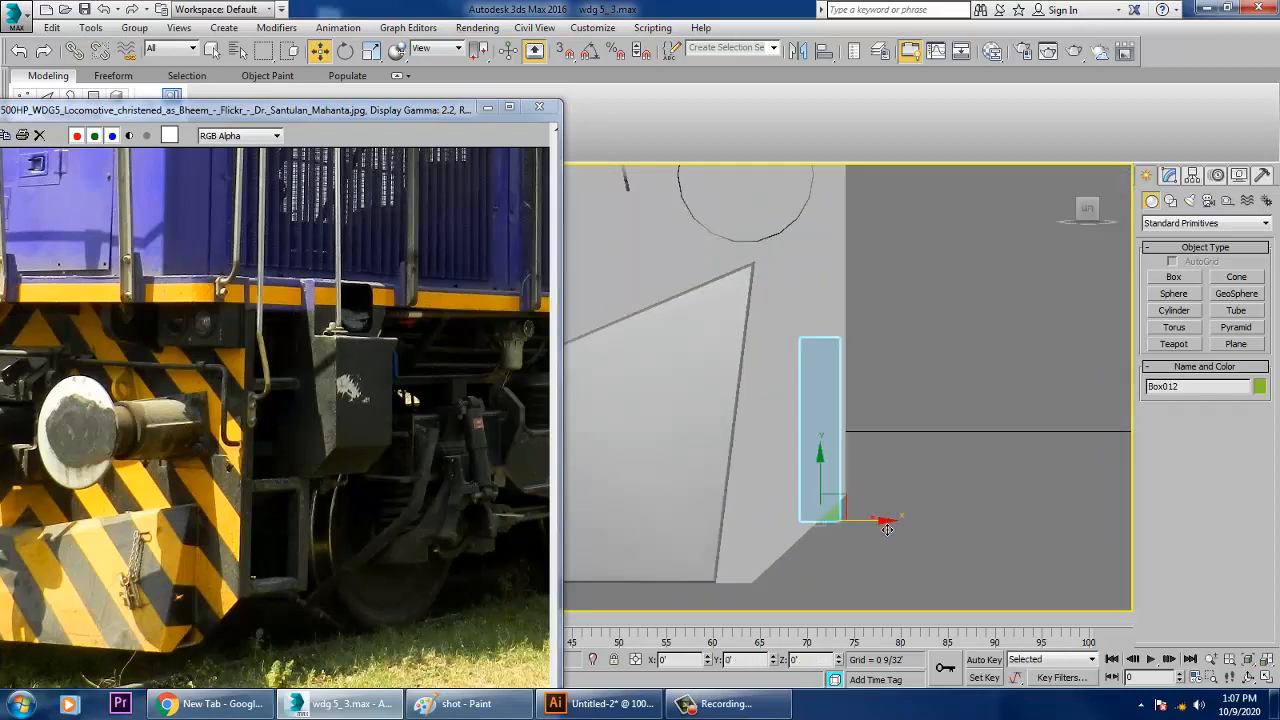
{"action": "left_click_drag", "start_coordinate": [884, 524], "coordinate": [894, 521]}
{"action": "left_click_drag", "start_coordinate": [850, 477], "coordinate": [841, 451]}
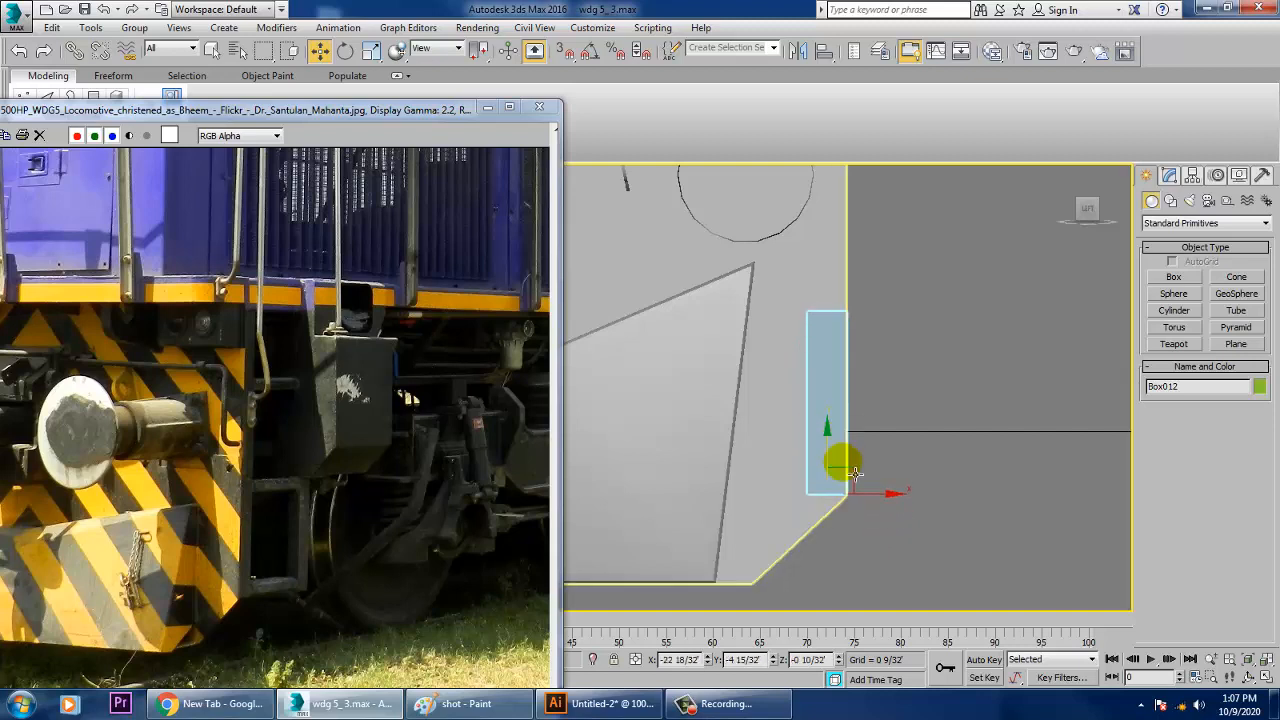
Step: Move the box along X farther behind the front plate, to about -22 7/32'
{"action": "middle_click_drag", "start_coordinate": [959, 493], "coordinate": [676, 477]}
{"action": "key", "text": "alt+w"}
{"action": "right_click", "coordinate": [930, 485]}
{"action": "key", "text": "alt+w"}
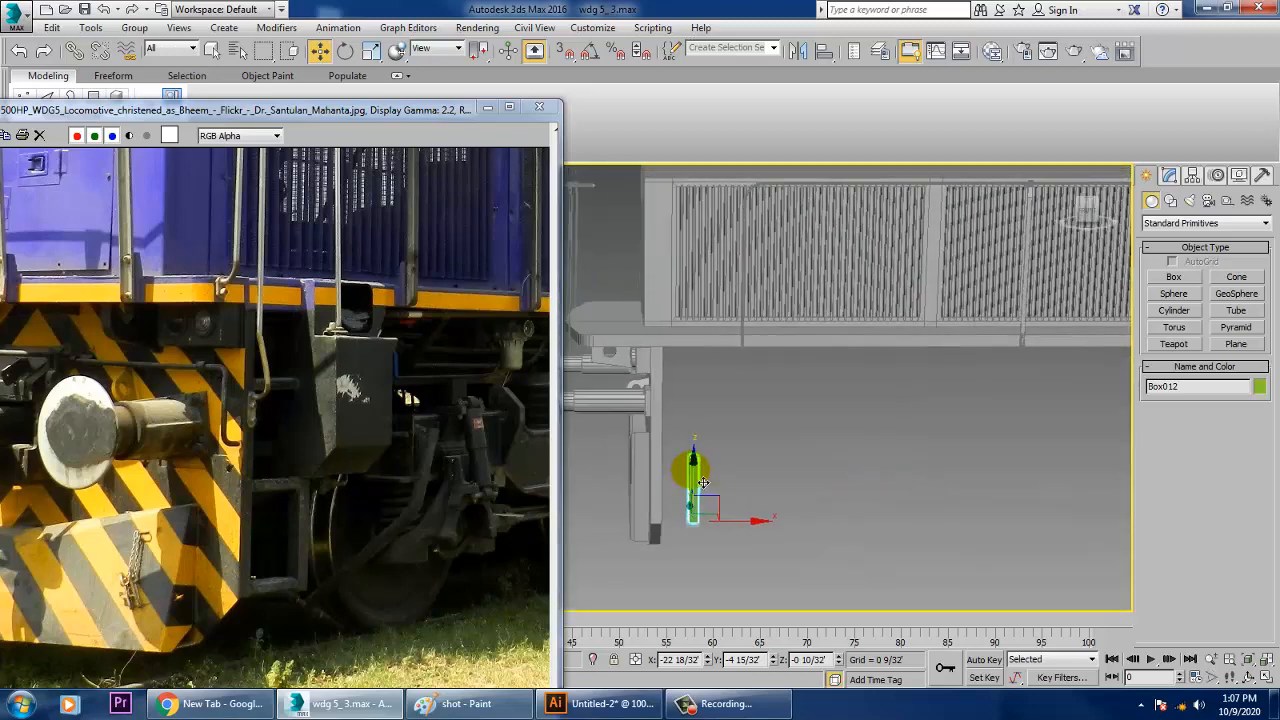
{"action": "left_click", "coordinate": [745, 533]}
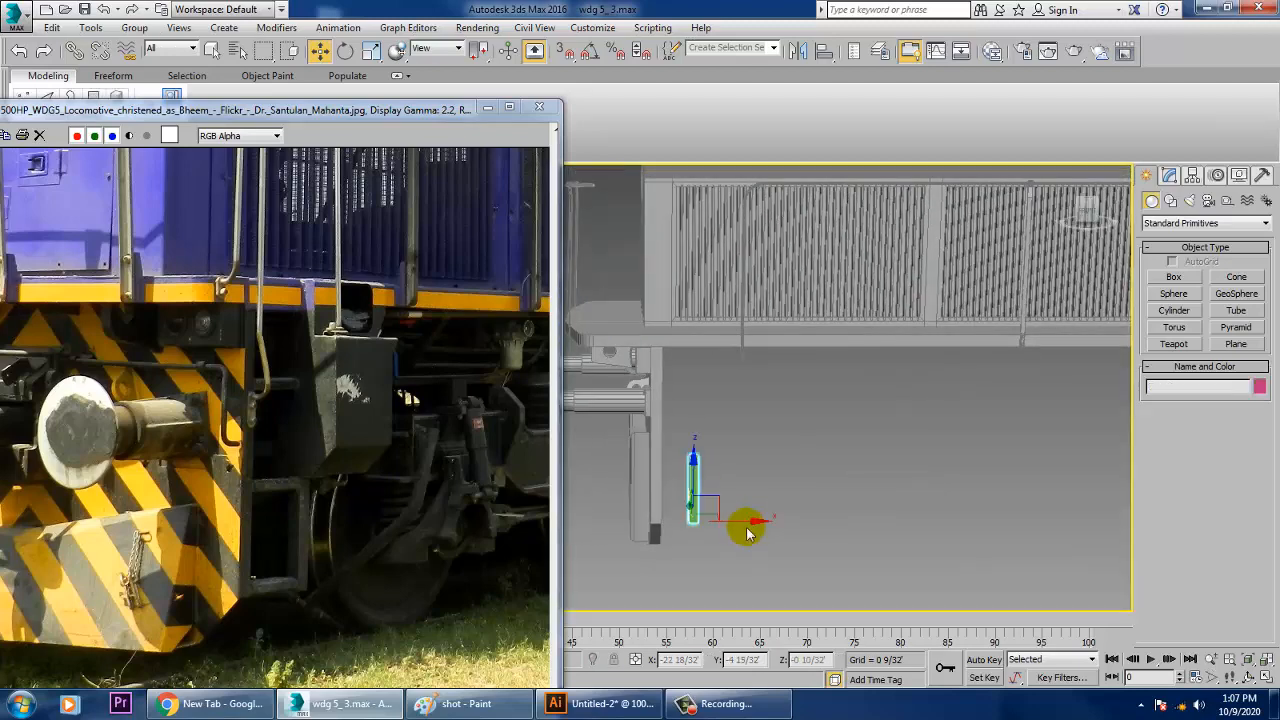
{"action": "left_click", "coordinate": [775, 518]}
{"action": "left_click", "coordinate": [695, 500]}
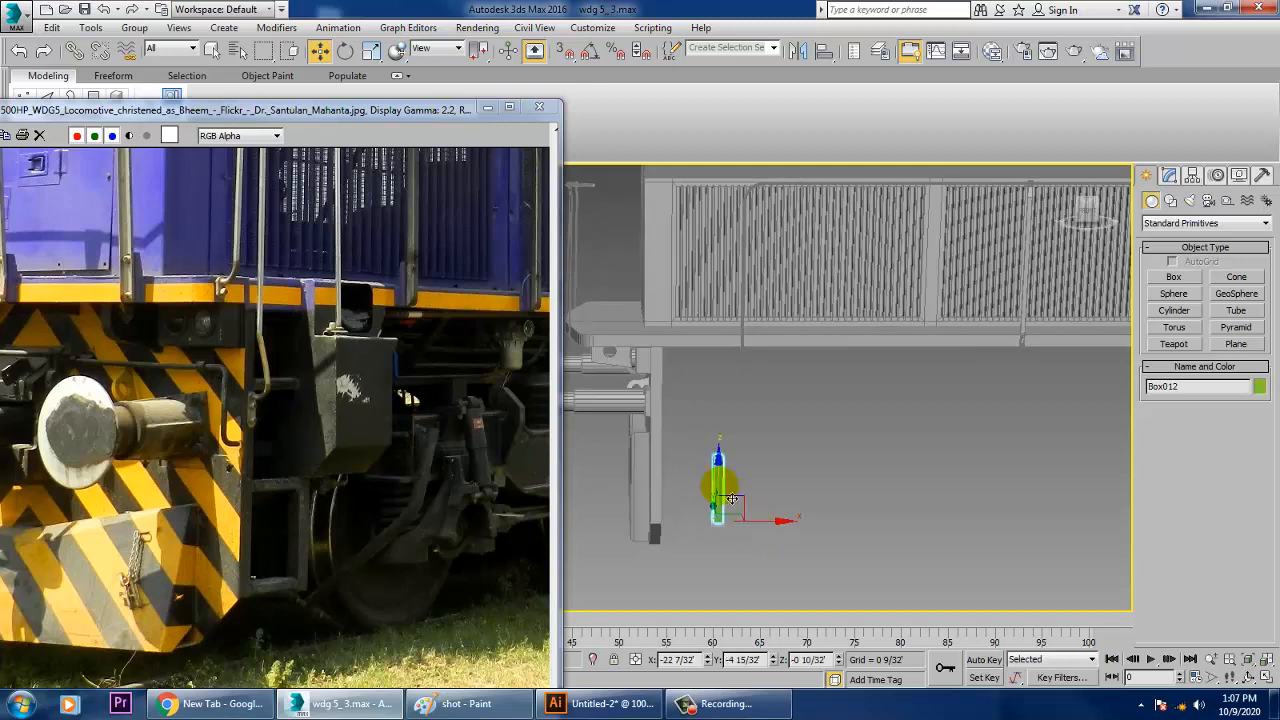
Step: Convert the box to an Editable Poly and raise its top vertices by about 1 6/32' toward the deck
{"action": "right_click", "coordinate": [716, 478]}
{"action": "mouse_move", "coordinate": [805, 642]}
{"action": "left_click", "coordinate": [886, 629]}
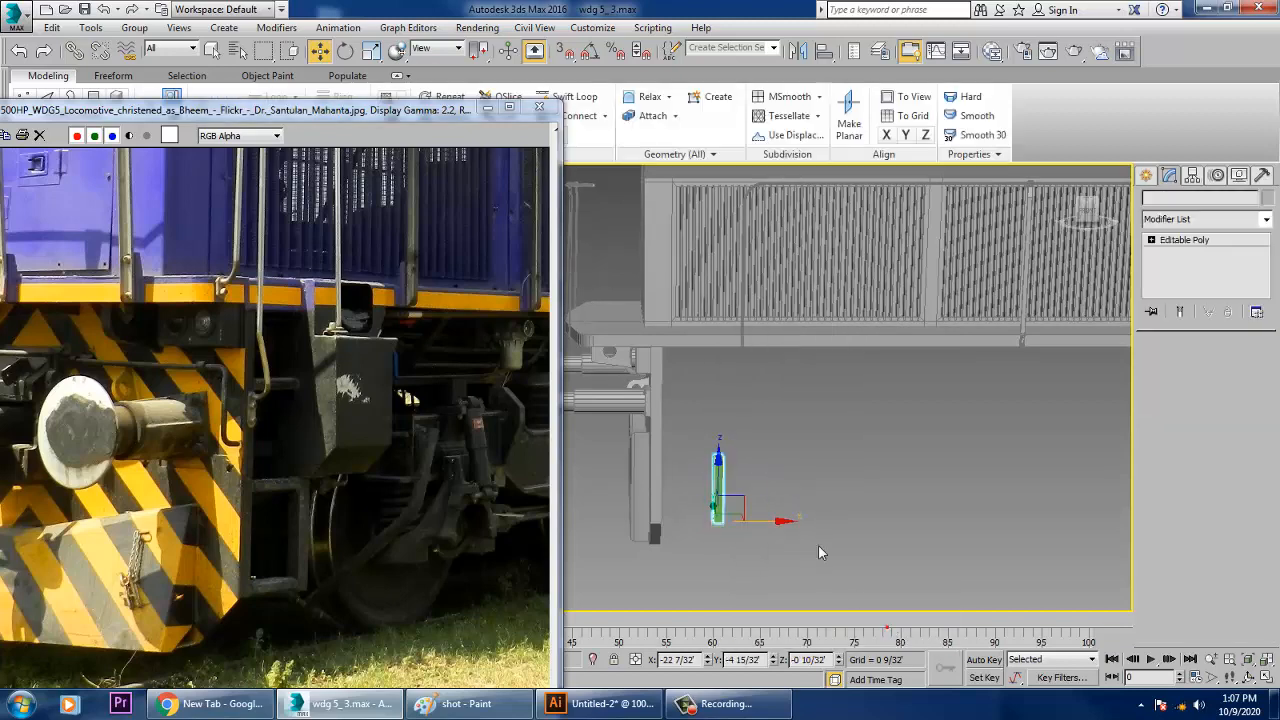
{"action": "left_click_drag", "start_coordinate": [730, 419], "coordinate": [742, 330]}
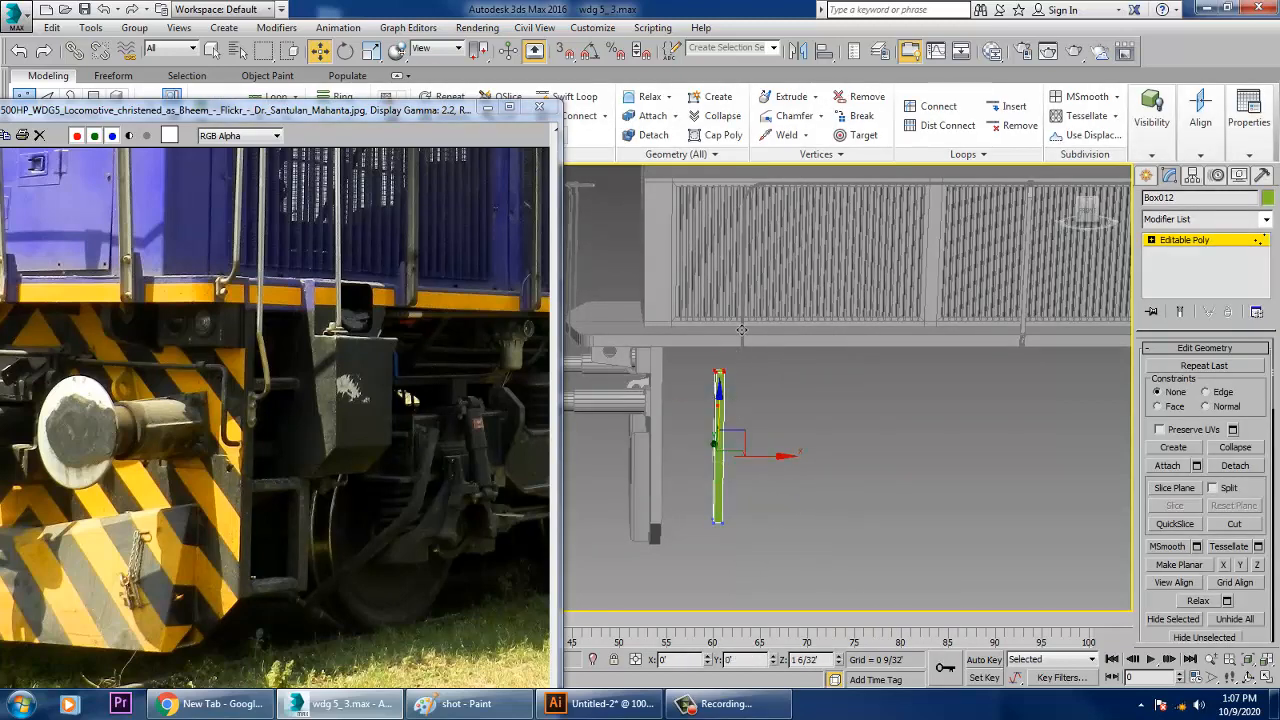
Step: Create a box about 1' long, 0 18/32' wide and 0 10/32' high over the upper part of the post behind the front plate
{"action": "middle_click_drag", "start_coordinate": [714, 357], "coordinate": [886, 402], "text": "alt"}
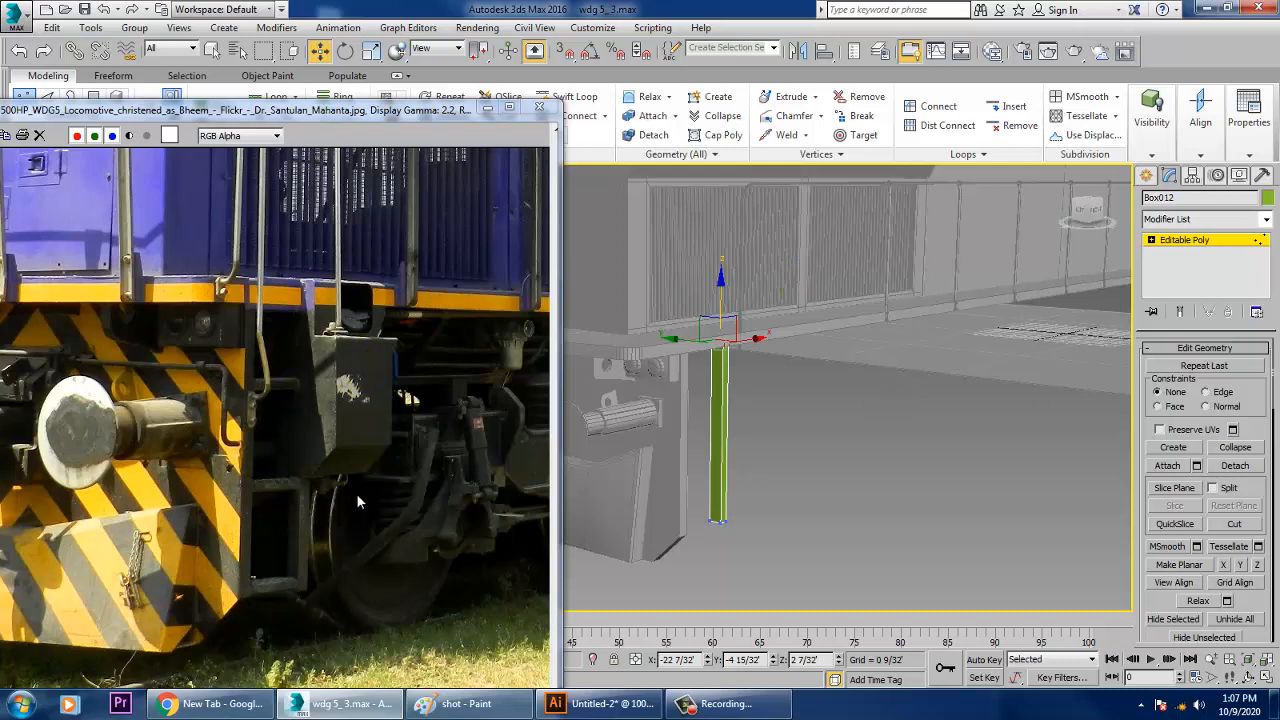
{"action": "middle_click_drag", "start_coordinate": [849, 489], "coordinate": [686, 483], "text": "alt"}
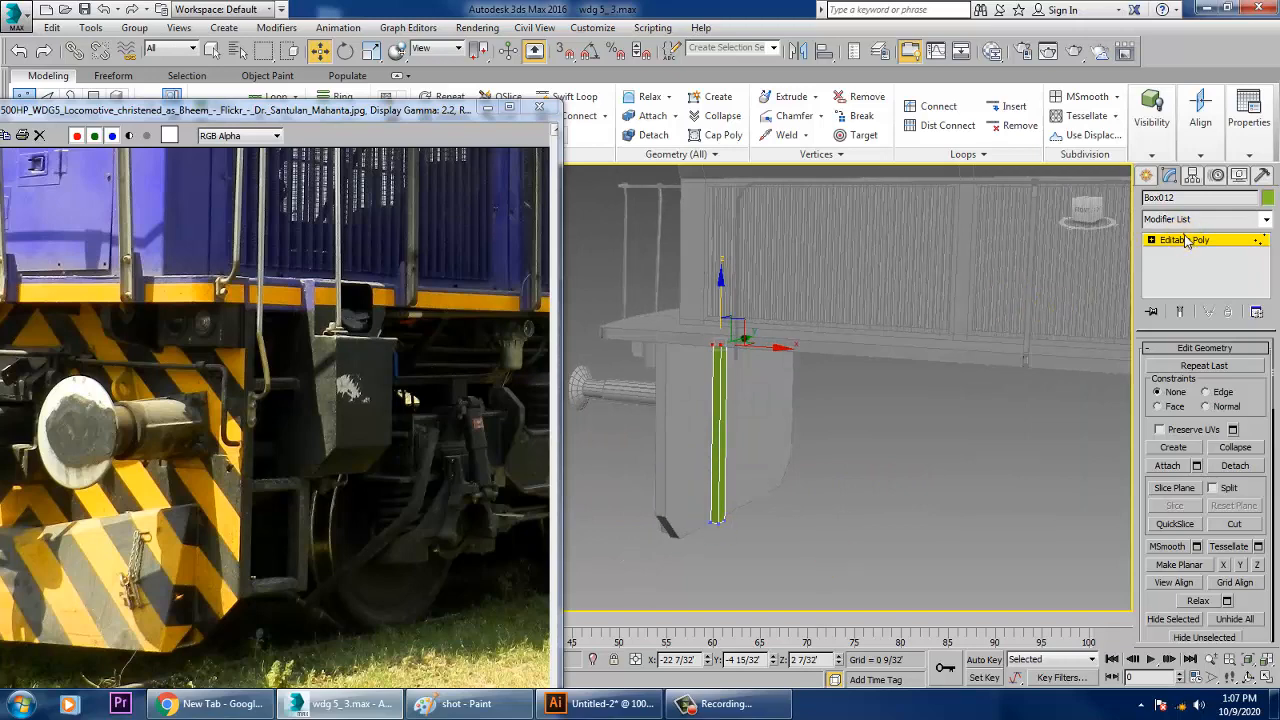
{"action": "left_click", "coordinate": [1187, 240]}
{"action": "middle_click_drag", "start_coordinate": [731, 443], "coordinate": [800, 443], "text": "alt"}
{"action": "left_click", "coordinate": [1146, 177]}
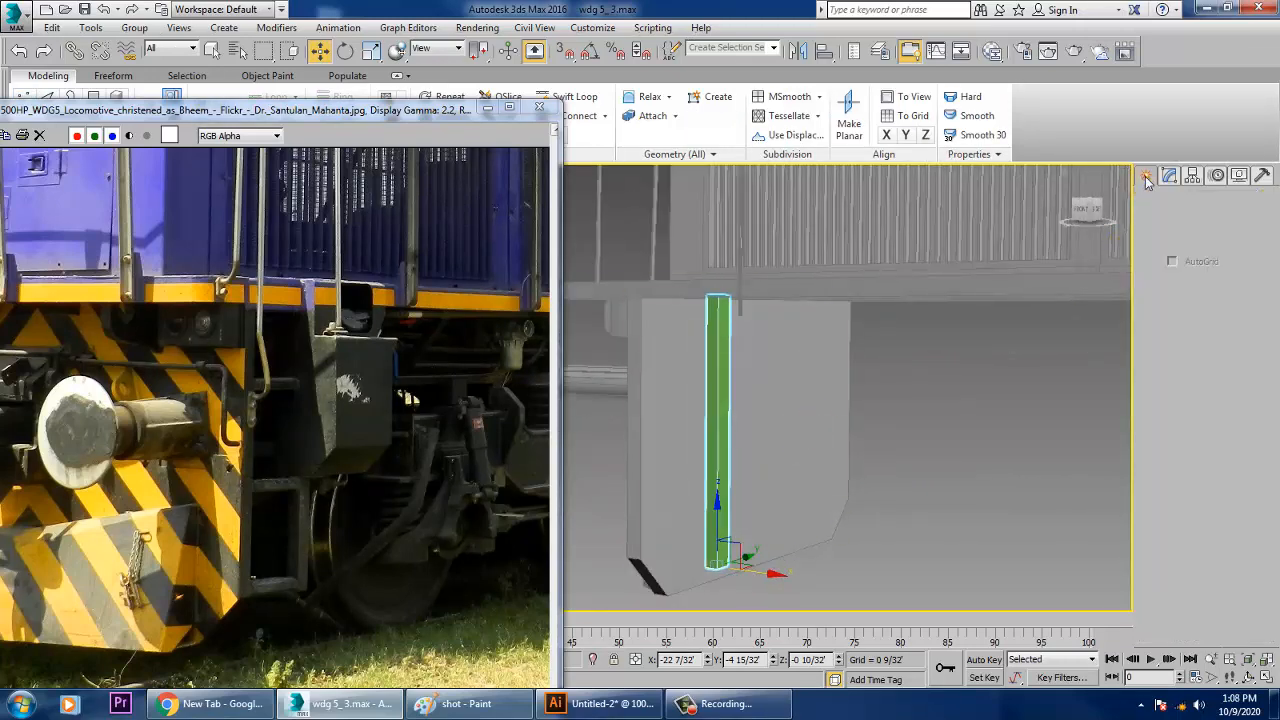
{"action": "left_click", "coordinate": [1168, 279]}
{"action": "key", "text": "alt+w"}
{"action": "middle_click_drag", "start_coordinate": [961, 270], "coordinate": [928, 277]}
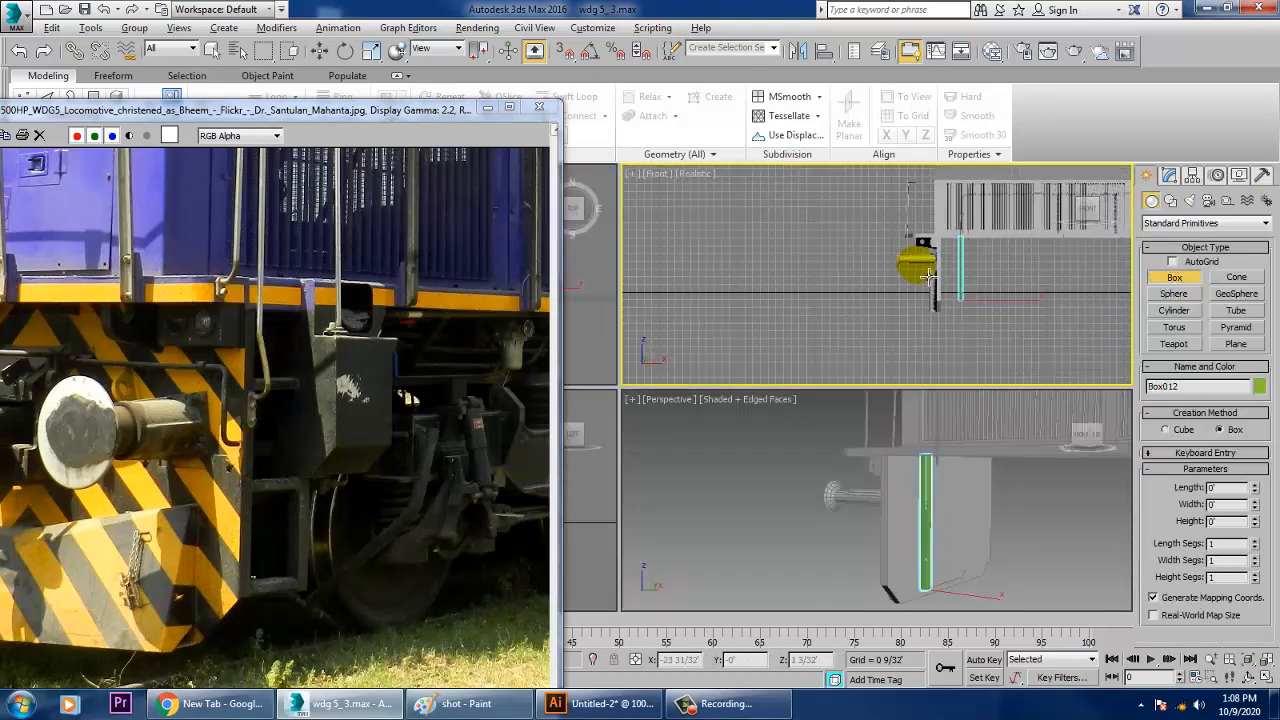
{"action": "key", "text": "alt+w"}
{"action": "scroll", "coordinate": [866, 355], "scroll_direction": "up", "scroll_amount": 2}
{"action": "scroll", "coordinate": [866, 350], "scroll_direction": "up", "scroll_amount": 2}
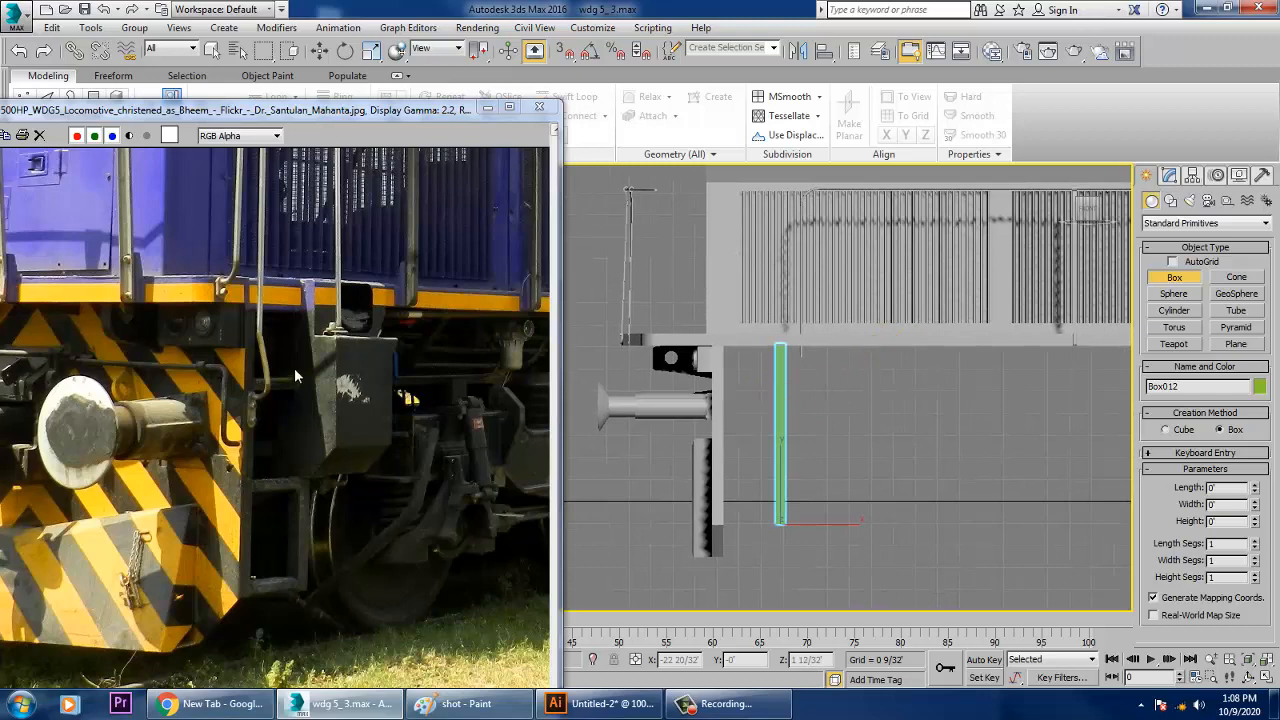
{"action": "scroll", "coordinate": [320, 382], "scroll_direction": "up", "scroll_amount": 3}
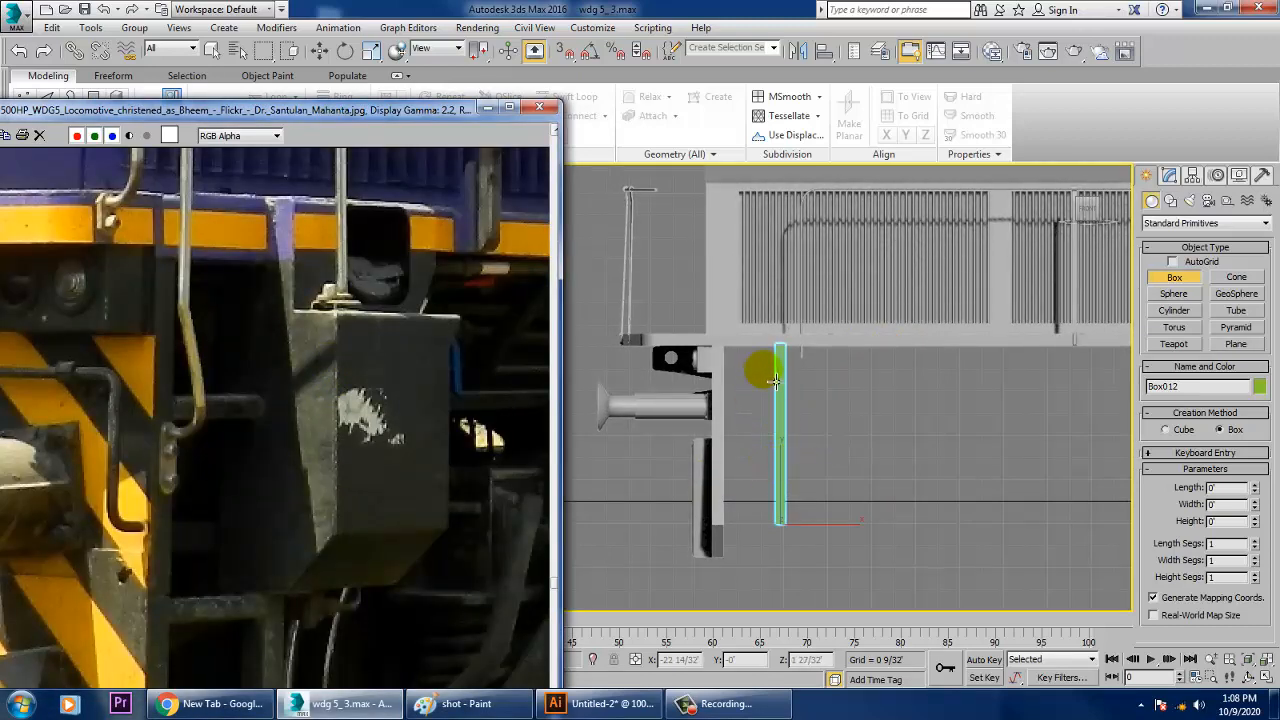
{"action": "left_click_drag", "start_coordinate": [786, 380], "coordinate": [822, 452]}
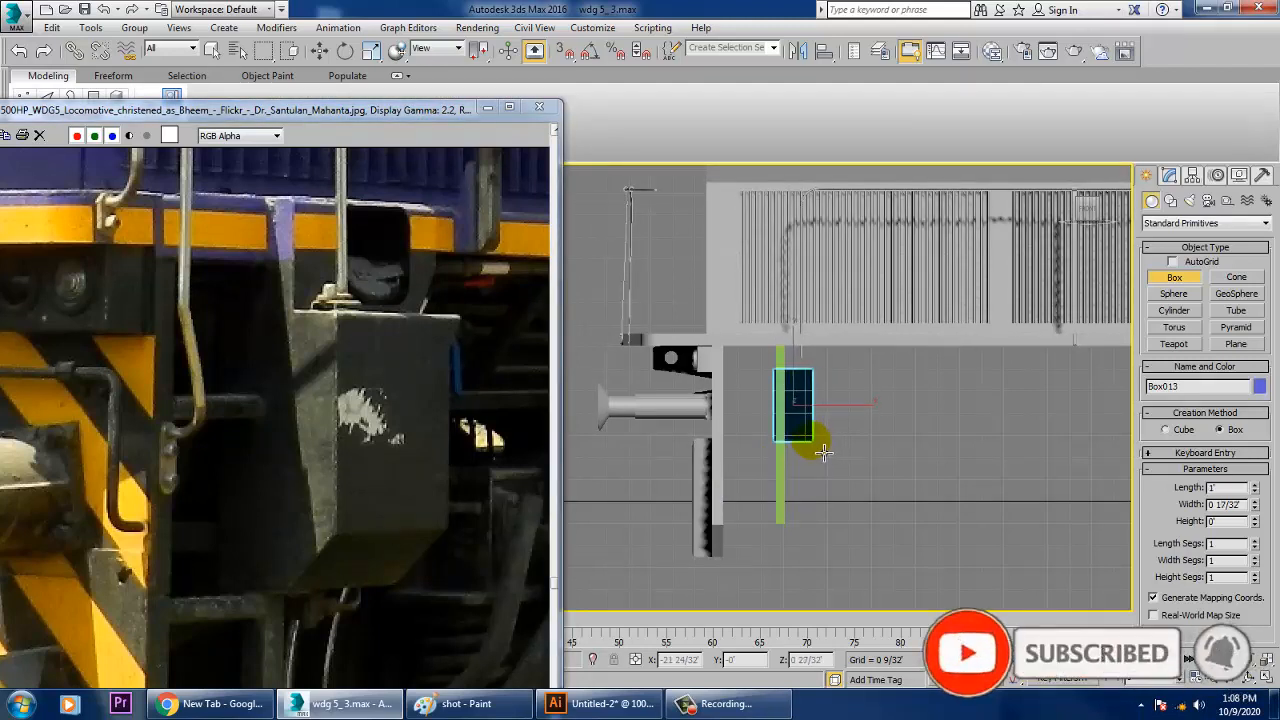
Step: Move the new box along Y by about -4 11/32' to the post at the locomotive's outer side
{"action": "key", "text": "w"}
{"action": "key", "text": "alt+w"}
{"action": "middle_click", "coordinate": [884, 482]}
{"action": "key", "text": "z"}
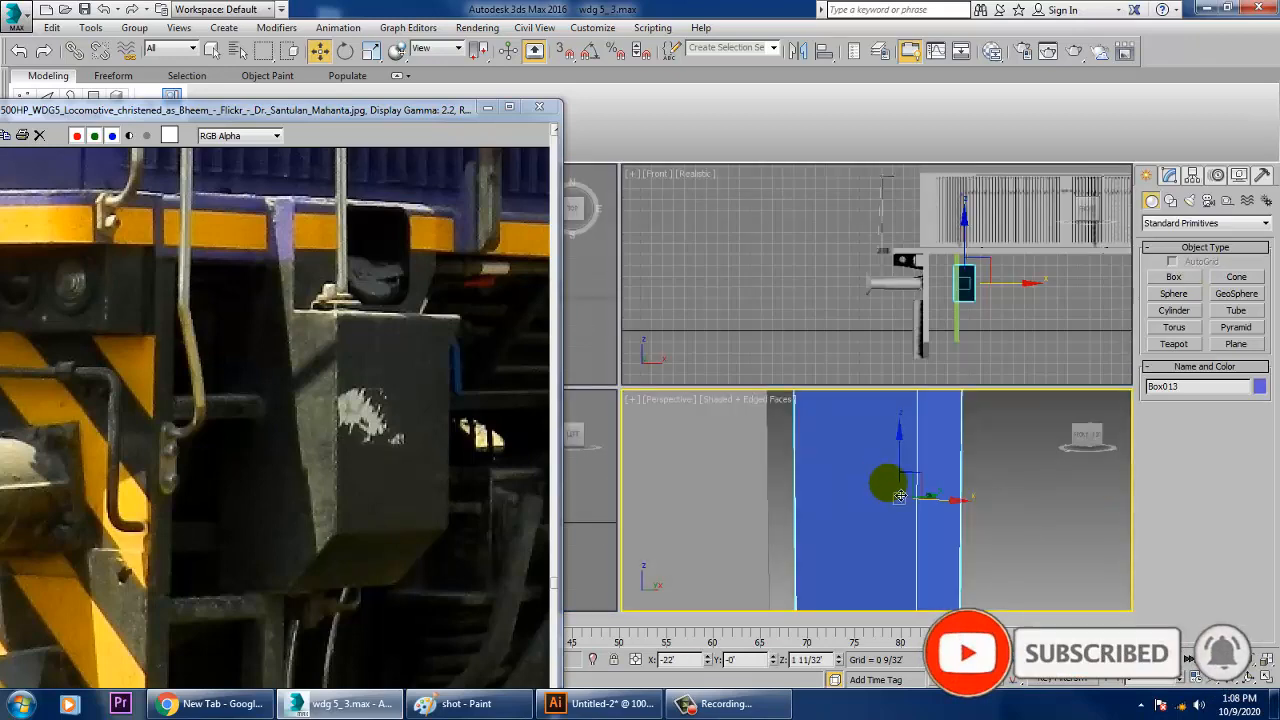
{"action": "scroll", "coordinate": [890, 485], "scroll_direction": "down", "scroll_amount": 4}
{"action": "scroll", "coordinate": [848, 511], "scroll_direction": "down", "scroll_amount": 3}
{"action": "middle_click_drag", "start_coordinate": [838, 515], "coordinate": [945, 487], "text": "alt"}
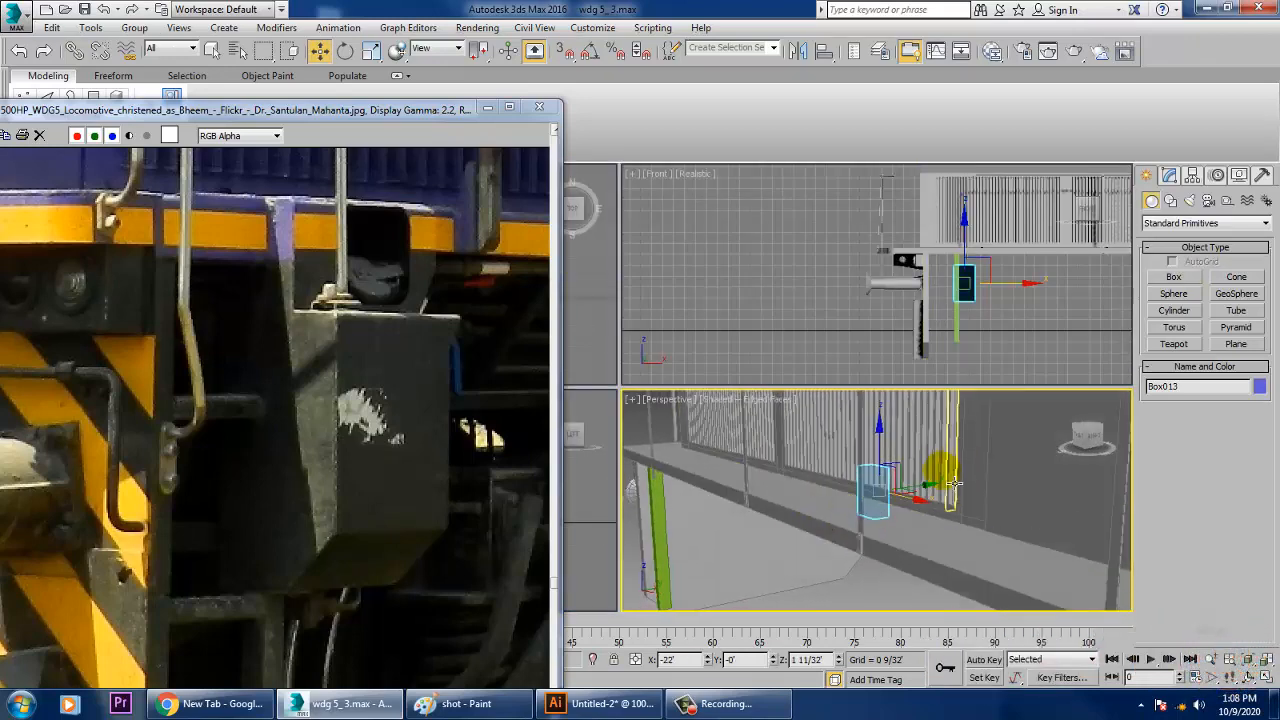
{"action": "left_click_drag", "start_coordinate": [886, 496], "coordinate": [723, 527]}
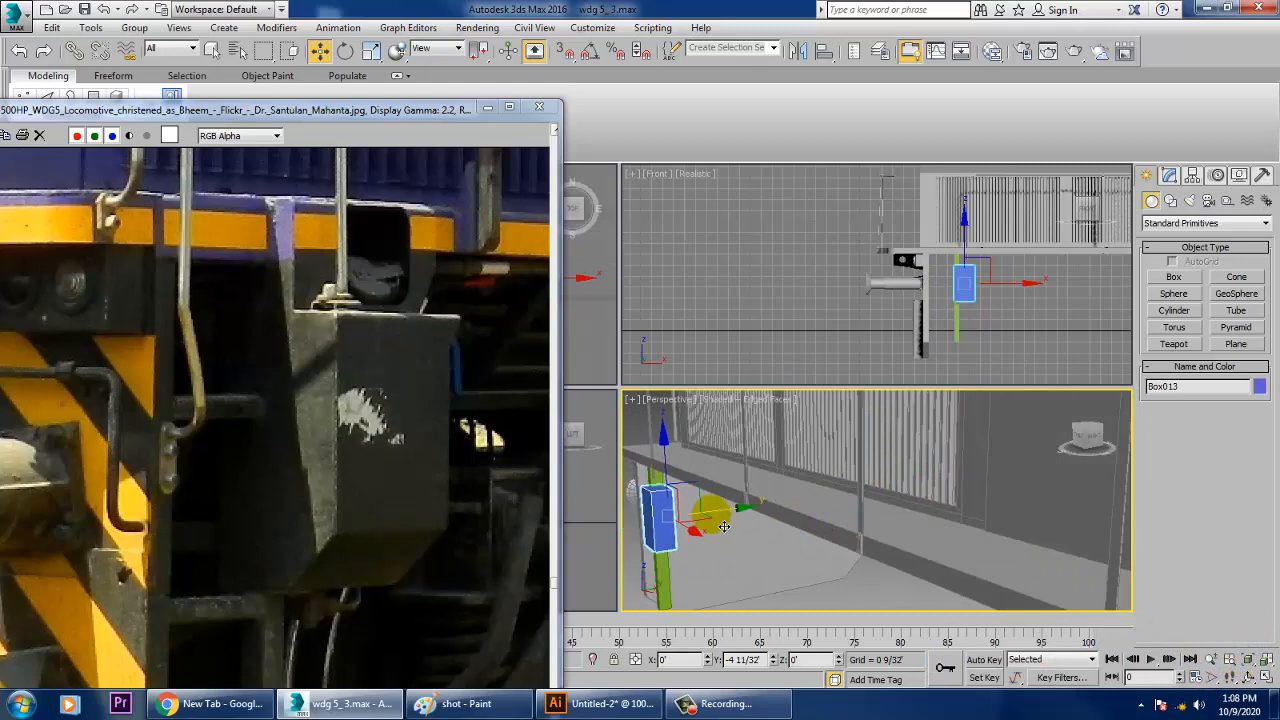
Step: Lower the top vertices of the angled guard below the buffers to about Z 0 7/32', following the reference photo
{"action": "middle_click_drag", "start_coordinate": [210, 461], "coordinate": [276, 449]}
{"action": "scroll", "coordinate": [277, 451], "scroll_direction": "down", "scroll_amount": 3}
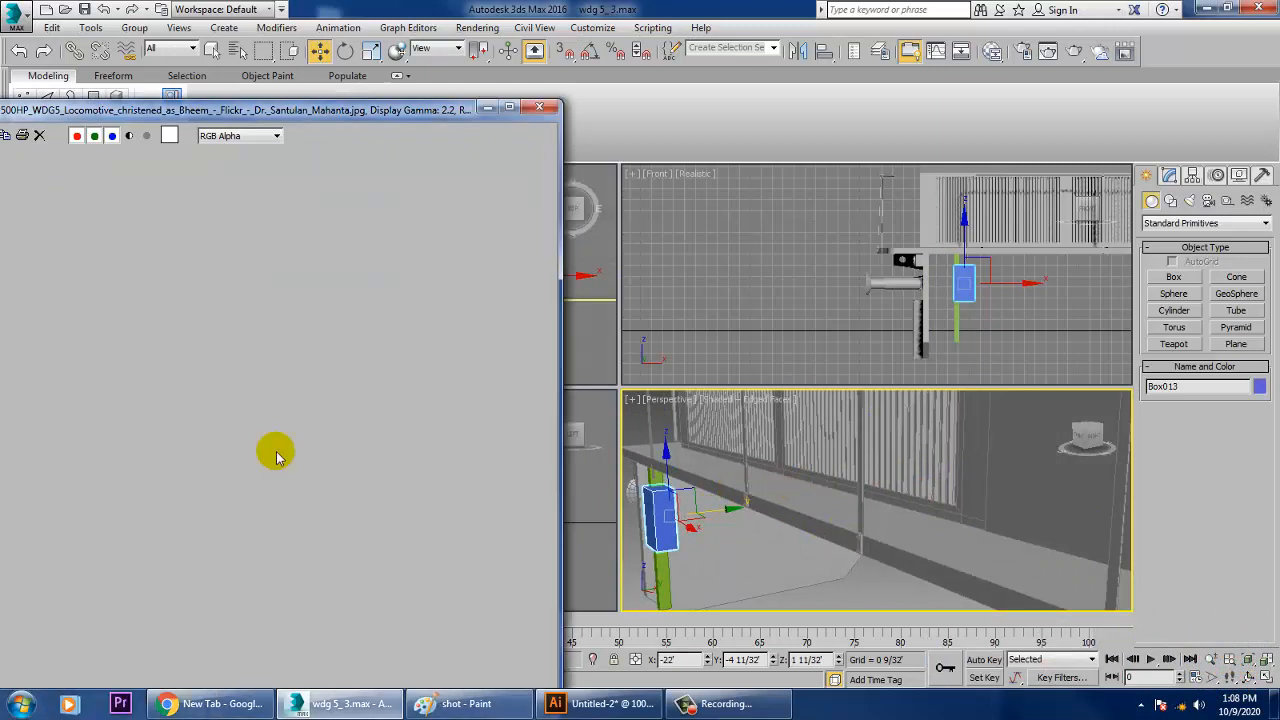
{"action": "middle_click_drag", "start_coordinate": [764, 601], "coordinate": [815, 505], "text": "alt"}
{"action": "left_click", "coordinate": [755, 565]}
{"action": "middle_click_drag", "start_coordinate": [755, 565], "coordinate": [791, 503], "text": "alt"}
{"action": "key", "text": "1"}
{"action": "left_click_drag", "start_coordinate": [726, 525], "coordinate": [642, 521]}
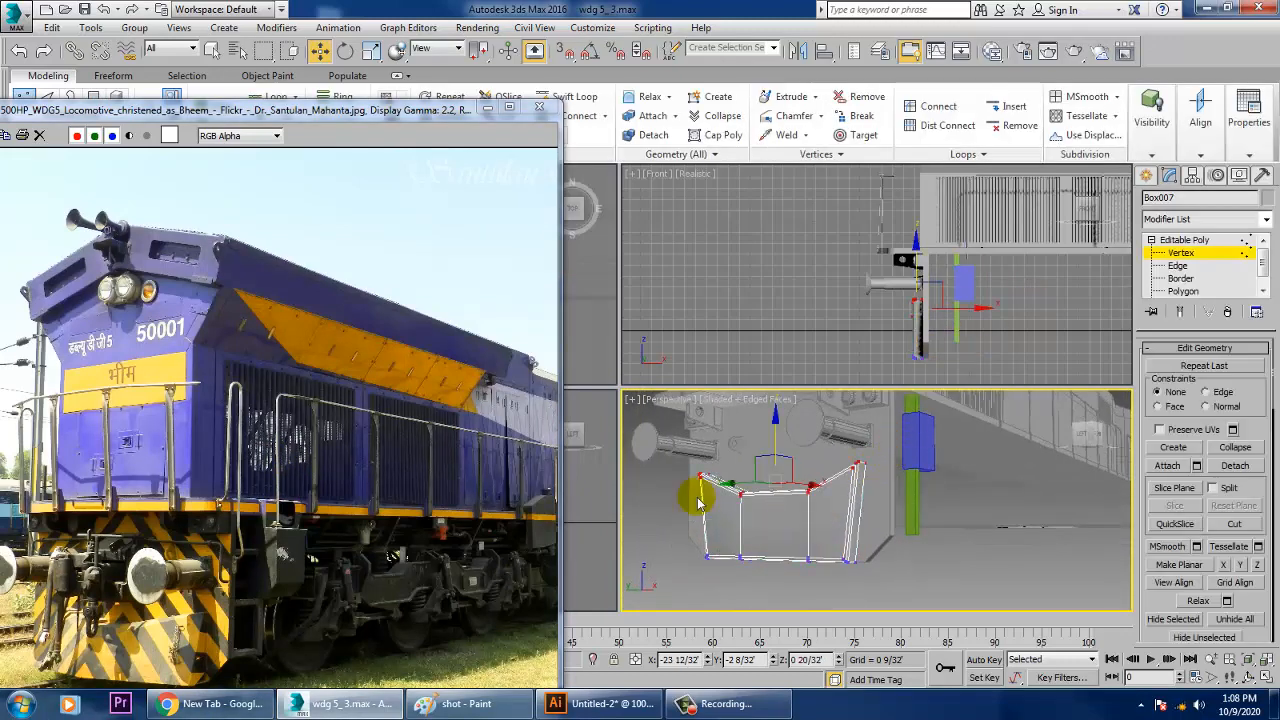
{"action": "left_click_drag", "start_coordinate": [773, 446], "coordinate": [785, 480]}
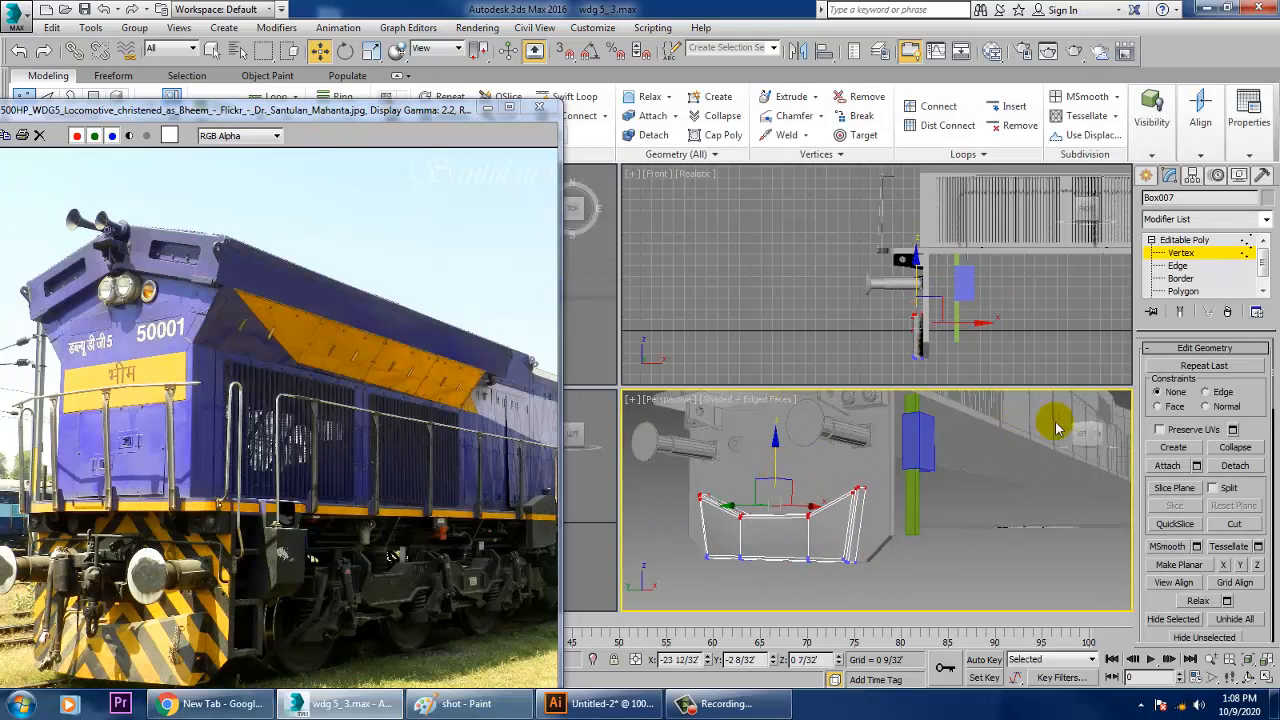
{"action": "left_click", "coordinate": [1183, 241]}
Step: Scale the box on the side post deeper along Y and shift it along Y to about -4 7/32'
{"action": "middle_click_drag", "start_coordinate": [995, 515], "coordinate": [931, 531], "text": "alt"}
{"action": "left_click", "coordinate": [915, 447]}
{"action": "key", "text": "alt+w"}
{"action": "middle_click_drag", "start_coordinate": [800, 428], "coordinate": [749, 405], "text": "alt"}
{"action": "scroll", "coordinate": [755, 421], "scroll_direction": "up", "scroll_amount": 6}
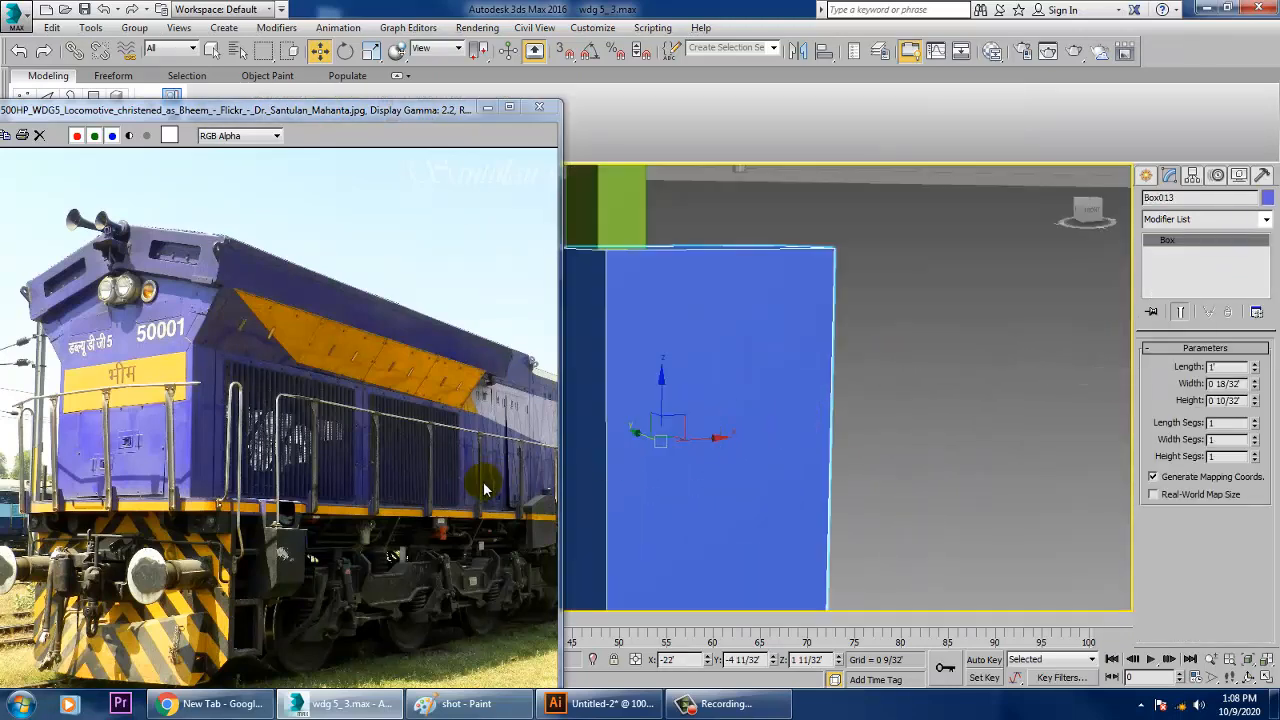
{"action": "left_click", "coordinate": [320, 535]}
{"action": "scroll", "coordinate": [320, 535], "scroll_direction": "up", "scroll_amount": 3}
{"action": "middle_click_drag", "start_coordinate": [893, 402], "coordinate": [893, 399]}
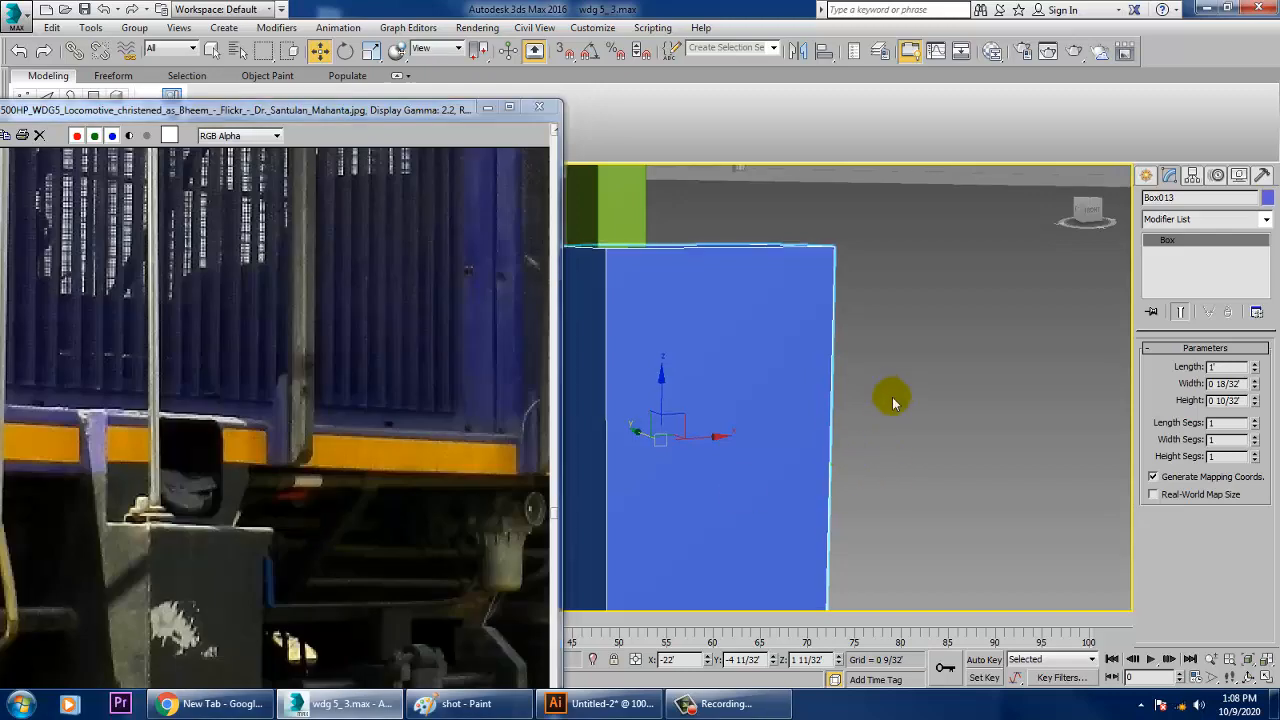
{"action": "middle_click_drag", "start_coordinate": [197, 620], "coordinate": [222, 487]}
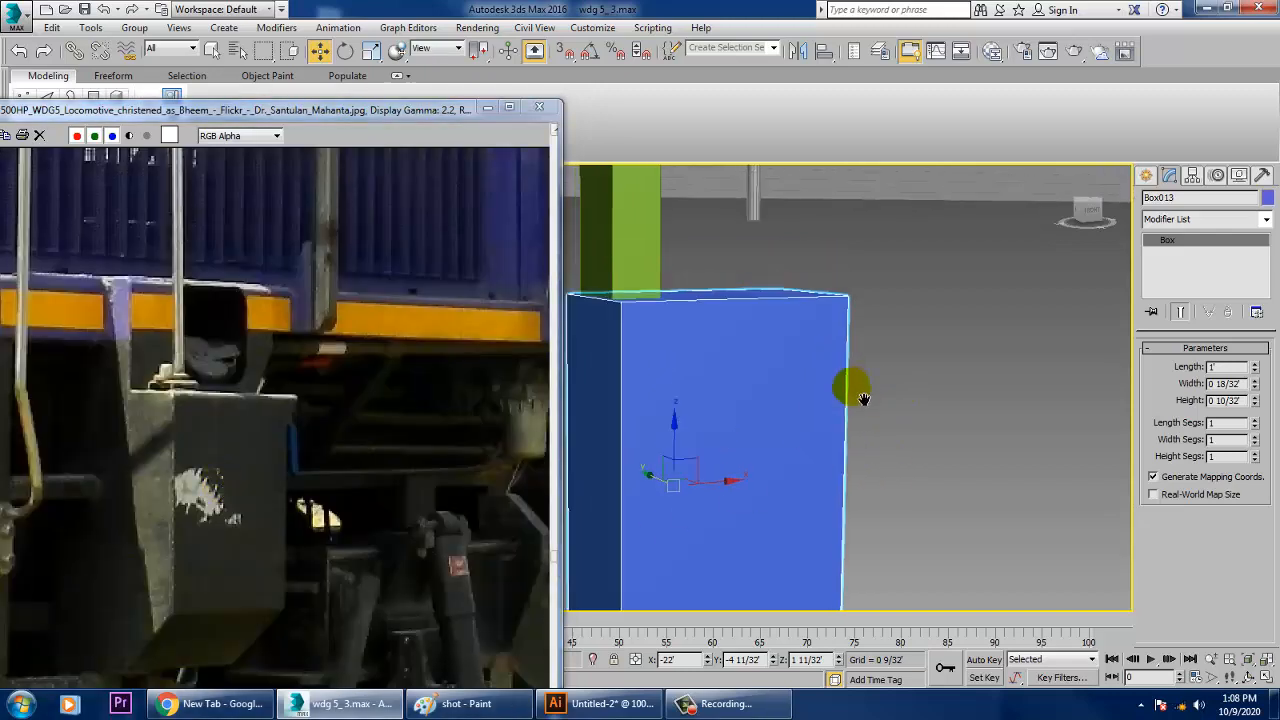
{"action": "scroll", "coordinate": [740, 400], "scroll_direction": "down", "scroll_amount": 4}
{"action": "key", "text": "r"}
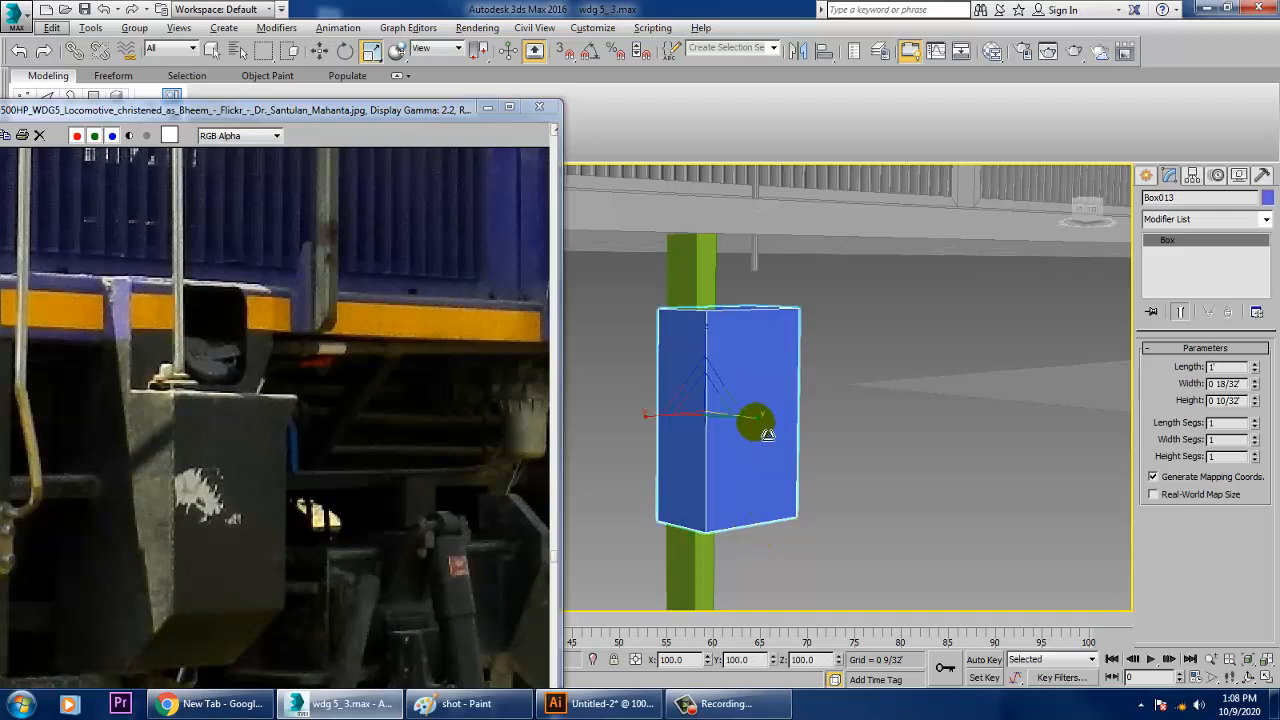
{"action": "left_click_drag", "start_coordinate": [766, 434], "coordinate": [812, 446]}
{"action": "key", "text": "w"}
{"action": "left_click_drag", "start_coordinate": [690, 420], "coordinate": [665, 405]}
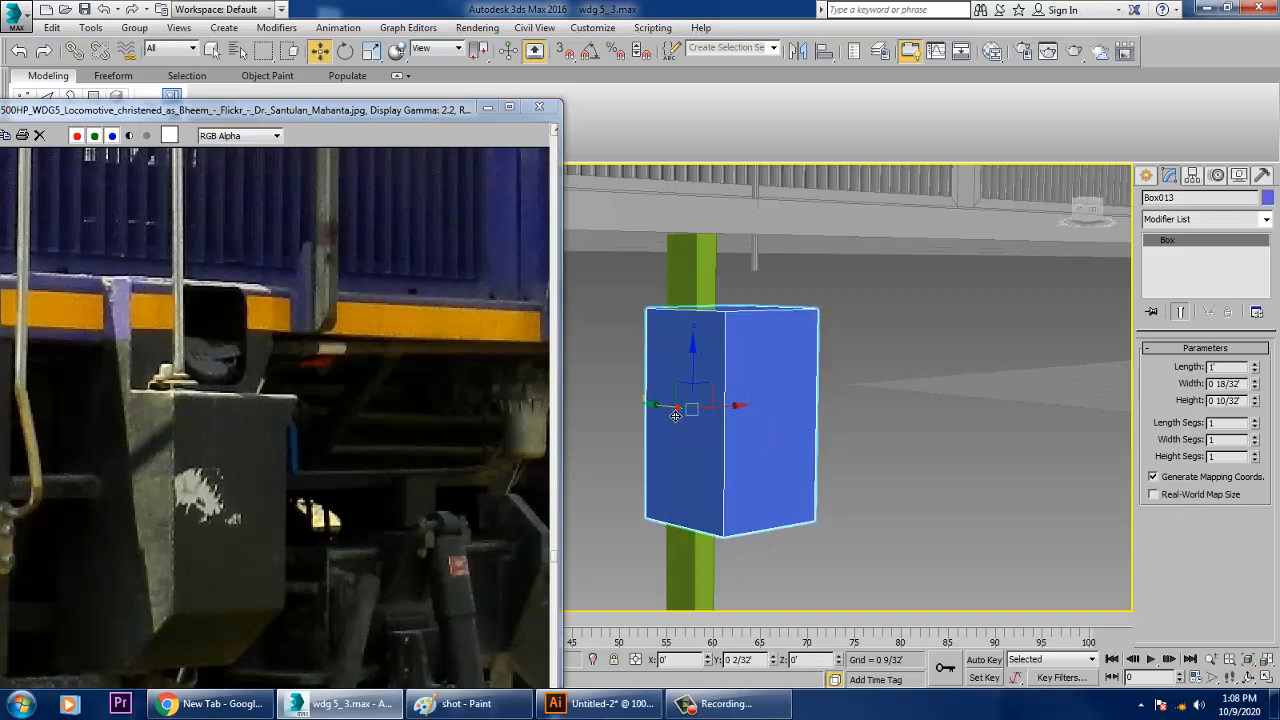
Step: Convert the box to an Editable Poly and add a horizontal edge loop with Swift Loop in its lower third
{"action": "right_click", "coordinate": [746, 453]}
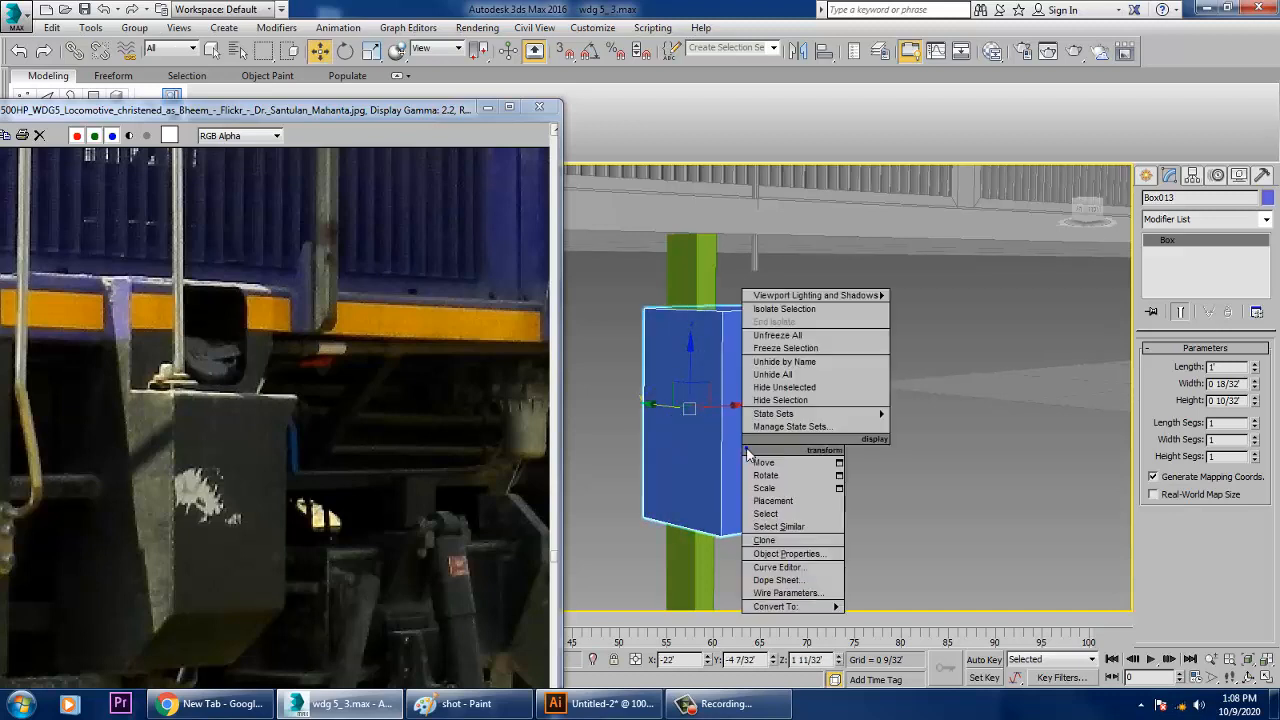
{"action": "left_click", "coordinate": [890, 619]}
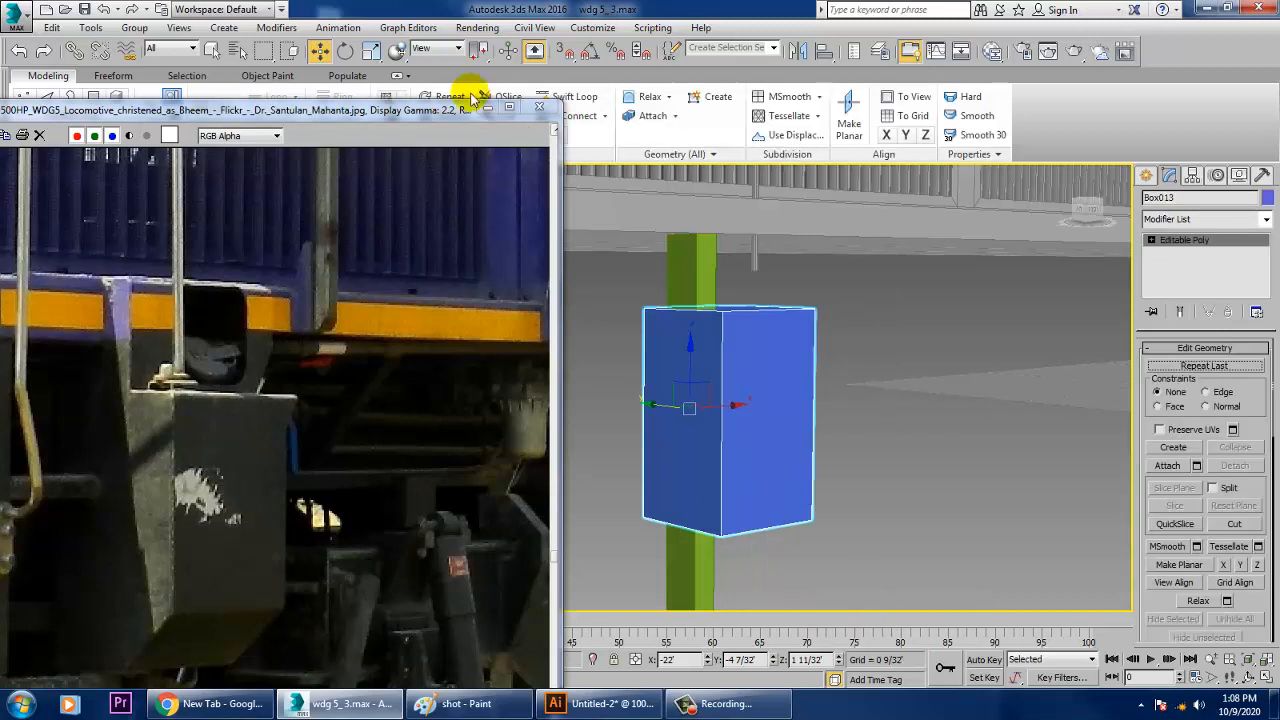
{"action": "left_click", "coordinate": [567, 96]}
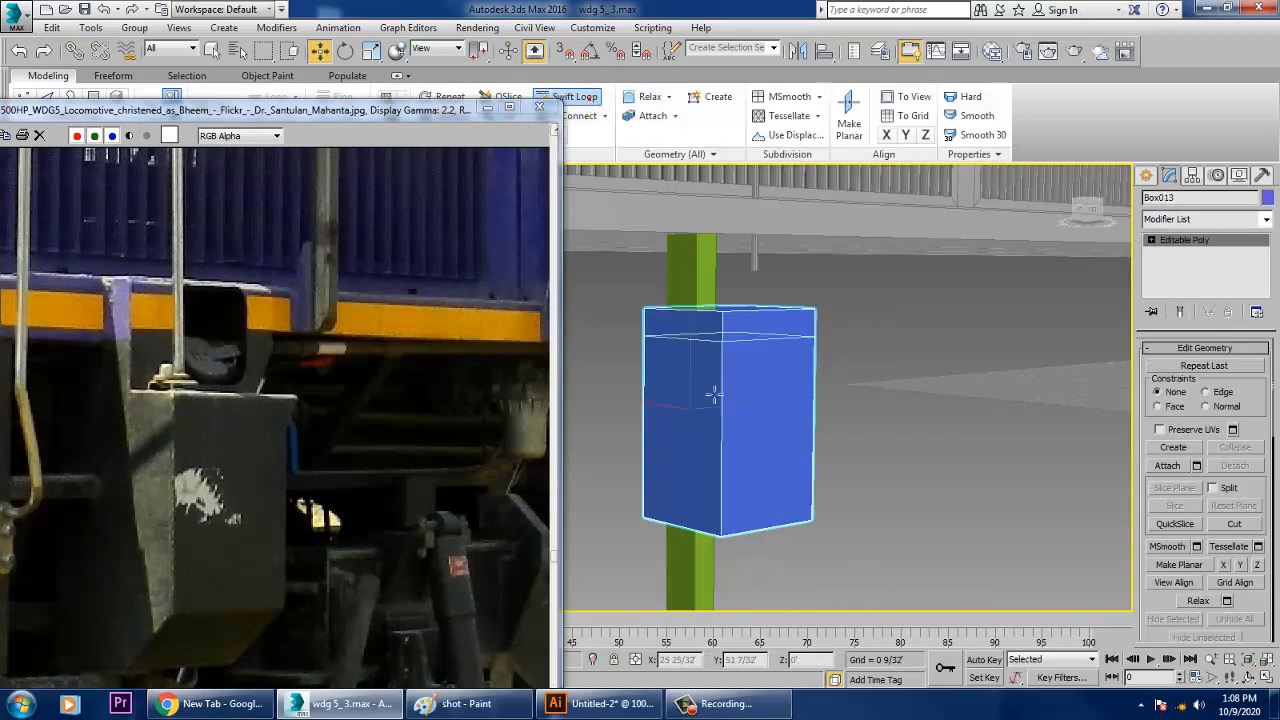
{"action": "right_click", "coordinate": [727, 470]}
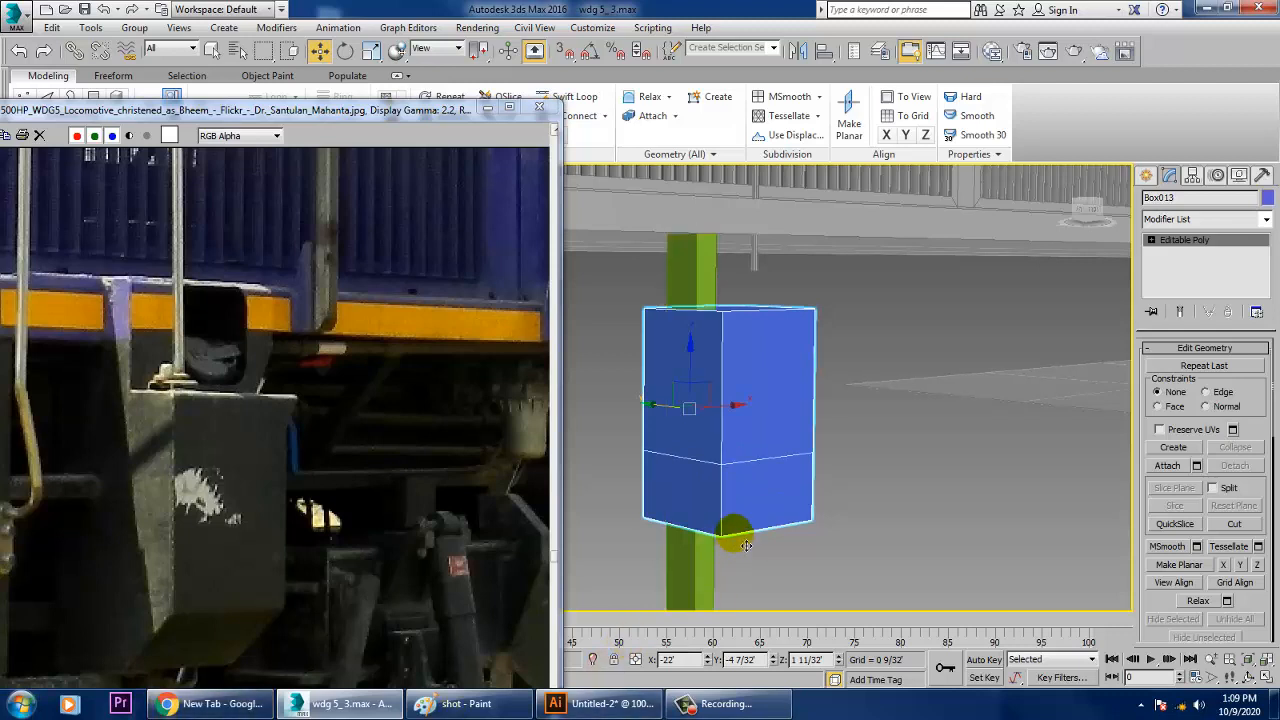
Step: Move the box's bottom outer edge inward along Y to about -4 19/32' to bevel its lower part
{"action": "key", "text": "2"}
{"action": "left_click", "coordinate": [776, 537]}
{"action": "left_click_drag", "start_coordinate": [768, 530], "coordinate": [741, 521]}
{"action": "scroll", "coordinate": [745, 520], "scroll_direction": "down", "scroll_amount": 4}
{"action": "middle_click_drag", "start_coordinate": [748, 520], "coordinate": [689, 515], "text": "alt"}
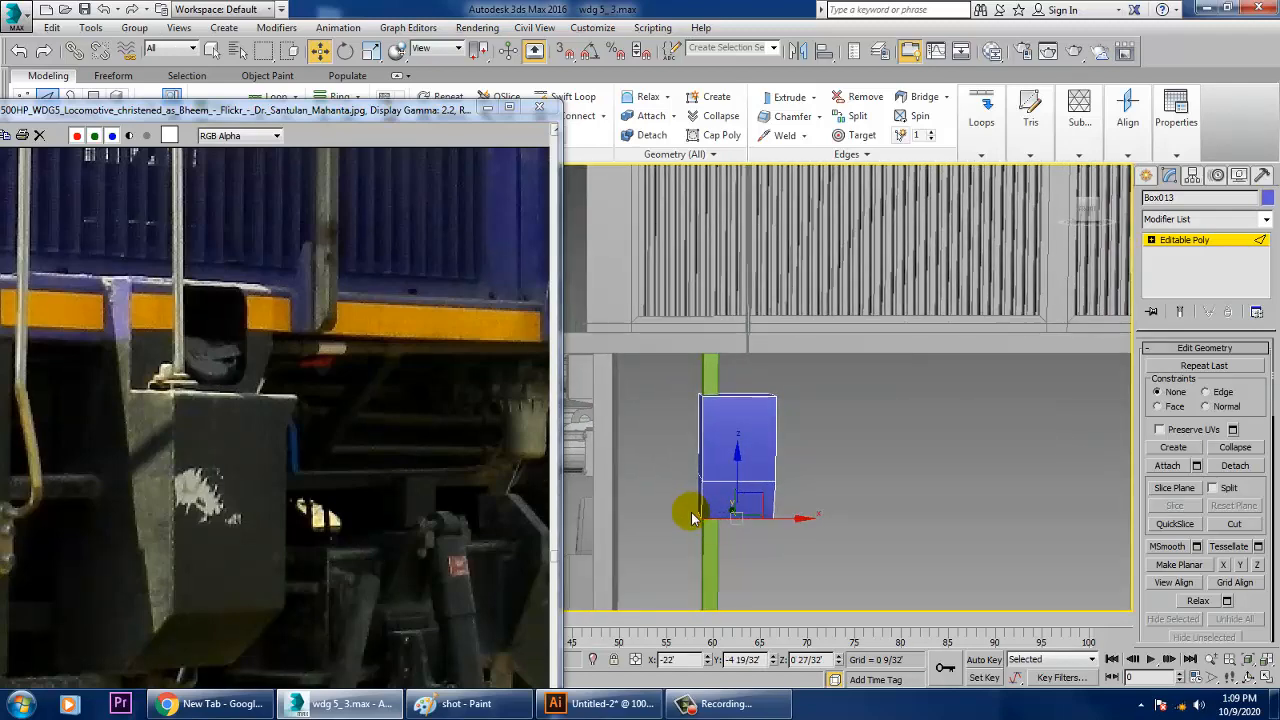
{"action": "middle_click_drag", "start_coordinate": [1006, 398], "coordinate": [886, 370], "text": "alt"}
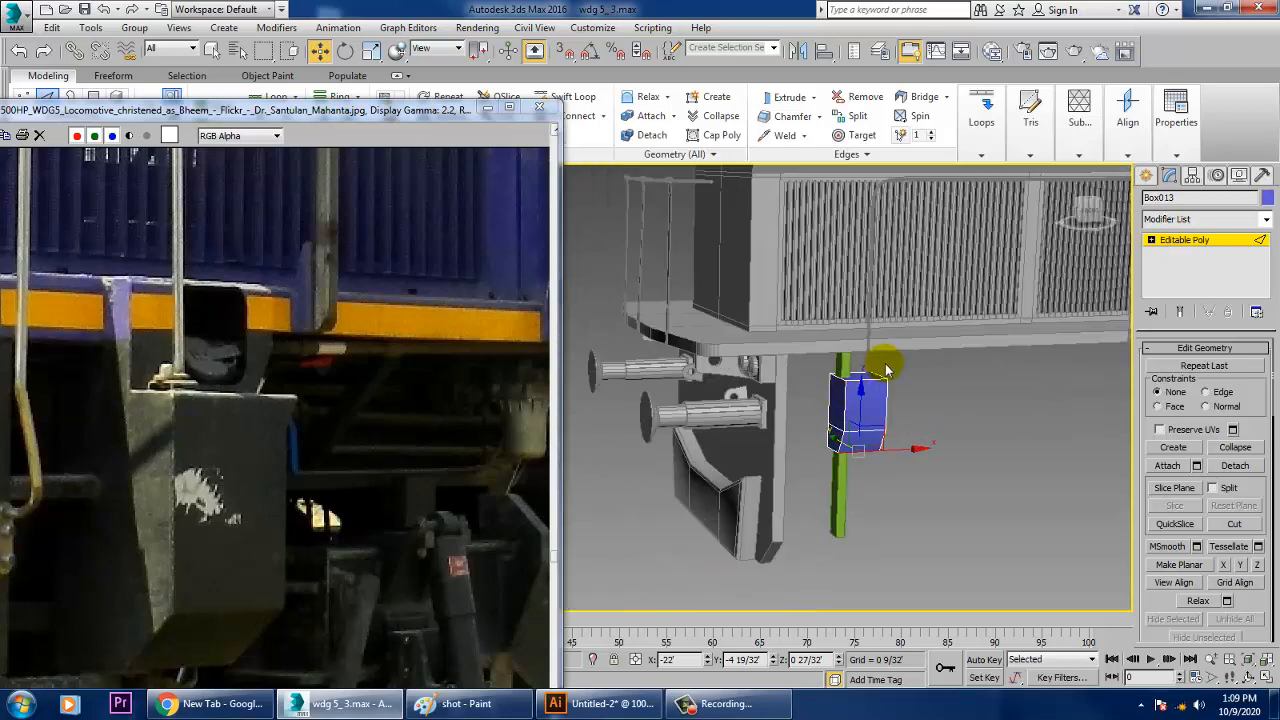
{"action": "left_click", "coordinate": [350, 436]}
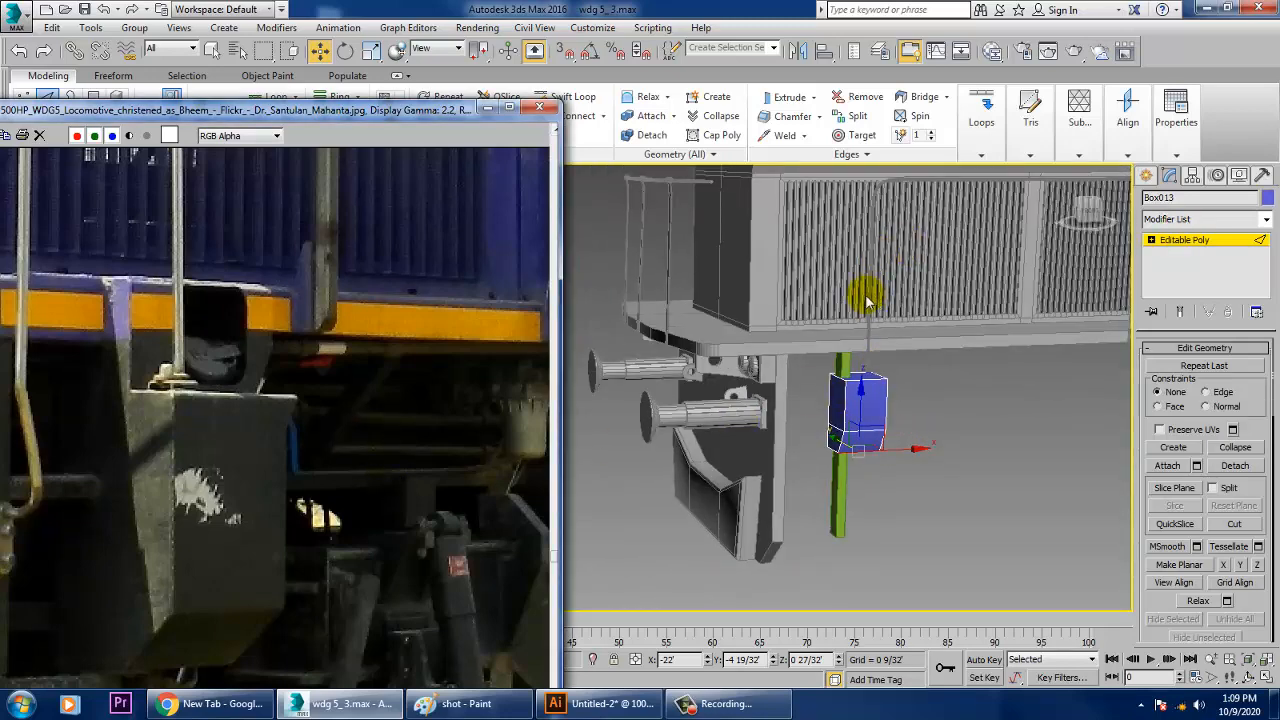
{"action": "left_click", "coordinate": [1192, 240]}
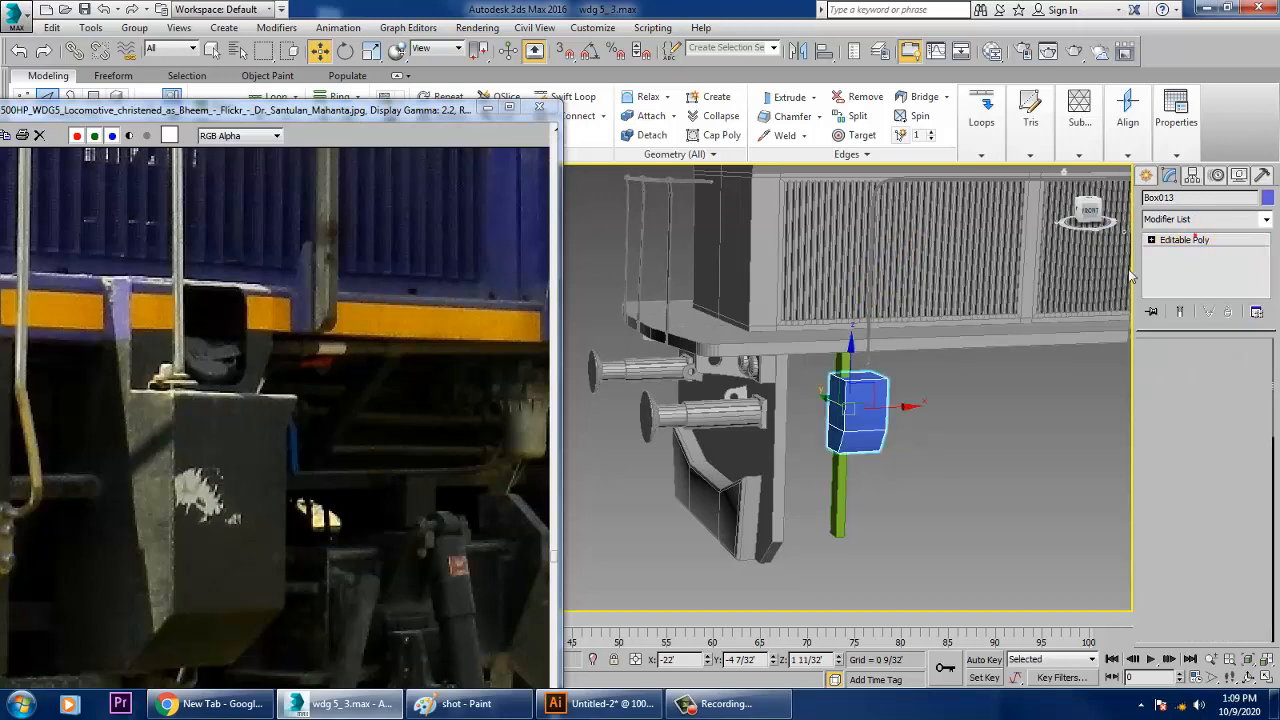
Step: Shift the side handrail's lower end vertex slightly along negative X to line it up with the top of the box
{"action": "left_click", "coordinate": [880, 335]}
{"action": "scroll", "coordinate": [812, 425], "scroll_direction": "up", "scroll_amount": 5}
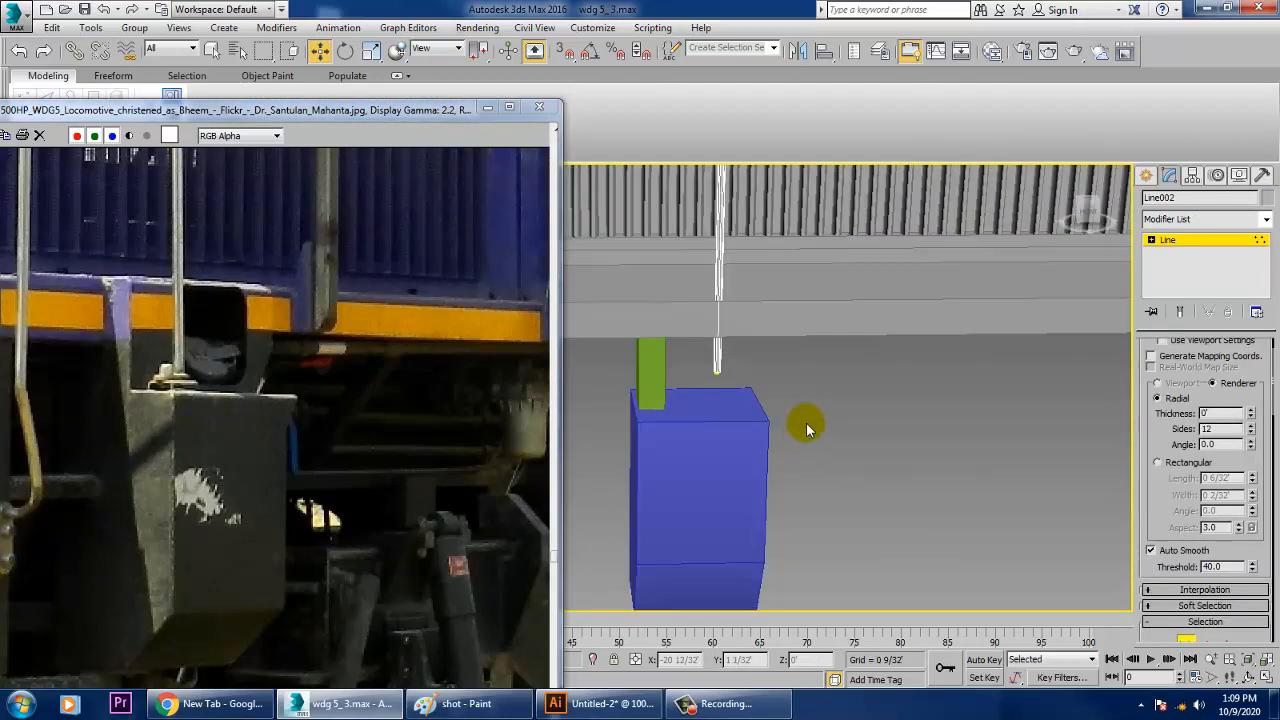
{"action": "middle_click_drag", "start_coordinate": [817, 335], "coordinate": [836, 414]}
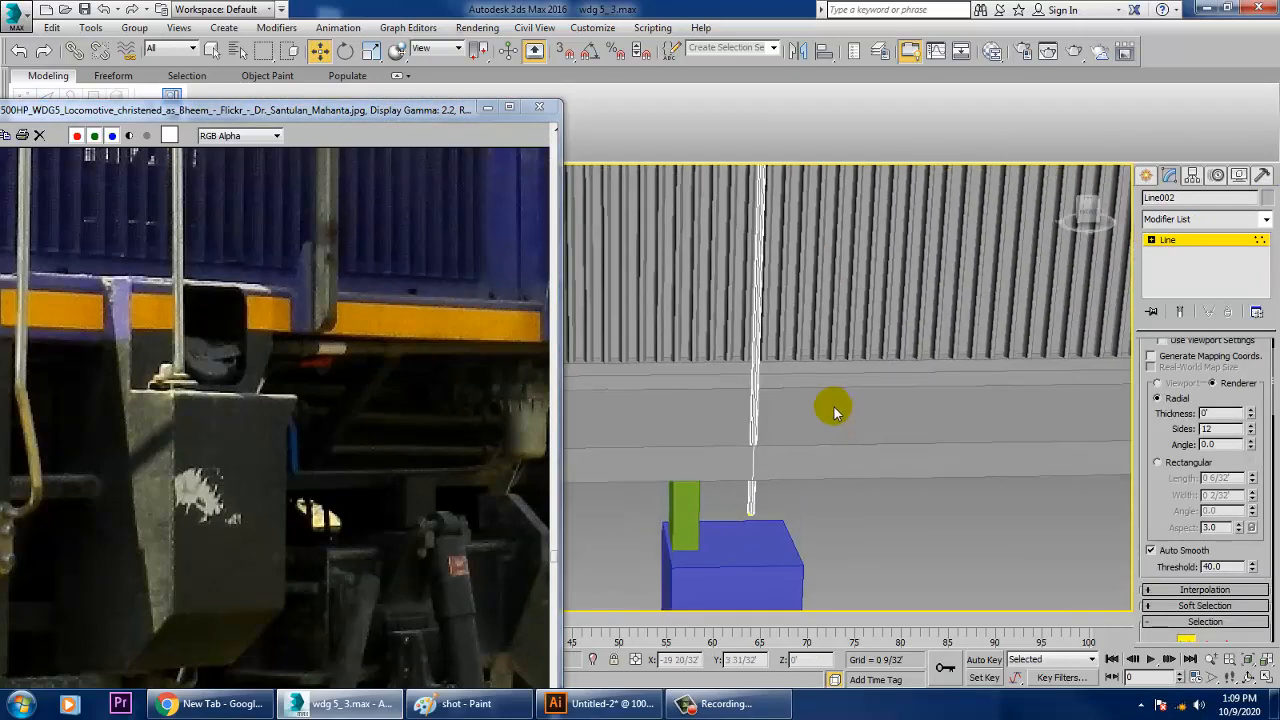
{"action": "scroll", "coordinate": [793, 355], "scroll_direction": "down", "scroll_amount": 5}
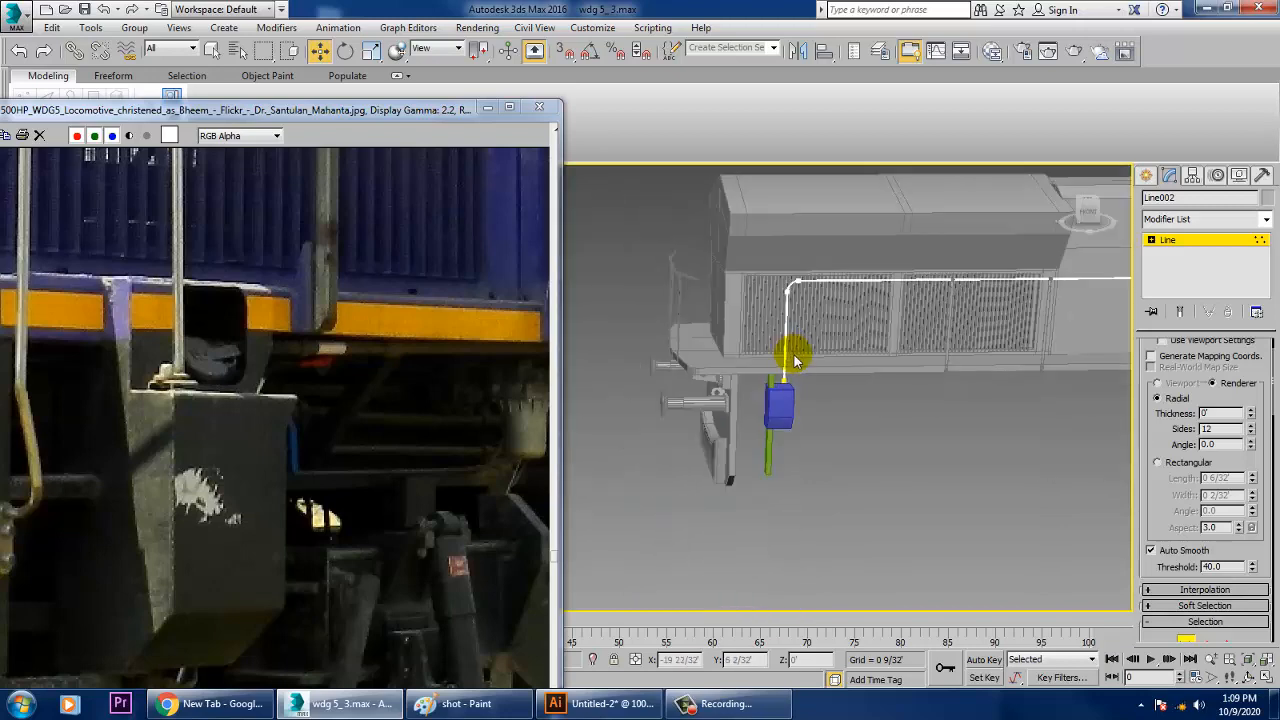
{"action": "scroll", "coordinate": [819, 411], "scroll_direction": "up", "scroll_amount": 3}
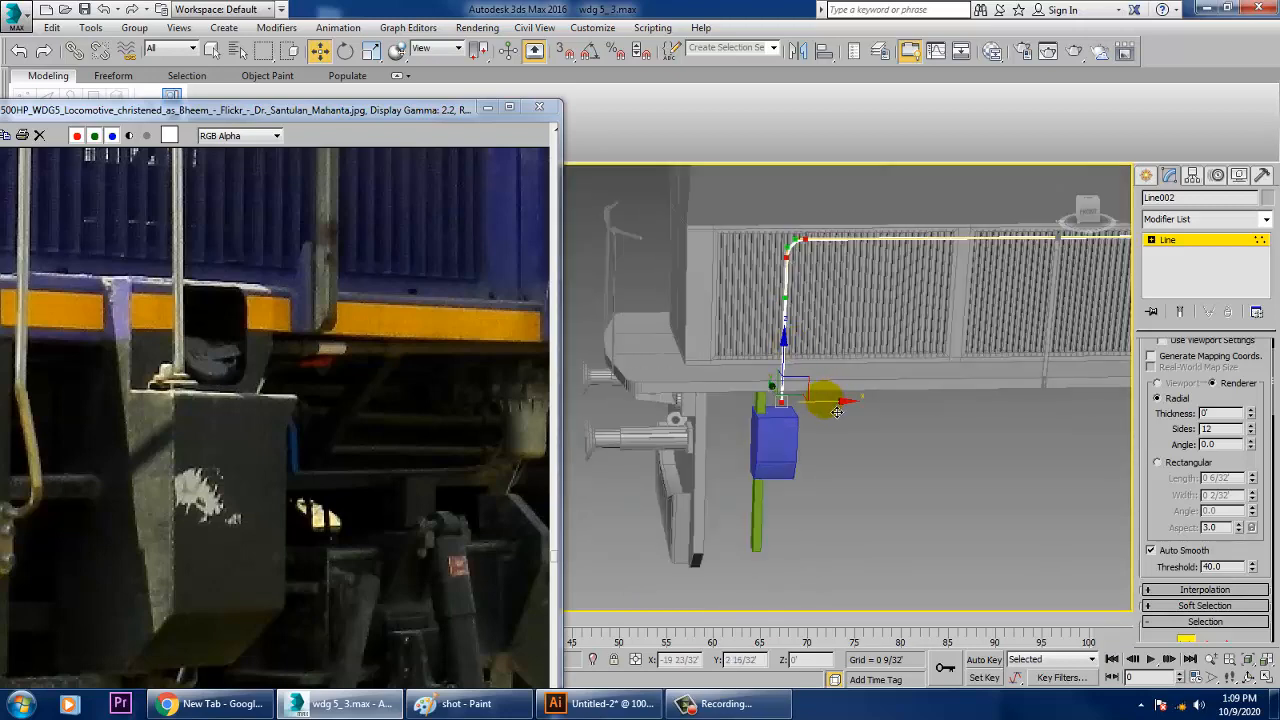
{"action": "left_click_drag", "start_coordinate": [835, 405], "coordinate": [817, 404]}
{"action": "middle_click_drag", "start_coordinate": [815, 404], "coordinate": [743, 418], "text": "alt"}
{"action": "scroll", "coordinate": [767, 399], "scroll_direction": "up", "scroll_amount": 5}
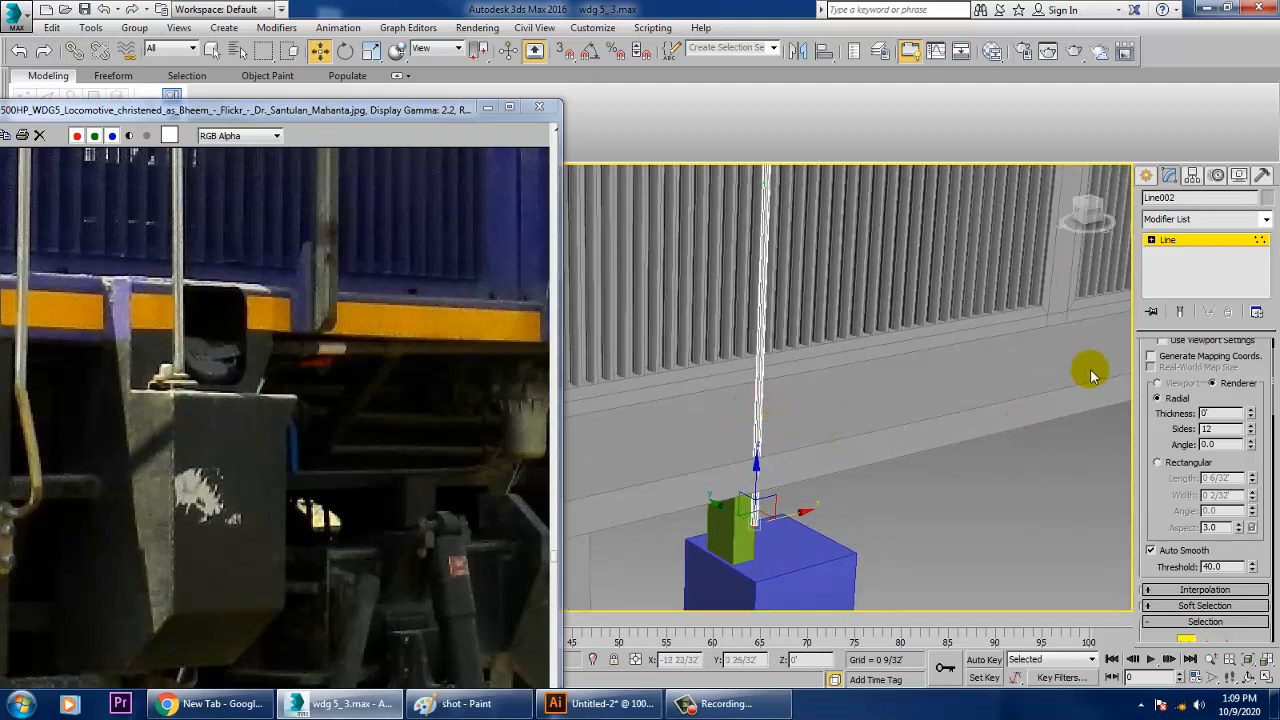
{"action": "scroll", "coordinate": [345, 420], "scroll_direction": "down", "scroll_amount": 3}
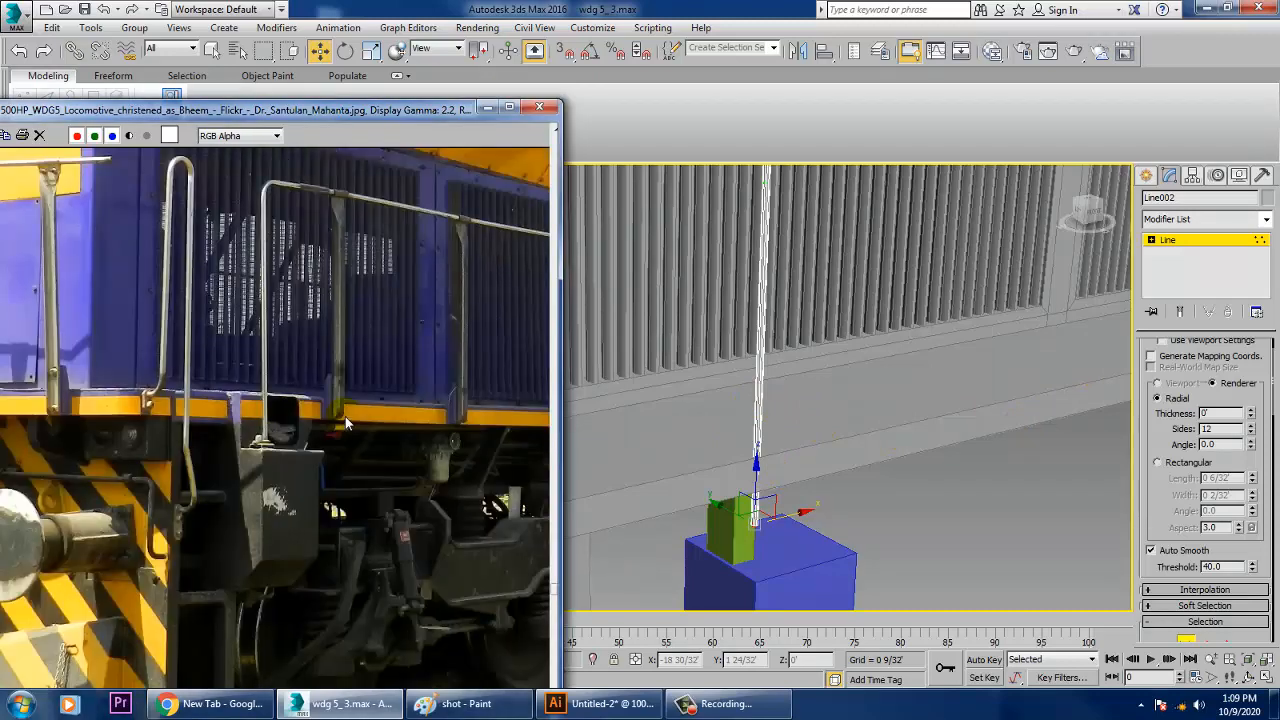
{"action": "middle_click_drag", "start_coordinate": [881, 397], "coordinate": [815, 470], "text": "alt"}
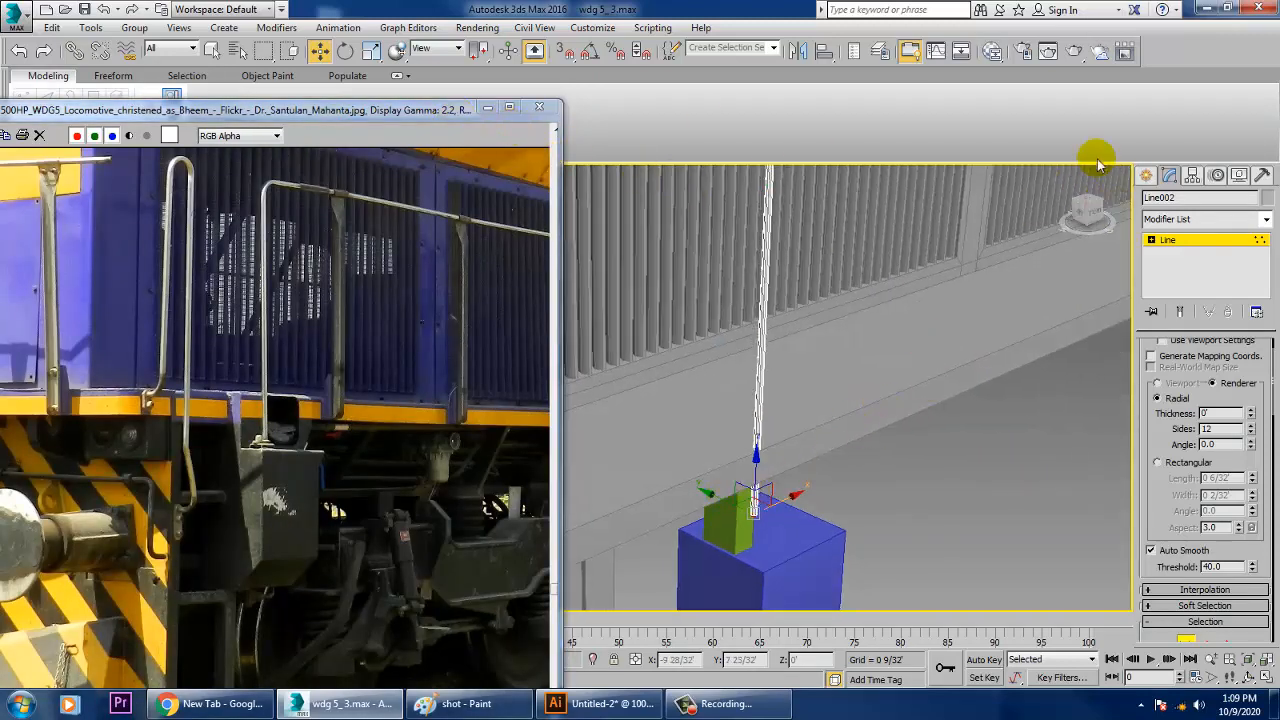
{"action": "right_click", "coordinate": [757, 415]}
{"action": "left_click", "coordinate": [765, 470]}
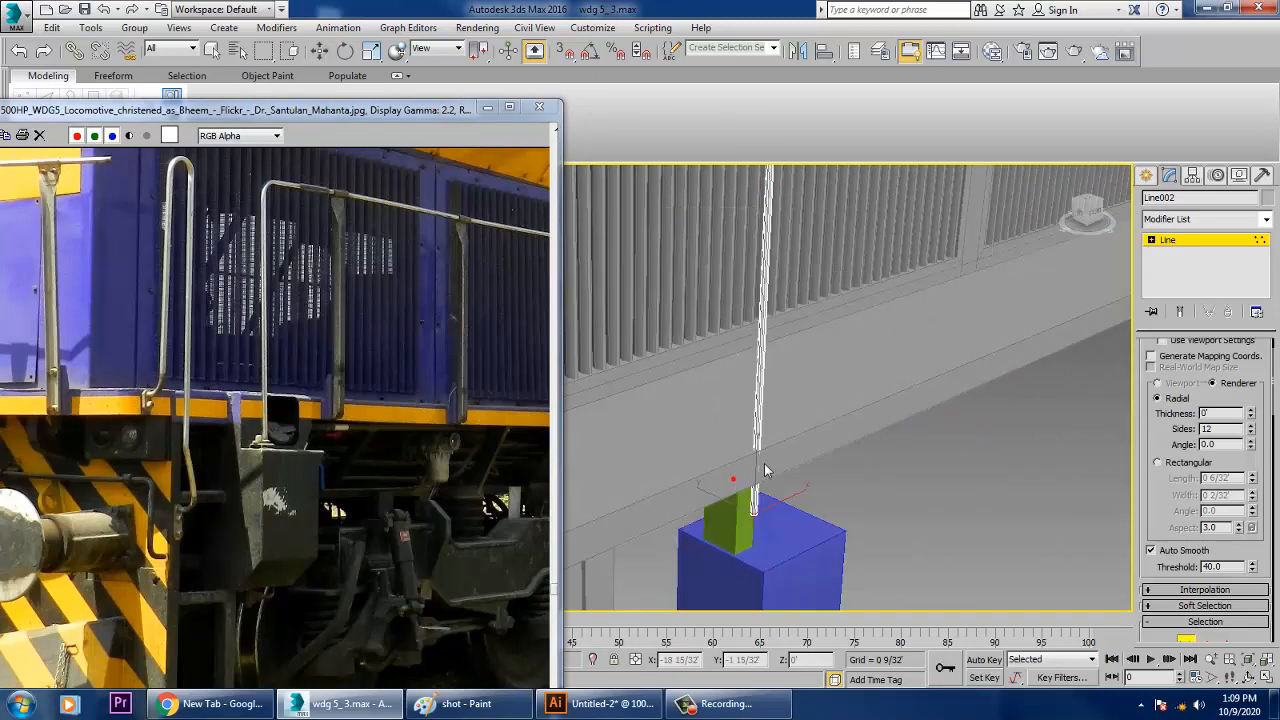
{"action": "scroll", "coordinate": [766, 468], "scroll_direction": "up", "scroll_amount": 3}
{"action": "scroll", "coordinate": [765, 469], "scroll_direction": "down", "scroll_amount": 5}
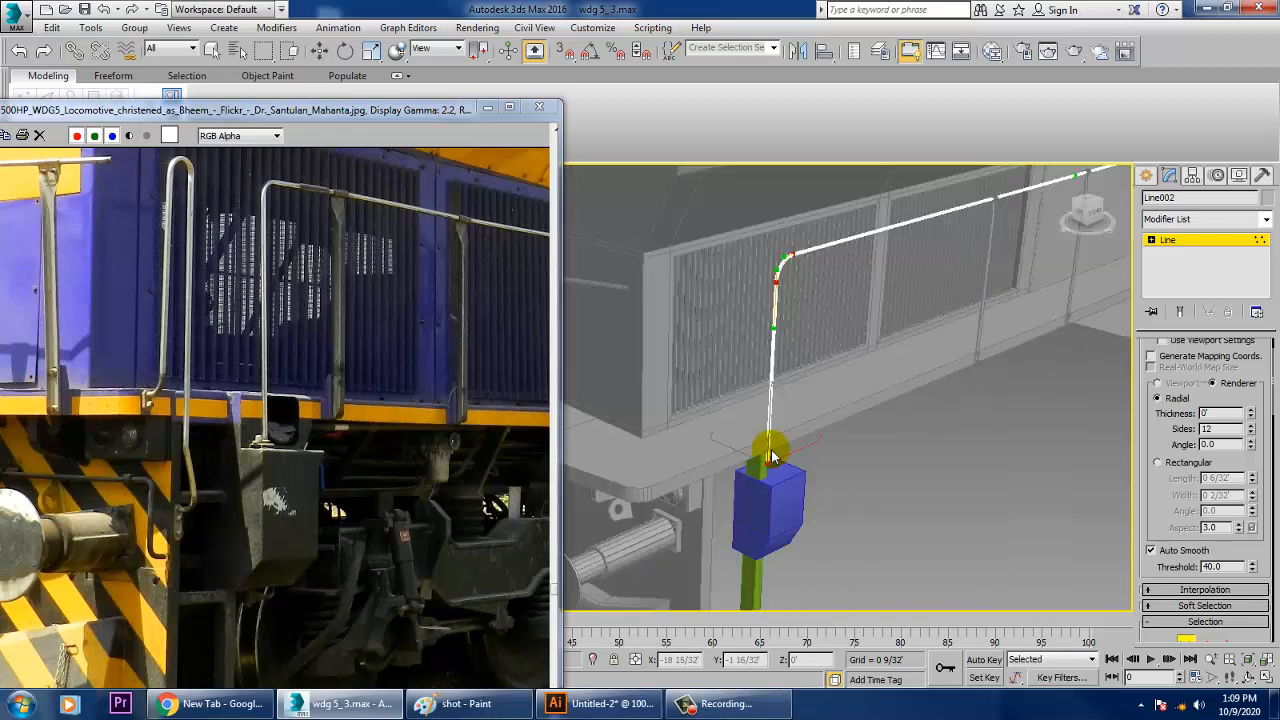
Step: Move the side handrail's lower end vertex along Y to about -4 19/32' so it sits over the box on the post
{"action": "key", "text": "w"}
{"action": "scroll", "coordinate": [761, 458], "scroll_direction": "up", "scroll_amount": 3}
{"action": "left_click_drag", "start_coordinate": [725, 452], "coordinate": [736, 455]}
{"action": "key", "text": "ctrl+z"}
{"action": "left_click_drag", "start_coordinate": [817, 375], "coordinate": [737, 475]}
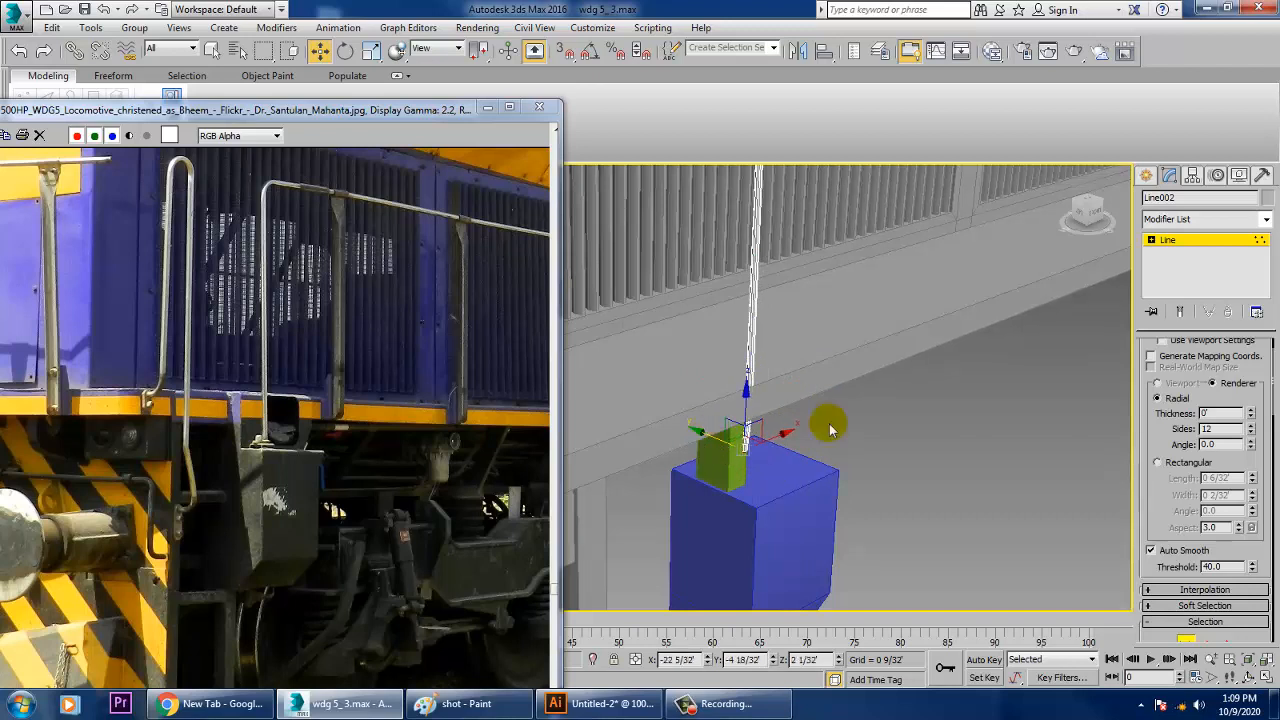
{"action": "scroll", "coordinate": [880, 428], "scroll_direction": "down", "scroll_amount": 4}
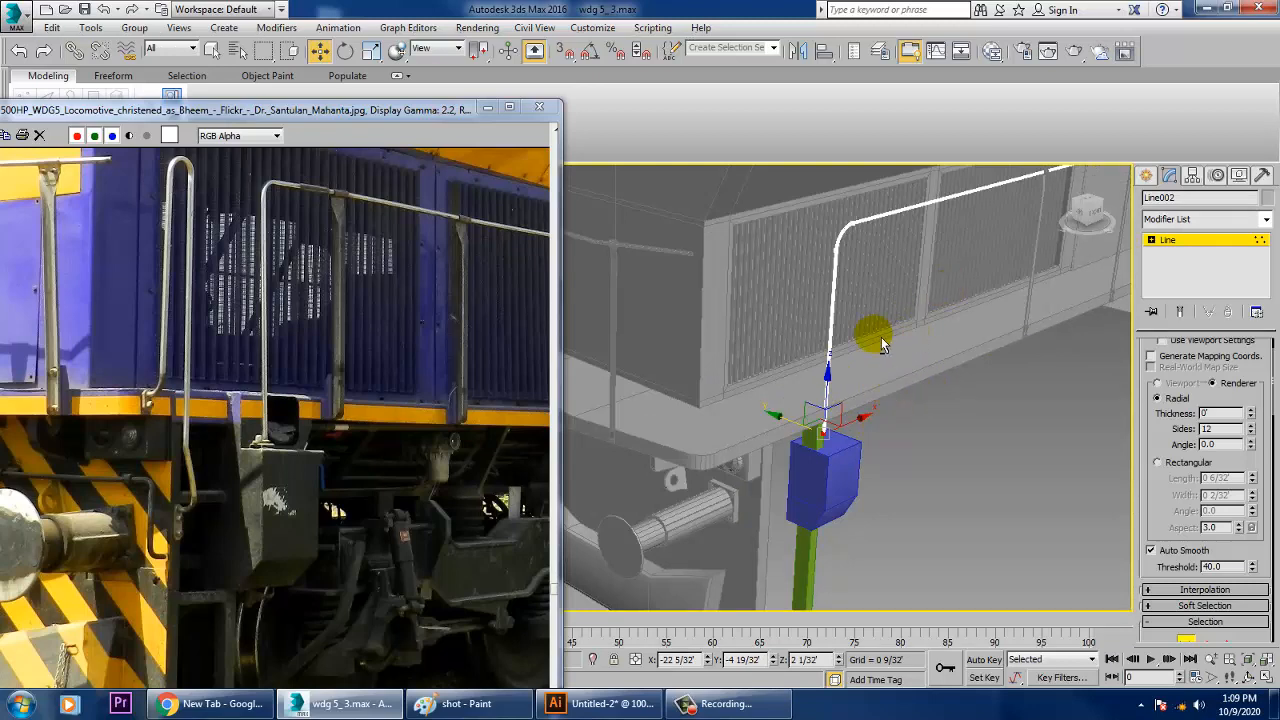
Step: Refine the handrail with an extra vertex near its lower end and shift the lower vertices about -1/32' along Y
{"action": "middle_click_drag", "start_coordinate": [922, 285], "coordinate": [849, 268]}
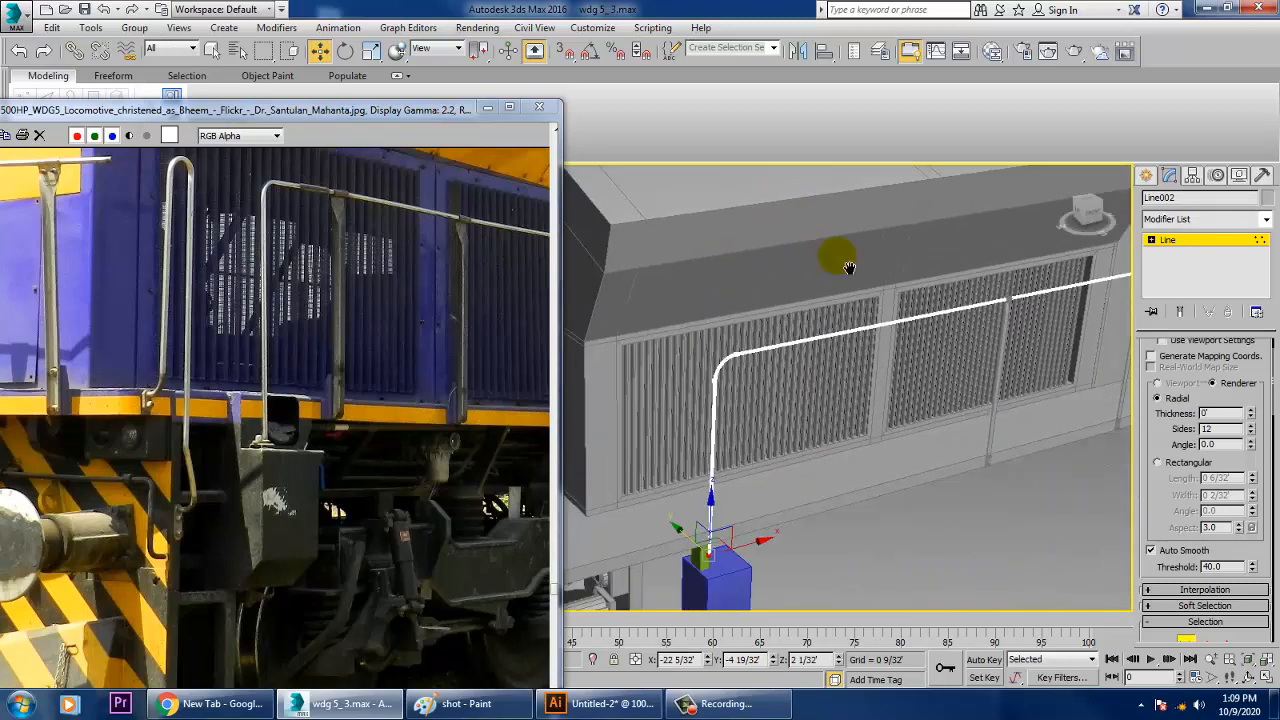
{"action": "right_click", "coordinate": [766, 356]}
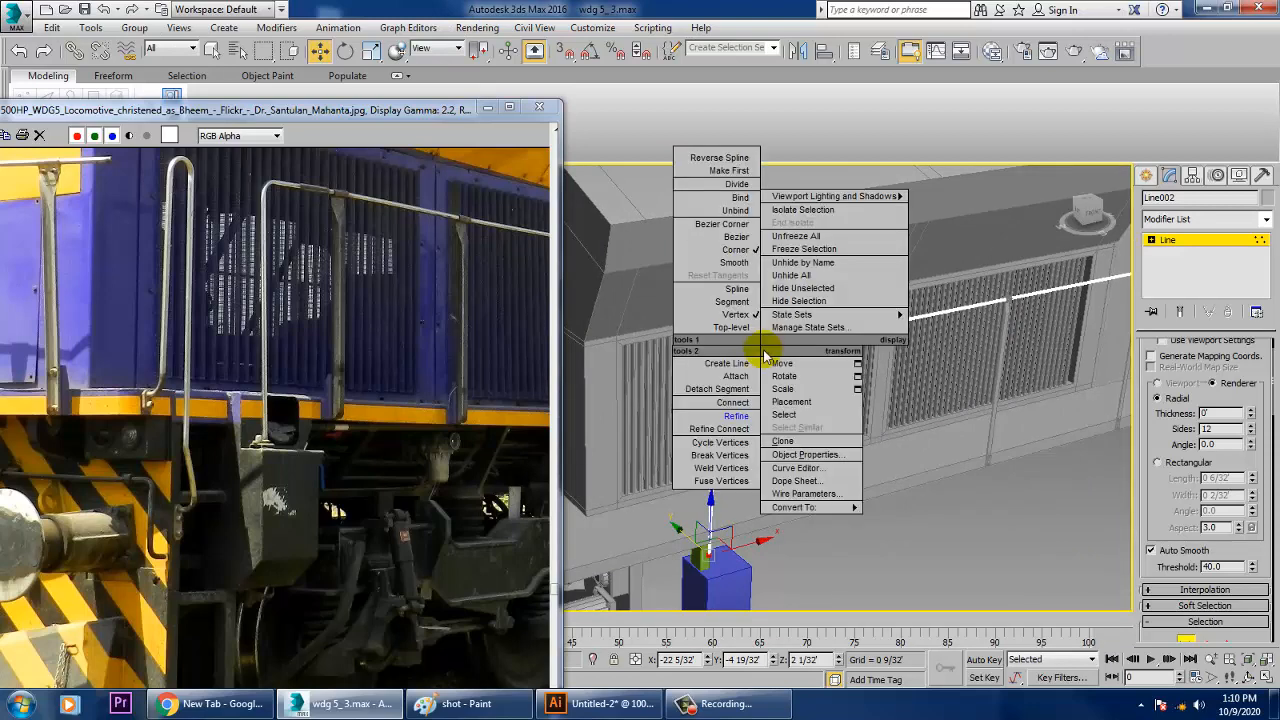
{"action": "left_click", "coordinate": [741, 420]}
{"action": "right_click", "coordinate": [800, 475]}
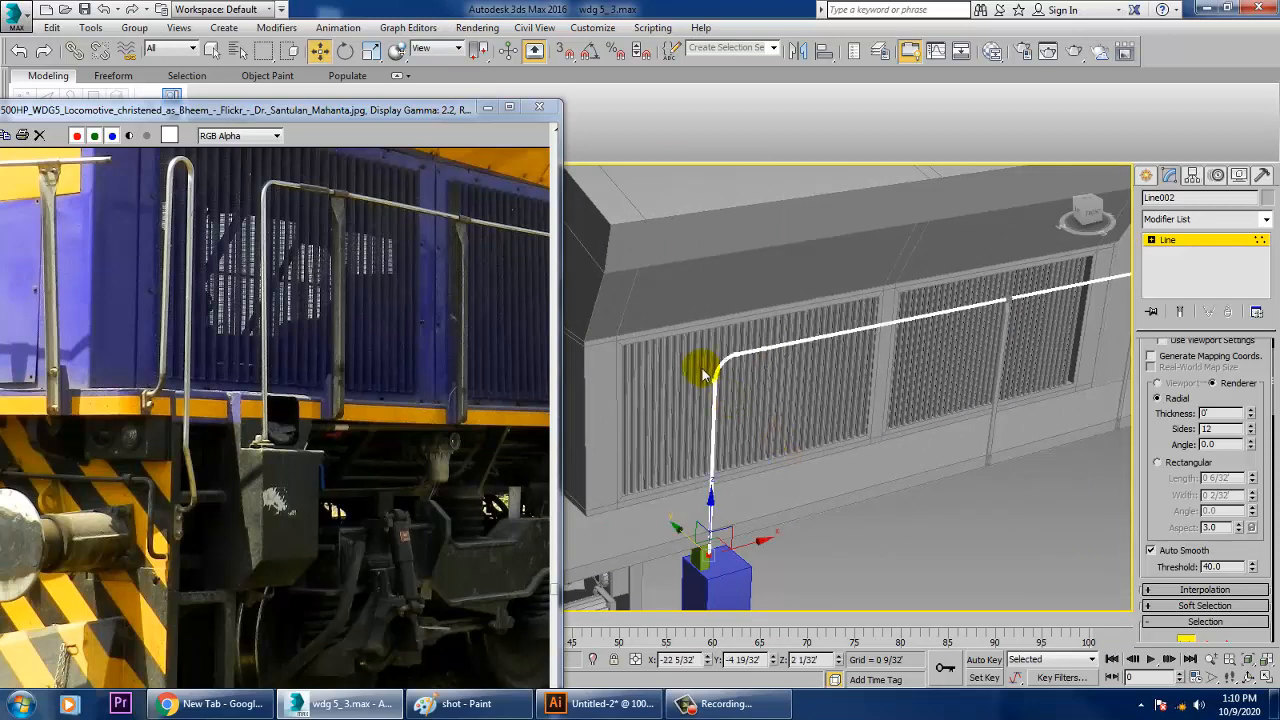
{"action": "key", "text": "1"}
{"action": "left_click_drag", "start_coordinate": [746, 581], "coordinate": [745, 578]}
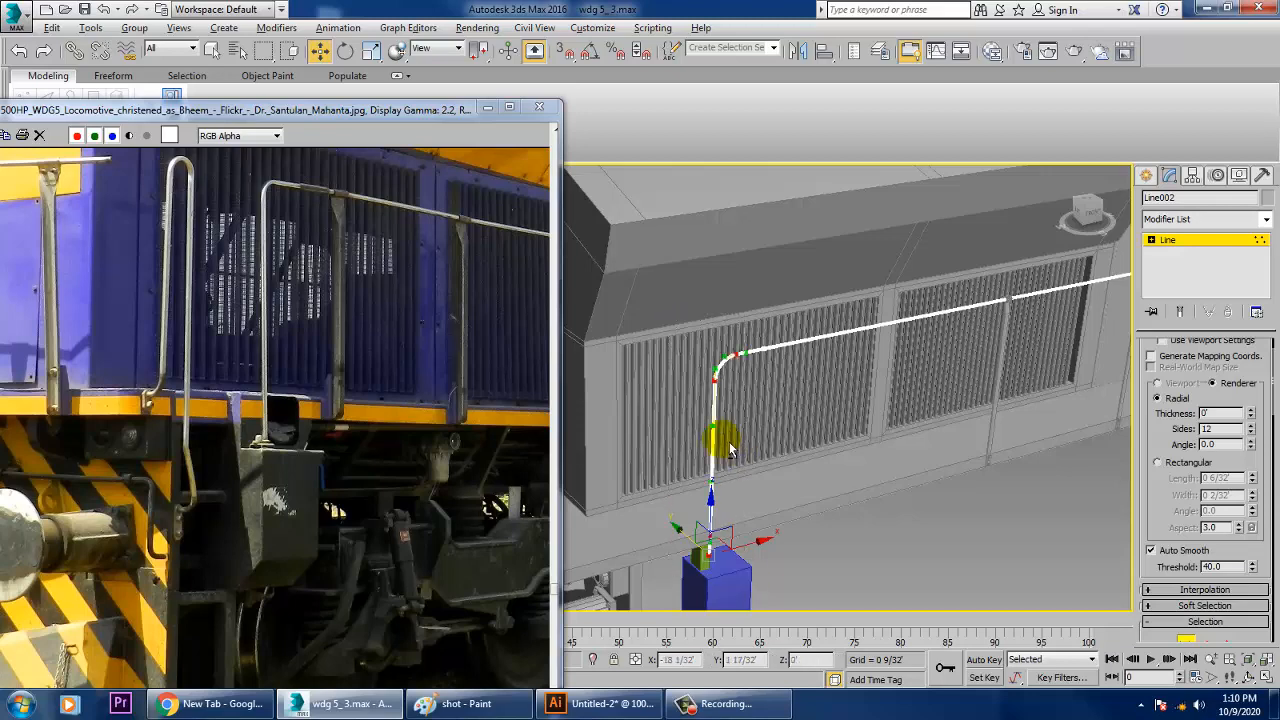
{"action": "middle_click_drag", "start_coordinate": [725, 440], "coordinate": [735, 512], "text": "alt"}
{"action": "left_click_drag", "start_coordinate": [689, 527], "coordinate": [692, 527]}
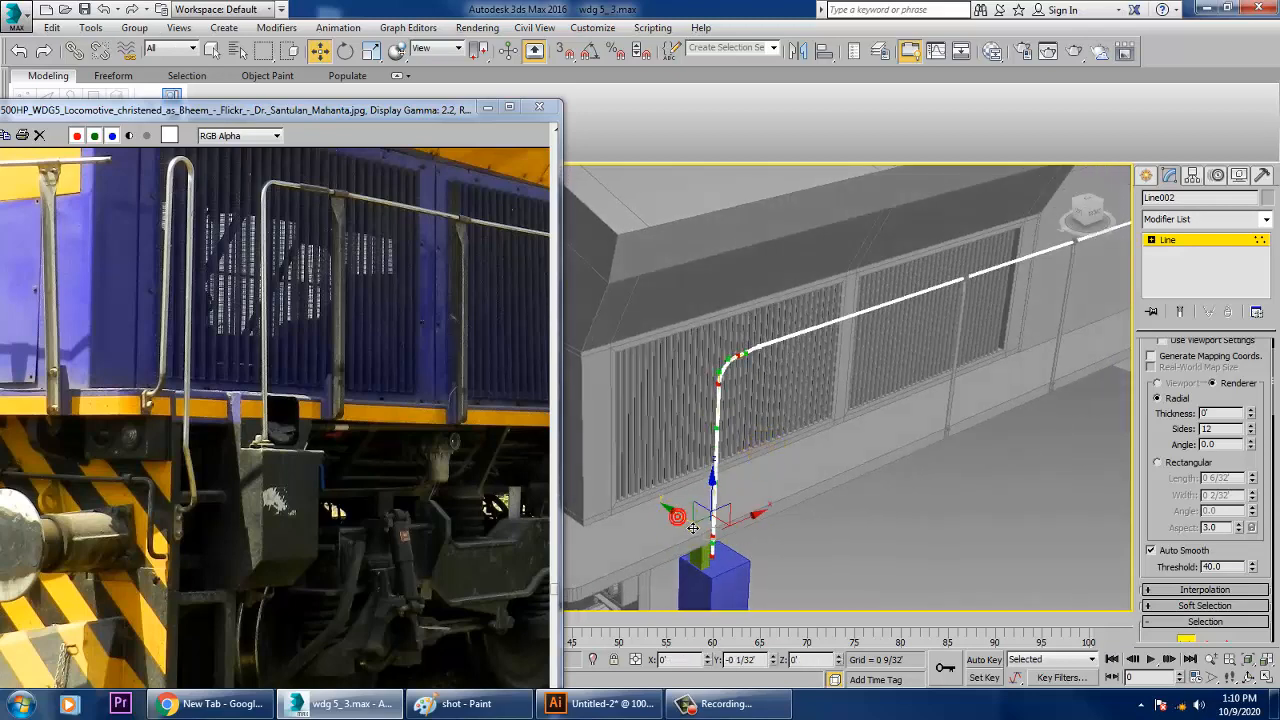
Step: Set the side handrail's radial thickness to 0 1/32' at object level
{"action": "middle_click_drag", "start_coordinate": [743, 522], "coordinate": [835, 428], "text": "alt"}
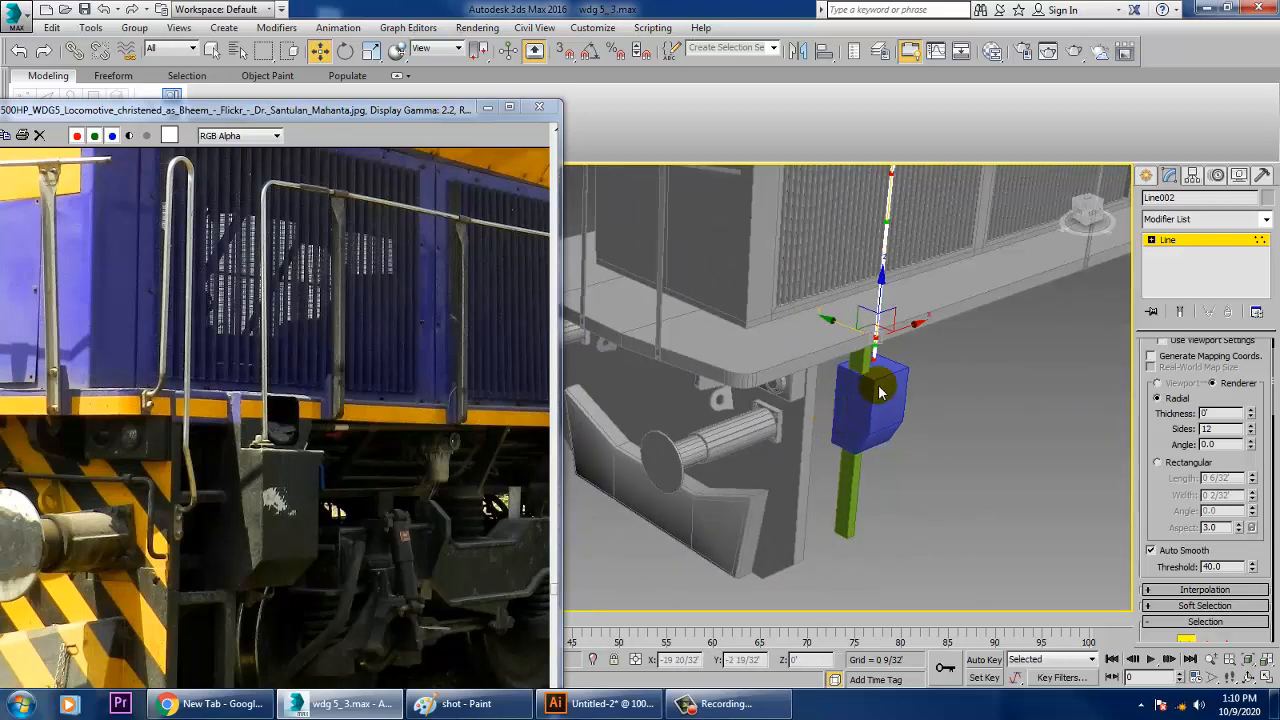
{"action": "middle_click_drag", "start_coordinate": [889, 394], "coordinate": [872, 442]}
{"action": "scroll", "coordinate": [935, 428], "scroll_direction": "up", "scroll_amount": 3}
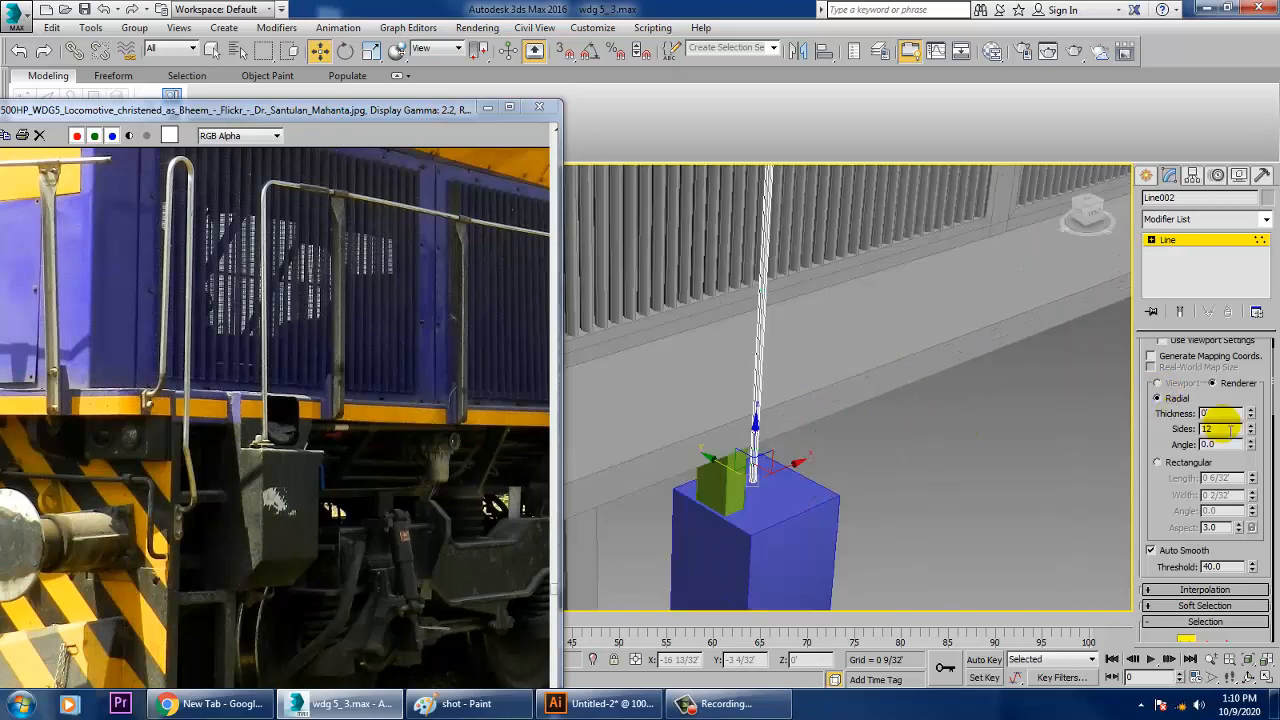
{"action": "left_click", "coordinate": [1192, 241]}
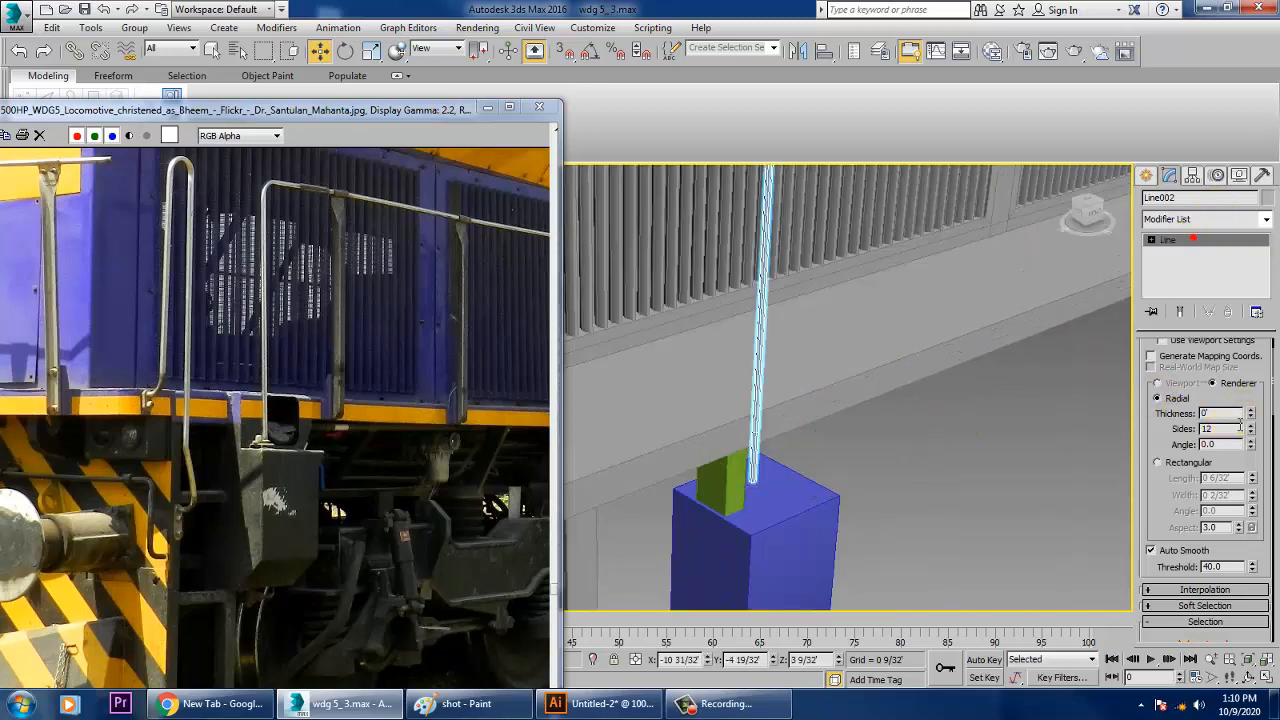
{"action": "left_click_drag", "start_coordinate": [1252, 414], "coordinate": [1262, 393]}
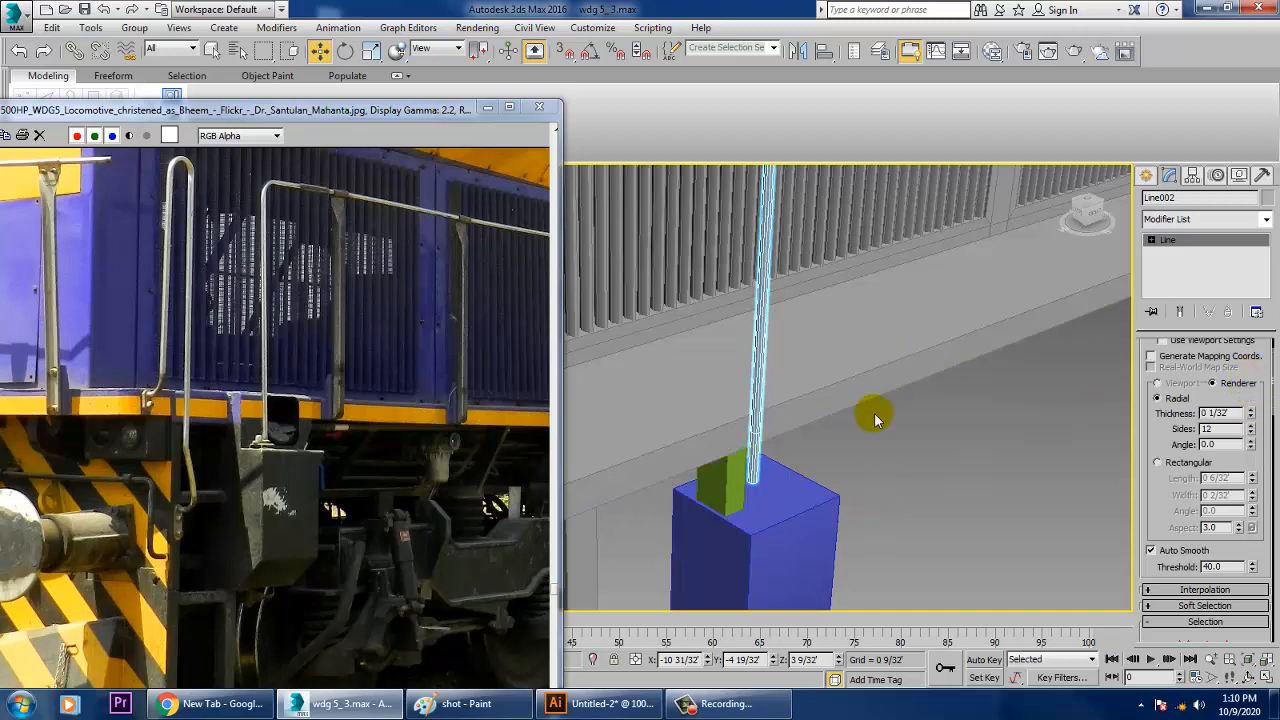
{"action": "scroll", "coordinate": [876, 415], "scroll_direction": "down", "scroll_amount": 4}
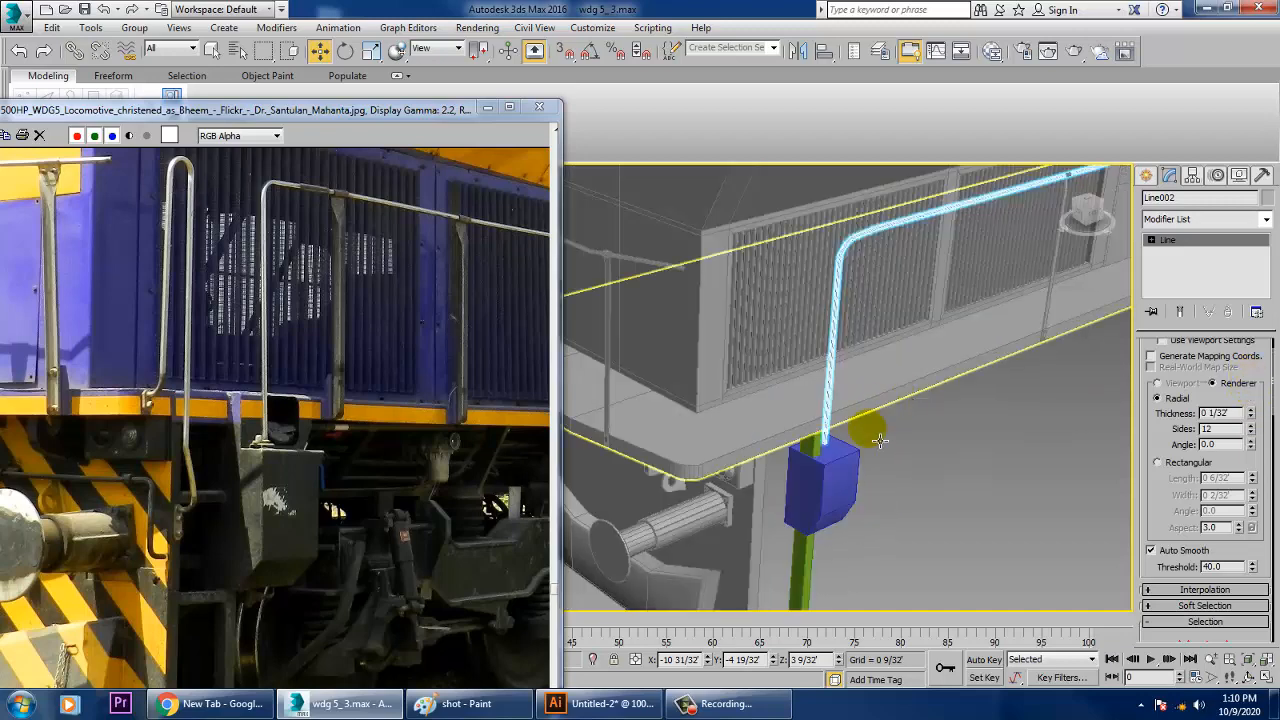
{"action": "left_click", "coordinate": [1076, 204]}
{"action": "key", "text": "z"}
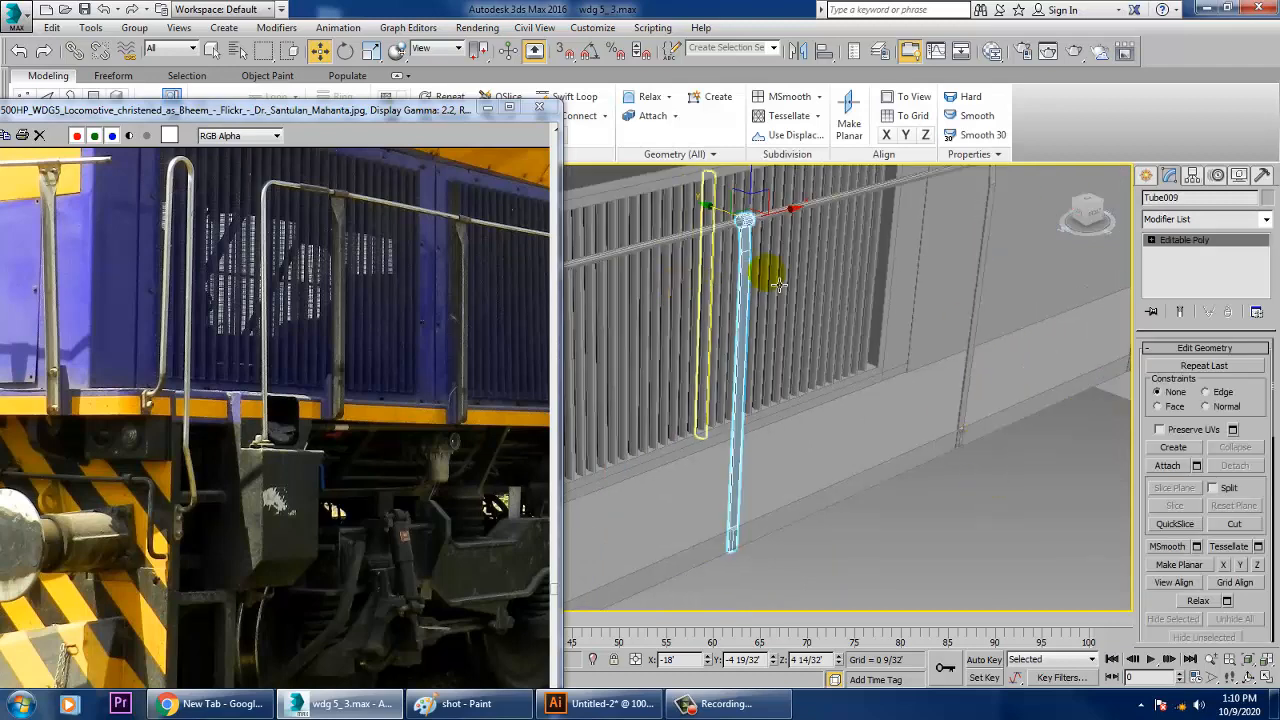
{"action": "scroll", "coordinate": [820, 374], "scroll_direction": "down", "scroll_amount": 4}
{"action": "middle_click_drag", "start_coordinate": [862, 358], "coordinate": [1100, 308]}
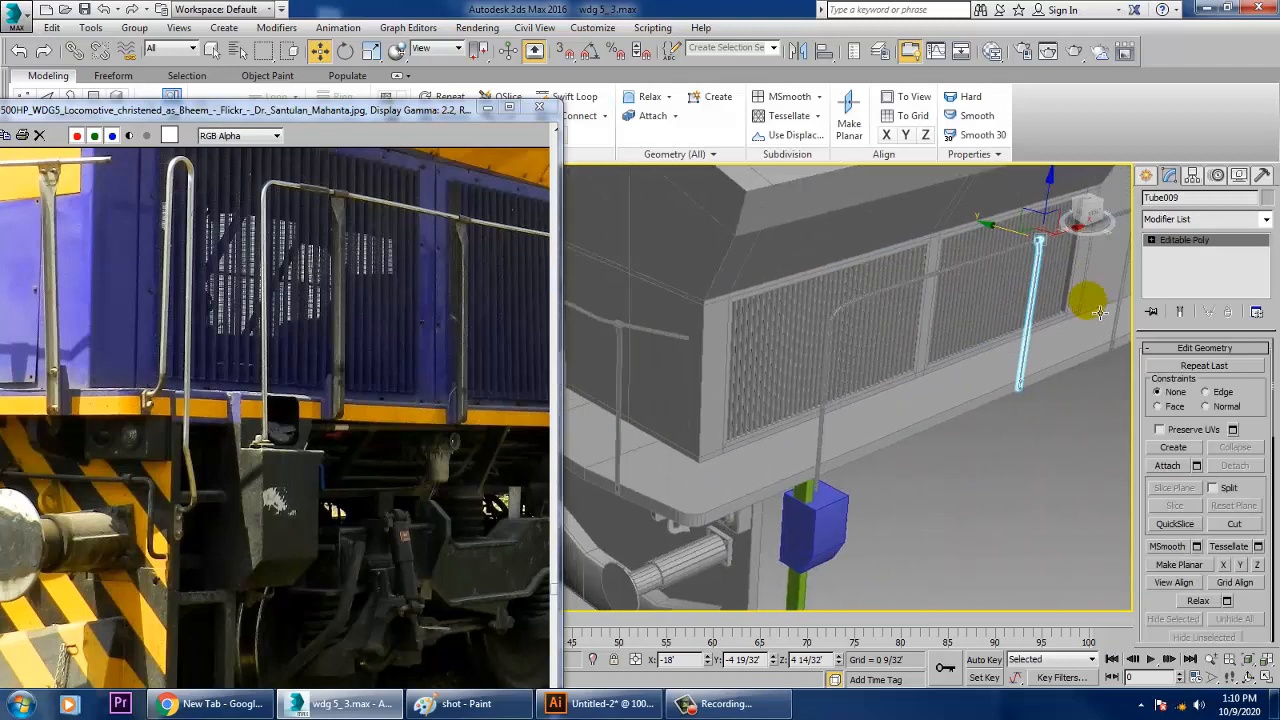
Step: Lower the side handrail's lower end vertices about 7/32' along Z onto the top of the box
{"action": "left_click", "coordinate": [823, 455]}
{"action": "key", "text": "z"}
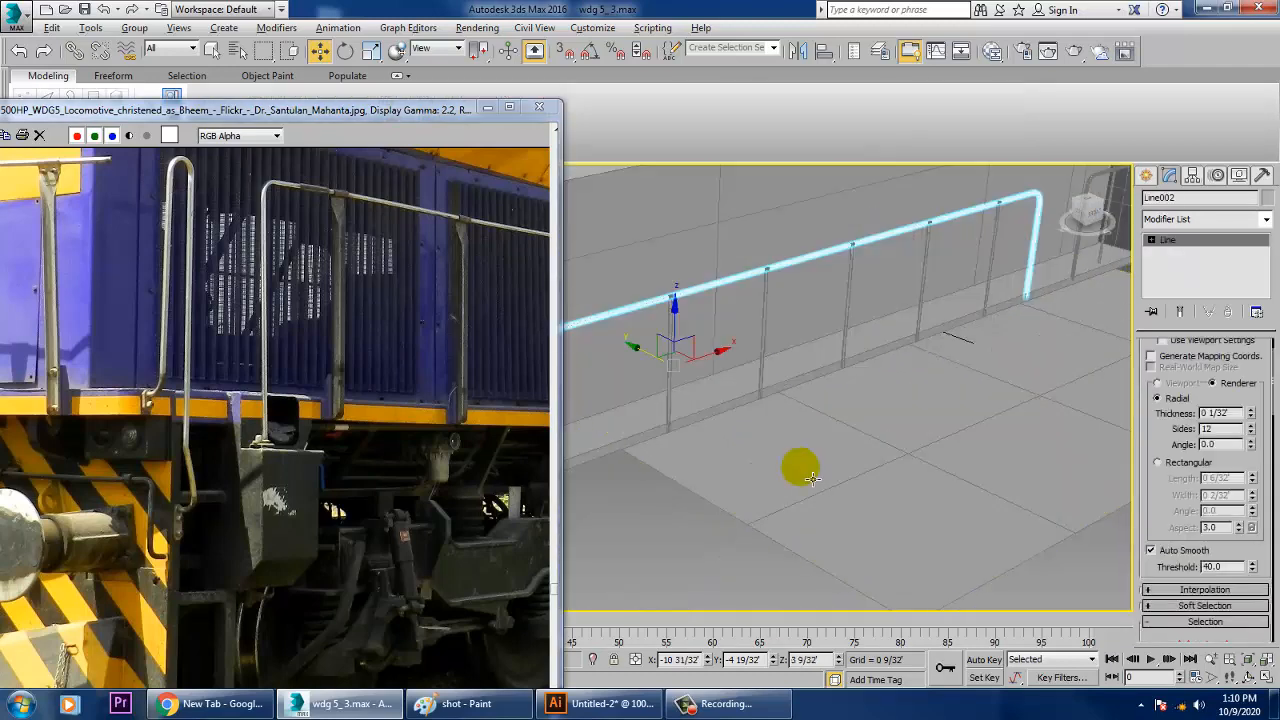
{"action": "middle_click_drag", "start_coordinate": [865, 388], "coordinate": [955, 360]}
{"action": "scroll", "coordinate": [950, 364], "scroll_direction": "up", "scroll_amount": 2}
{"action": "key", "text": "1"}
{"action": "middle_click_drag", "start_coordinate": [768, 432], "coordinate": [1000, 390]}
{"action": "middle_click_drag", "start_coordinate": [713, 427], "coordinate": [1071, 329]}
{"action": "left_click_drag", "start_coordinate": [940, 499], "coordinate": [998, 489]}
{"action": "scroll", "coordinate": [998, 492], "scroll_direction": "up", "scroll_amount": 5}
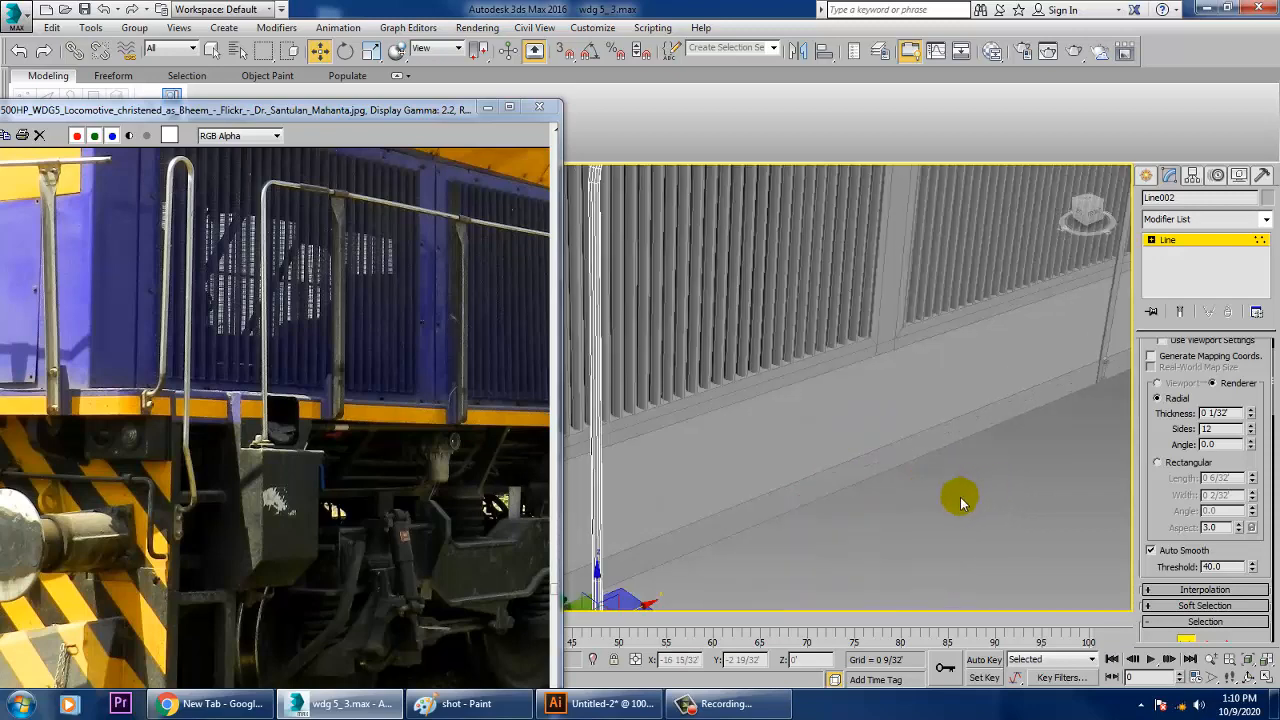
{"action": "middle_click_drag", "start_coordinate": [963, 501], "coordinate": [718, 446], "text": "alt"}
{"action": "middle_click_drag", "start_coordinate": [718, 446], "coordinate": [907, 326]}
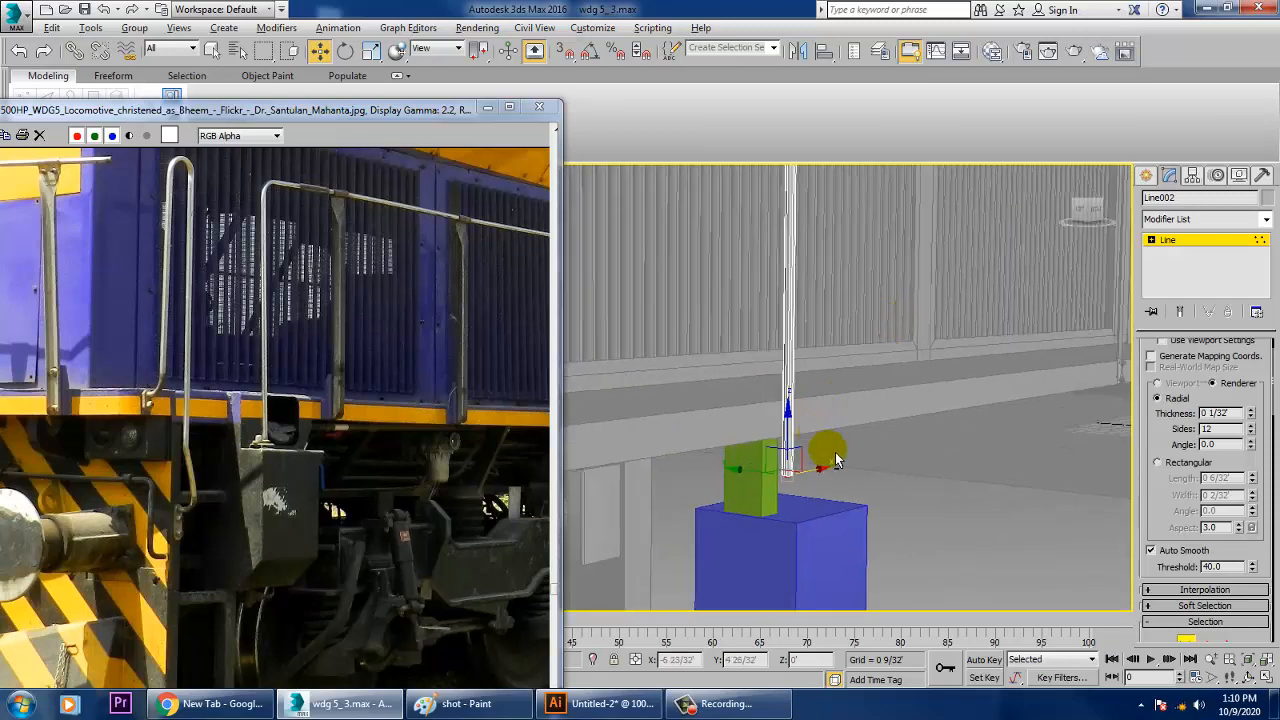
{"action": "middle_click_drag", "start_coordinate": [831, 449], "coordinate": [771, 488], "text": "alt"}
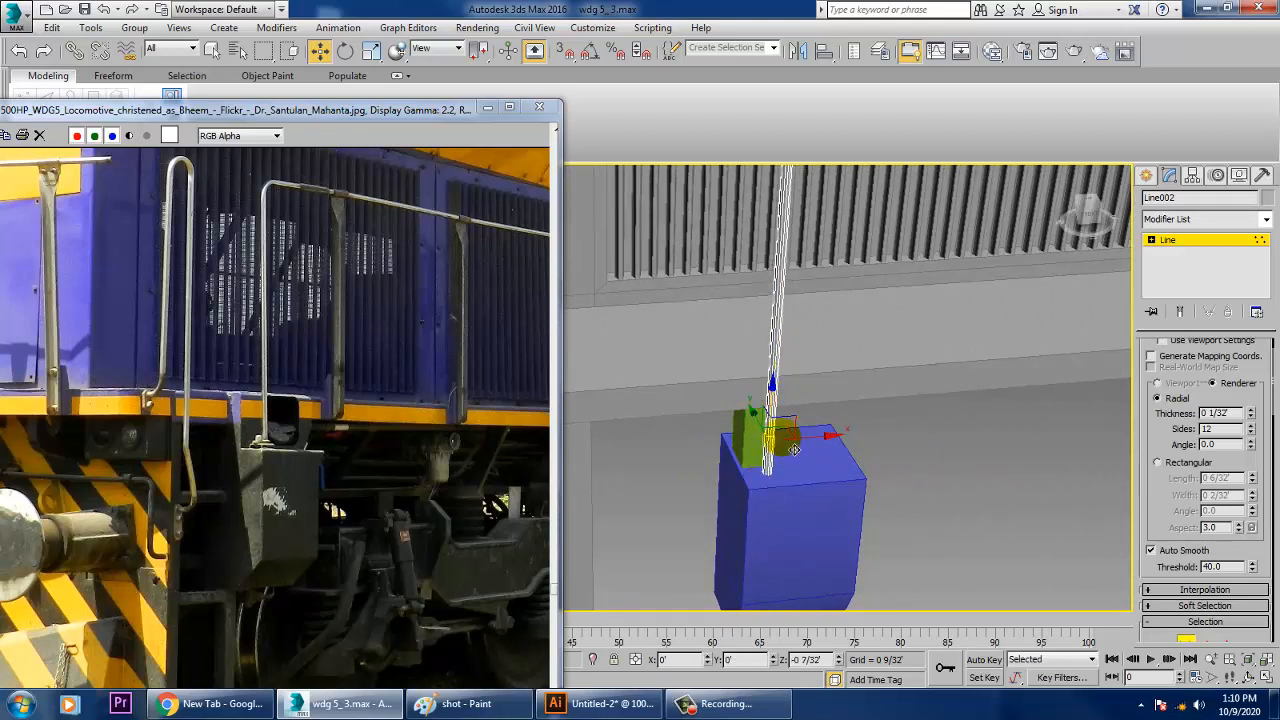
{"action": "scroll", "coordinate": [801, 437], "scroll_direction": "up", "scroll_amount": 8}
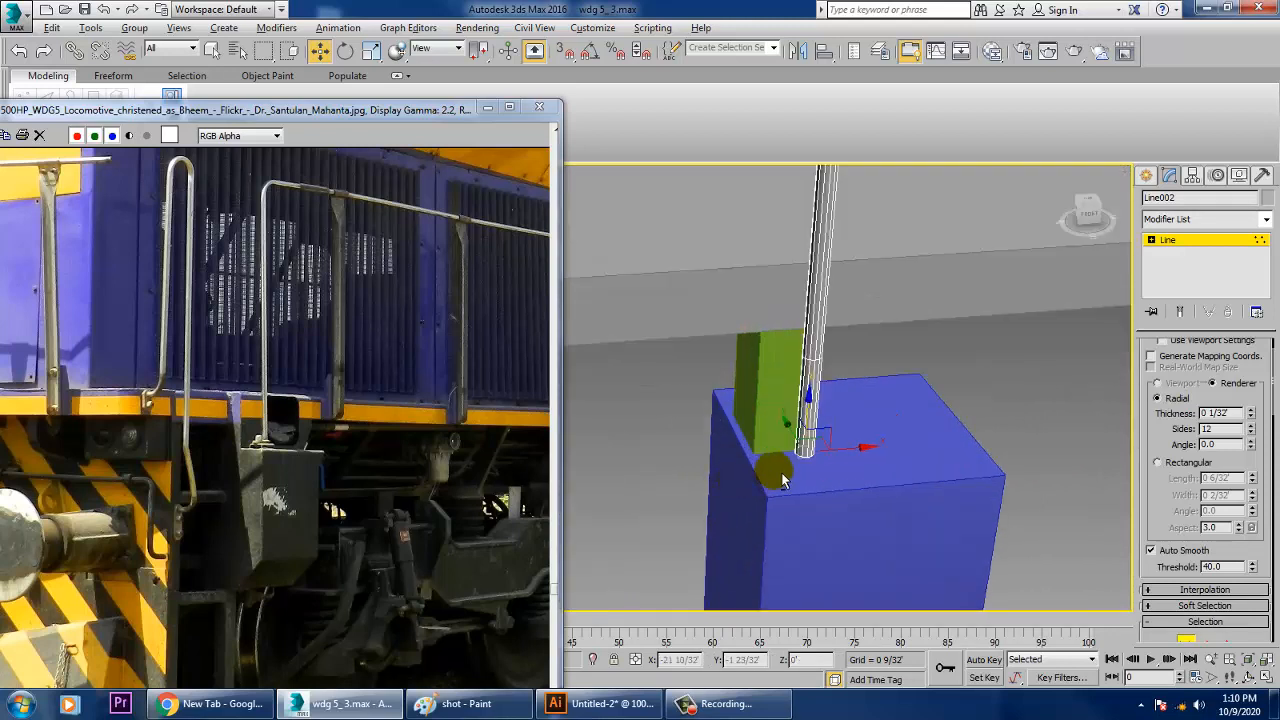
Step: Convert the side handrail to an Editable Poly and start editing it at Polygon level
{"action": "right_click", "coordinate": [812, 370]}
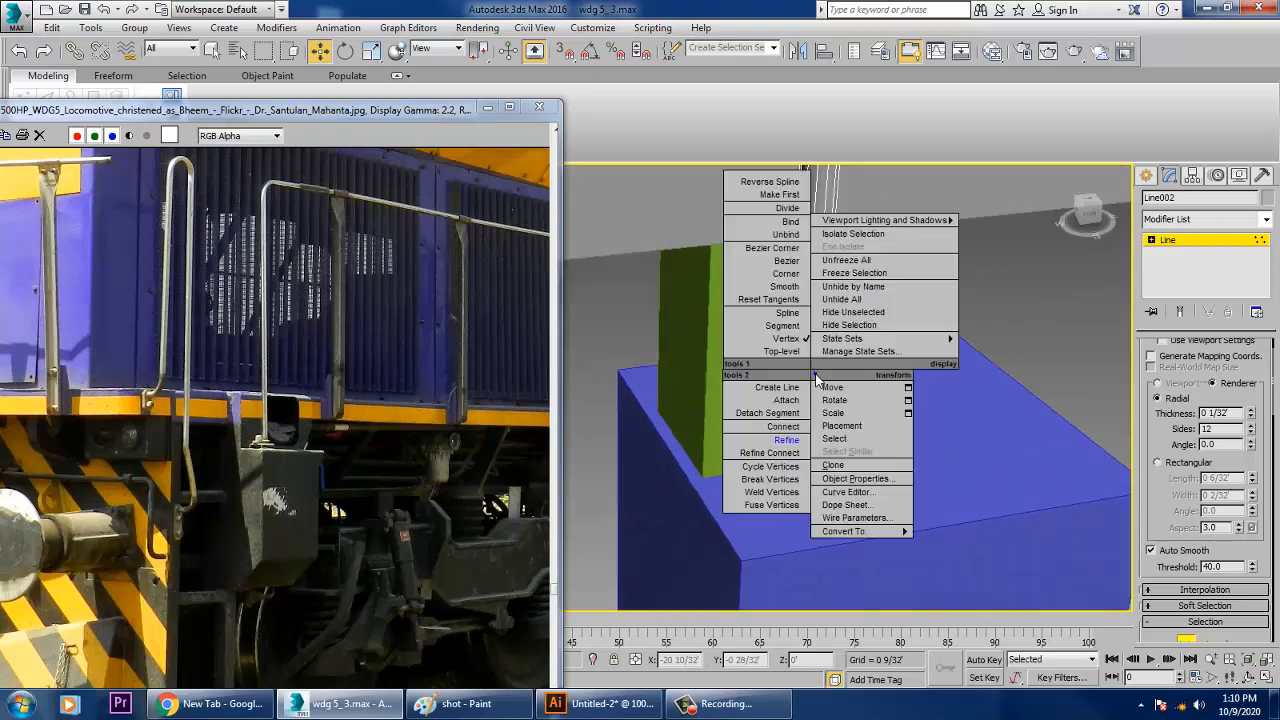
{"action": "left_click", "coordinate": [942, 531]}
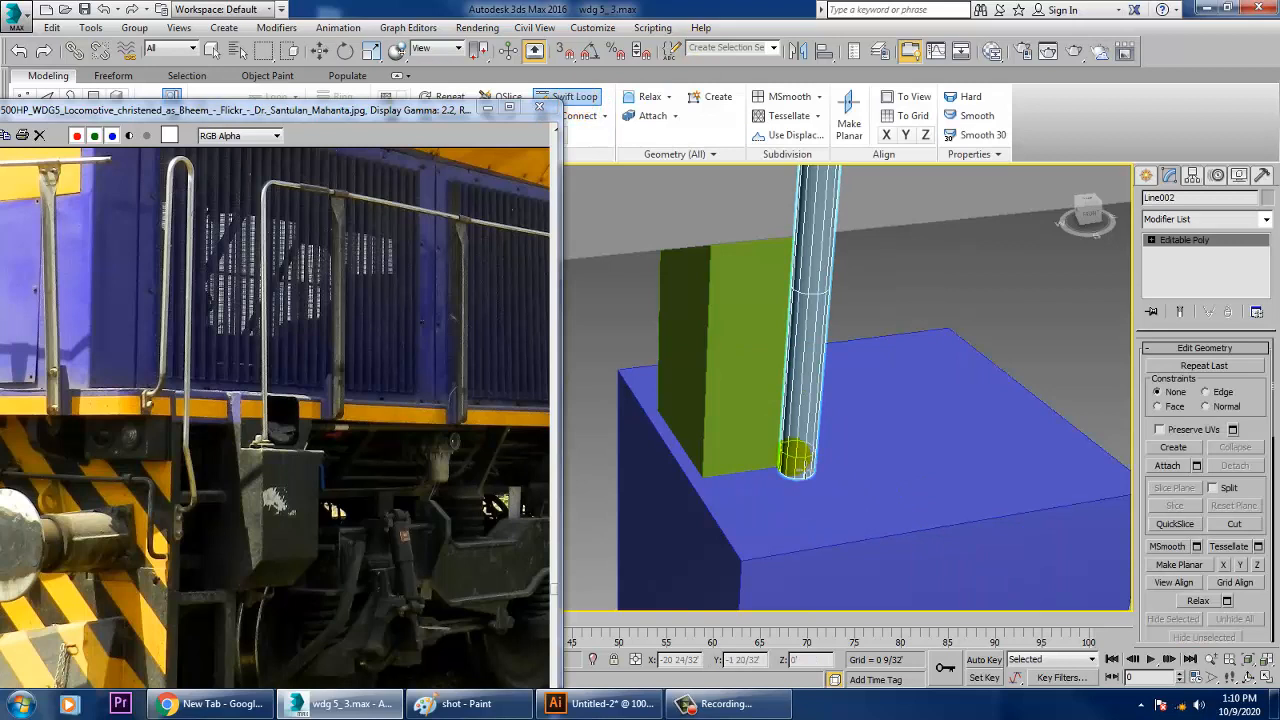
{"action": "left_click", "coordinate": [1151, 240]}
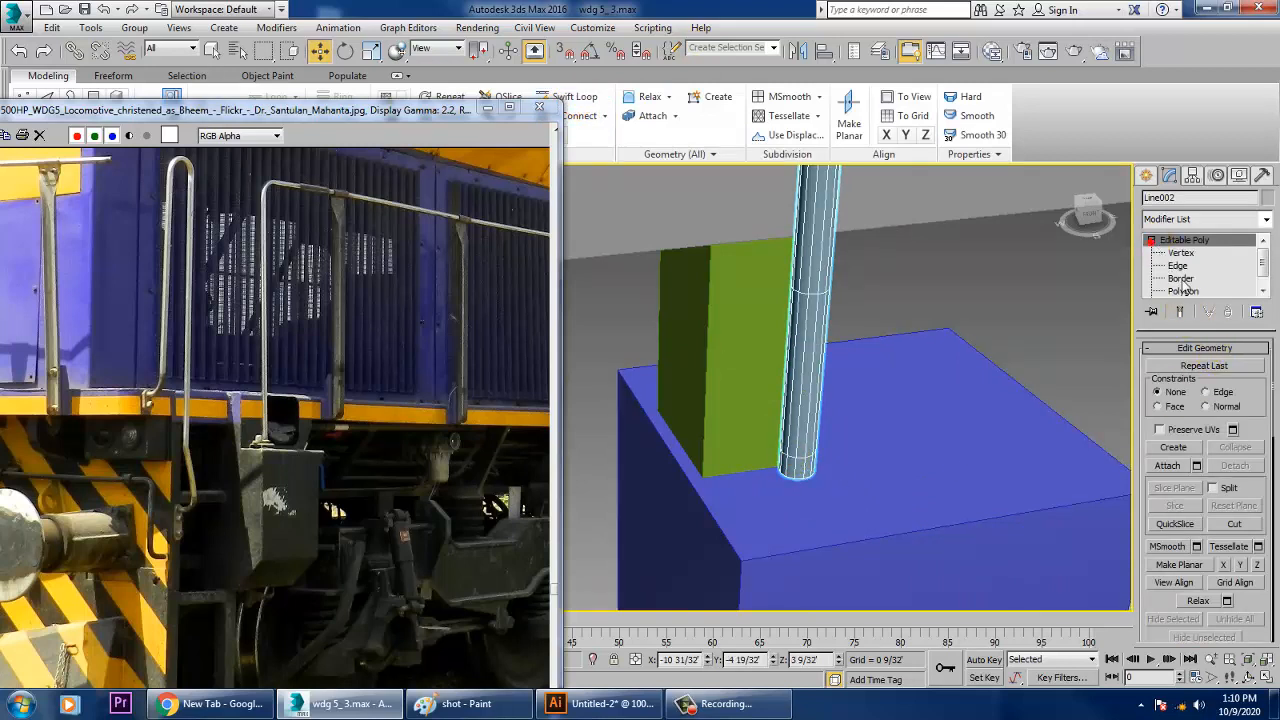
{"action": "left_click", "coordinate": [1182, 291]}
{"action": "left_click", "coordinate": [1183, 291]}
{"action": "middle_click_drag", "start_coordinate": [868, 492], "coordinate": [857, 459], "text": "alt"}
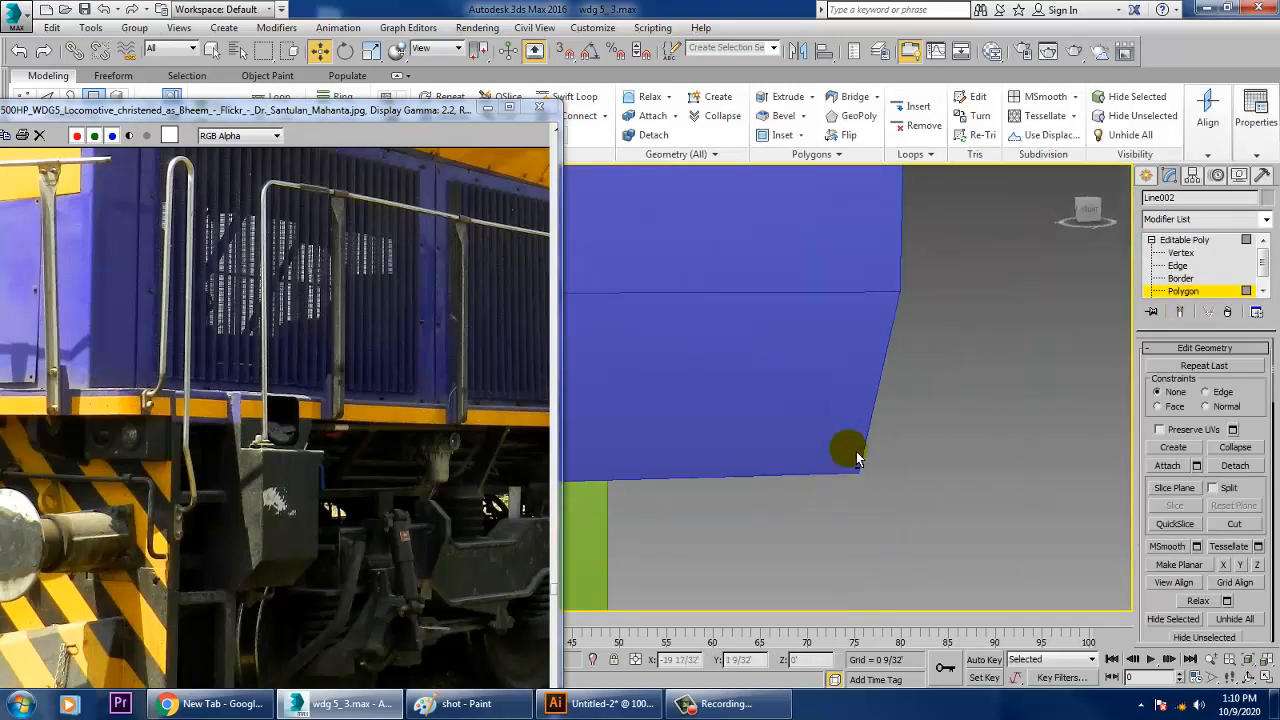
{"action": "scroll", "coordinate": [797, 340], "scroll_direction": "down", "scroll_amount": 8}
{"action": "middle_click_drag", "start_coordinate": [856, 388], "coordinate": [1133, 392]}
{"action": "scroll", "coordinate": [863, 394], "scroll_direction": "up", "scroll_amount": 5}
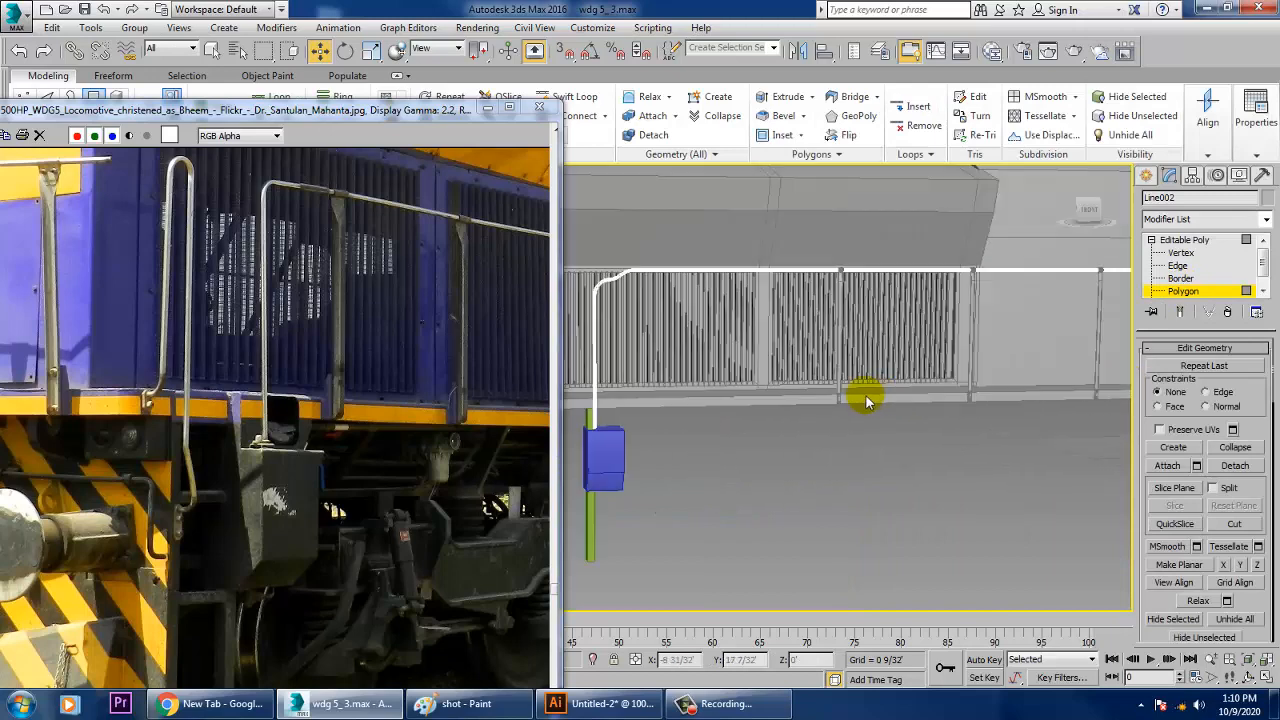
Step: Inspect the handrail in the Front view and undo its Editable Poly conversion and the last lowering of its vertices
{"action": "key", "text": "alt+w"}
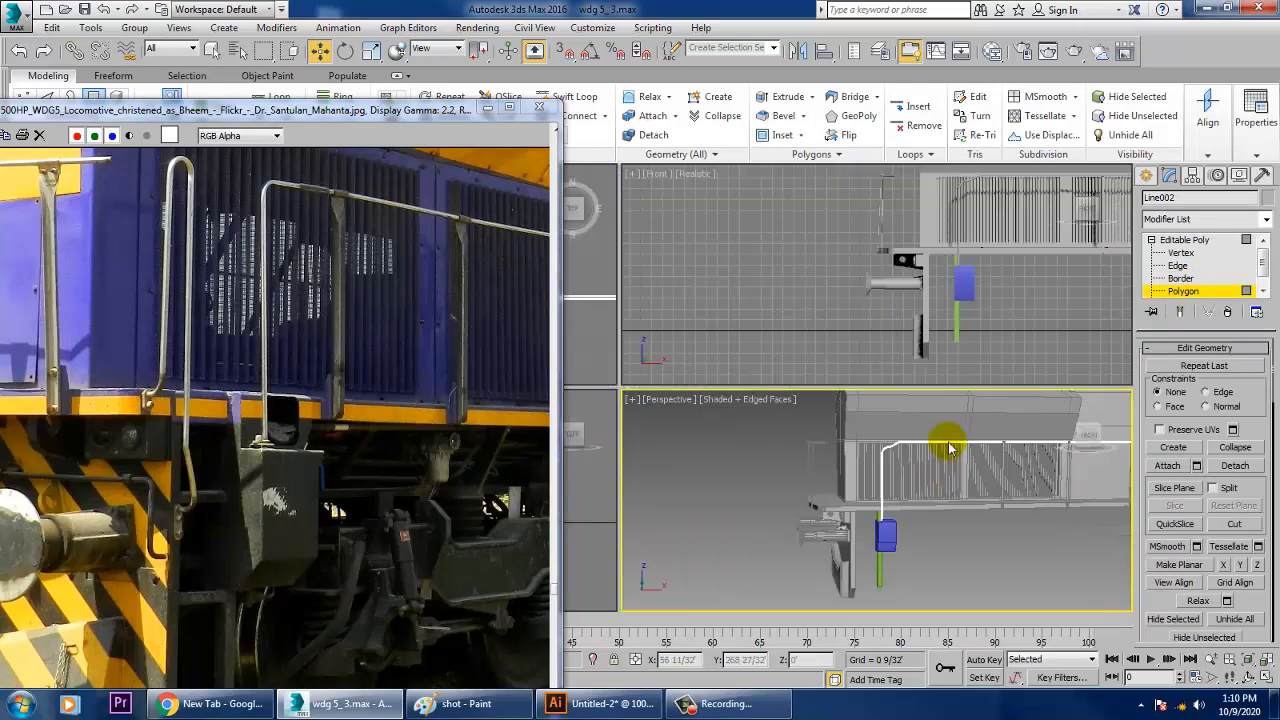
{"action": "left_click", "coordinate": [943, 300]}
{"action": "key", "text": "alt+w"}
{"action": "middle_click_drag", "start_coordinate": [899, 331], "coordinate": [958, 474]}
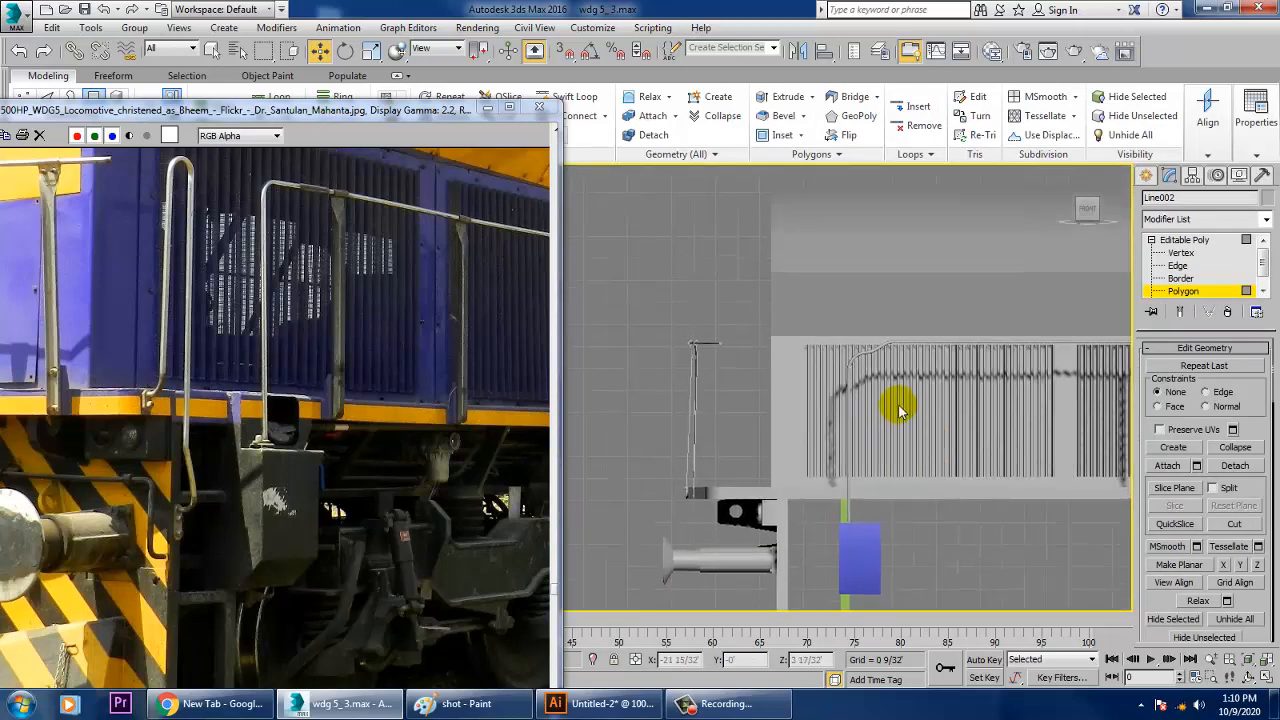
{"action": "scroll", "coordinate": [904, 410], "scroll_direction": "up", "scroll_amount": 2}
{"action": "key", "text": "ctrl+z"}
{"action": "key", "text": "ctrl+z"}
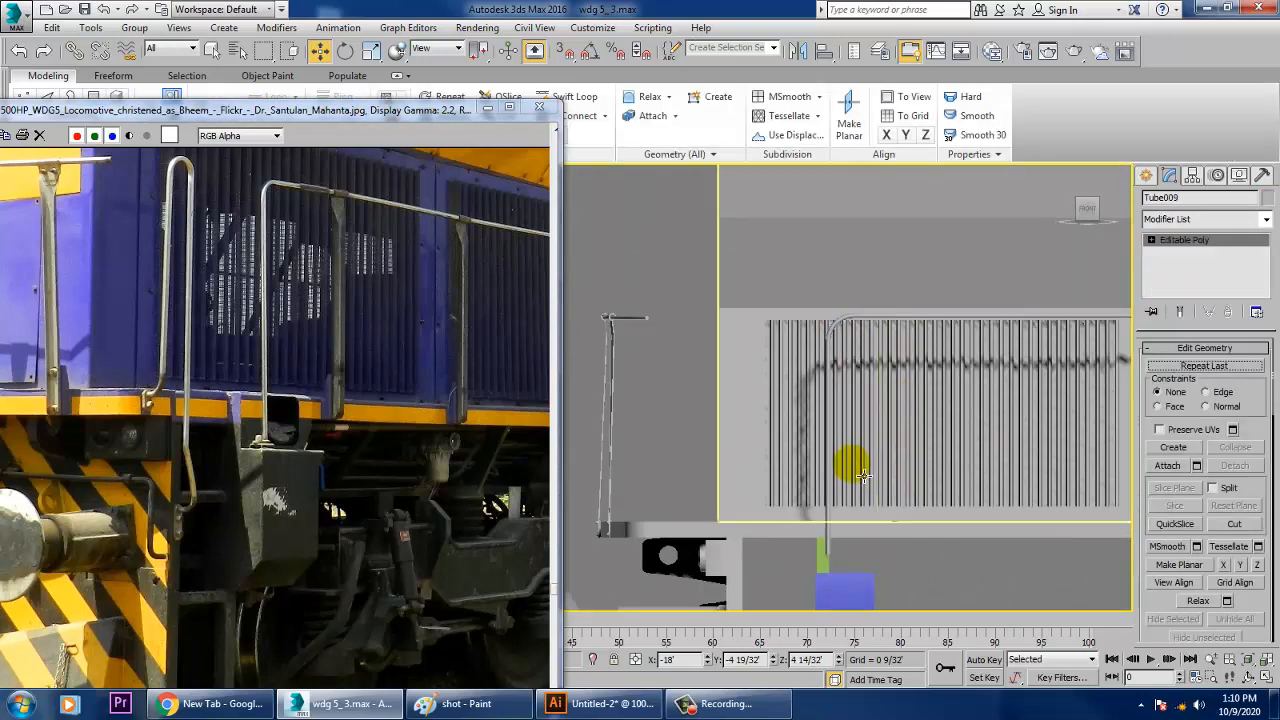
{"action": "middle_click_drag", "start_coordinate": [785, 509], "coordinate": [803, 465]}
{"action": "scroll", "coordinate": [803, 465], "scroll_direction": "up", "scroll_amount": 3}
{"action": "left_click", "coordinate": [892, 520]}
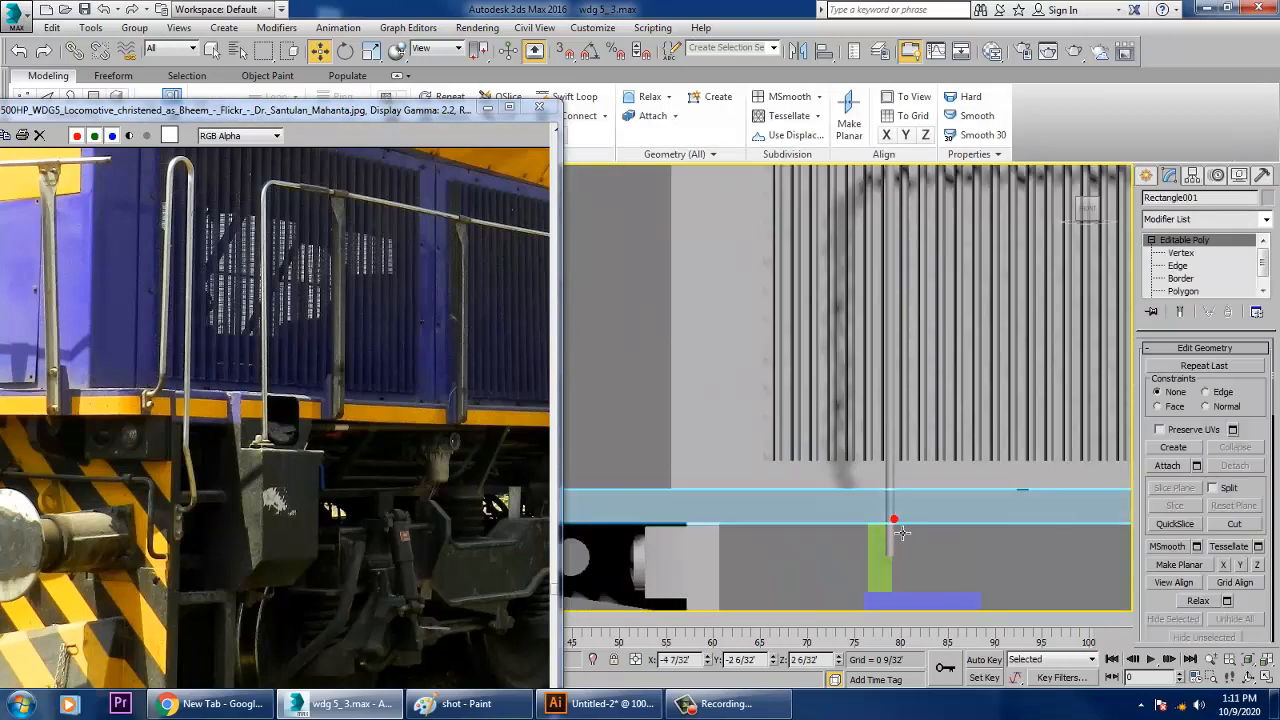
{"action": "key", "text": "1"}
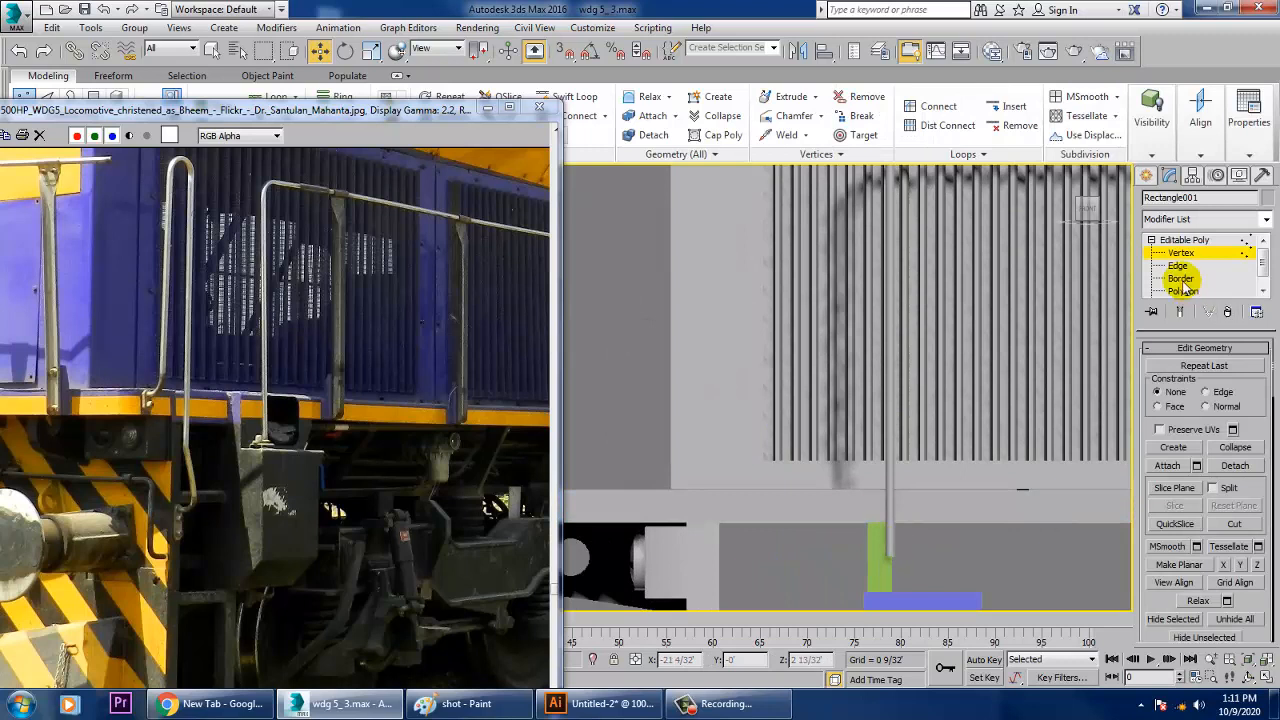
{"action": "left_click", "coordinate": [1187, 239]}
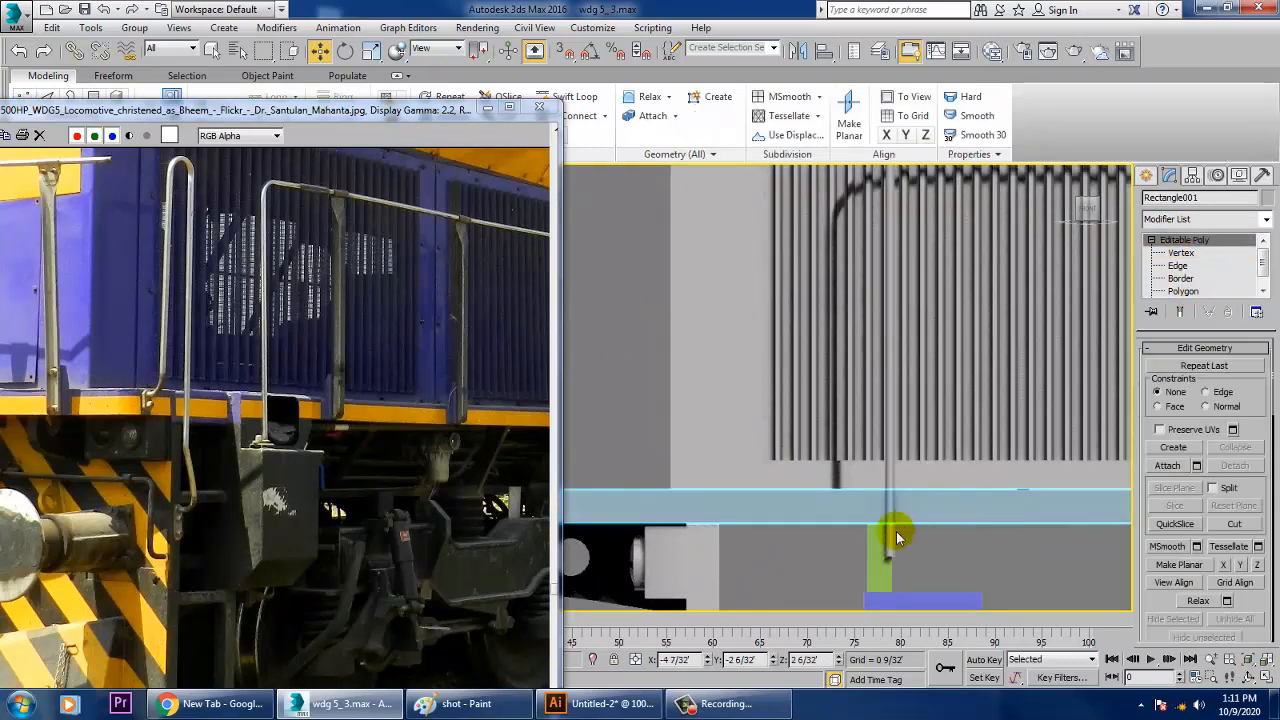
Step: Lower the side handrail's lower end vertices about 9/32' in the Front view so the rail reaches the box top
{"action": "left_click", "coordinate": [890, 540]}
{"action": "key", "text": "1"}
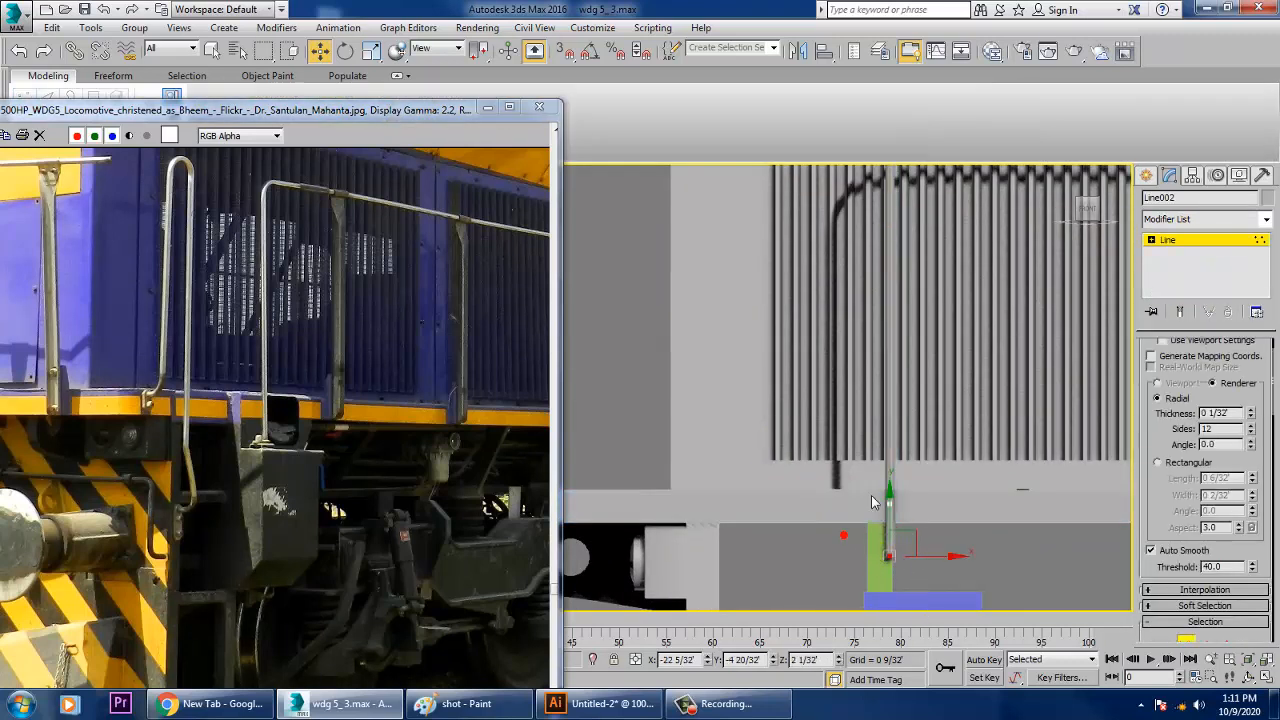
{"action": "left_click", "coordinate": [890, 506]}
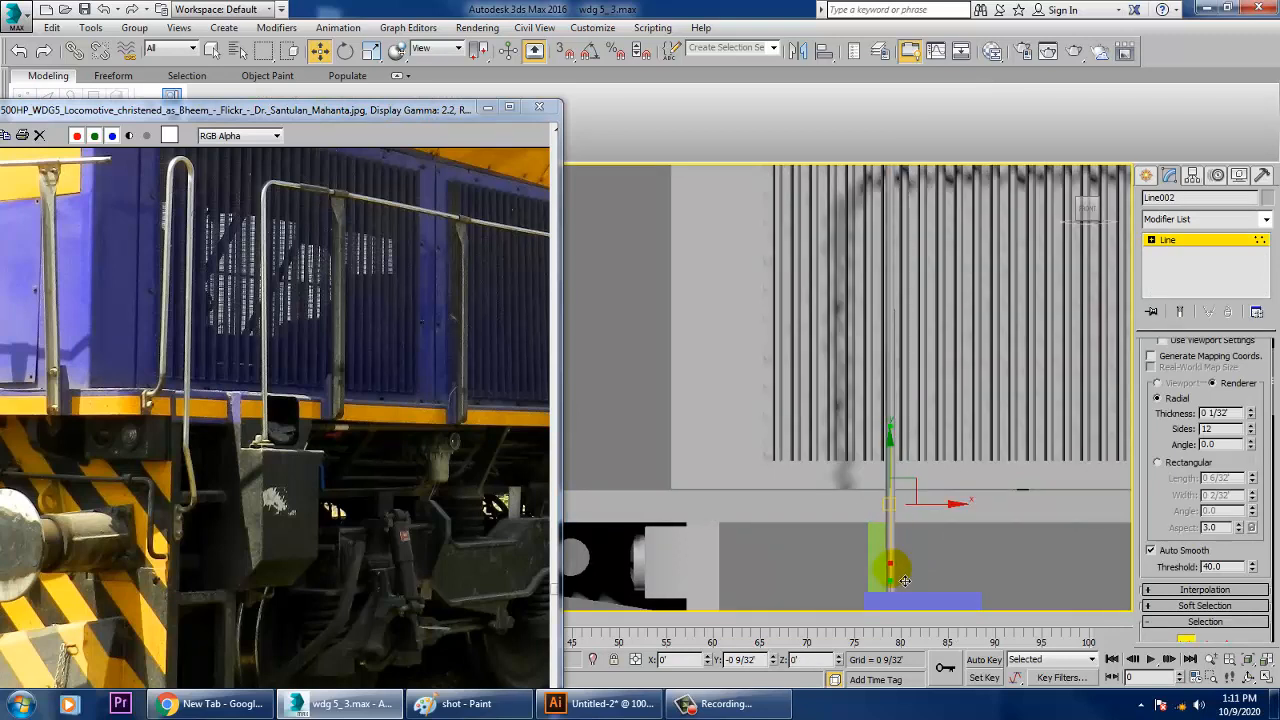
{"action": "scroll", "coordinate": [924, 502], "scroll_direction": "down", "scroll_amount": 4}
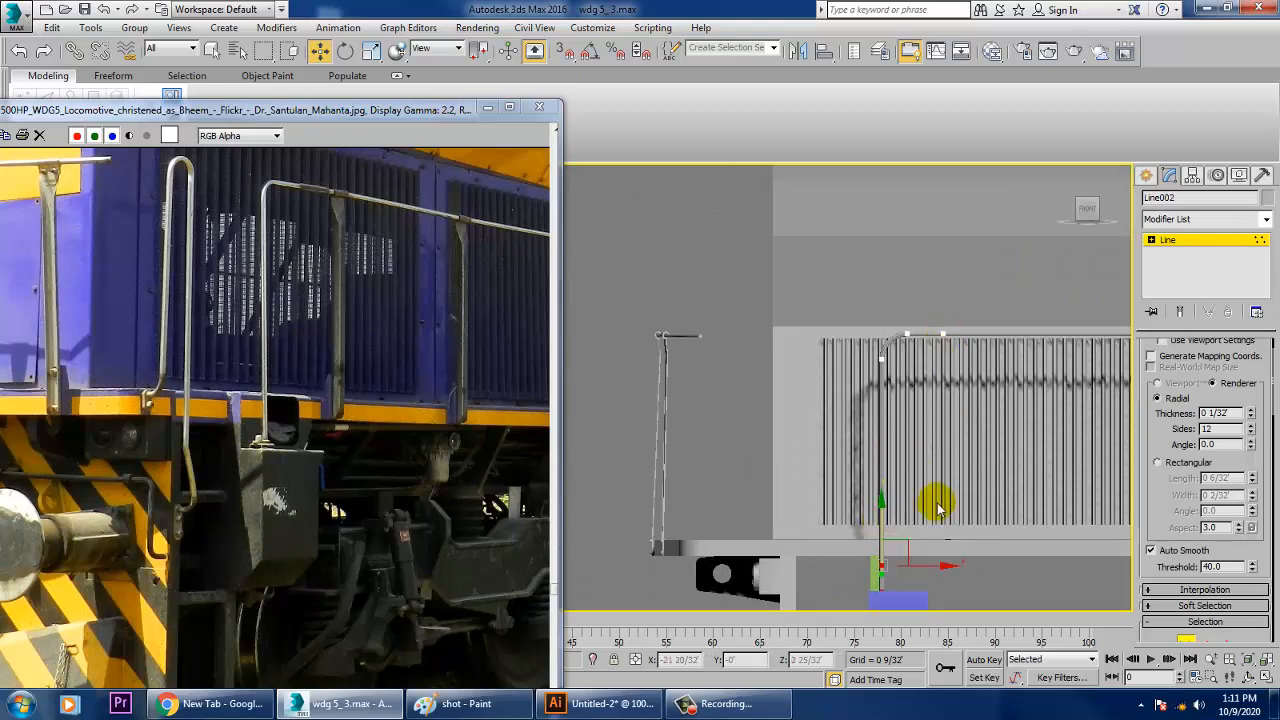
Step: Convert the side handrail to an Editable Poly and inspect its lower end on the box
{"action": "key", "text": "alt+w"}
{"action": "key", "text": "alt+w"}
{"action": "middle_click_drag", "start_coordinate": [929, 506], "coordinate": [885, 490], "text": "alt"}
{"action": "scroll", "coordinate": [864, 430], "scroll_direction": "down", "scroll_amount": 5}
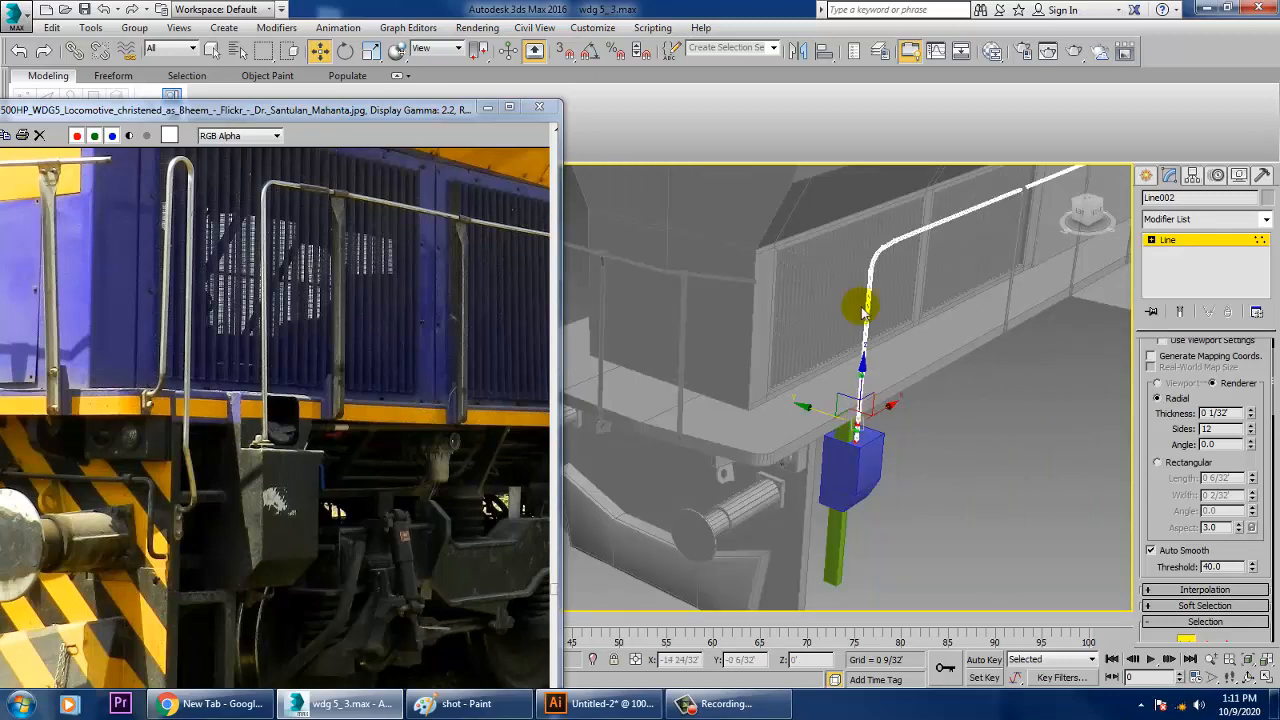
{"action": "right_click", "coordinate": [868, 298]}
{"action": "mouse_move", "coordinate": [905, 432]}
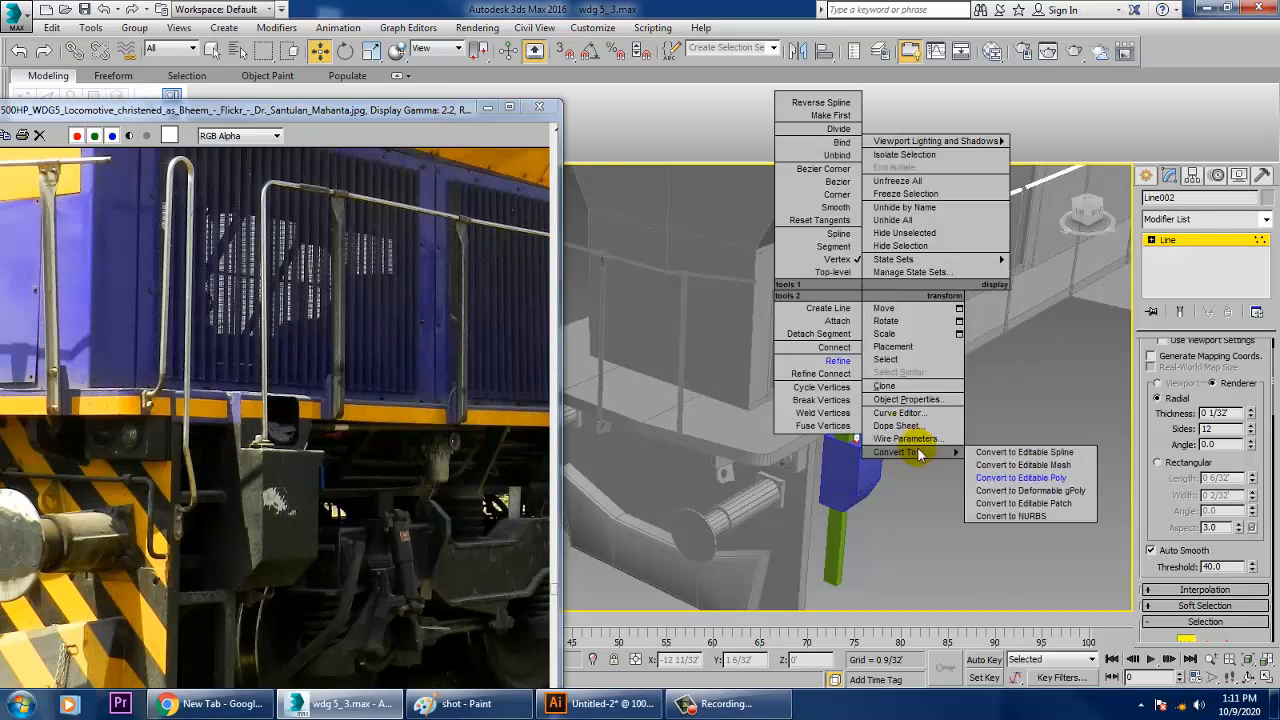
{"action": "left_click", "coordinate": [1045, 484]}
{"action": "scroll", "coordinate": [874, 426], "scroll_direction": "up", "scroll_amount": 5}
{"action": "scroll", "coordinate": [836, 476], "scroll_direction": "up", "scroll_amount": 2}
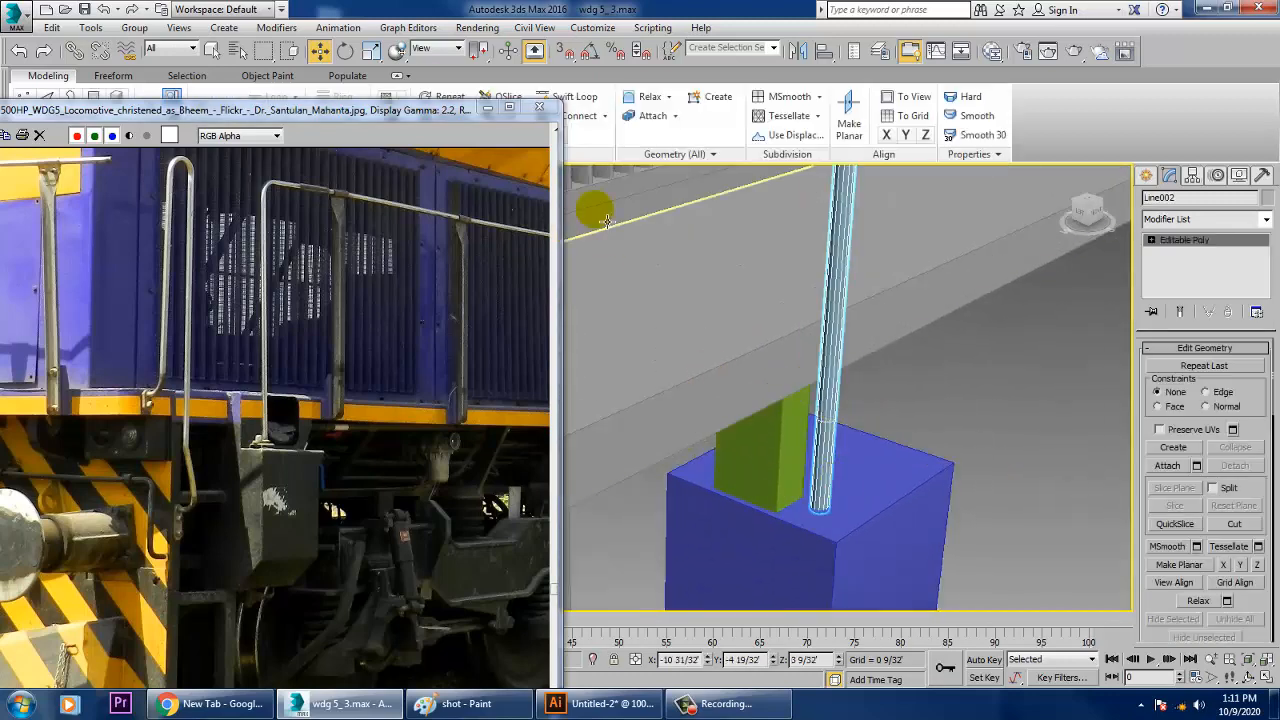
{"action": "right_click", "coordinate": [841, 512]}
{"action": "middle_click_drag", "start_coordinate": [843, 512], "coordinate": [819, 486], "text": "alt"}
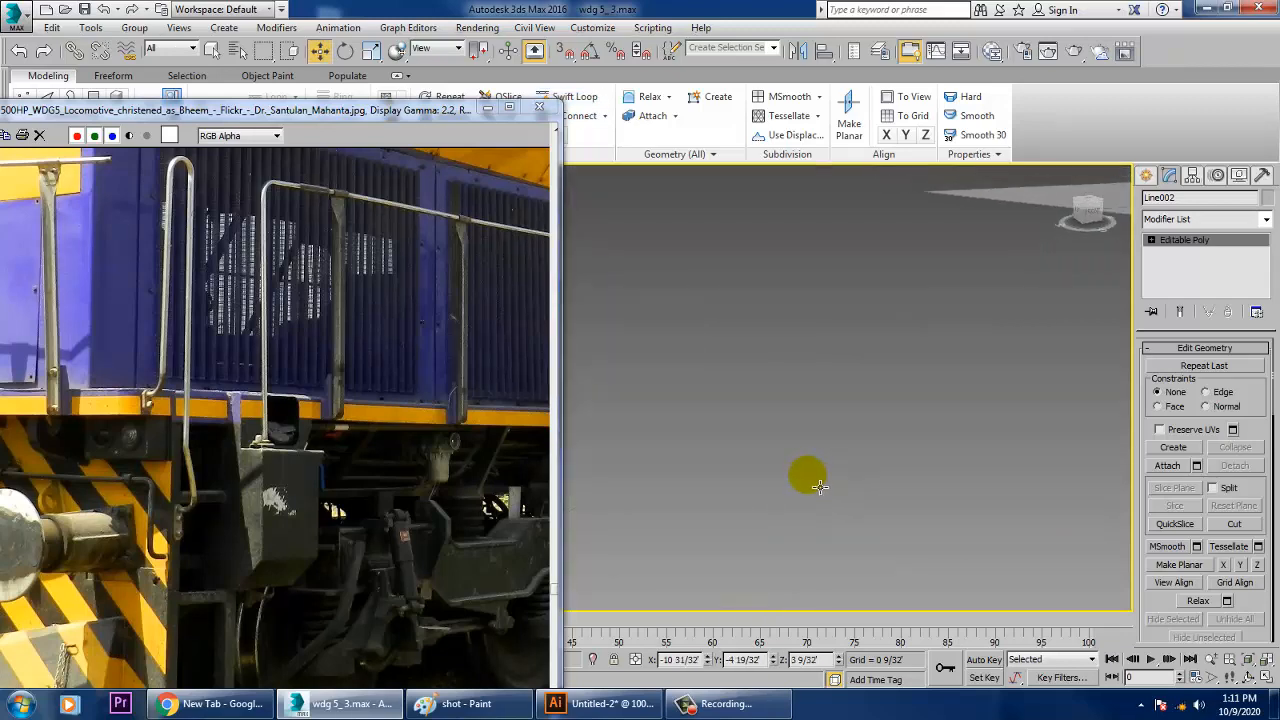
{"action": "key", "text": "z"}
{"action": "middle_click_drag", "start_coordinate": [764, 428], "coordinate": [1020, 460], "text": "alt"}
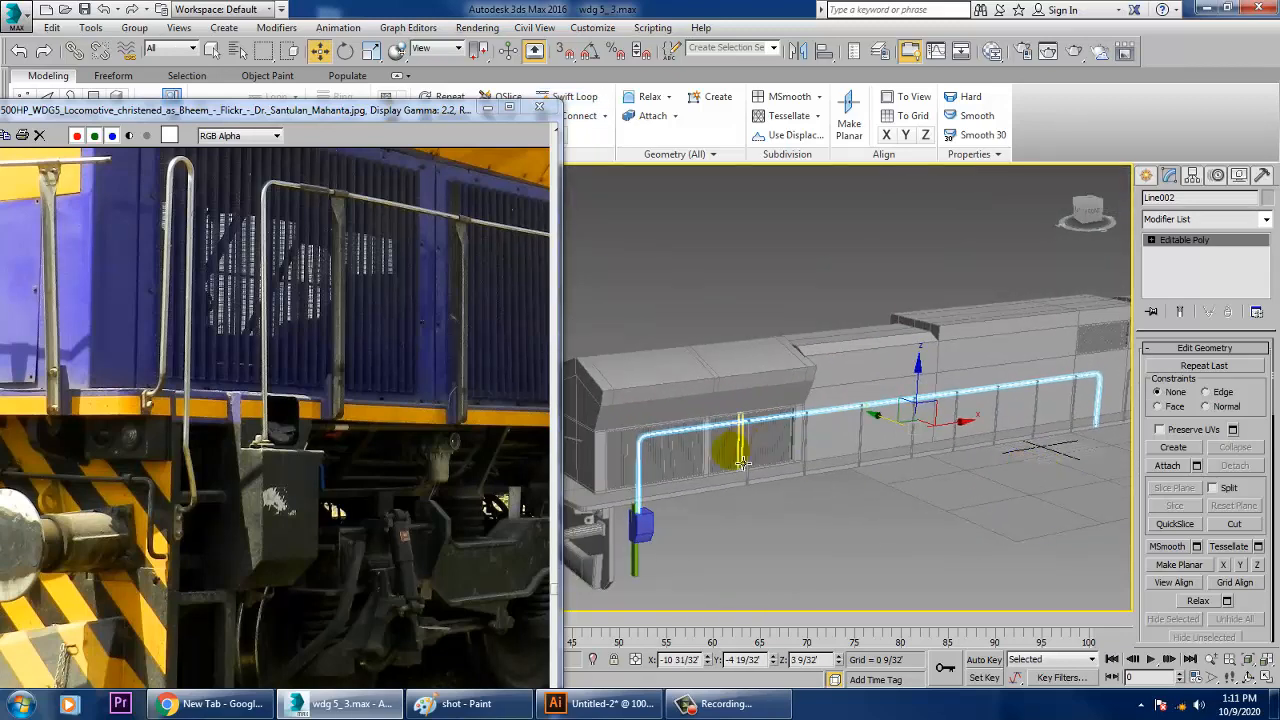
Step: Extrude the ring of polygons at the handrail's lower end outward by Local Normal to form a round flange on the box top
{"action": "key", "text": "1"}
{"action": "key", "text": "z"}
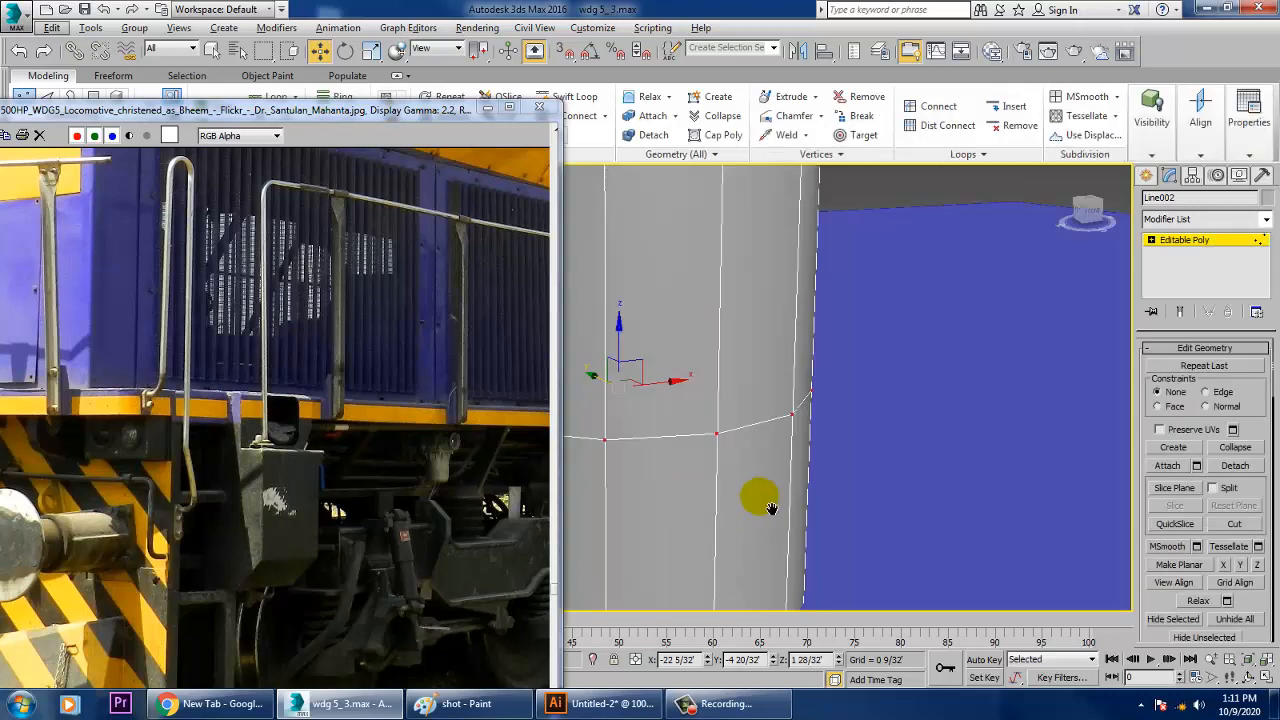
{"action": "middle_click_drag", "start_coordinate": [771, 508], "coordinate": [855, 445], "text": "alt"}
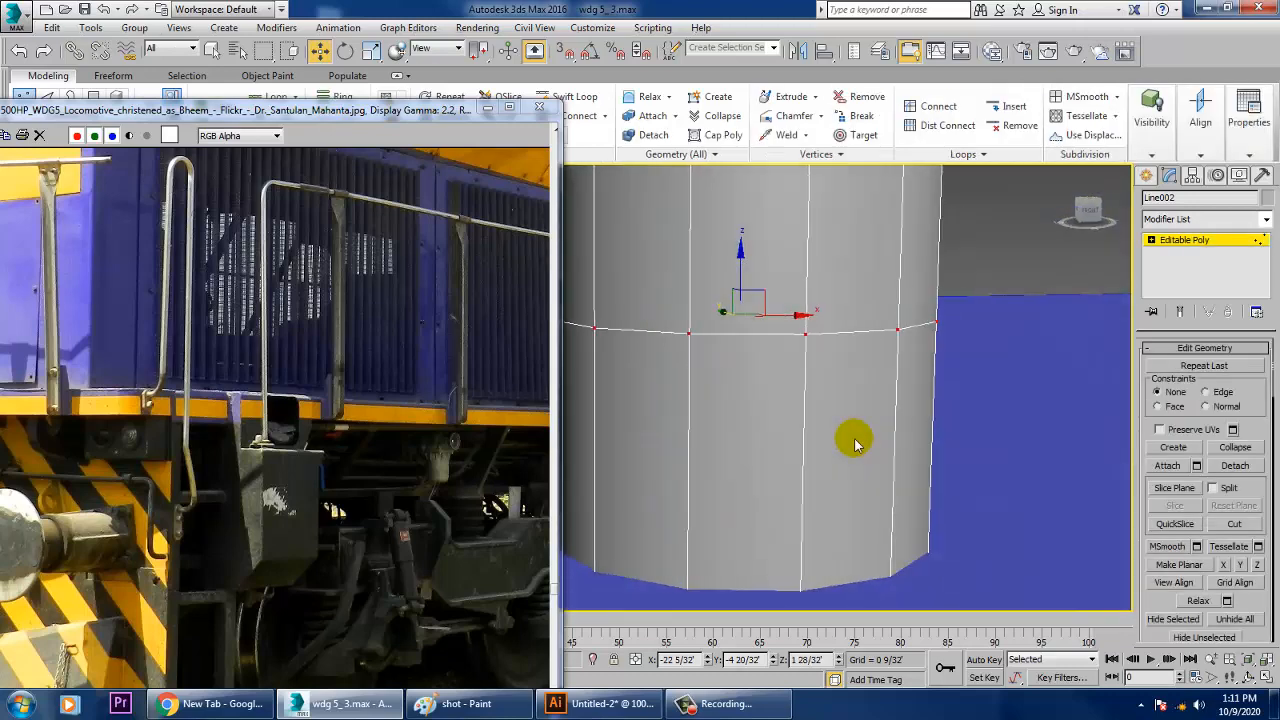
{"action": "left_click", "coordinate": [1151, 240]}
{"action": "left_click", "coordinate": [1183, 291]}
{"action": "middle_click_drag", "start_coordinate": [858, 481], "coordinate": [641, 450], "text": "alt"}
{"action": "left_click_drag", "start_coordinate": [1038, 444], "coordinate": [1037, 447]}
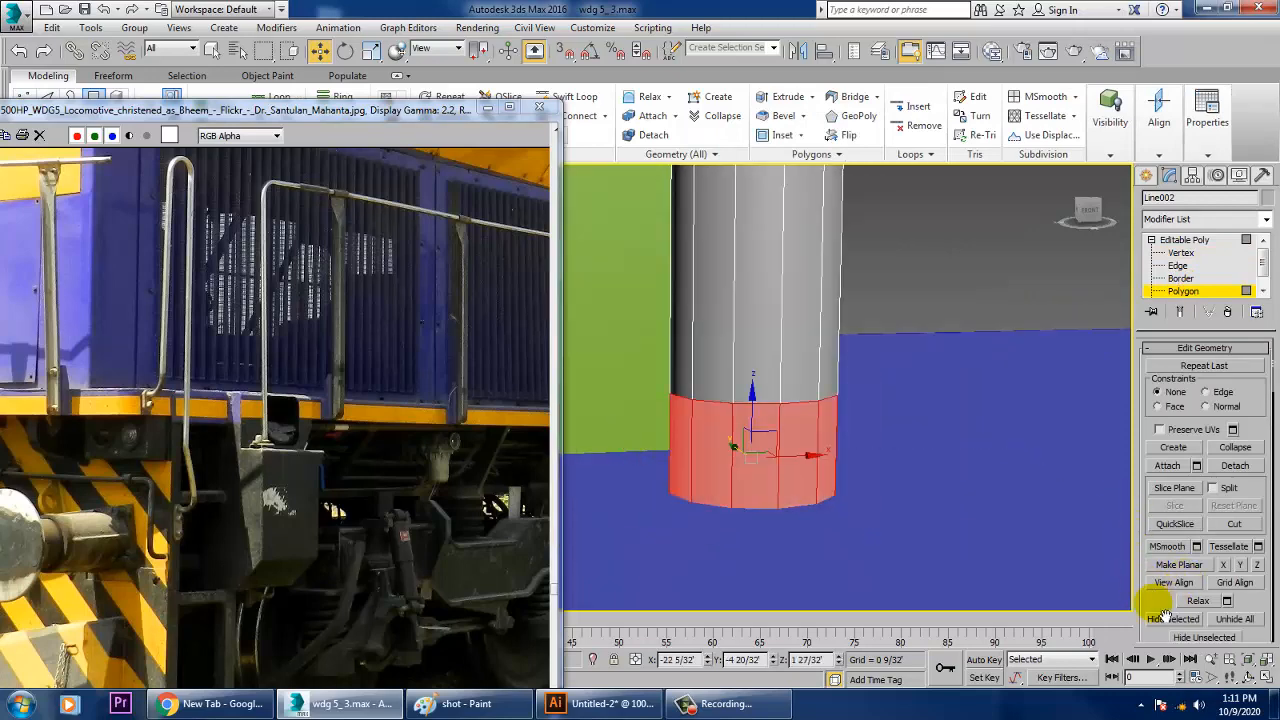
{"action": "scroll", "coordinate": [1171, 594], "scroll_direction": "up", "scroll_amount": 5}
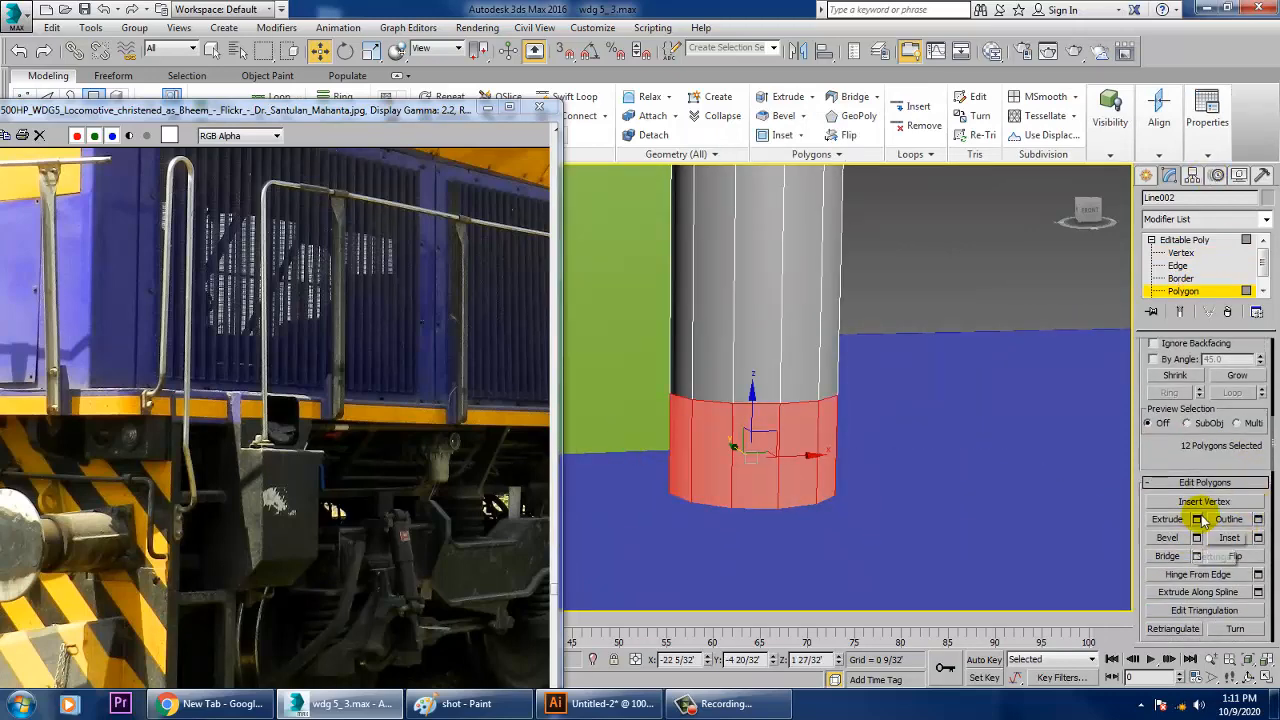
{"action": "left_click", "coordinate": [1198, 519]}
{"action": "left_click", "coordinate": [826, 356]}
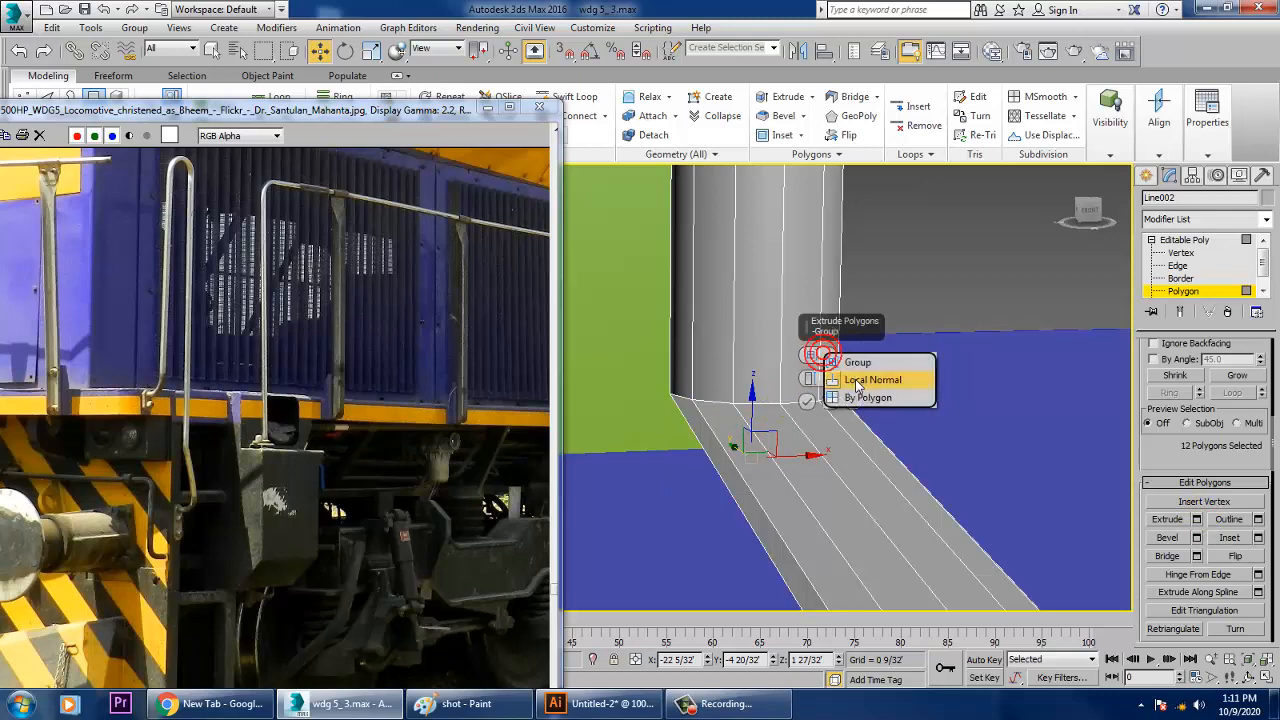
{"action": "left_click", "coordinate": [812, 384]}
{"action": "left_click_drag", "start_coordinate": [811, 388], "coordinate": [820, 430]}
{"action": "left_click", "coordinate": [807, 402]}
{"action": "scroll", "coordinate": [812, 402], "scroll_direction": "down", "scroll_amount": 5}
{"action": "middle_click_drag", "start_coordinate": [812, 402], "coordinate": [832, 388], "text": "alt"}
{"action": "scroll", "coordinate": [814, 394], "scroll_direction": "up", "scroll_amount": 5}
{"action": "scroll", "coordinate": [820, 395], "scroll_direction": "down", "scroll_amount": 5}
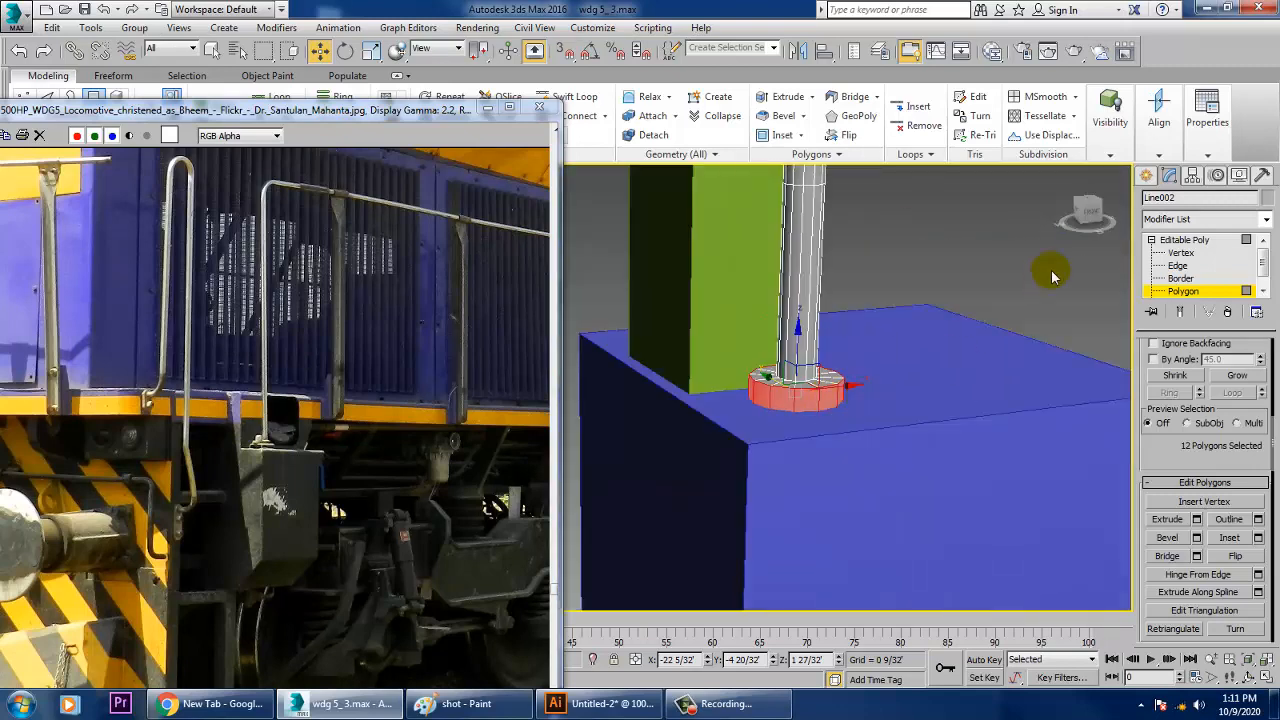
Step: Add crossing edge loops to the bevelled box with Swift Loop, dividing its top face beside the handrail base
{"action": "left_click", "coordinate": [1205, 246]}
{"action": "scroll", "coordinate": [894, 417], "scroll_direction": "down", "scroll_amount": 3}
{"action": "left_click", "coordinate": [884, 480]}
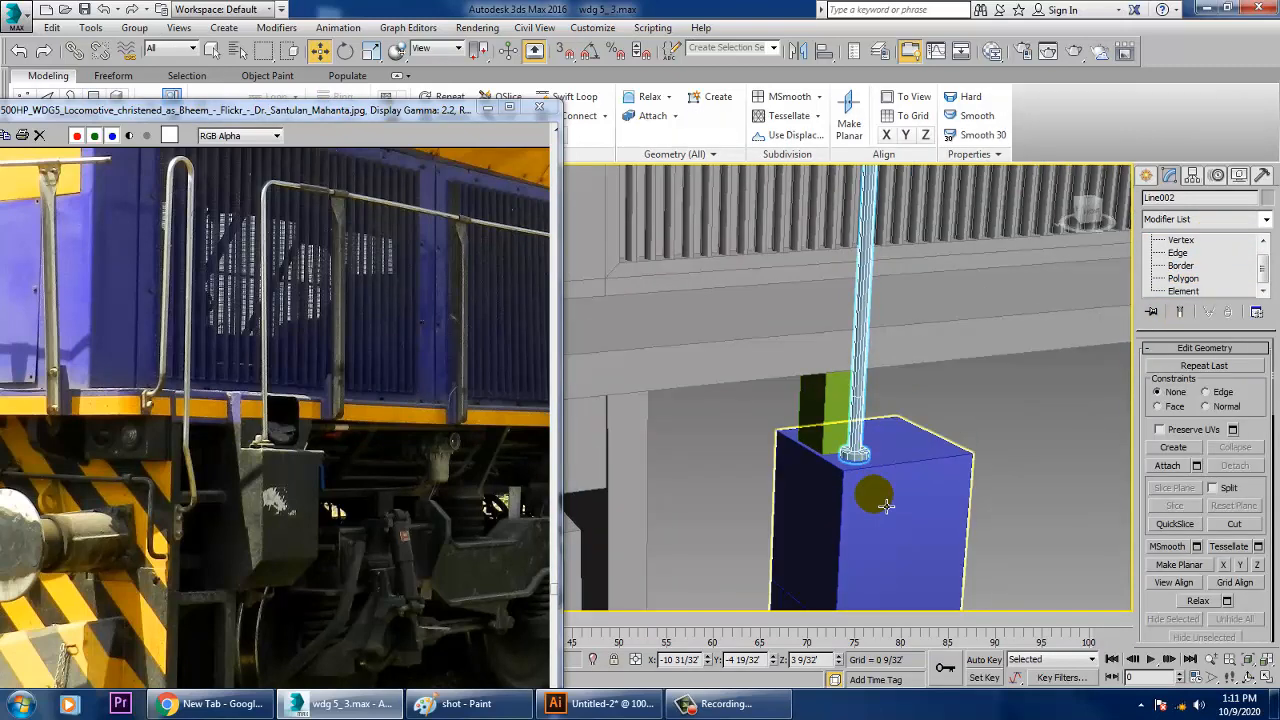
{"action": "middle_click_drag", "start_coordinate": [897, 497], "coordinate": [897, 483], "text": "alt"}
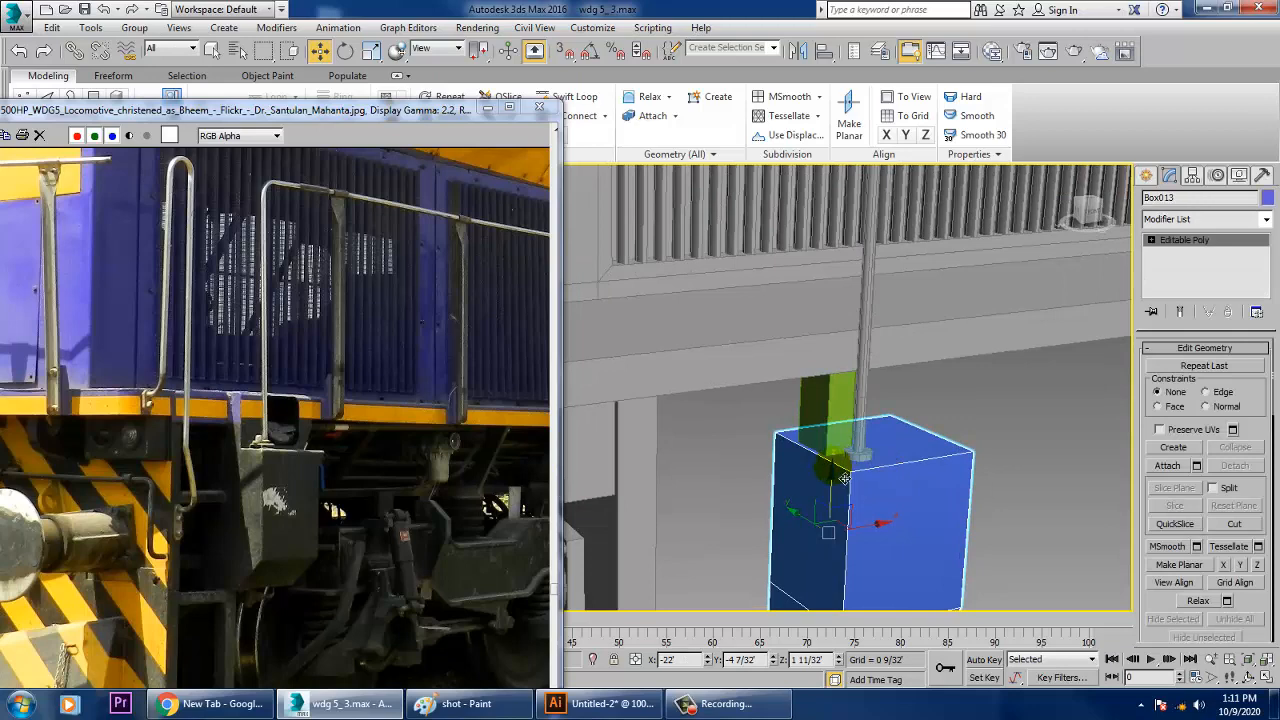
{"action": "left_click", "coordinate": [572, 96]}
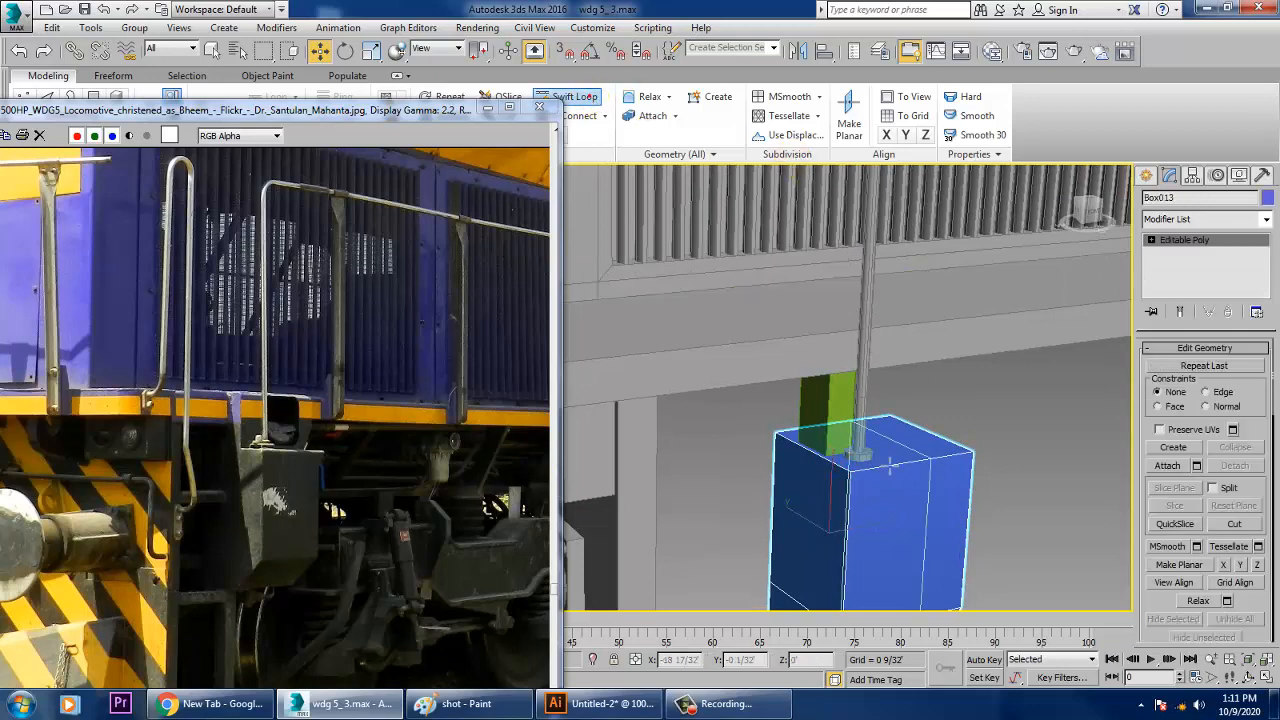
{"action": "mouse_move", "coordinate": [890, 465]}
{"action": "middle_mouse_down", "text": "alt"}
{"action": "mouse_move", "coordinate": [870, 468]}
{"action": "mouse_move", "coordinate": [868, 446]}
{"action": "mouse_move", "coordinate": [909, 463]}
{"action": "middle_mouse_up", "text": "alt"}
{"action": "left_click", "coordinate": [908, 463]}
{"action": "right_click", "coordinate": [909, 464]}
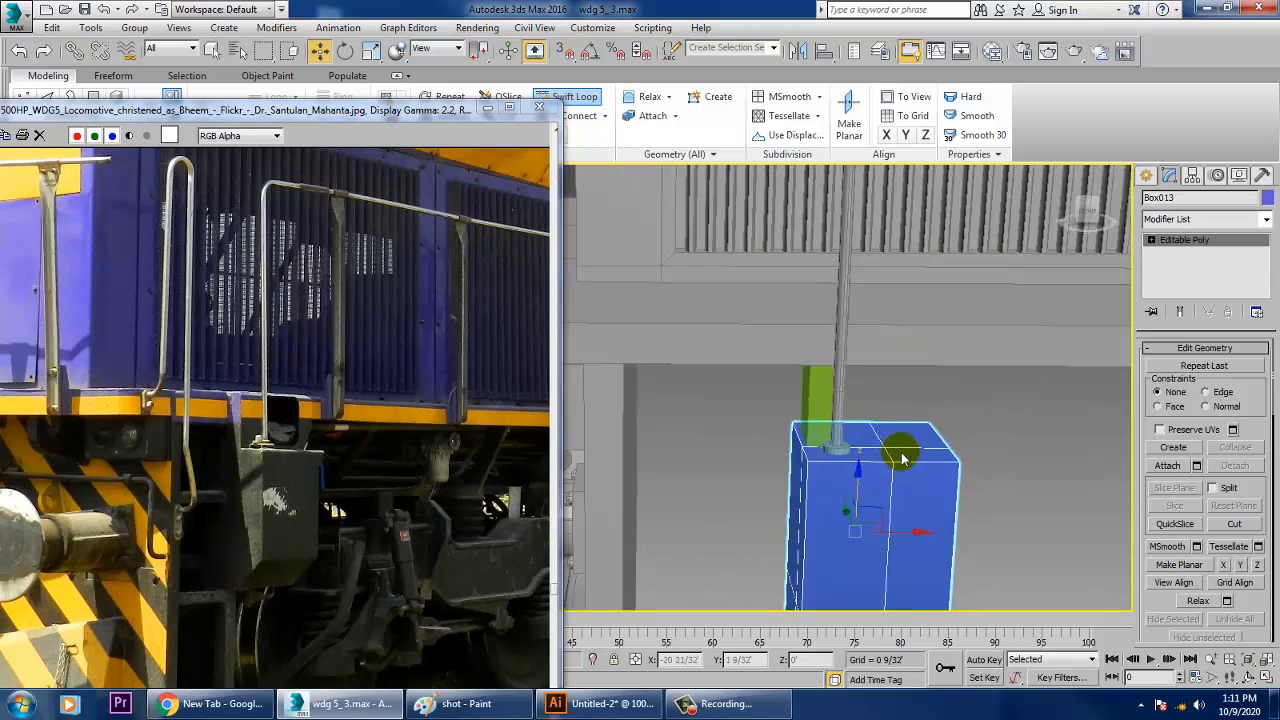
Step: Extrude the bevelled box's inner top polygon behind the handrail 0 10/32' and raise it slightly to meet the deck's underside
{"action": "key", "text": "4"}
{"action": "left_click", "coordinate": [875, 444]}
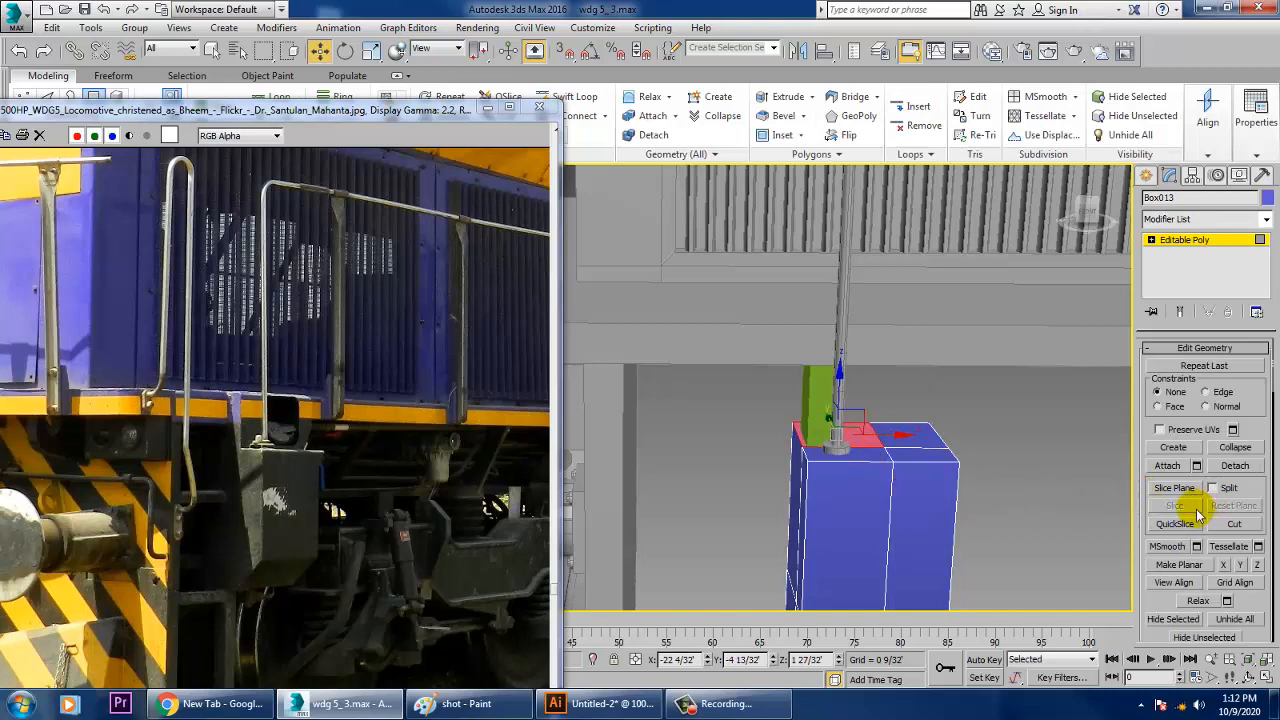
{"action": "scroll", "coordinate": [1185, 600], "scroll_direction": "up", "scroll_amount": 5}
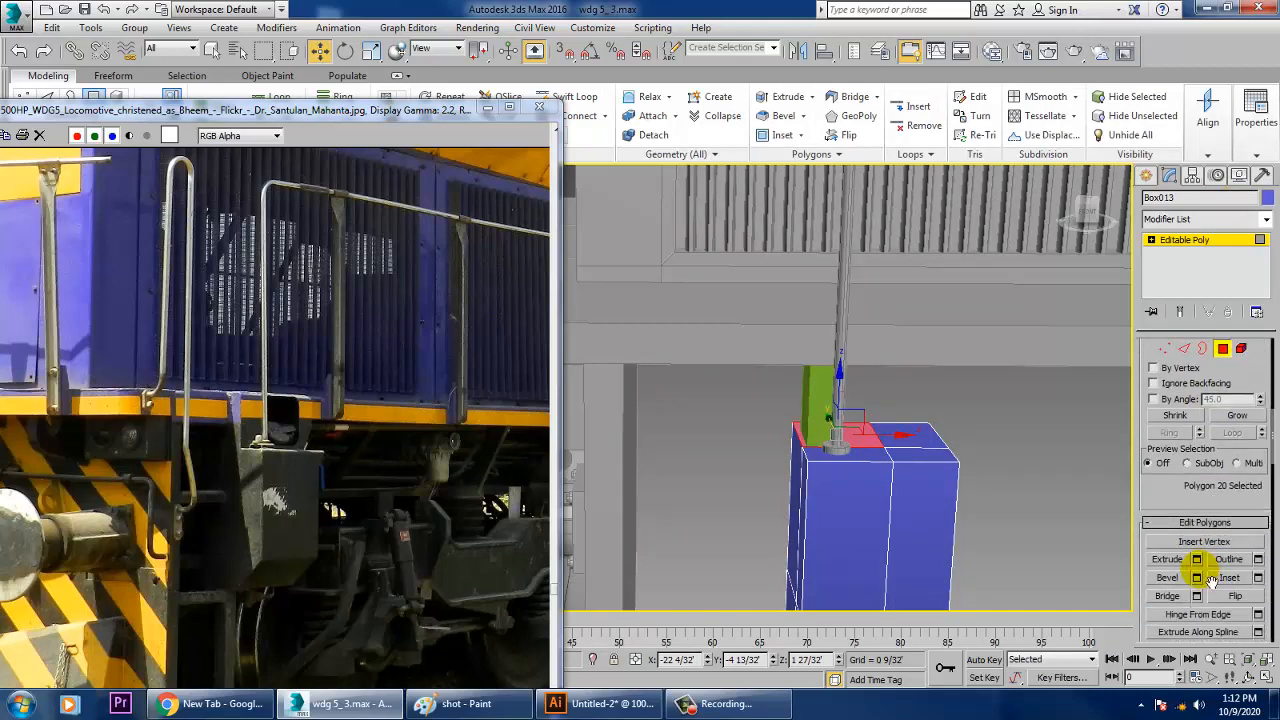
{"action": "left_click", "coordinate": [1197, 560]}
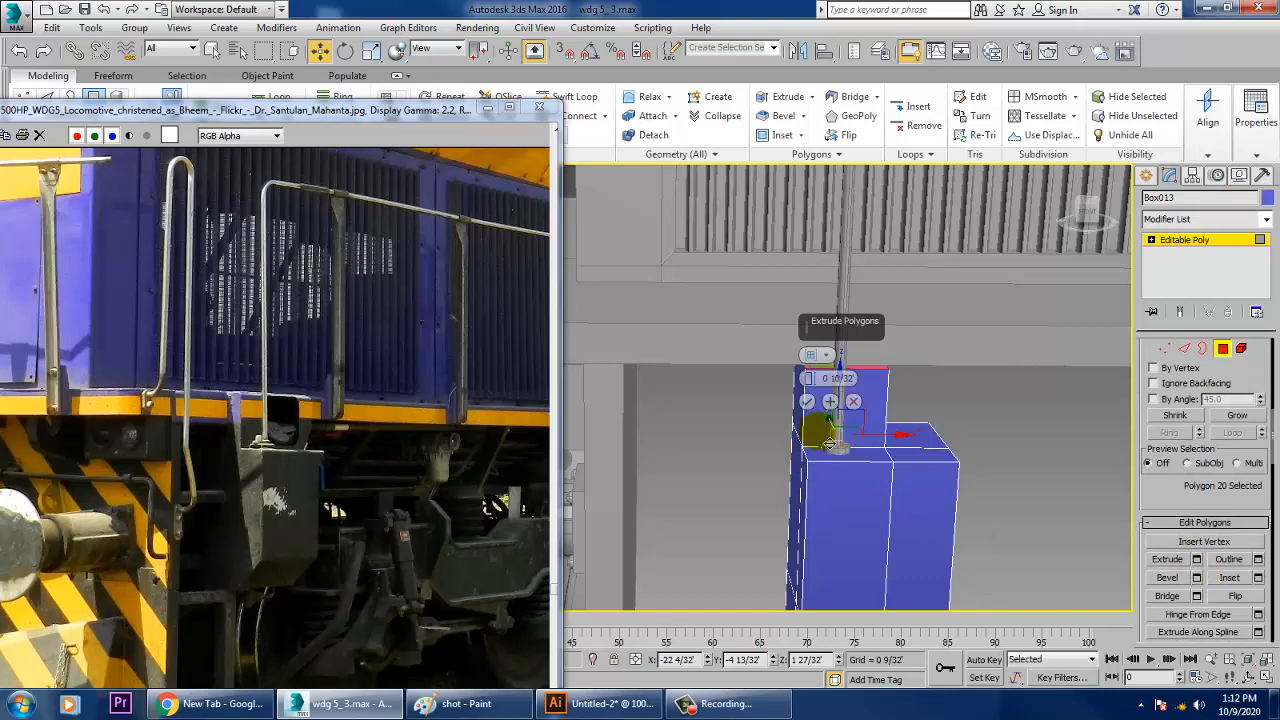
{"action": "left_click", "coordinate": [807, 403]}
{"action": "middle_click_drag", "start_coordinate": [812, 408], "coordinate": [908, 386], "text": "alt"}
{"action": "scroll", "coordinate": [888, 391], "scroll_direction": "up", "scroll_amount": 4}
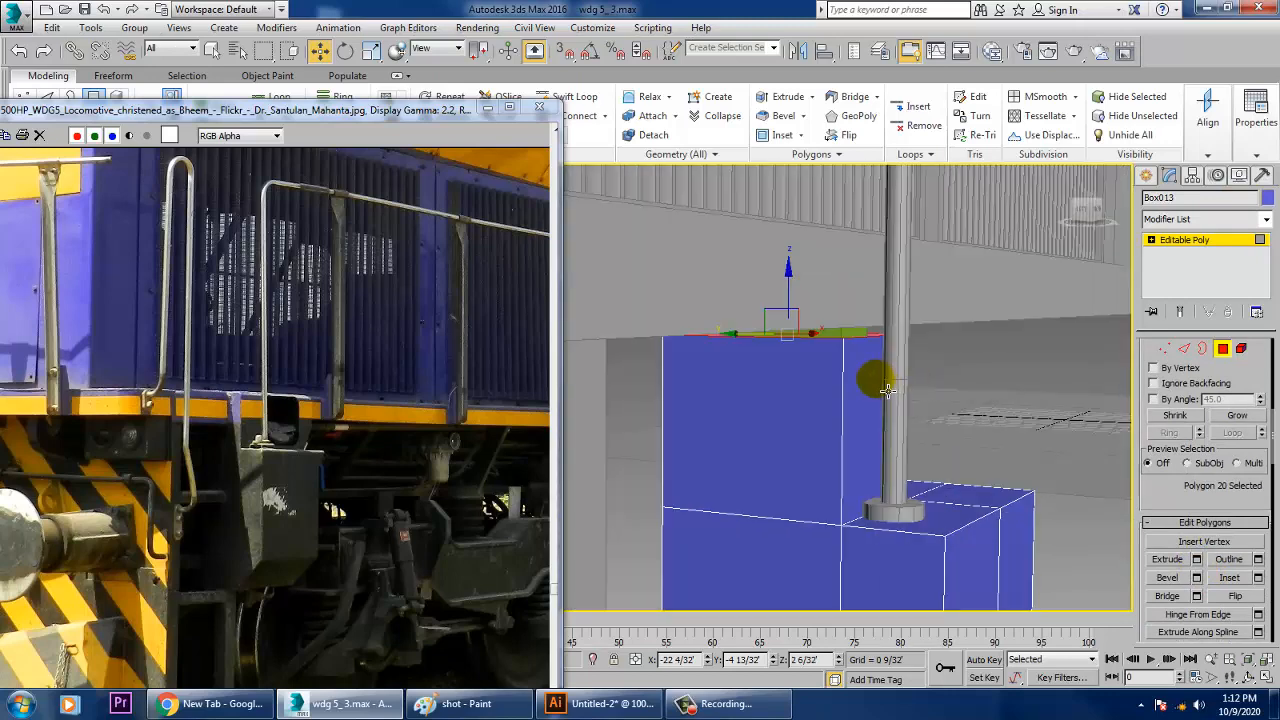
{"action": "left_click_drag", "start_coordinate": [797, 291], "coordinate": [799, 280]}
{"action": "scroll", "coordinate": [815, 318], "scroll_direction": "down", "scroll_amount": 4}
{"action": "middle_click_drag", "start_coordinate": [977, 406], "coordinate": [1015, 419], "text": "alt"}
{"action": "scroll", "coordinate": [905, 417], "scroll_direction": "down", "scroll_amount": 3}
{"action": "left_click", "coordinate": [1188, 244]}
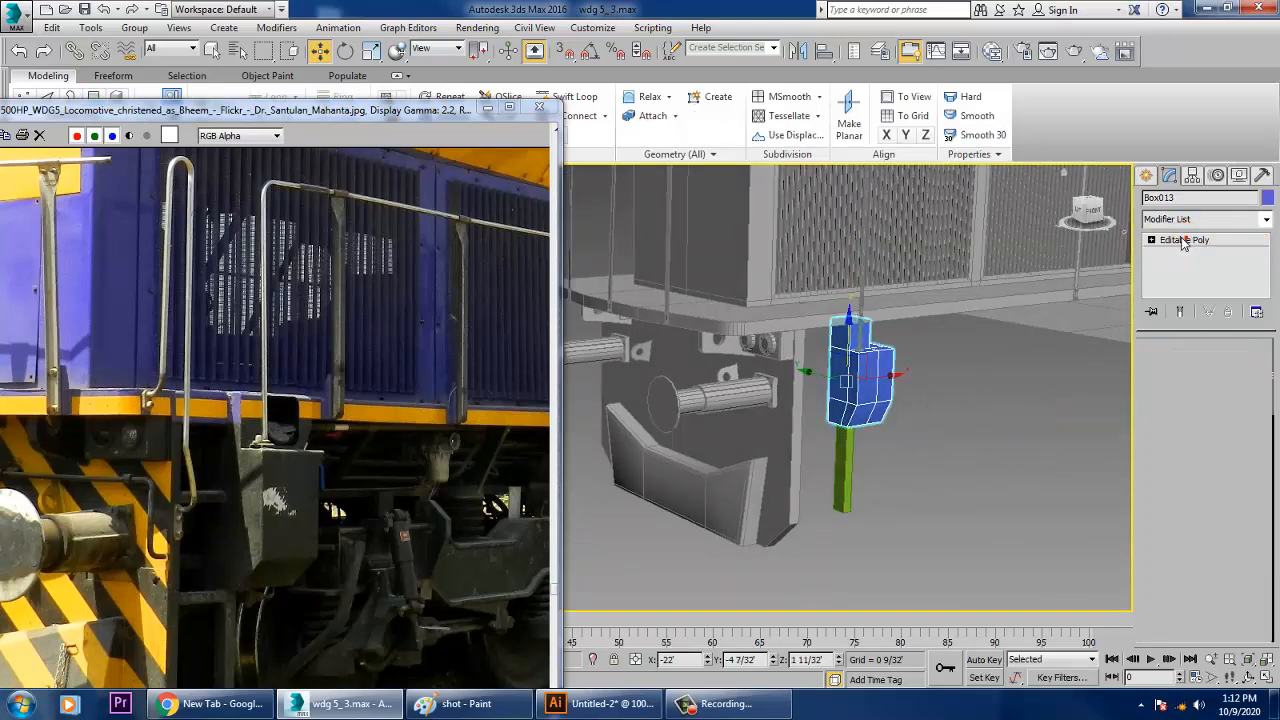
Step: Give all objects in the scene the same grey object color
{"action": "key", "text": "ctrl+a"}
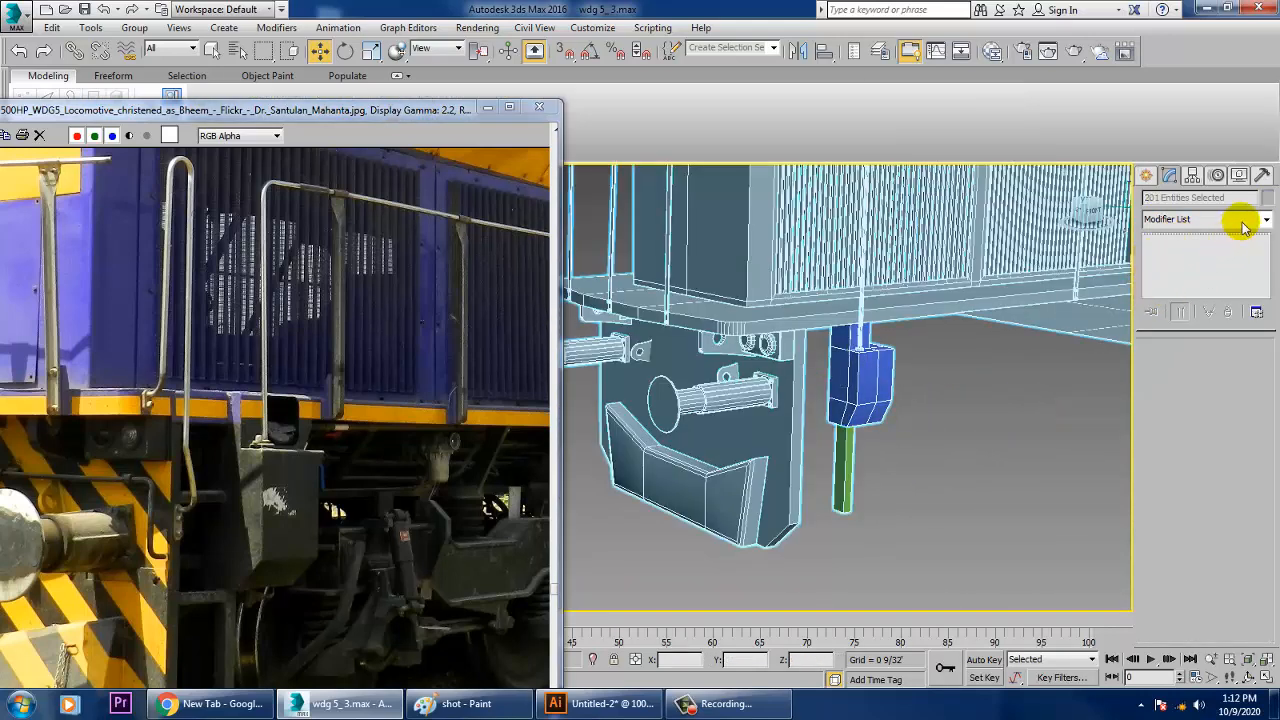
{"action": "left_click", "coordinate": [1264, 199]}
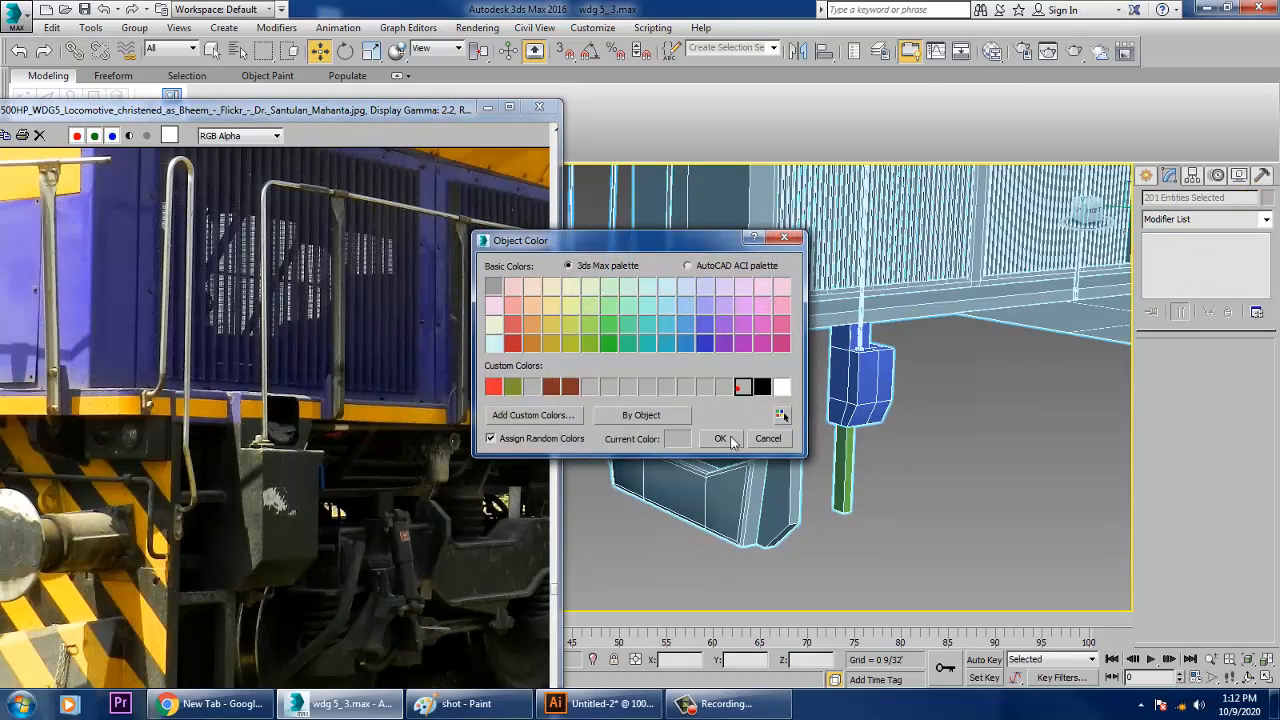
{"action": "left_click", "coordinate": [722, 441]}
{"action": "middle_click_drag", "start_coordinate": [928, 416], "coordinate": [920, 375], "text": "alt"}
{"action": "left_click", "coordinate": [886, 414]}
Step: Create a small box with length and width of about 0 5/32' in the Left view, near the bevelled box
{"action": "middle_click_drag", "start_coordinate": [787, 386], "coordinate": [885, 355]}
{"action": "scroll", "coordinate": [808, 386], "scroll_direction": "up", "scroll_amount": 3}
{"action": "left_click", "coordinate": [1147, 176]}
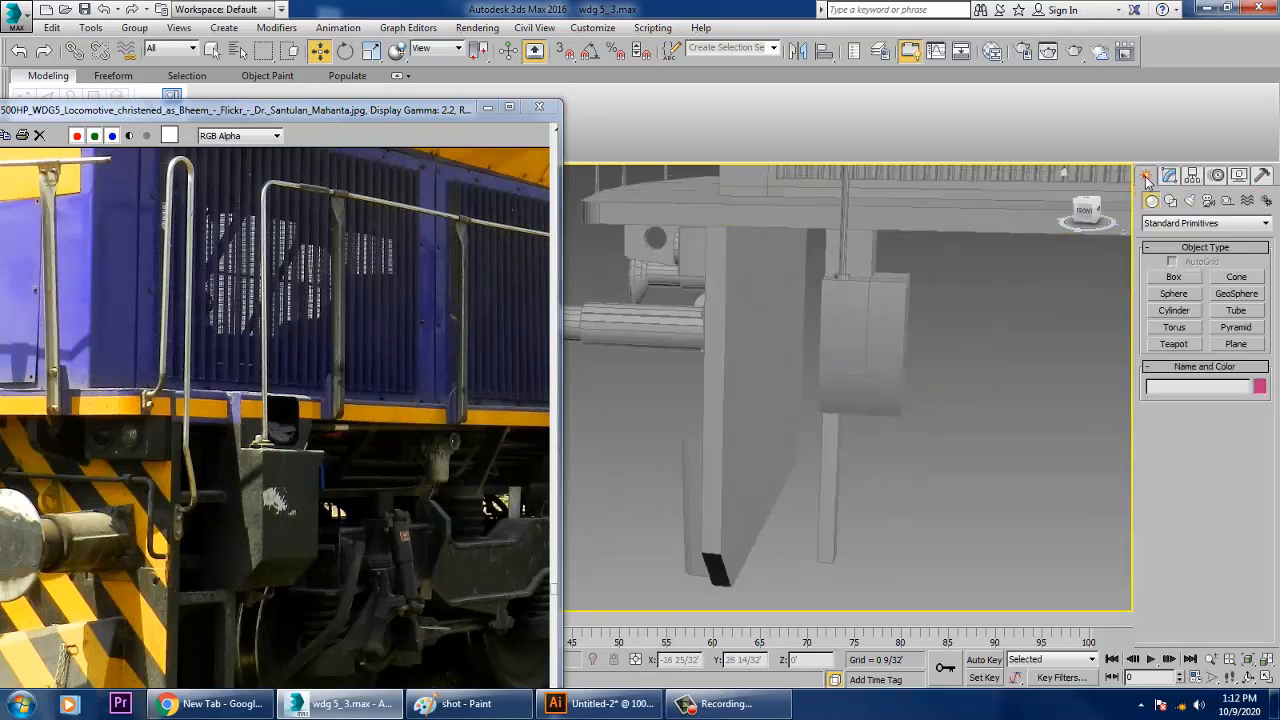
{"action": "left_click", "coordinate": [1177, 277]}
{"action": "key", "text": "alt+w"}
{"action": "middle_click", "coordinate": [594, 488]}
{"action": "key", "text": "alt+w"}
{"action": "middle_click_drag", "start_coordinate": [596, 487], "coordinate": [735, 408]}
{"action": "scroll", "coordinate": [790, 442], "scroll_direction": "down", "scroll_amount": 2}
{"action": "scroll", "coordinate": [886, 472], "scroll_direction": "up", "scroll_amount": 2}
{"action": "scroll", "coordinate": [886, 470], "scroll_direction": "up", "scroll_amount": 4}
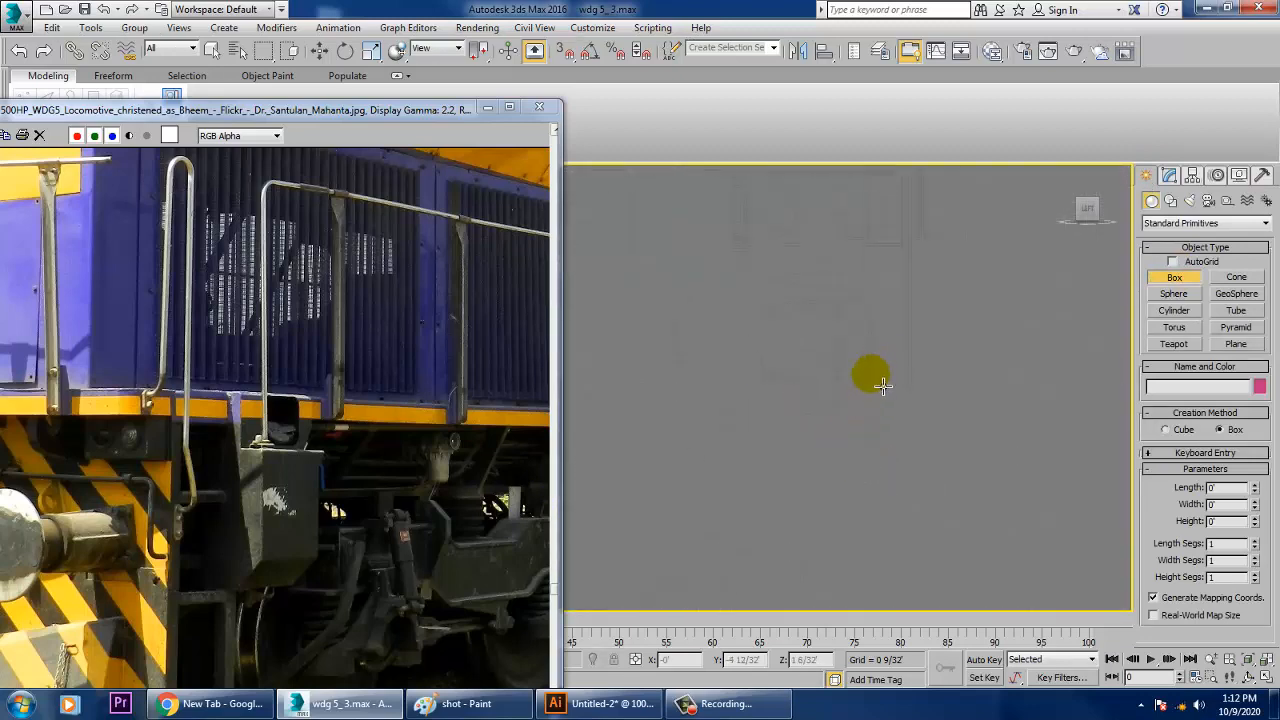
{"action": "left_click_drag", "start_coordinate": [882, 386], "coordinate": [895, 410]}
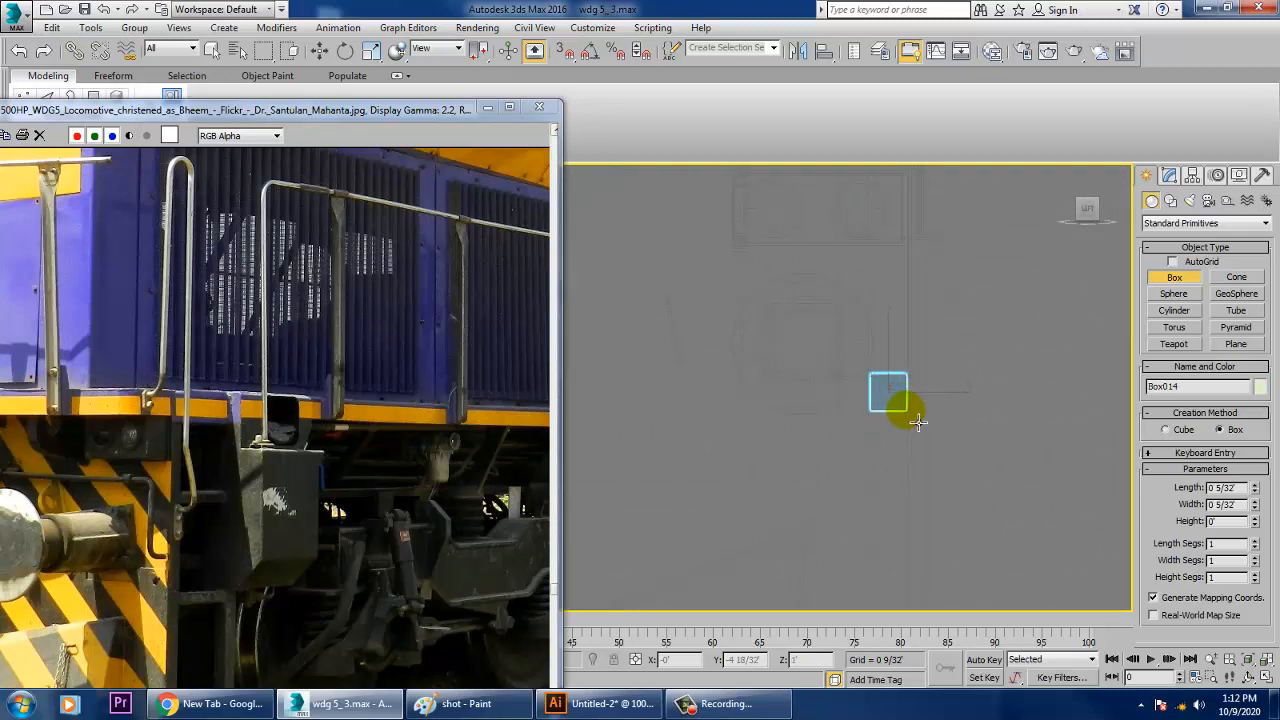
{"action": "key", "text": "w"}
Step: Move the small box along X to about -22 30/32', beside the bevelled box and its vertical post
{"action": "key", "text": "alt+w"}
{"action": "middle_click", "coordinate": [952, 478]}
{"action": "key", "text": "z"}
{"action": "scroll", "coordinate": [954, 474], "scroll_direction": "down", "scroll_amount": 4}
{"action": "middle_click_drag", "start_coordinate": [954, 474], "coordinate": [988, 460]}
{"action": "key", "text": "alt+w"}
{"action": "scroll", "coordinate": [955, 452], "scroll_direction": "down", "scroll_amount": 8}
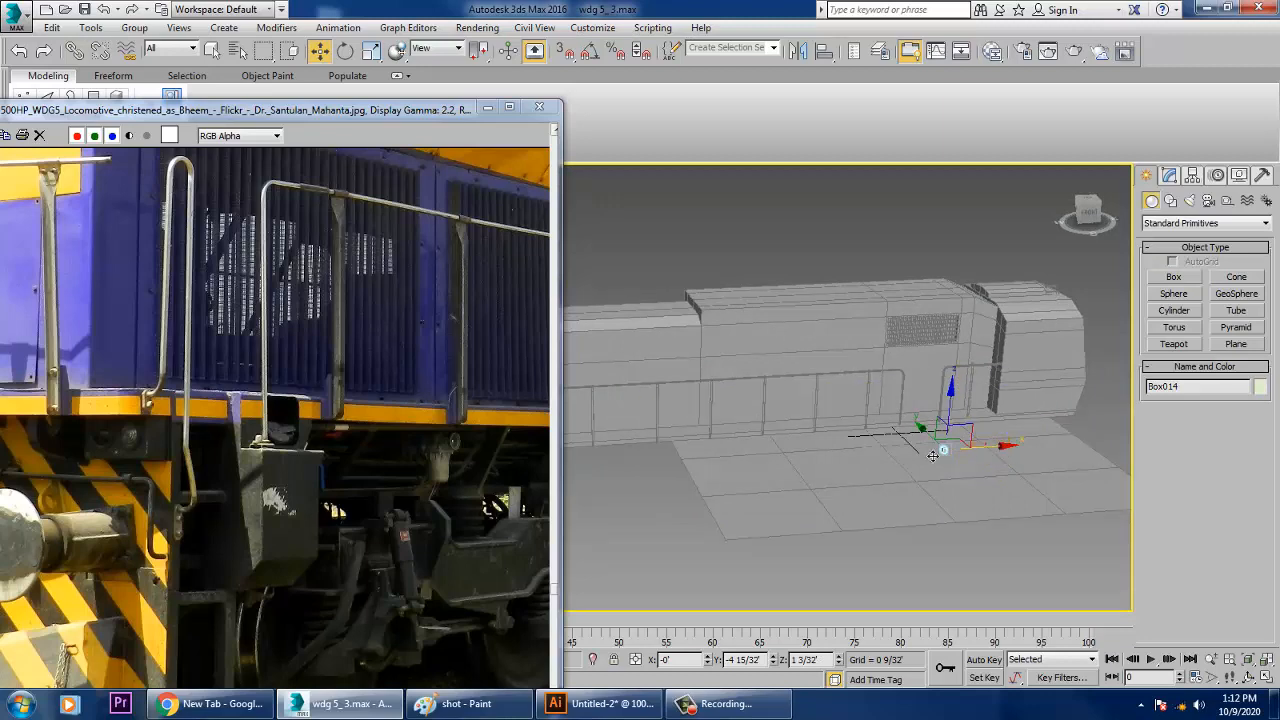
{"action": "left_click_drag", "start_coordinate": [985, 443], "coordinate": [640, 452]}
{"action": "middle_click_drag", "start_coordinate": [640, 452], "coordinate": [943, 409]}
{"action": "scroll", "coordinate": [880, 441], "scroll_direction": "up", "scroll_amount": 5}
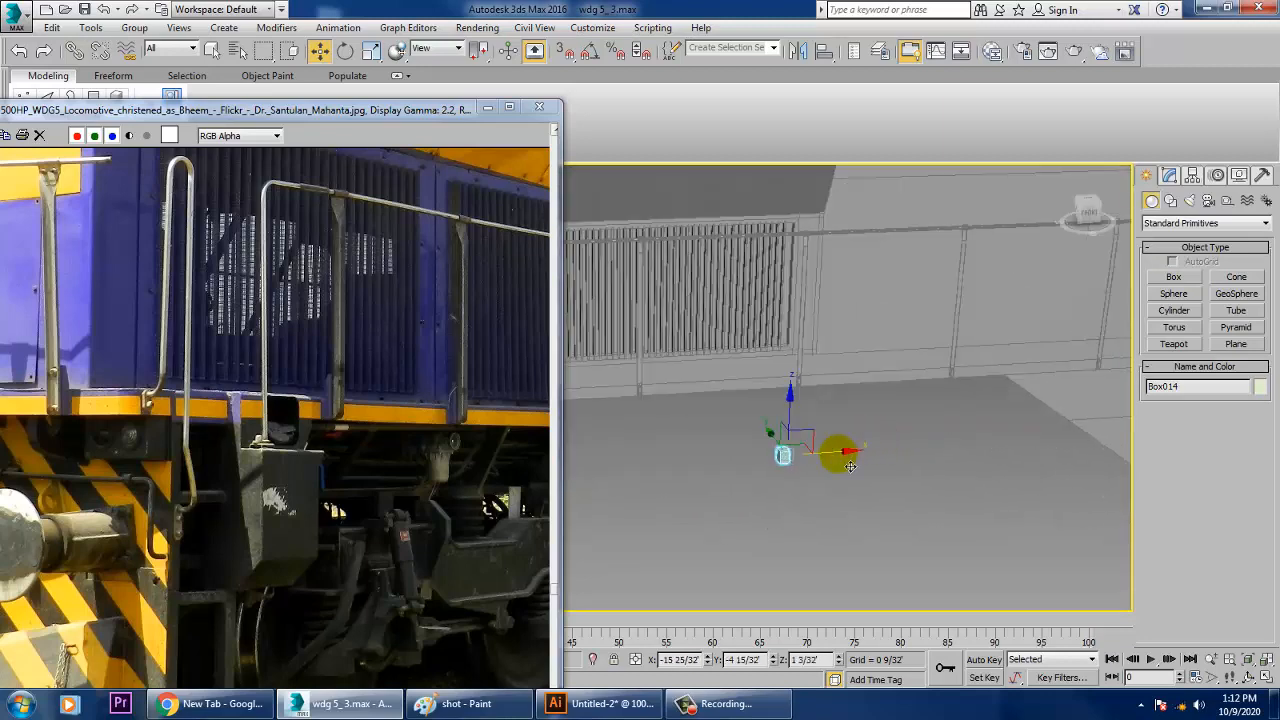
{"action": "left_click_drag", "start_coordinate": [850, 466], "coordinate": [652, 470]}
{"action": "middle_click_drag", "start_coordinate": [721, 436], "coordinate": [948, 461]}
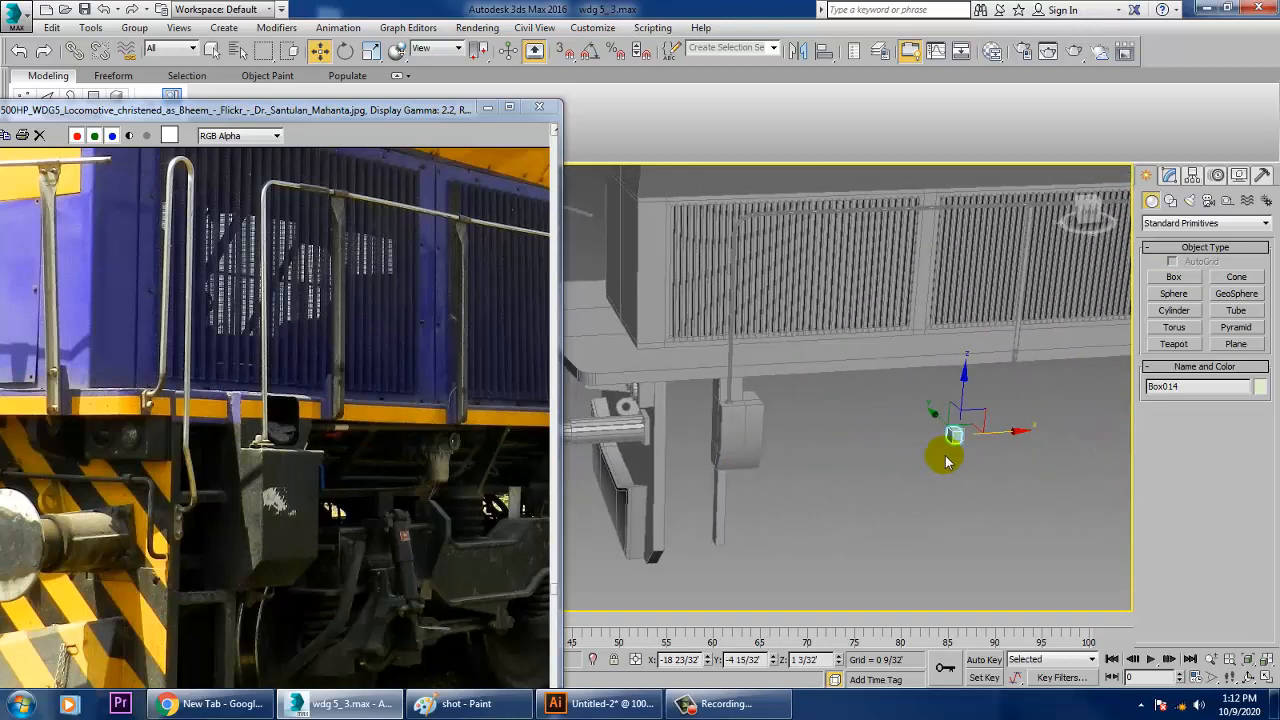
{"action": "left_click_drag", "start_coordinate": [1013, 440], "coordinate": [722, 461]}
{"action": "key", "text": "z"}
{"action": "scroll", "coordinate": [692, 452], "scroll_direction": "down", "scroll_amount": 5}
{"action": "middle_click_drag", "start_coordinate": [692, 452], "coordinate": [766, 458], "text": "alt"}
Step: Convert the small box to an Editable Poly and stretch its end vertices about 25/32' along X into the bevelled box
{"action": "right_click", "coordinate": [700, 422]}
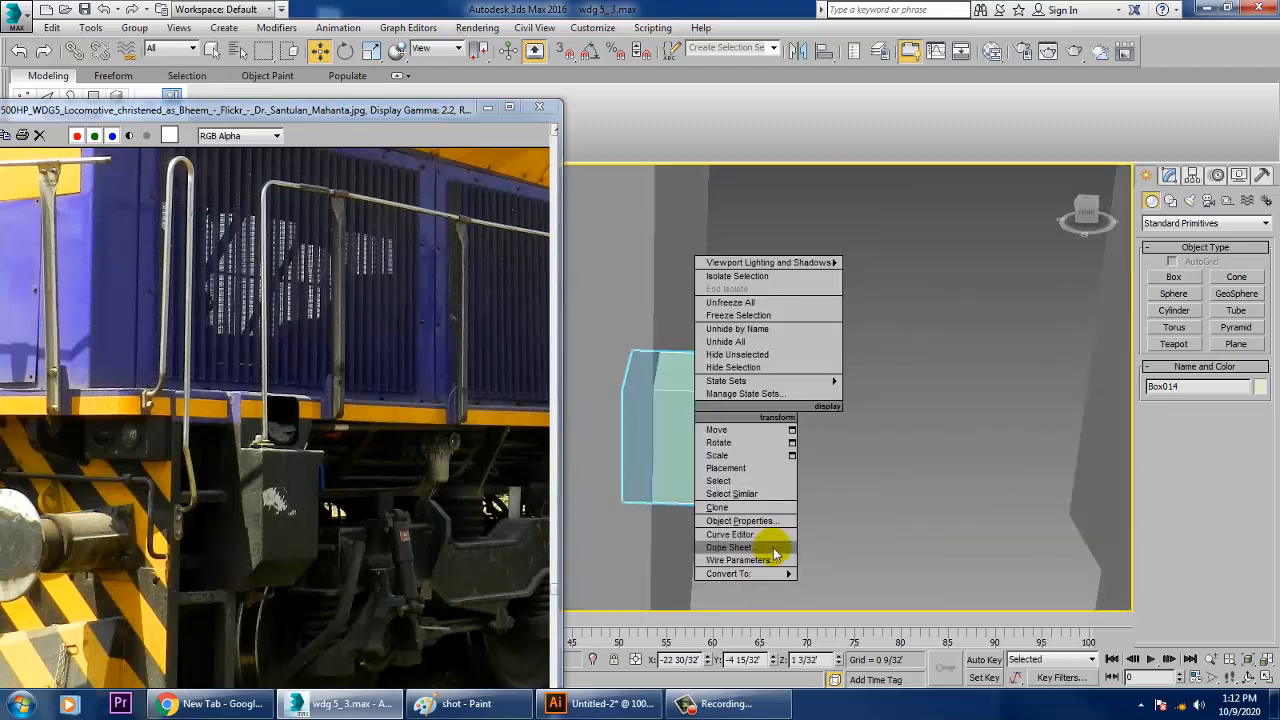
{"action": "mouse_move", "coordinate": [768, 551]}
{"action": "left_click", "coordinate": [866, 585]}
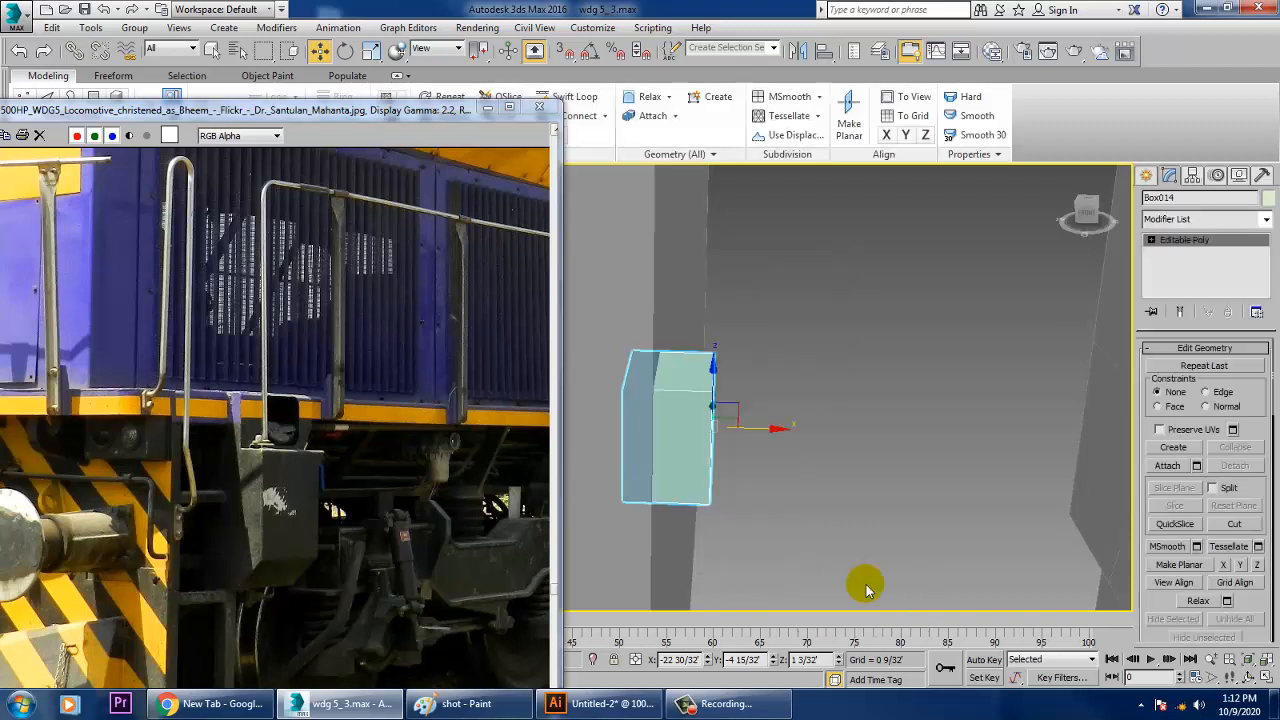
{"action": "key", "text": "1"}
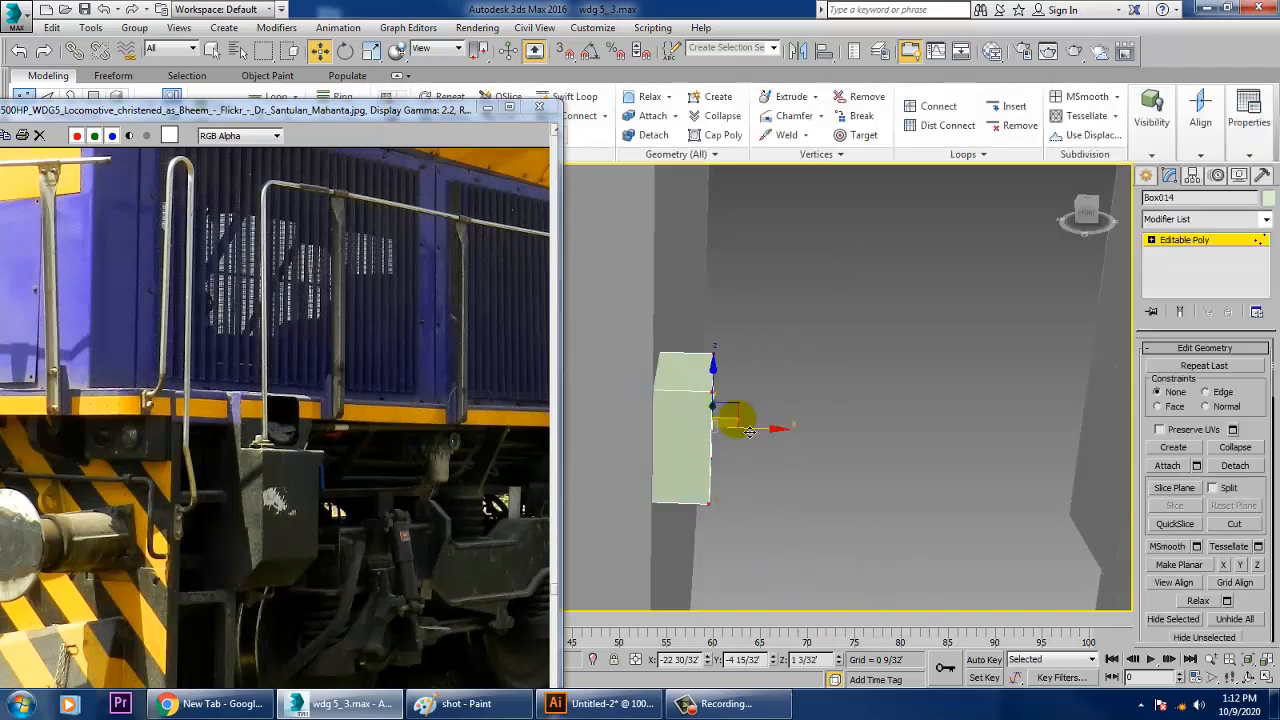
{"action": "left_click_drag", "start_coordinate": [795, 442], "coordinate": [1235, 460]}
{"action": "scroll", "coordinate": [894, 423], "scroll_direction": "down", "scroll_amount": 10}
{"action": "key", "text": "z"}
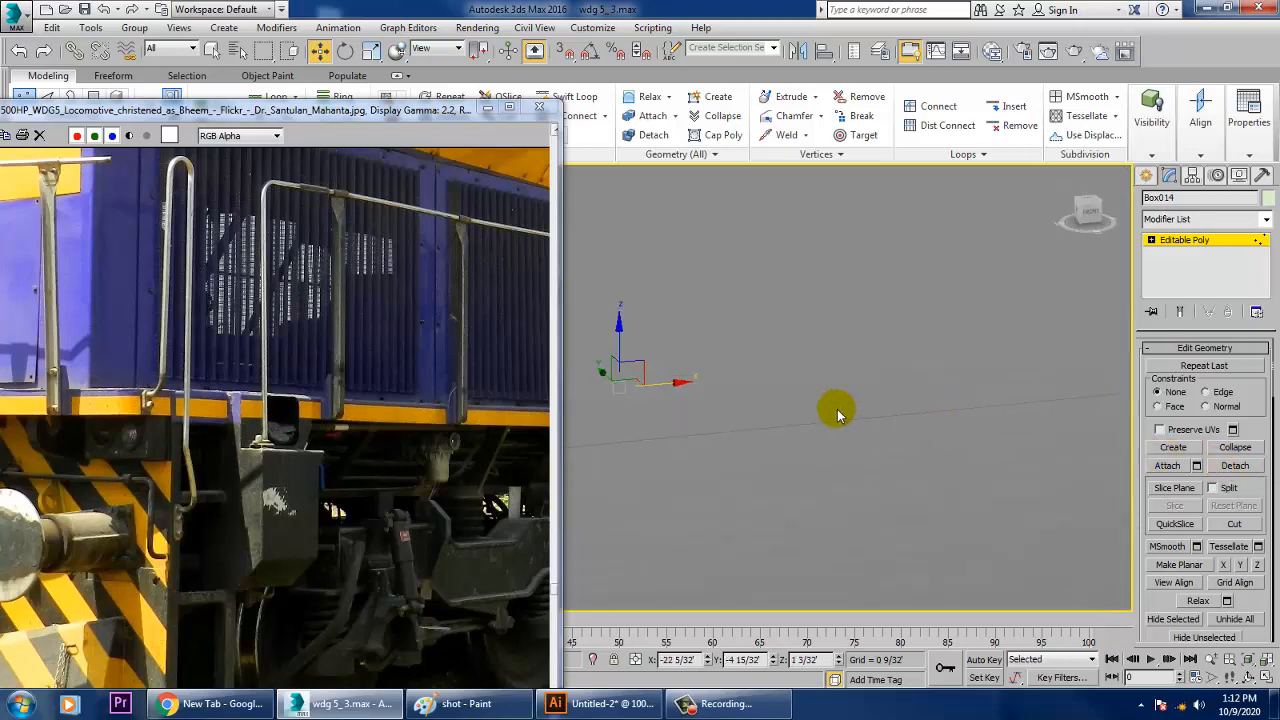
{"action": "scroll", "coordinate": [805, 411], "scroll_direction": "down", "scroll_amount": 5}
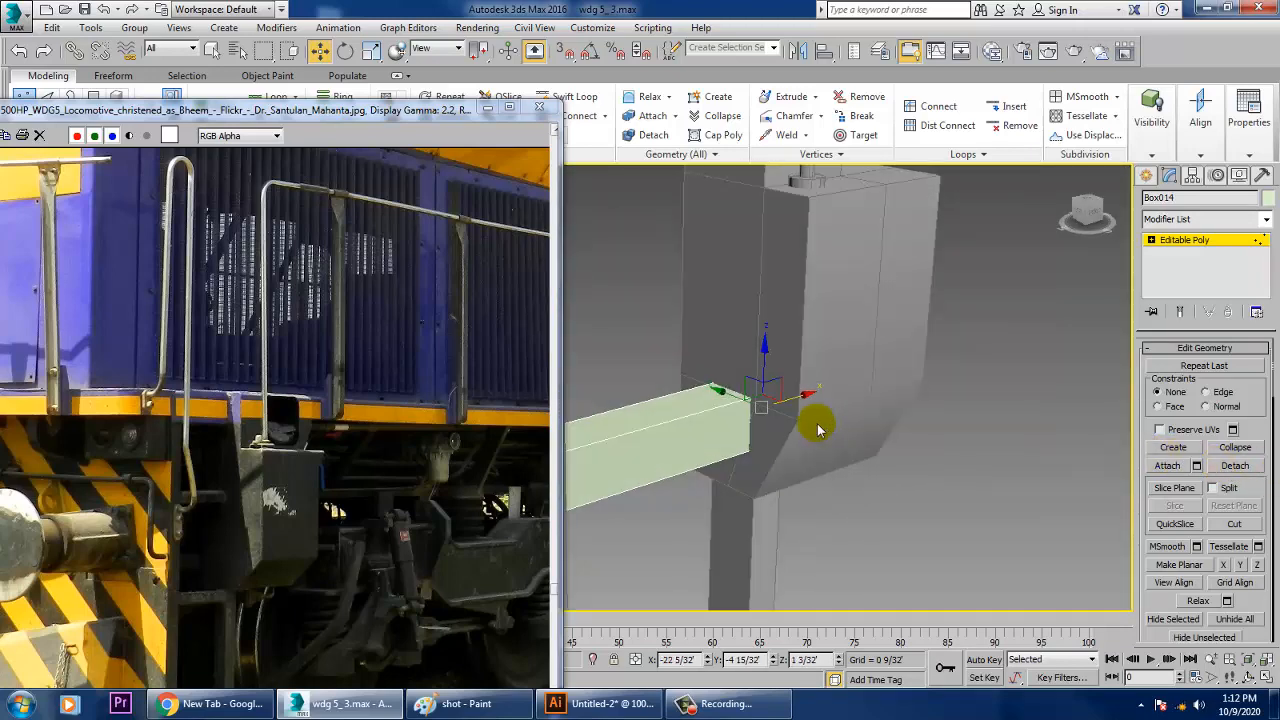
{"action": "middle_click_drag", "start_coordinate": [817, 423], "coordinate": [744, 357], "text": "alt"}
Step: Lower the connecting bar along Z to about 0 13/32', placing it between the two vertical posts below the bevelled box
{"action": "left_click", "coordinate": [1168, 240]}
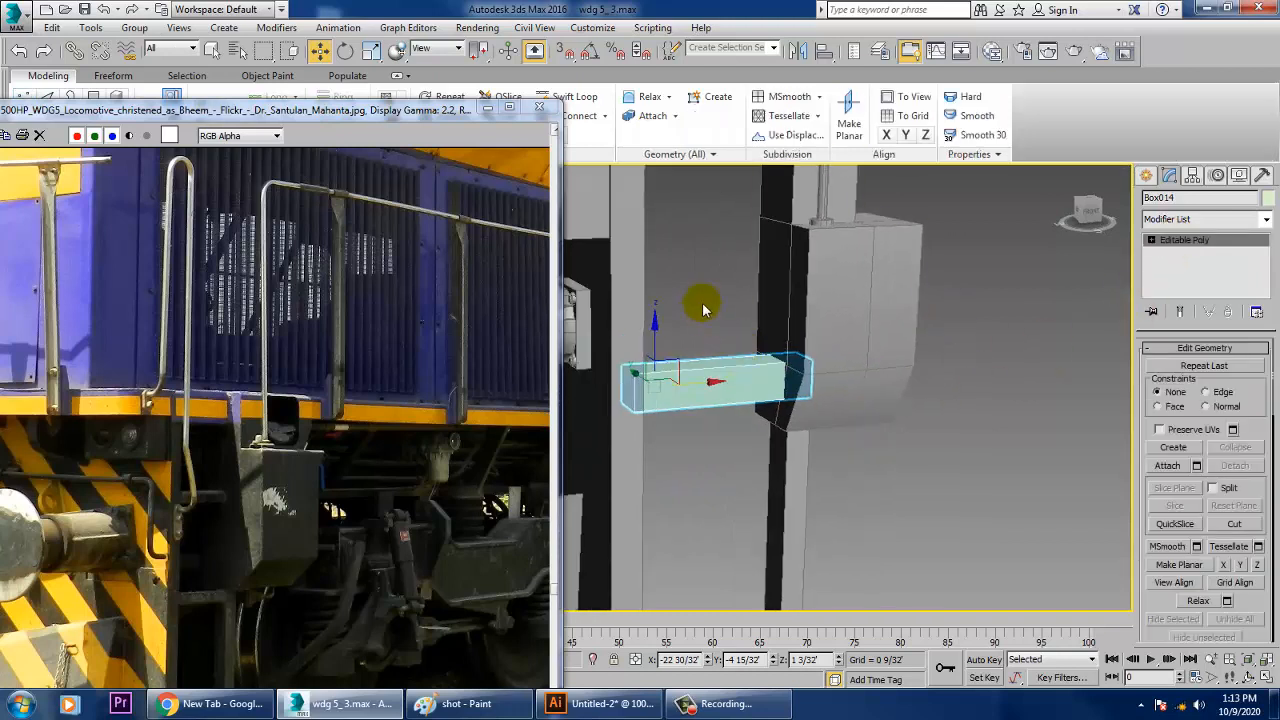
{"action": "left_click_drag", "start_coordinate": [657, 345], "coordinate": [659, 476]}
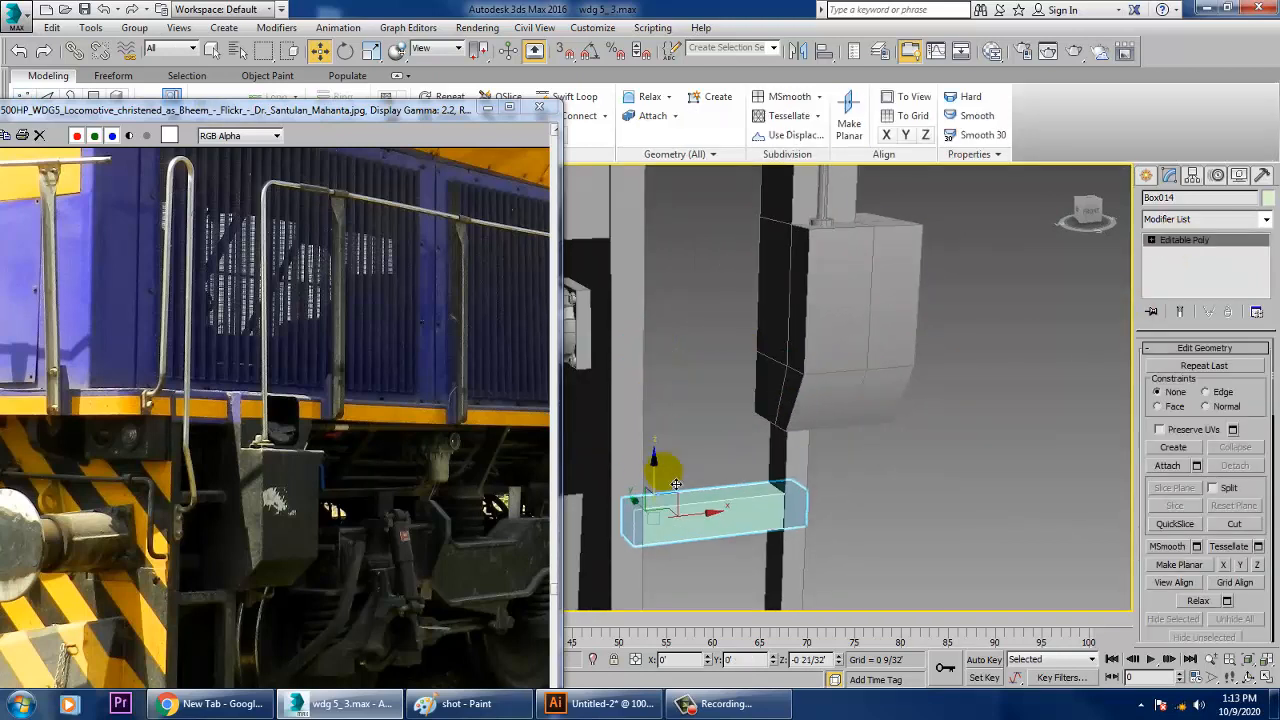
{"action": "middle_click_drag", "start_coordinate": [740, 482], "coordinate": [817, 436], "text": "alt"}
{"action": "key", "text": "1"}
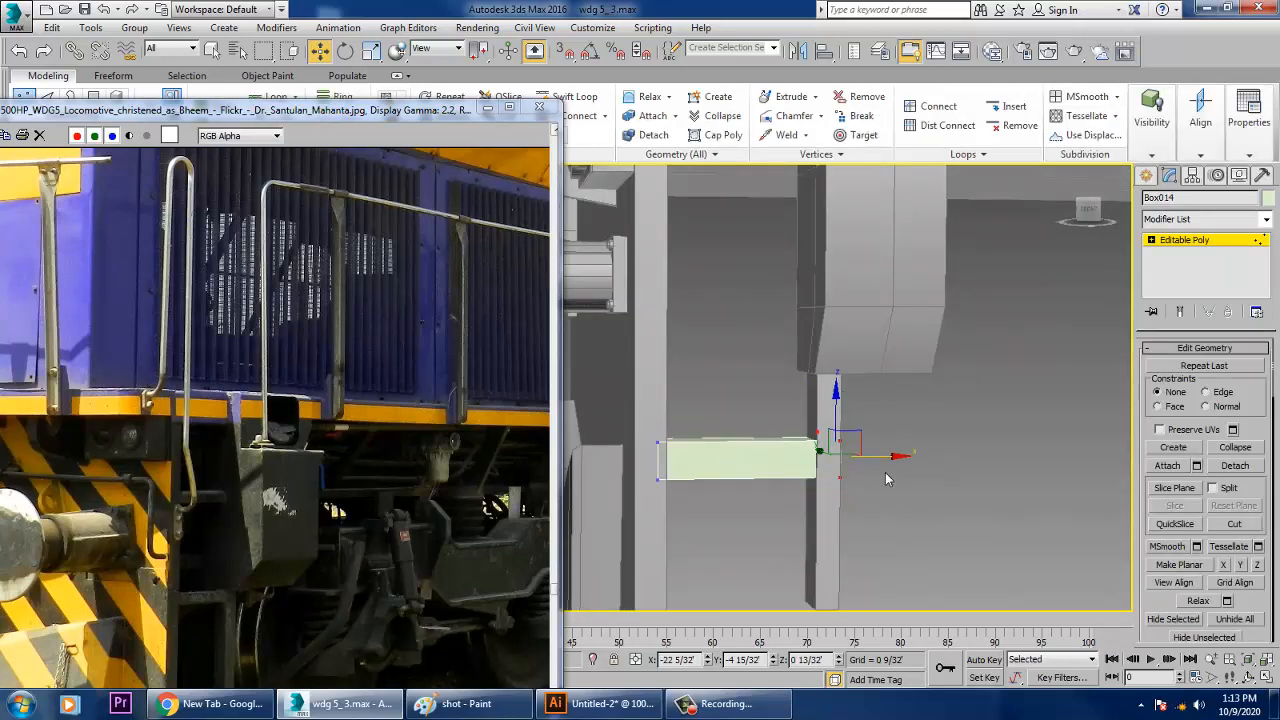
{"action": "left_click", "coordinate": [1182, 240]}
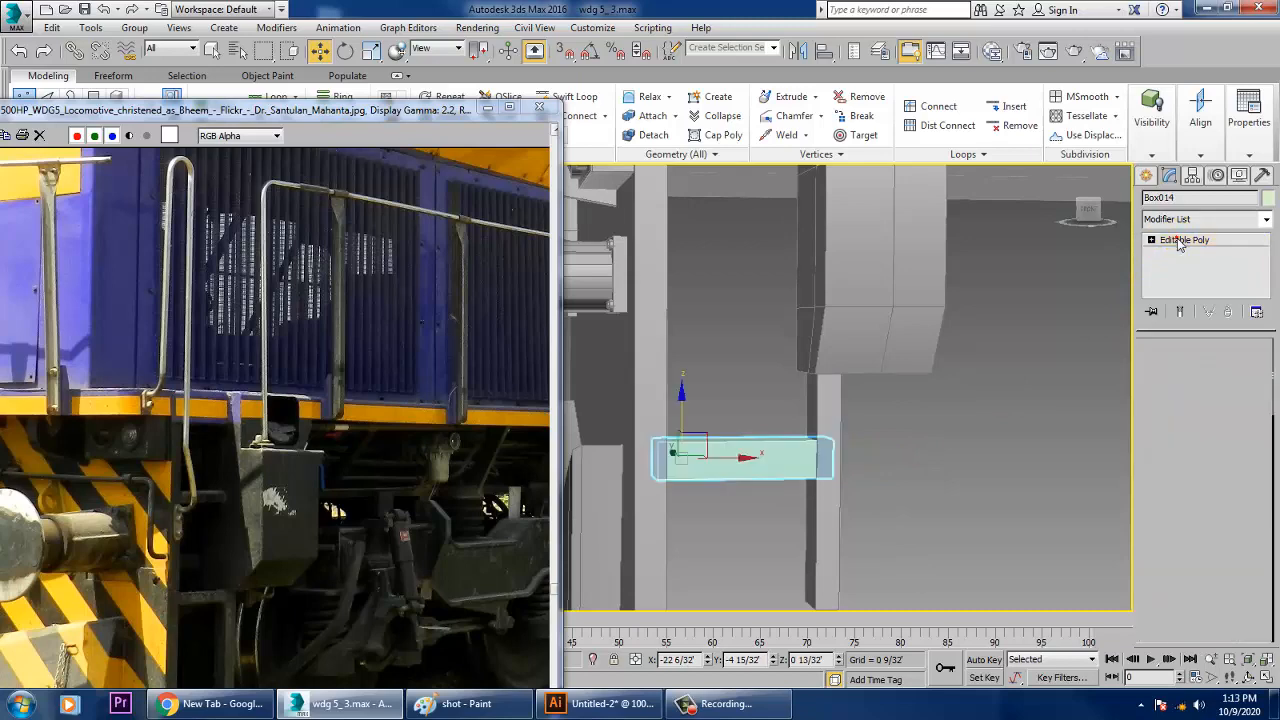
Step: Move the bar down to the lower ends of the two posts and place a copy about 27/32' above it as a ladder rung
{"action": "middle_click_drag", "start_coordinate": [336, 541], "coordinate": [370, 404]}
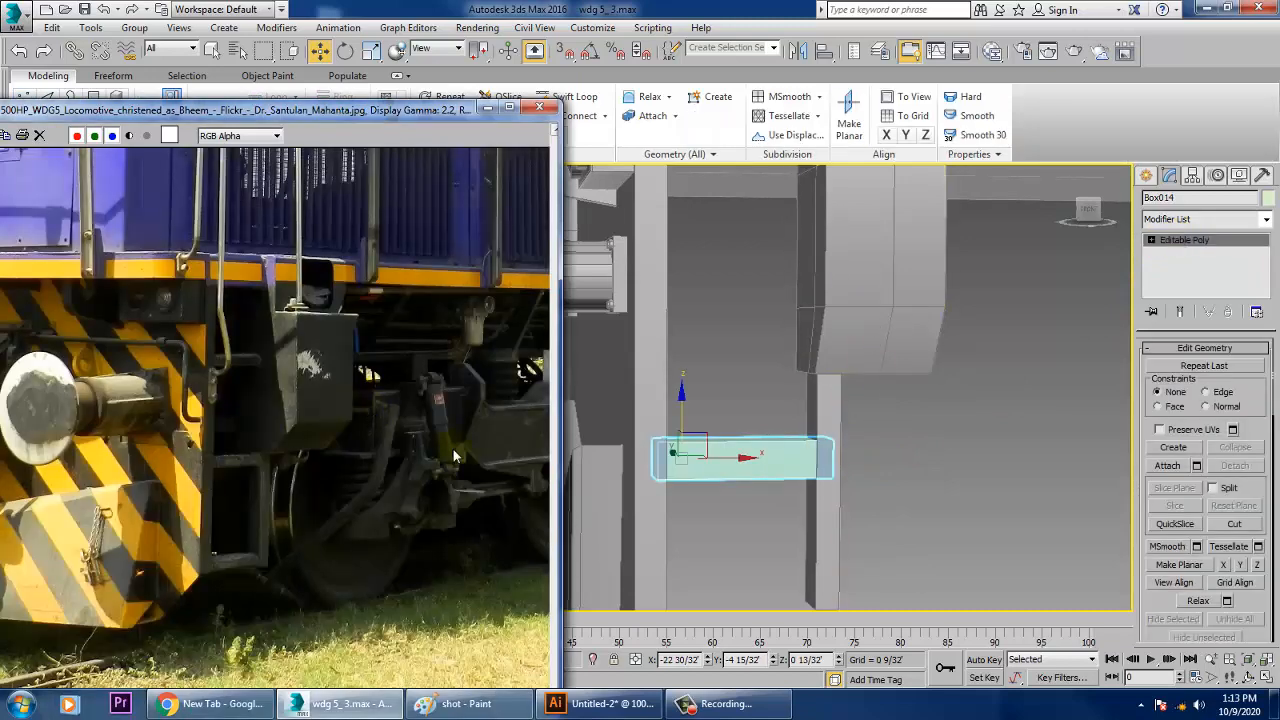
{"action": "middle_click_drag", "start_coordinate": [731, 329], "coordinate": [758, 238]}
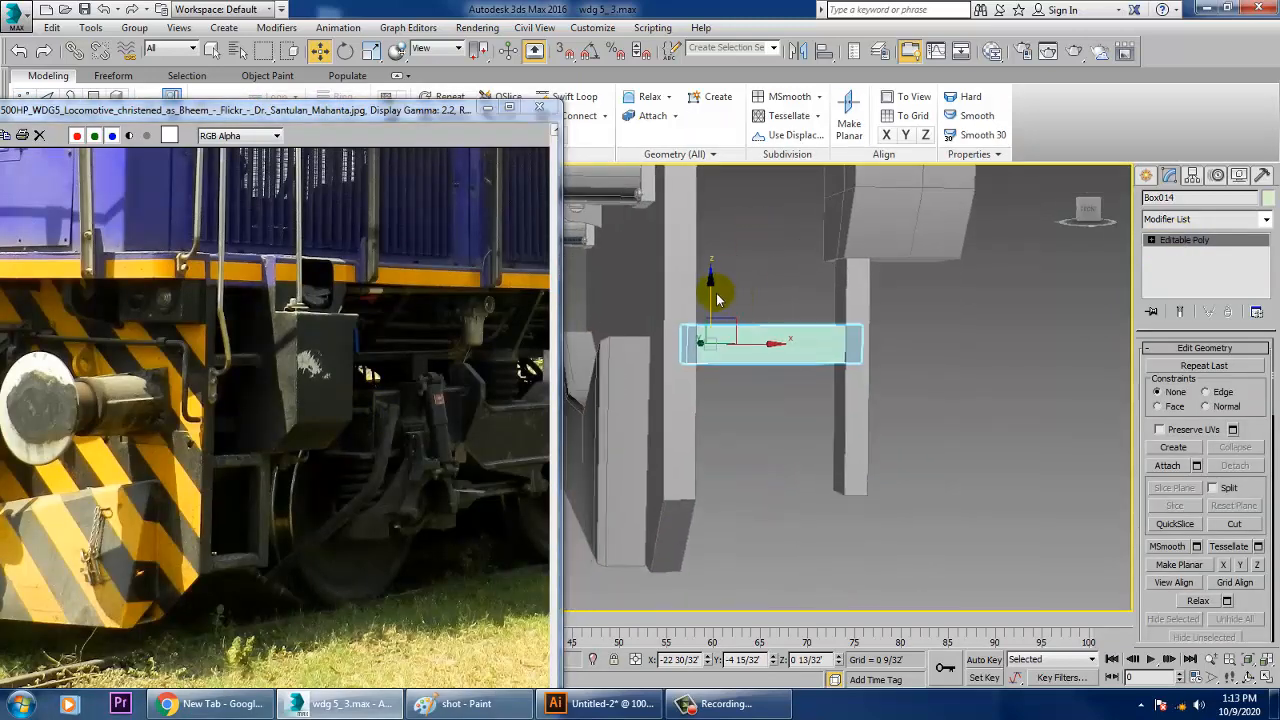
{"action": "mouse_move", "coordinate": [732, 362]}
{"action": "left_mouse_down"}
{"action": "mouse_move", "coordinate": [735, 435]}
{"action": "mouse_move", "coordinate": [737, 258]}
{"action": "left_mouse_up"}
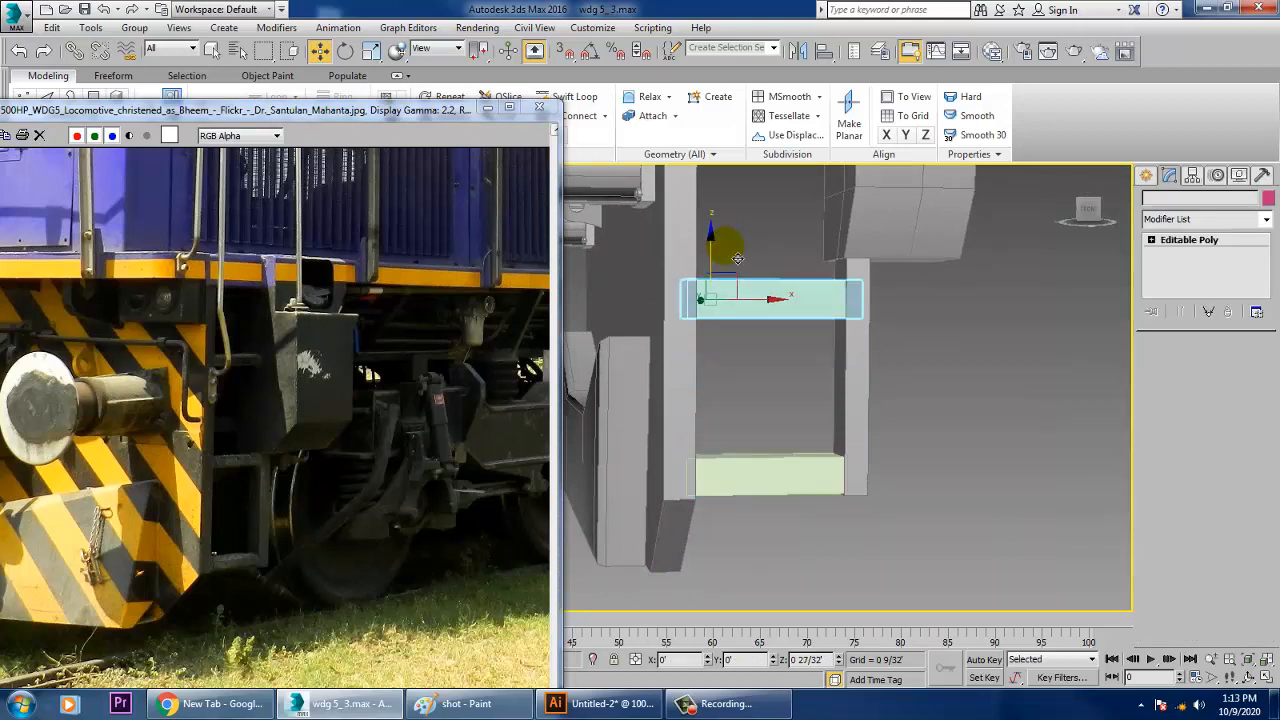
{"action": "left_click", "coordinate": [645, 420]}
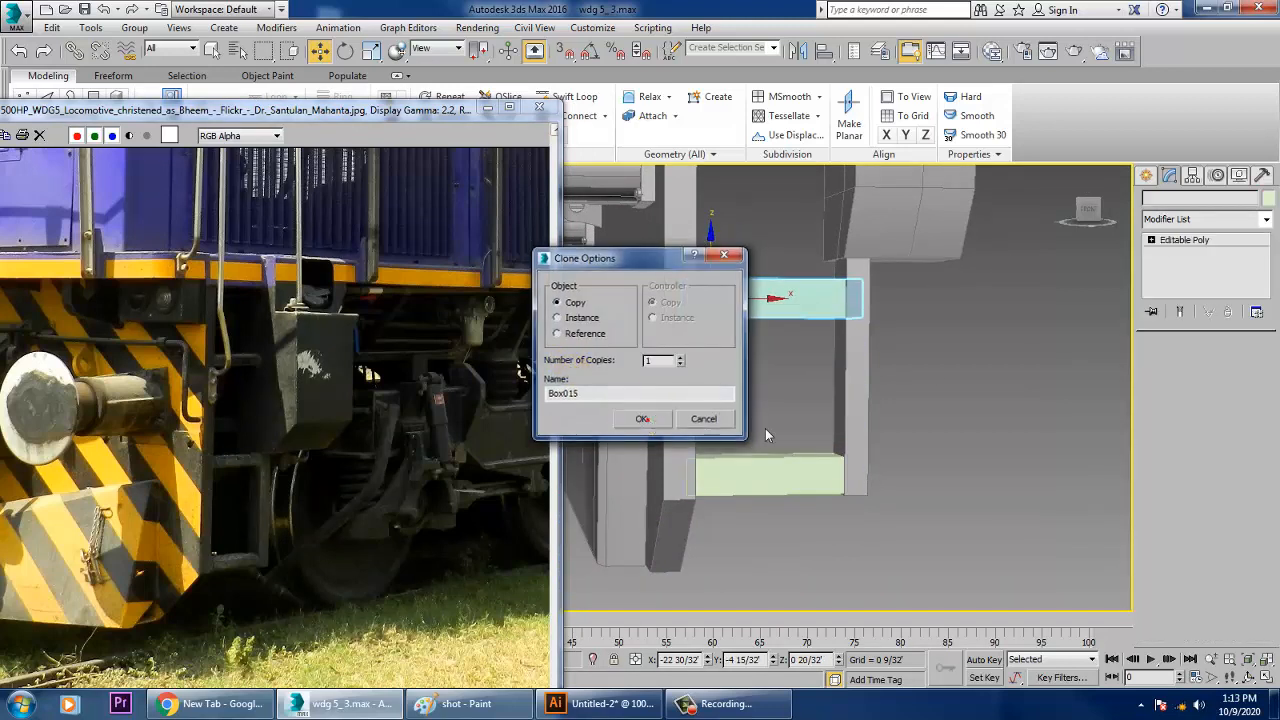
Step: Copy the upper rung once more and adjust the copy's height to about 1 16/32' along Z, beside the bevelled box
{"action": "middle_click_drag", "start_coordinate": [948, 436], "coordinate": [960, 625]}
{"action": "left_click_drag", "start_coordinate": [749, 469], "coordinate": [745, 210], "text": "shift"}
{"action": "left_click", "coordinate": [645, 420]}
{"action": "mouse_move", "coordinate": [873, 402]}
{"action": "middle_mouse_down"}
{"action": "mouse_move", "coordinate": [871, 506]}
{"action": "mouse_move", "coordinate": [866, 475]}
{"action": "middle_mouse_up"}
{"action": "scroll", "coordinate": [866, 475], "scroll_direction": "down", "scroll_amount": 5}
{"action": "left_click_drag", "start_coordinate": [814, 404], "coordinate": [812, 420]}
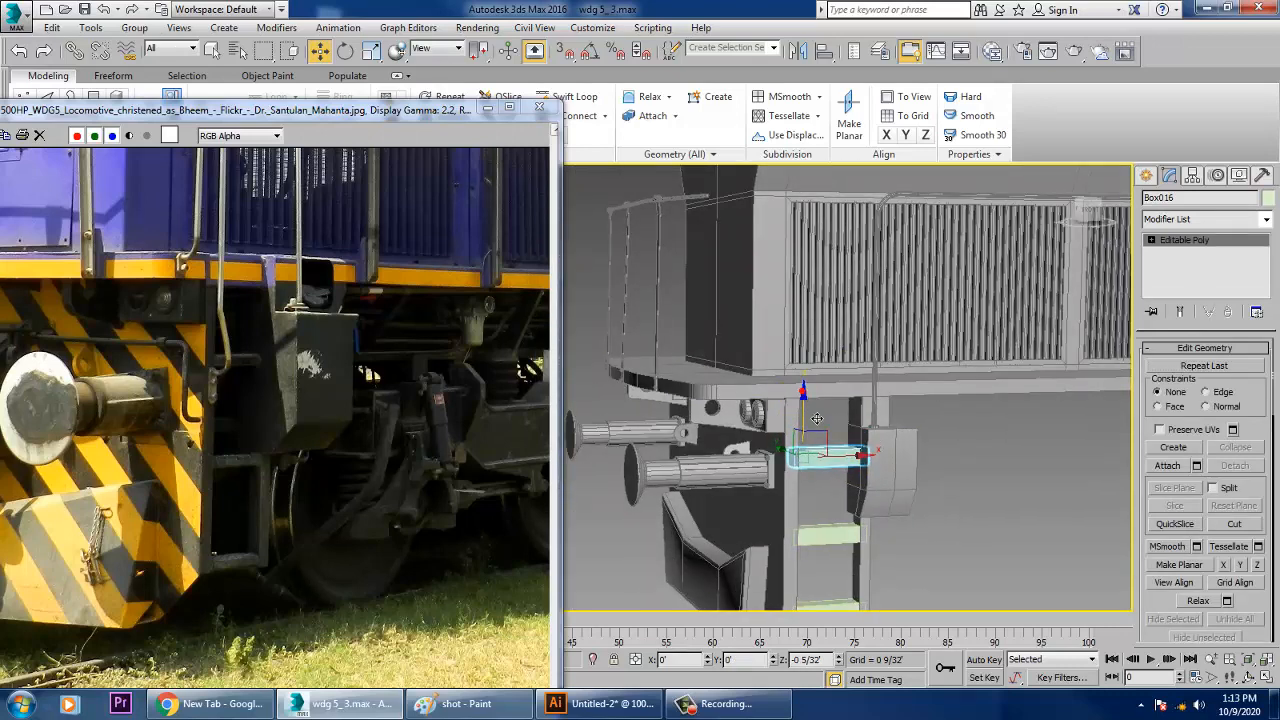
{"action": "scroll", "coordinate": [815, 412], "scroll_direction": "down", "scroll_amount": 5}
{"action": "middle_click_drag", "start_coordinate": [824, 426], "coordinate": [817, 468], "text": "alt"}
{"action": "scroll", "coordinate": [790, 484], "scroll_direction": "up", "scroll_amount": 2}
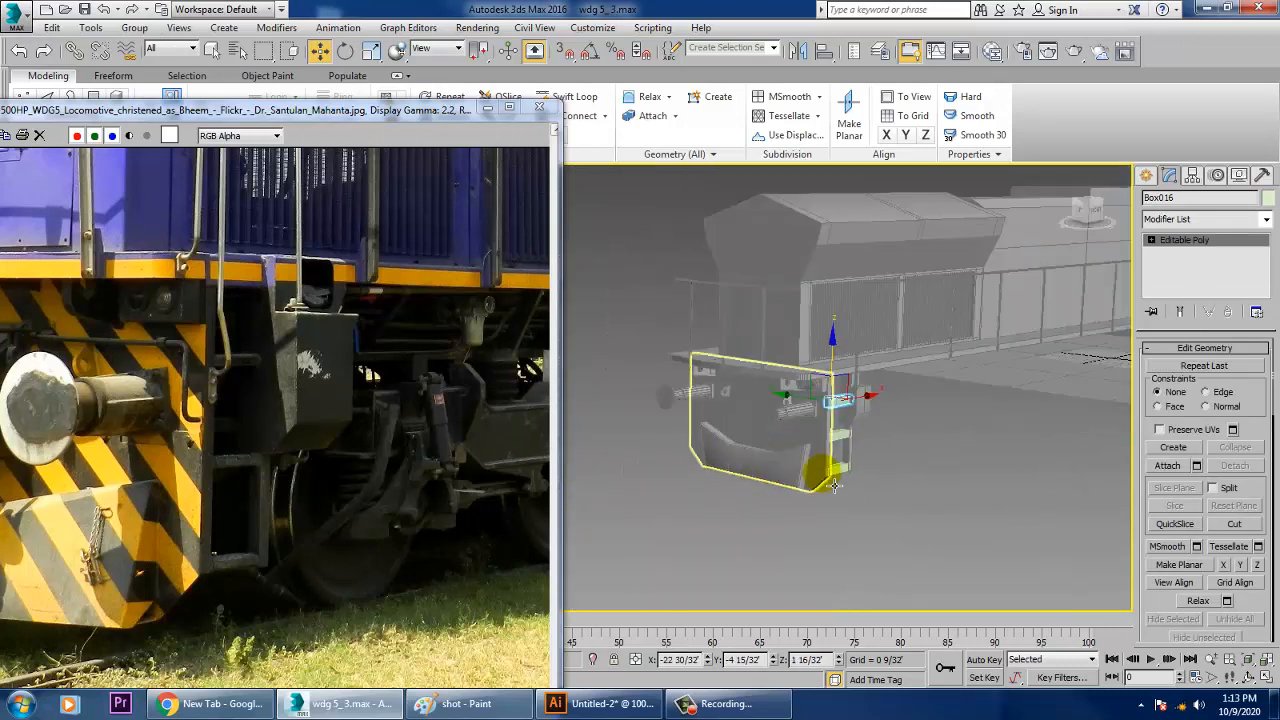
Step: Select every object in the scene and assign the custom grey object color to all of them
{"action": "key", "text": "ctrl+a"}
{"action": "left_click", "coordinate": [1247, 200]}
{"action": "left_click", "coordinate": [1263, 203]}
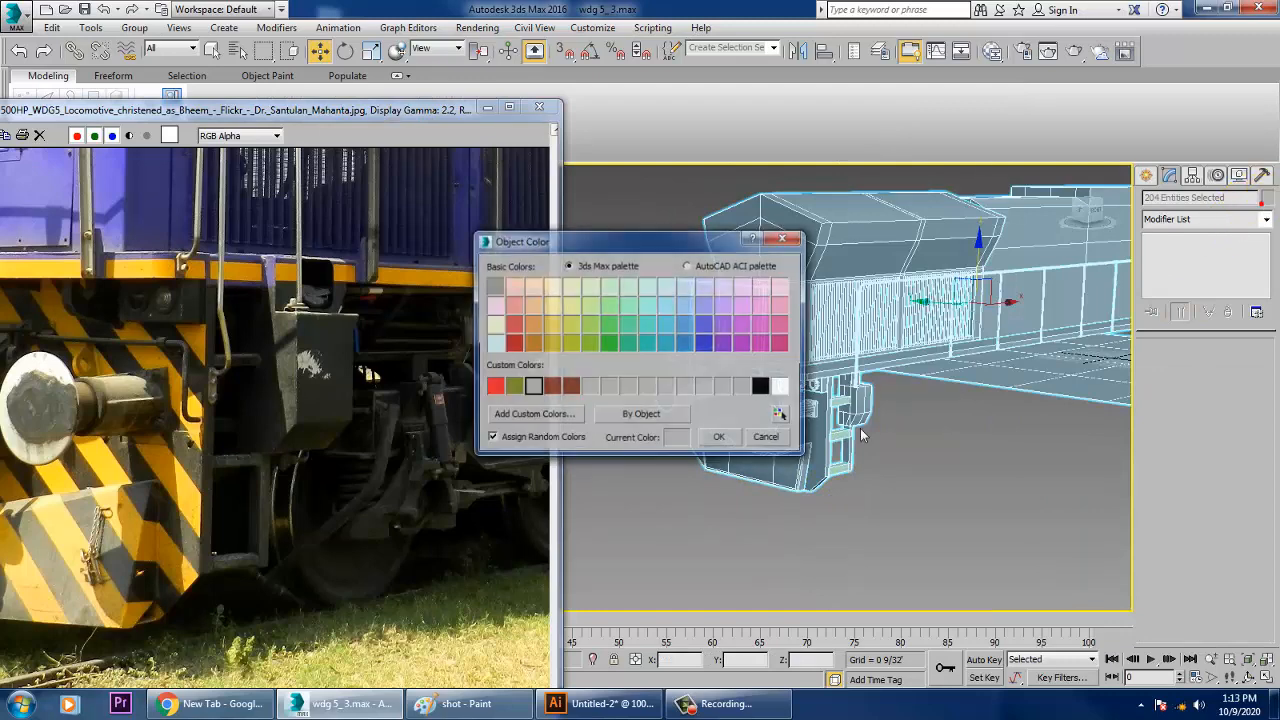
{"action": "left_click", "coordinate": [728, 442]}
{"action": "left_click", "coordinate": [1029, 484]}
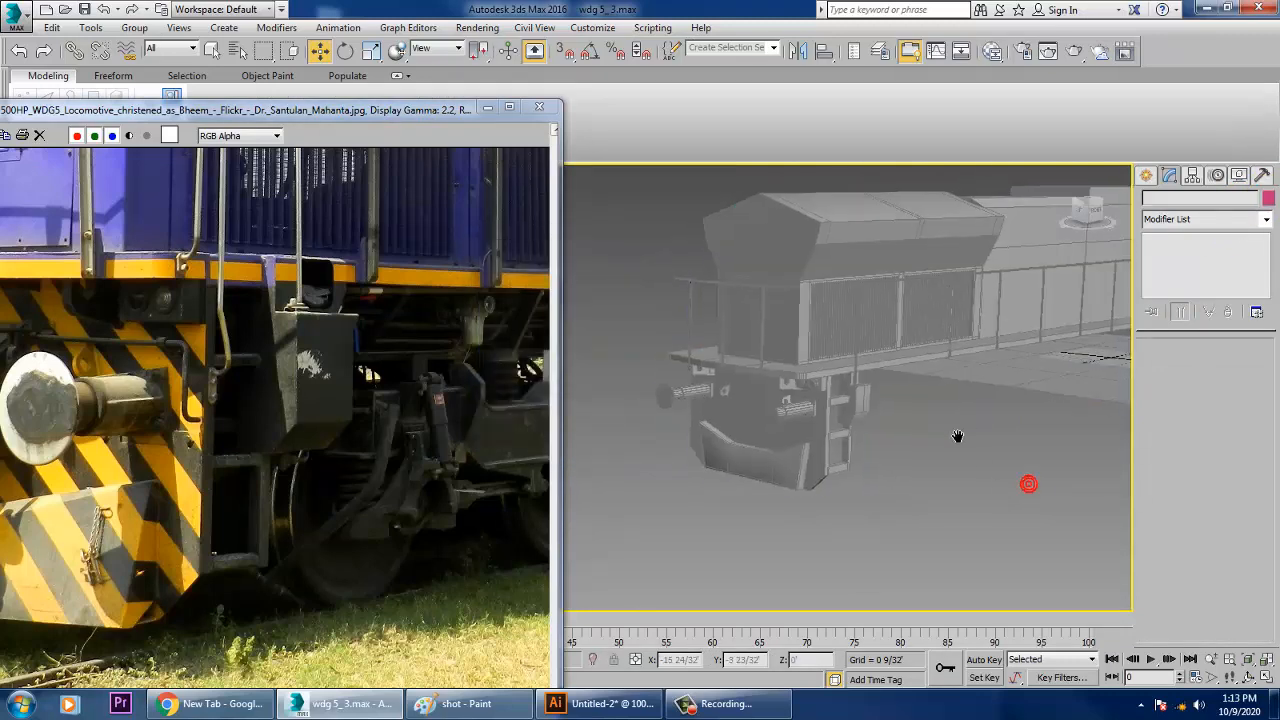
Step: Examine the front end's ladder, side handrail and hood from several angles, with and without edged faces
{"action": "key", "text": "F4"}
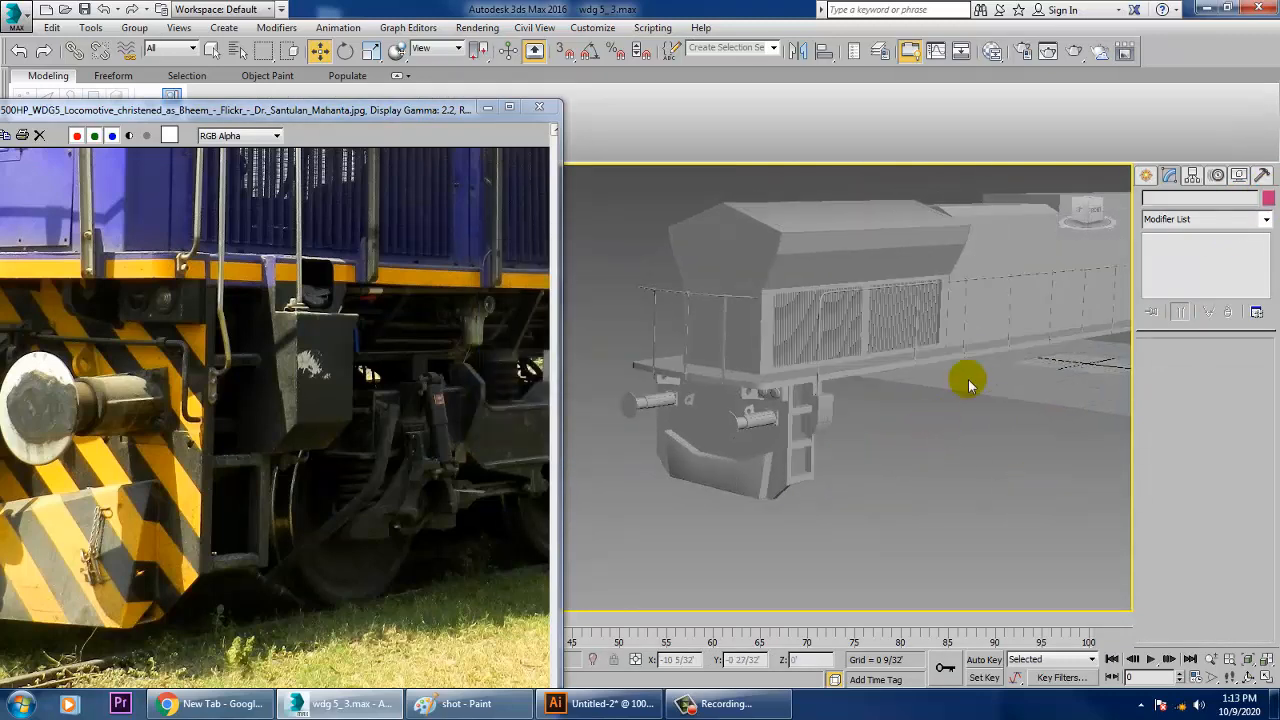
{"action": "middle_click_drag", "start_coordinate": [966, 383], "coordinate": [943, 412], "text": "alt"}
{"action": "scroll", "coordinate": [808, 402], "scroll_direction": "up", "scroll_amount": 3}
{"action": "left_click", "coordinate": [764, 358]}
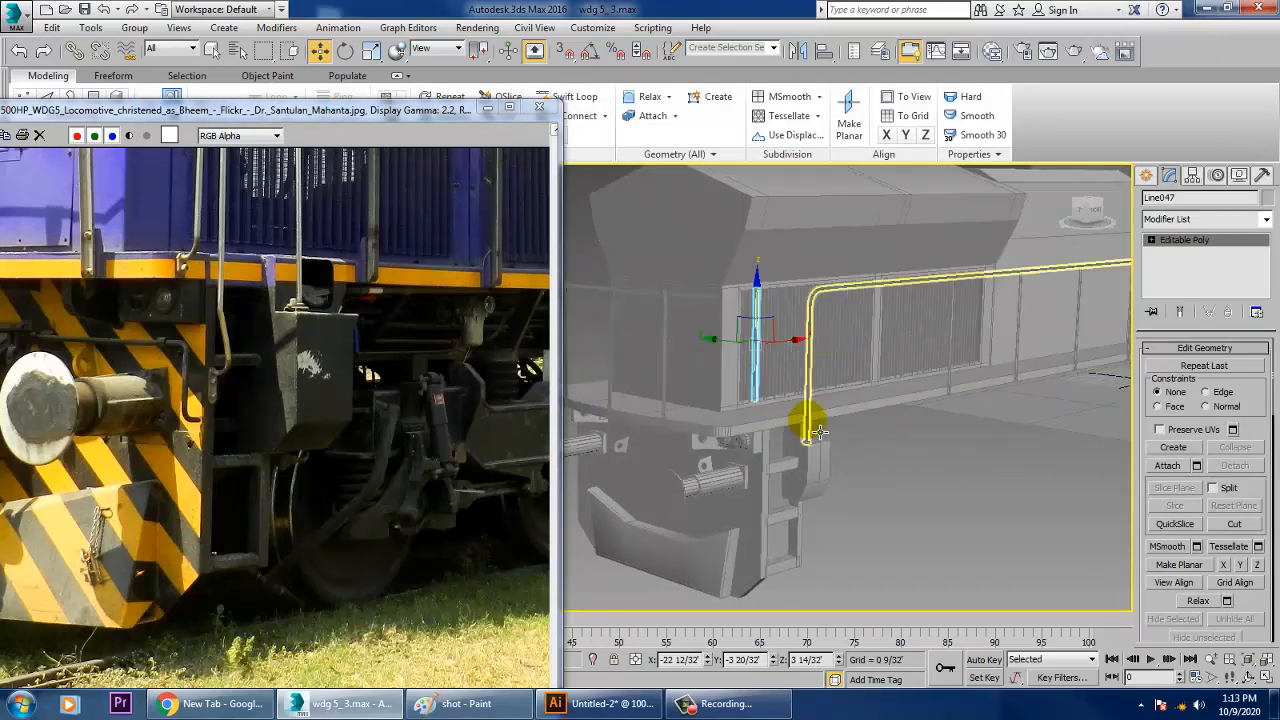
{"action": "middle_click_drag", "start_coordinate": [808, 417], "coordinate": [840, 436], "text": "alt"}
{"action": "scroll", "coordinate": [843, 420], "scroll_direction": "down", "scroll_amount": 3}
{"action": "left_click", "coordinate": [1036, 427]}
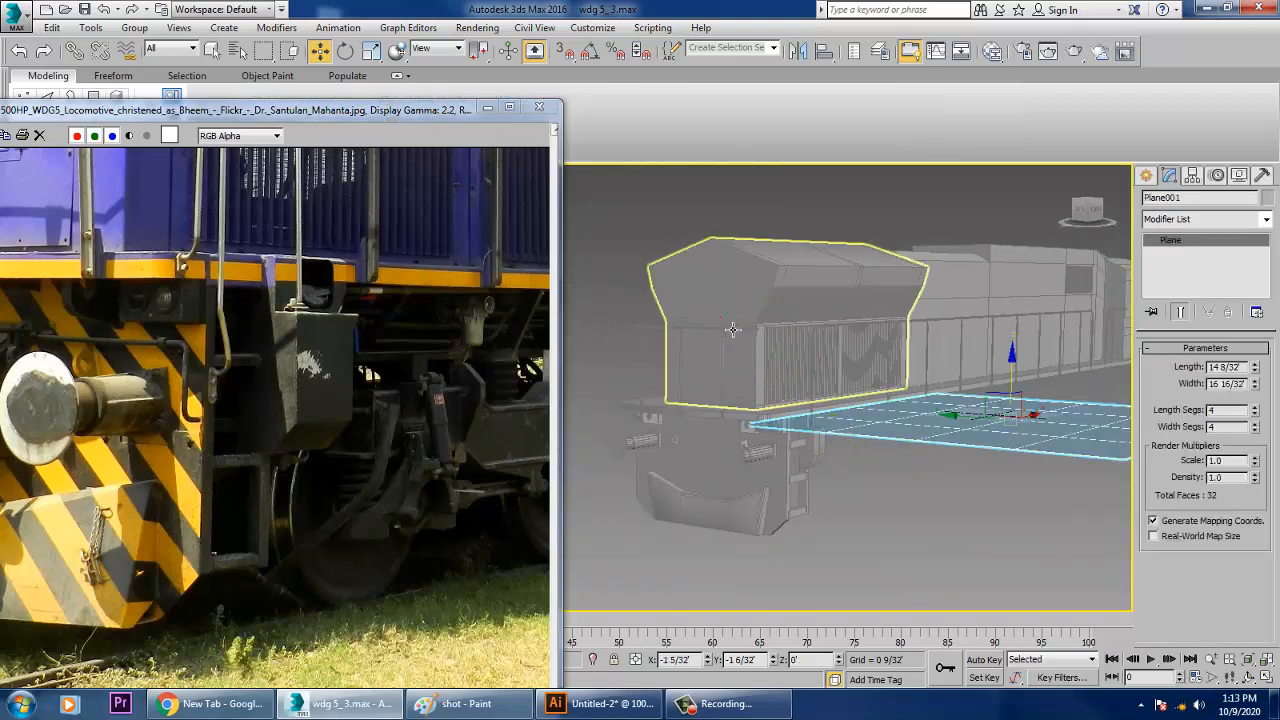
{"action": "left_click", "coordinate": [834, 396]}
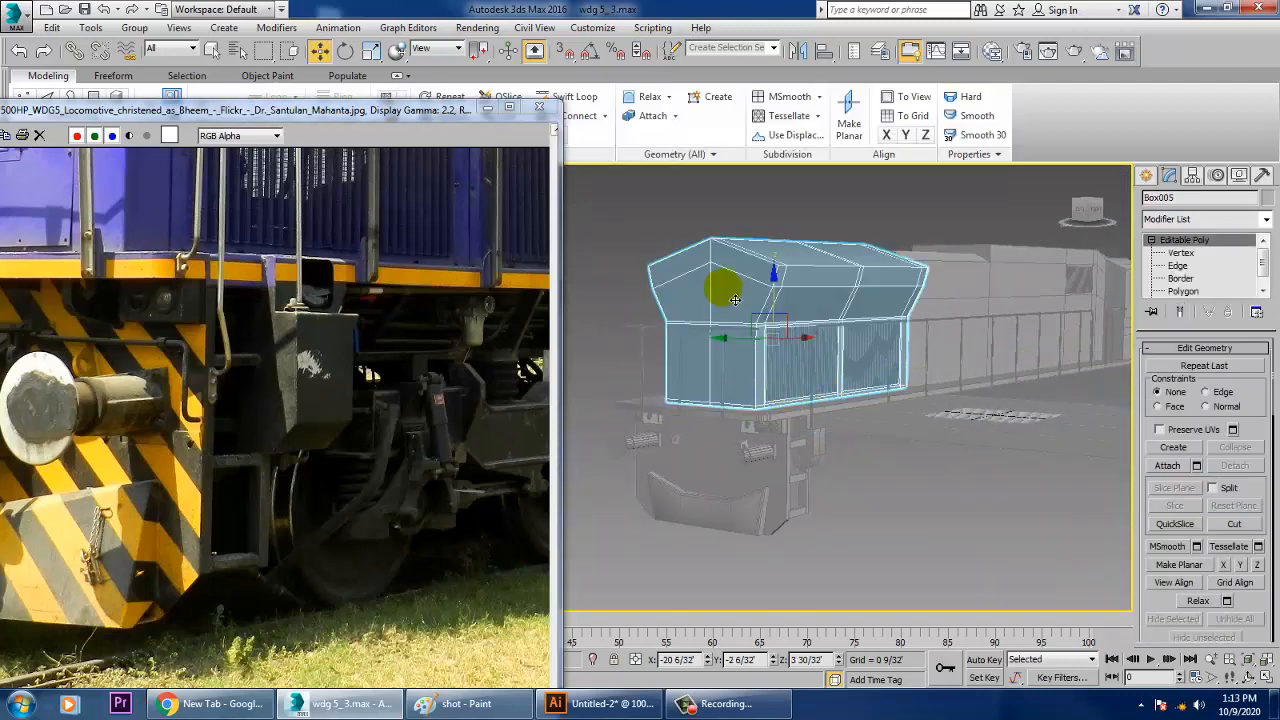
Step: Assign a new Standard material with a Specular Level of 71 to all objects in the scene
{"action": "key", "text": "ctrl+a"}
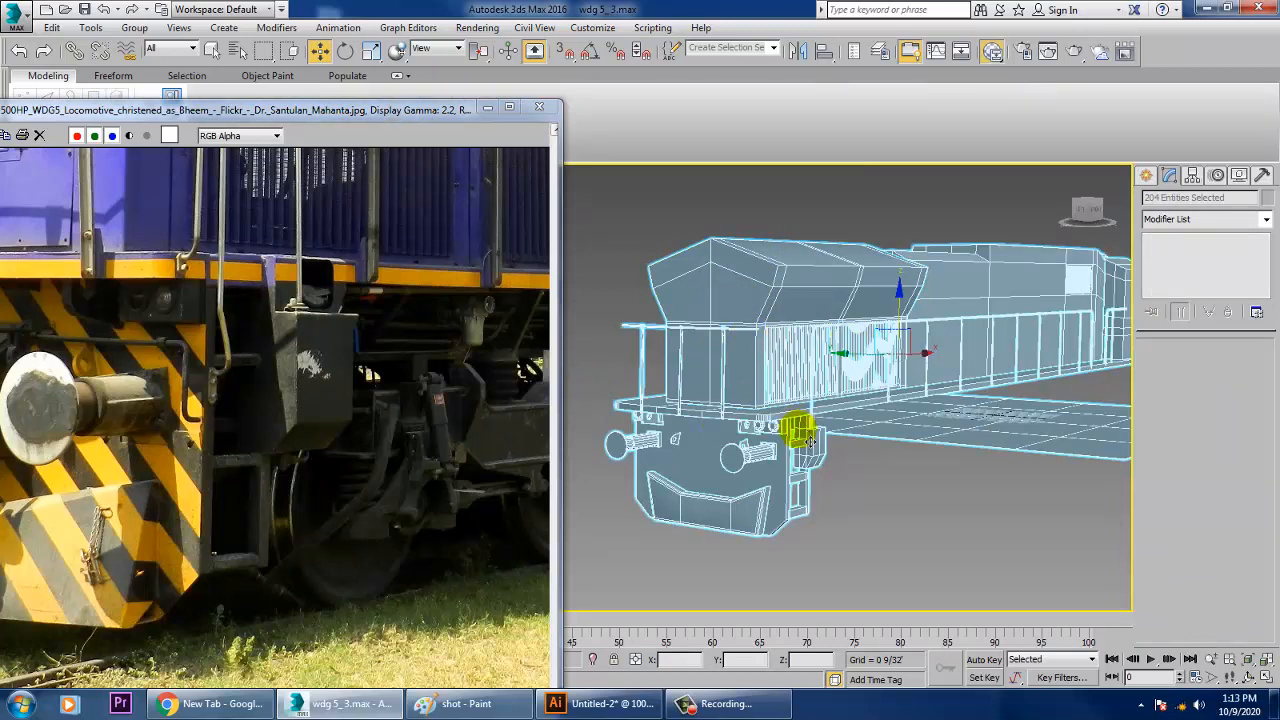
{"action": "key", "text": "m"}
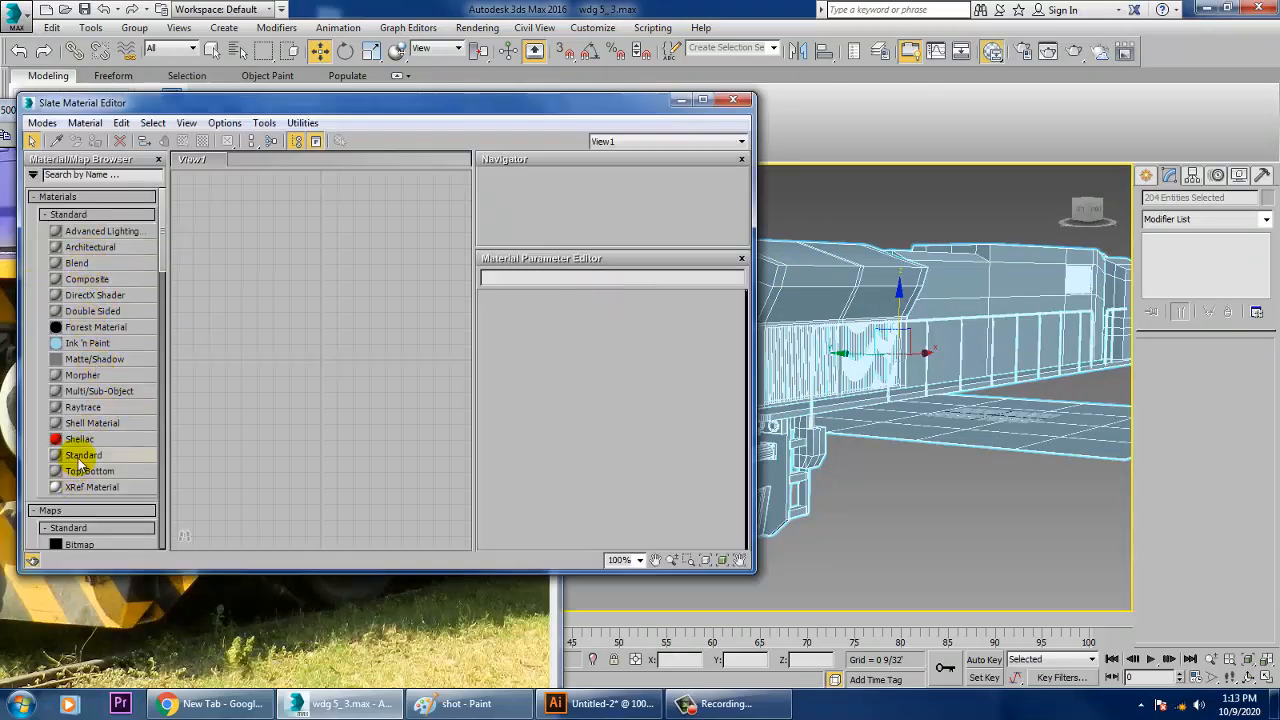
{"action": "left_click_drag", "start_coordinate": [314, 409], "coordinate": [314, 405]}
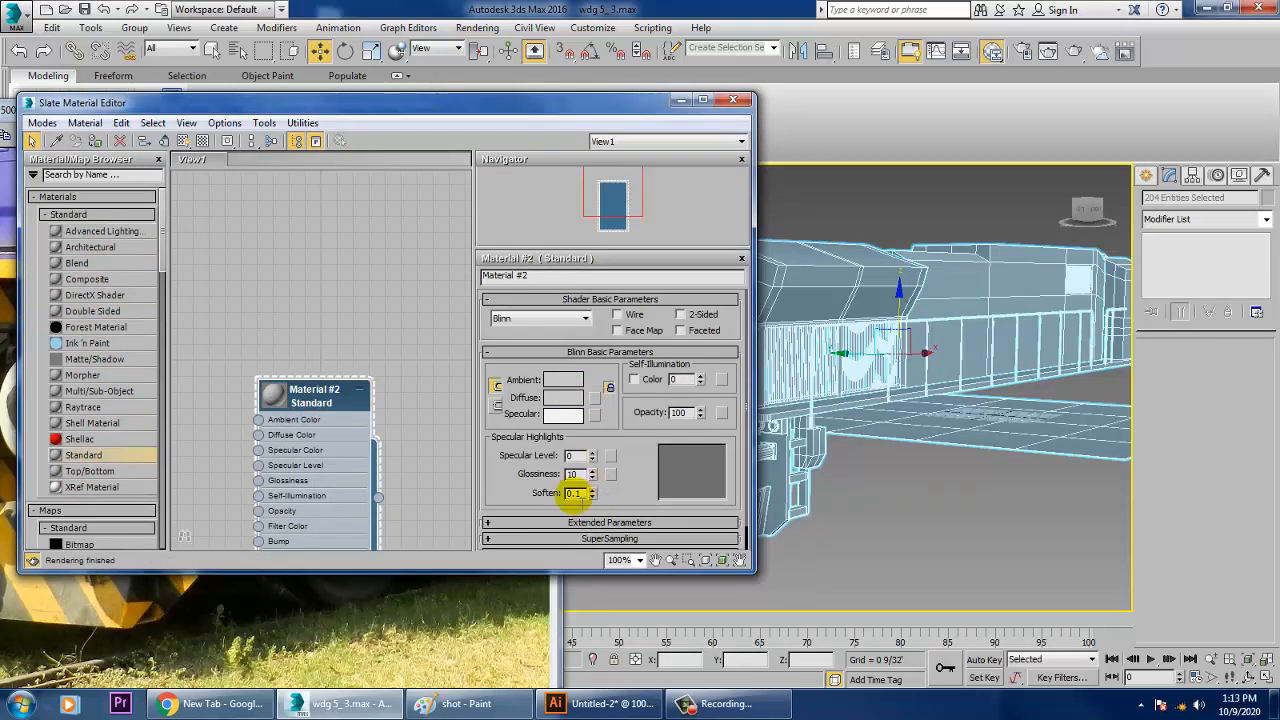
{"action": "left_click_drag", "start_coordinate": [594, 456], "coordinate": [588, 442]}
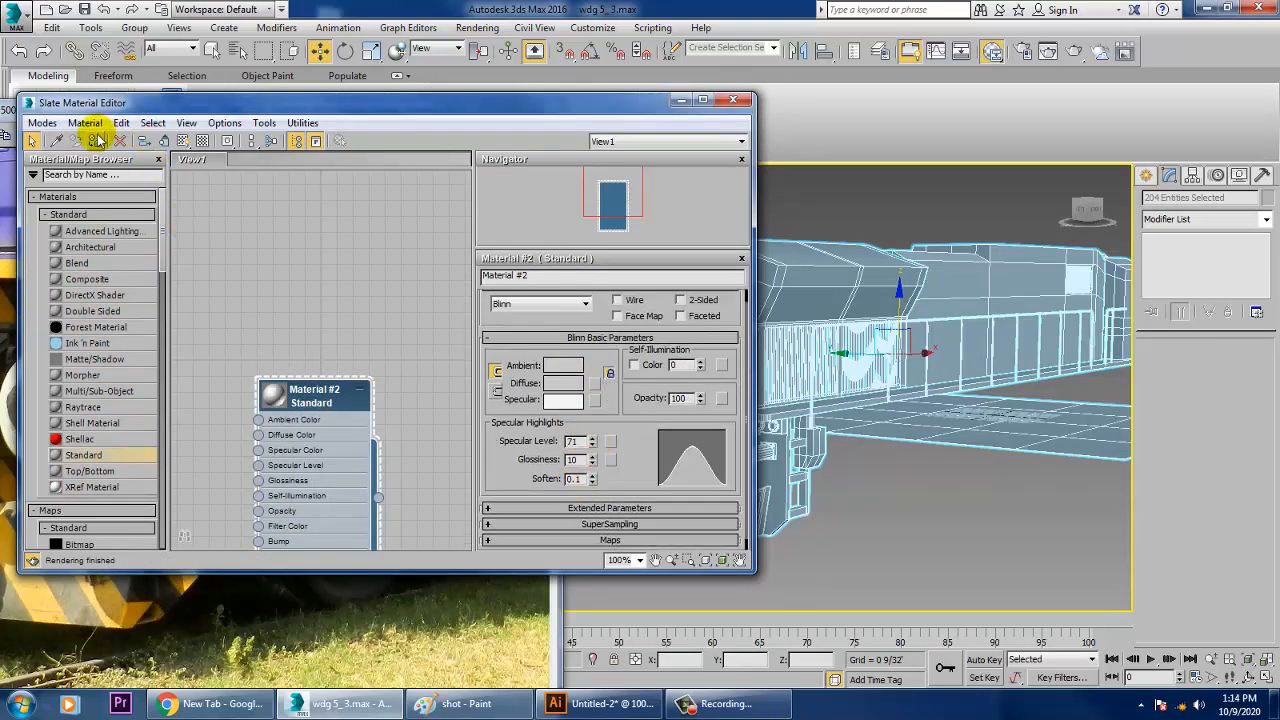
{"action": "left_click", "coordinate": [681, 100]}
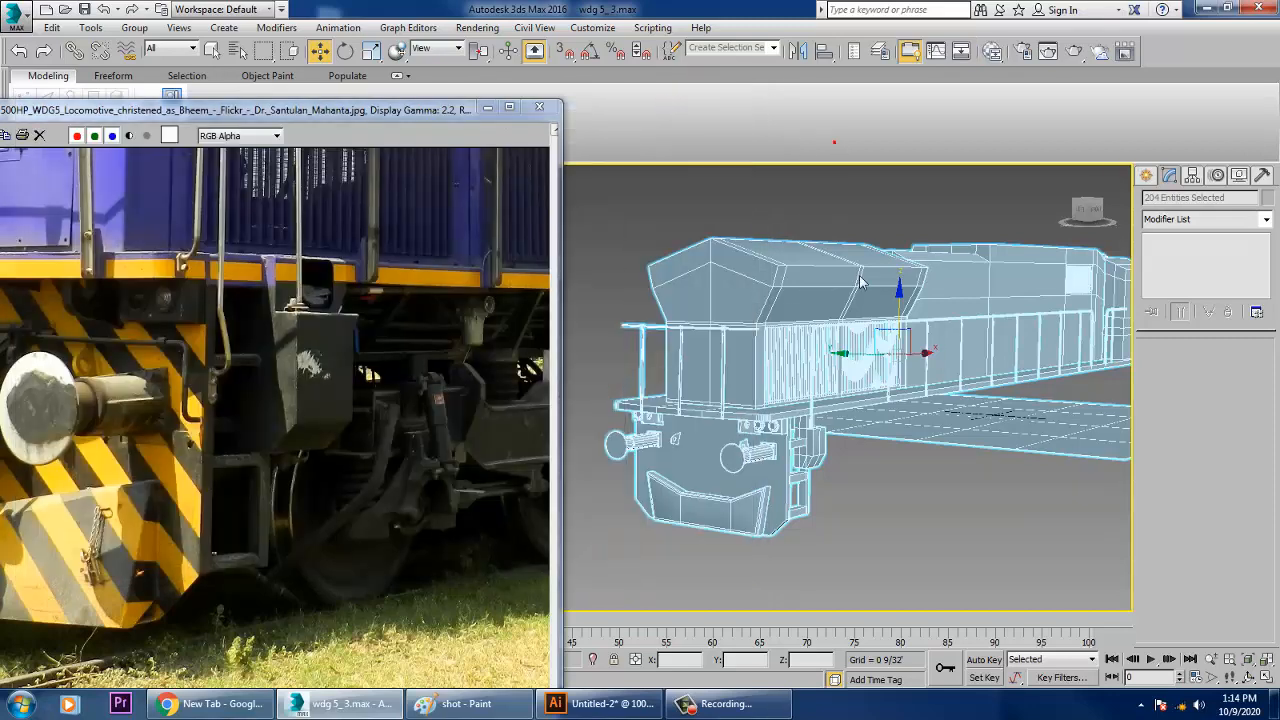
{"action": "left_click", "coordinate": [921, 502]}
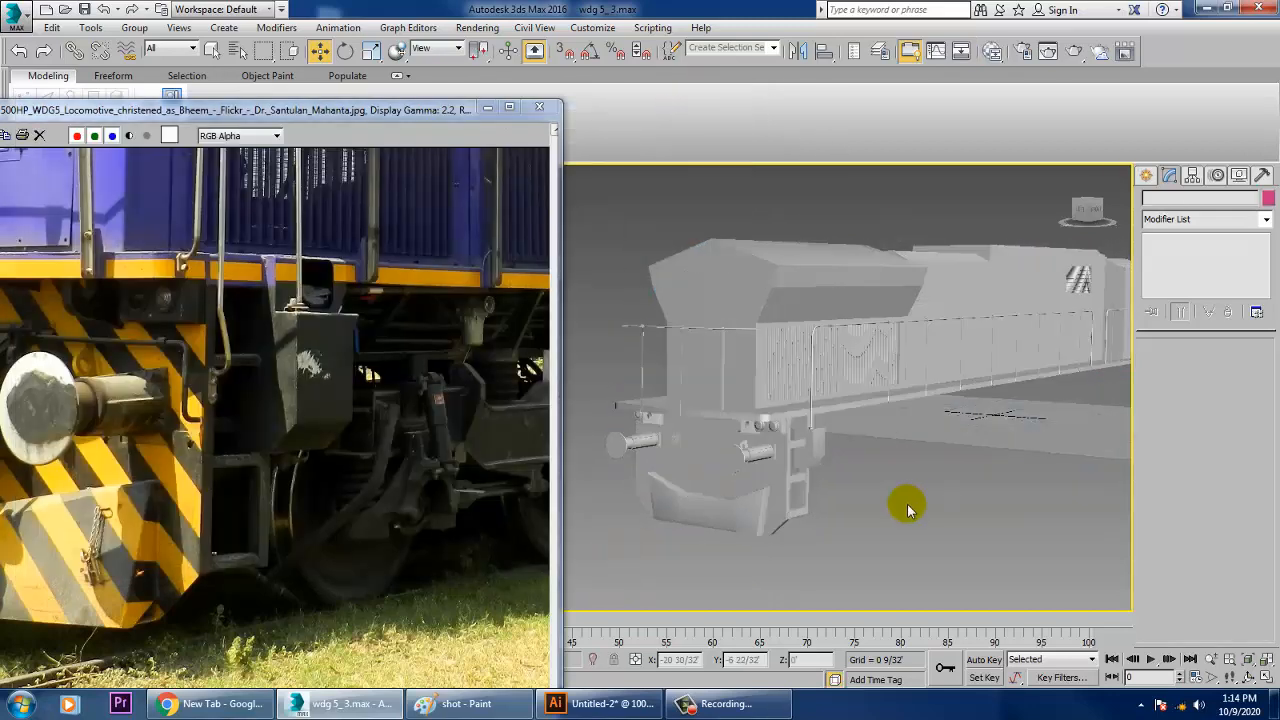
Step: Minimize the reference photo to examine the locomotive's front end in the full Perspective view, and restore the photo
{"action": "middle_click_drag", "start_coordinate": [907, 504], "coordinate": [912, 445], "text": "alt"}
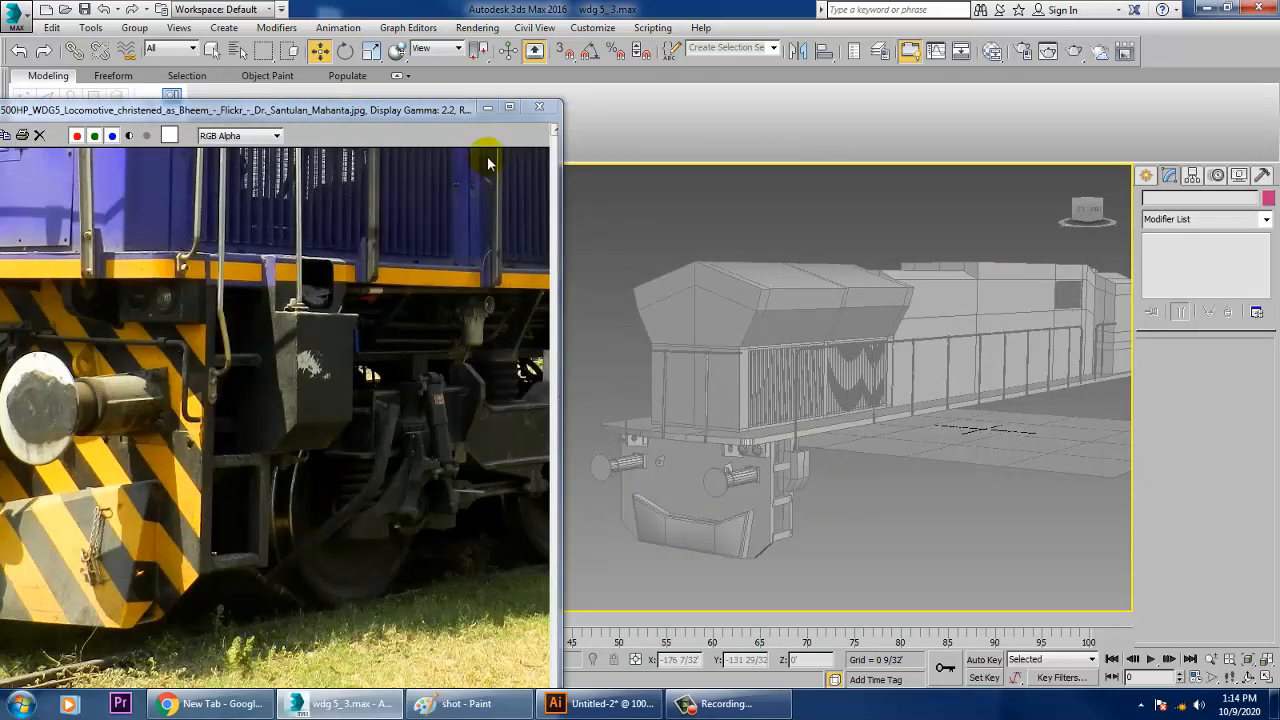
{"action": "left_click", "coordinate": [488, 108]}
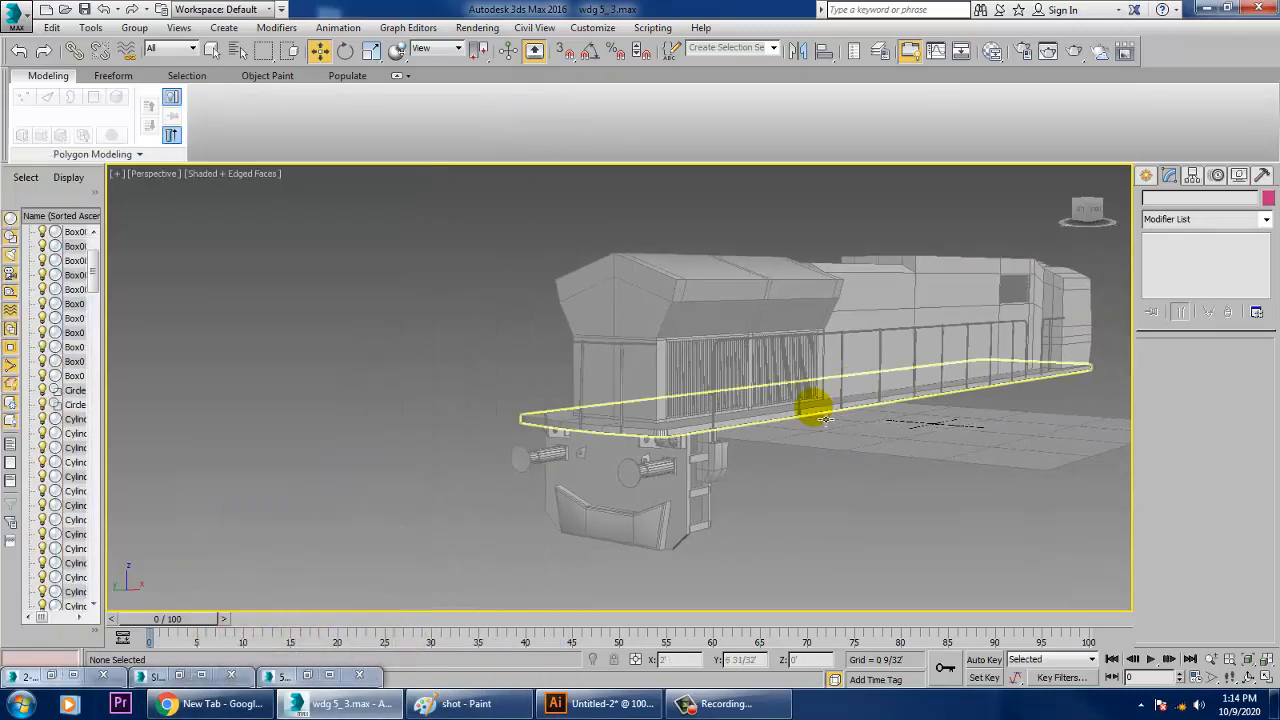
{"action": "scroll", "coordinate": [846, 420], "scroll_direction": "up", "scroll_amount": 1}
{"action": "scroll", "coordinate": [850, 424], "scroll_direction": "up", "scroll_amount": 2}
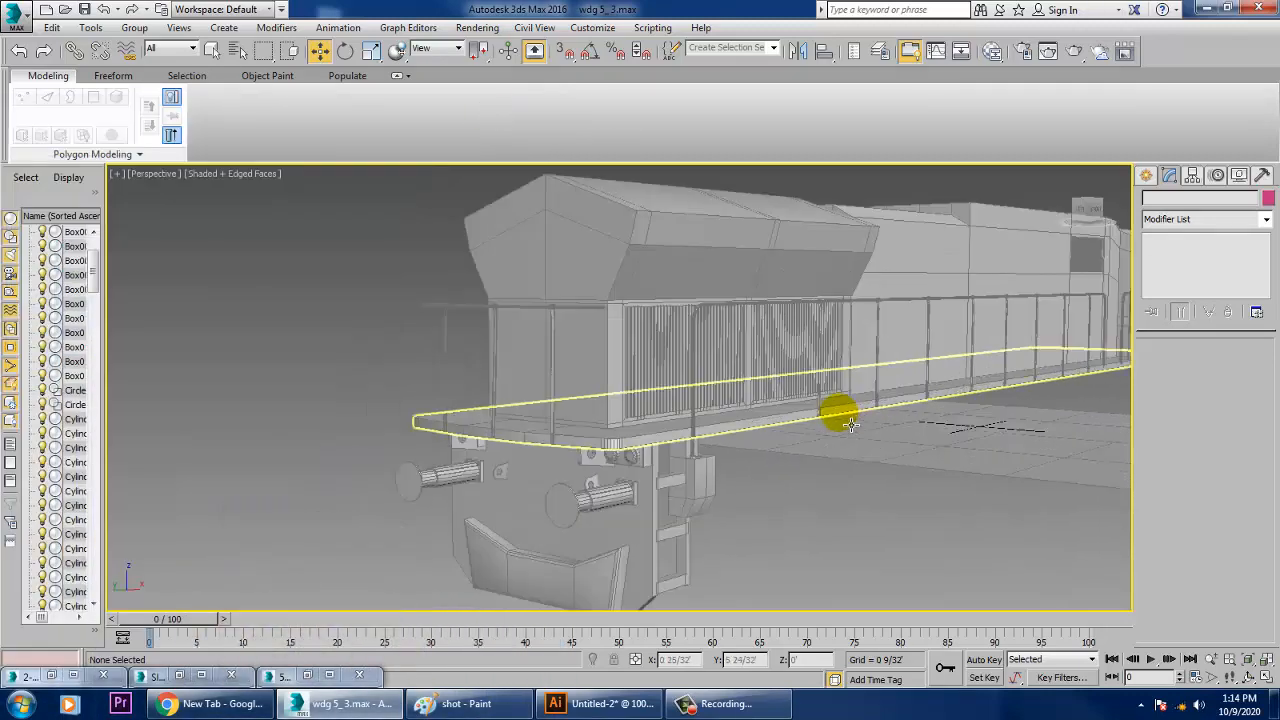
{"action": "middle_click_drag", "start_coordinate": [720, 406], "coordinate": [738, 401]}
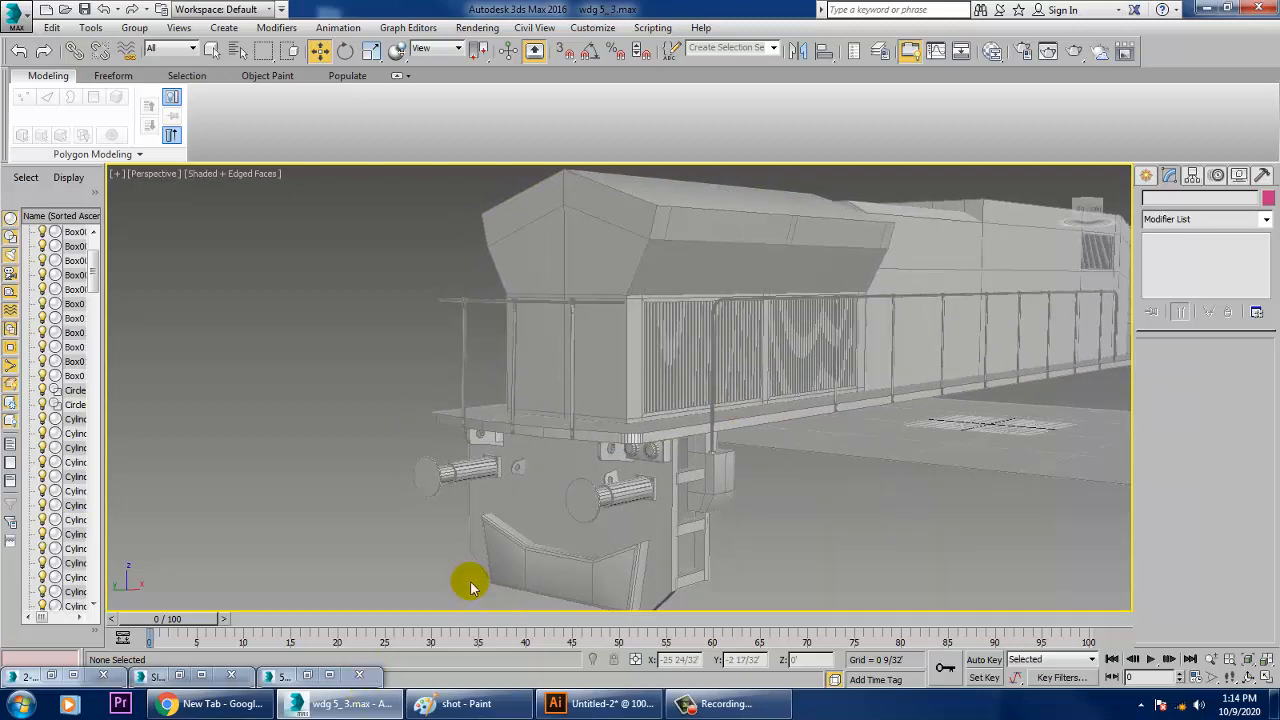
{"action": "left_click", "coordinate": [308, 676]}
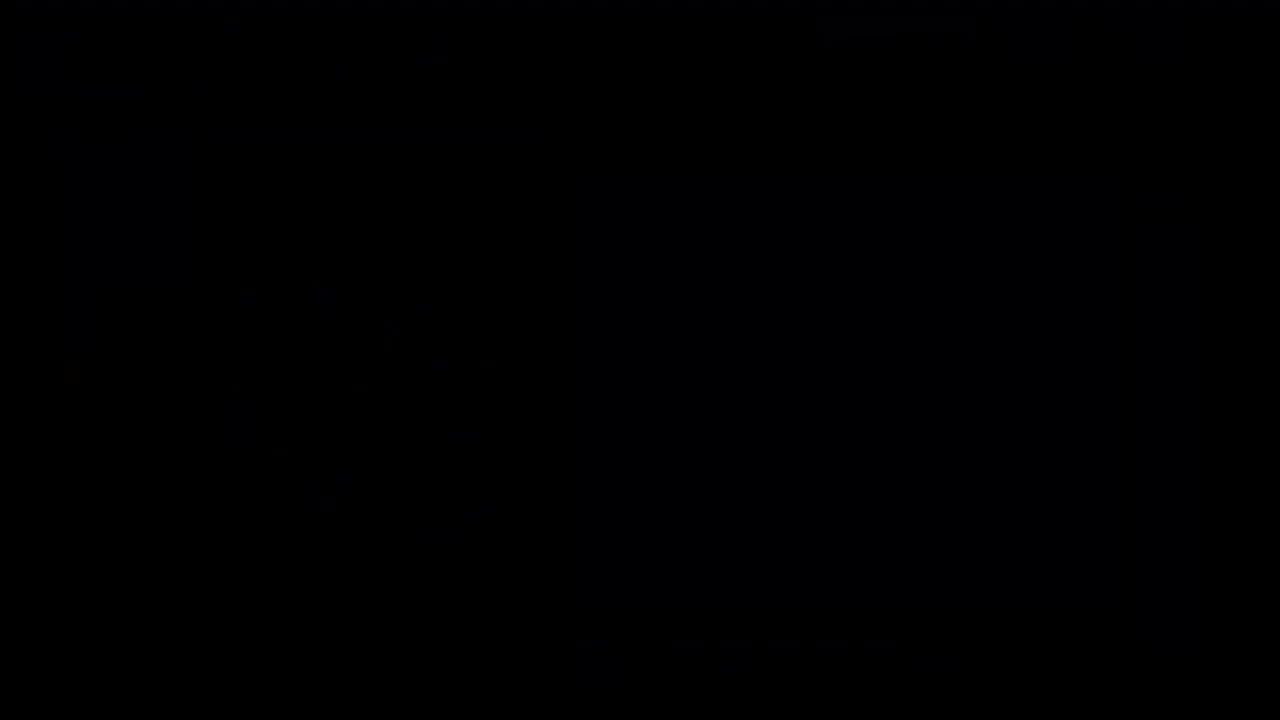